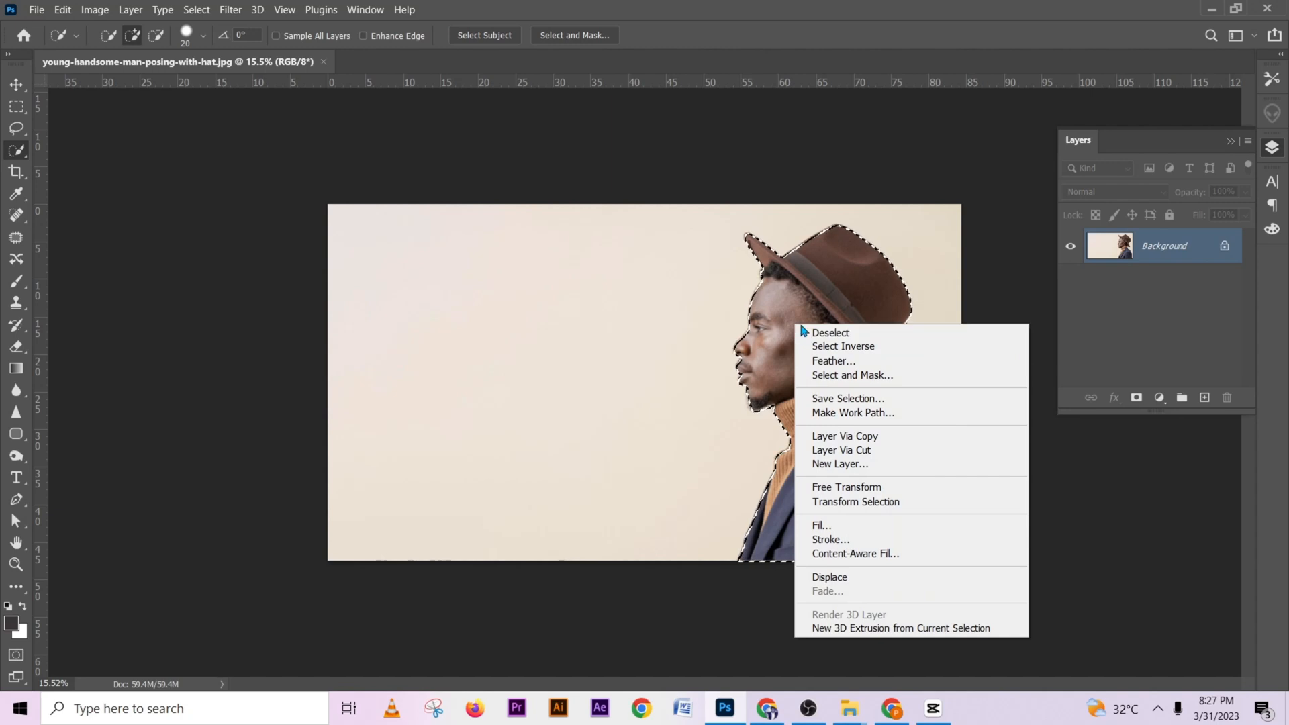
Check the selection edges around the man and turn the selection into a layer mask on the photo
click(794, 309)
scroll(705, 346, up, 4)
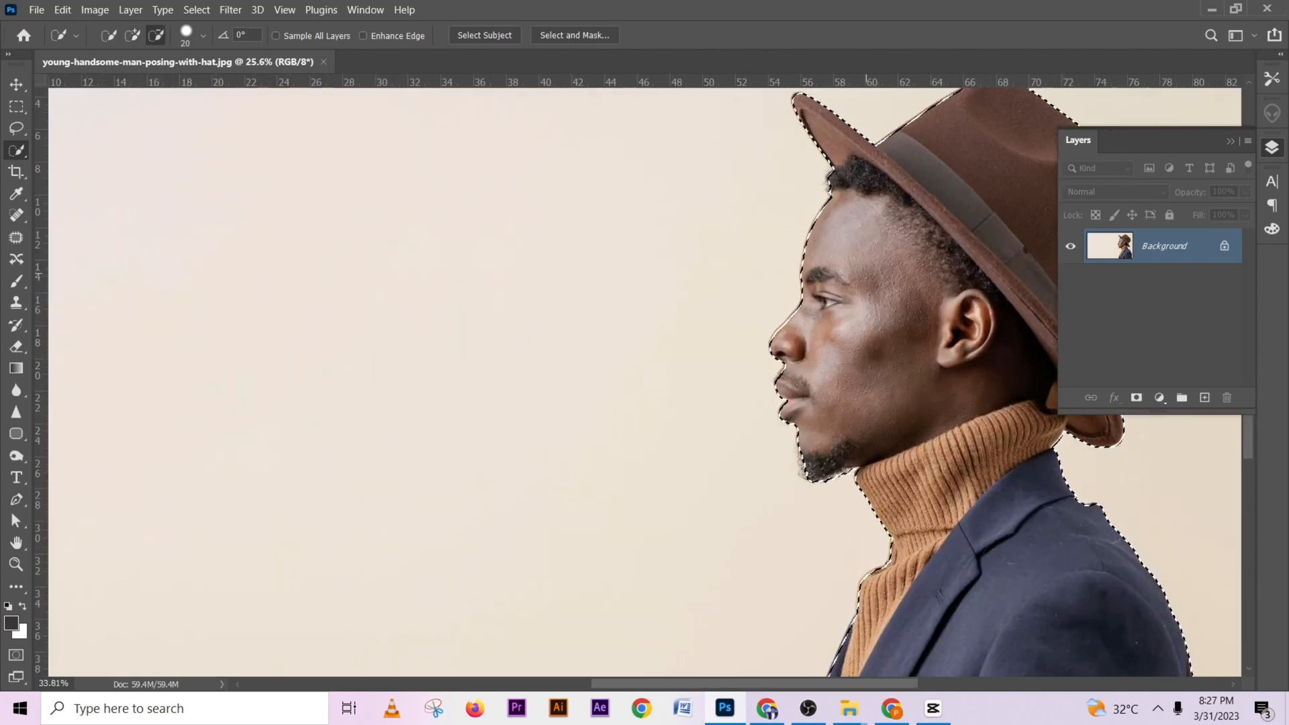
drag(921, 369, 837, 219)
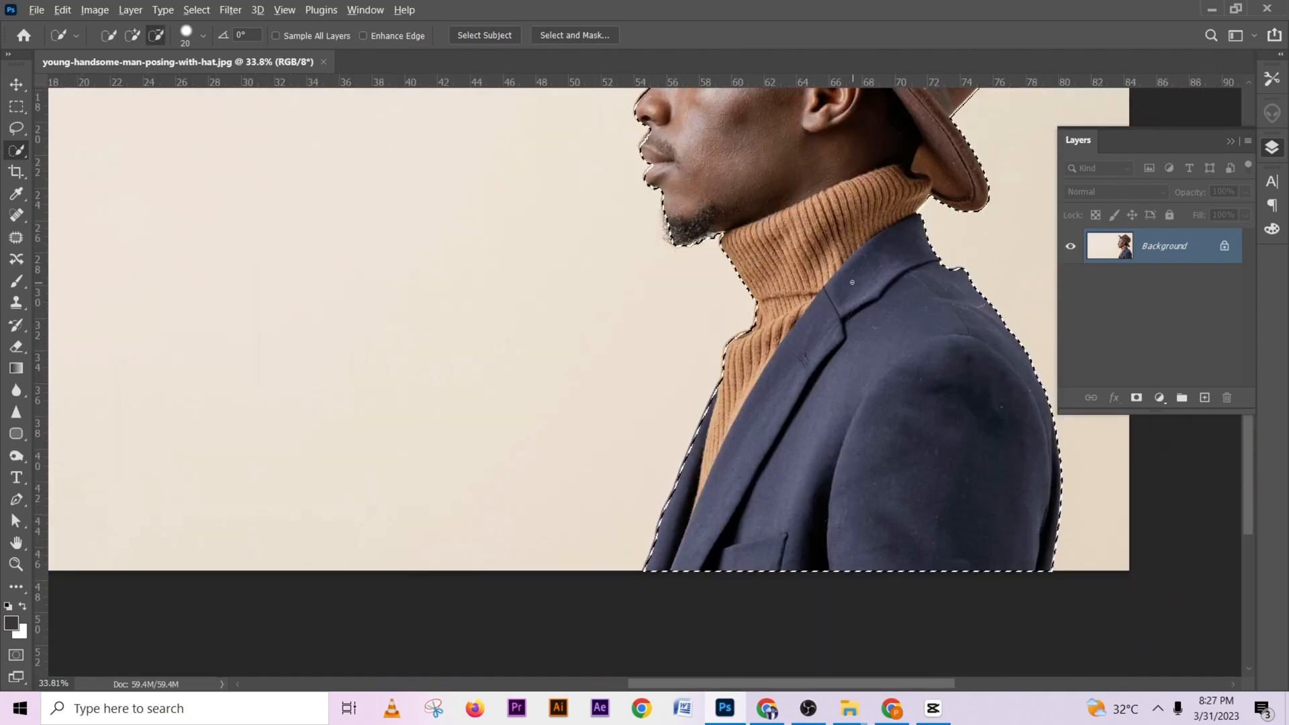
scroll(843, 243, down, 3)
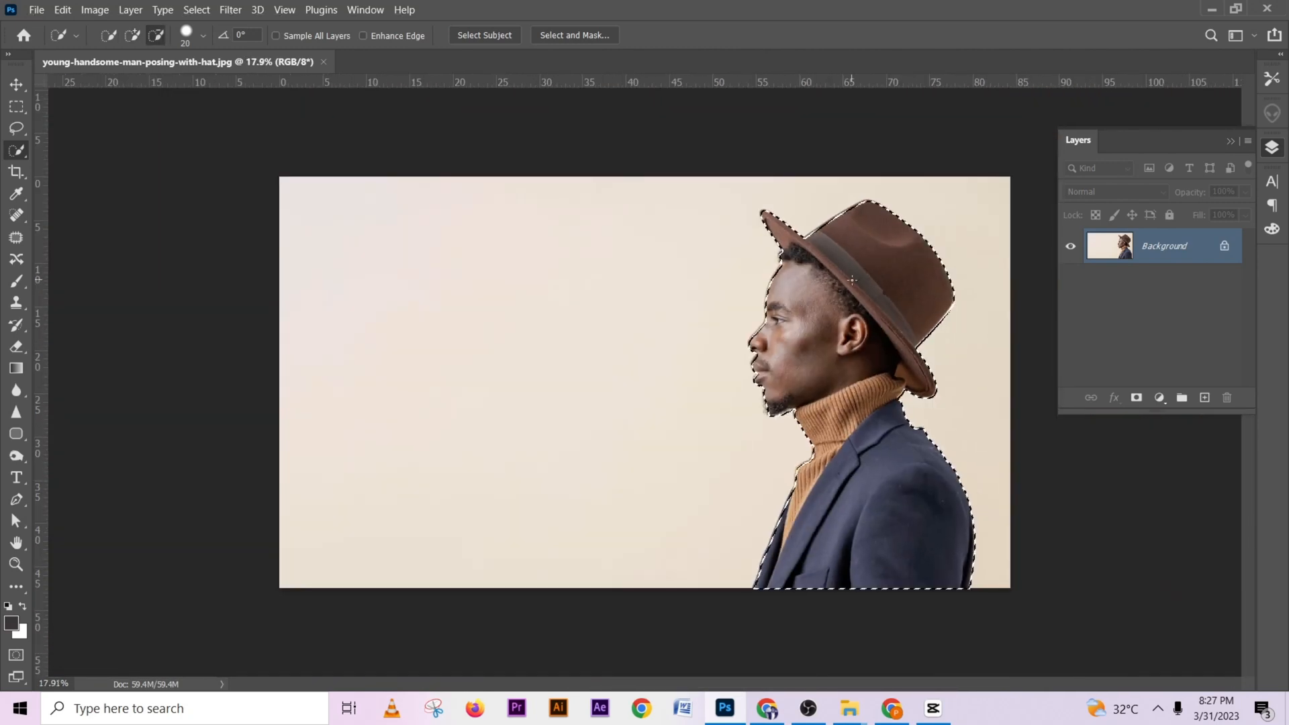
click(1135, 398)
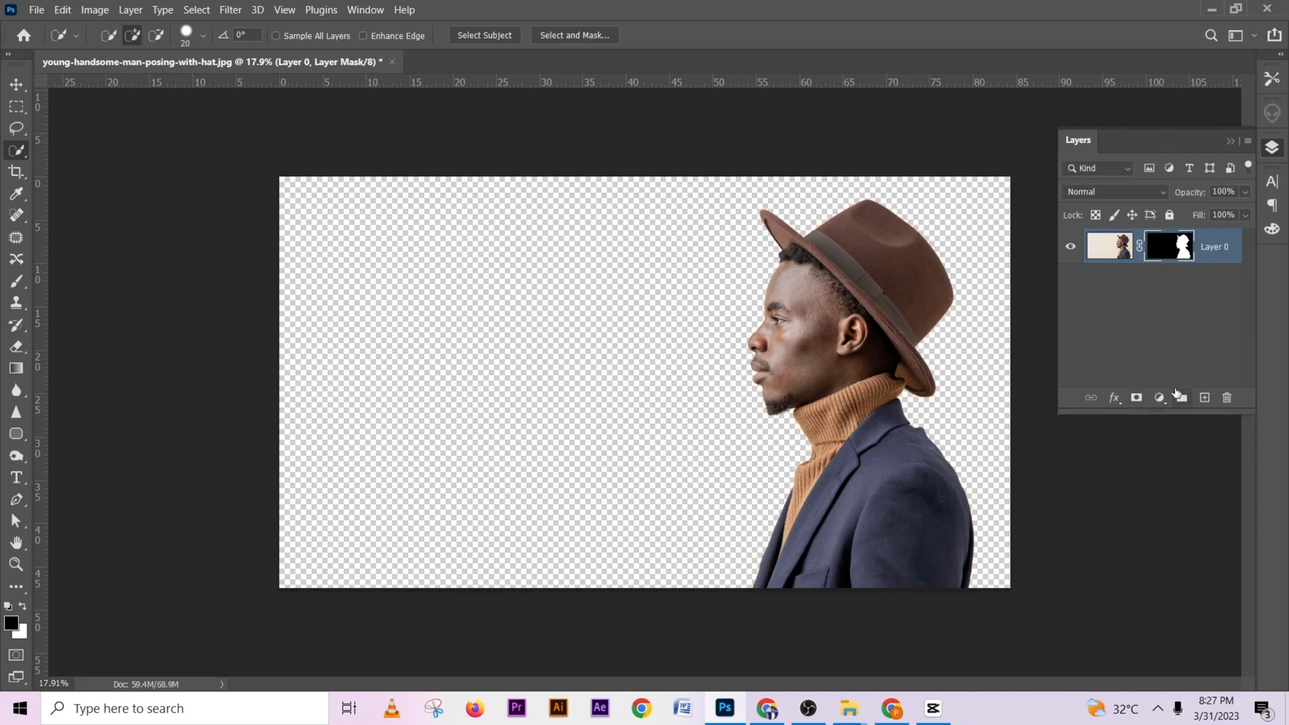
click(1162, 398)
click(1174, 121)
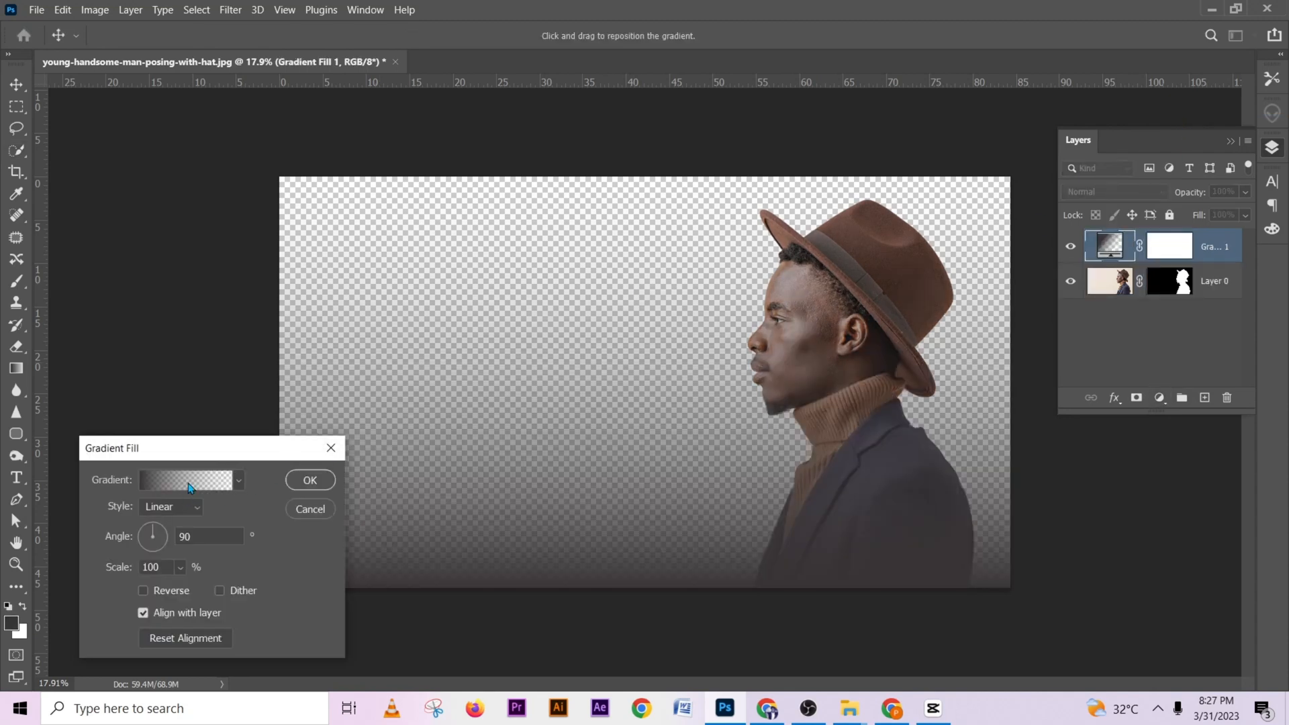
click(189, 488)
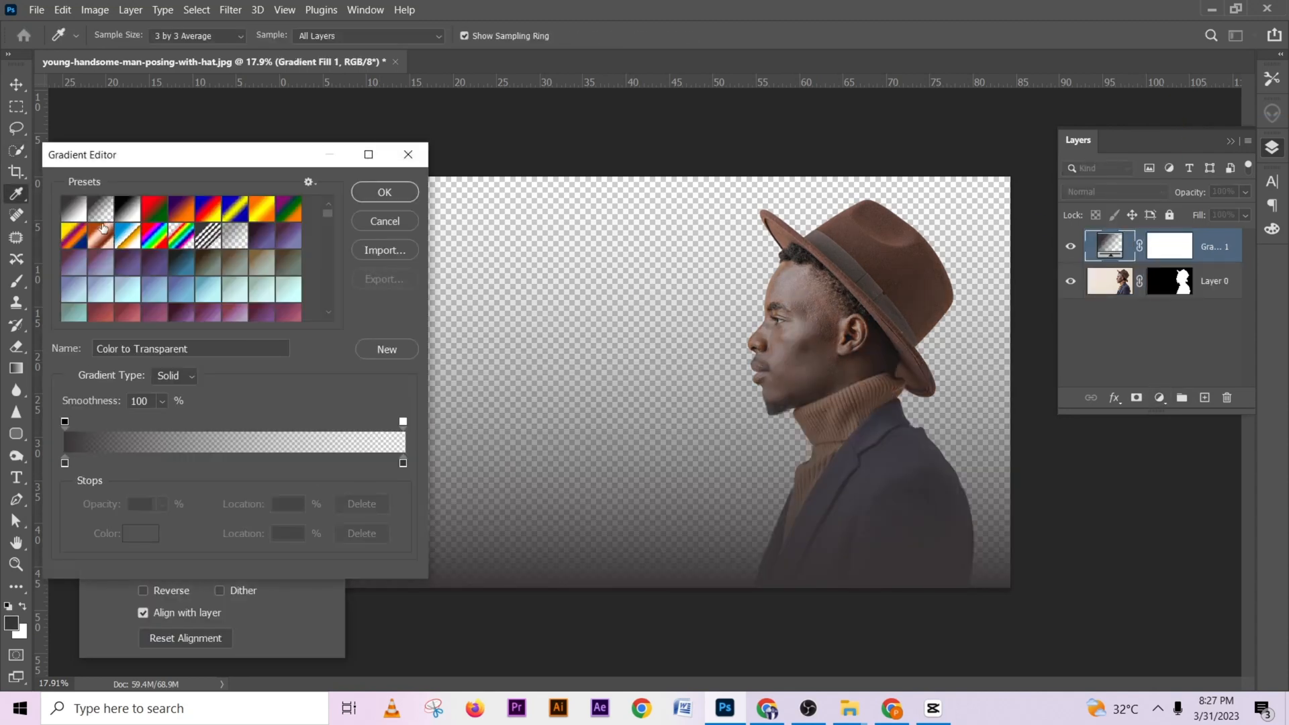
click(74, 208)
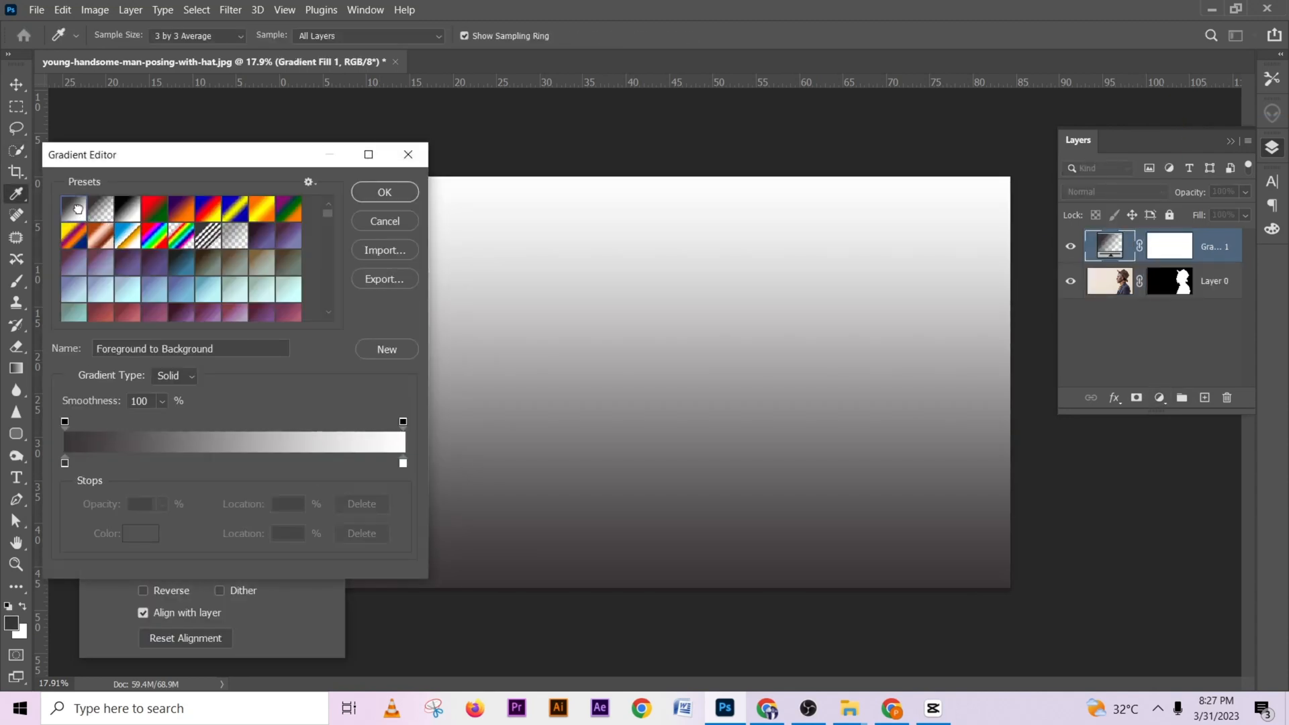
click(380, 223)
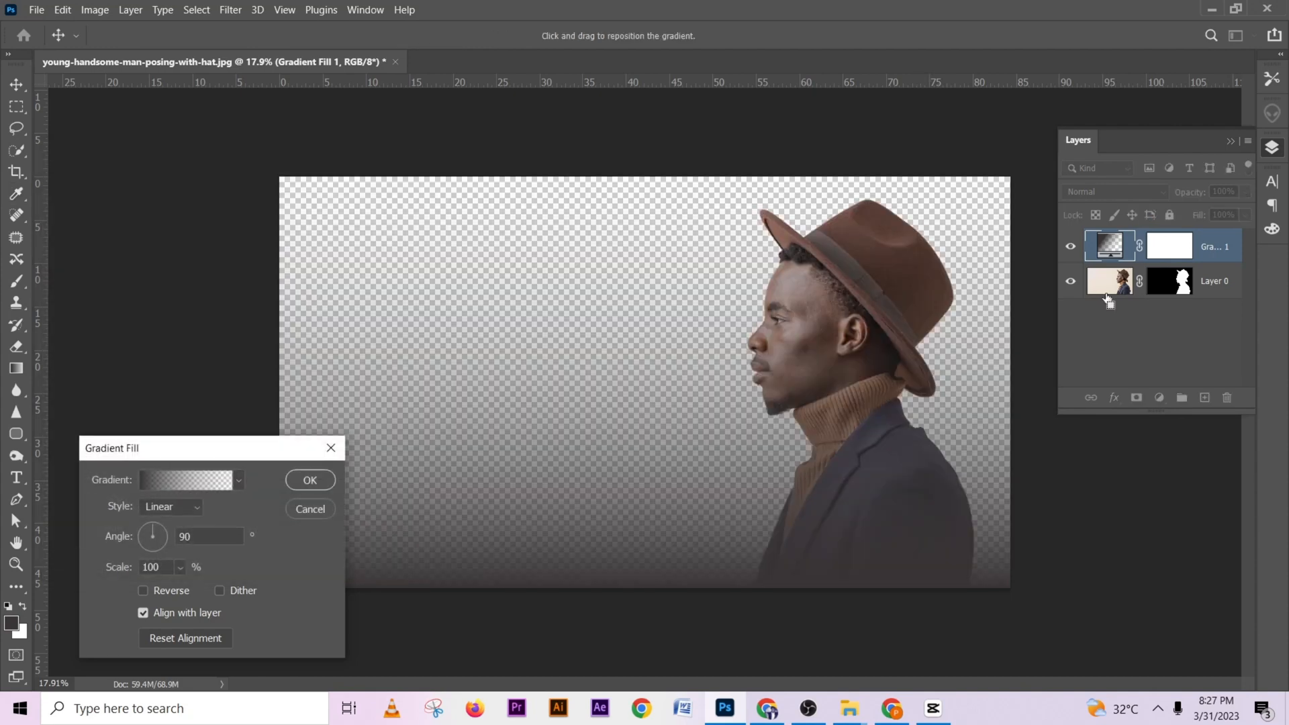
click(310, 509)
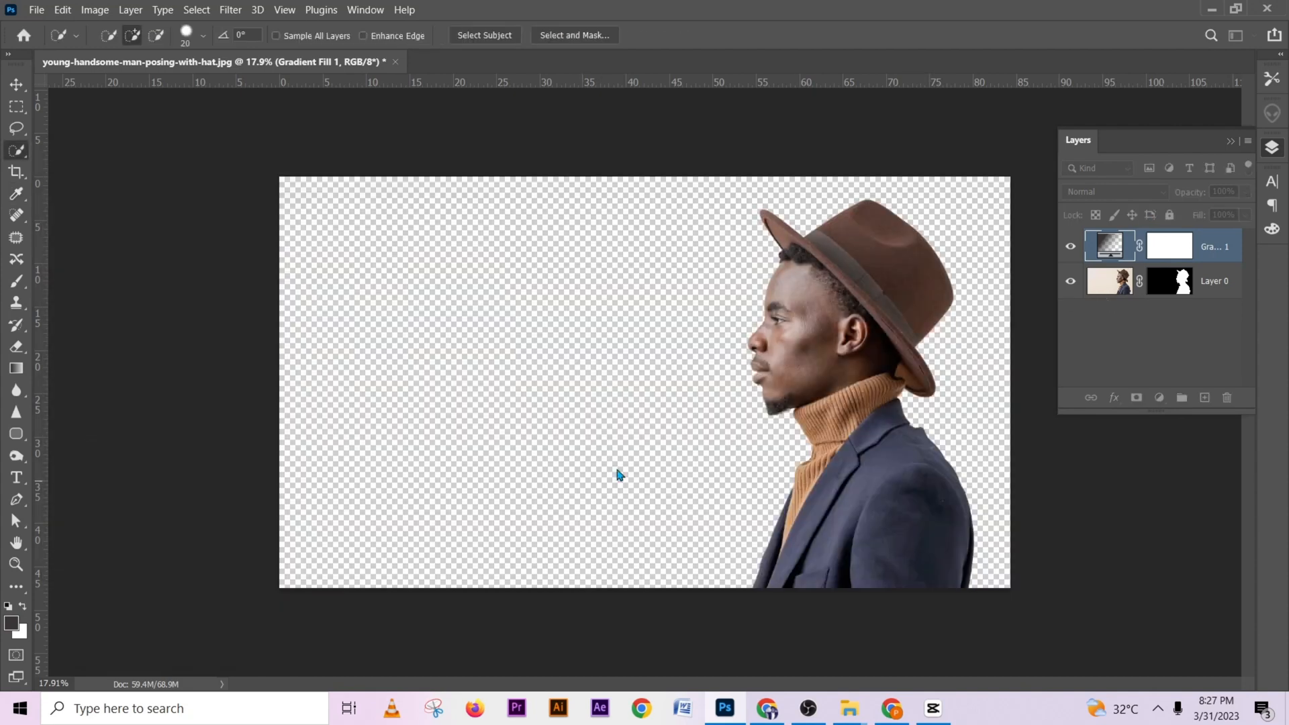
Undo the layer mask and the selection of the man to restore the original photo layer
key(ctrl+z)
key(ctrl+z)
key(ctrl+z)
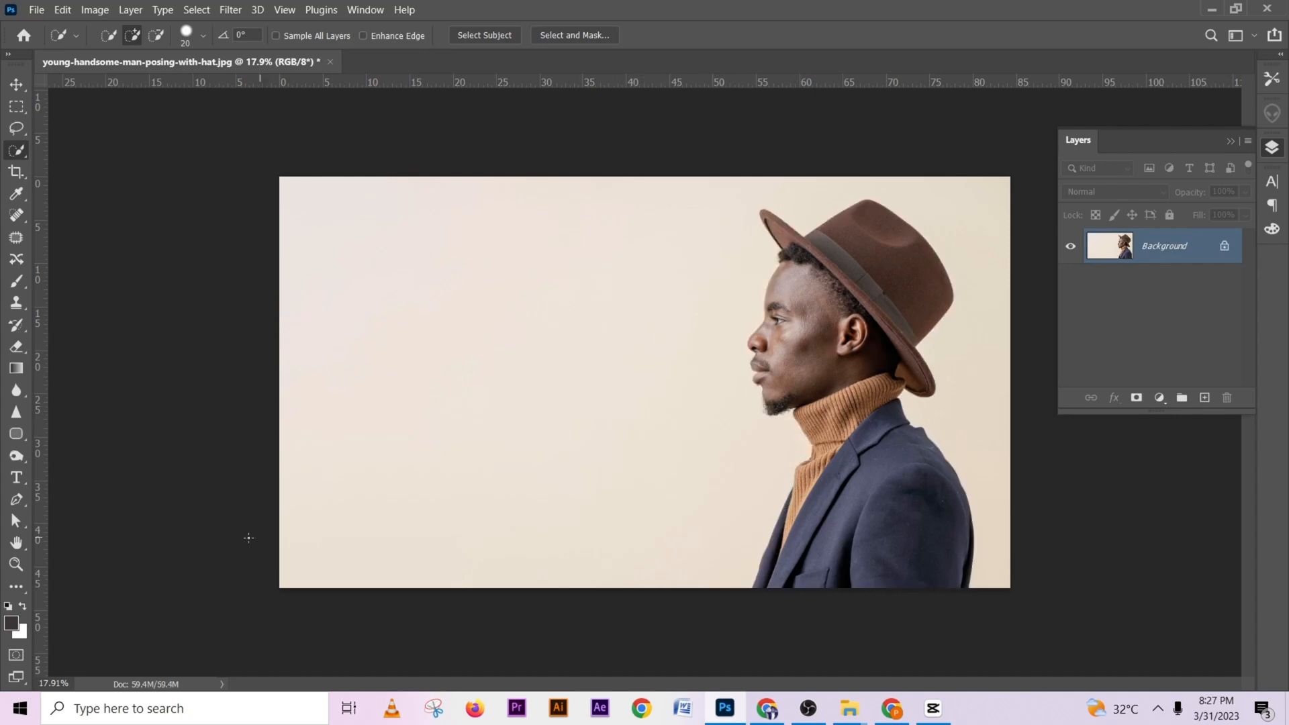
Sample the photo's backdrop for the foreground colour (ebe2d9, upper area) and the background colour (e0d5c3, lower corner beside the jacket)
click(11, 623)
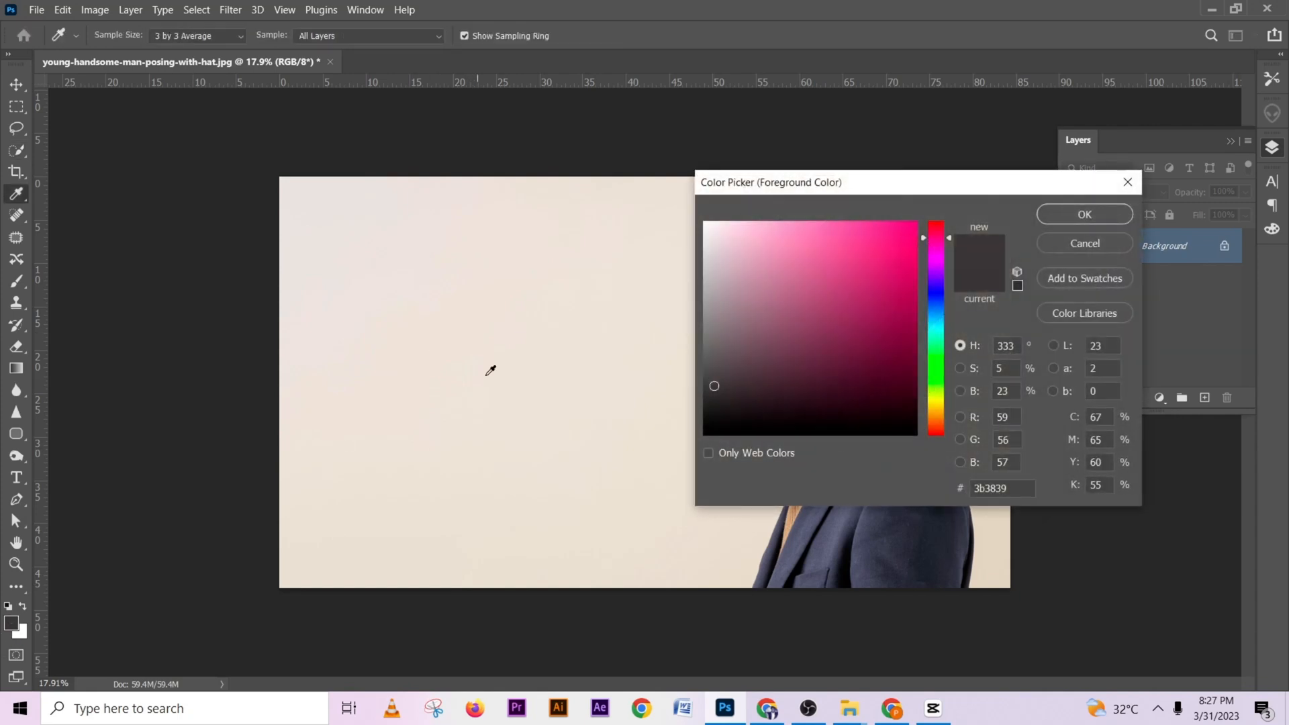
click(543, 216)
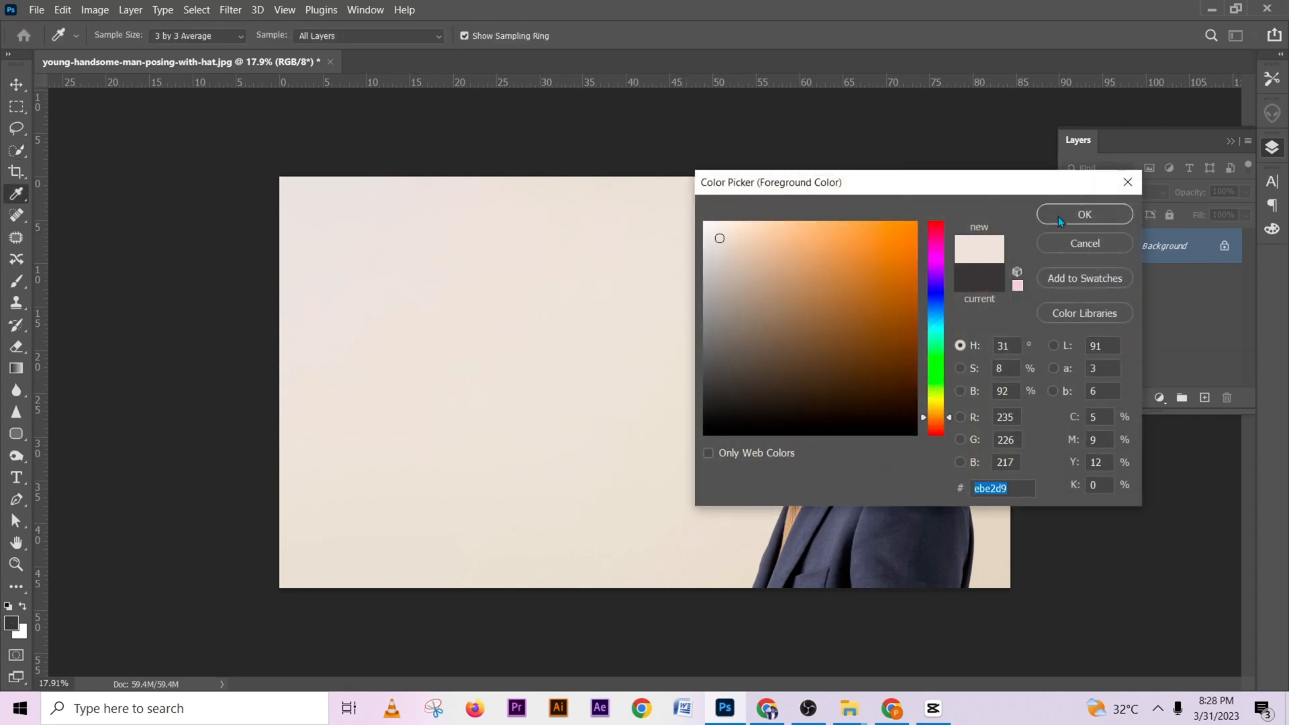
click(1051, 215)
key(w)
click(20, 632)
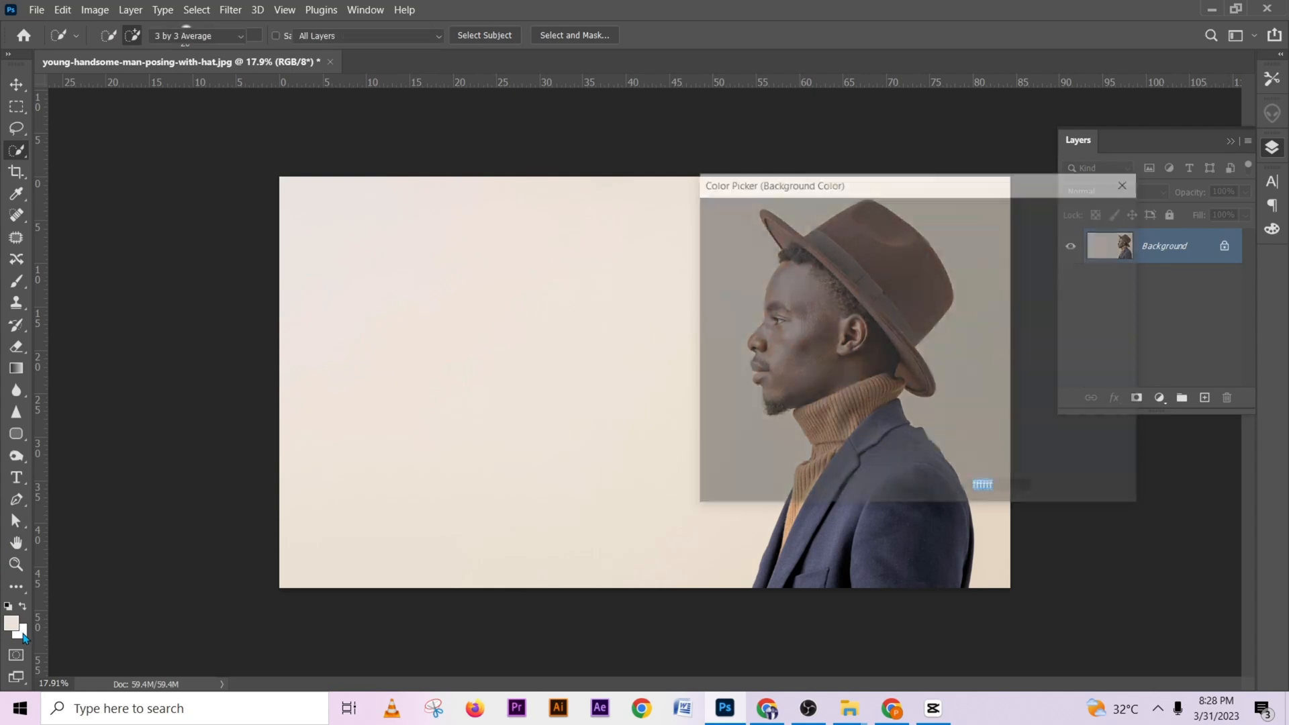
click(996, 526)
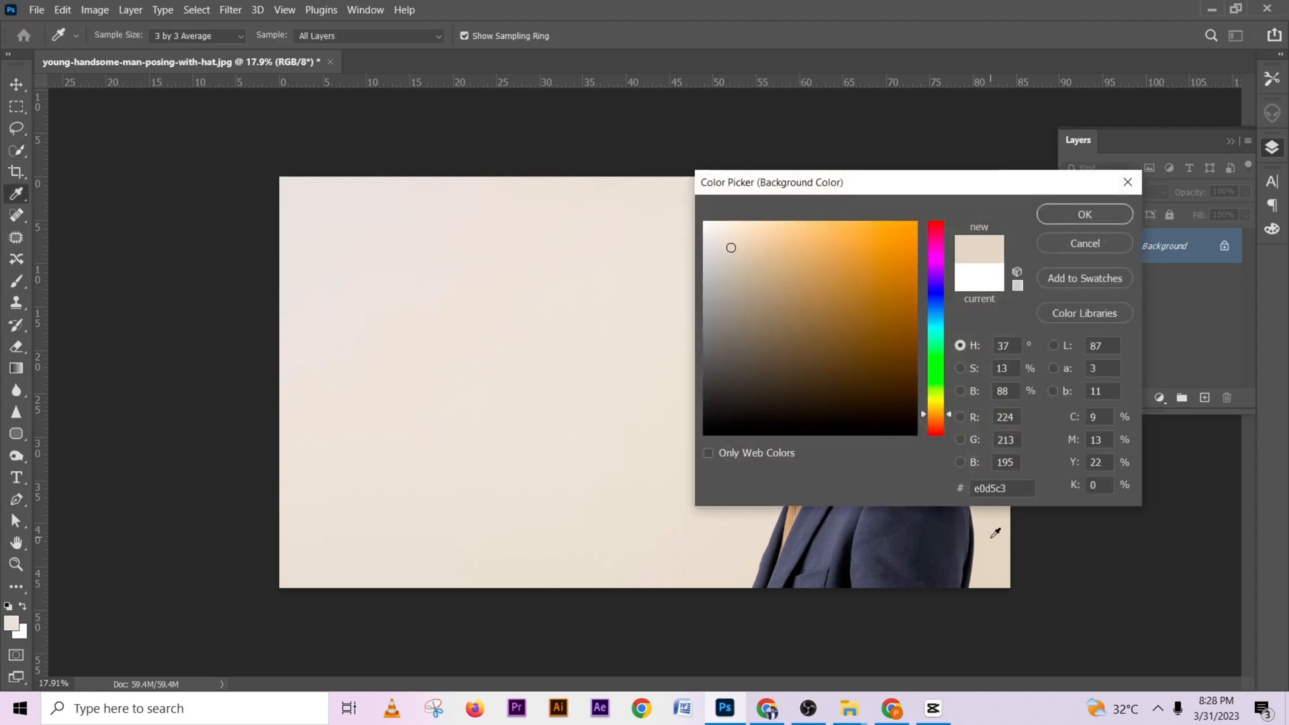
click(1088, 215)
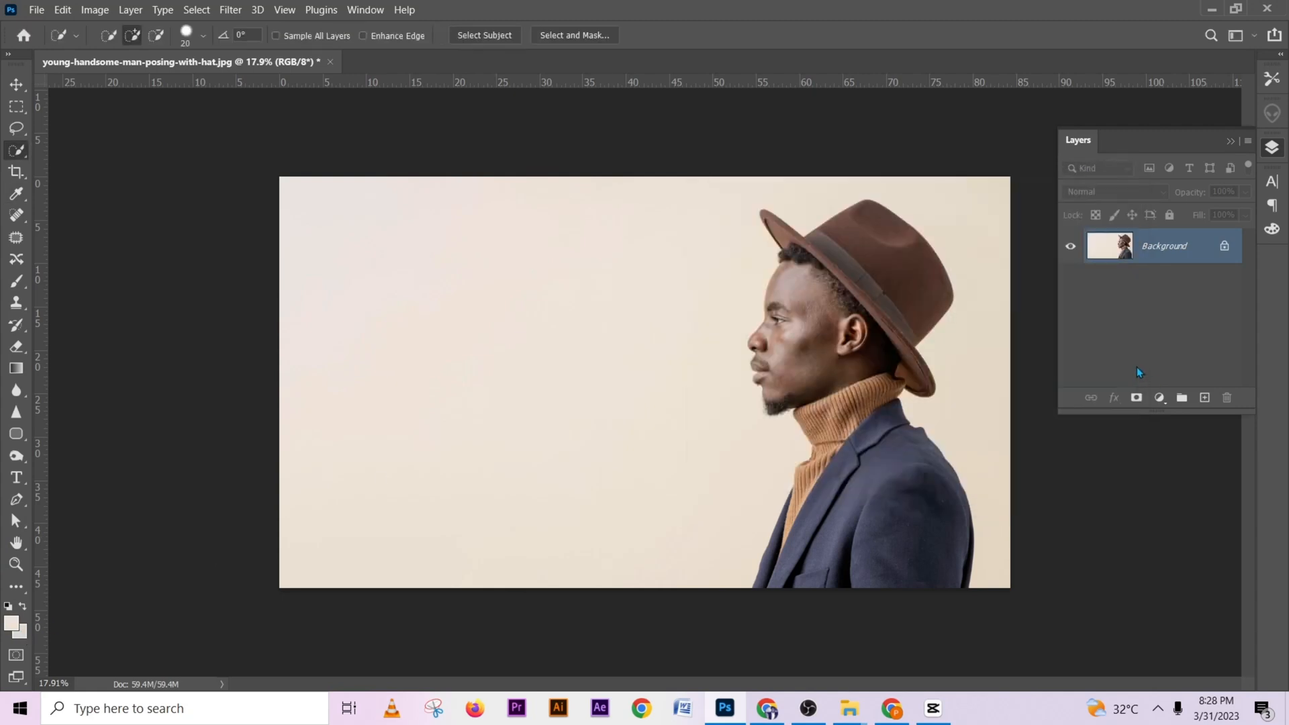
Add a linear 90° gradient fill layer using the Foreground to Background preset, with Reverse enabled
click(1155, 401)
click(1176, 119)
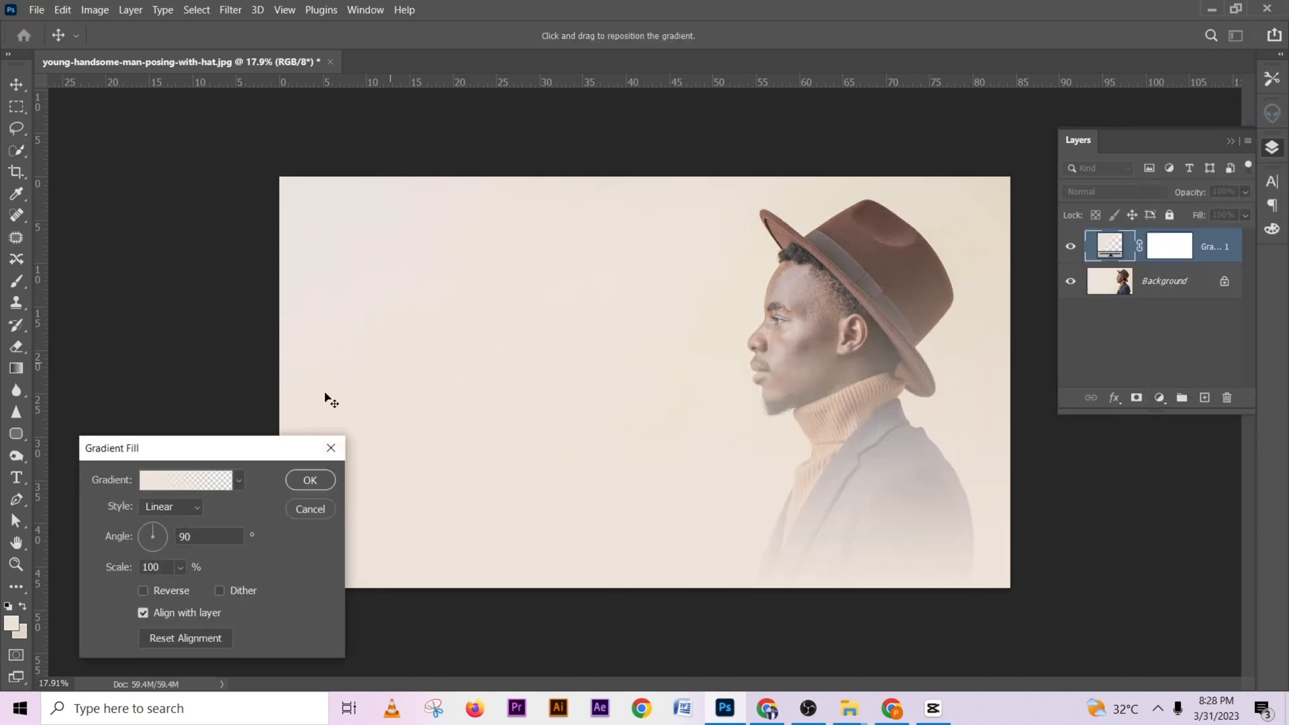
click(201, 482)
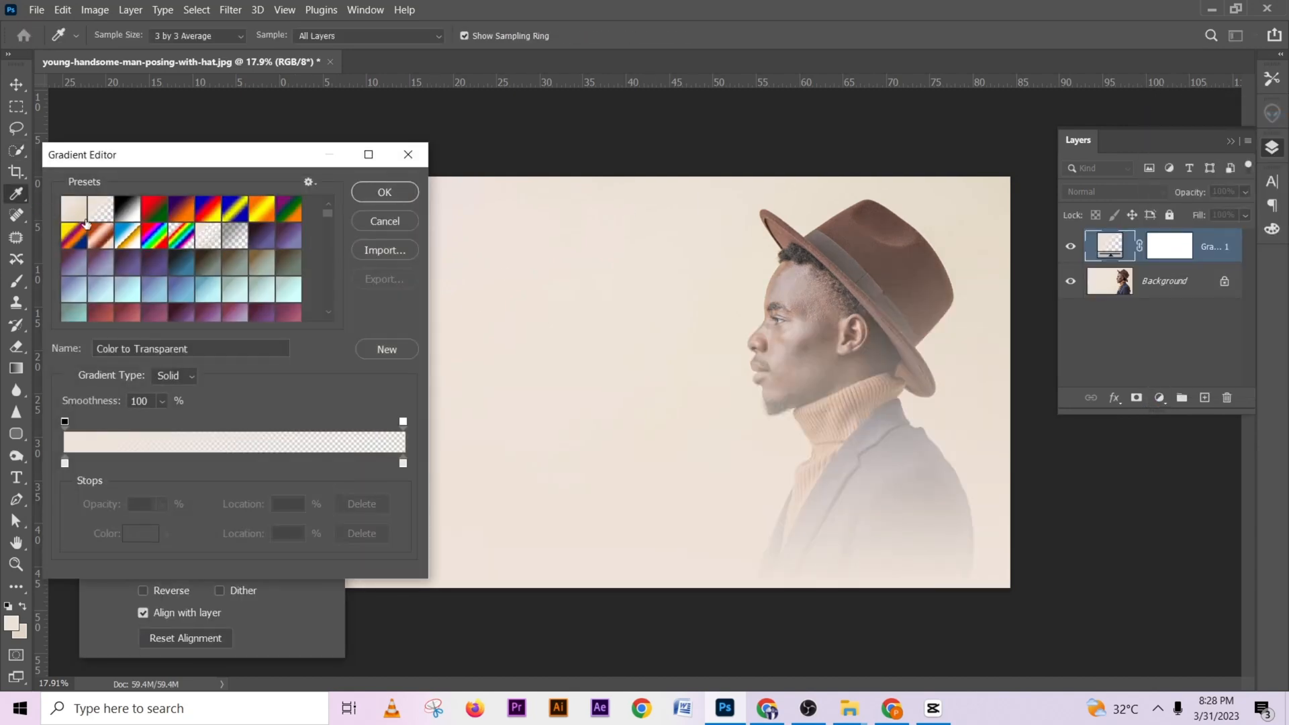
click(74, 209)
click(386, 193)
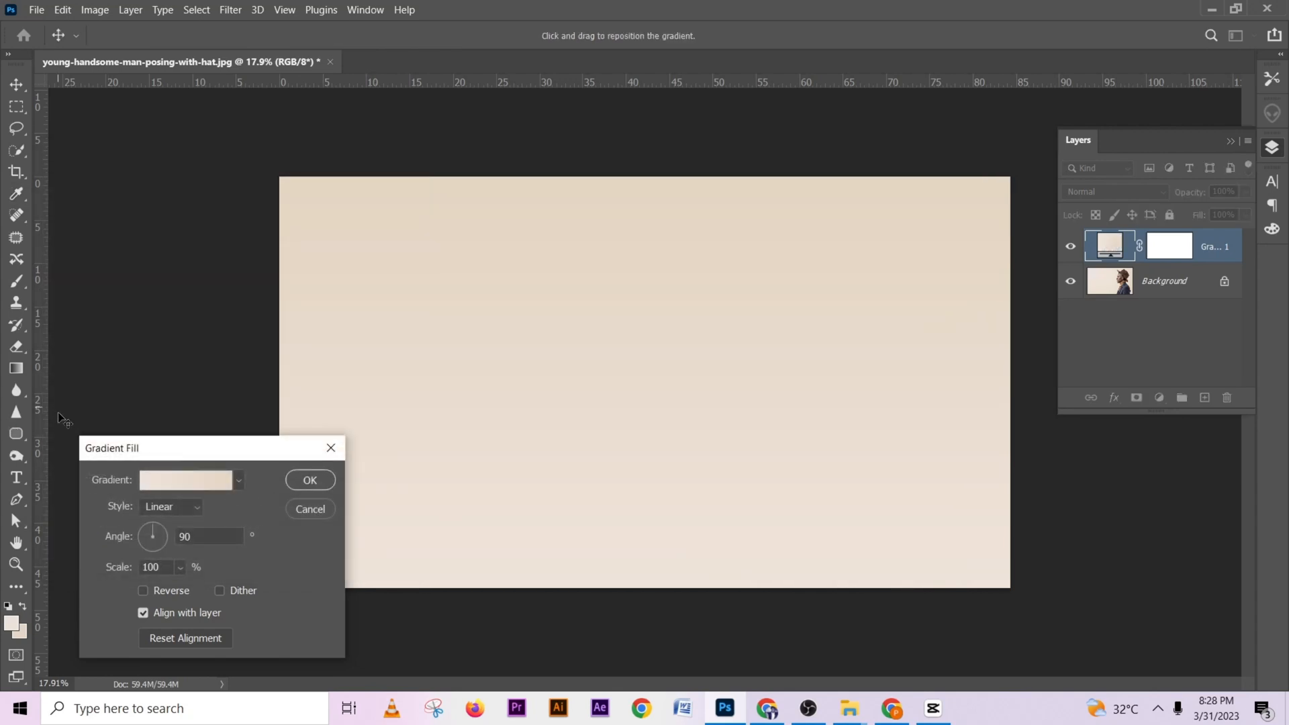
click(145, 593)
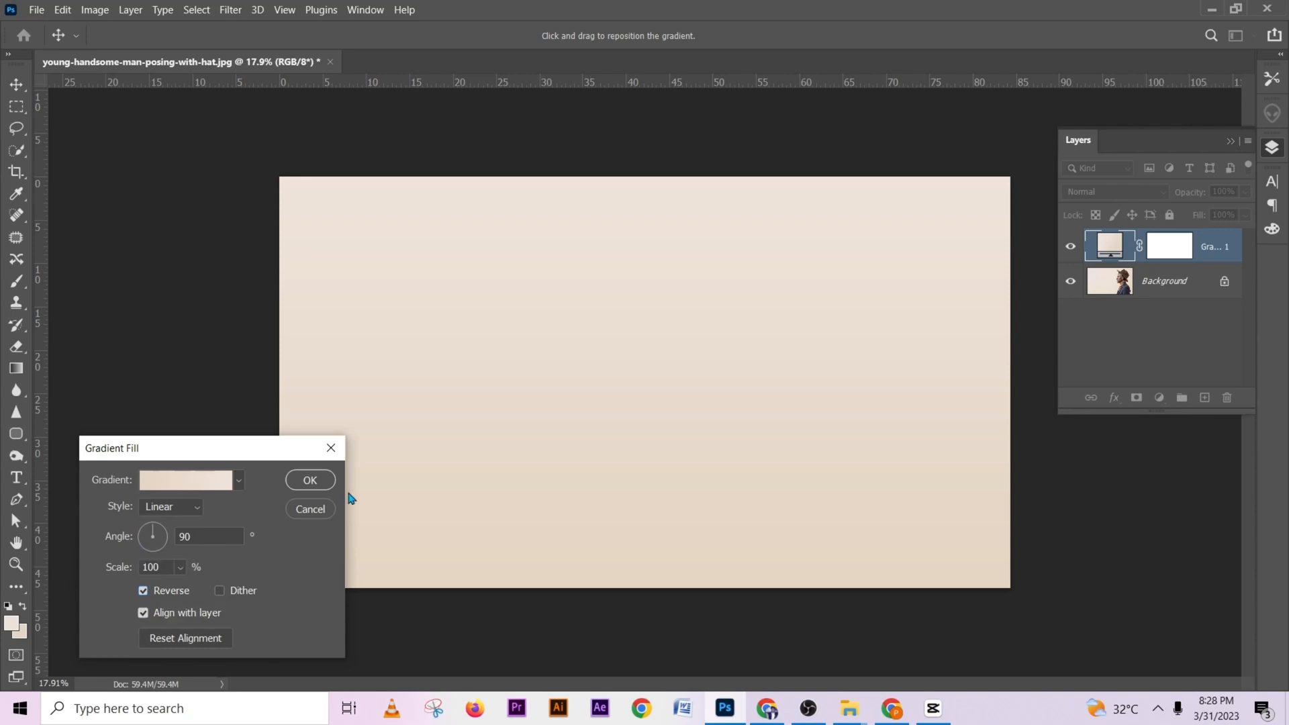
click(311, 481)
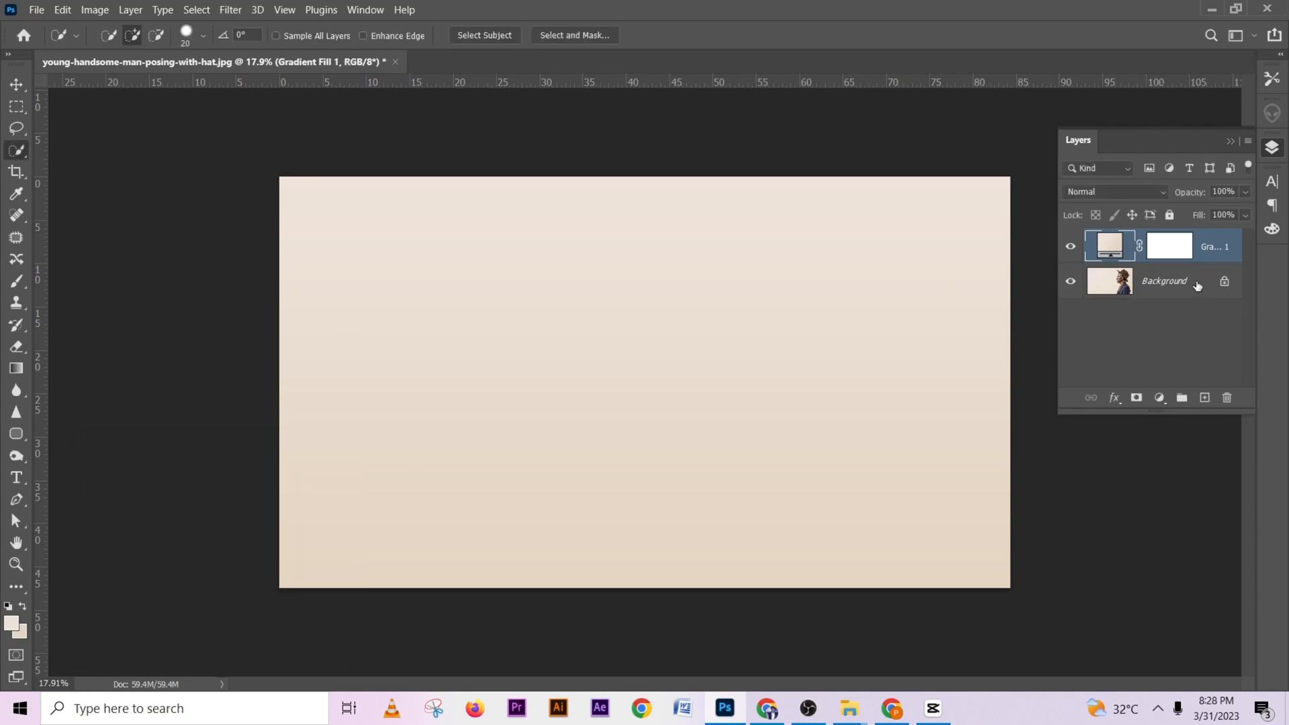
Mask the photo layer to its automatically selected subject and place it above the gradient fill layer, keeping both layers visible
click(1198, 286)
click(1071, 247)
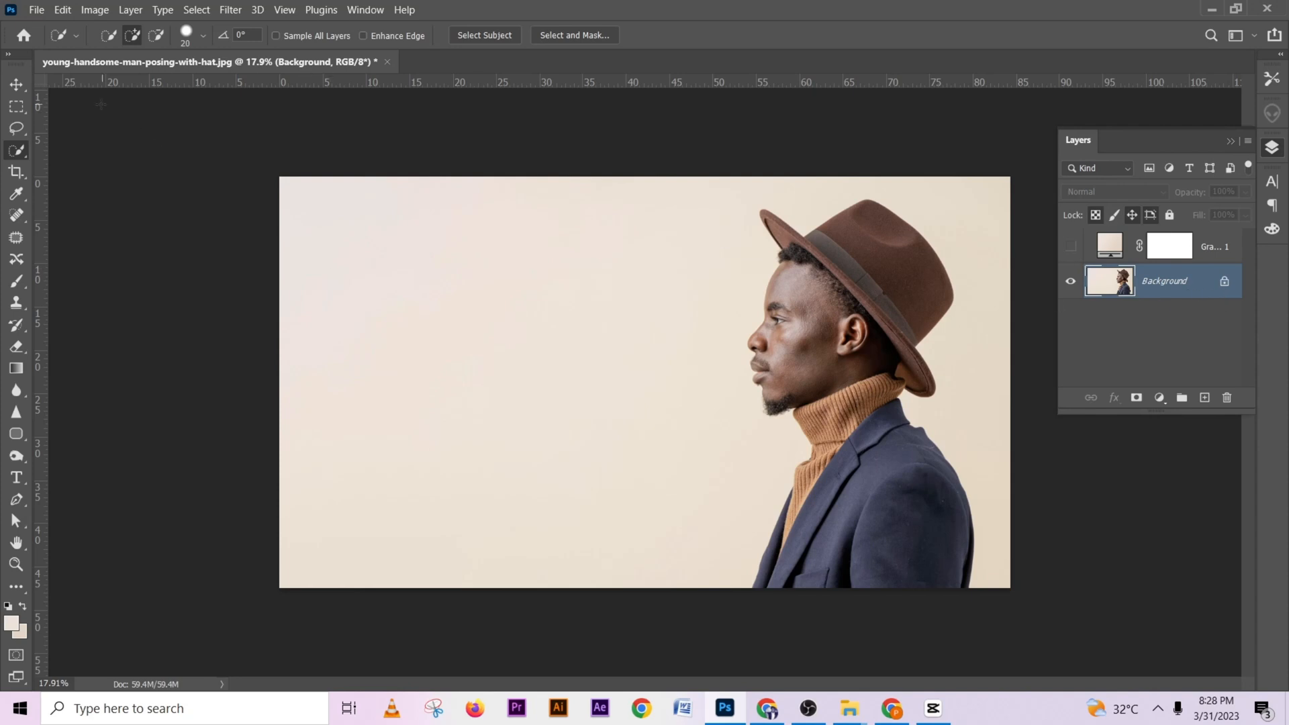
click(467, 37)
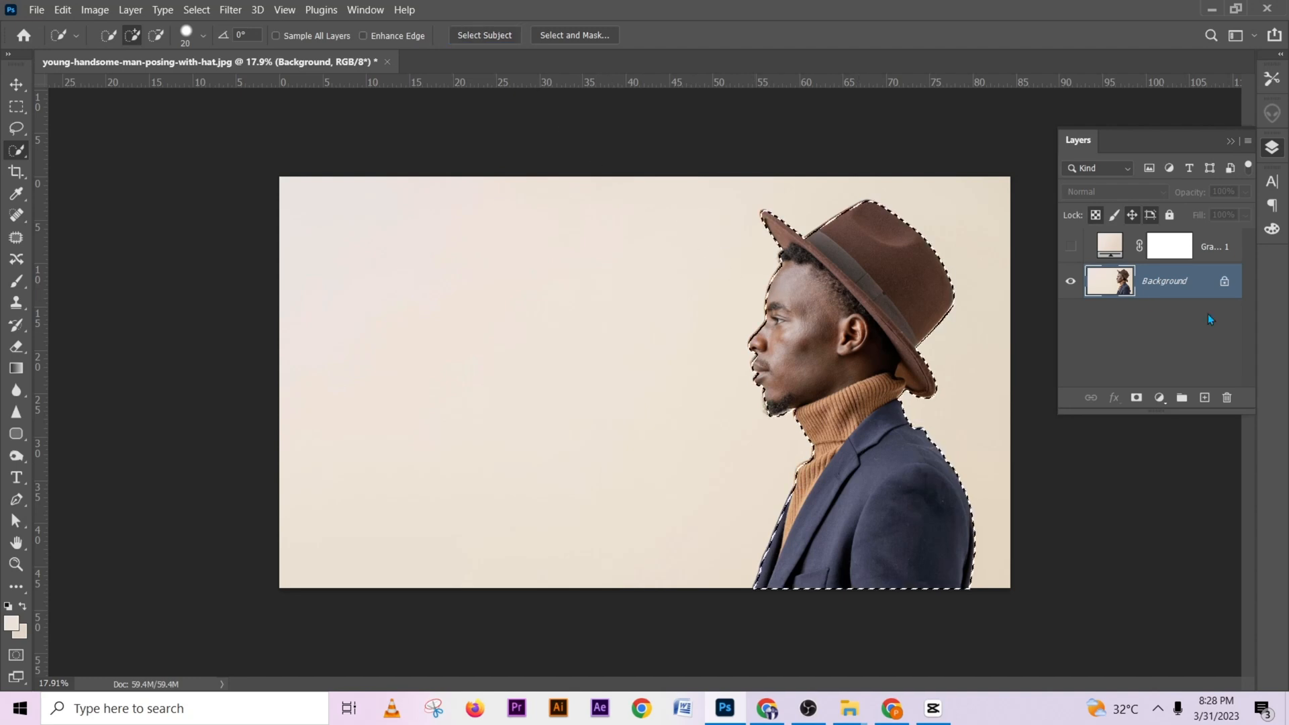
click(1136, 398)
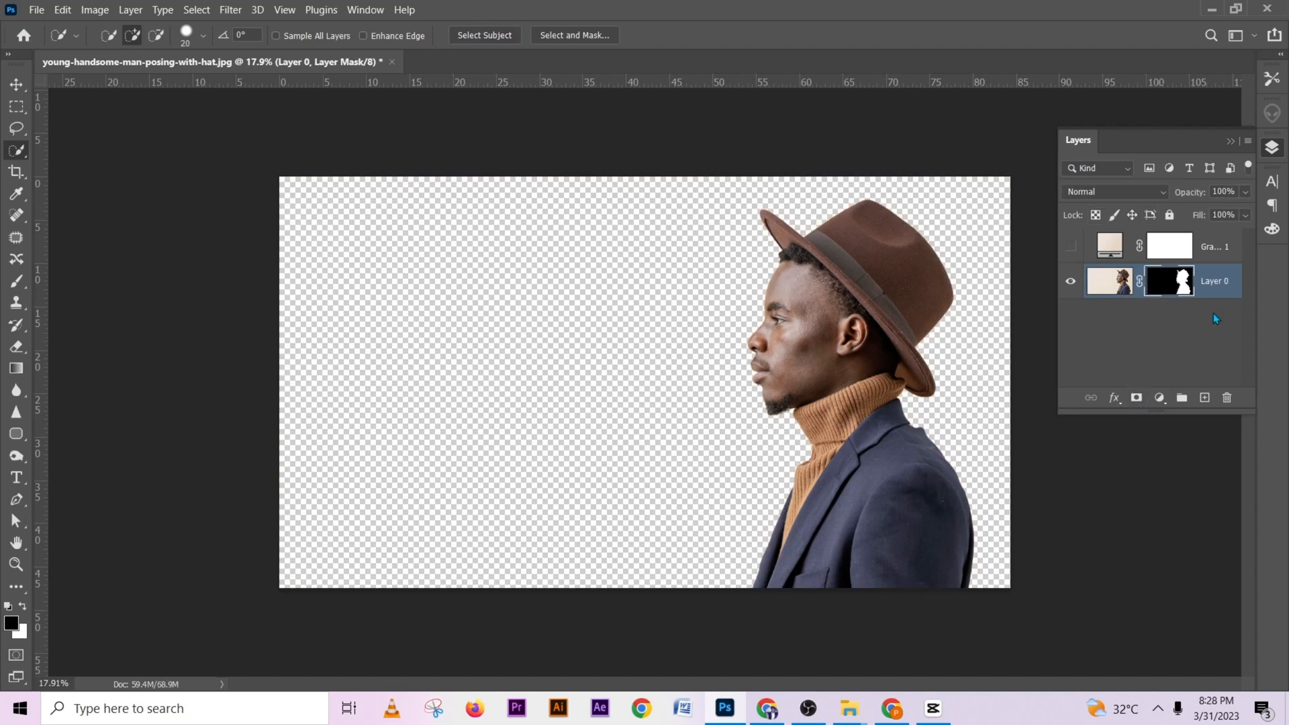
drag(1227, 295, 1225, 241)
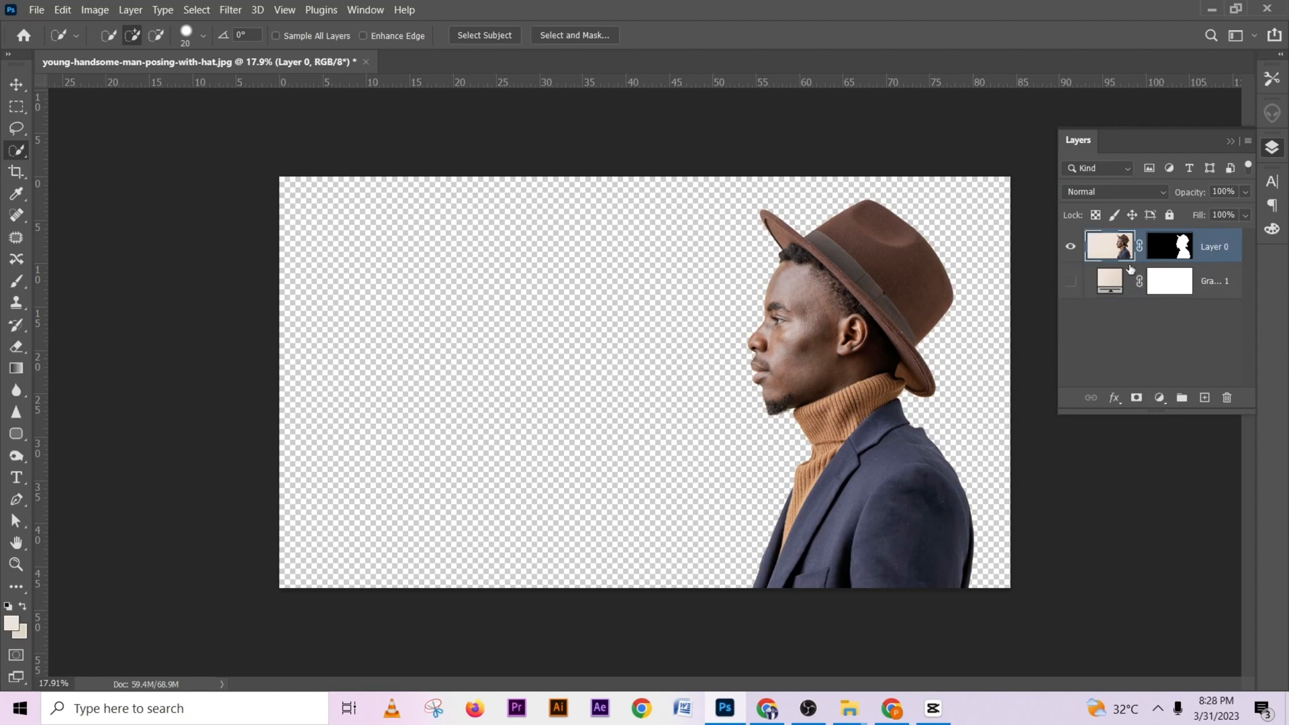
click(1071, 282)
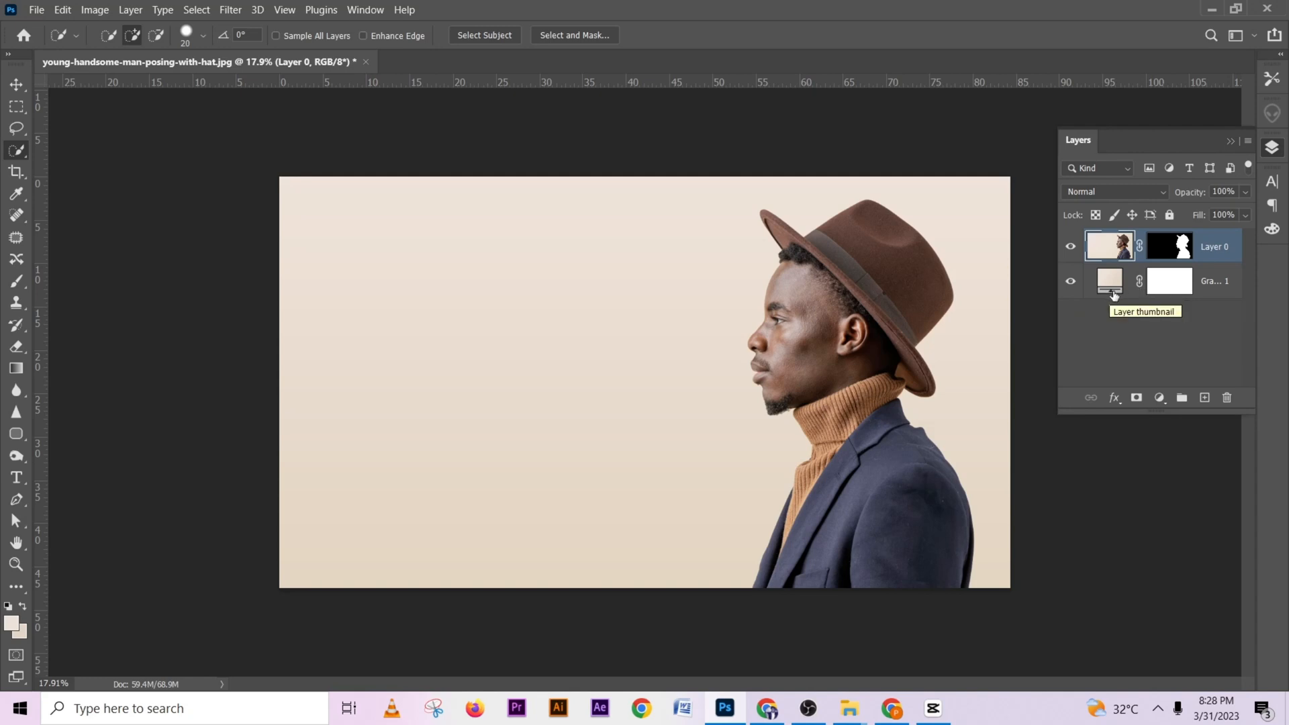
Flip the cut-out man horizontally and move him a little toward the centre of the canvas
key(ctrl+t)
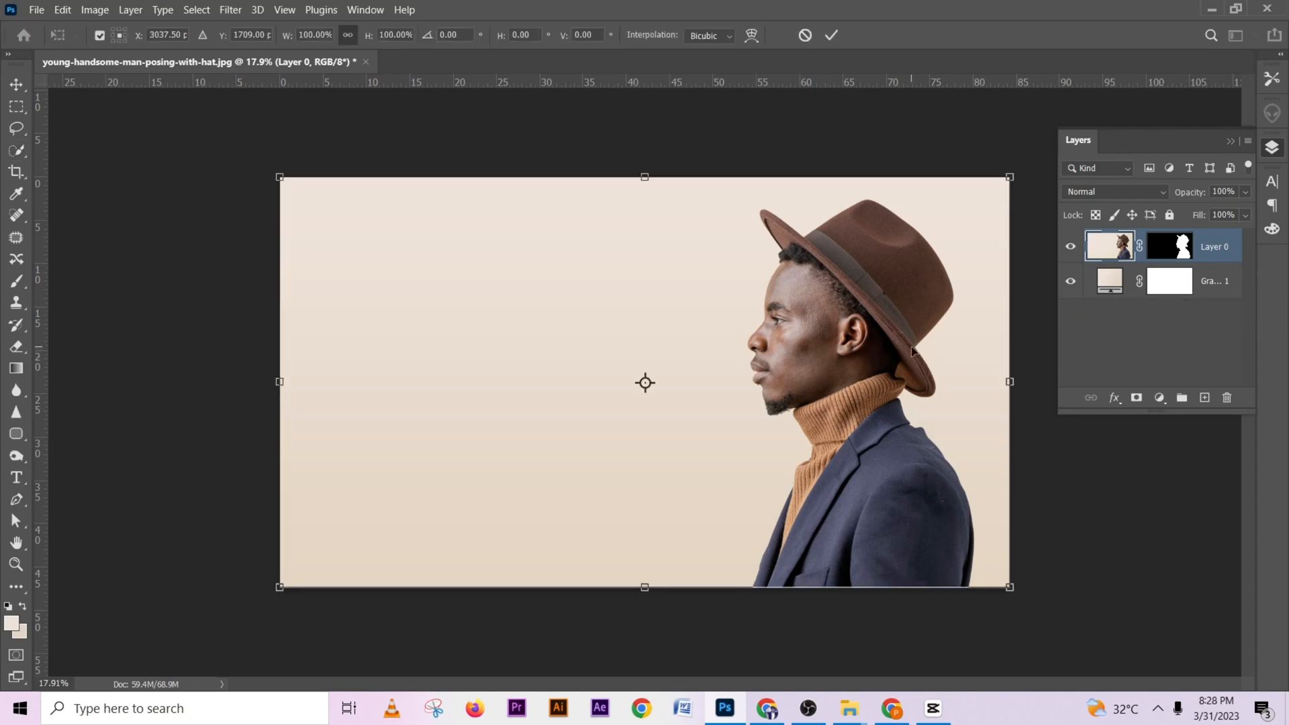
right_click(912, 349)
click(1025, 626)
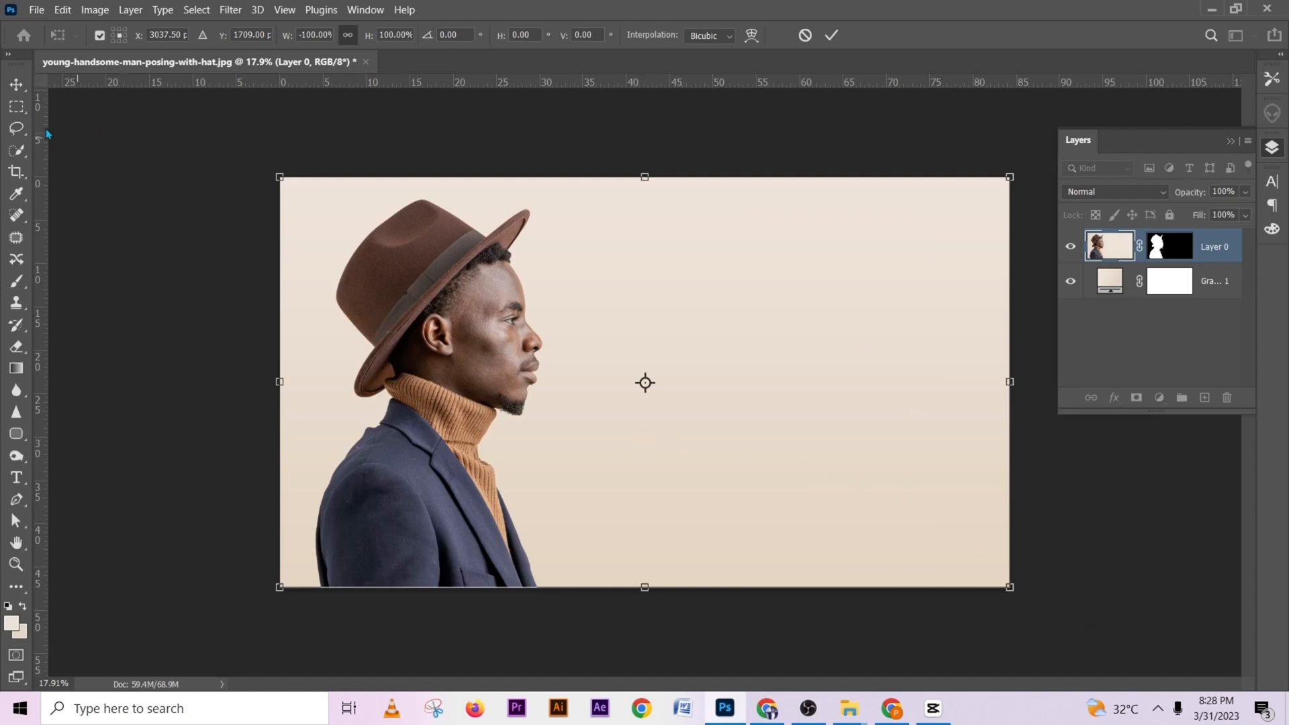
click(16, 84)
drag(483, 307, 562, 333)
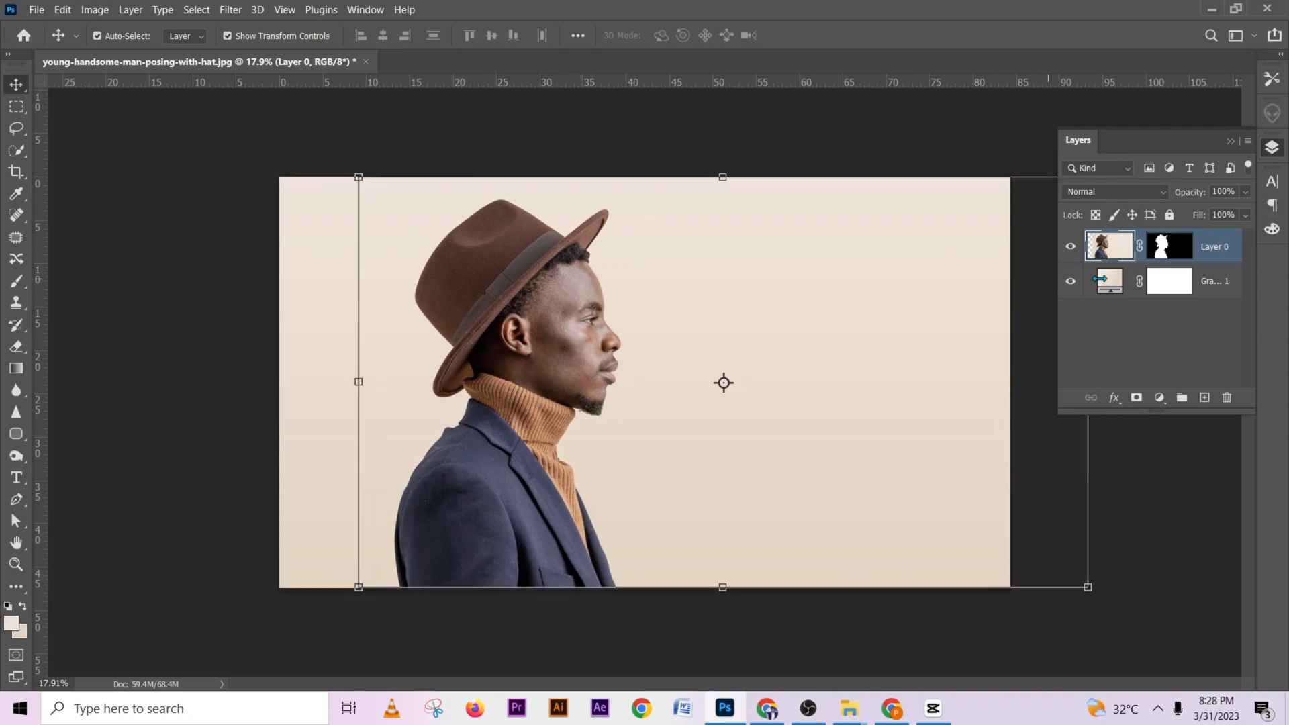
Examine the mask edges around the man's face, beard and turtleneck collar against the gradient
click(1175, 247)
right_click(1174, 247)
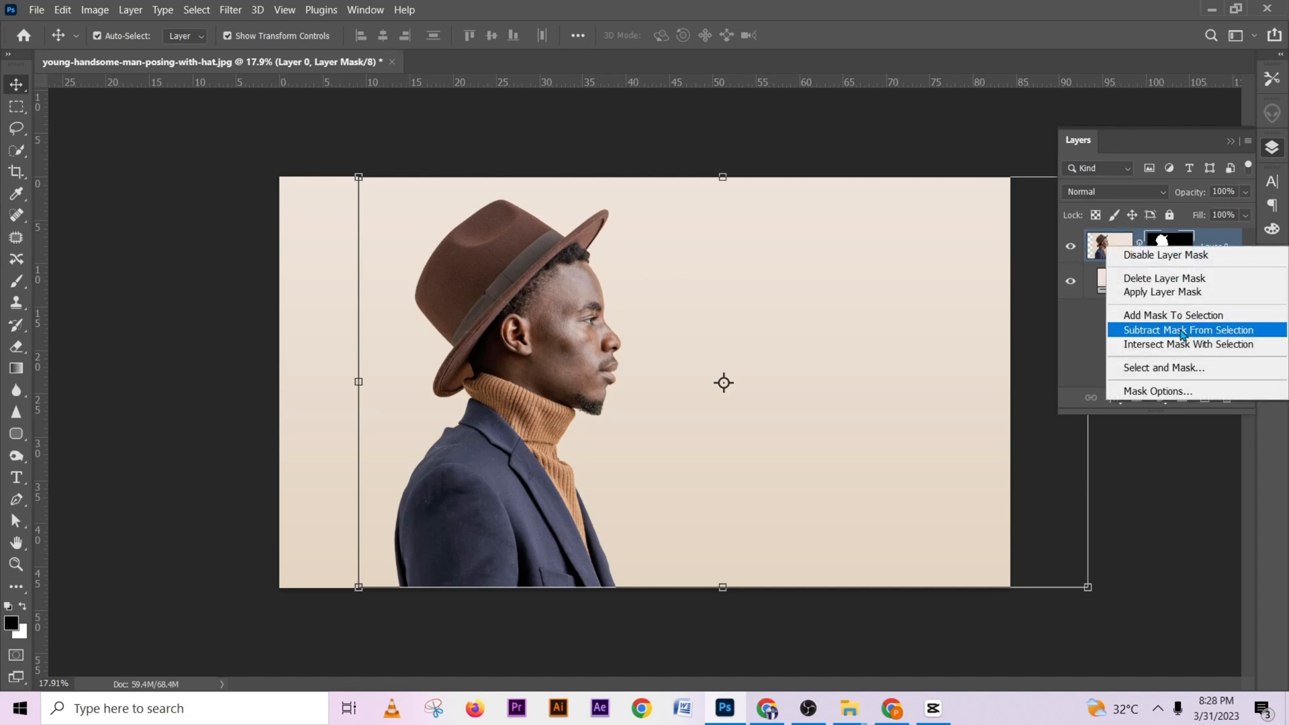
click(1175, 243)
scroll(666, 380, up, 5)
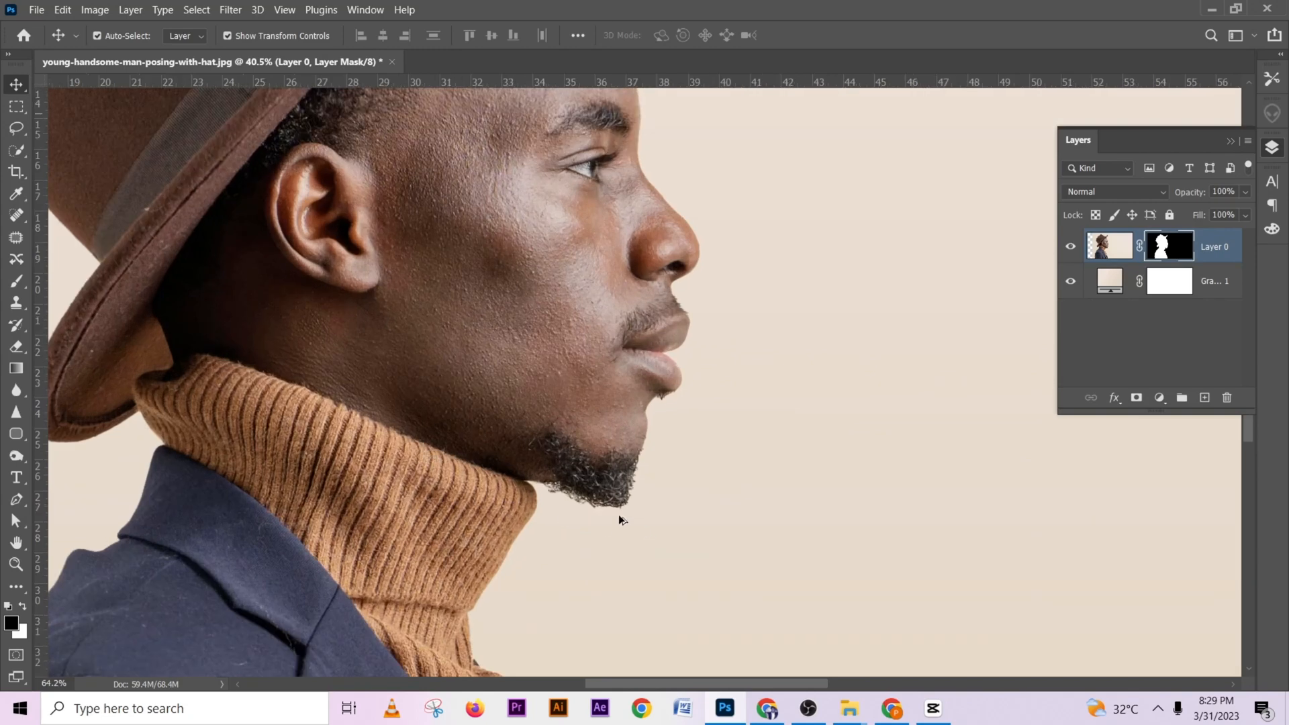
scroll(637, 511, up, 2)
drag(637, 512, 630, 265)
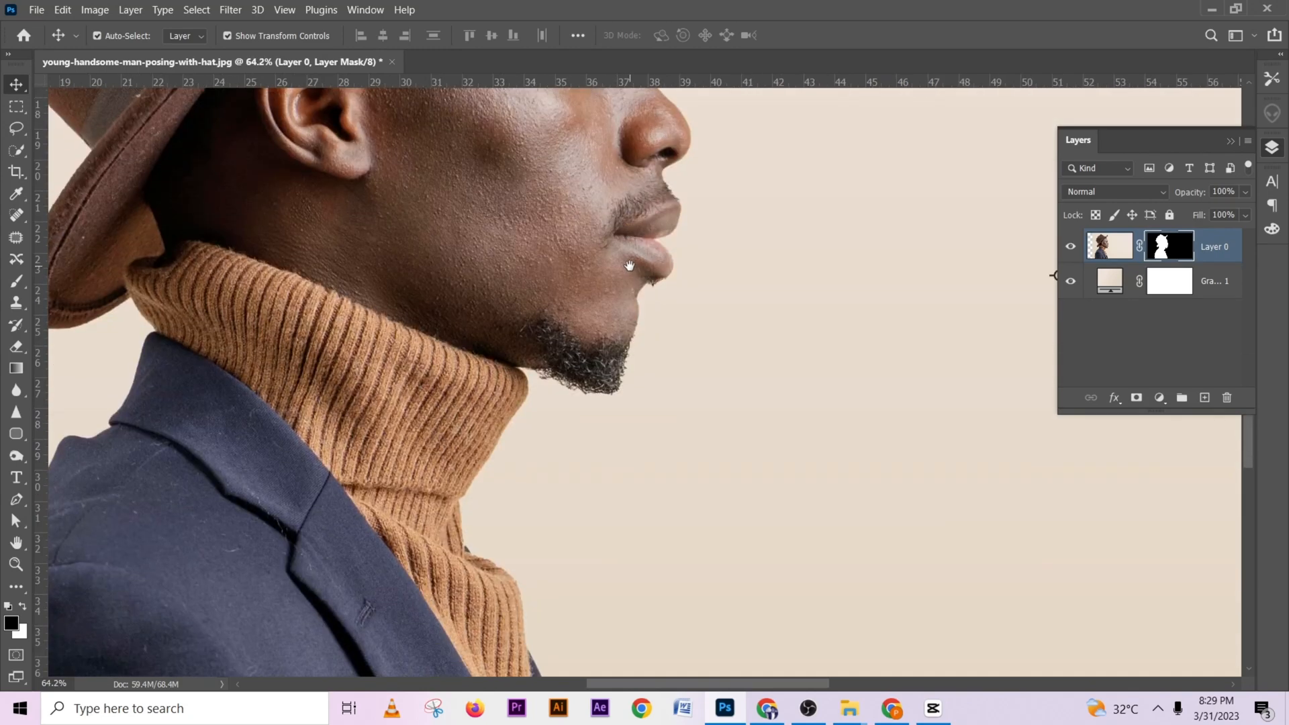
scroll(630, 265, up, 10)
scroll(633, 435, down, 8)
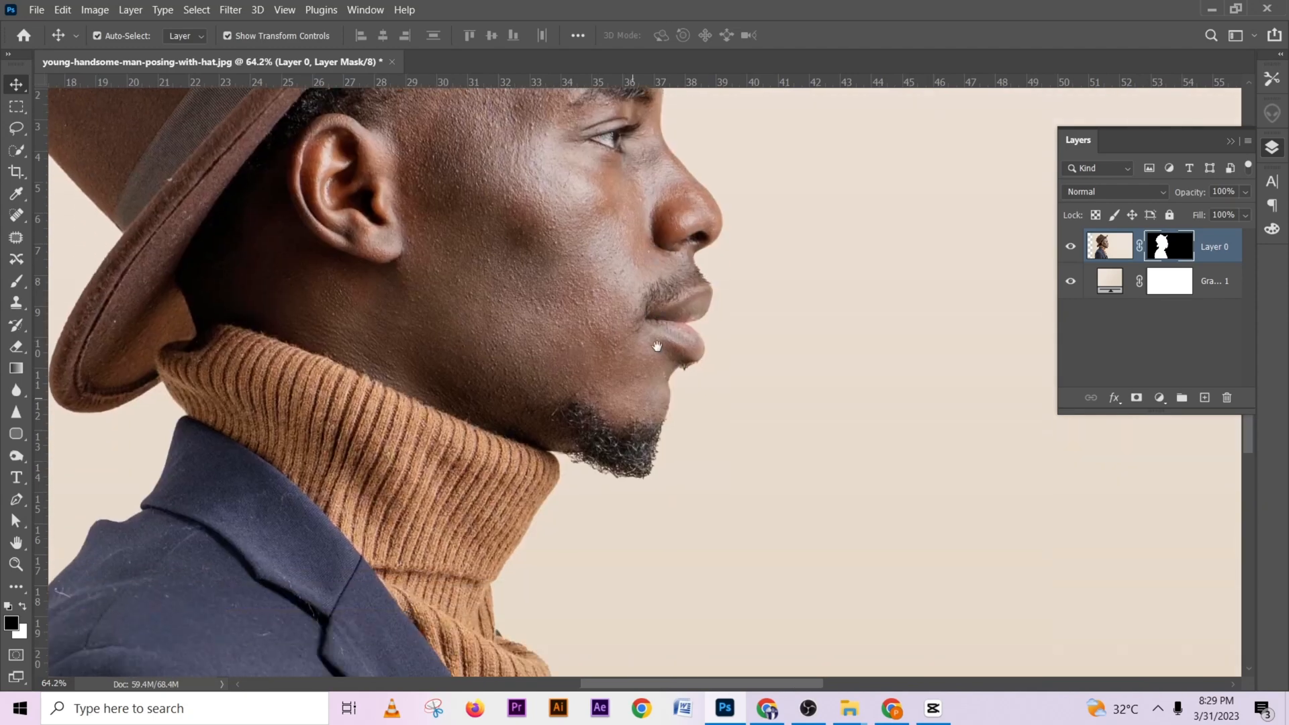
drag(659, 345, 764, 299)
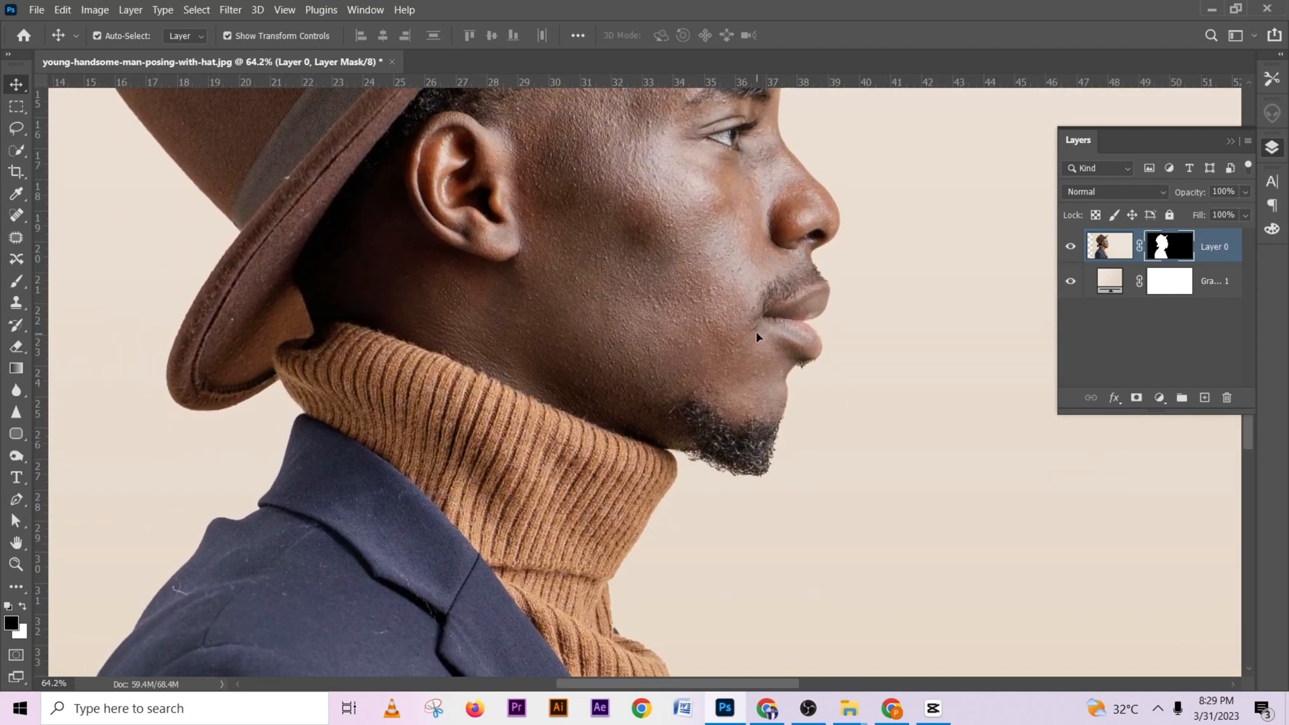
scroll(762, 337, down, 5)
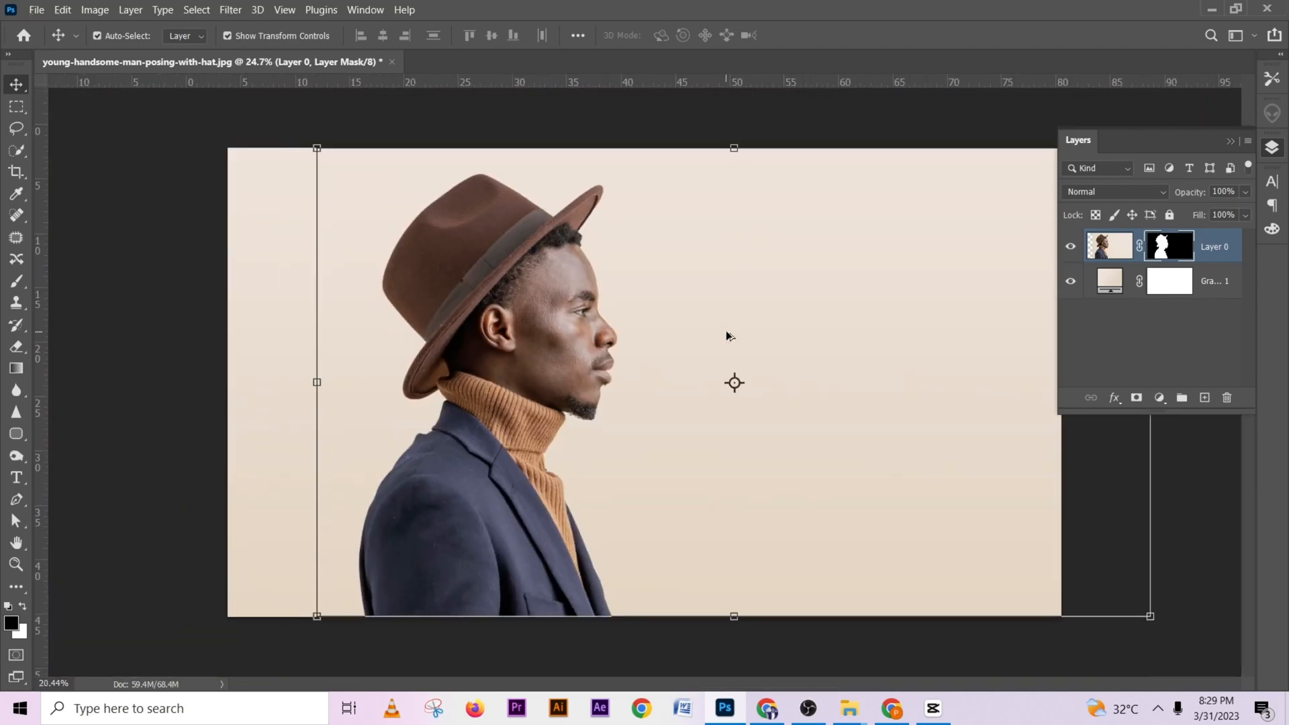
Apply the layer mask permanently to the cut-out man's layer
right_click(1182, 251)
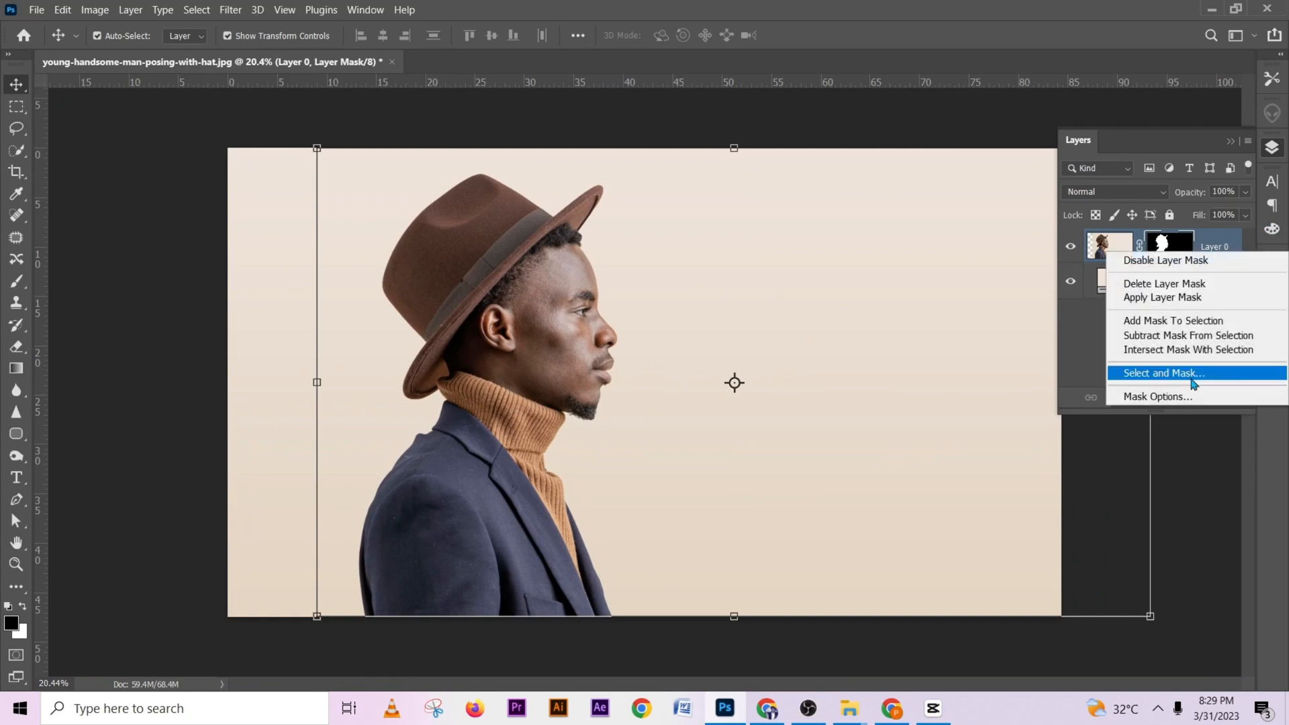
right_click(1173, 240)
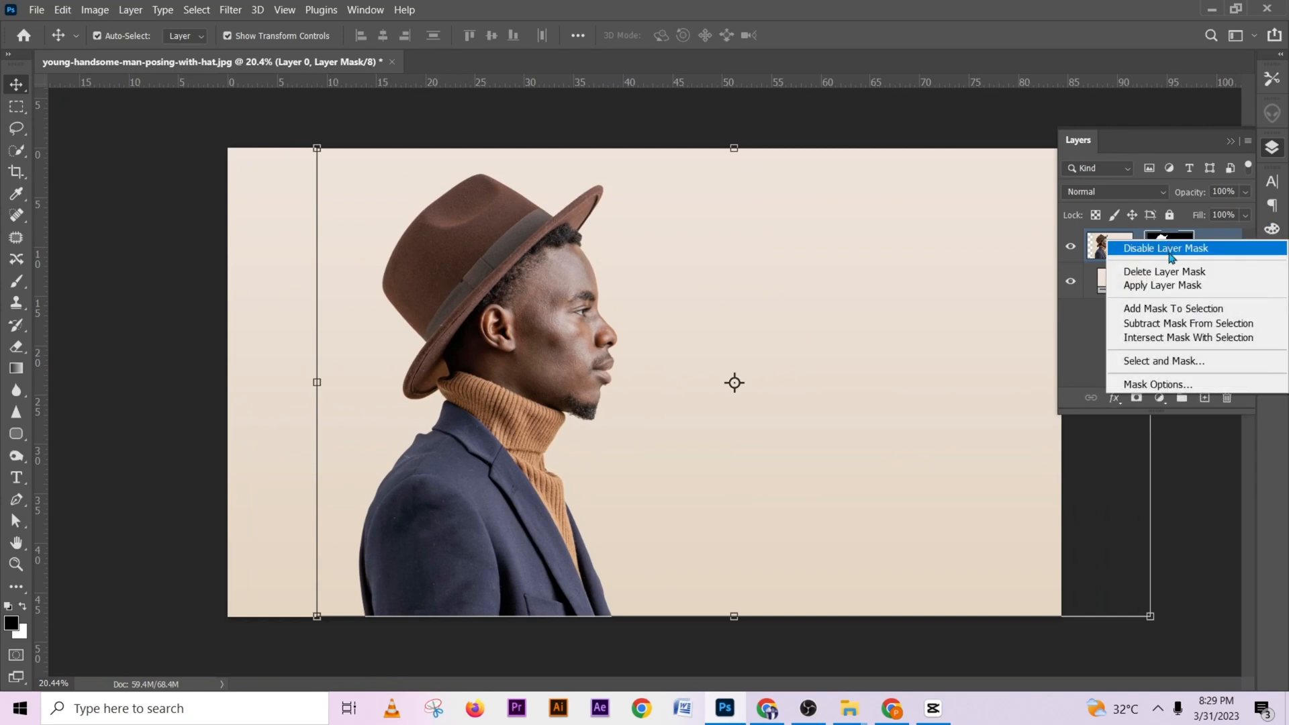
click(1172, 289)
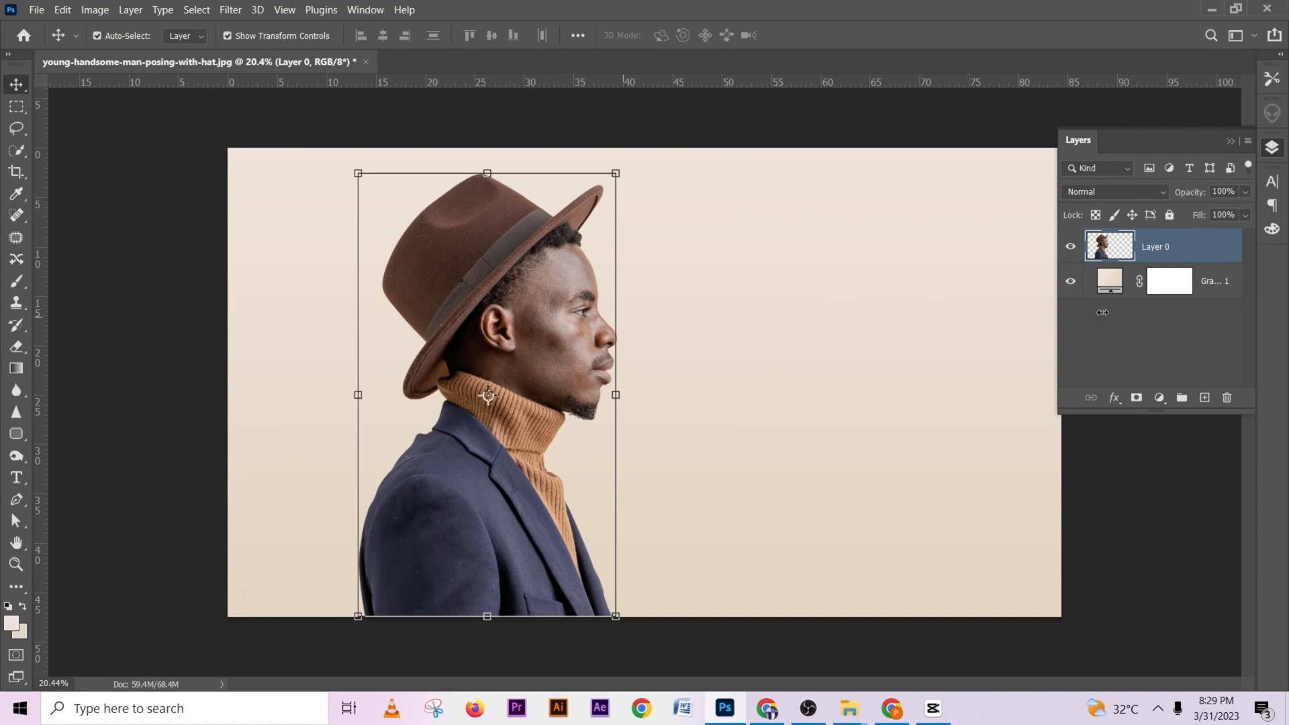
Rename the cut-out layer "man" and duplicate it, hiding the original so only the copy shows
double_click(1162, 246)
text(man)
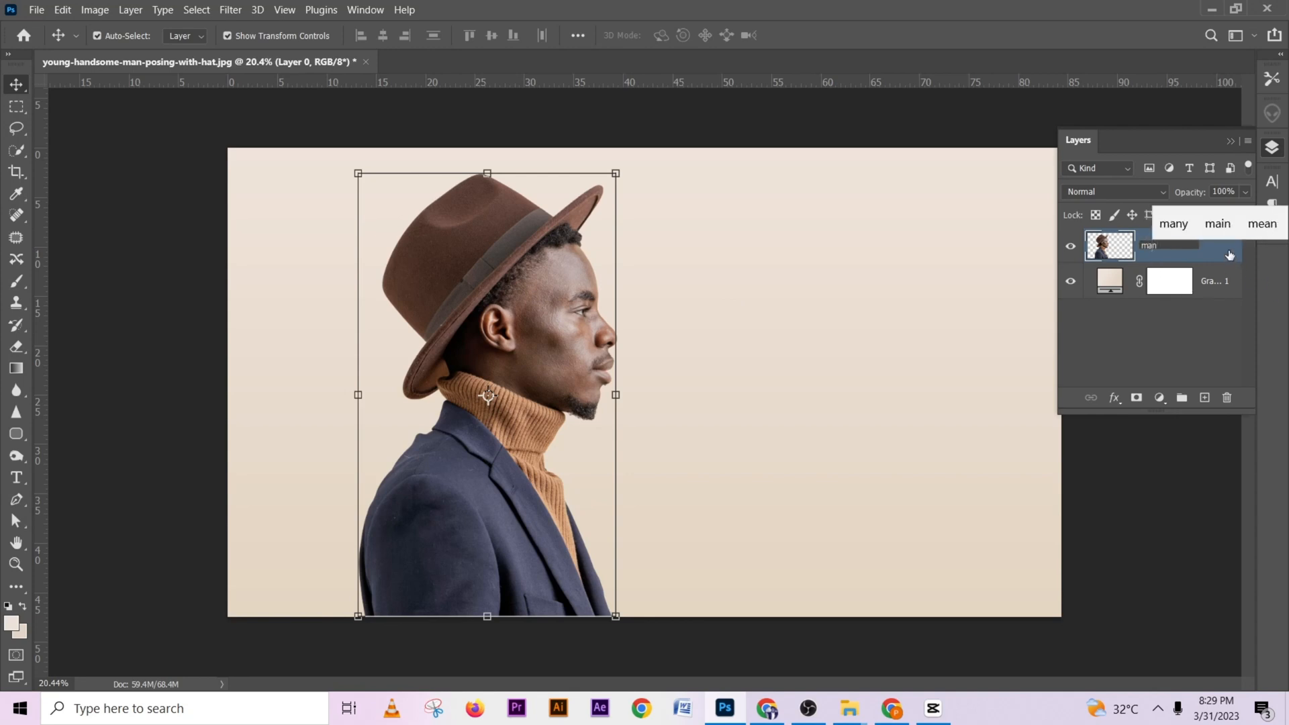
key(Return)
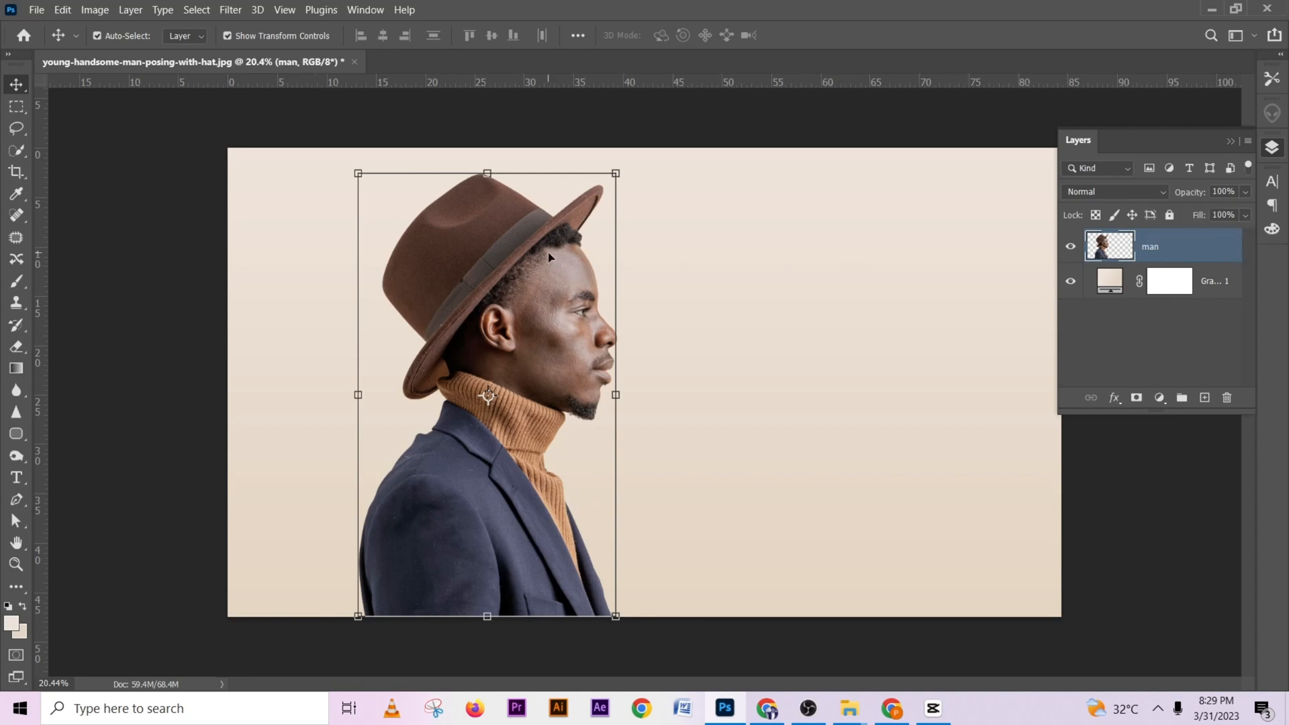
key(ctrl+j)
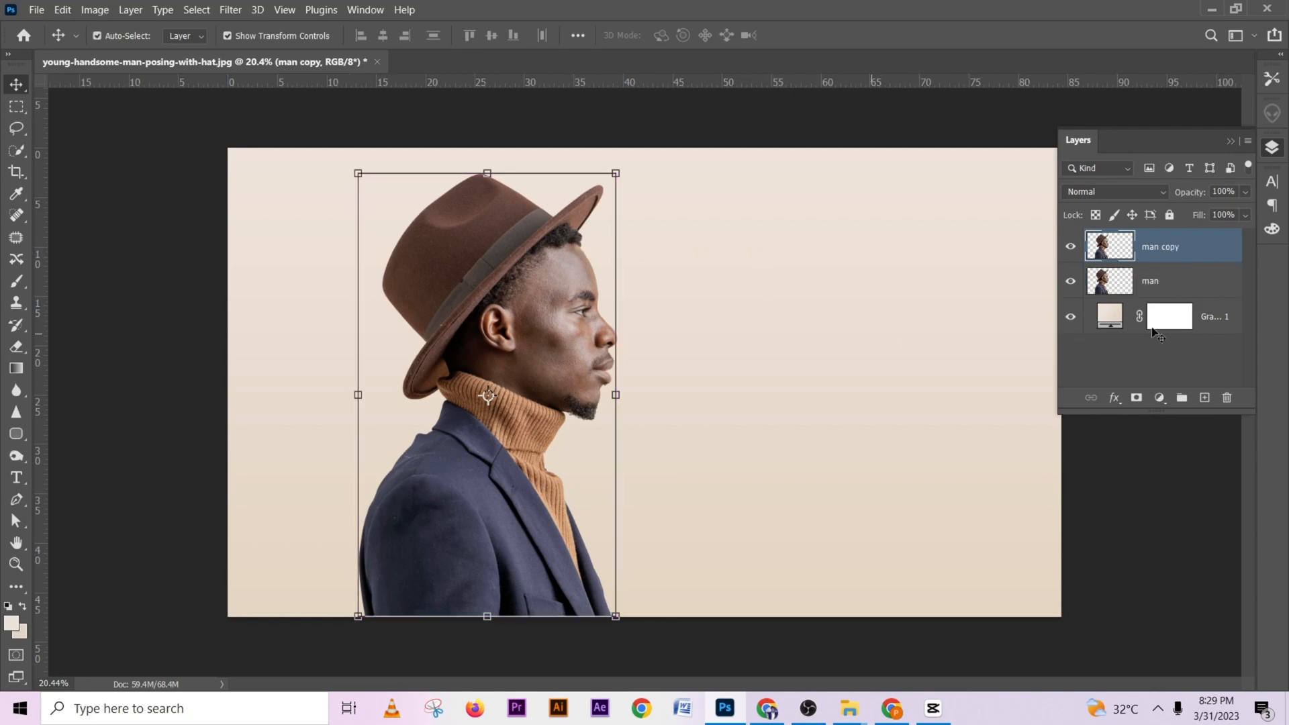
click(1070, 281)
Draw a closed Pen path in Path mode from the forehead down the cheek to the chin, looping around outside the face's profile
click(20, 502)
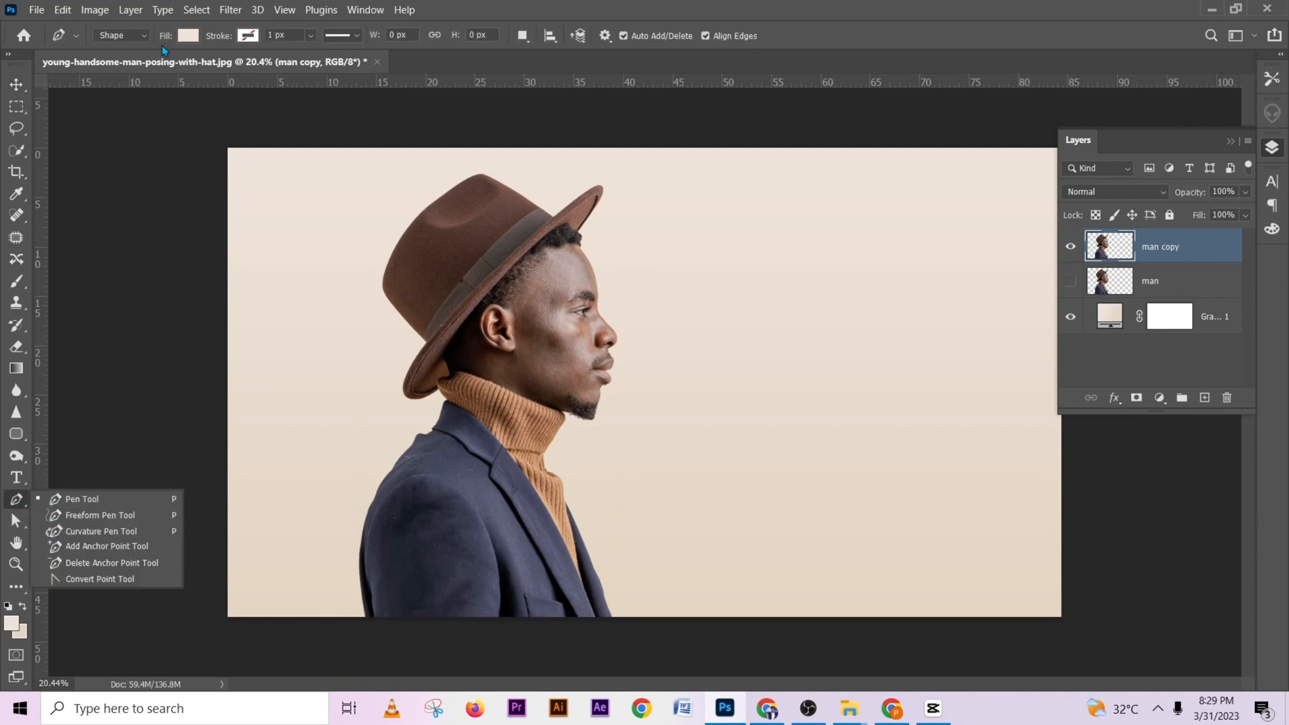
click(131, 37)
click(109, 61)
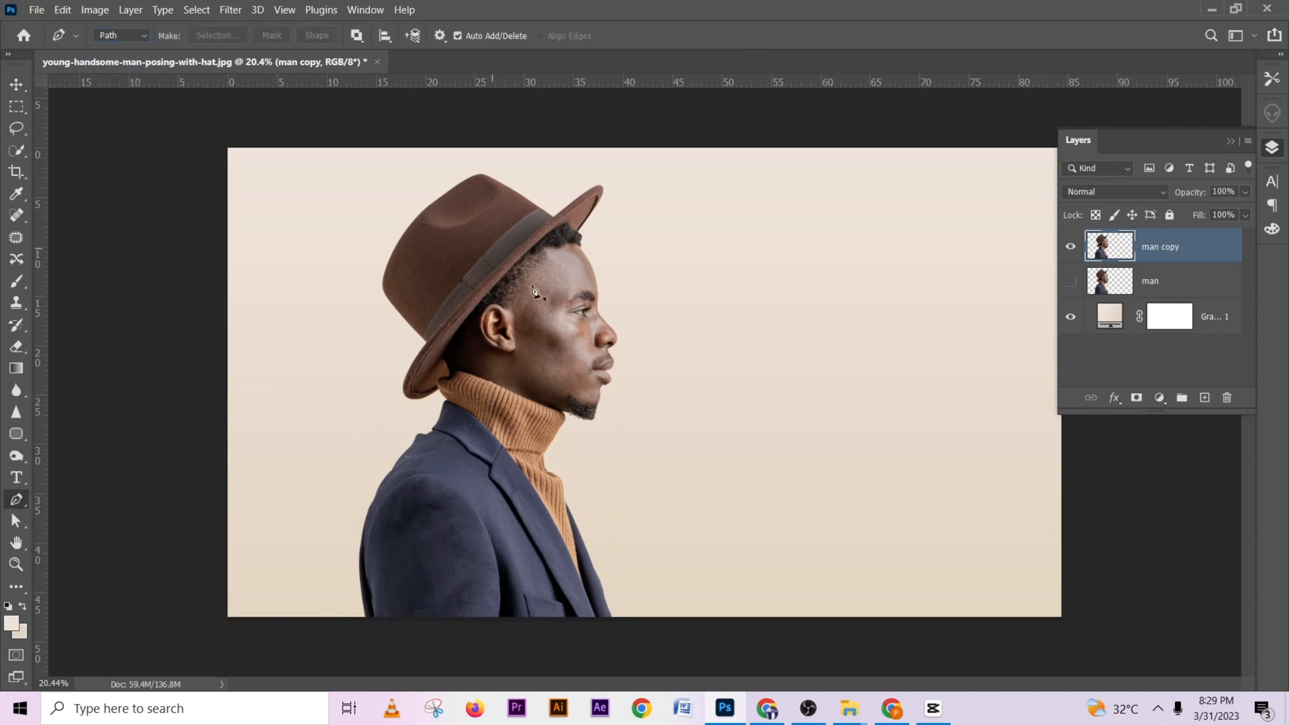
scroll(571, 308, up, 5)
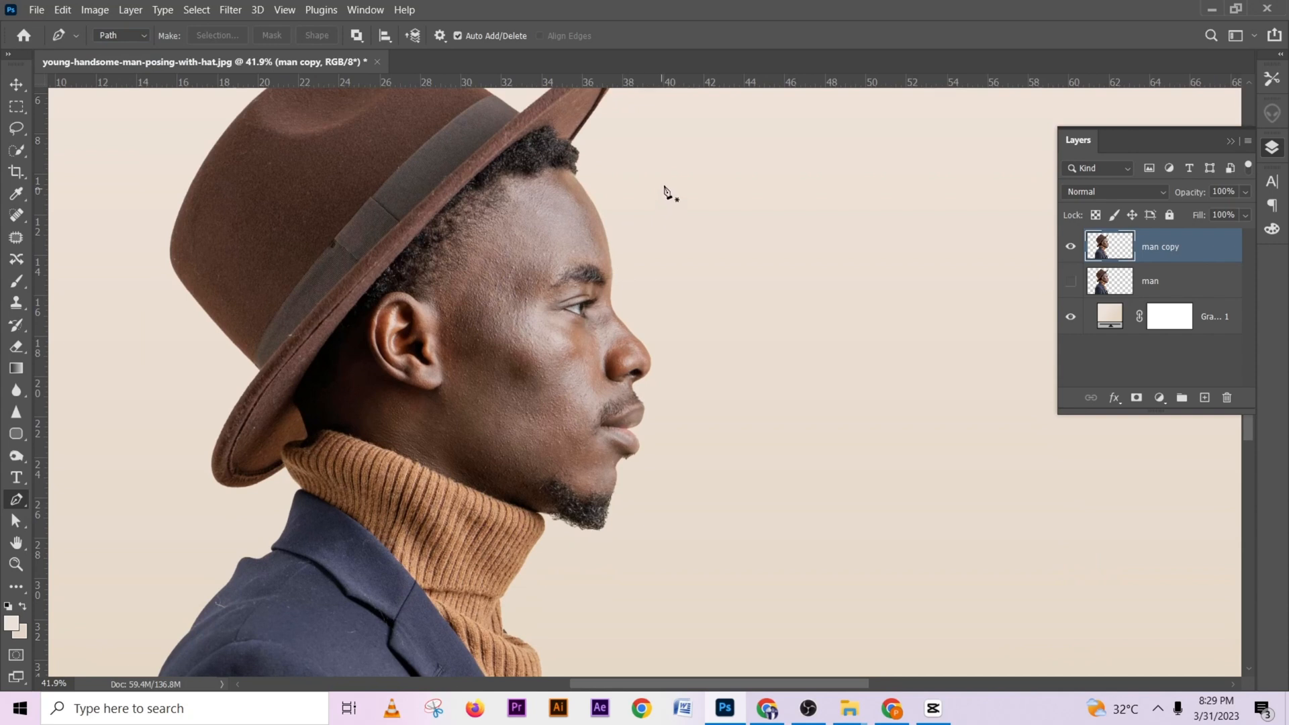
drag(665, 170, 674, 169)
key(ctrl+z)
click(654, 172)
drag(528, 195, 509, 224)
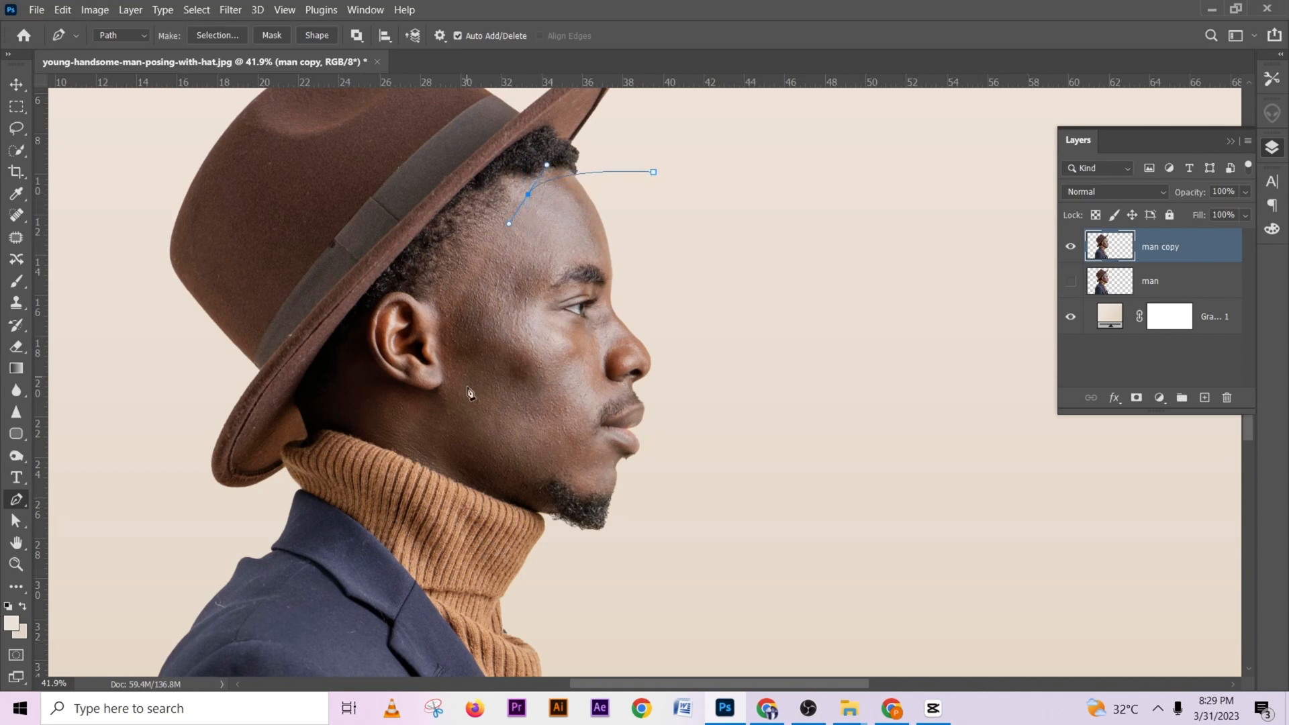
drag(465, 414, 460, 431)
drag(597, 484, 666, 507)
mouse_move(736, 312)
mouse_down()
mouse_move(699, 216)
mouse_move(729, 325)
mouse_up()
key(ctrl+z)
click(729, 419)
click(759, 299)
click(745, 225)
click(656, 173)
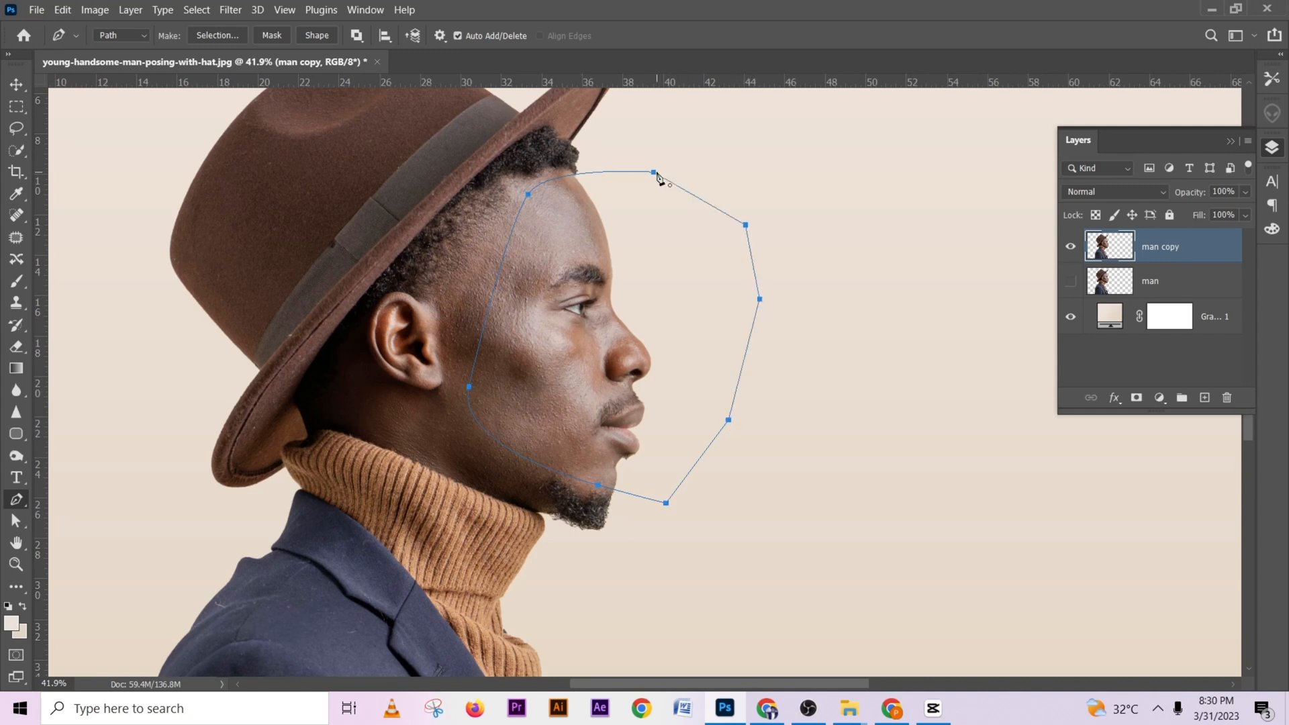
Convert the face path to a new selection with a 1 pixel feather and cut it to its own layer
right_click(650, 227)
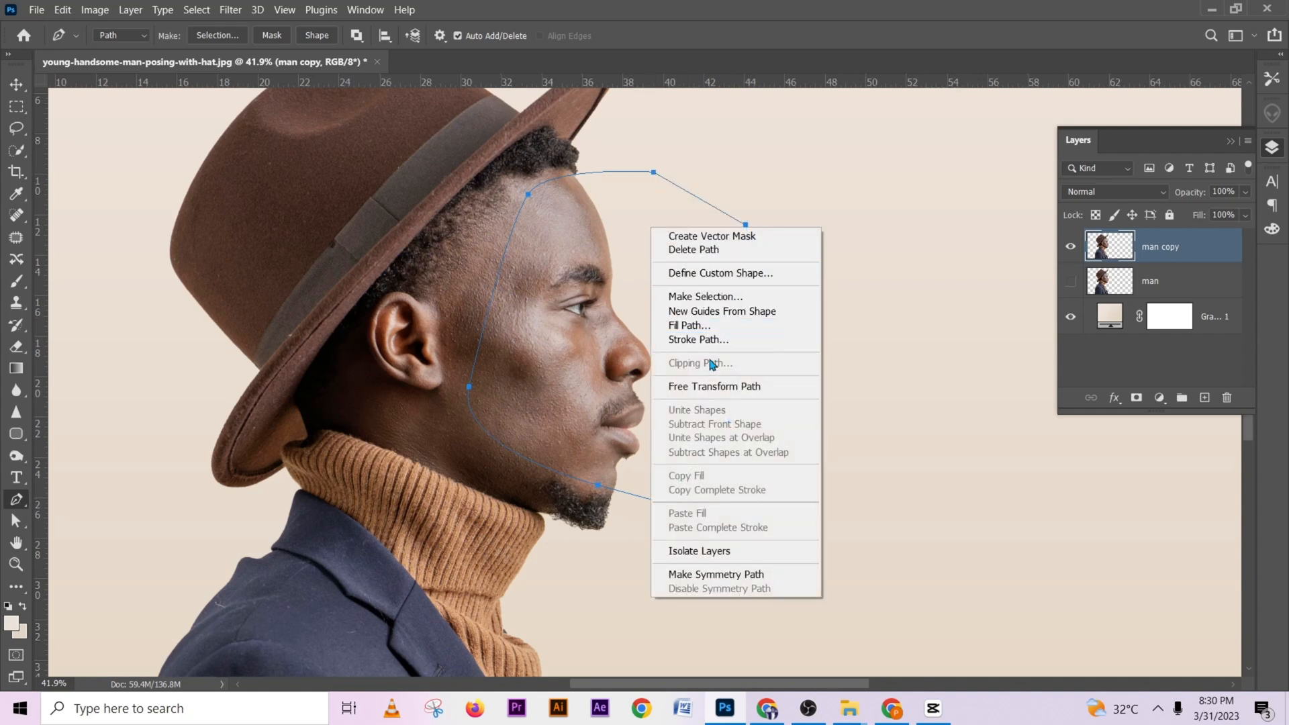
click(705, 297)
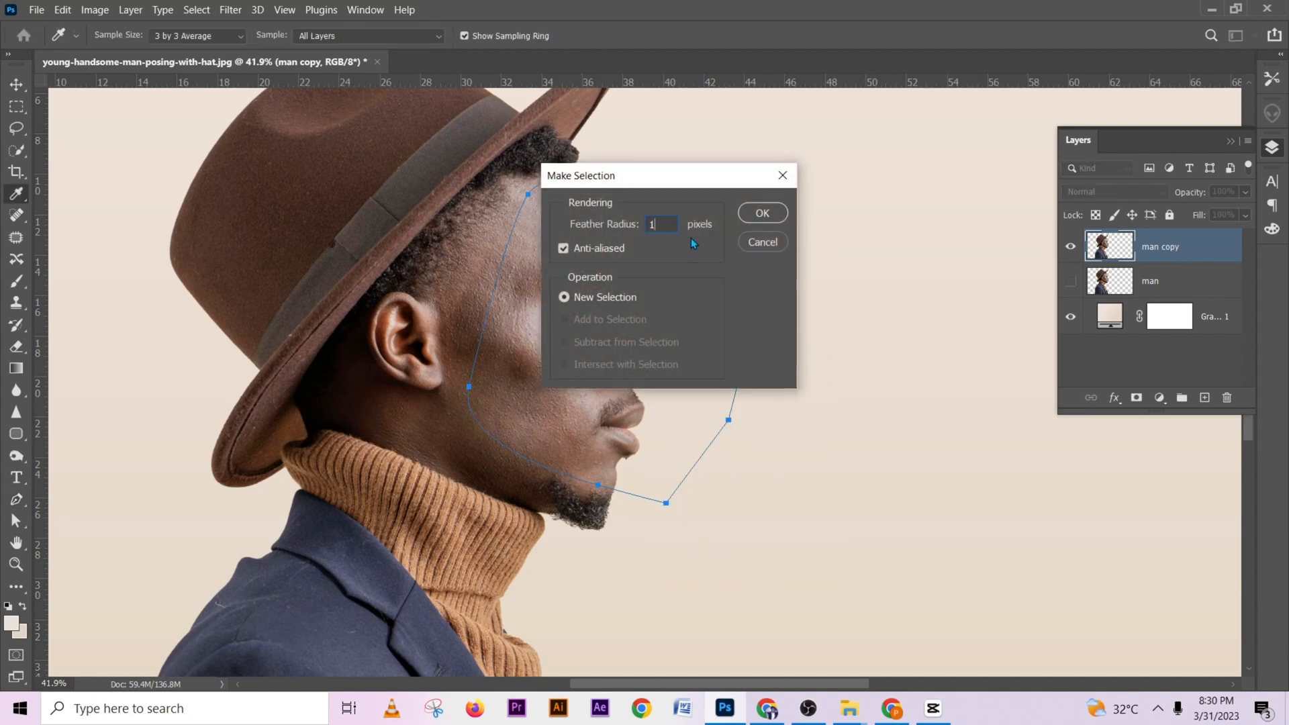
click(762, 212)
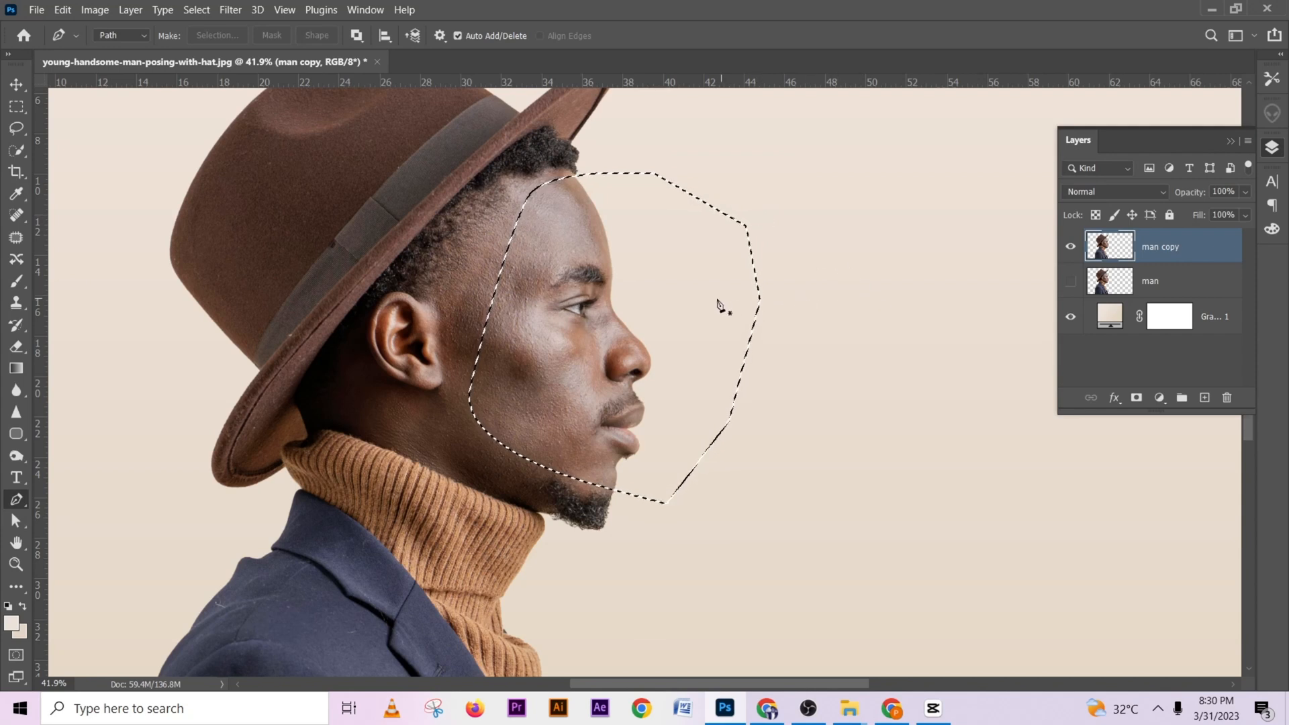
click(16, 127)
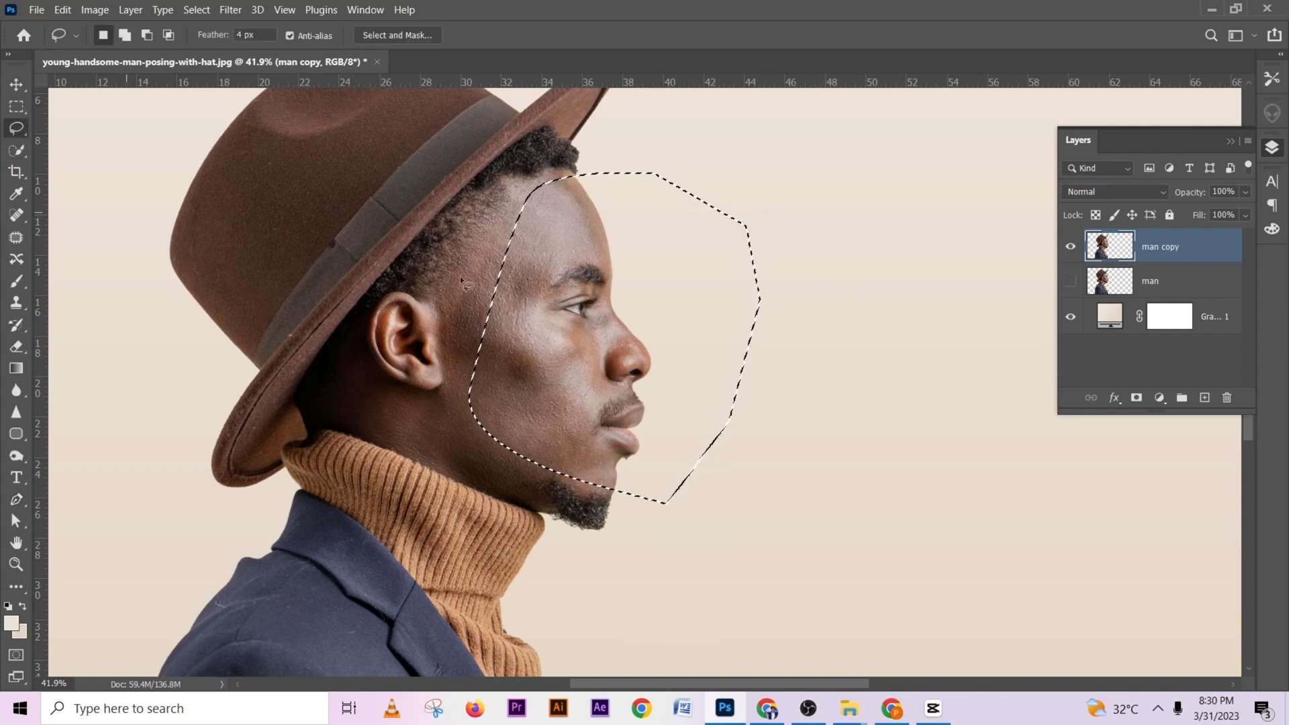
right_click(607, 333)
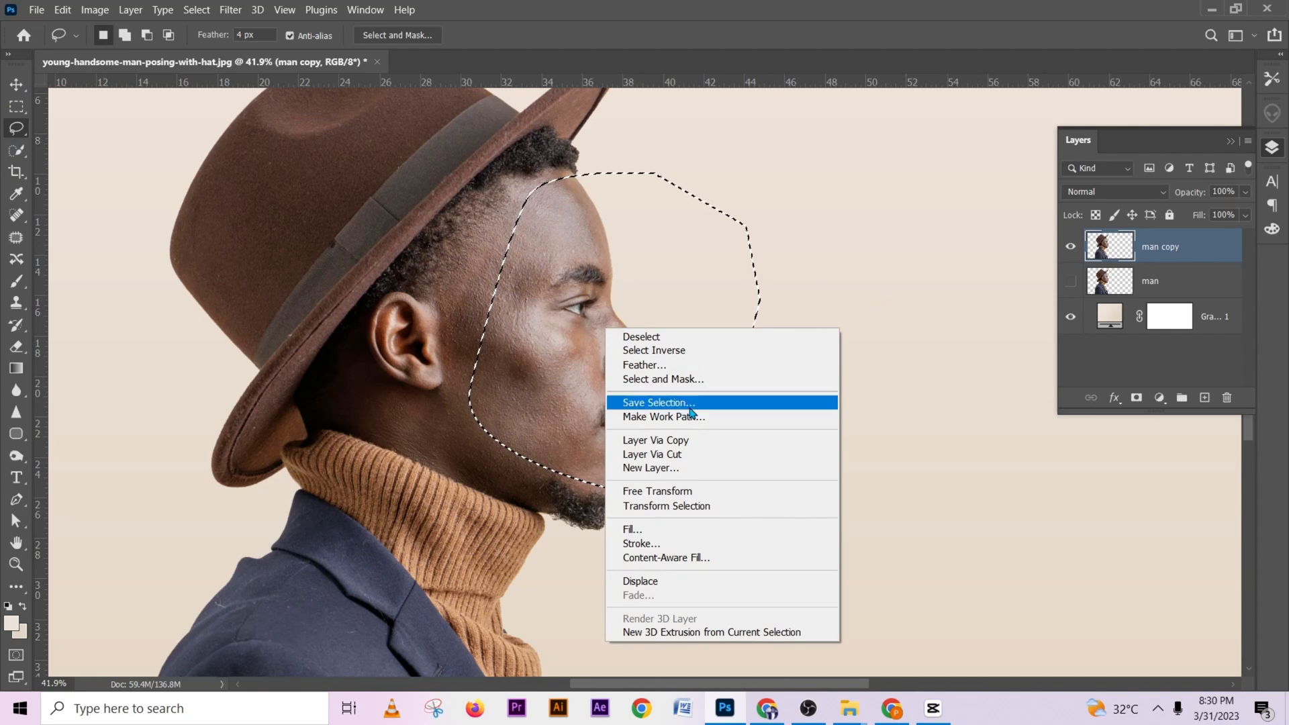
click(686, 457)
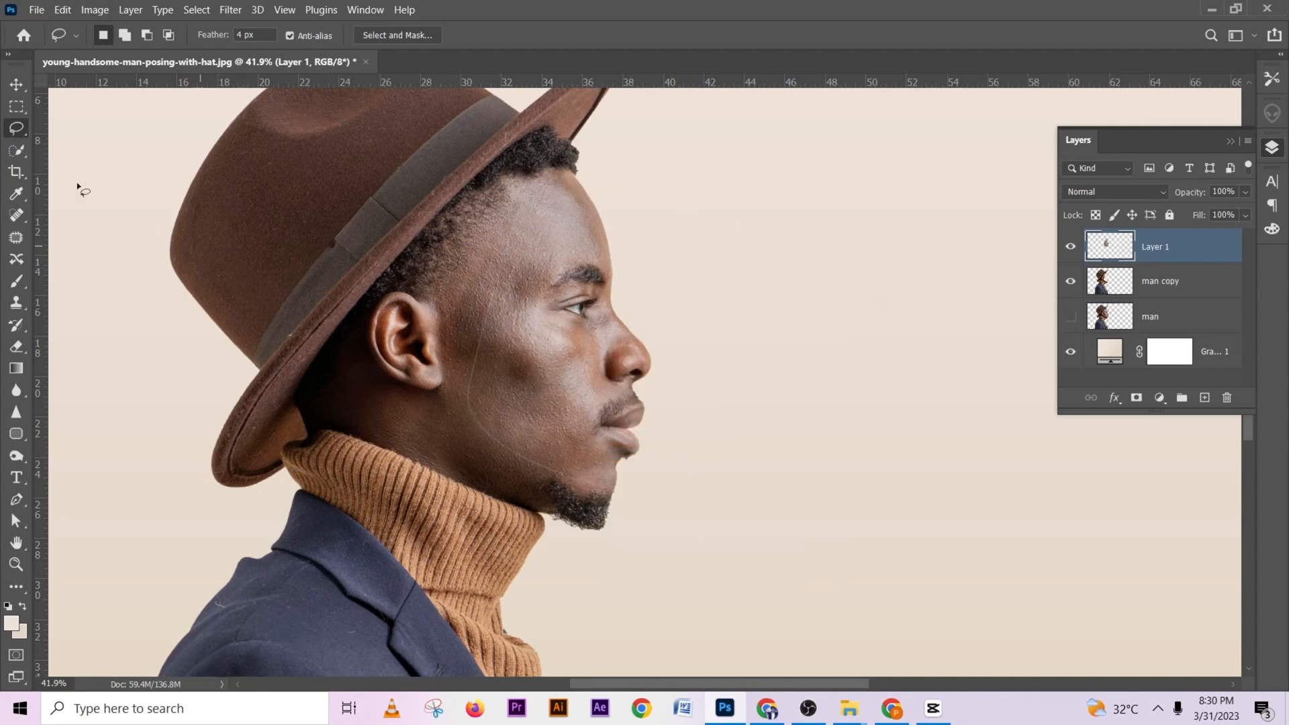
Move the cut face piece horizontally away from the head into the empty background in front of the man, unrotated
click(15, 85)
drag(578, 264, 812, 268)
scroll(637, 302, down, 3)
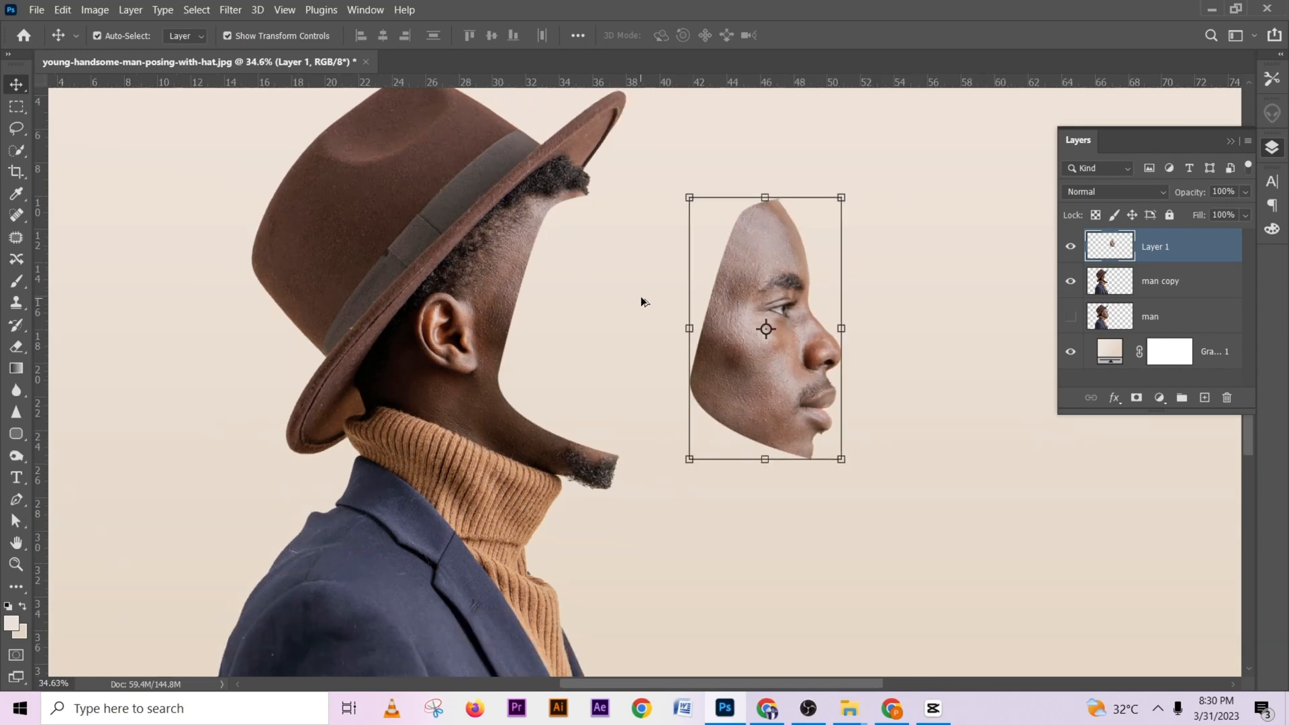
drag(736, 286, 782, 283)
scroll(741, 281, down, 5)
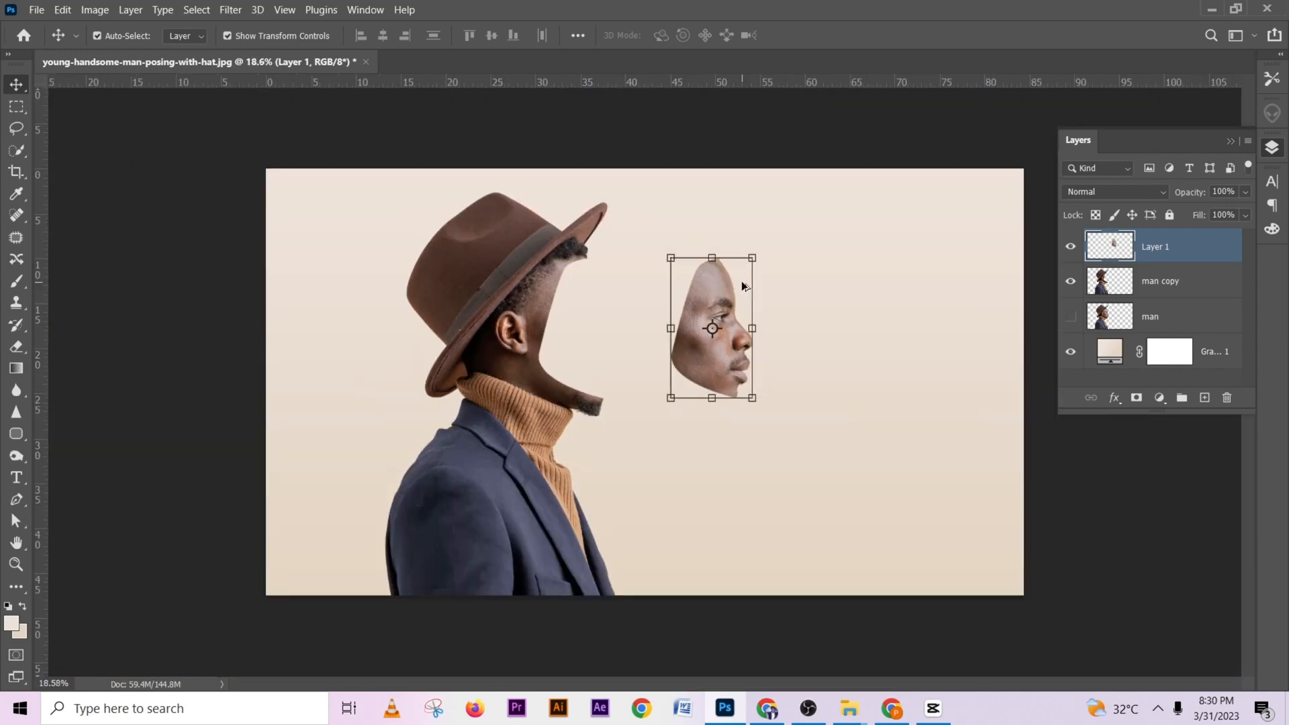
drag(713, 316, 762, 310)
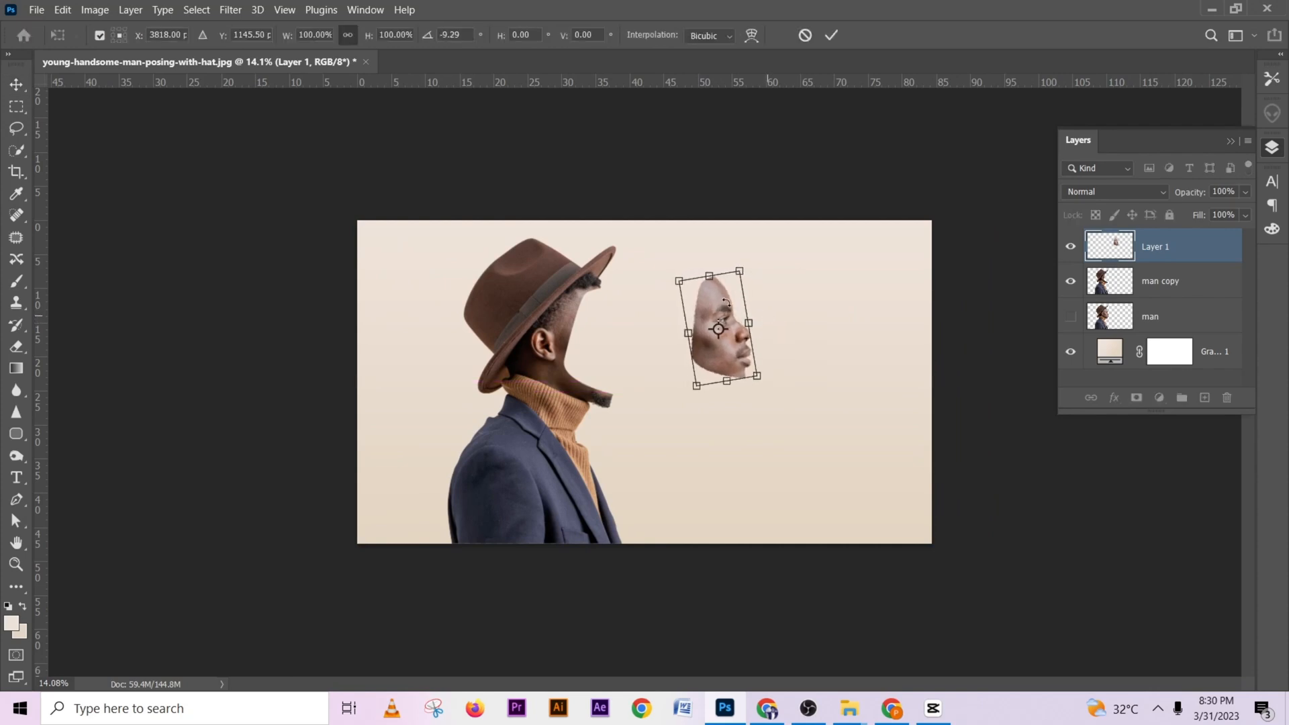
click(832, 35)
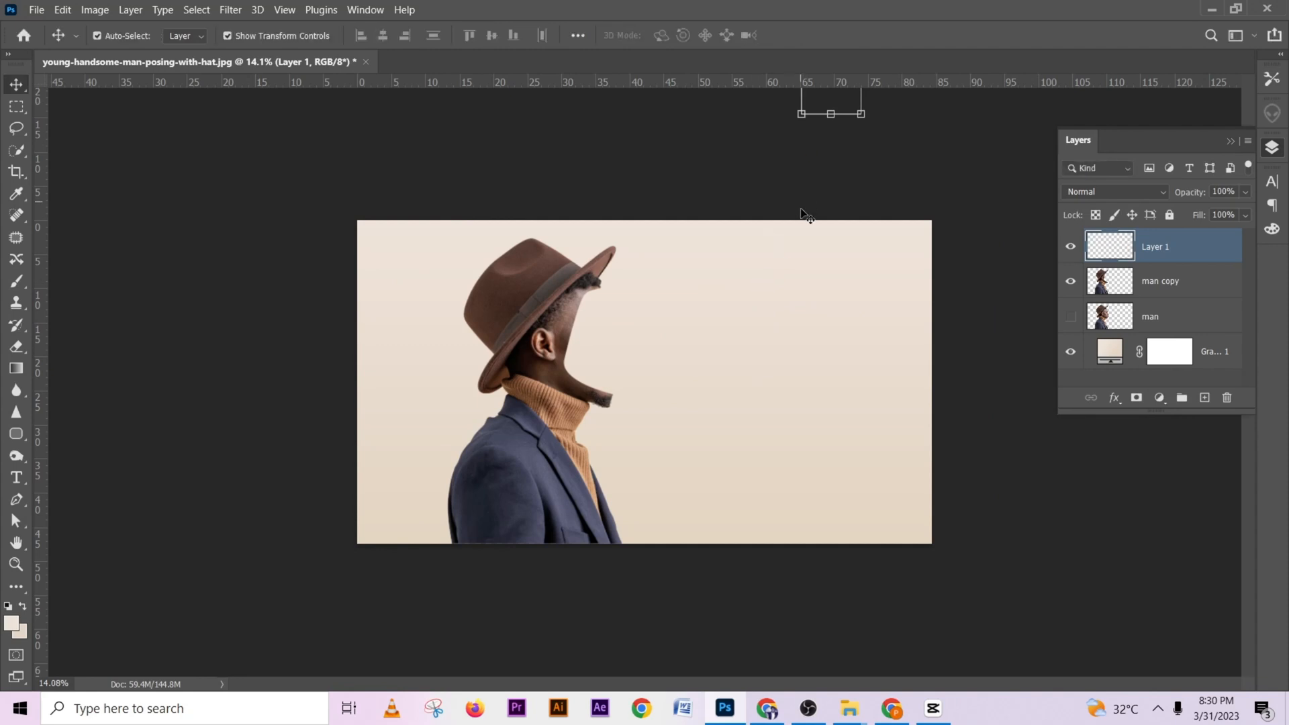
key(ctrl+z)
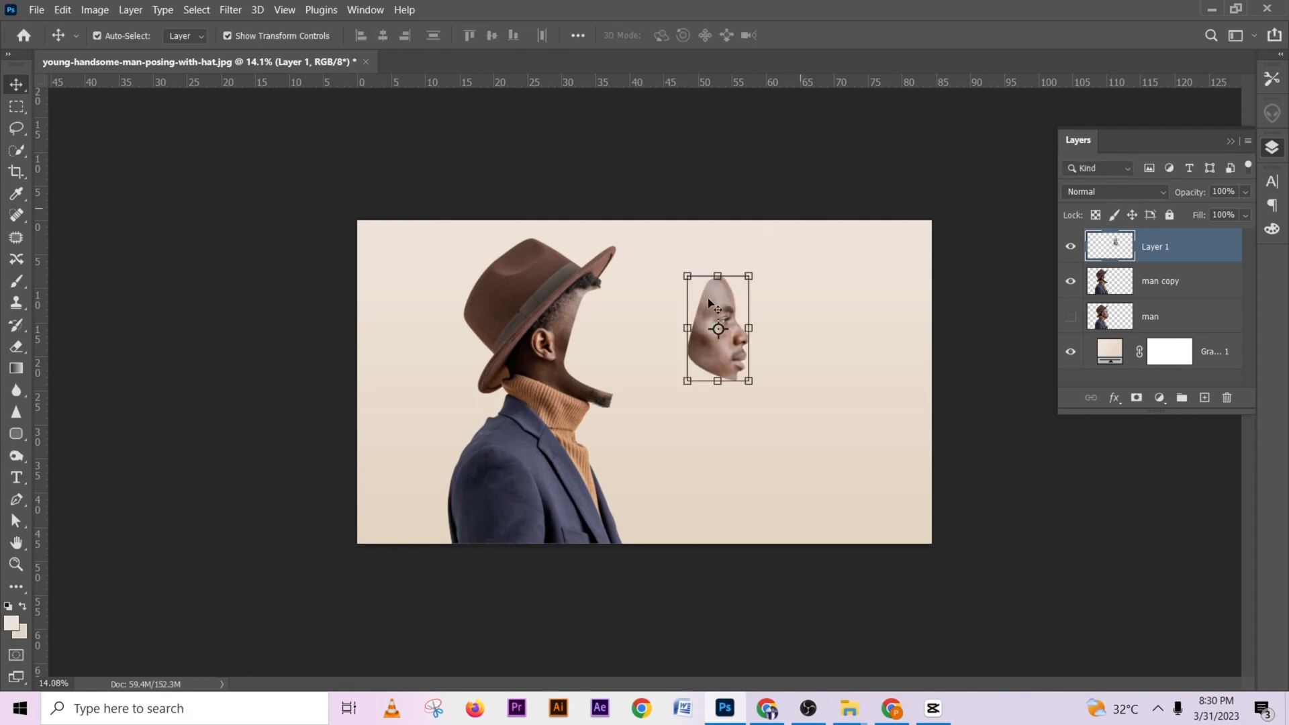
drag(715, 301, 713, 304)
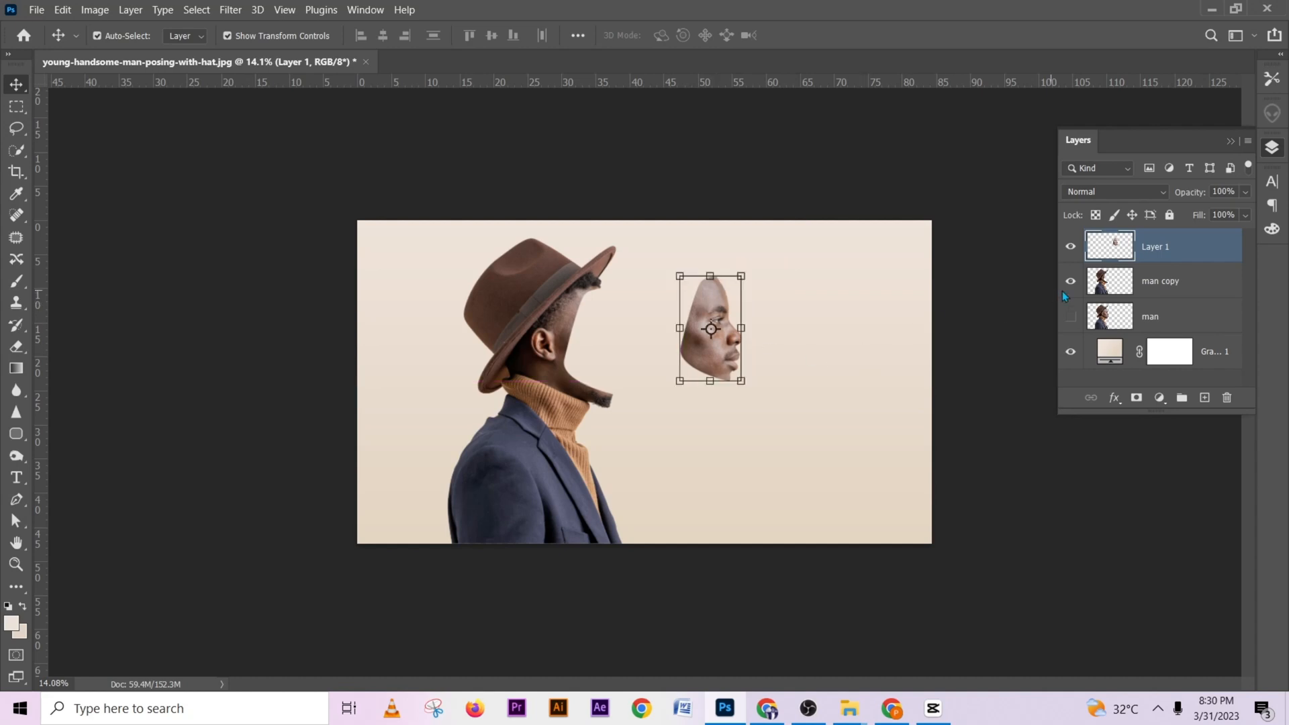
Rename the cut face's layer "face" and add an empty layer directly above the hidden man layer
double_click(1159, 252)
text(face)
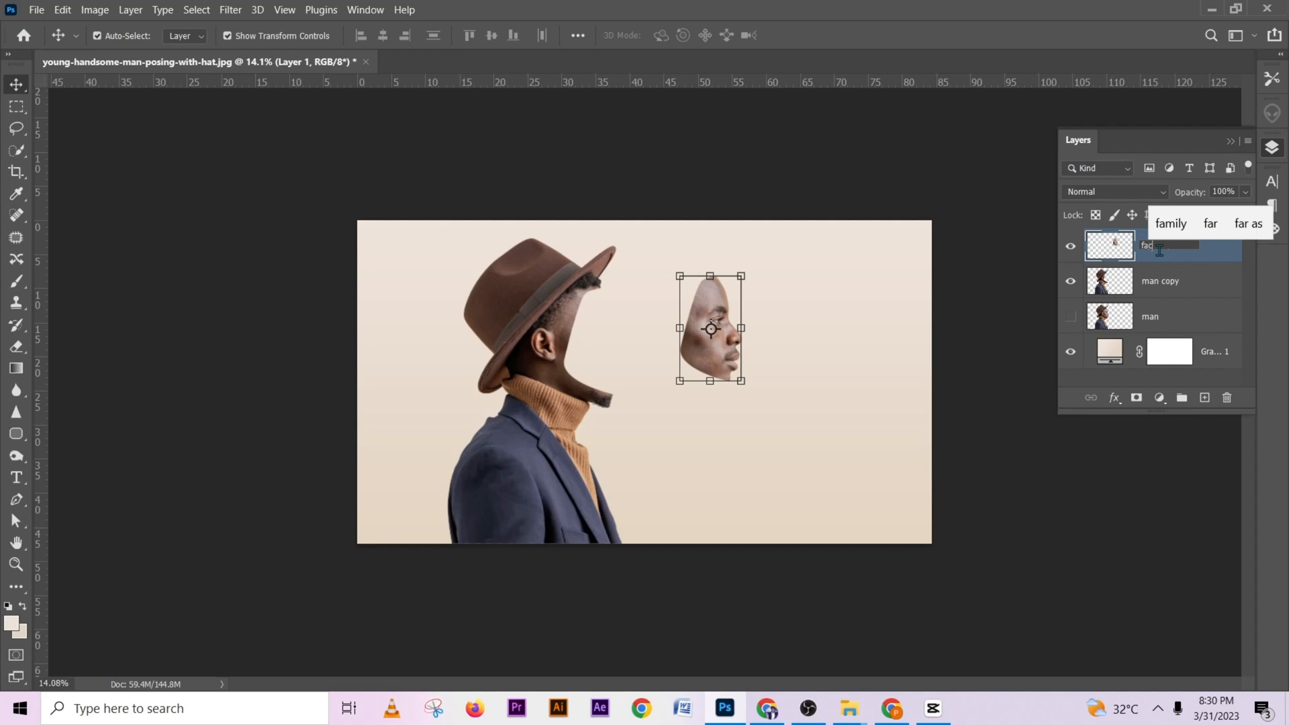
click(1212, 289)
click(1211, 252)
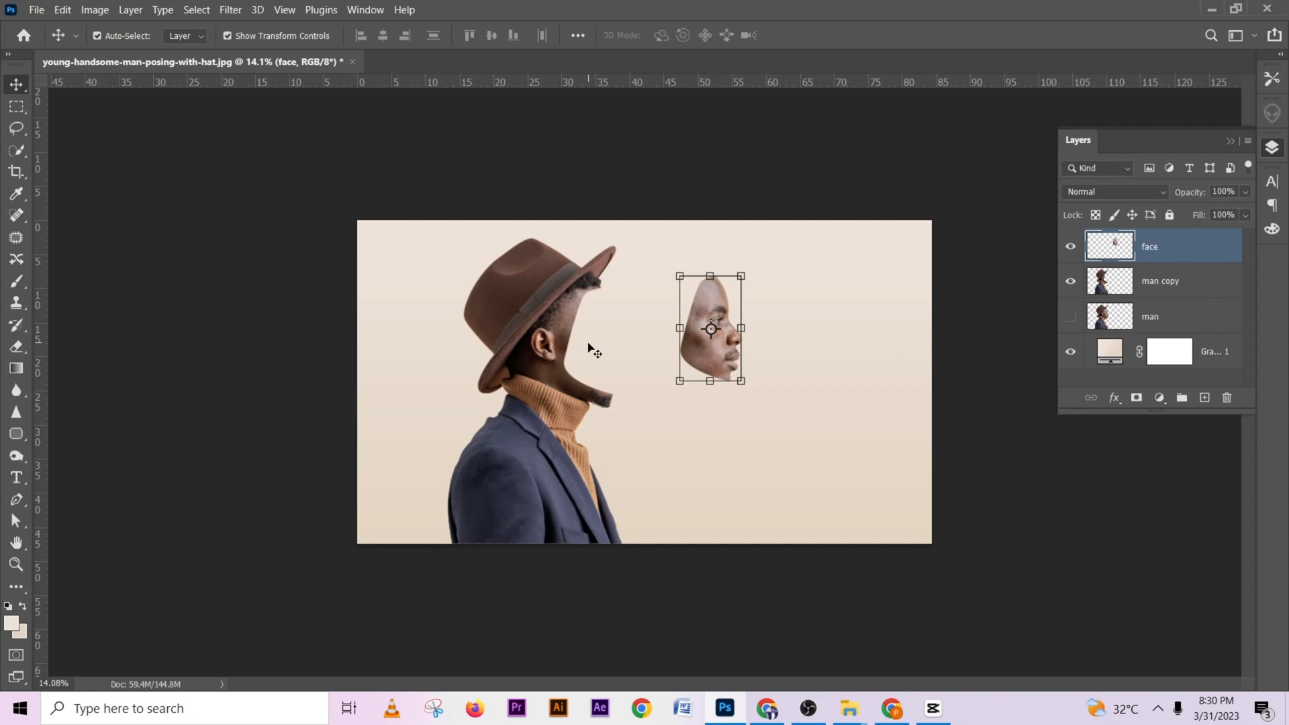
click(1185, 324)
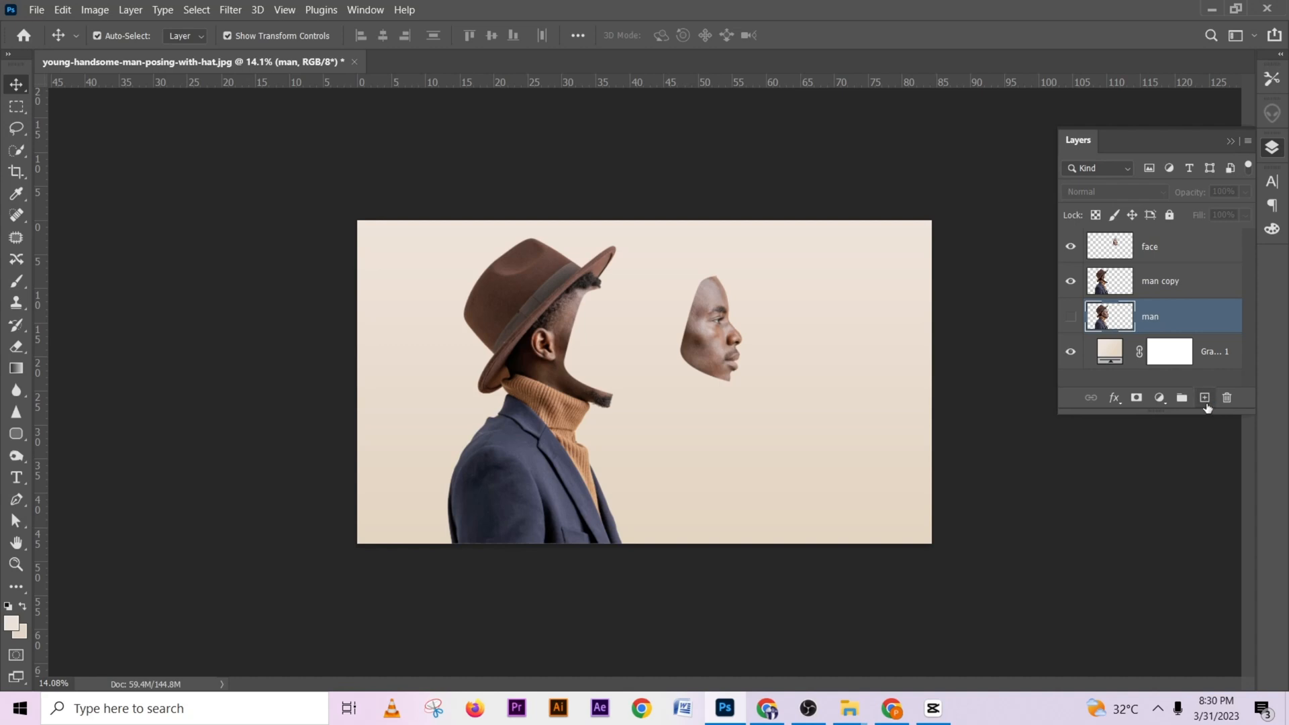
click(1204, 398)
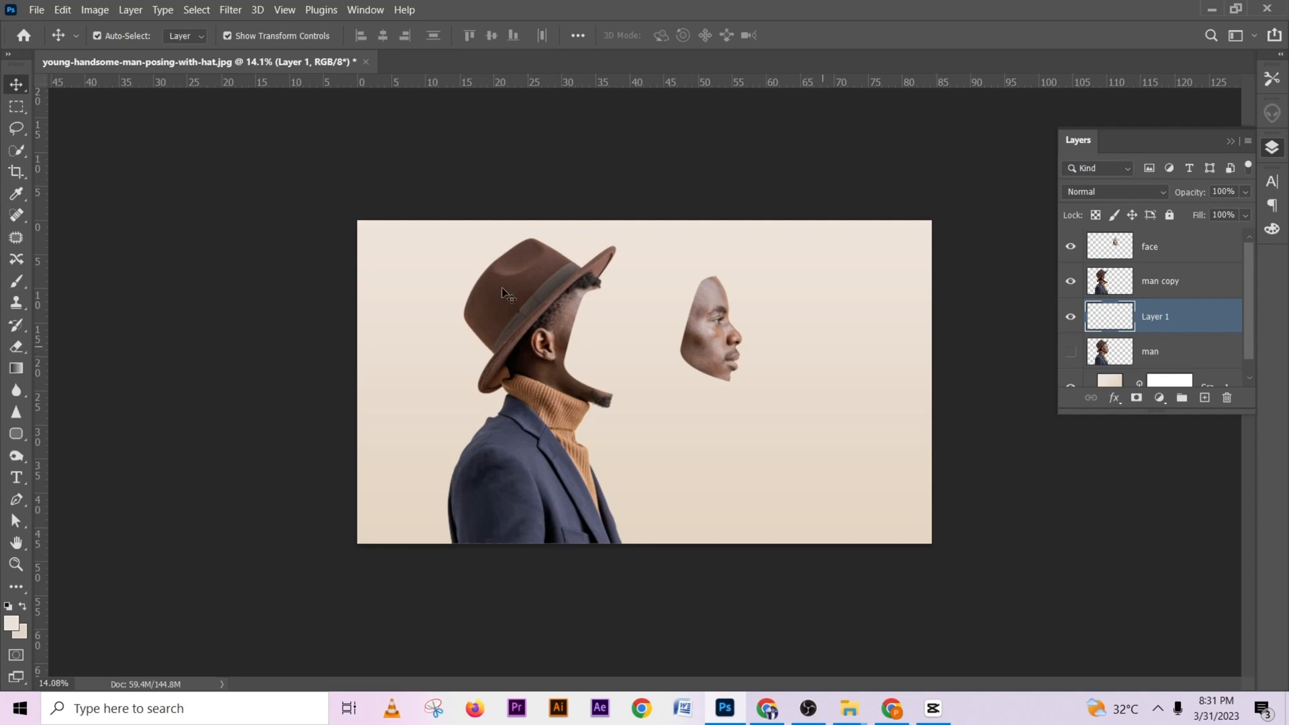
Set the Pen tool to Shape mode with a brown fill colour sampled from the man's skin beside the face opening
click(16, 498)
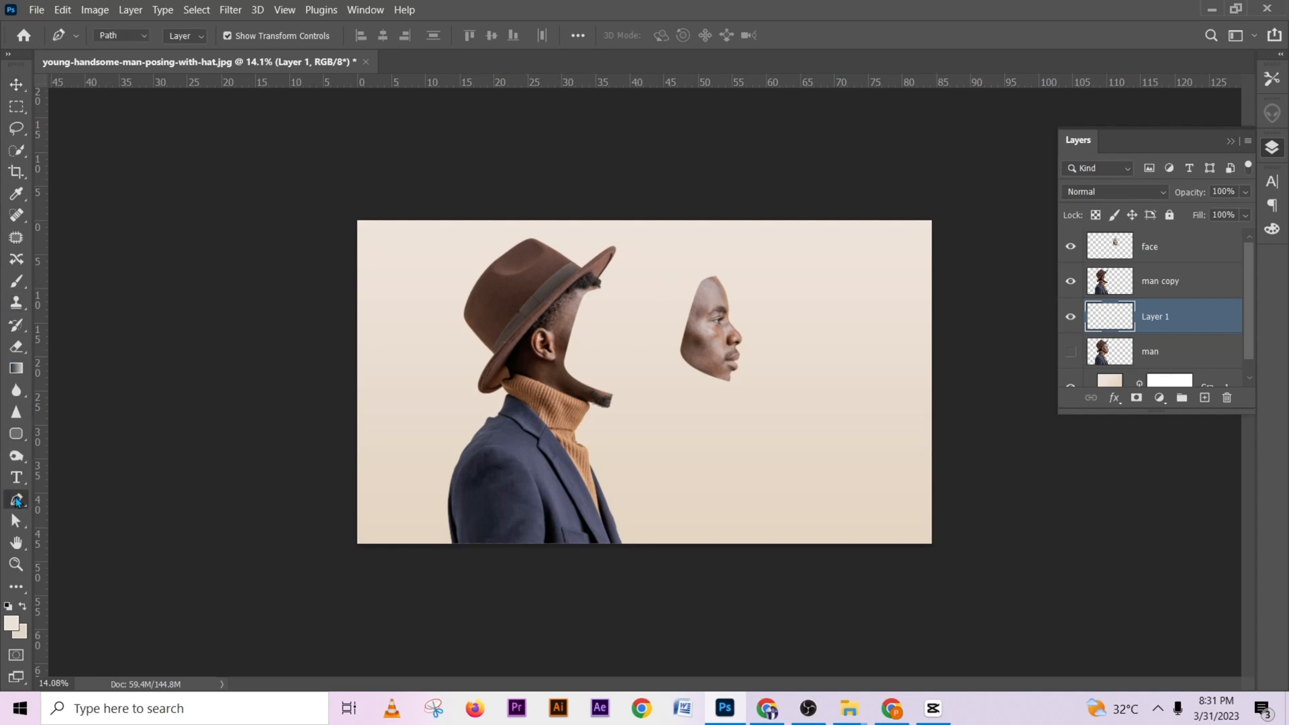
click(114, 39)
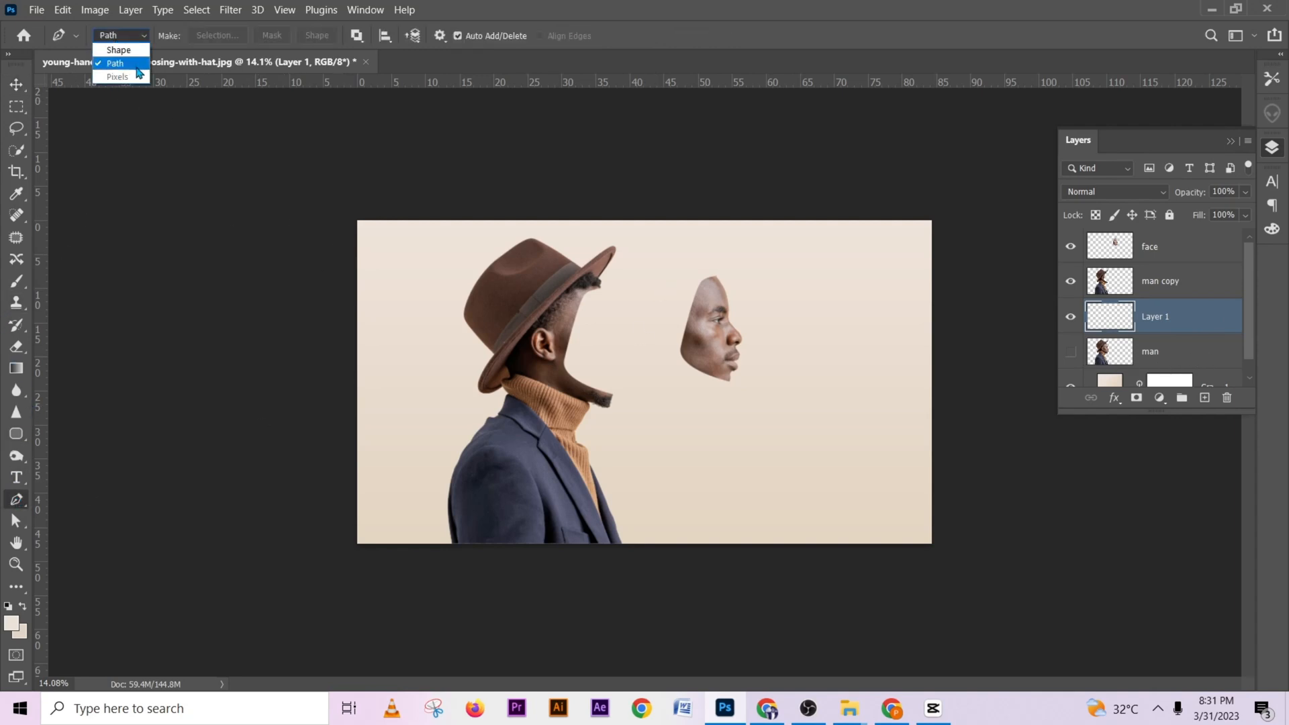
click(115, 48)
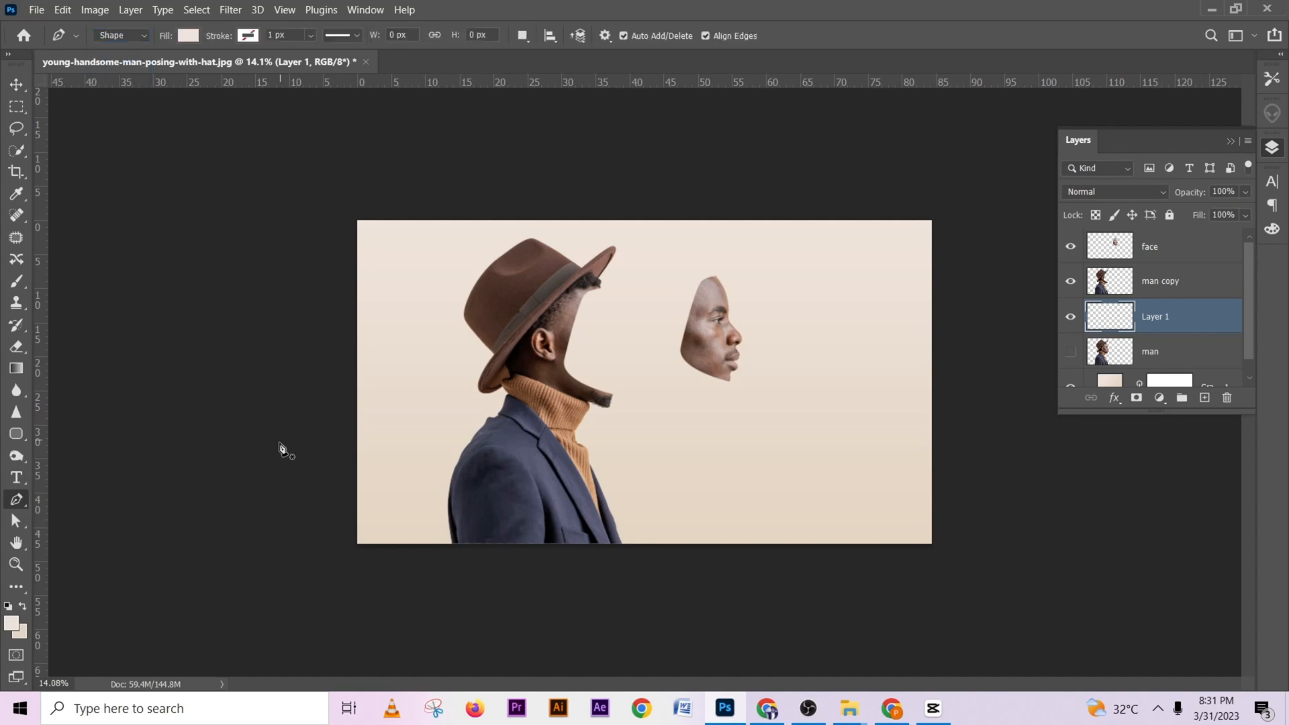
click(187, 36)
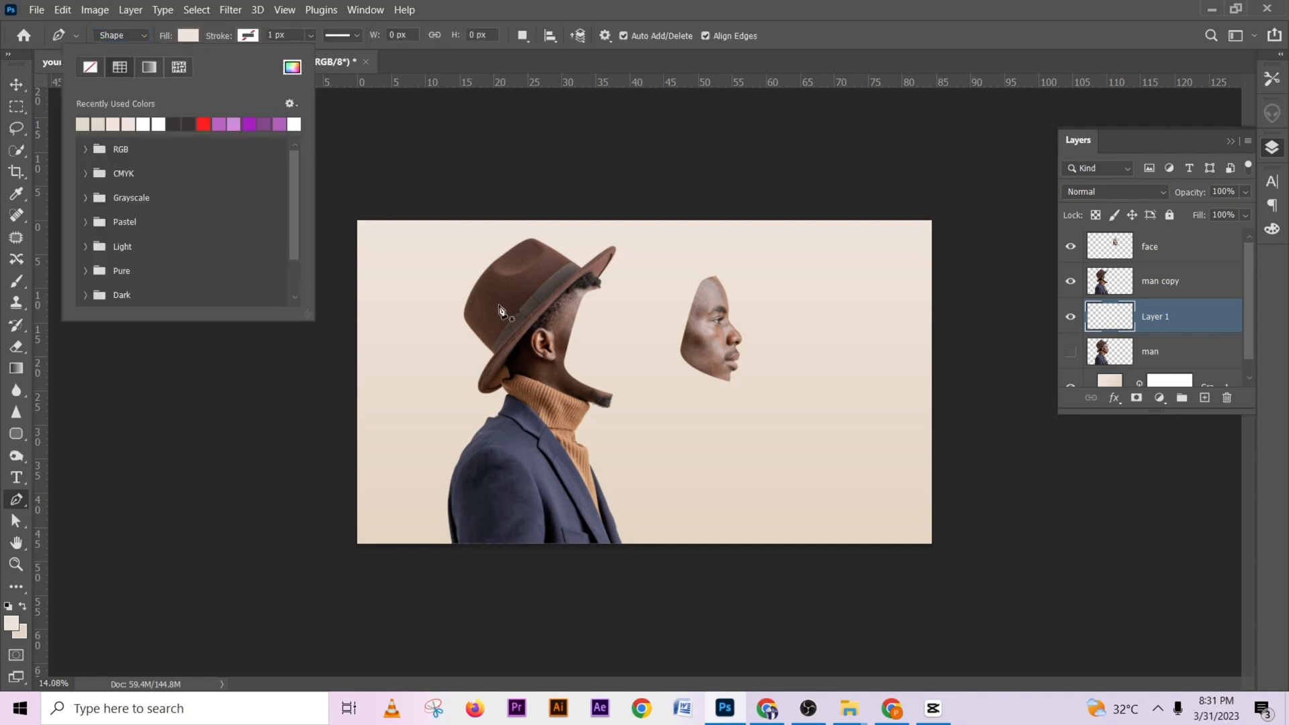
click(292, 66)
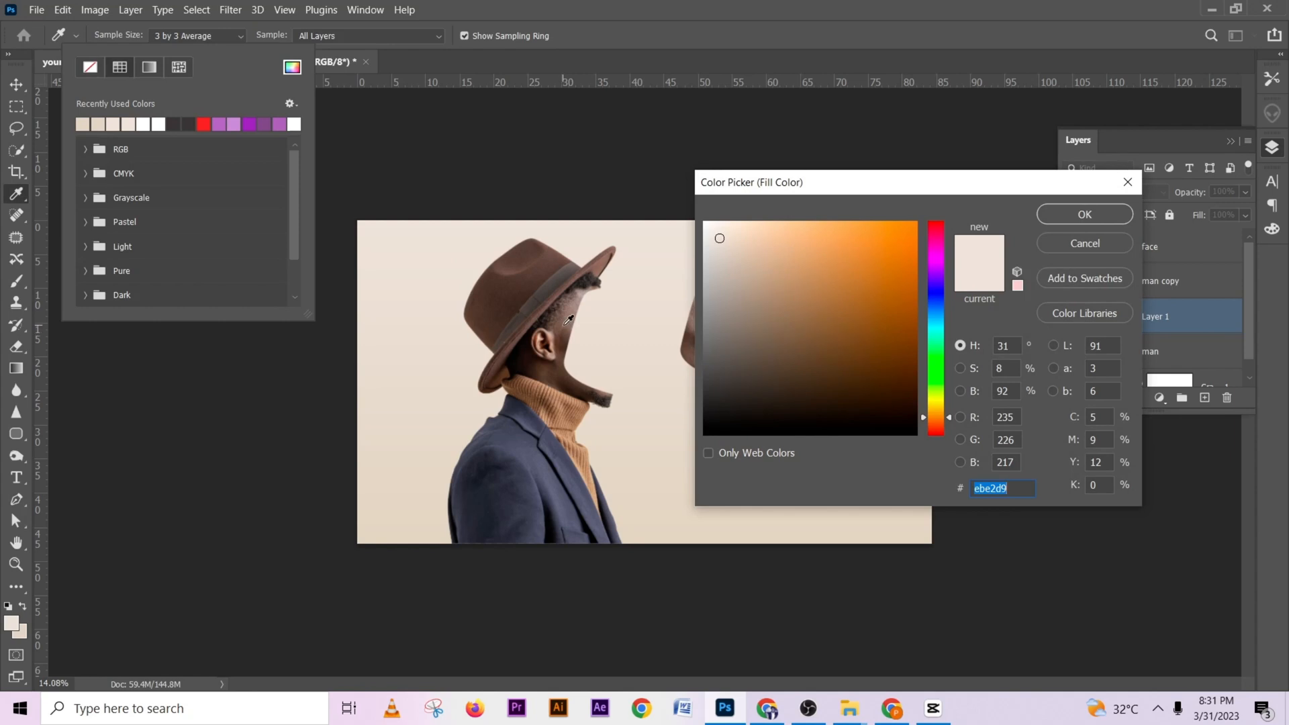
click(568, 320)
click(1084, 214)
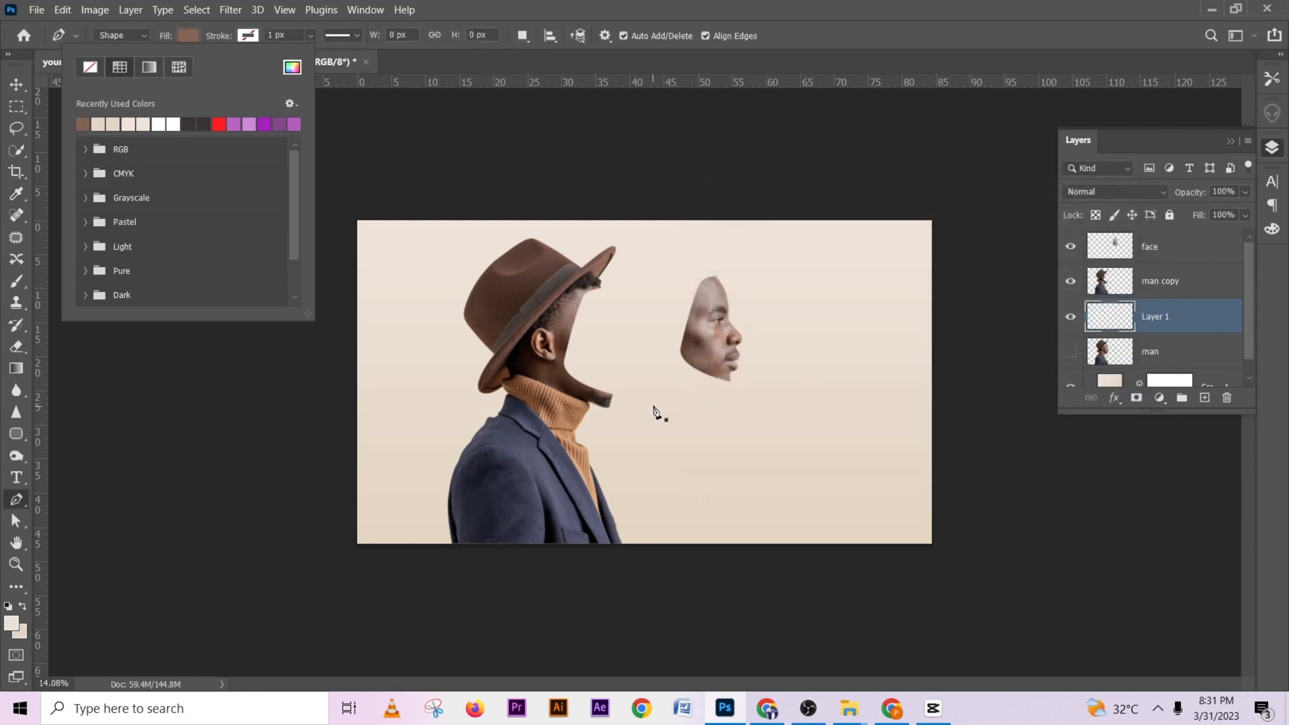
scroll(655, 411, up, 5)
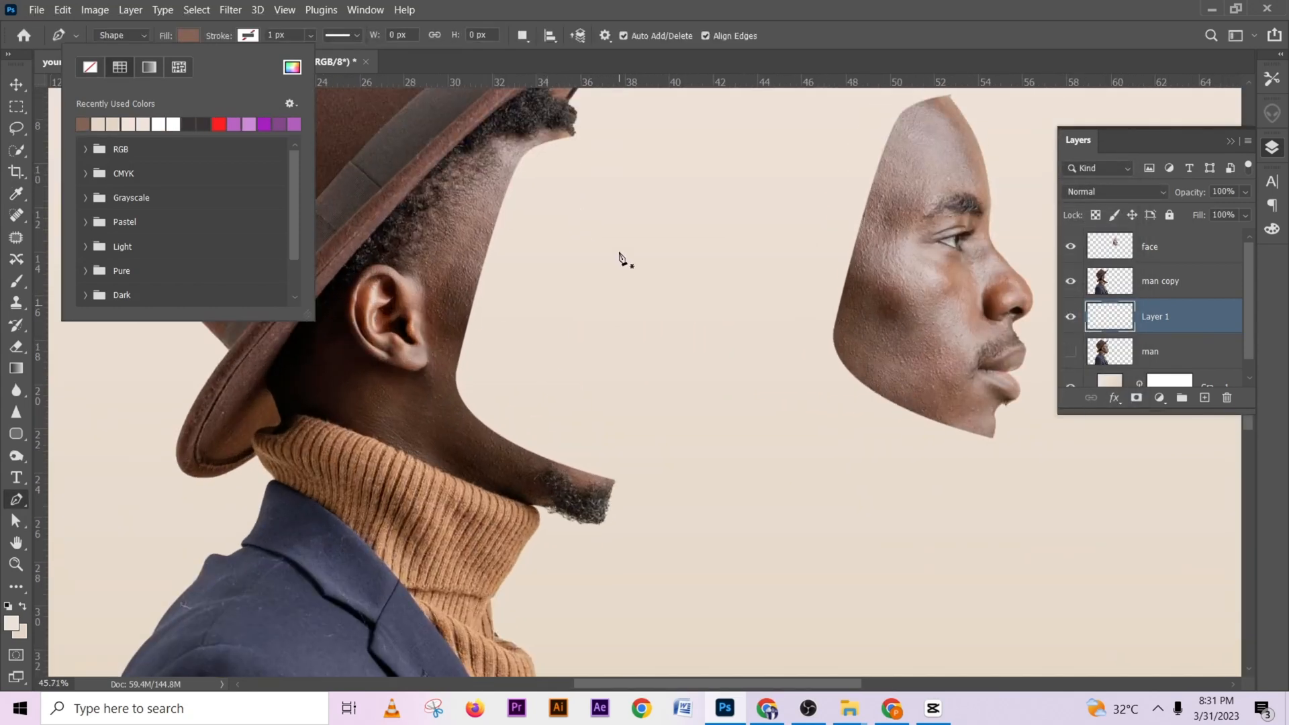
scroll(622, 259, up, 2)
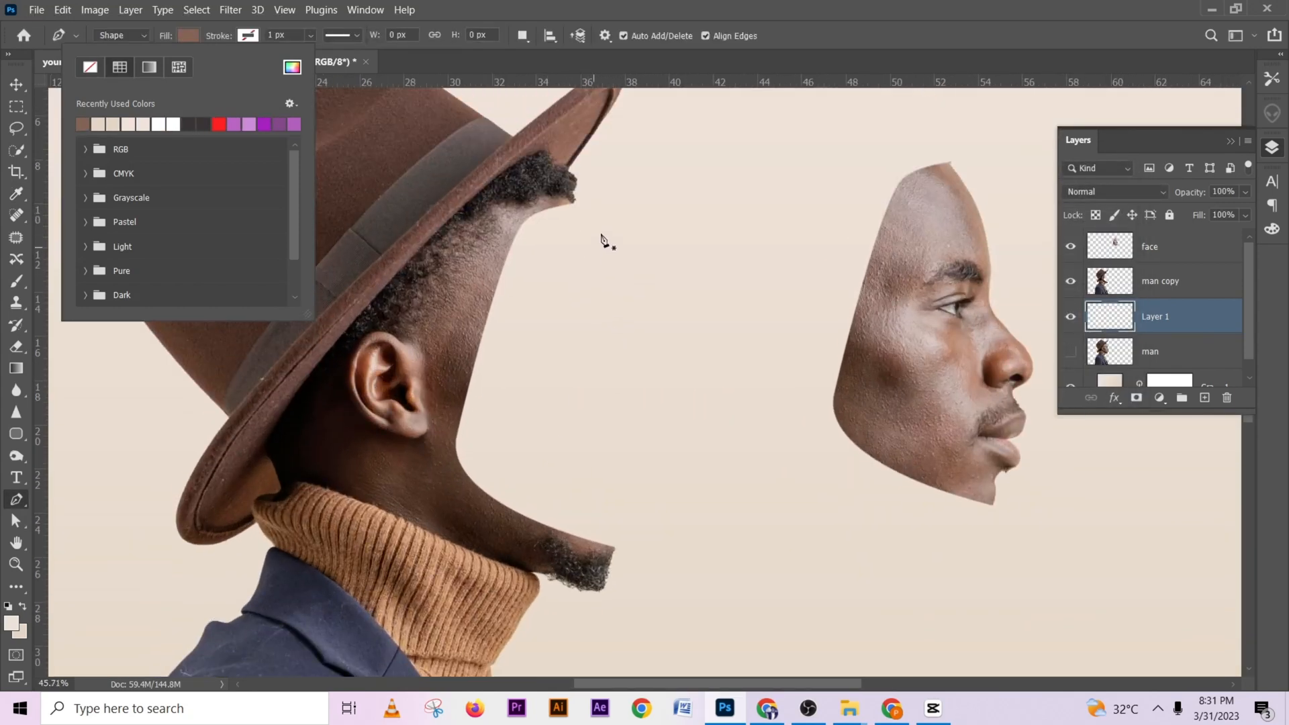
click(576, 202)
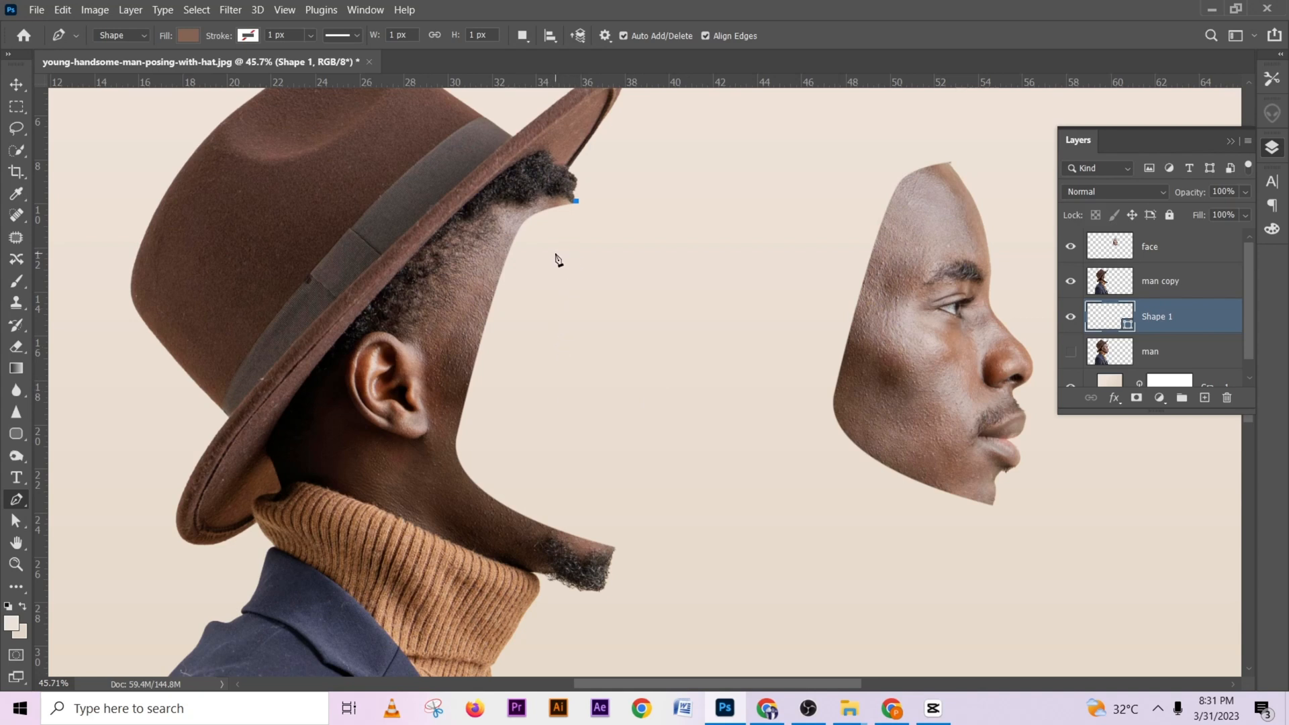
drag(555, 253, 555, 272)
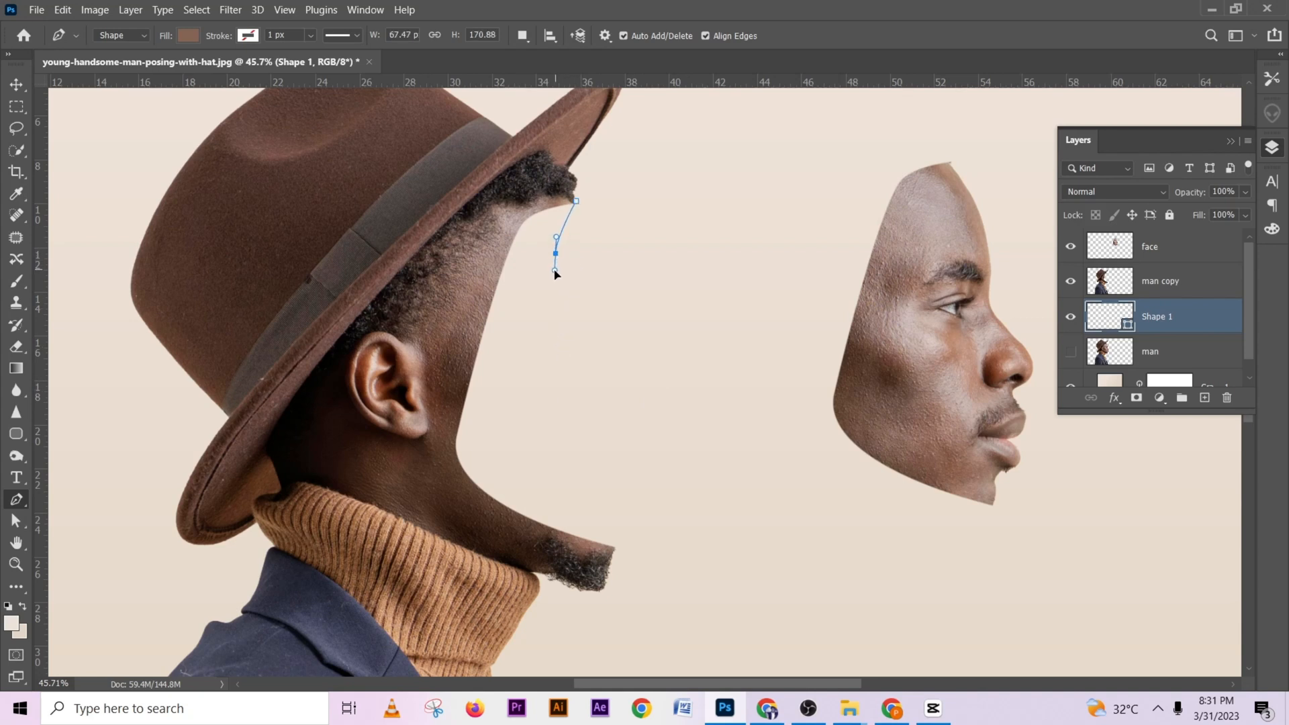
click(529, 471)
drag(530, 474, 562, 501)
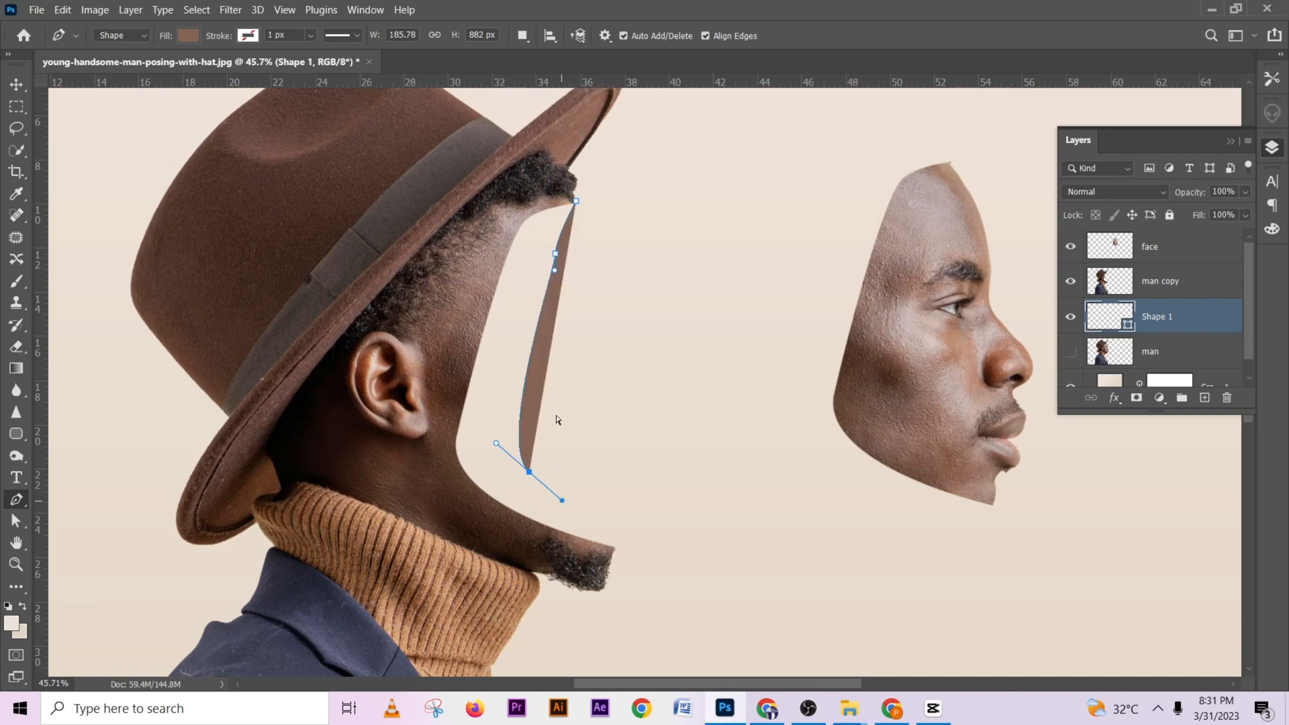
key(ctrl+z)
key(z)
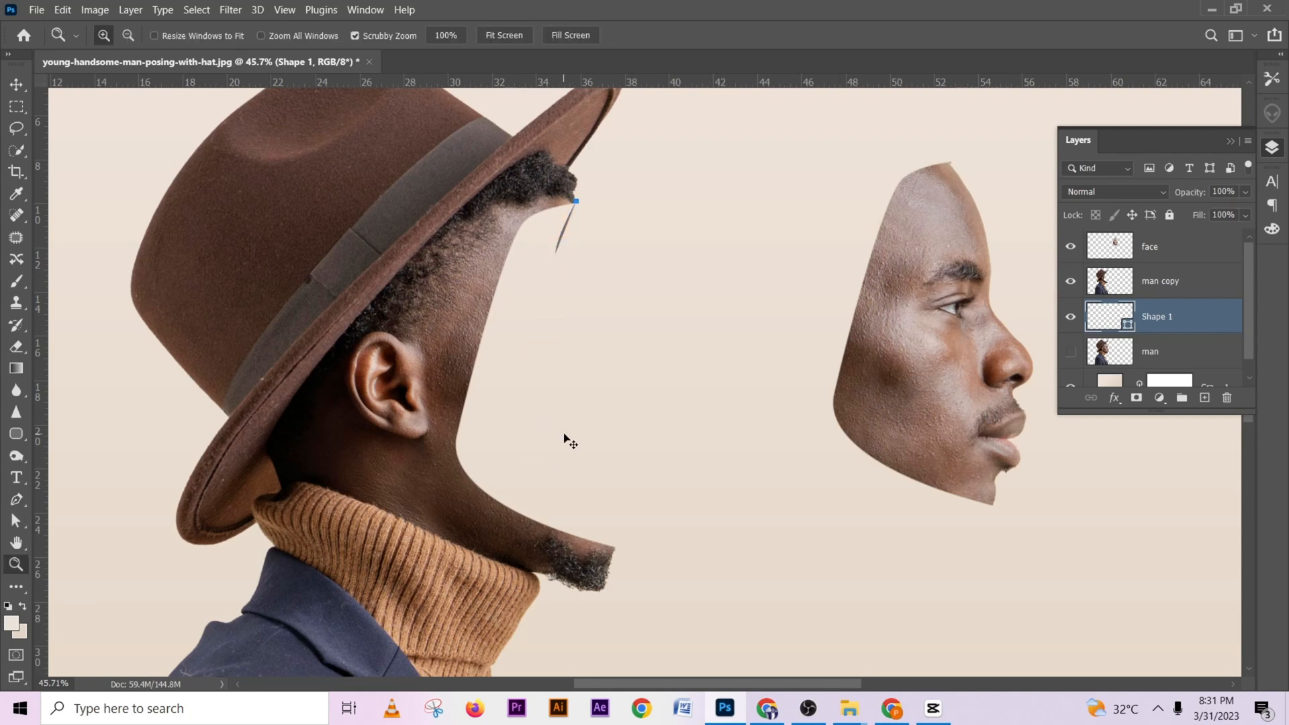
key(ctrl+z)
click(17, 500)
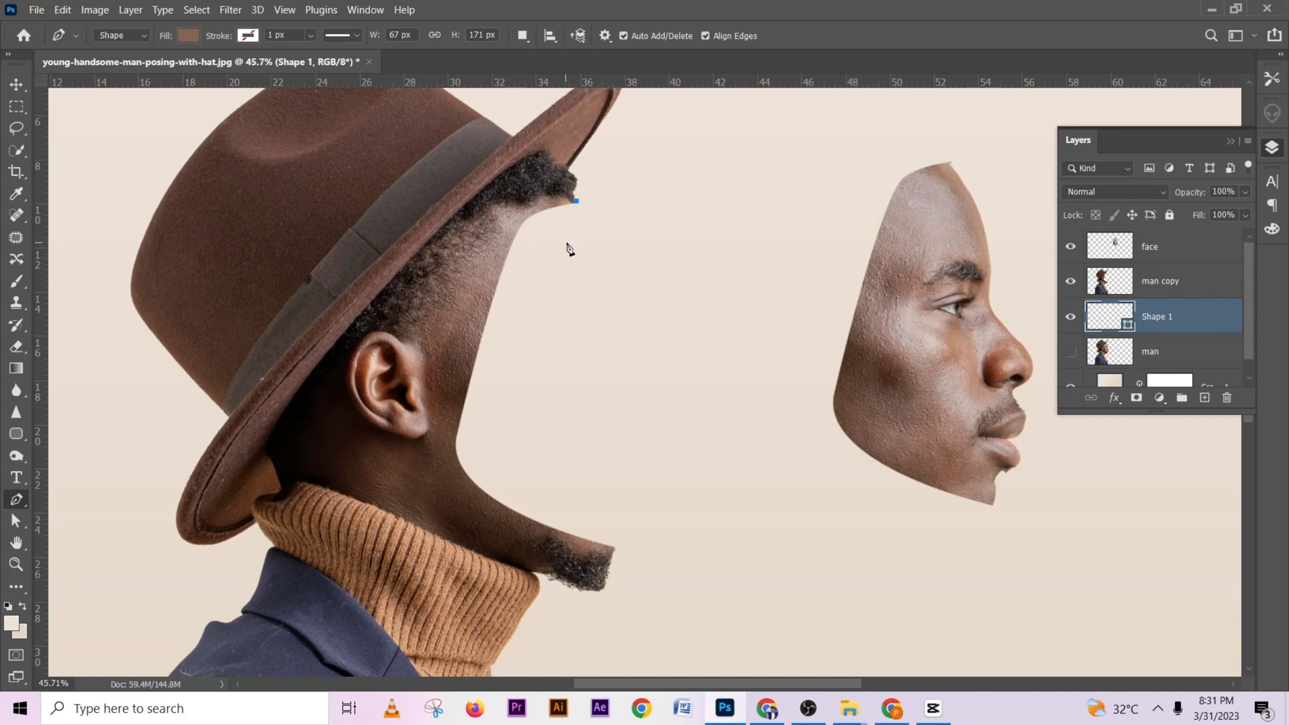
drag(572, 242, 564, 259)
key(ctrl+z)
key(ctrl+z)
key(ctrl+z)
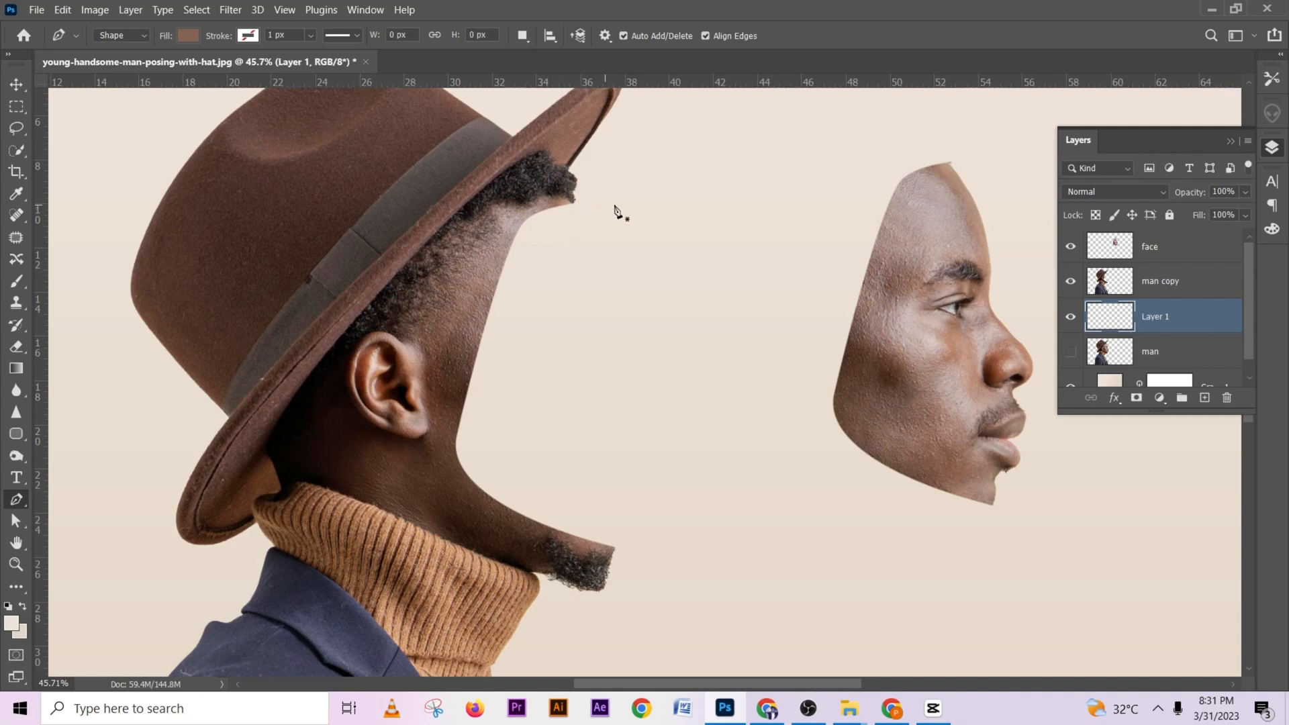
Try to draw a brown shape edge across the face opening from the hairline down towards the chin
click(576, 201)
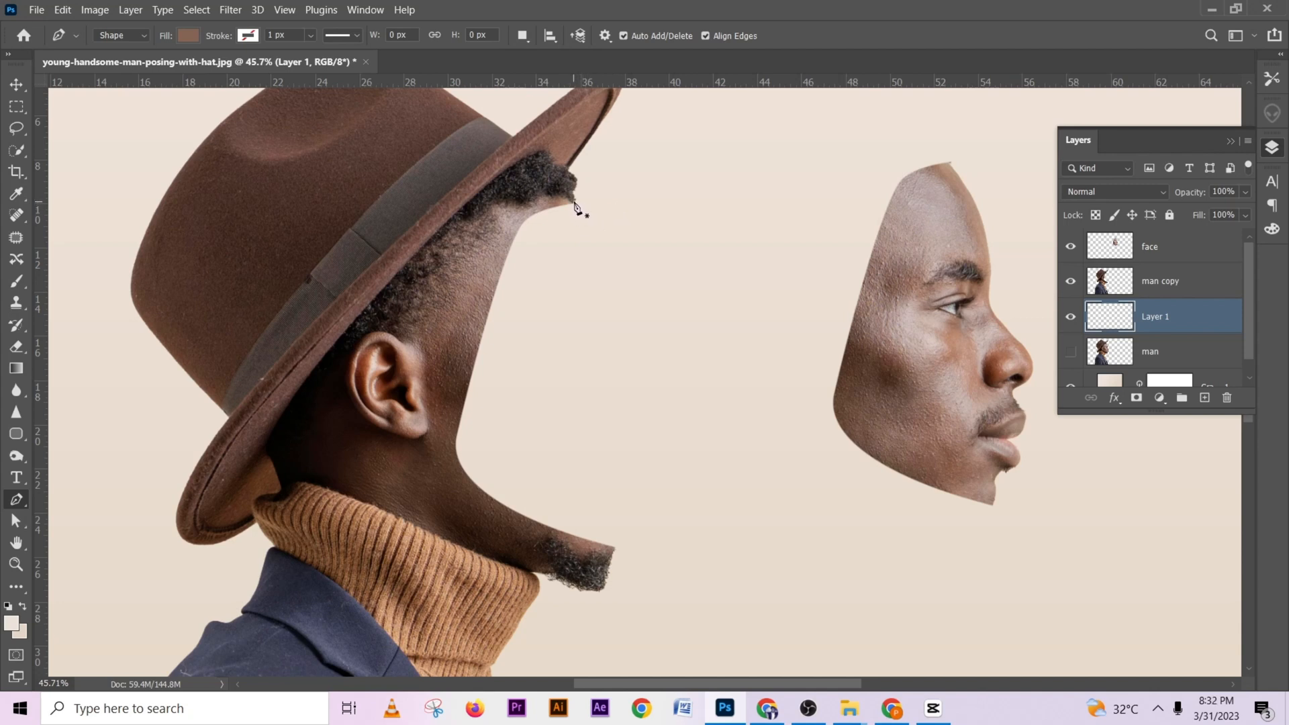
click(556, 254)
drag(556, 256, 553, 267)
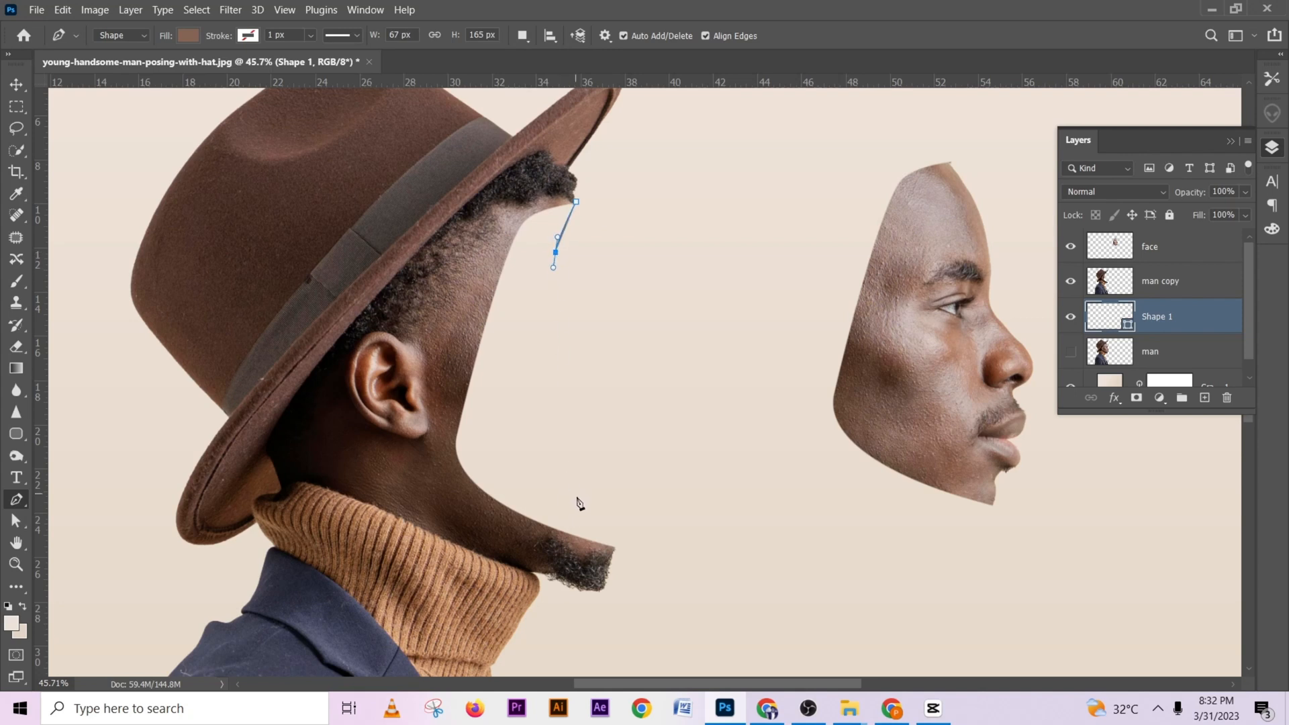
click(576, 496)
drag(576, 496, 601, 508)
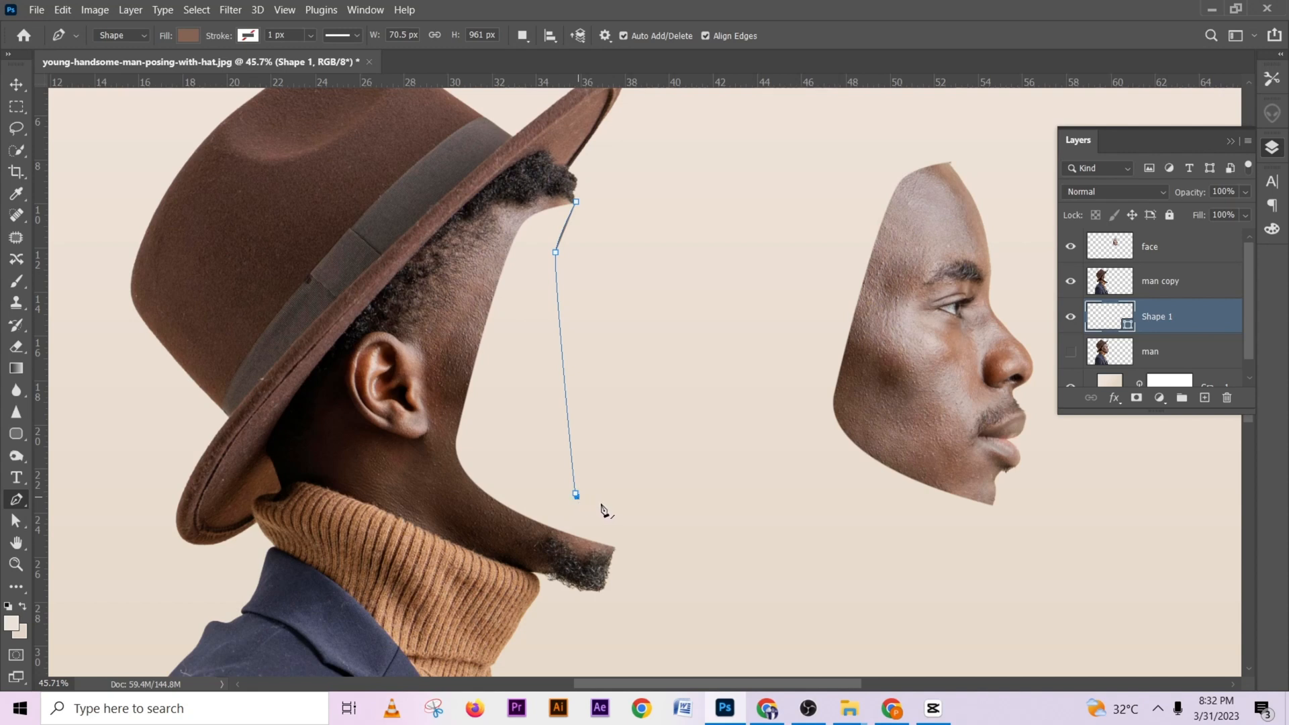
key(ctrl+space)
ctrl+click(602, 509)
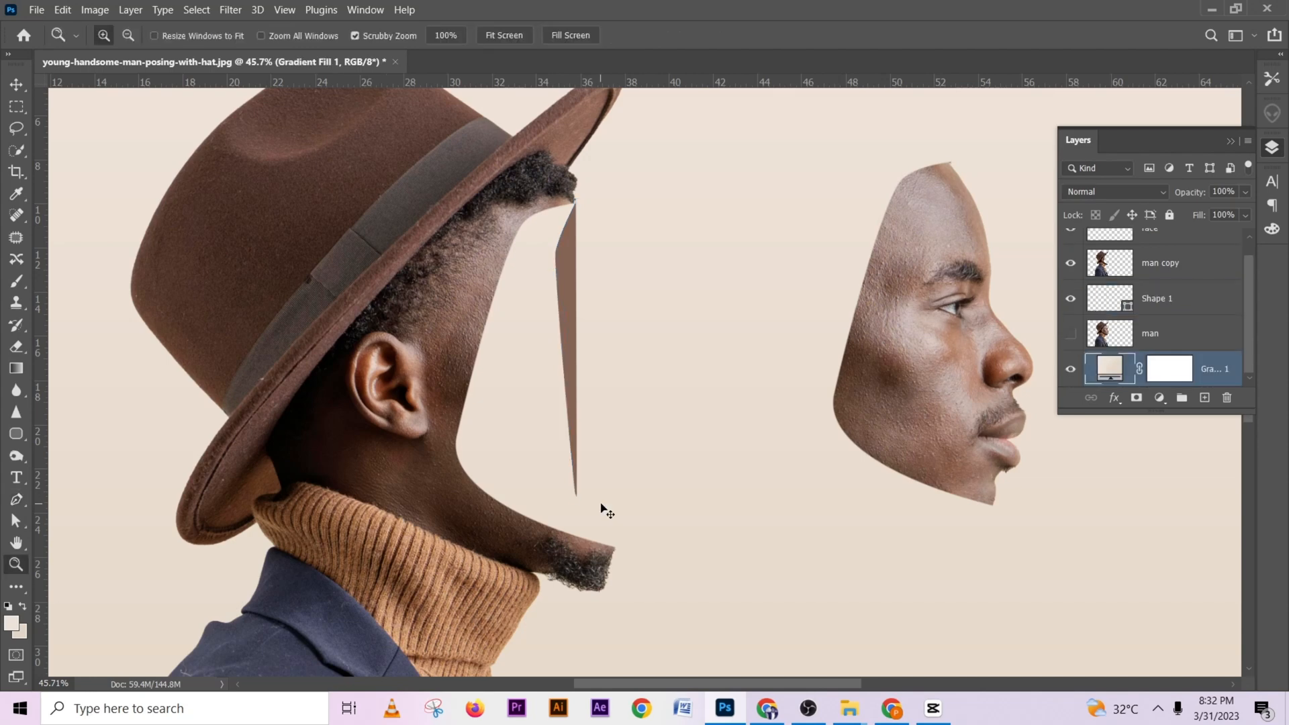
click(17, 500)
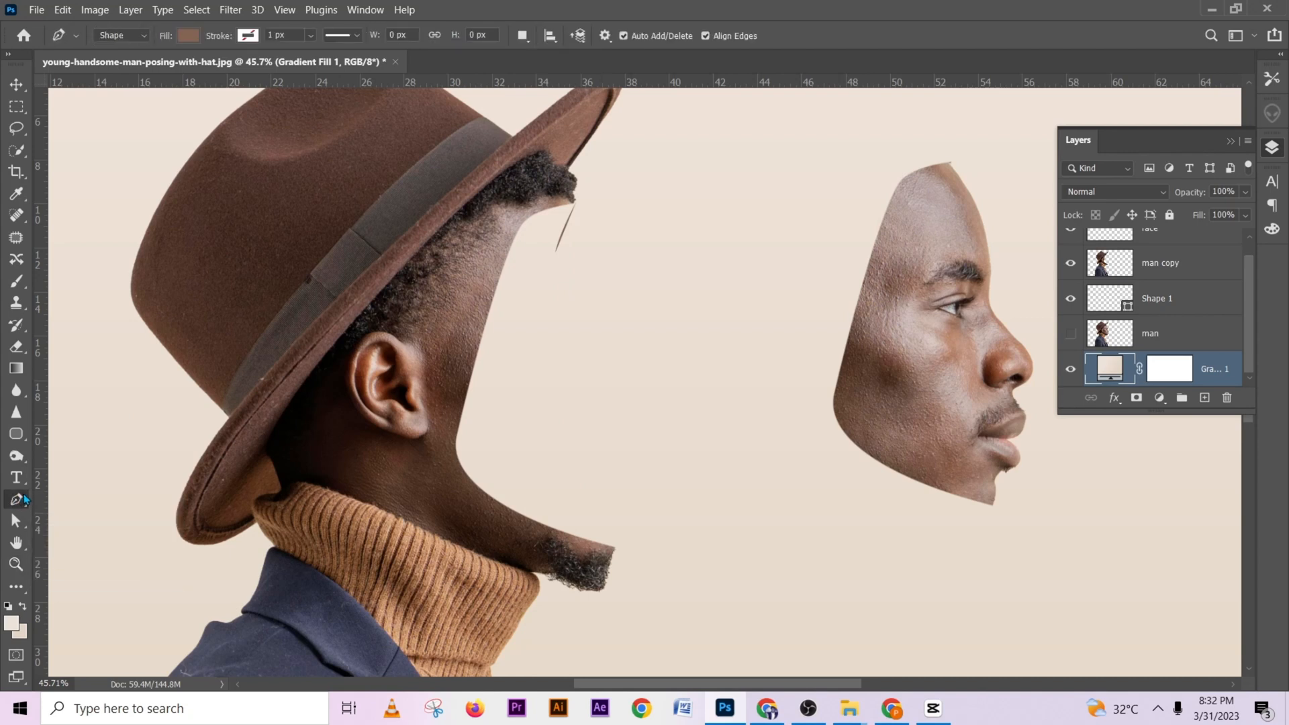
Delete the unfinished brown shape layer and add an empty layer directly above the hidden man layer
click(1208, 302)
drag(1207, 302, 1229, 396)
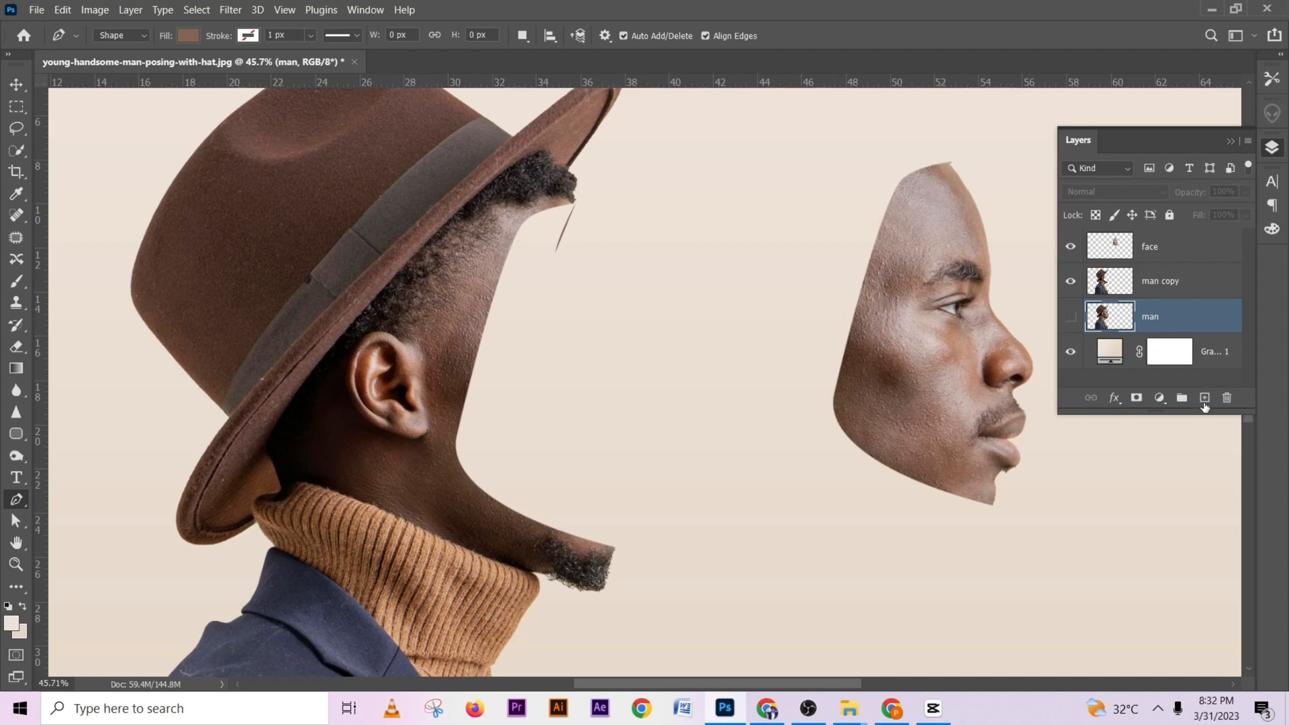
click(1204, 399)
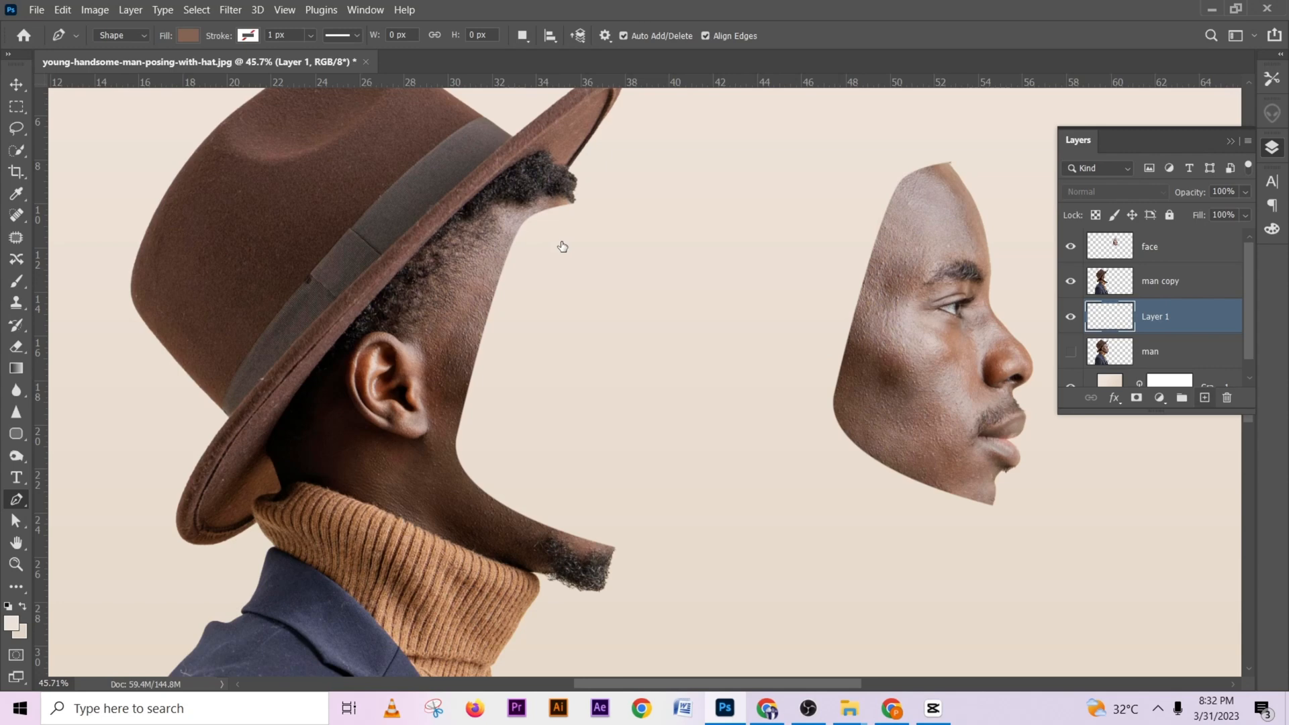
scroll(563, 249, down, 3)
scroll(564, 259, up, 4)
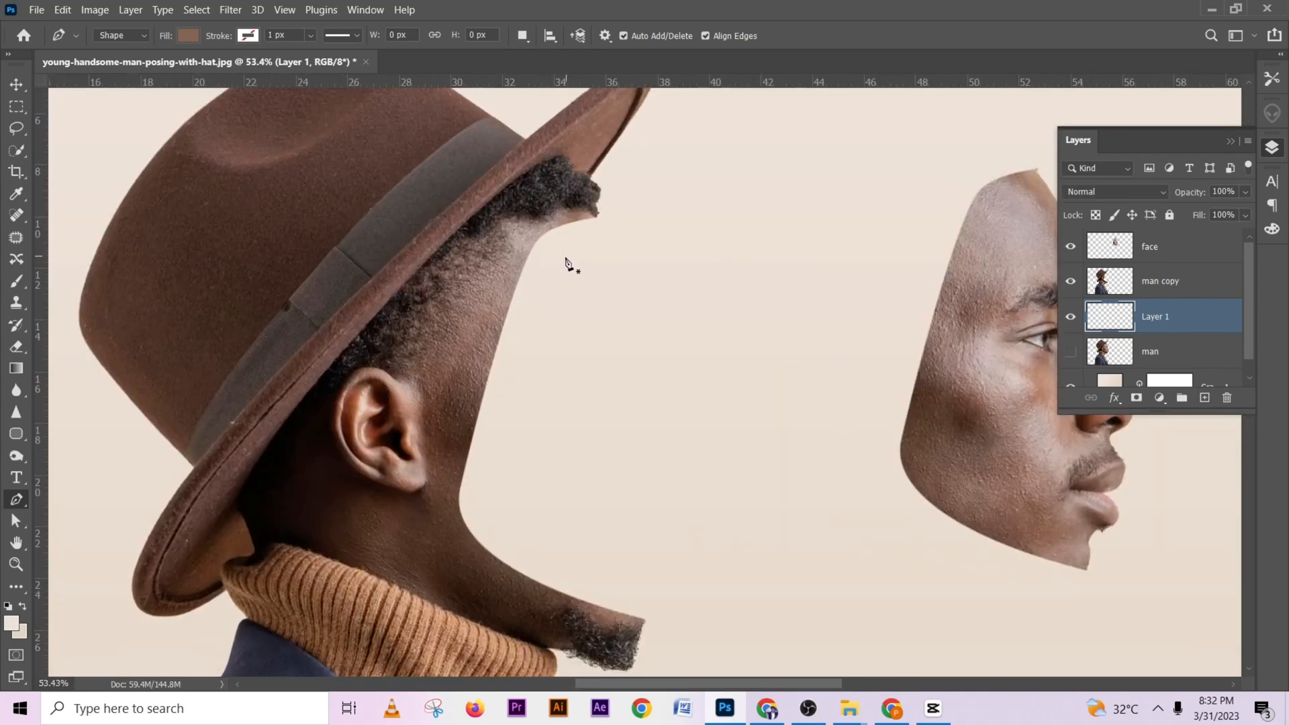
scroll(566, 262, down, 4)
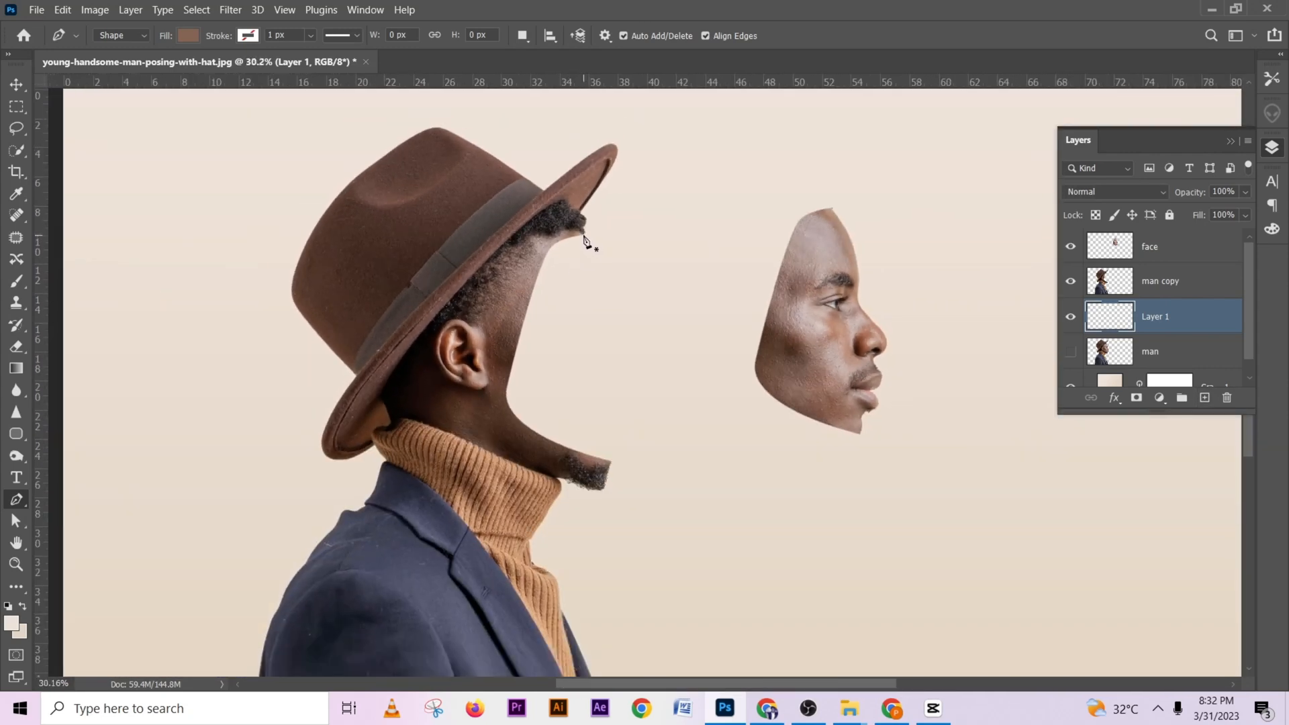
click(584, 235)
drag(587, 272, 589, 287)
key(ctrl+z)
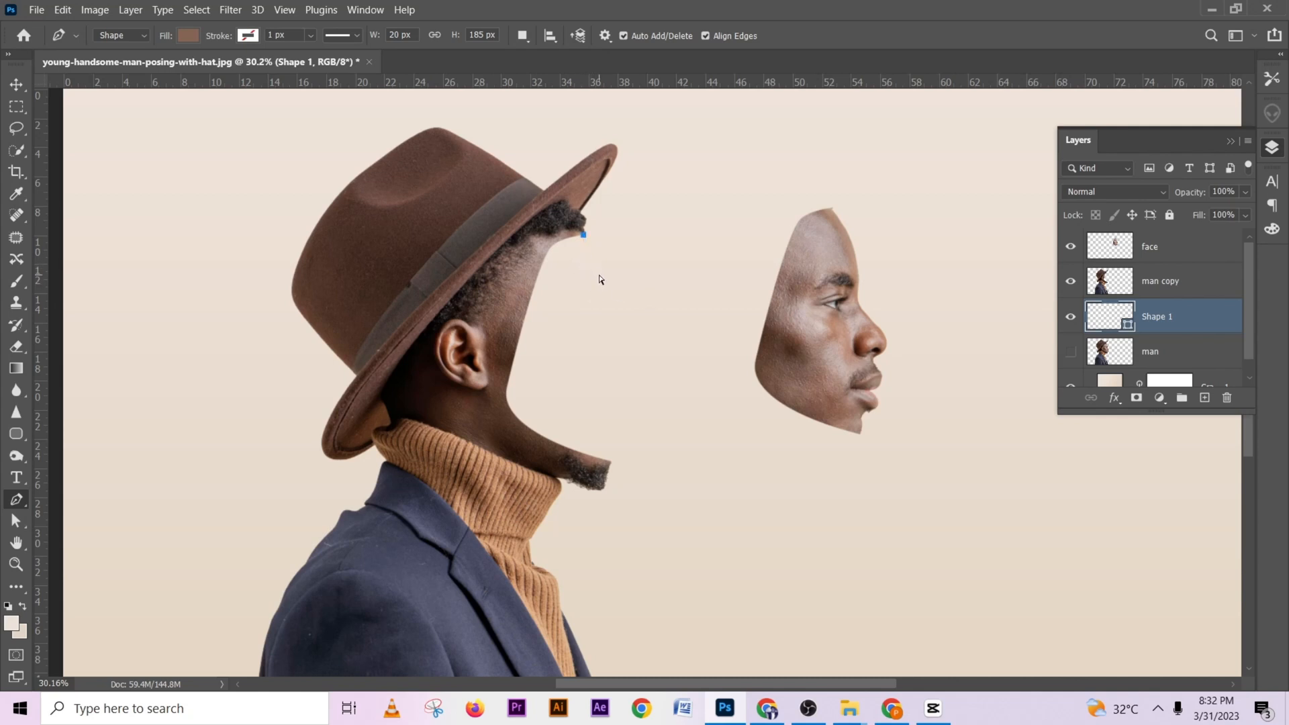
key(ctrl+z)
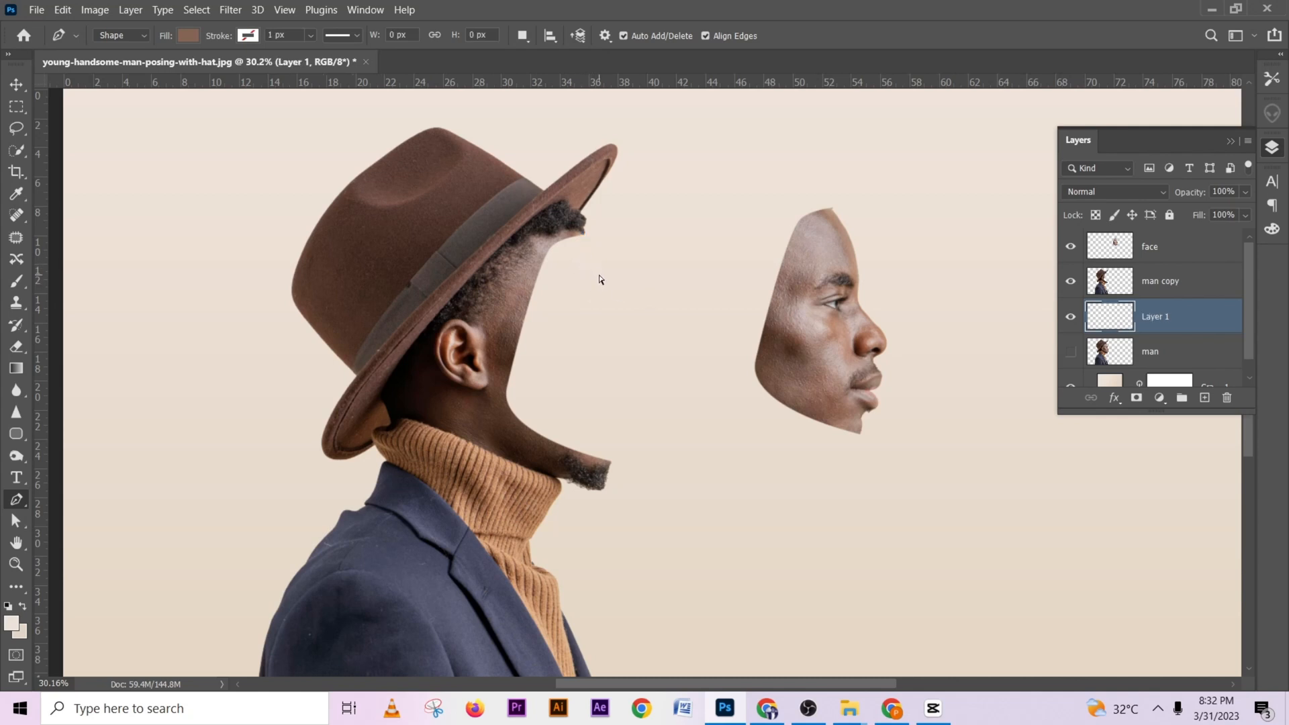
Draw the brown shape's curved front edge from the hairline tip under the hat brim down to just beyond the chin
click(581, 235)
drag(567, 265, 568, 278)
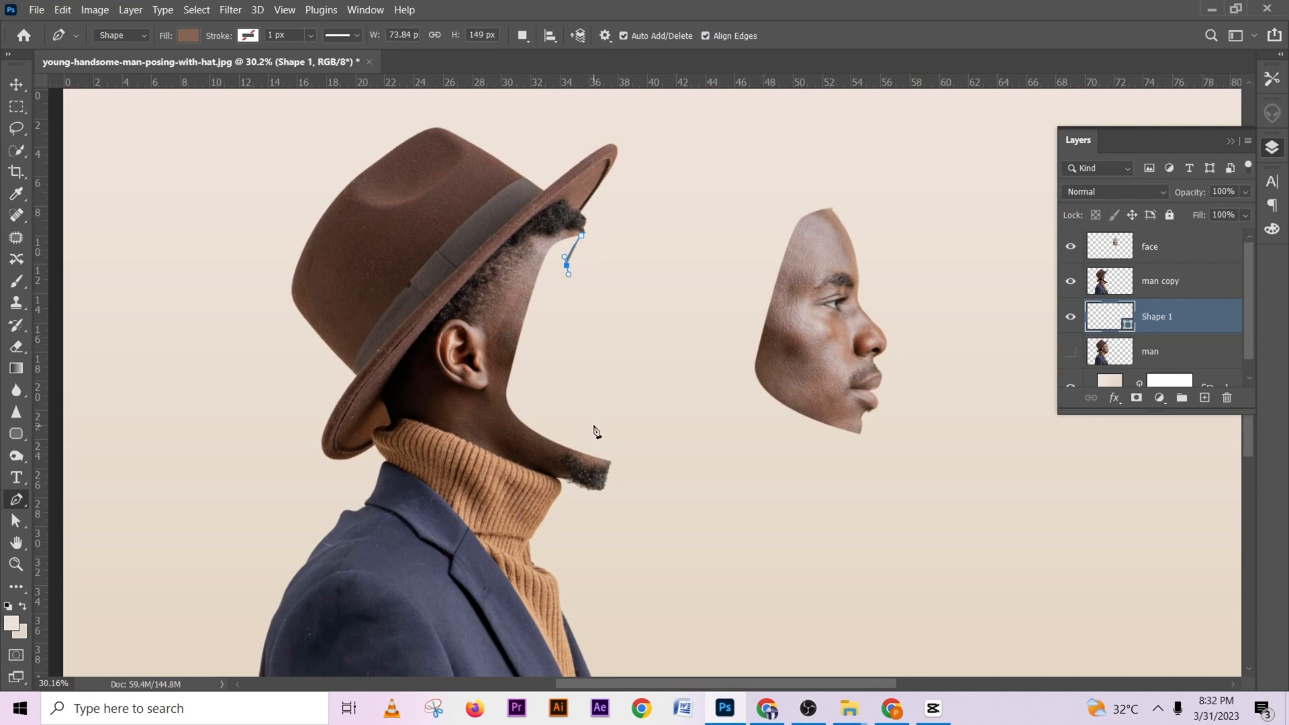
drag(593, 424, 611, 438)
drag(612, 438, 611, 436)
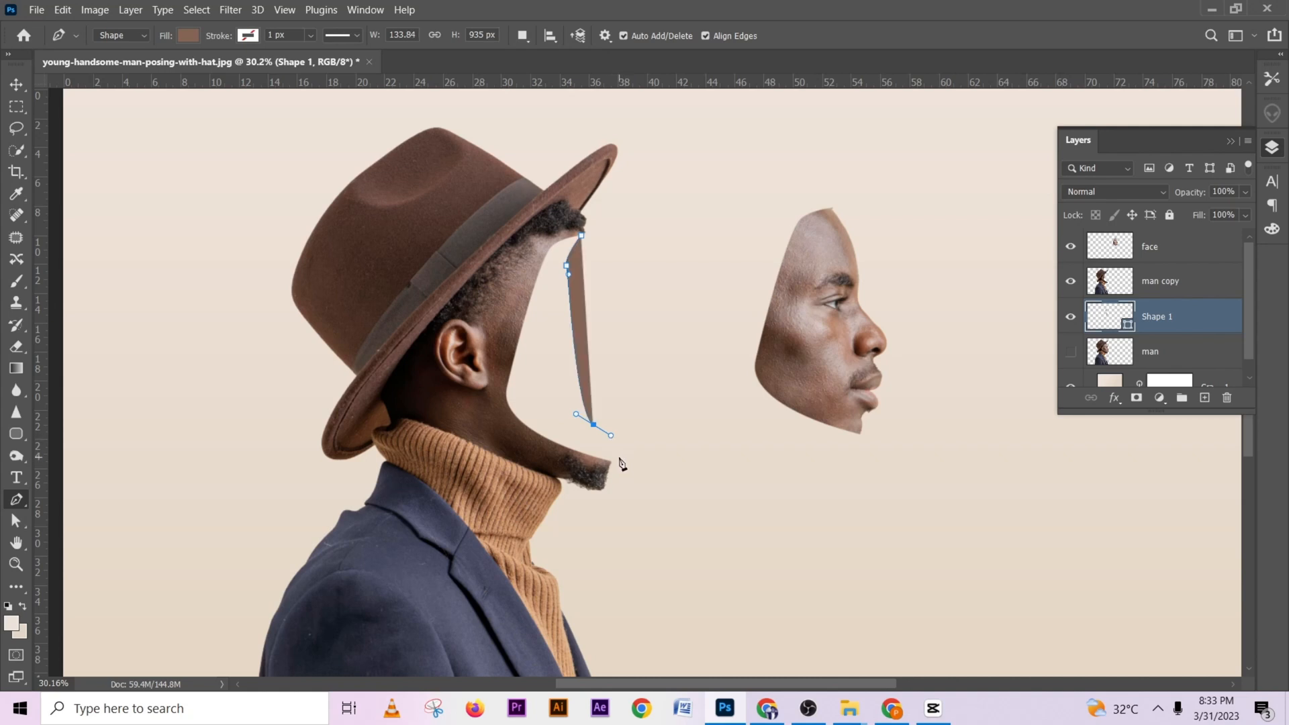
click(621, 453)
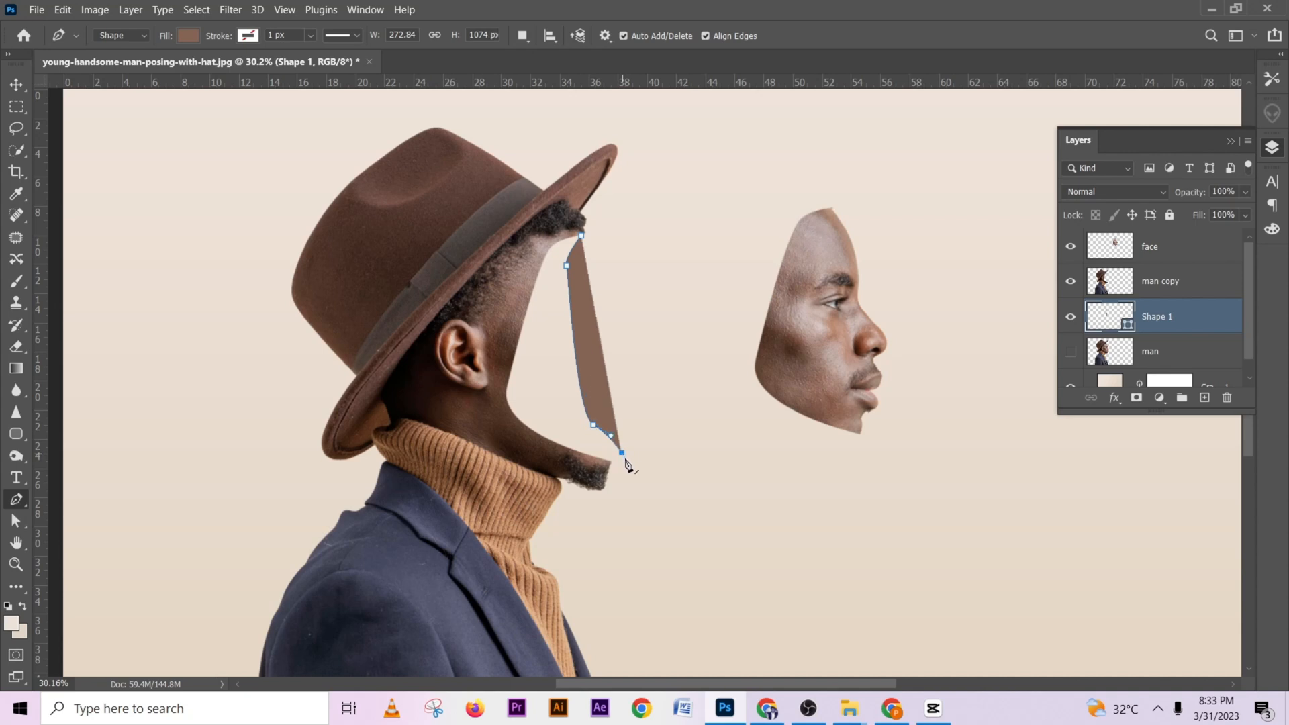
click(625, 457)
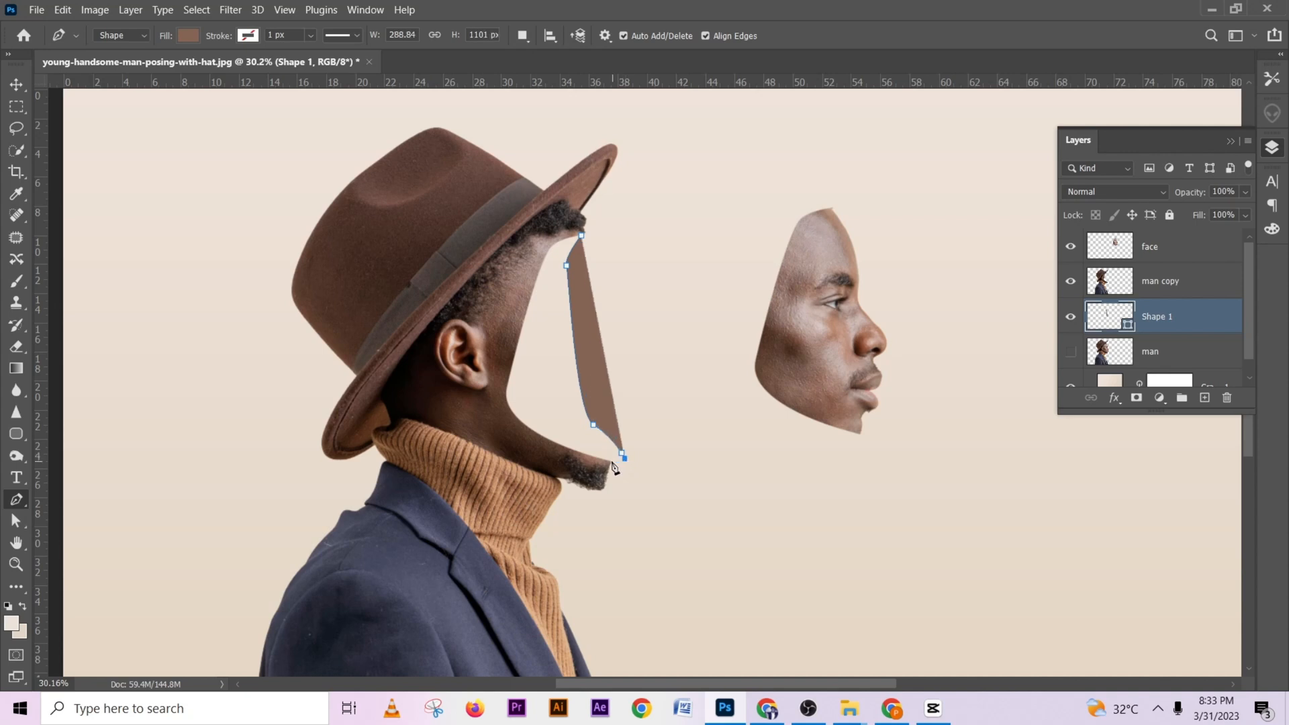
Close the brown shape along the jaw, up over the cheek beside the ear and through the hairline to its starting point
click(609, 464)
click(526, 454)
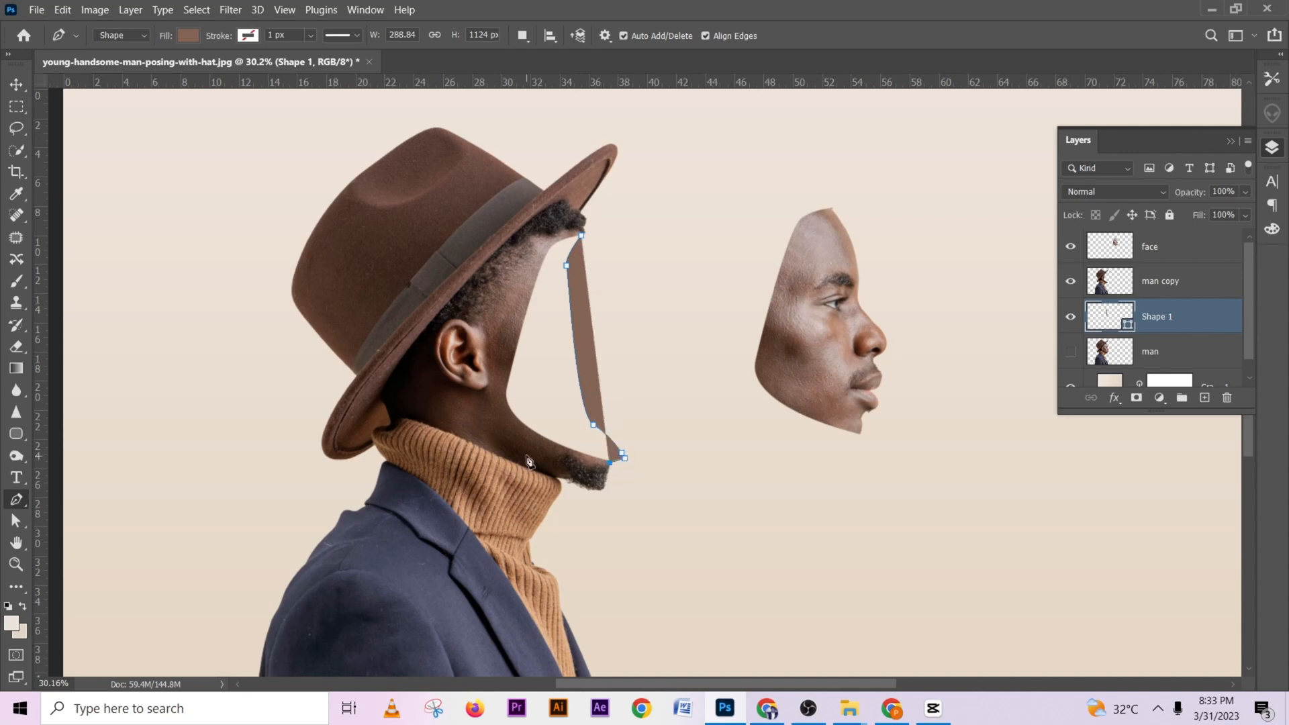
click(467, 405)
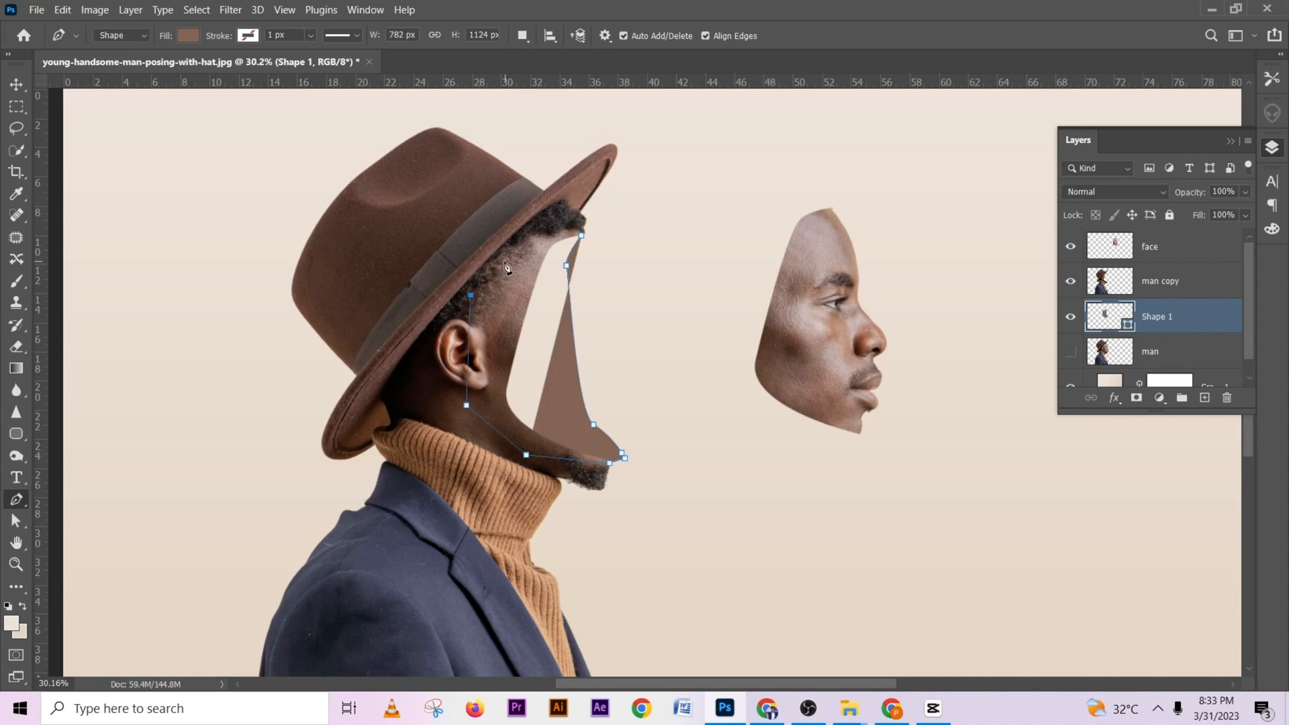
click(471, 295)
click(504, 261)
click(558, 226)
click(582, 236)
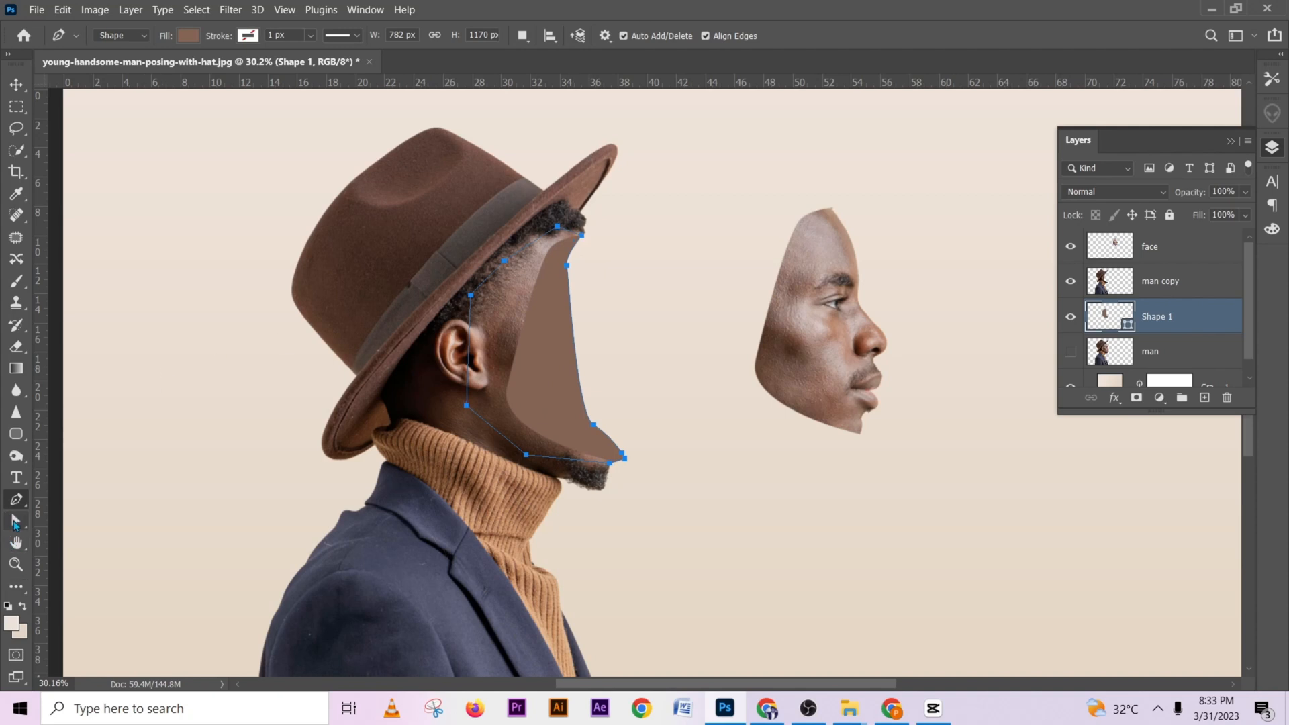
With the Direct Selection tool, pull the shape's lower front anchor inward and up so the front edge curves back towards the ear
click(15, 523)
click(110, 539)
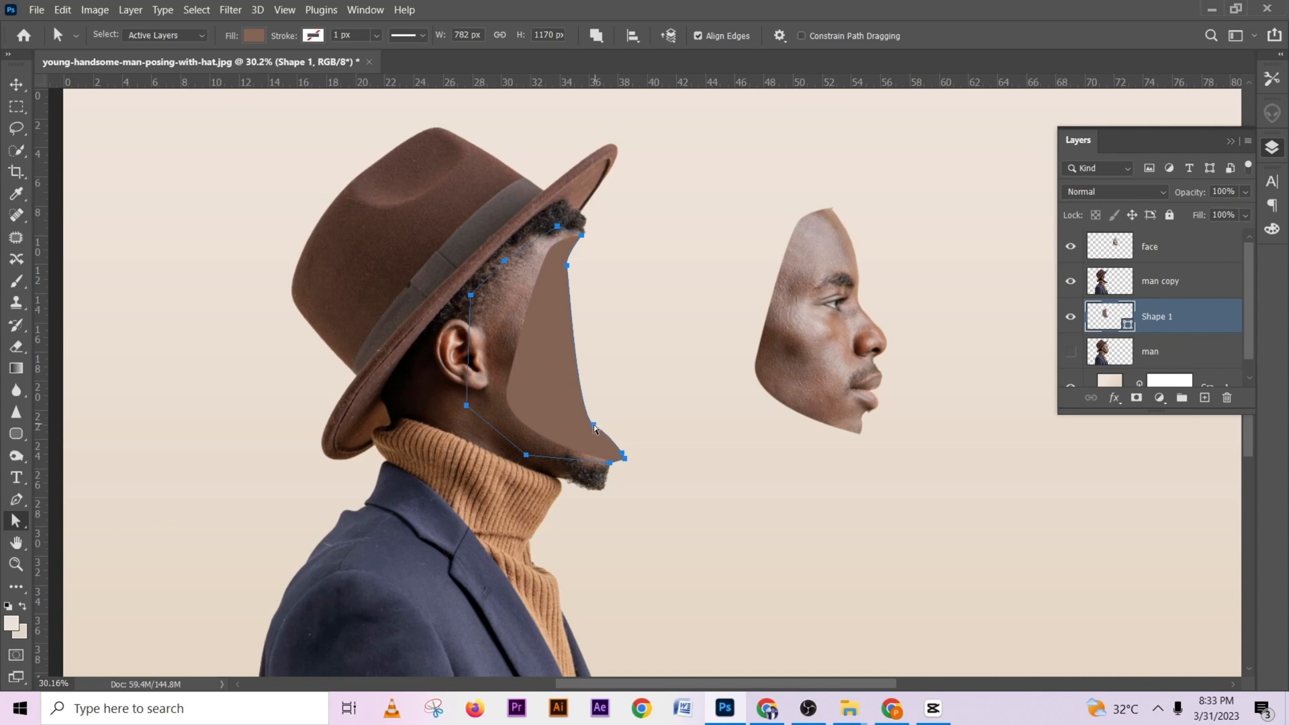
drag(594, 428, 593, 428)
key(Return)
click(577, 424)
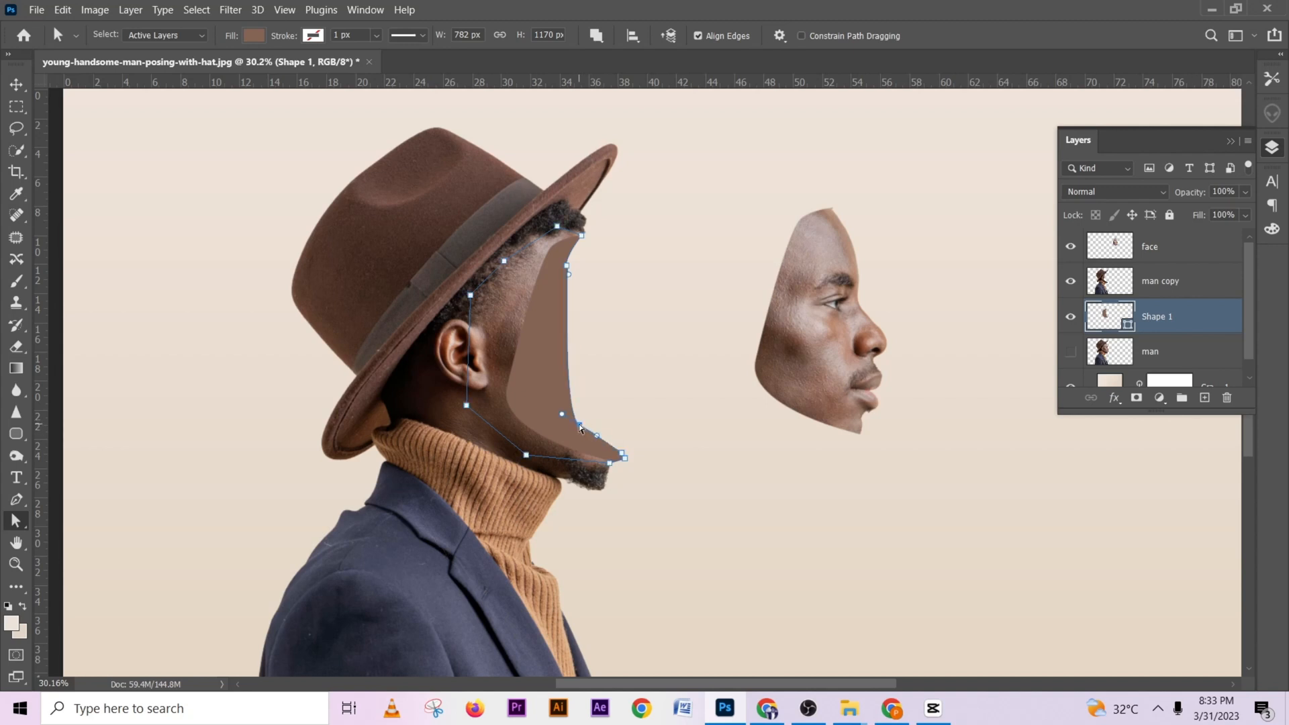
mouse_move(581, 428)
mouse_down()
mouse_move(564, 403)
mouse_move(579, 420)
mouse_up()
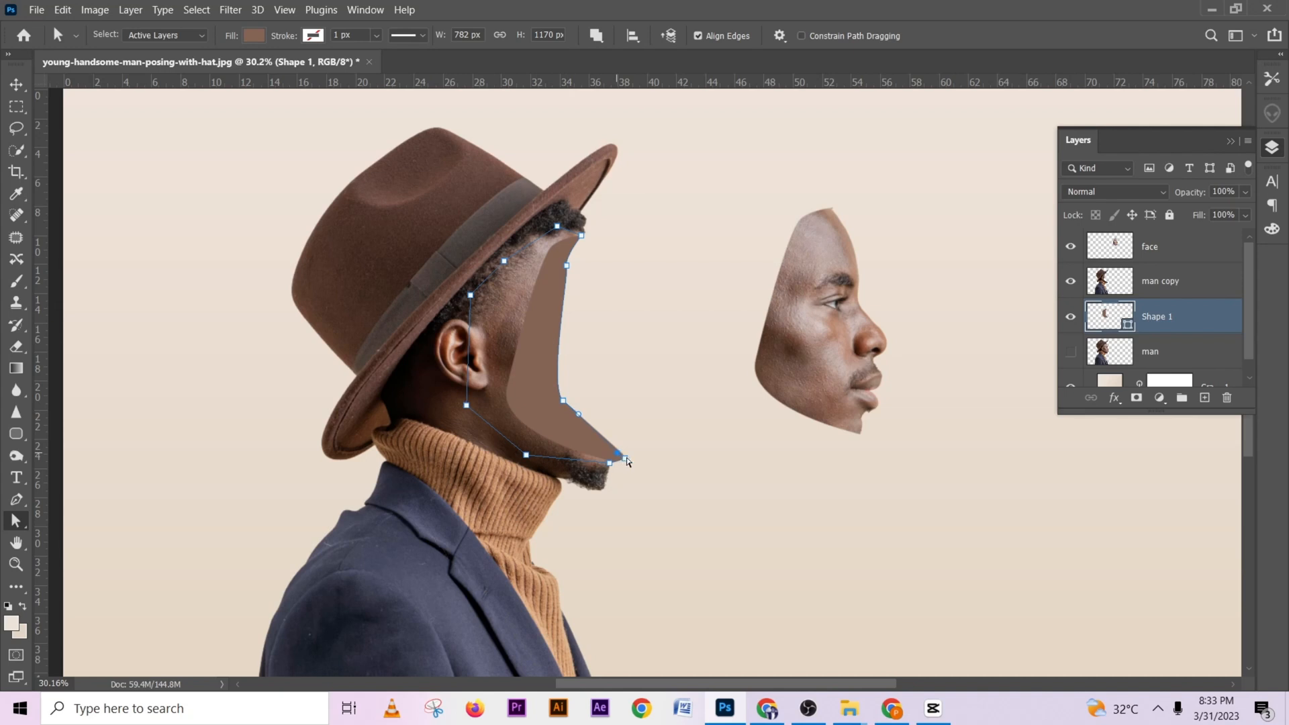
Move the shape's chin anchors in to the tip of the beard and adjust the curve handle of the lower front anchor
click(626, 461)
drag(613, 462, 619, 461)
click(616, 457)
drag(611, 451, 607, 449)
click(564, 402)
drag(577, 416, 575, 417)
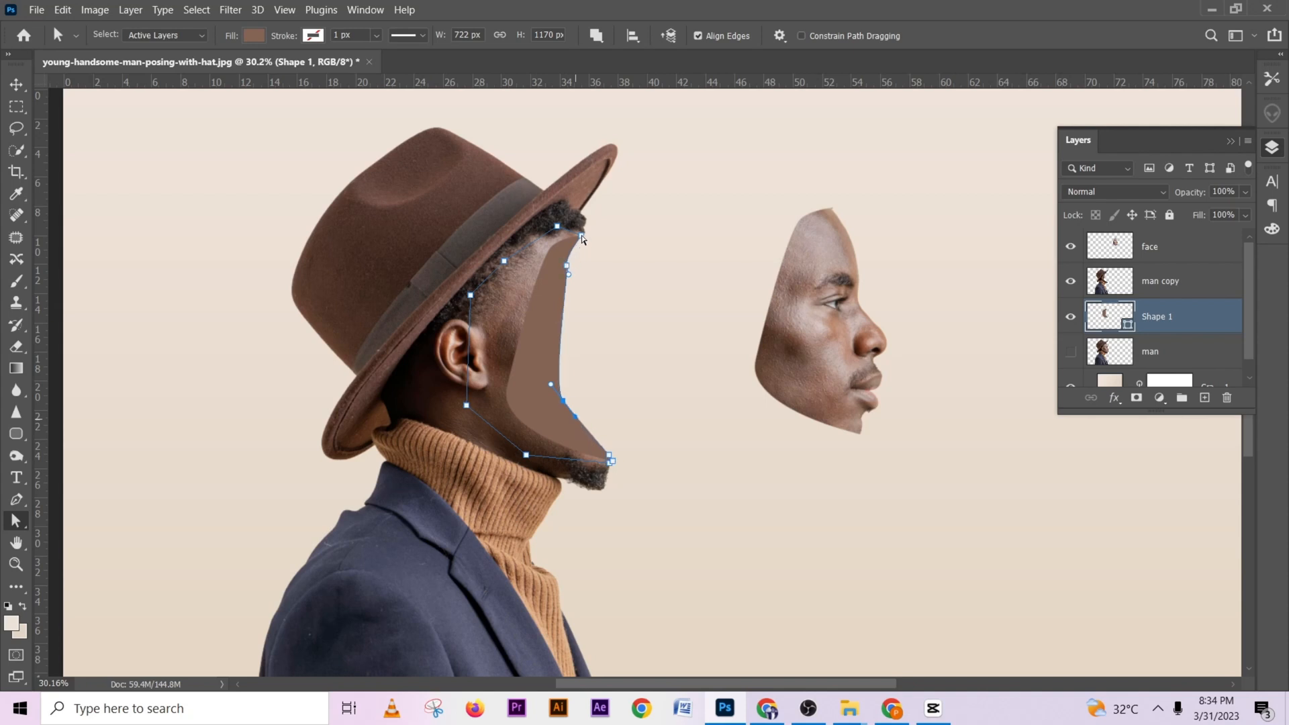
Align the shape's top anchor with the hairline tip and refine the curve of the anchor just below it
click(582, 236)
drag(565, 271, 568, 270)
click(1220, 257)
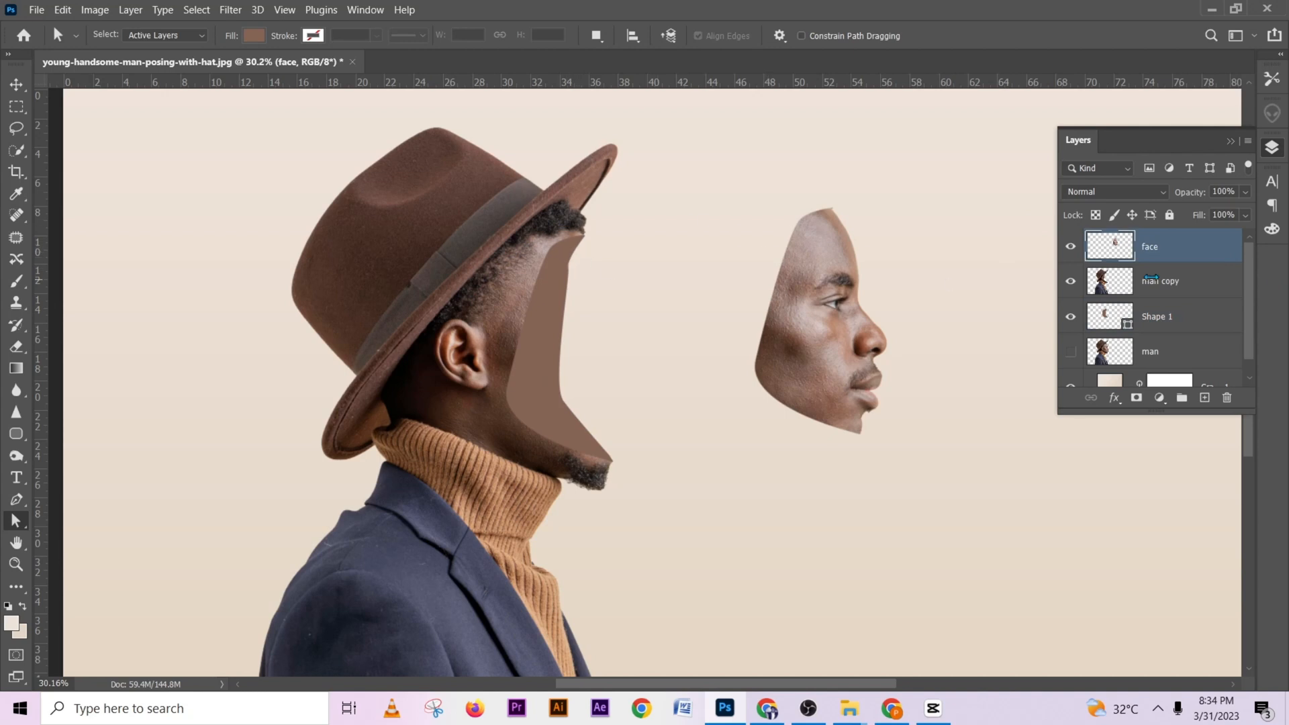
click(1192, 323)
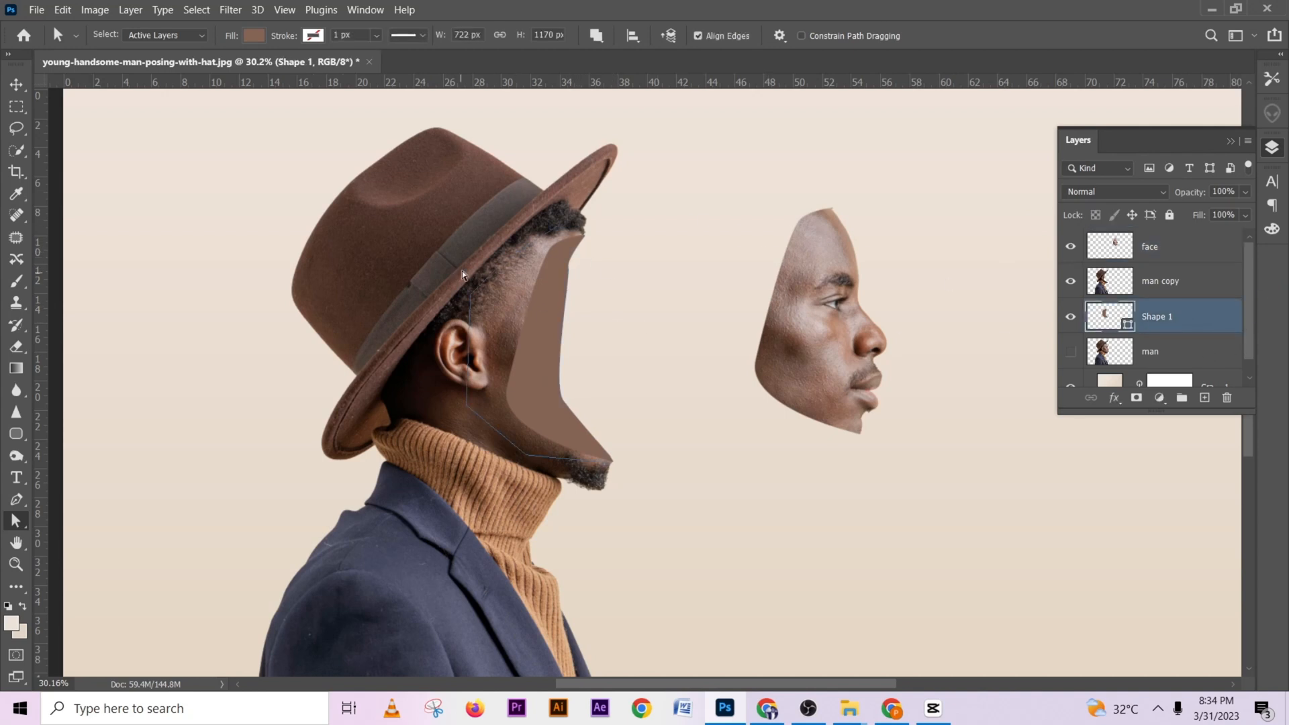
click(557, 227)
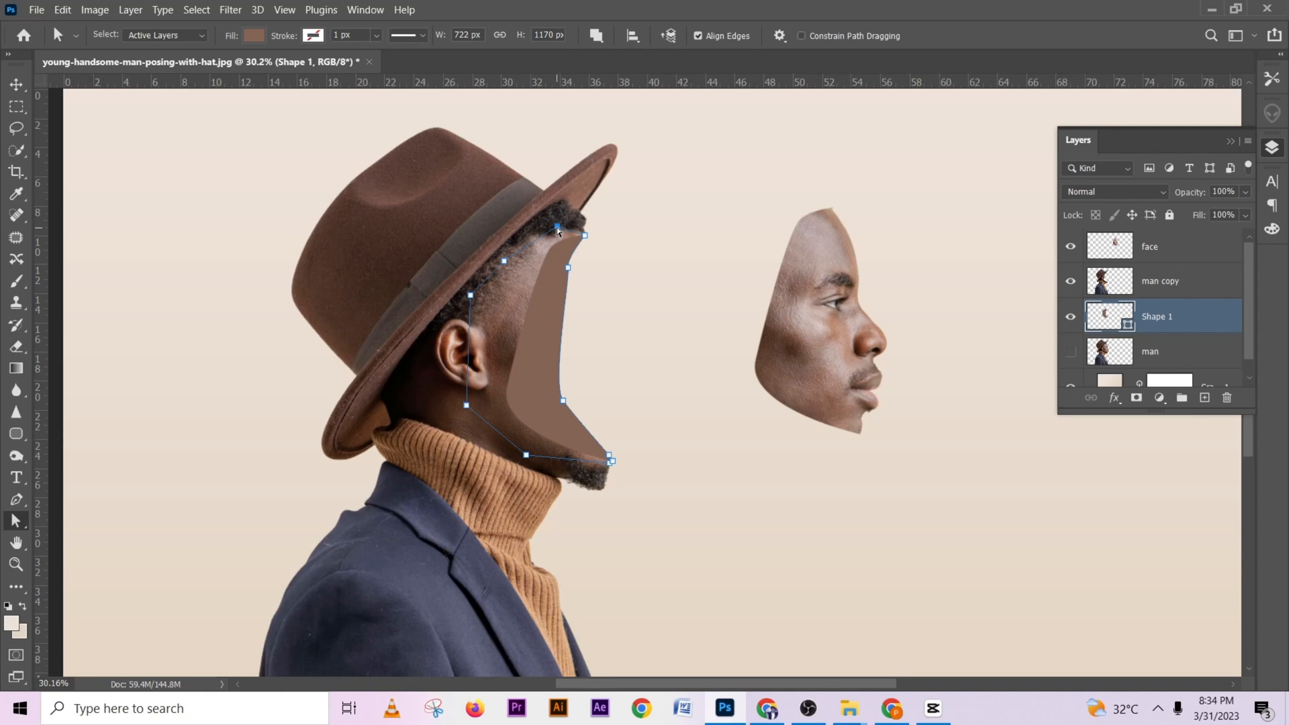
click(570, 265)
drag(565, 257, 568, 262)
click(1189, 247)
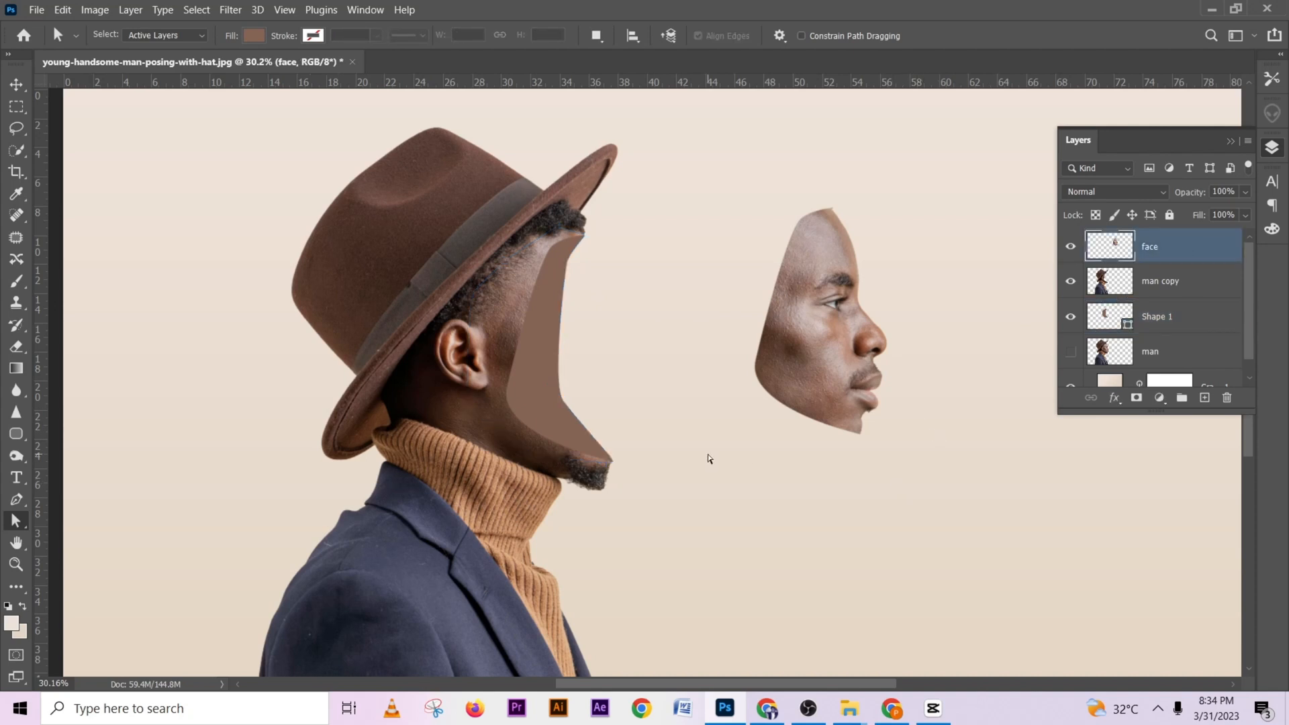
Compare the whole portrait with the brown shape layer hidden and shown, and inspect the filled face opening up close
scroll(597, 440, down, 3)
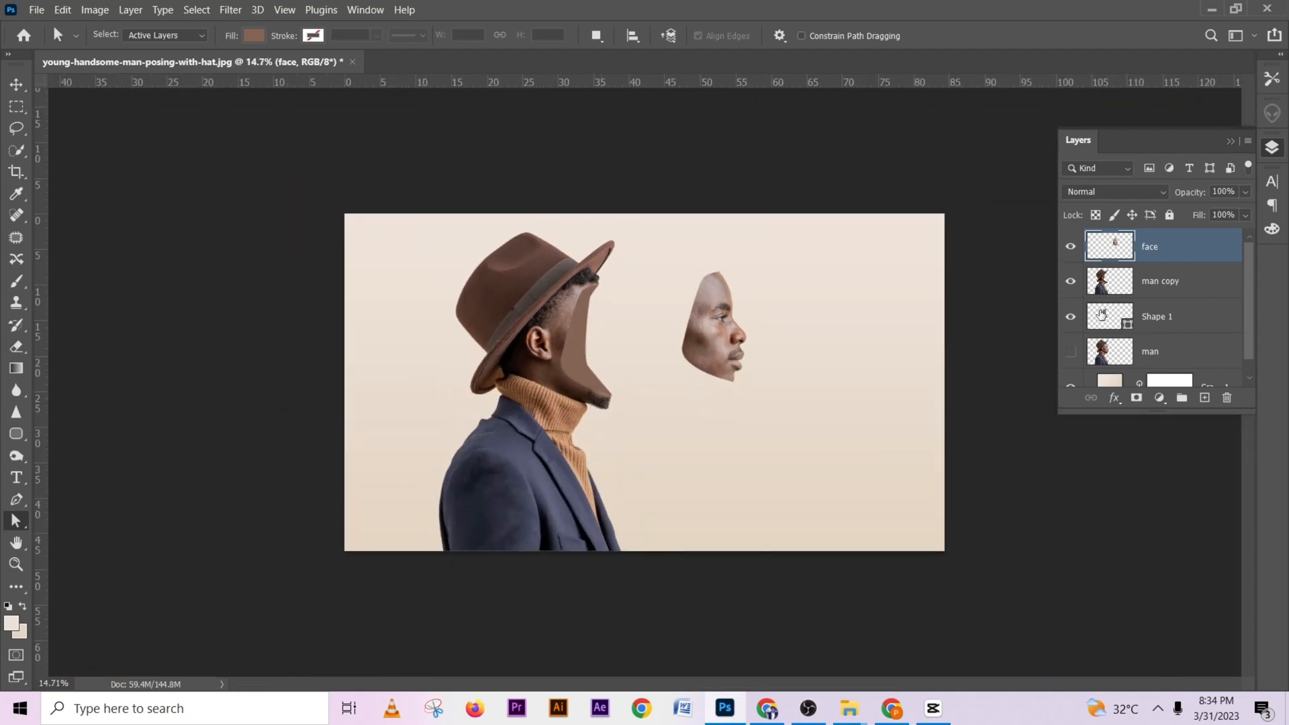
click(1188, 320)
click(1071, 317)
click(1070, 317)
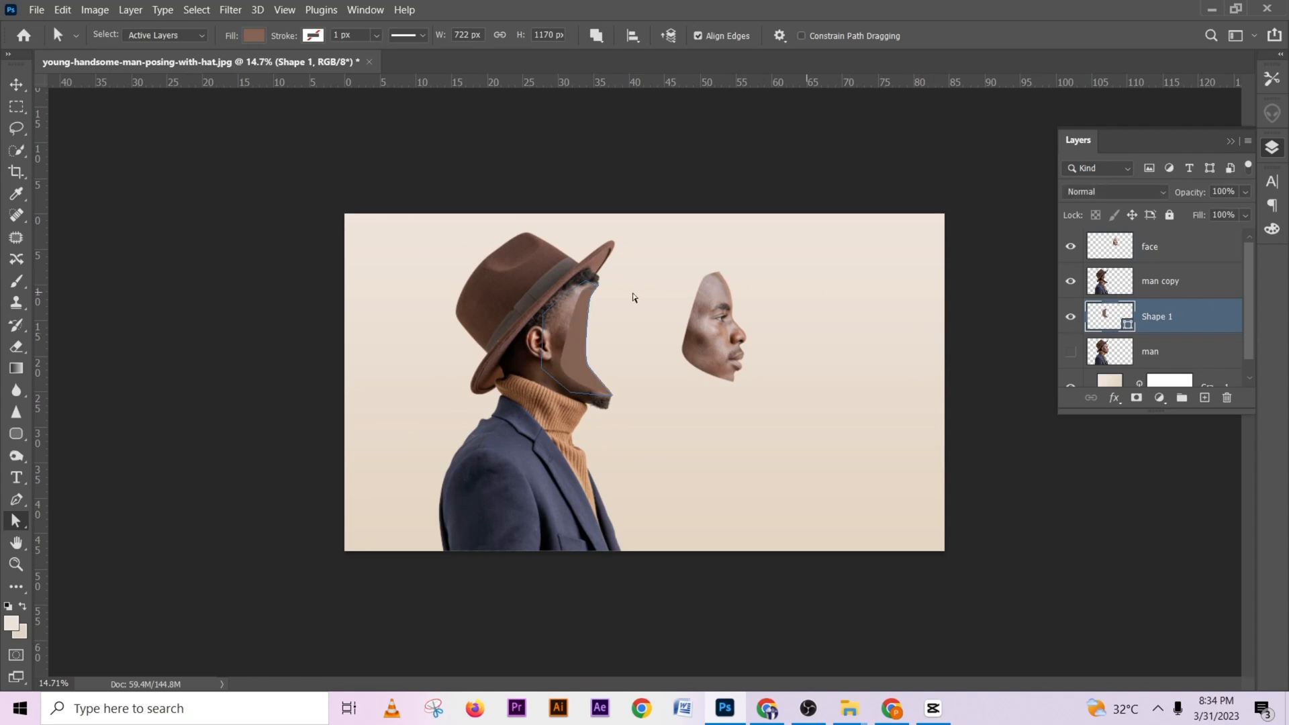
scroll(592, 333, up, 5)
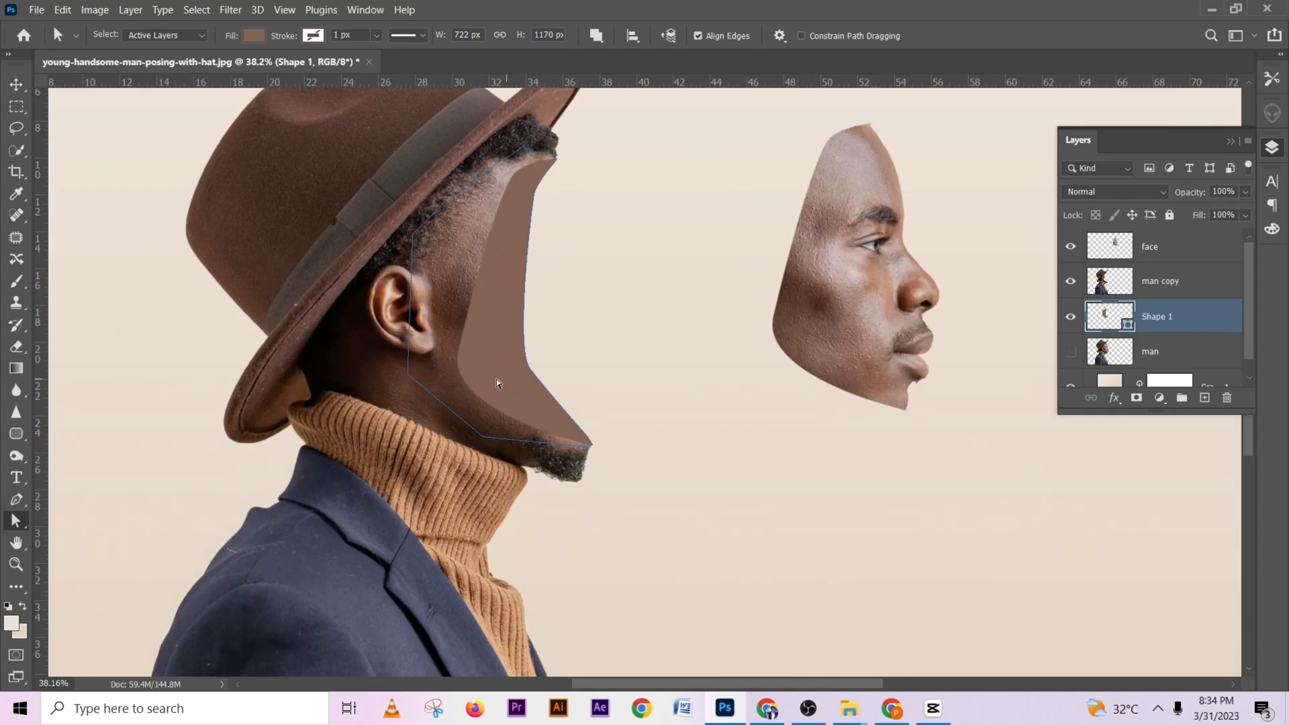
Add an inner Bevel & Emboss to the man copy layer with depth 272%, size 18 px, soften 5 px, angle 63° and altitude 32°
click(1201, 285)
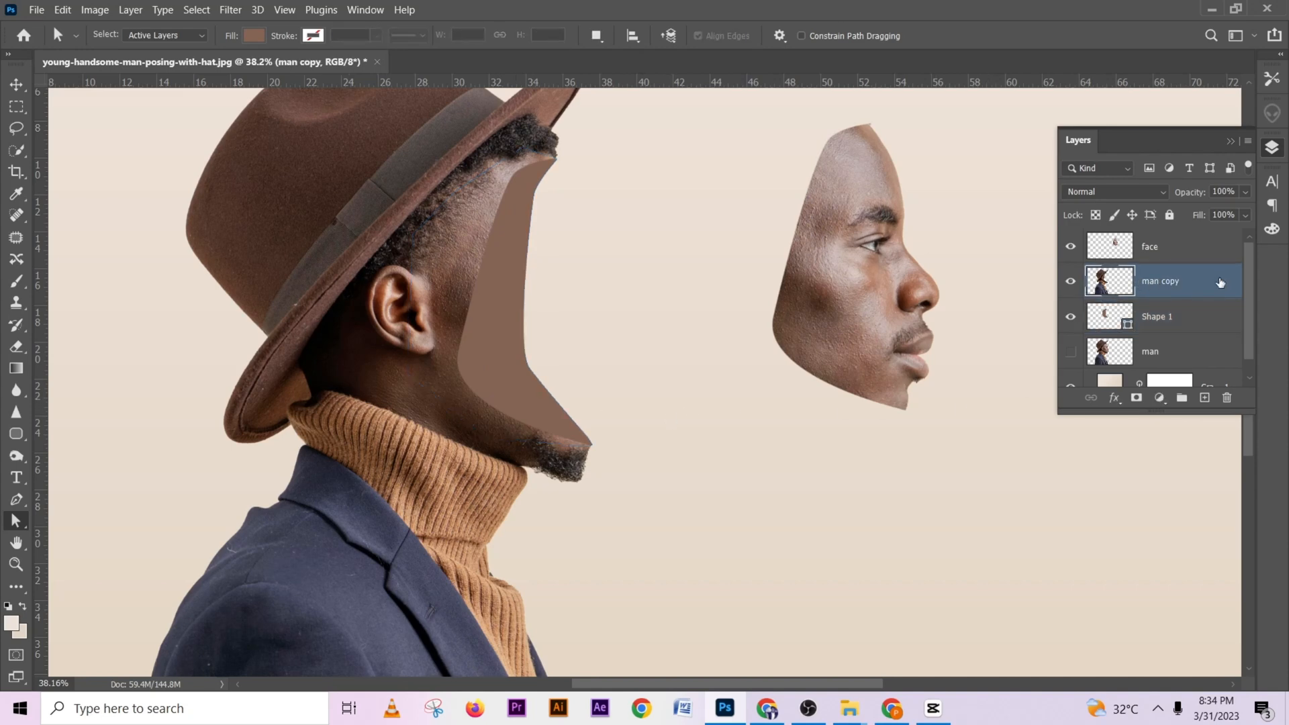
double_click(1220, 282)
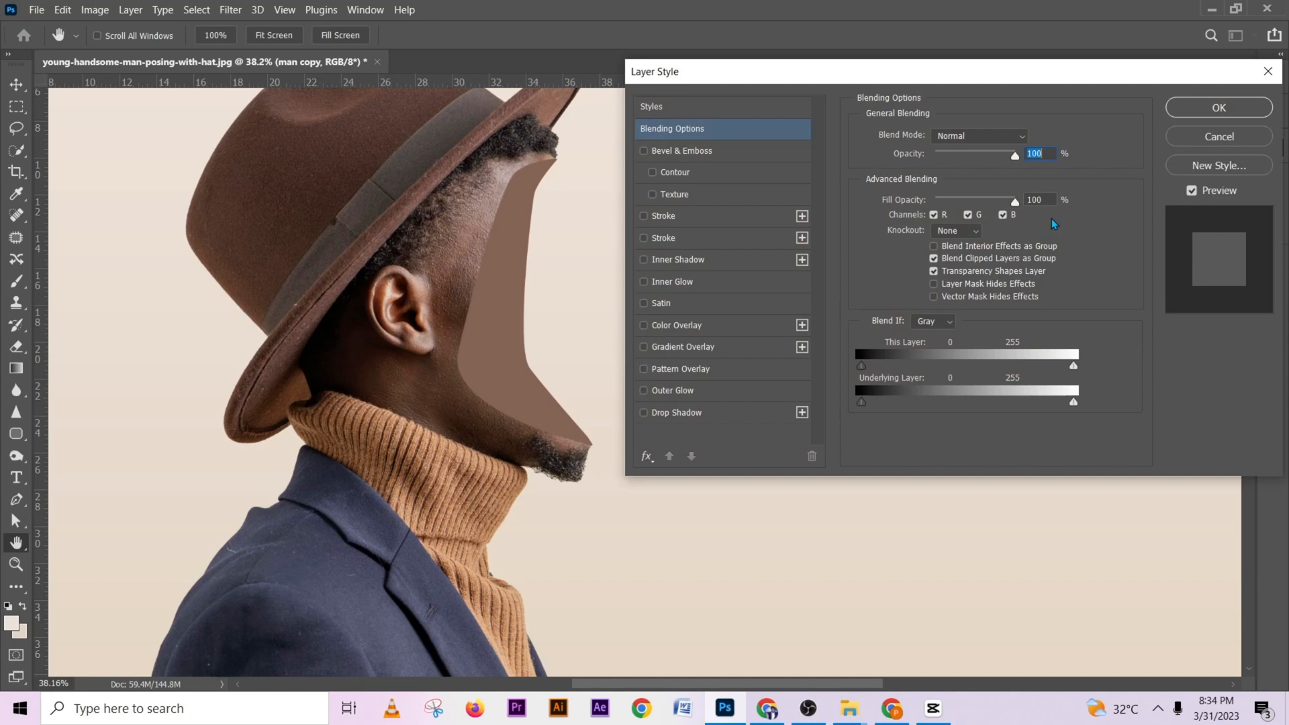
click(740, 153)
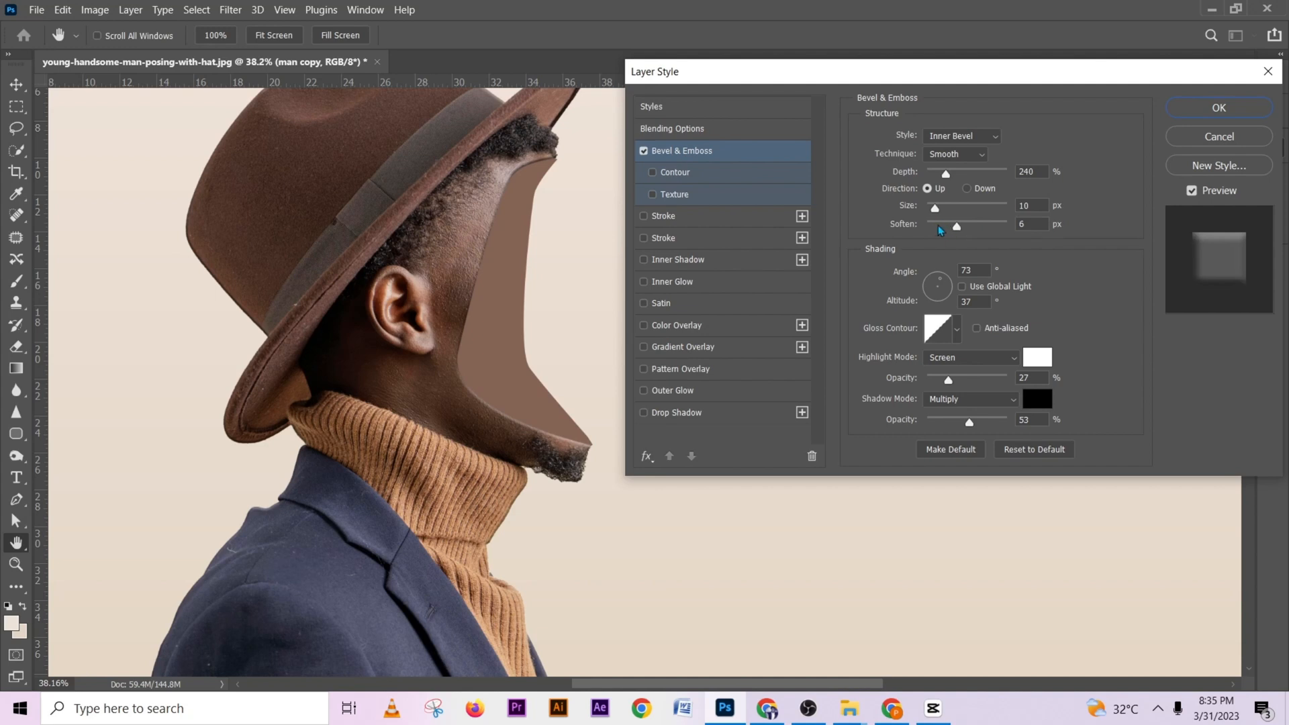
click(940, 210)
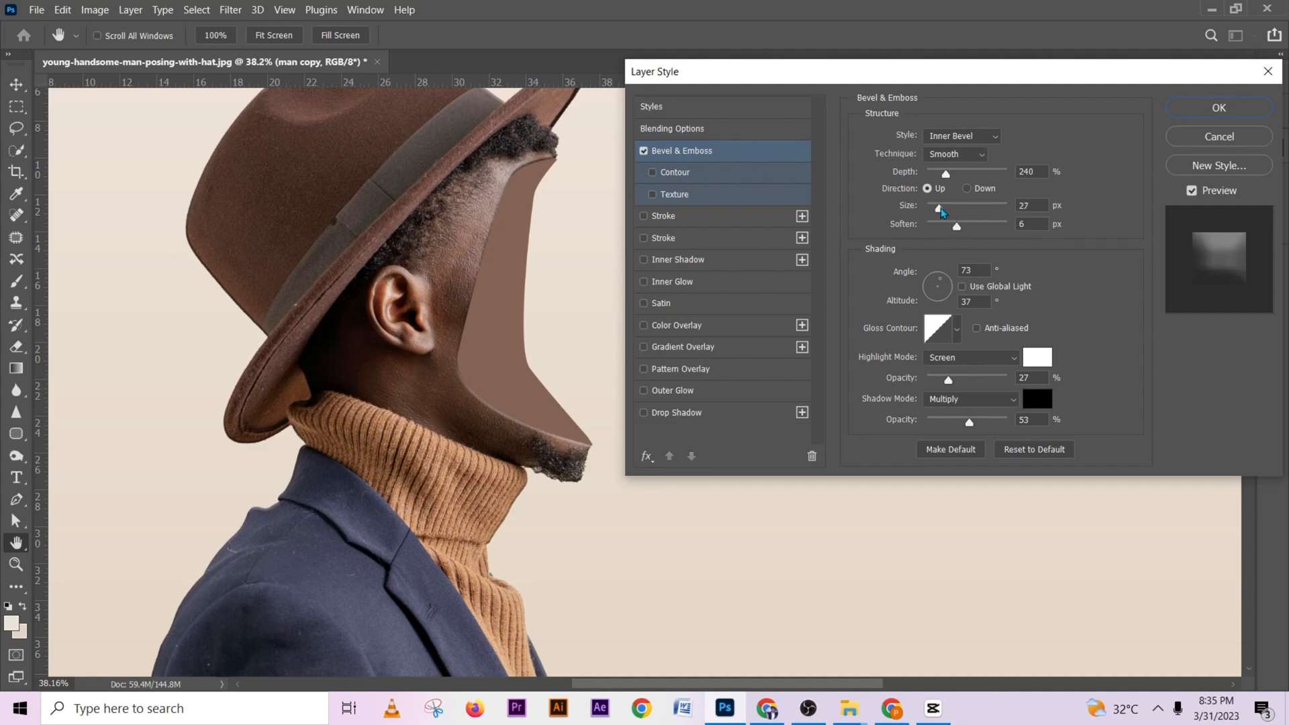
drag(942, 211, 951, 229)
mouse_move(946, 174)
mouse_down()
mouse_move(969, 176)
mouse_move(949, 175)
mouse_up()
drag(945, 284, 942, 281)
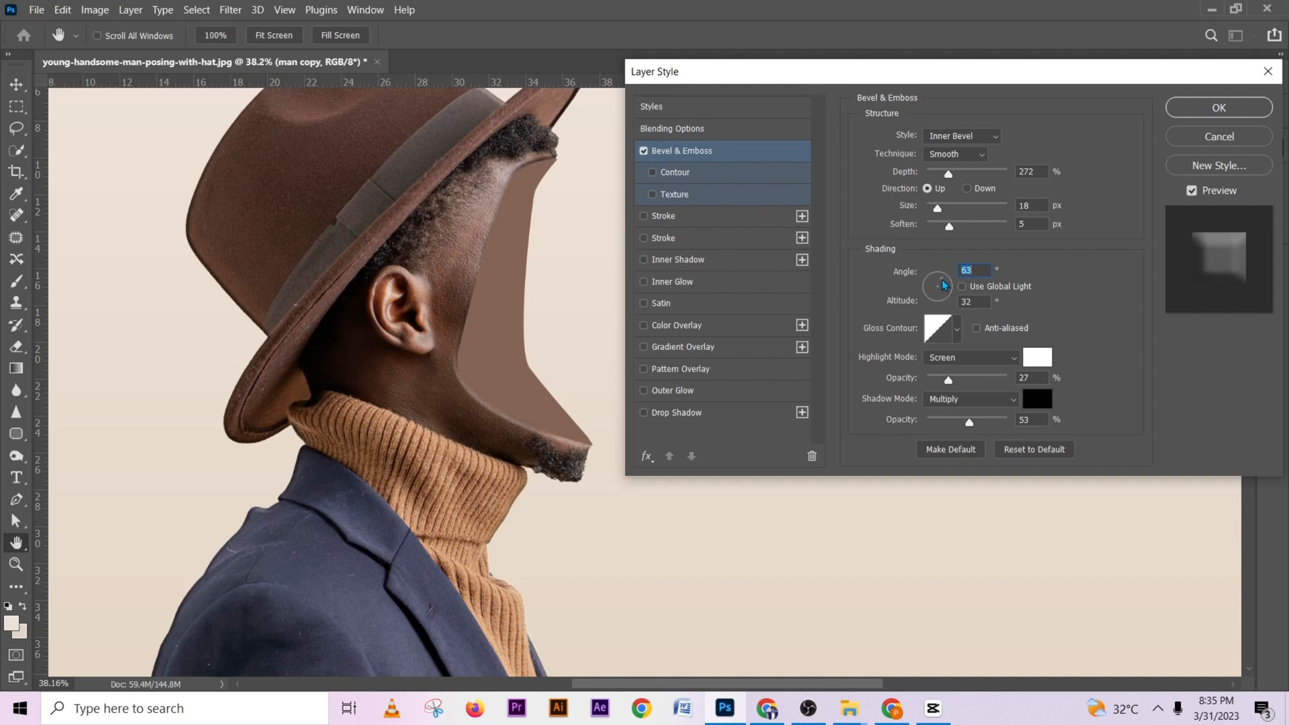
Set the bevel's shadow opacity to 35% and, after trying a size of 38 px, its size to 16 px
click(949, 423)
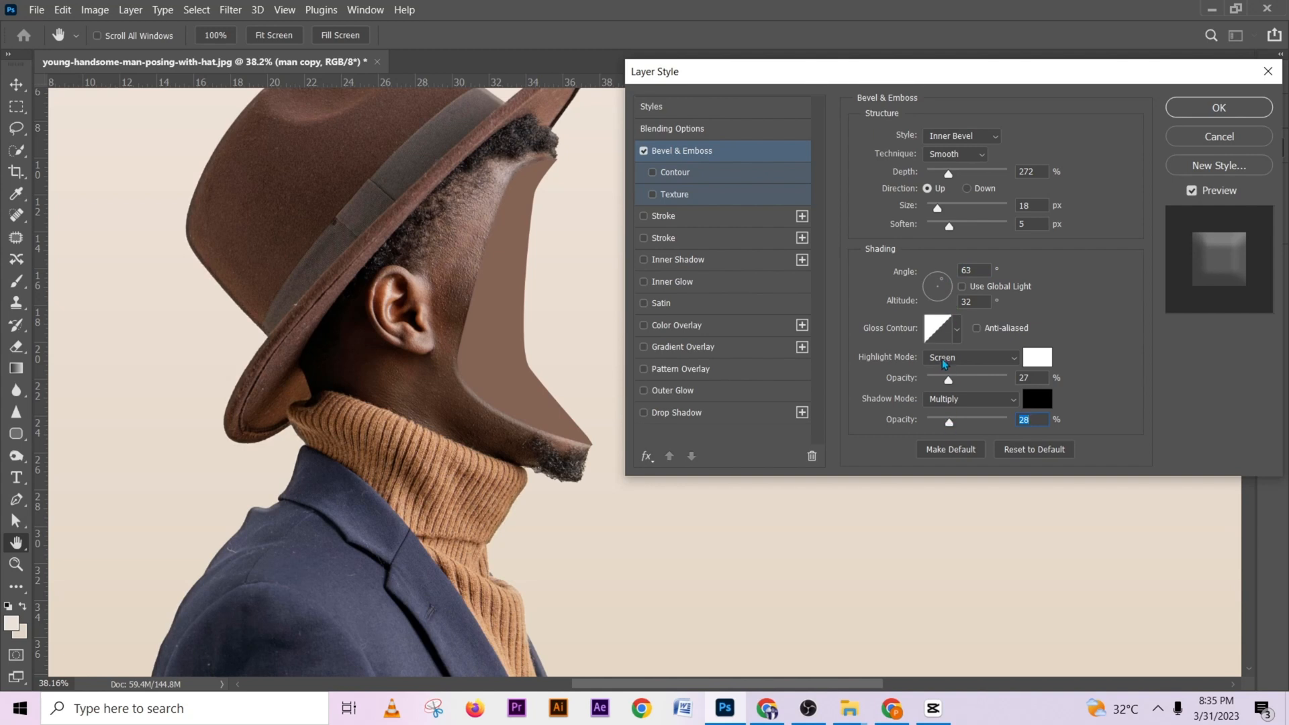
click(955, 421)
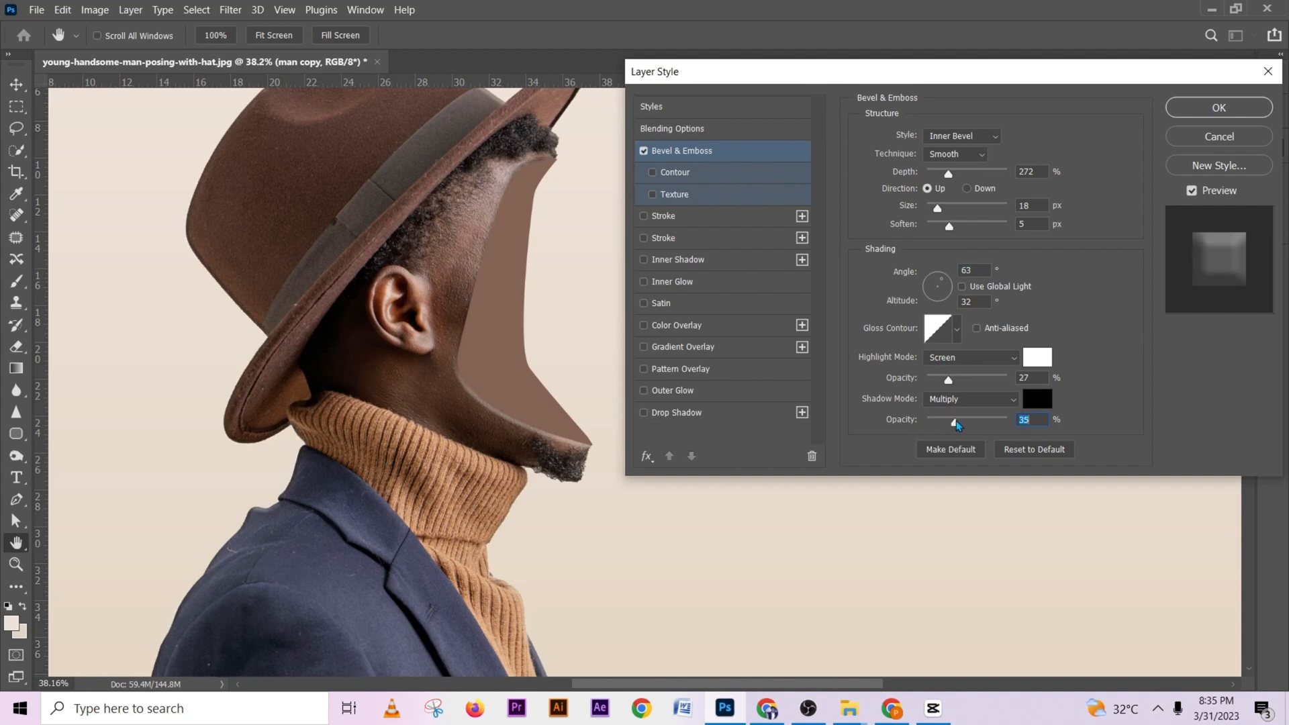
click(939, 209)
drag(945, 211, 949, 209)
click(938, 209)
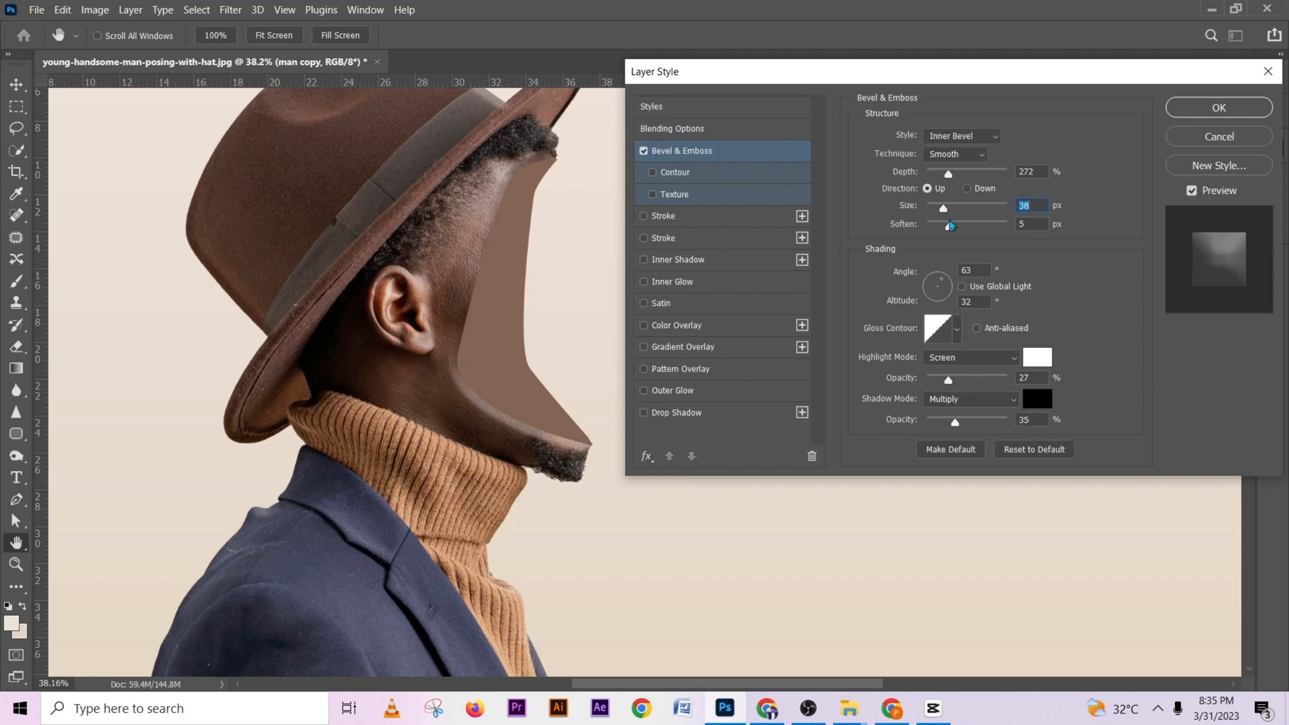
click(936, 208)
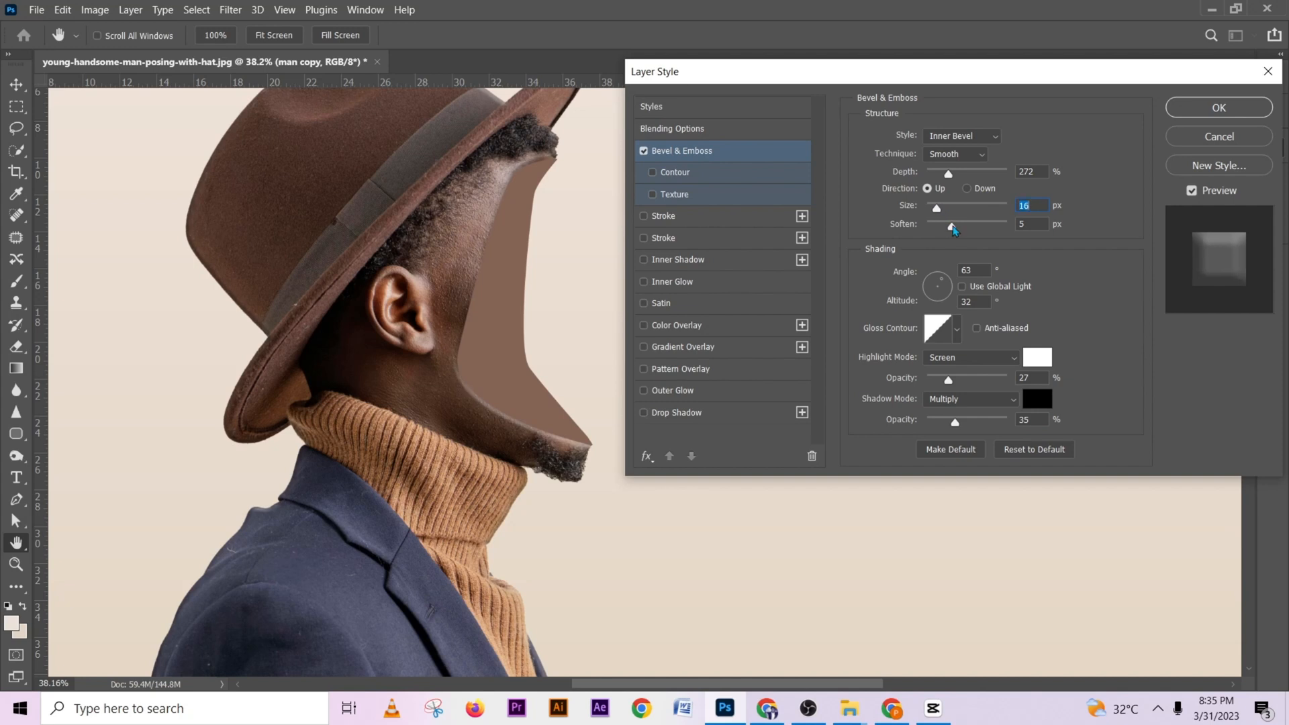
click(949, 229)
Set the bevel's angle to 18° and altitude to 0°, with depth 407%, soften 7 px and size 21 px
drag(947, 285, 953, 289)
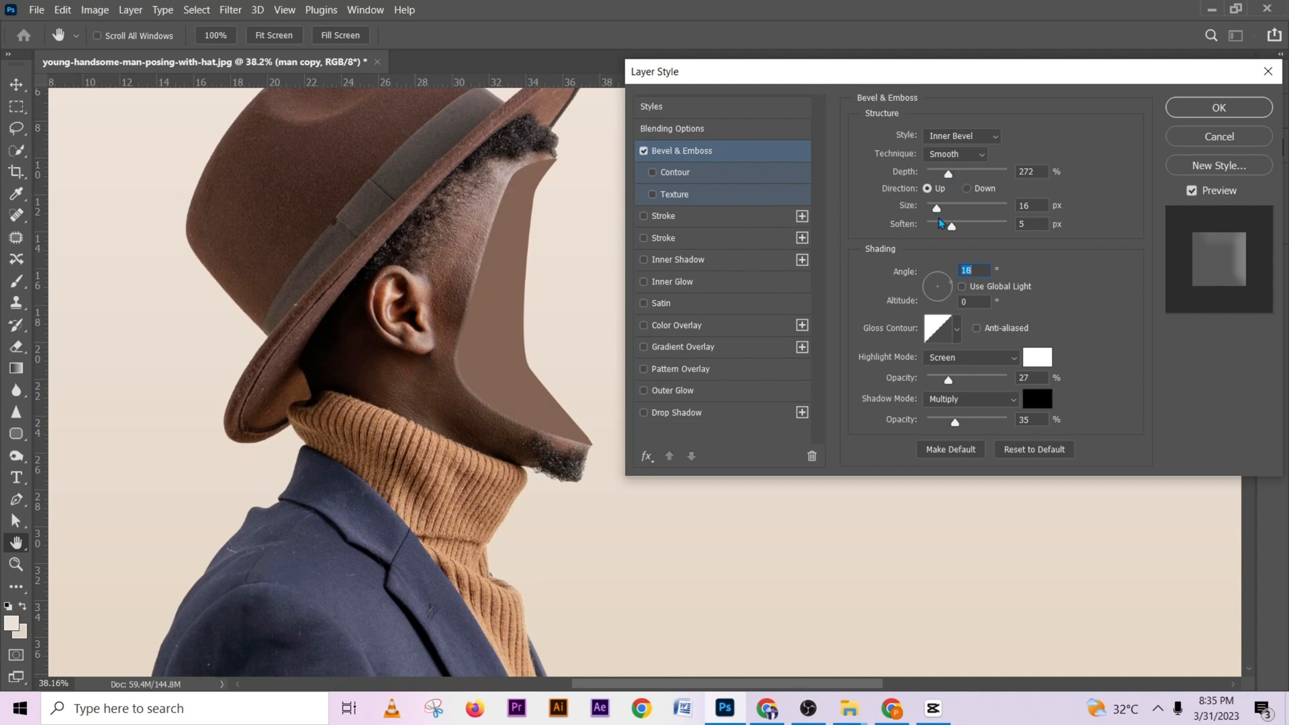
drag(948, 174, 958, 176)
drag(951, 226, 961, 228)
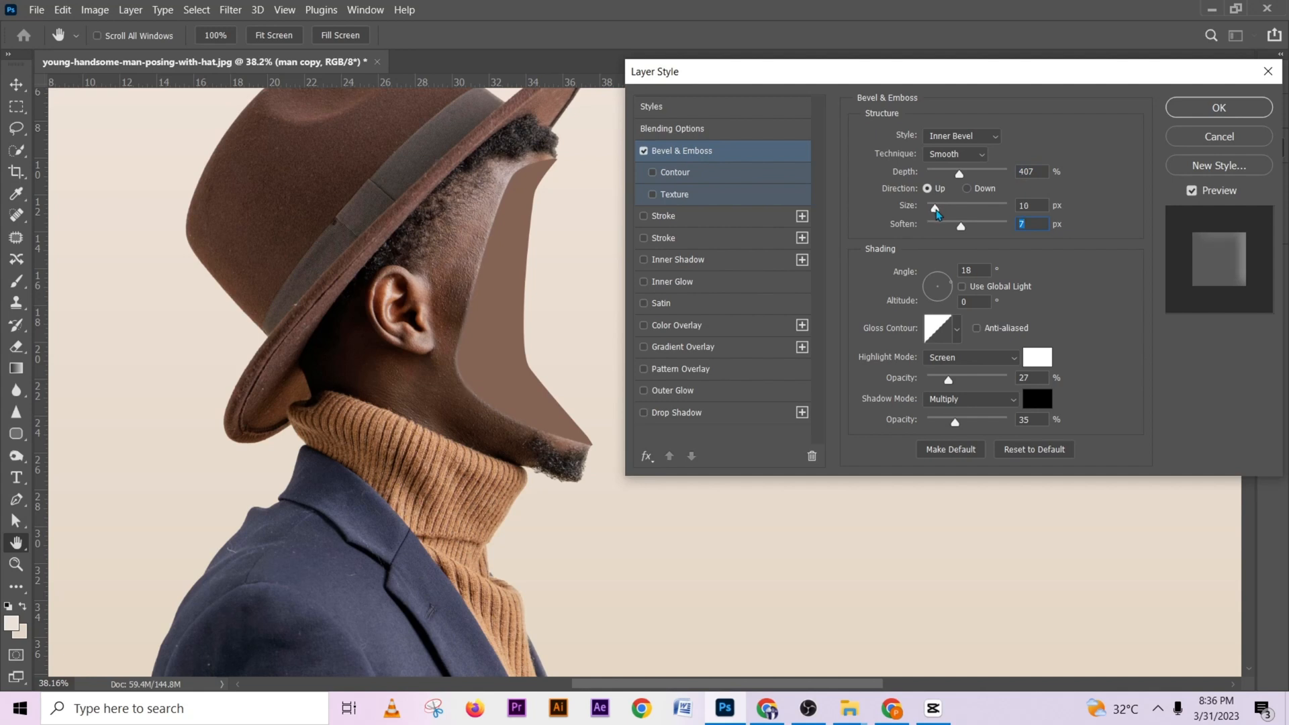
drag(936, 209, 939, 214)
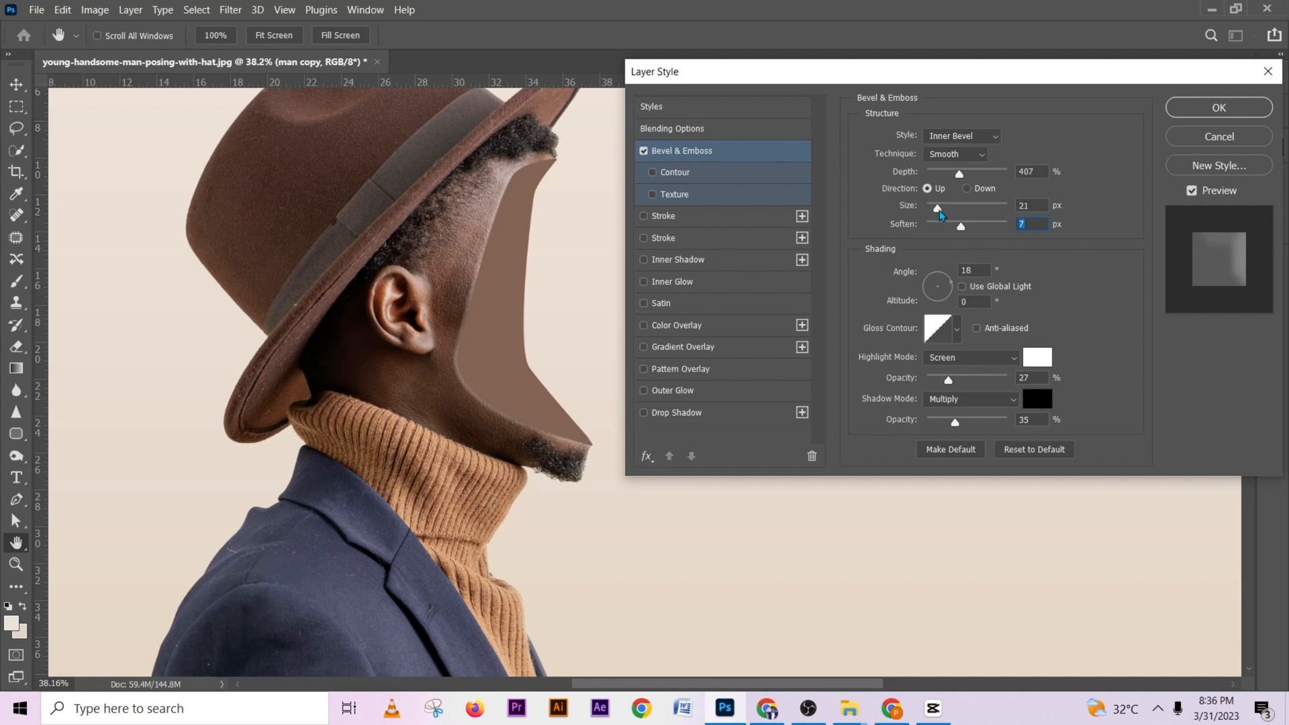
click(939, 214)
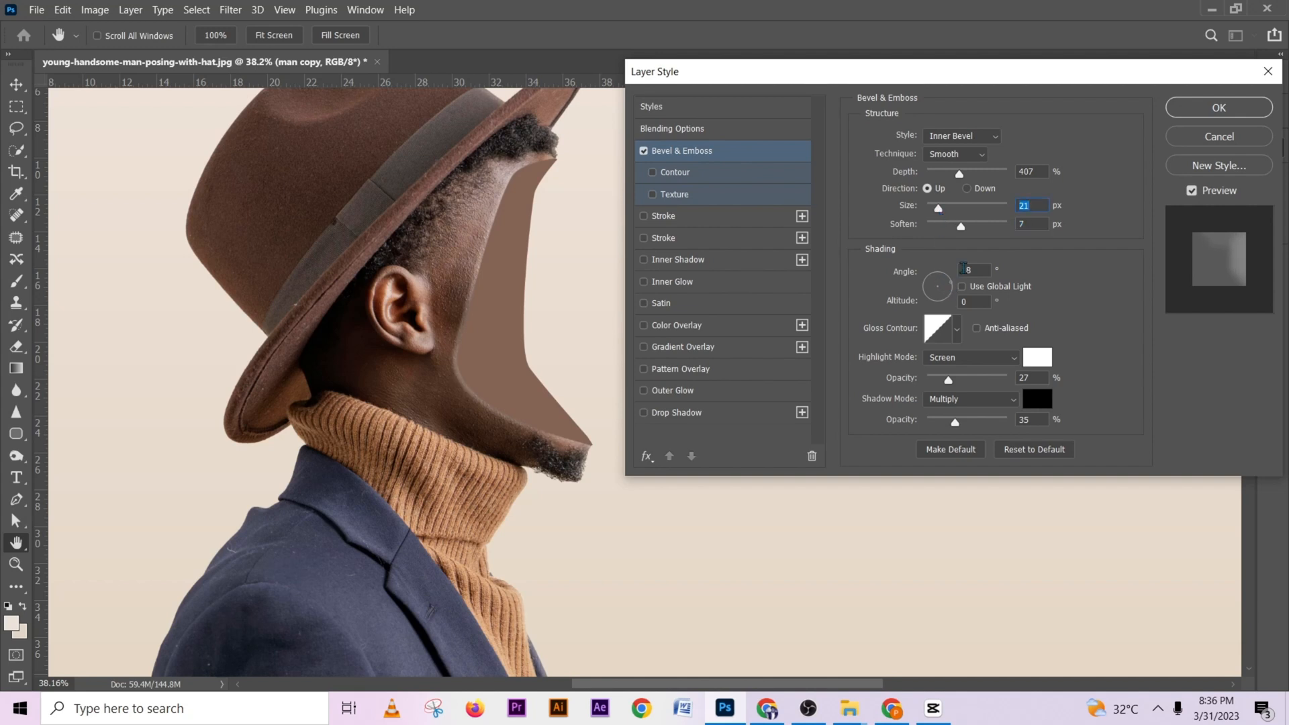
Try a bevel light angle of 27°, and change it to 55° with an altitude of 16°
key(Tab)
key(Tab)
text(20)
key(BackSpace)
text(7)
key(Return)
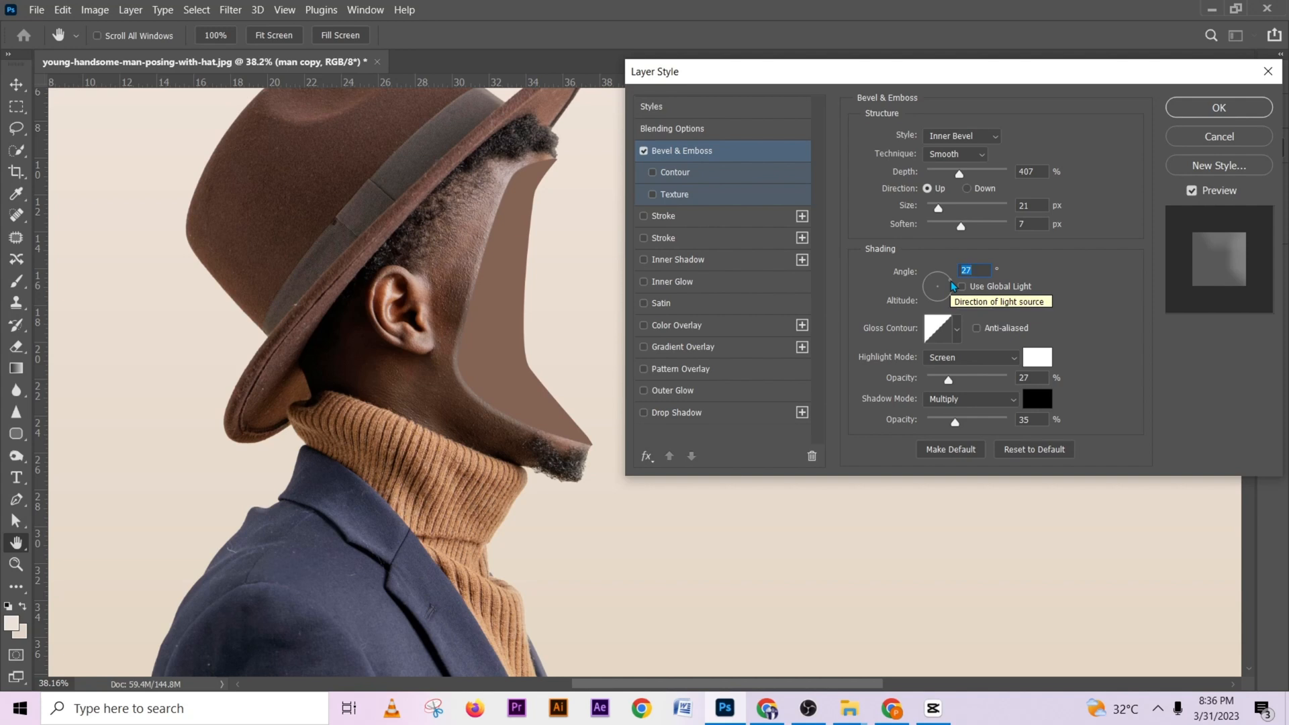
click(945, 277)
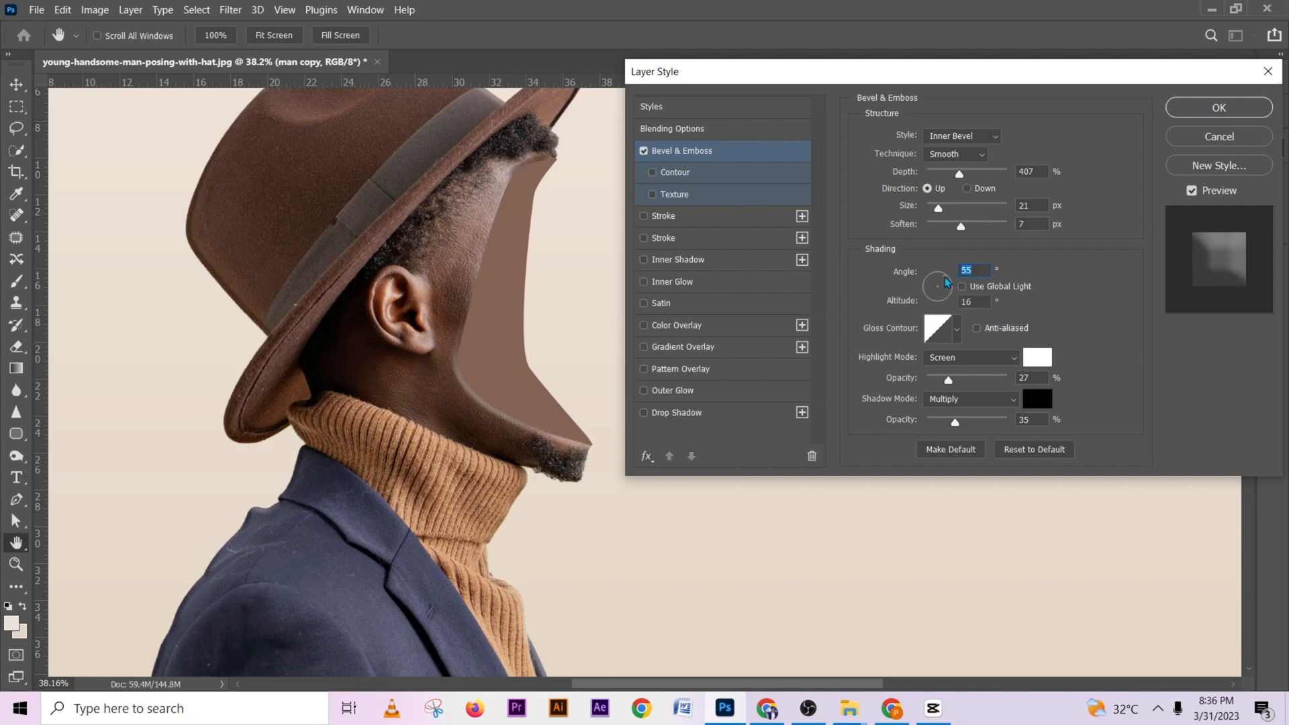
Set both the shadow opacity and the highlight opacity of the bevel to 46%
click(980, 421)
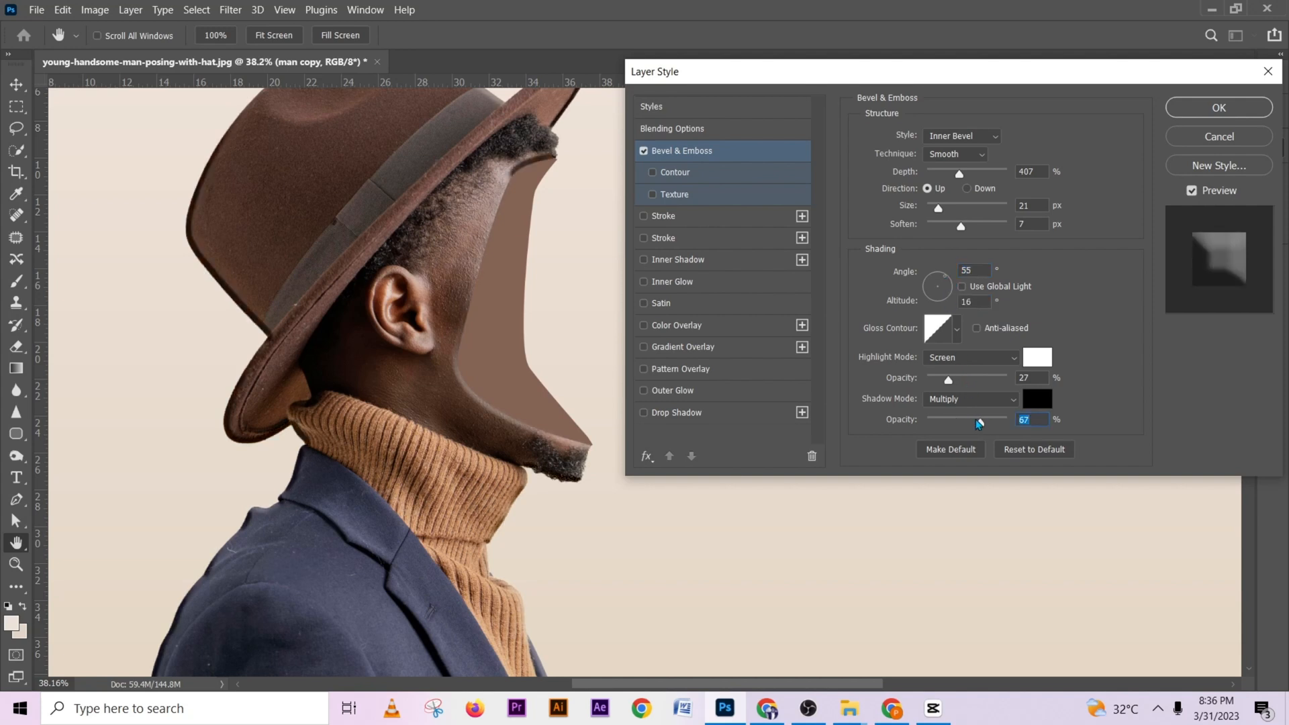
drag(981, 422, 964, 423)
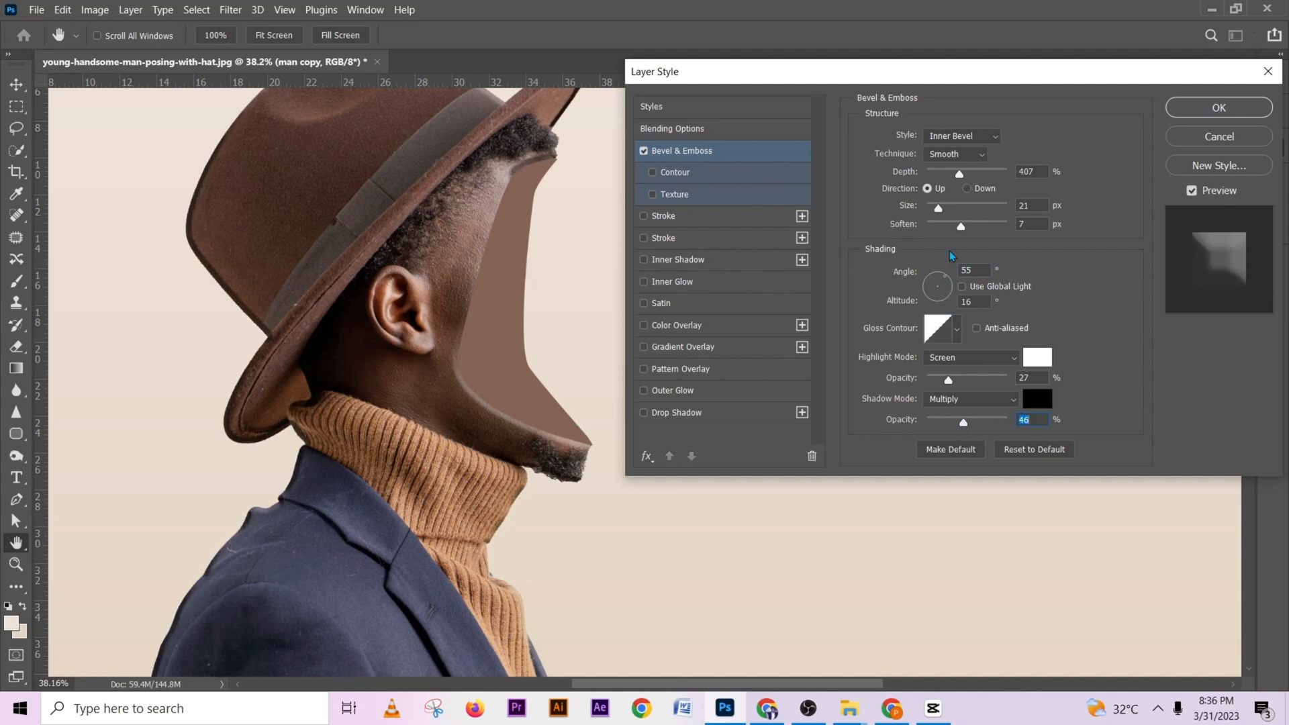
click(964, 379)
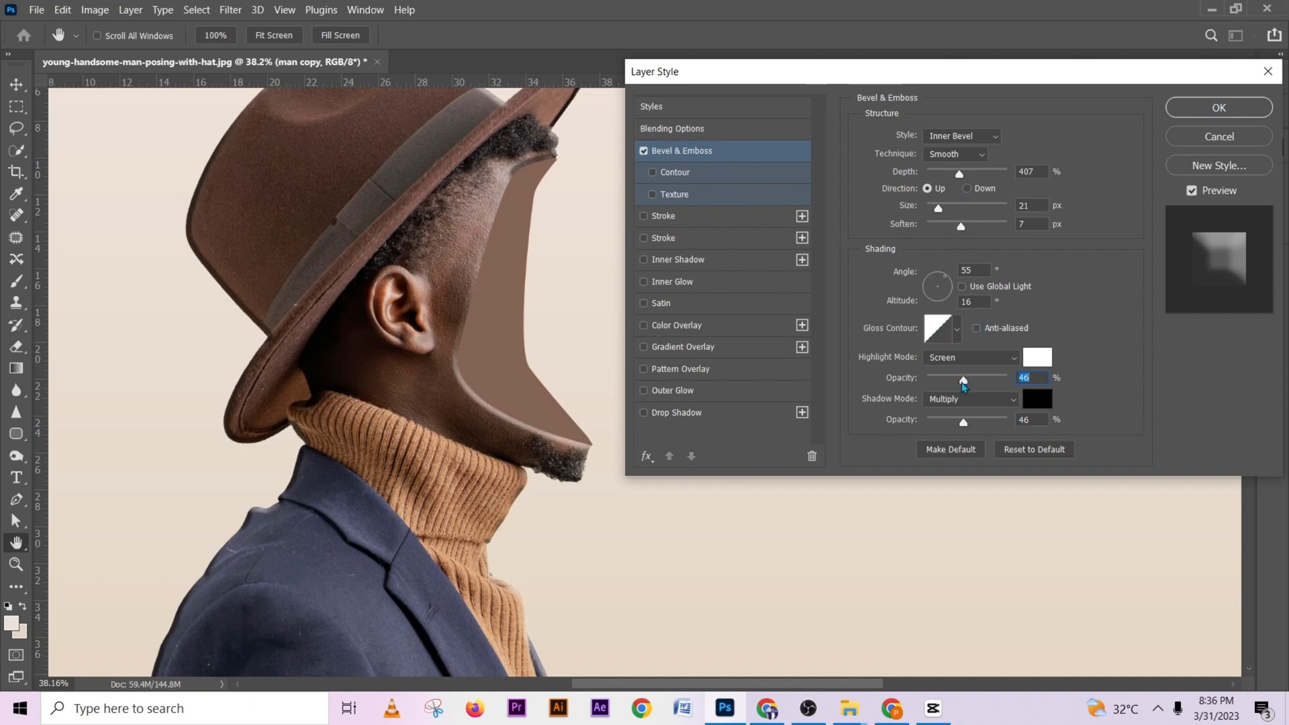
Try a bevel size of 73 px, set the angle to 45° with altitude 0°, and apply the effect at size 18 px
click(954, 208)
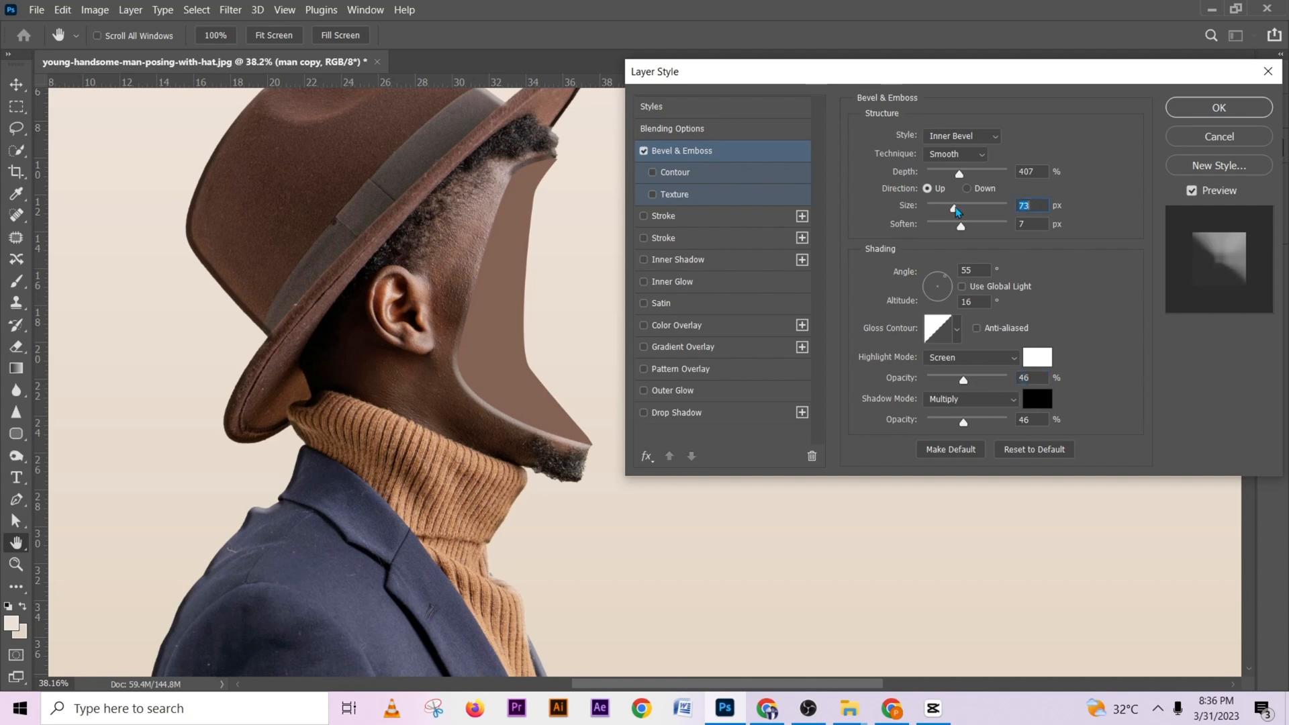
click(947, 277)
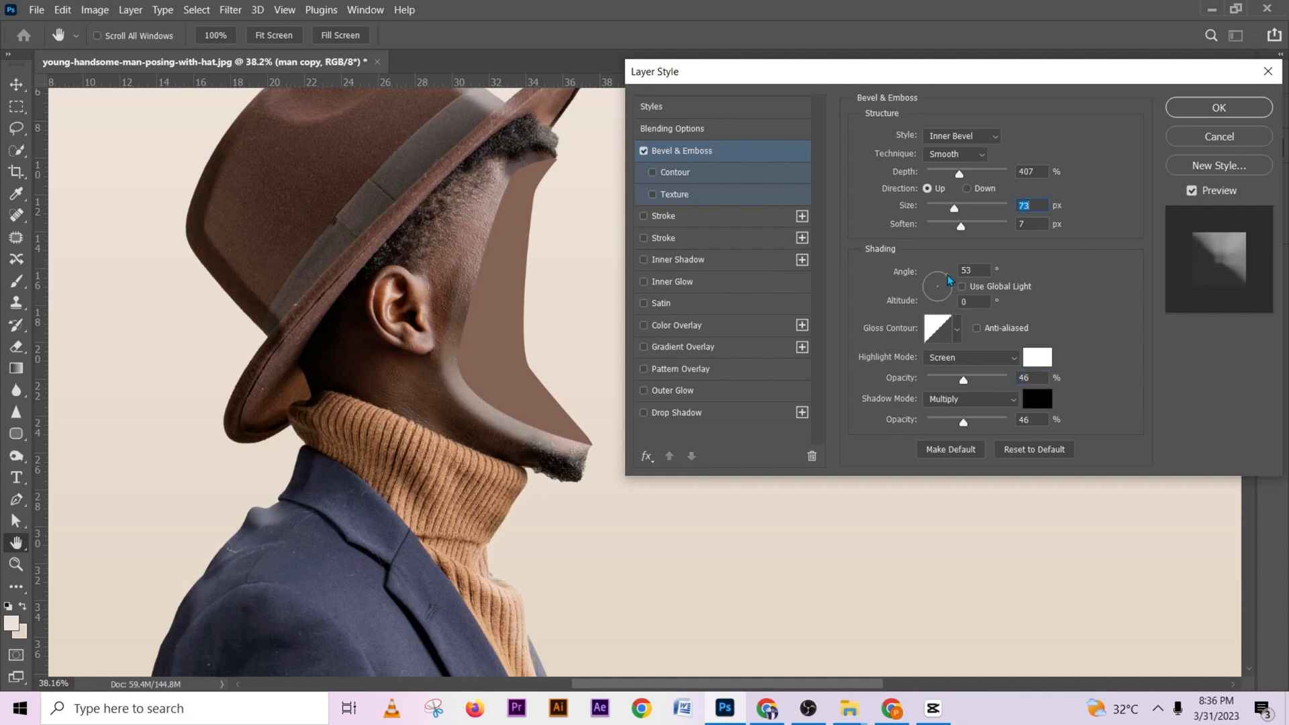
click(936, 209)
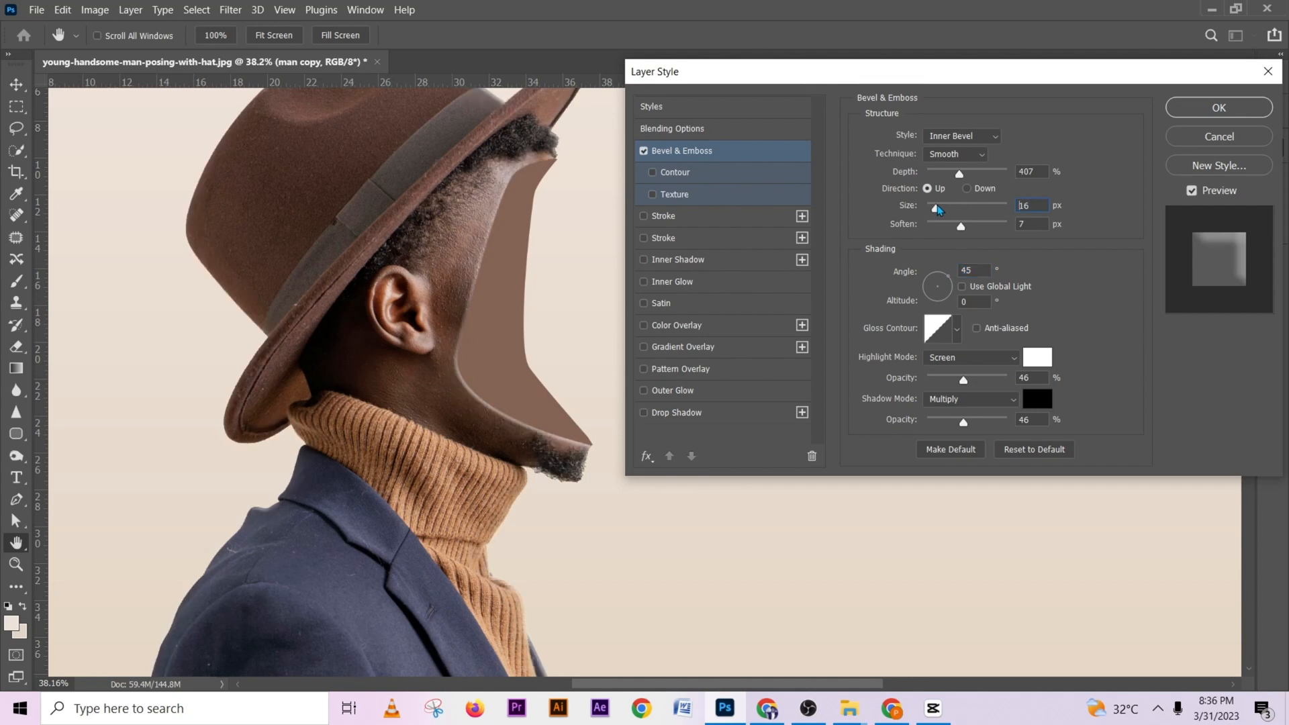
drag(938, 209, 940, 210)
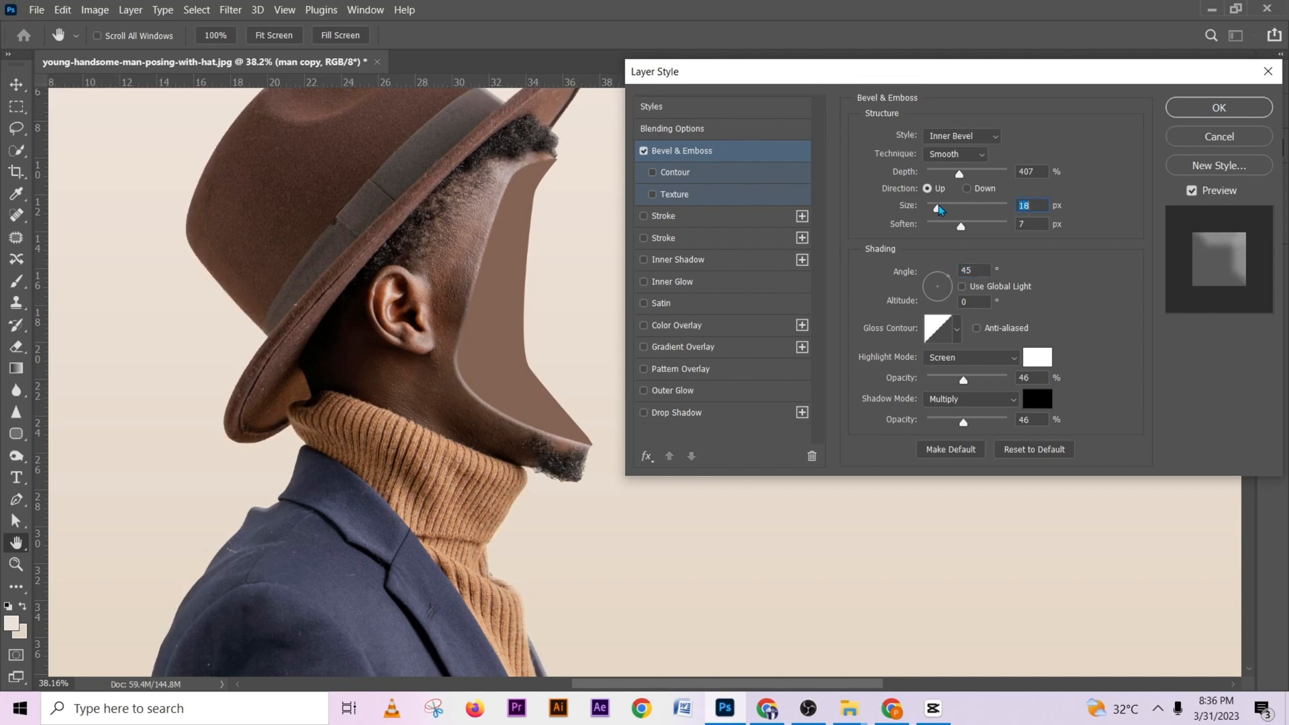
click(1218, 107)
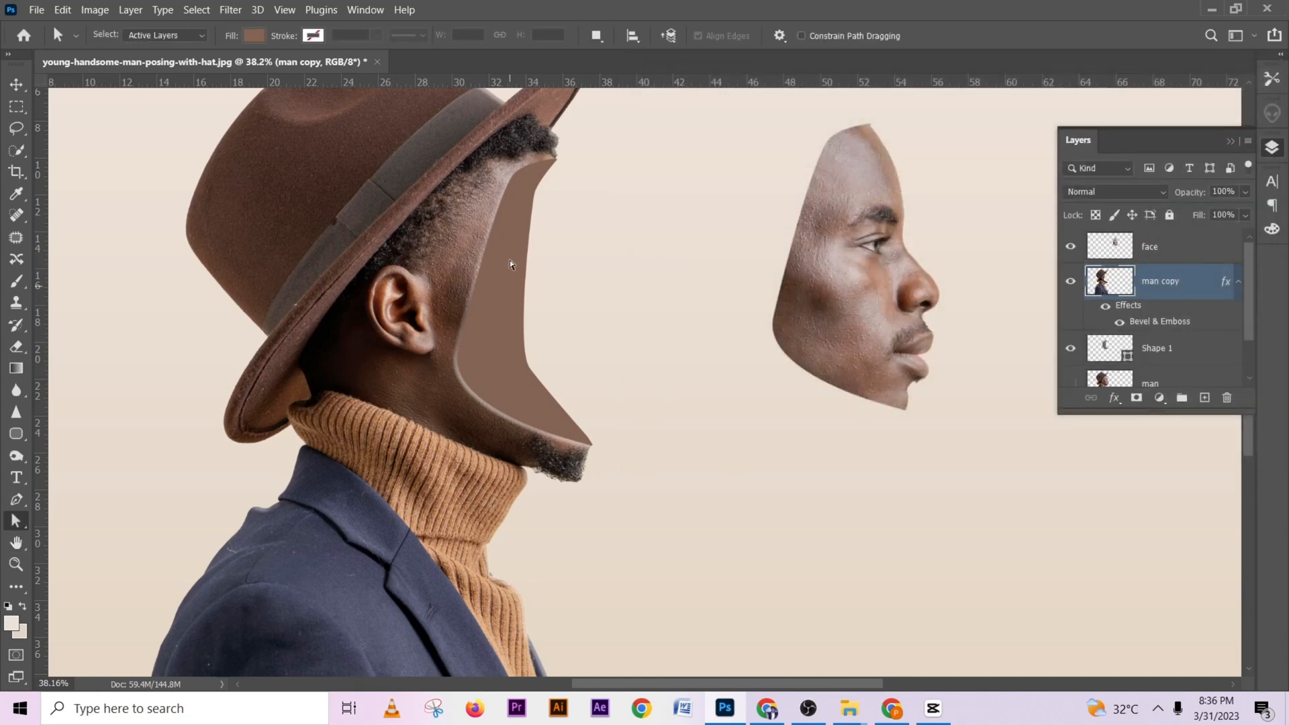
click(1211, 357)
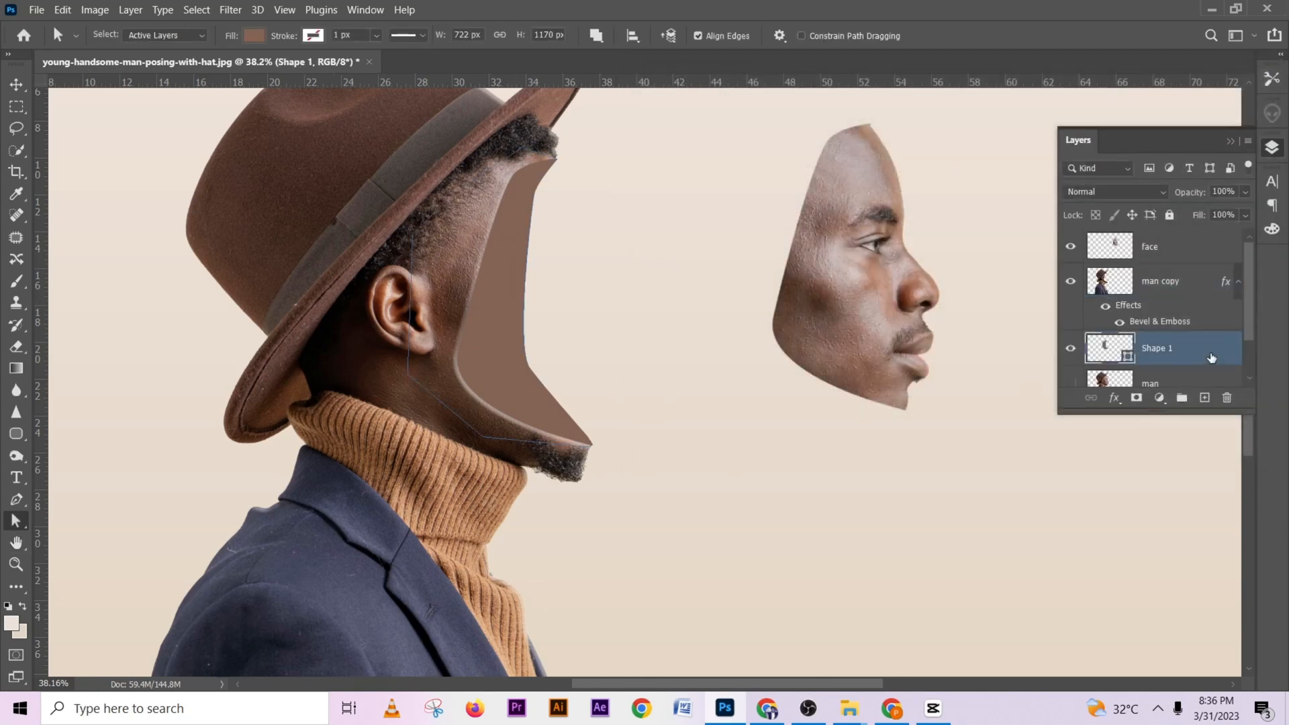
double_click(1228, 356)
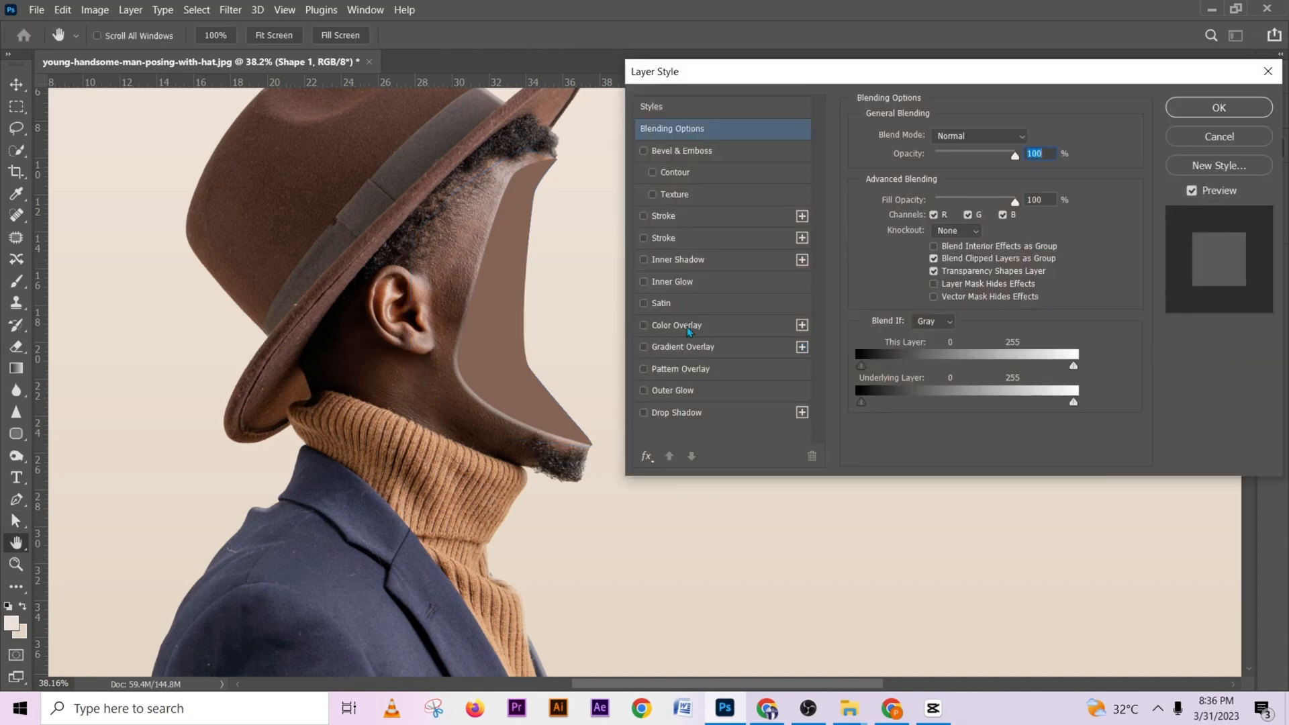
drag(461, 336, 455, 409)
scroll(475, 296, down, 3)
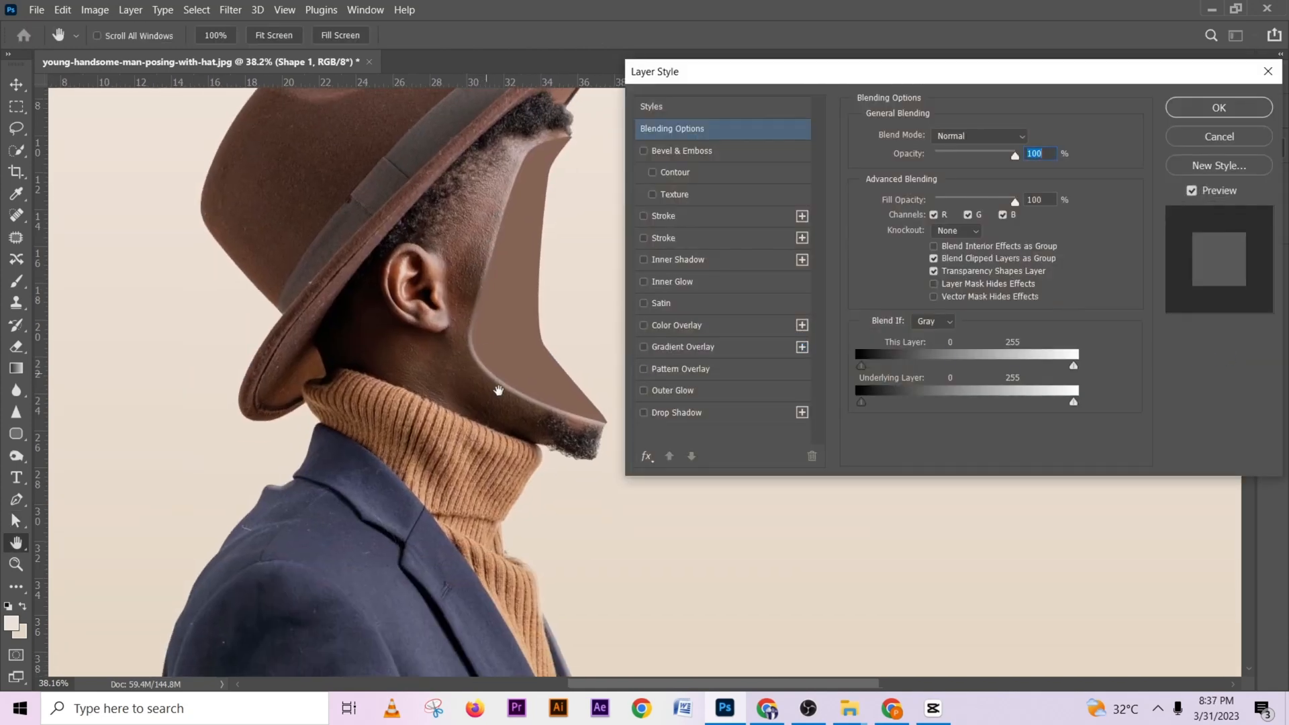
scroll(409, 328, right, 2)
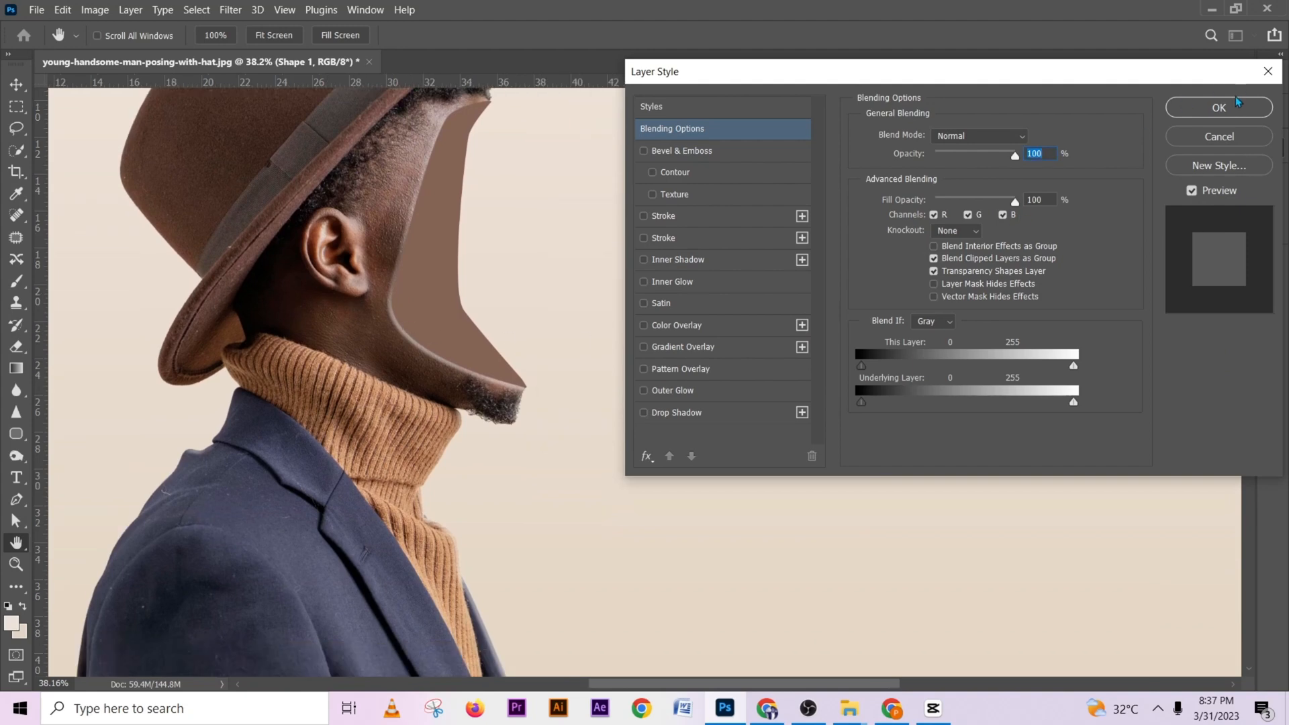
click(1235, 138)
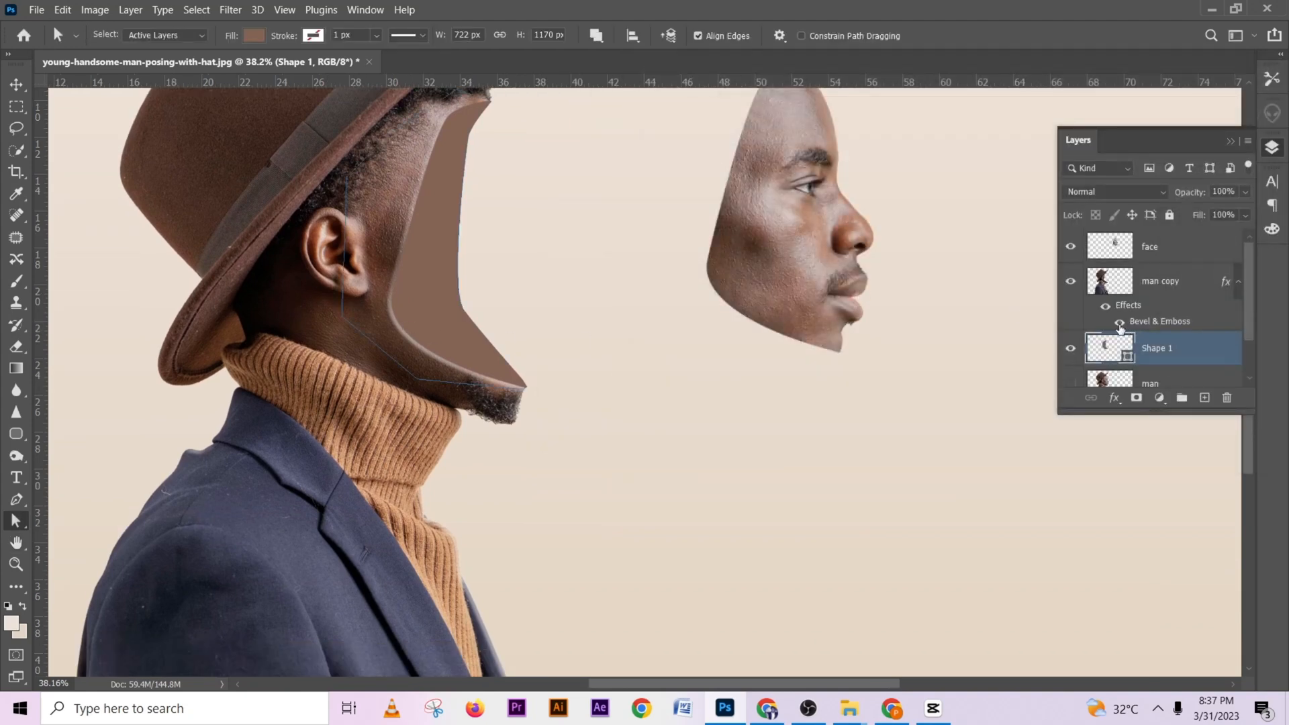
Compare the portrait with the man copy layer's Bevel & Emboss effect hidden and shown
drag(628, 364, 720, 495)
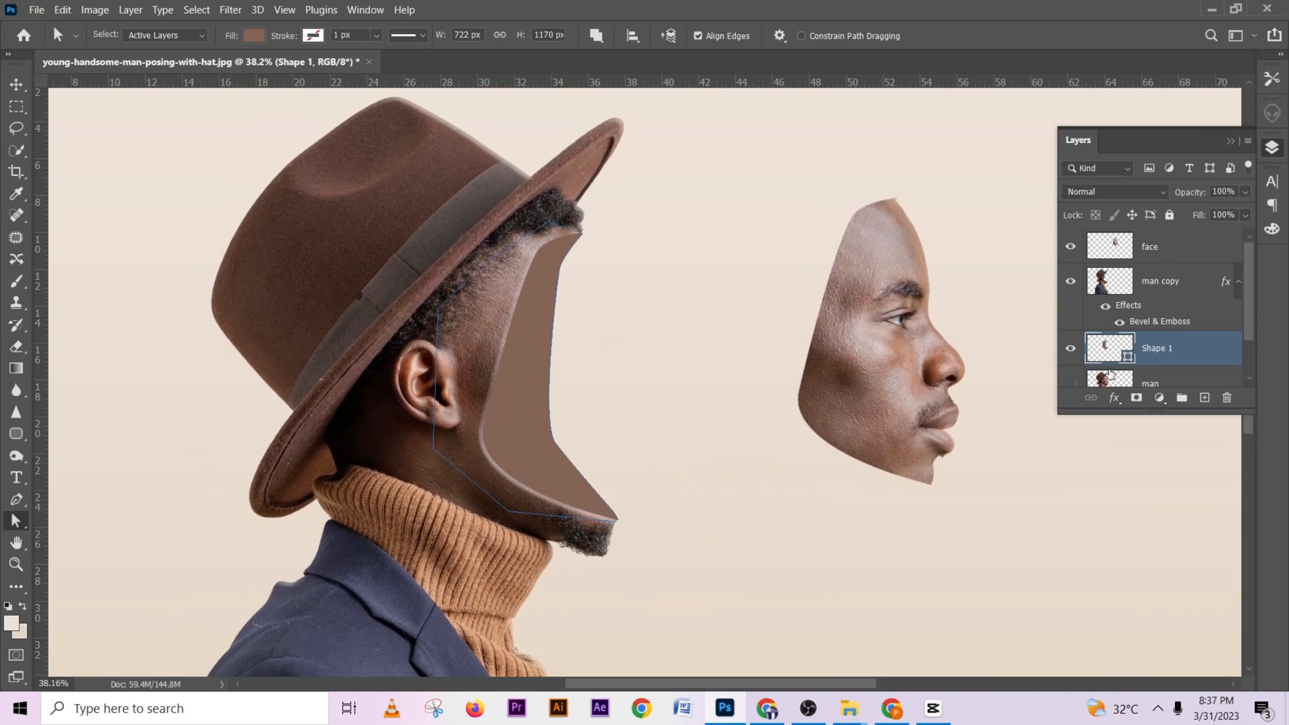
click(1118, 325)
click(1117, 324)
click(1118, 325)
Convert the man copy layer's Bevel & Emboss effect into separate highlight and shadow layers
click(1203, 281)
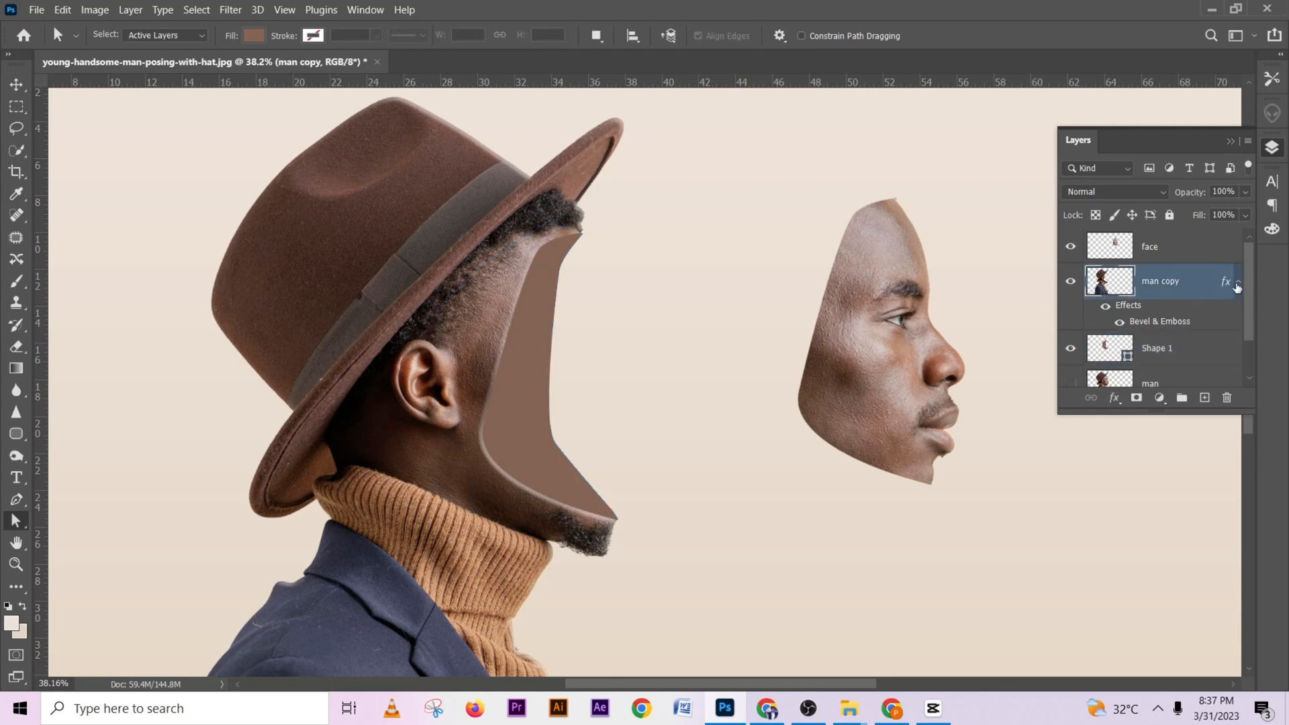
right_click(1228, 285)
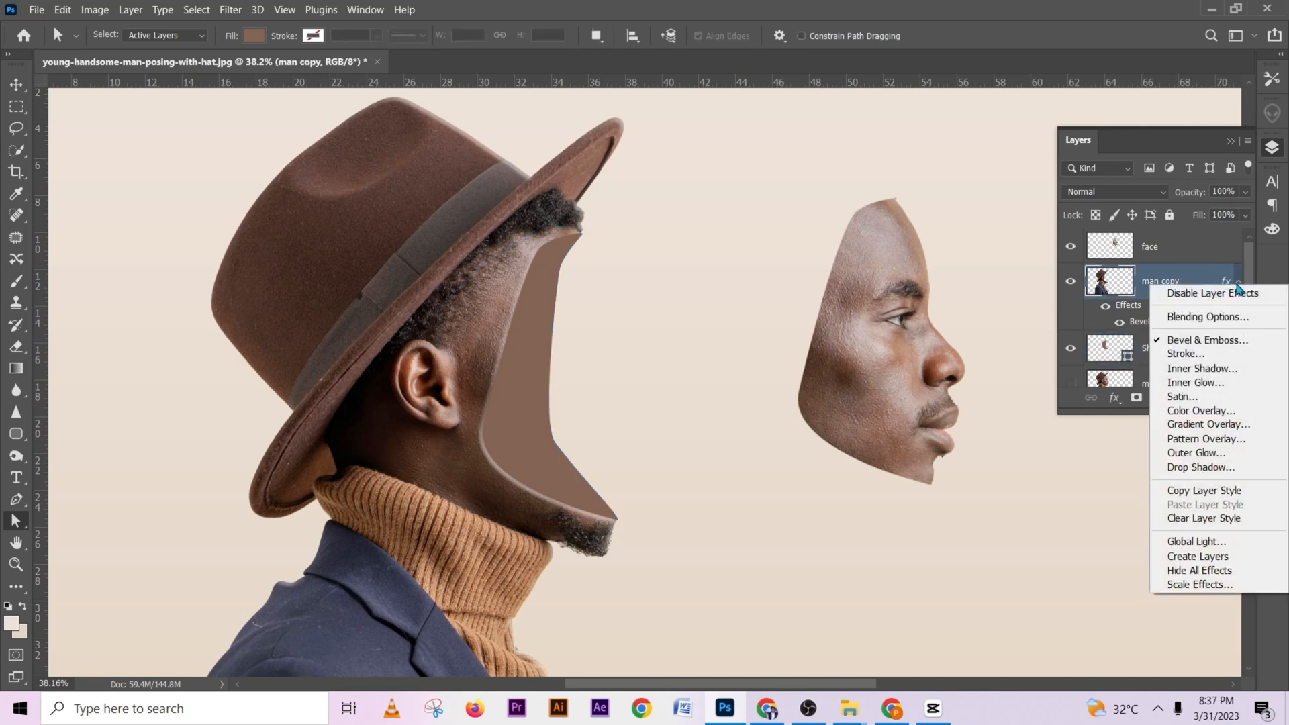
click(1217, 558)
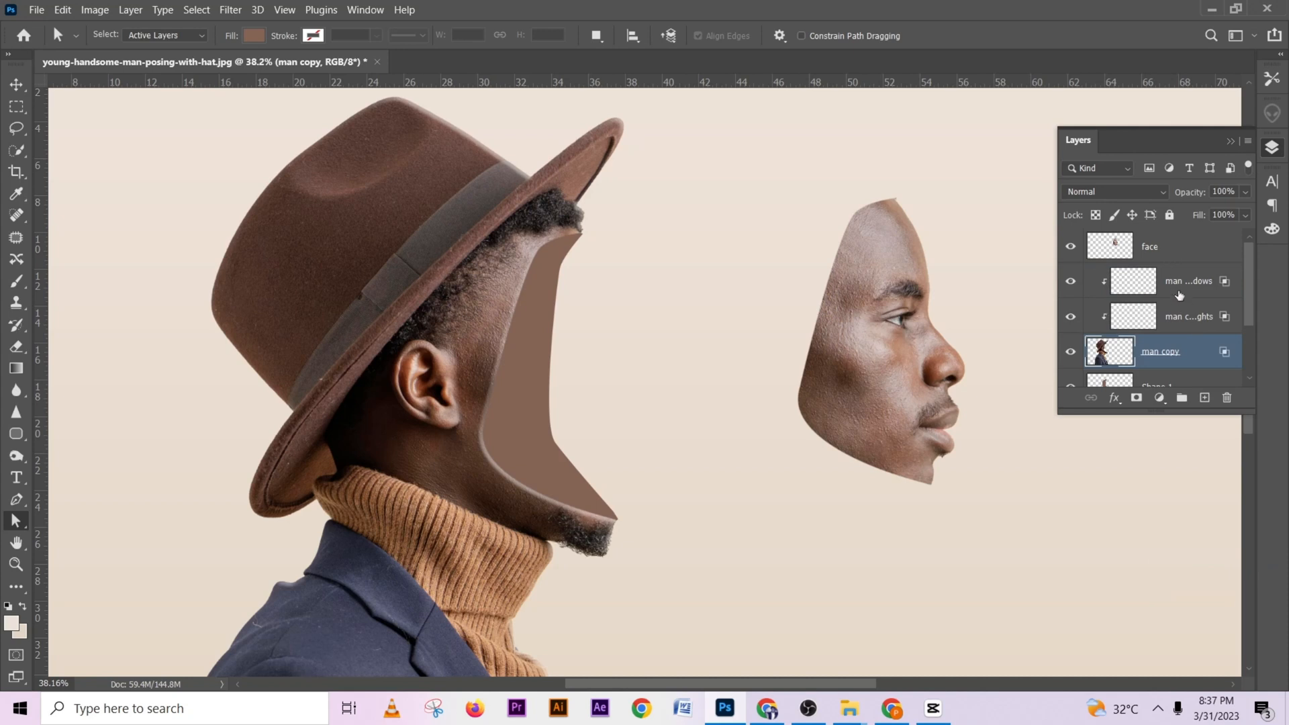
Erase the bevel shadow around the man's outer silhouette on the man copy's Inner Bevel Shadows layer with the Eraser tool
click(15, 351)
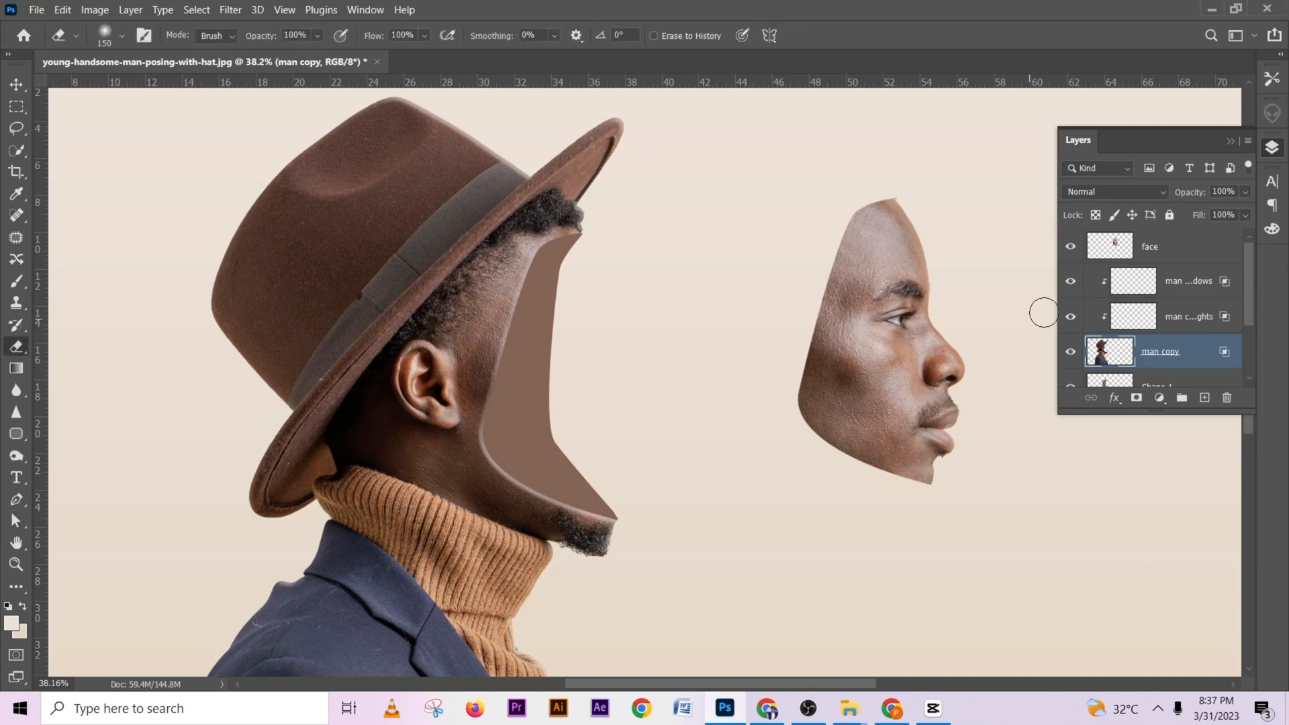
click(1195, 295)
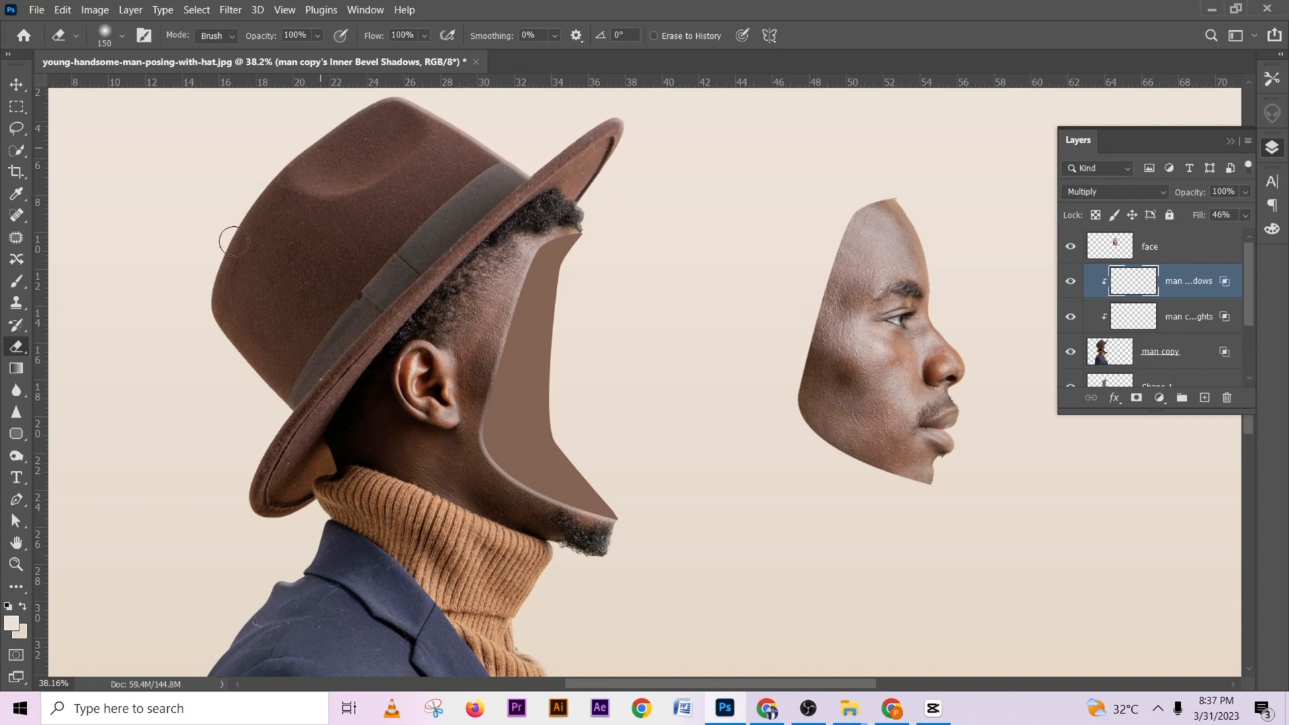
drag(334, 366, 461, 141)
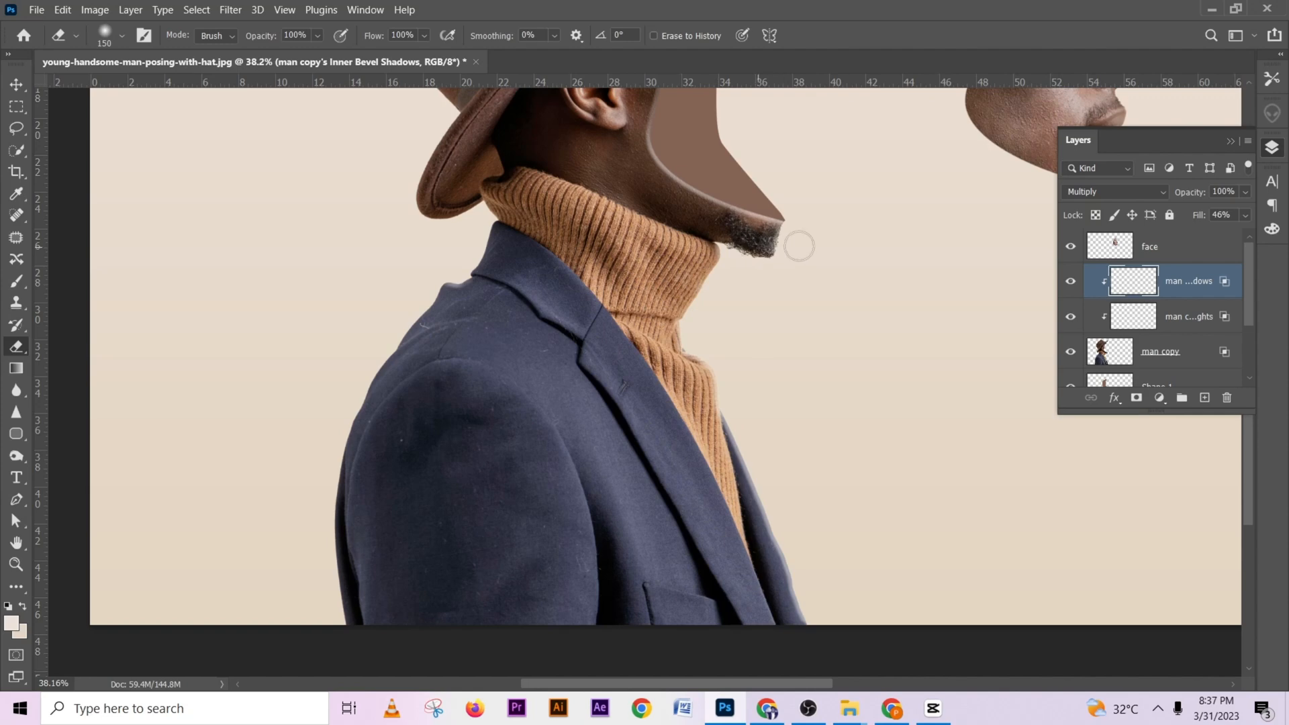
Erase the bevel highlight along the outer edges of the hat, chin and jacket on the man copy's Inner Bevel Highlights layer
click(1176, 320)
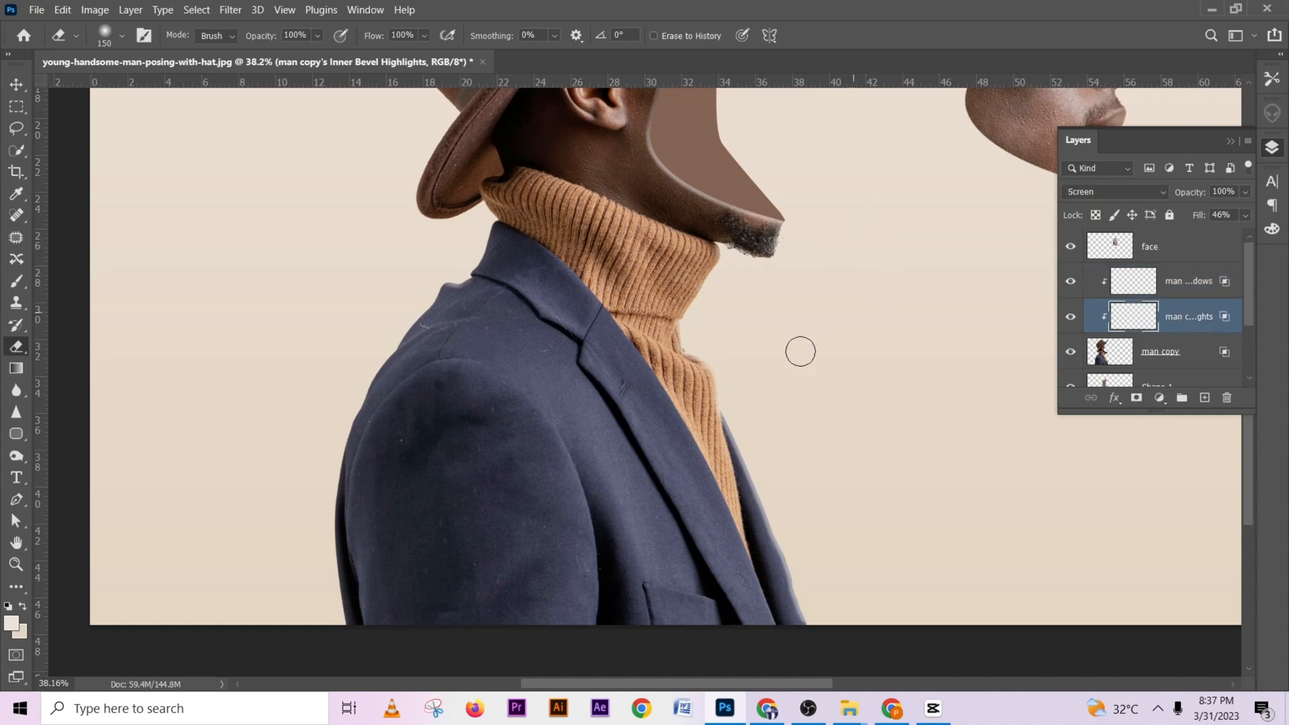
scroll(799, 351, up, 5)
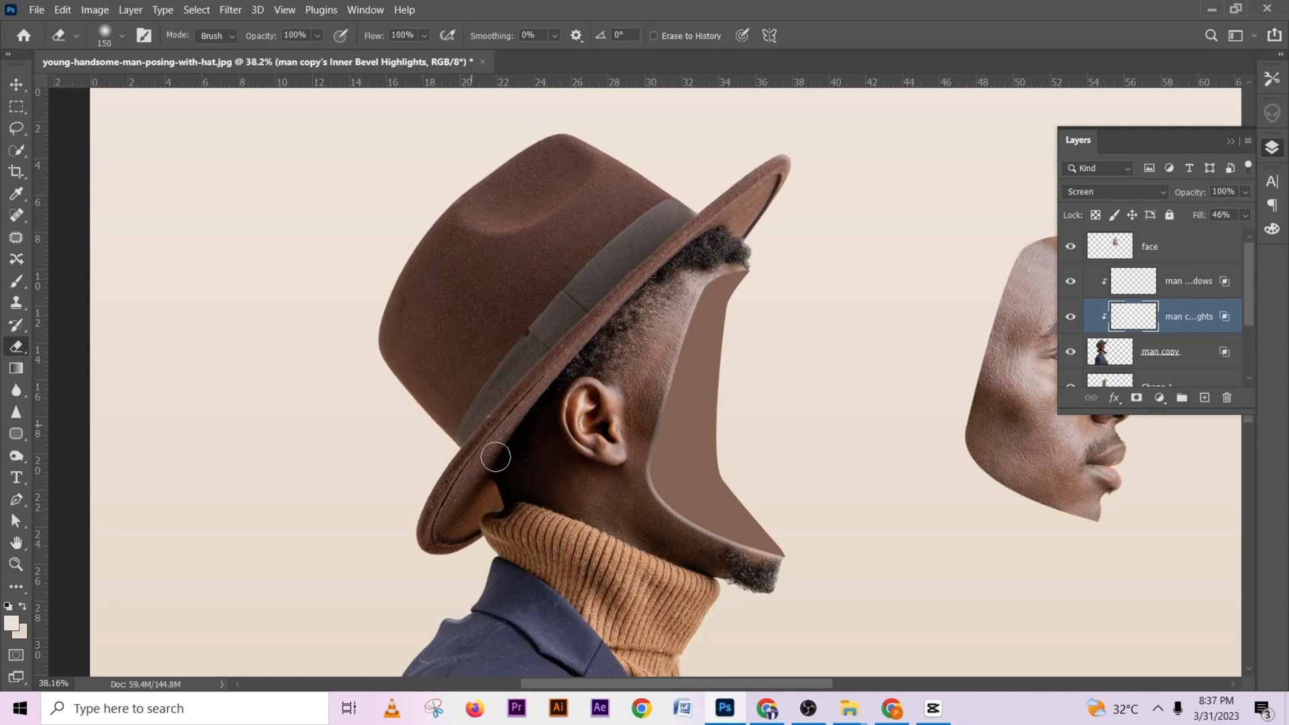
drag(527, 489, 457, 204)
drag(651, 484, 531, 255)
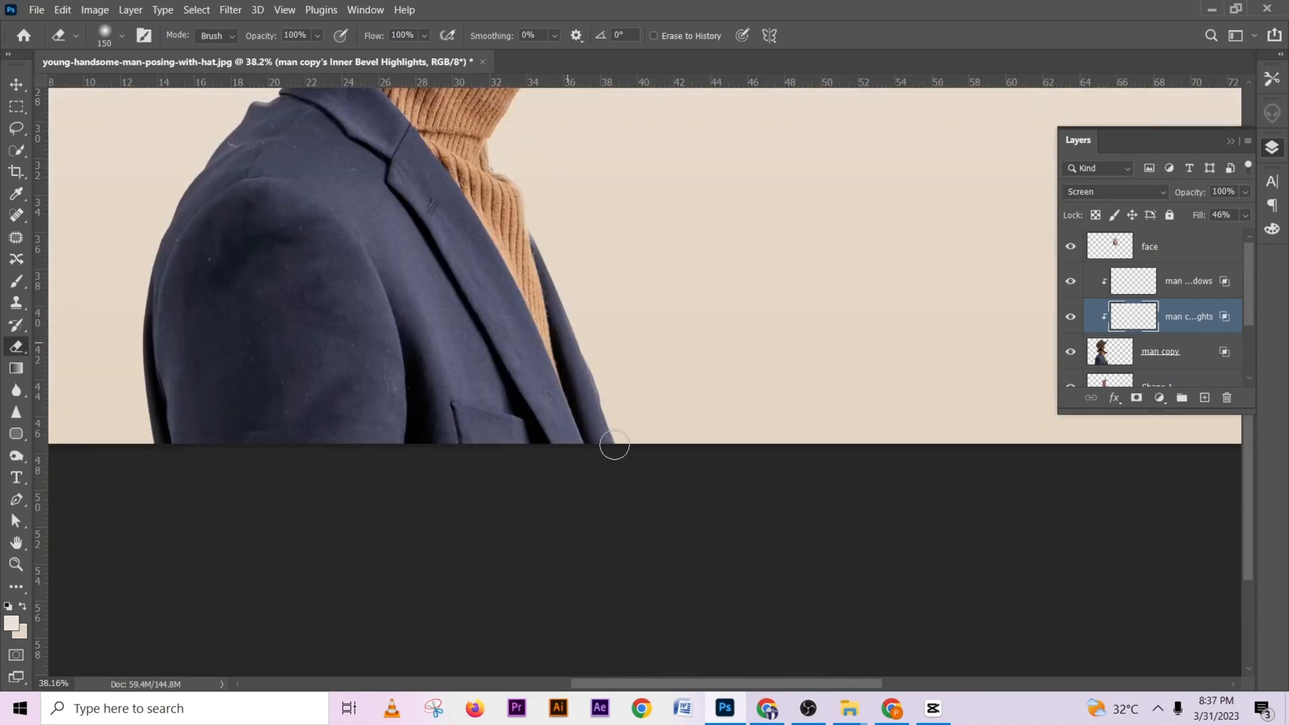
drag(499, 161, 513, 314)
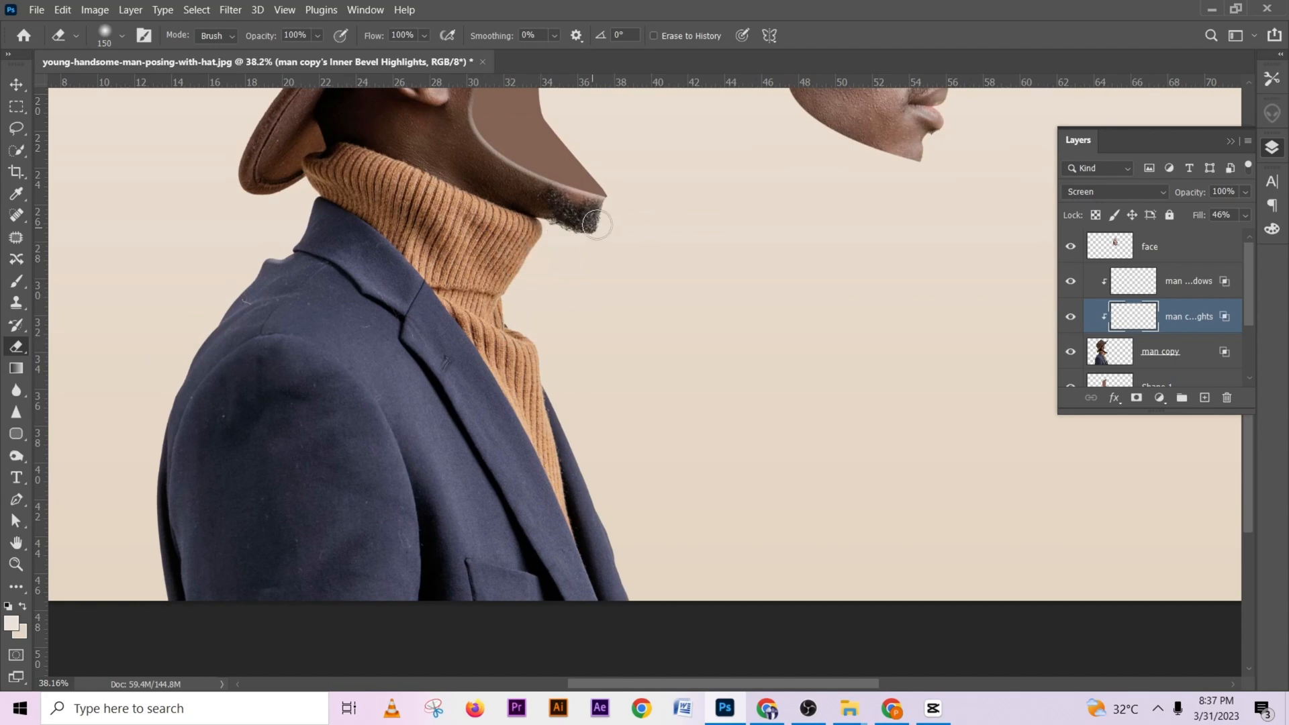
drag(404, 245, 500, 293)
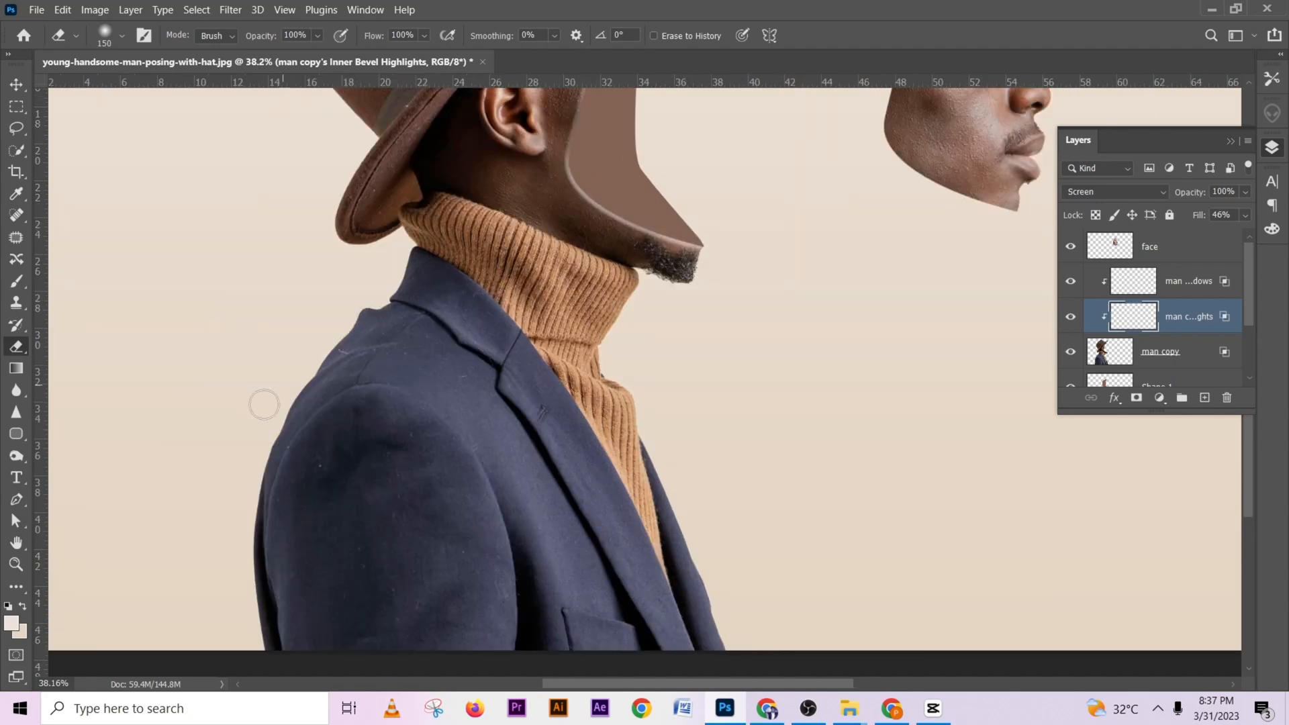
drag(349, 421, 350, 482)
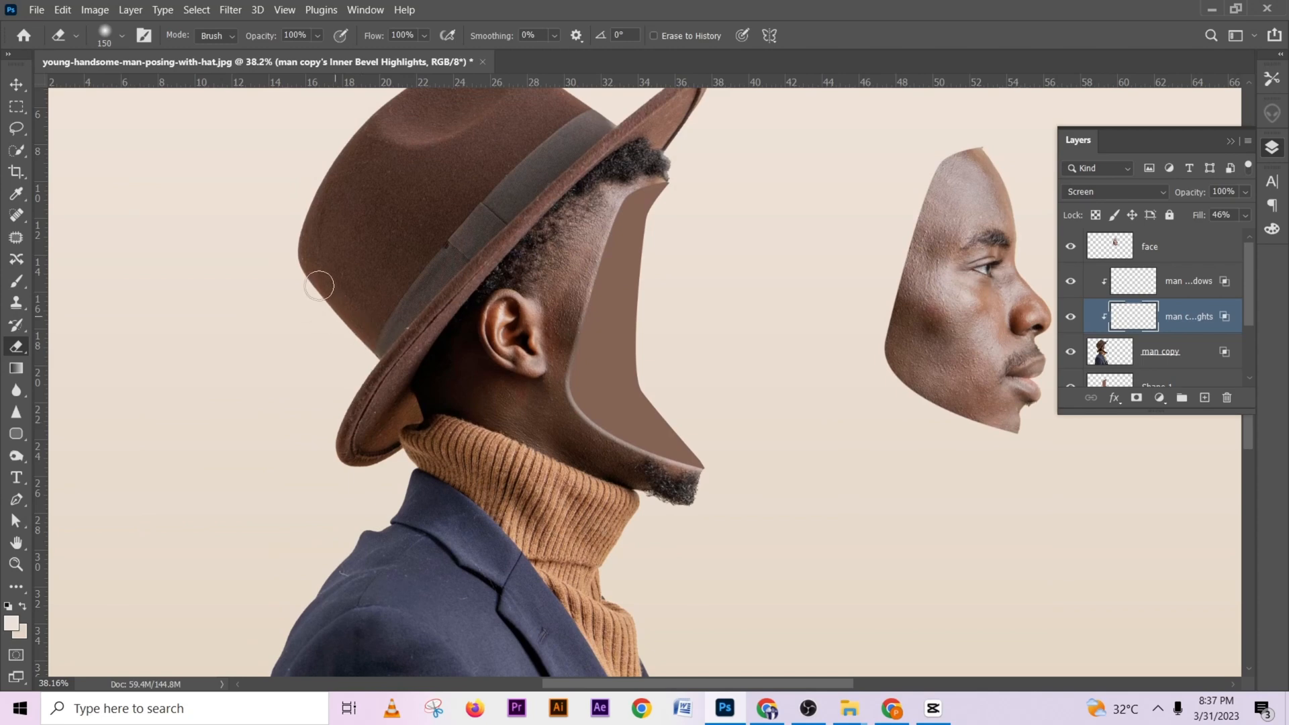
drag(322, 180, 327, 287)
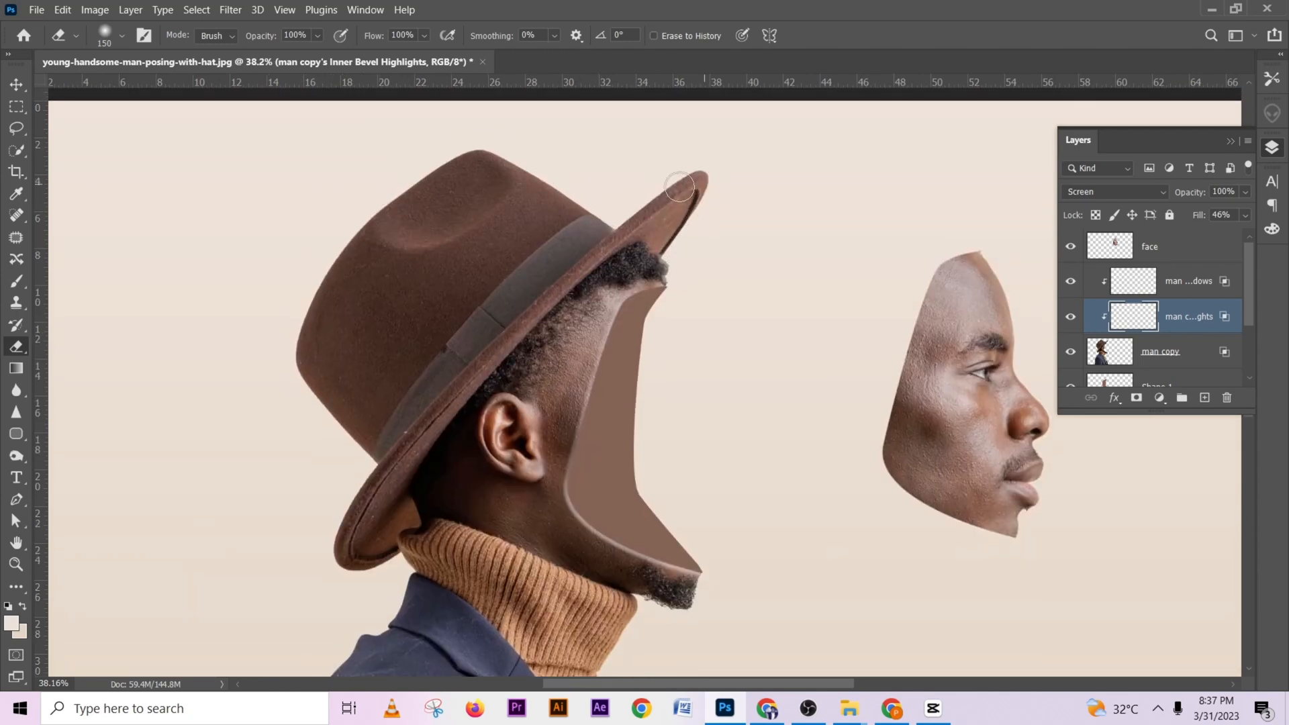
Apply an Inner Bevel effect to the Shape 1 layer with the angle set to 28°
scroll(1199, 357, down, 1)
click(1210, 359)
double_click(1210, 360)
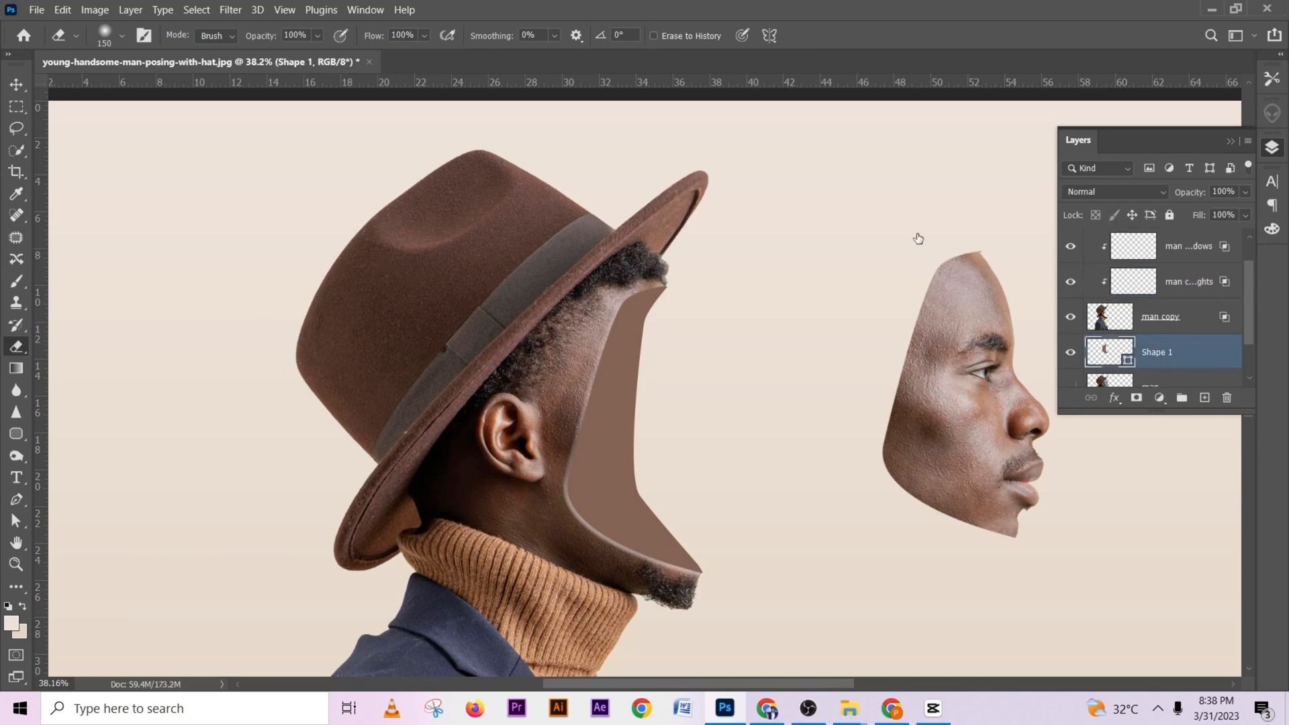
click(705, 158)
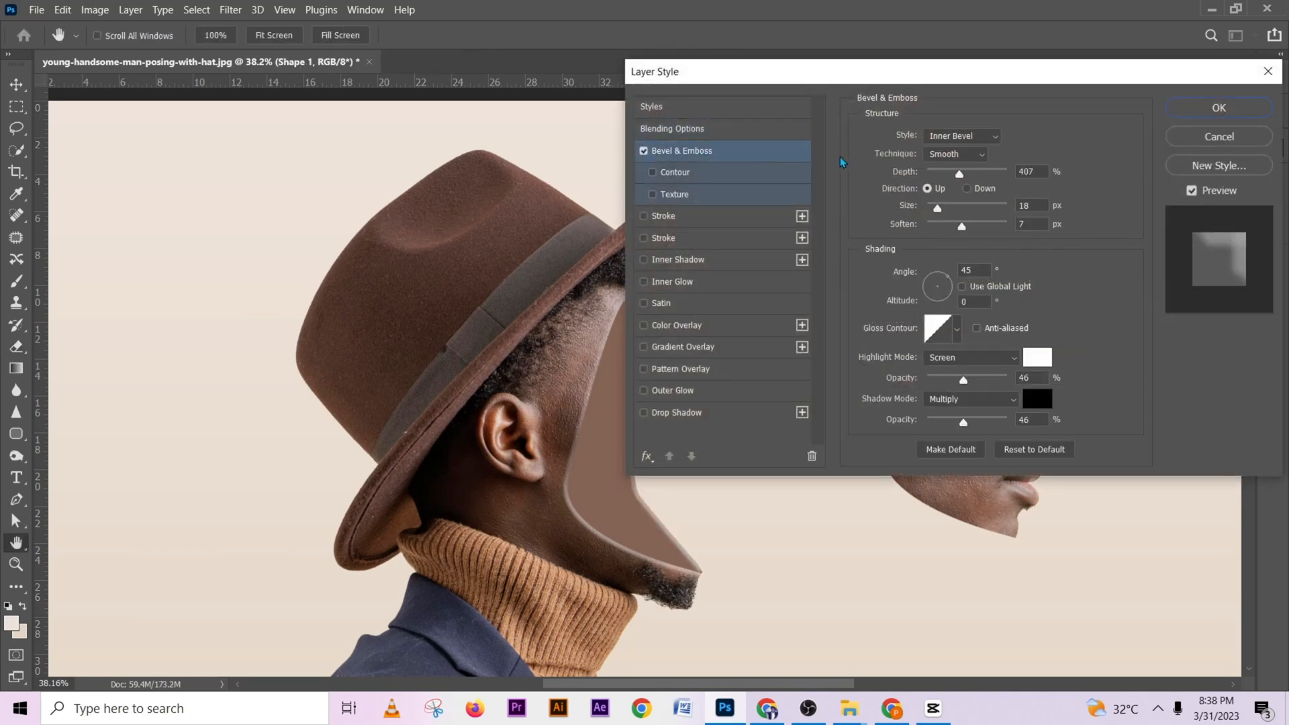
drag(789, 82, 914, 81)
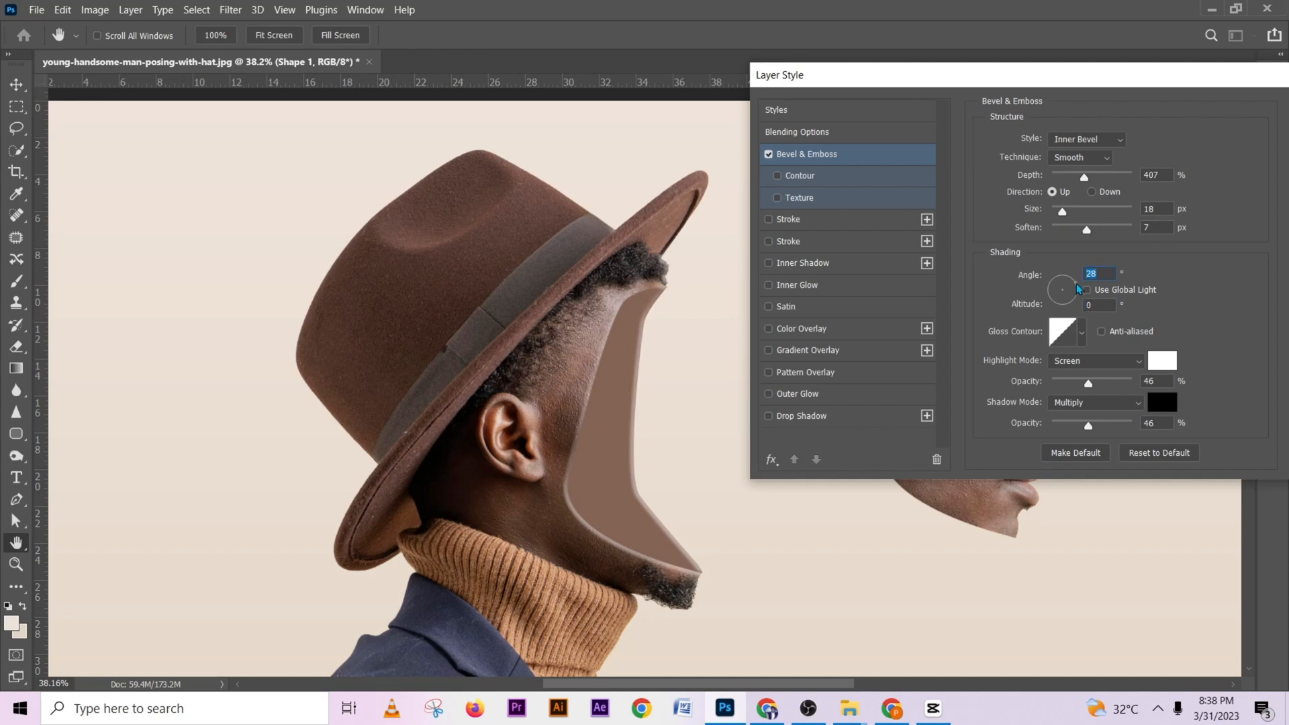
drag(1086, 87, 958, 88)
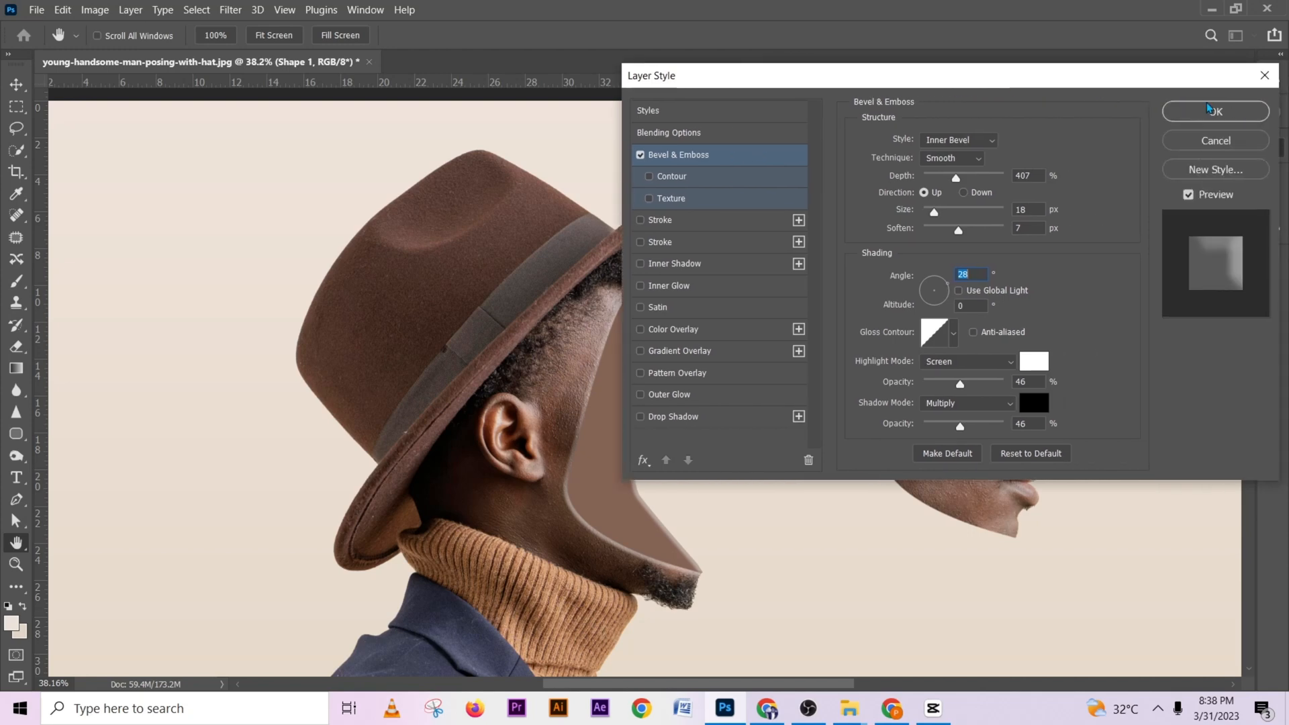
click(1208, 111)
Compare the portrait with the Shape 1 layer's Bevel & Emboss effect hidden and shown
scroll(1125, 352, down, 1)
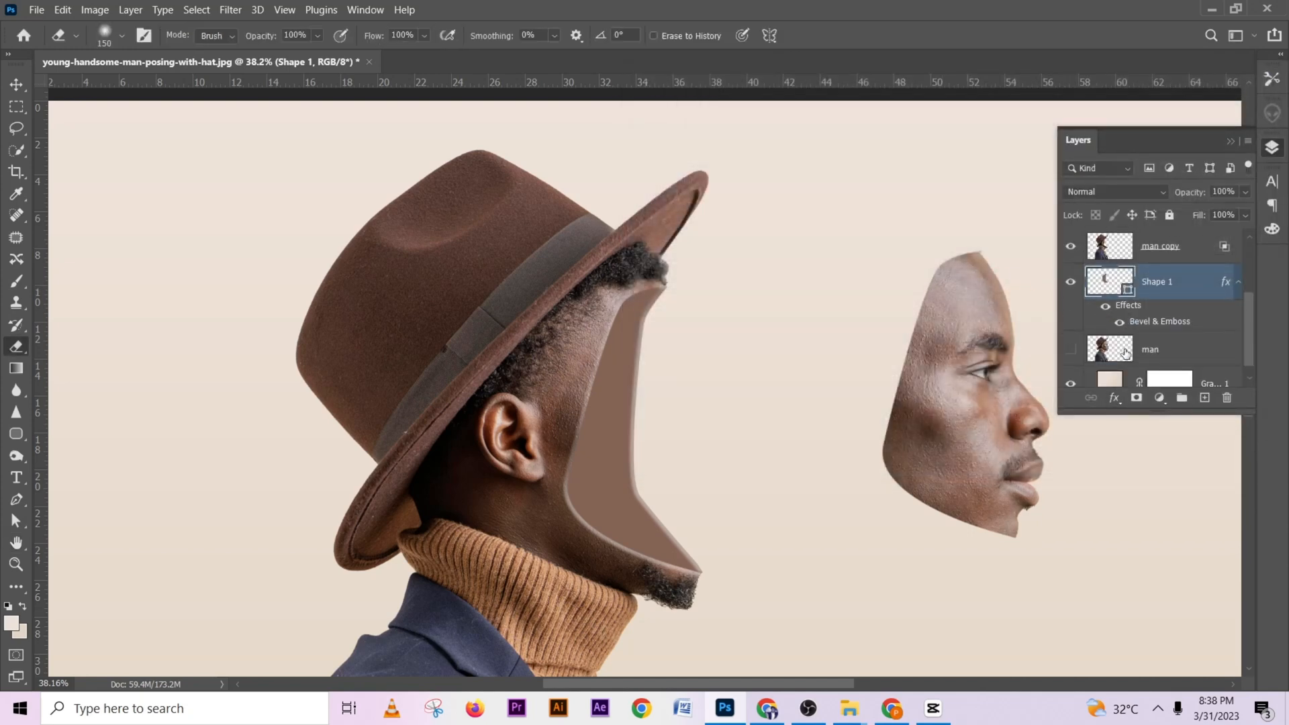
click(1119, 322)
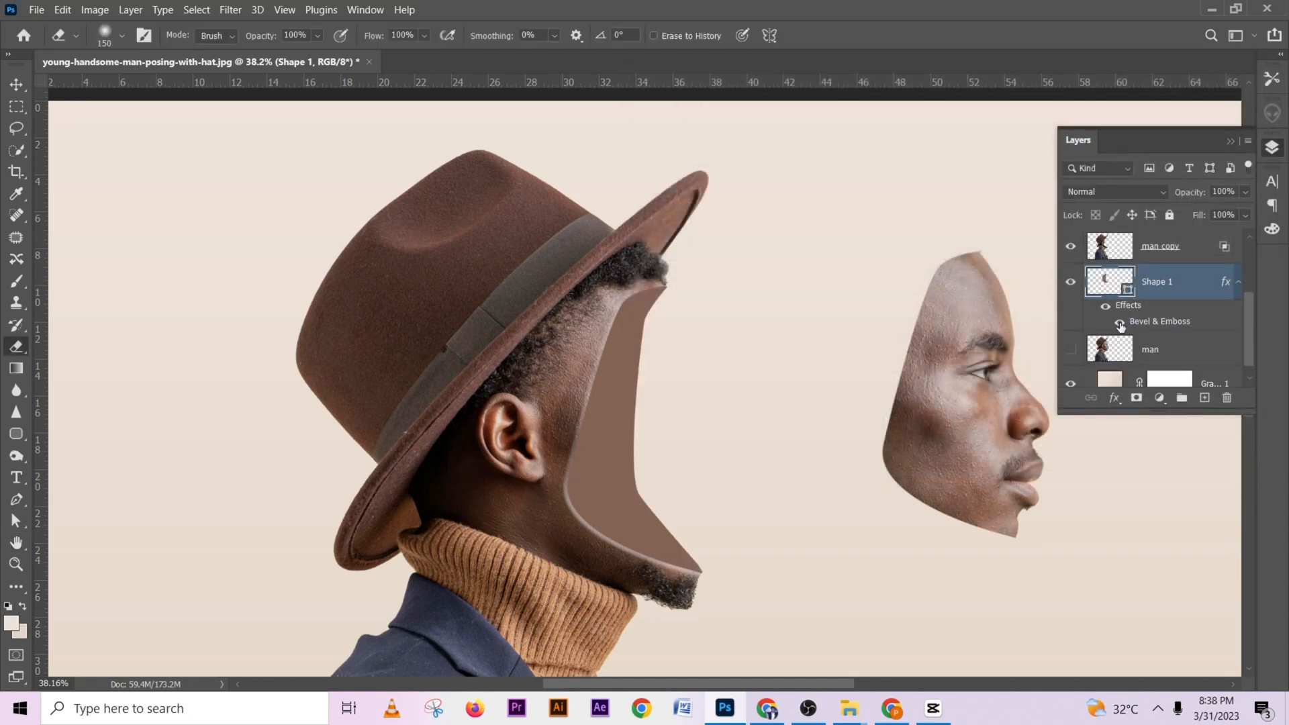
click(1119, 323)
click(1118, 322)
click(1119, 323)
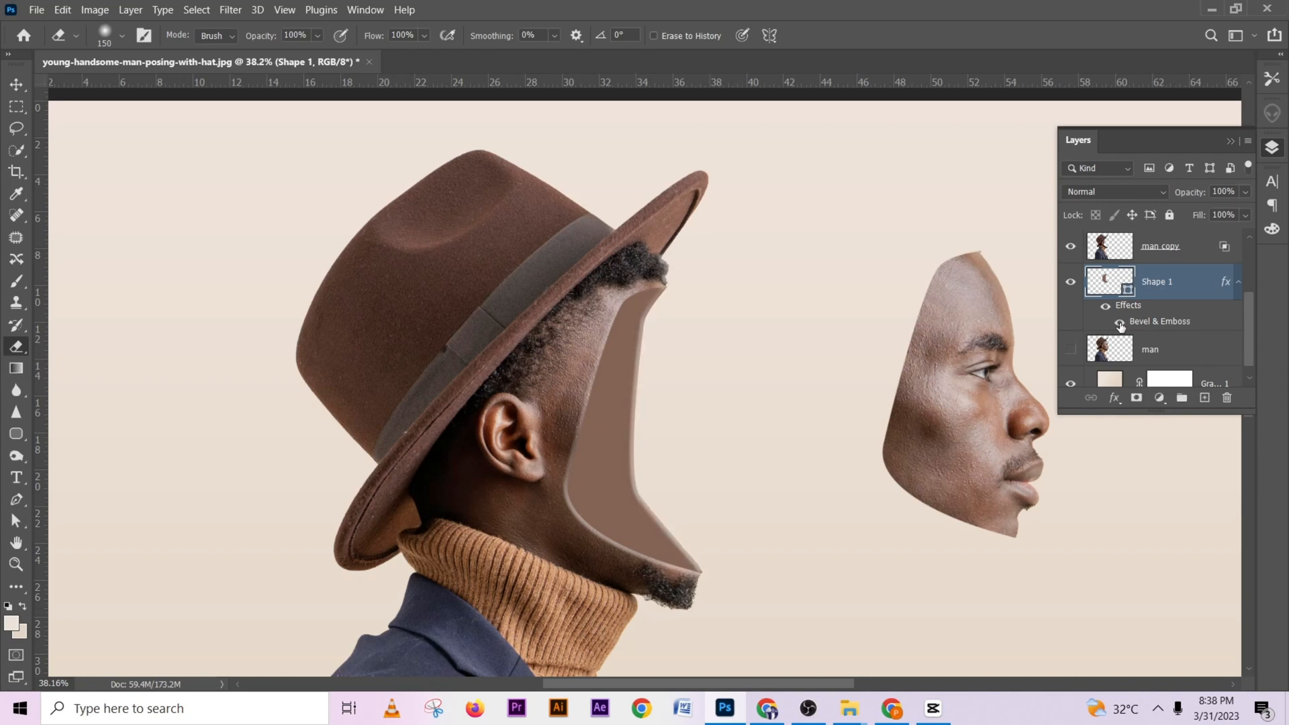
click(1119, 323)
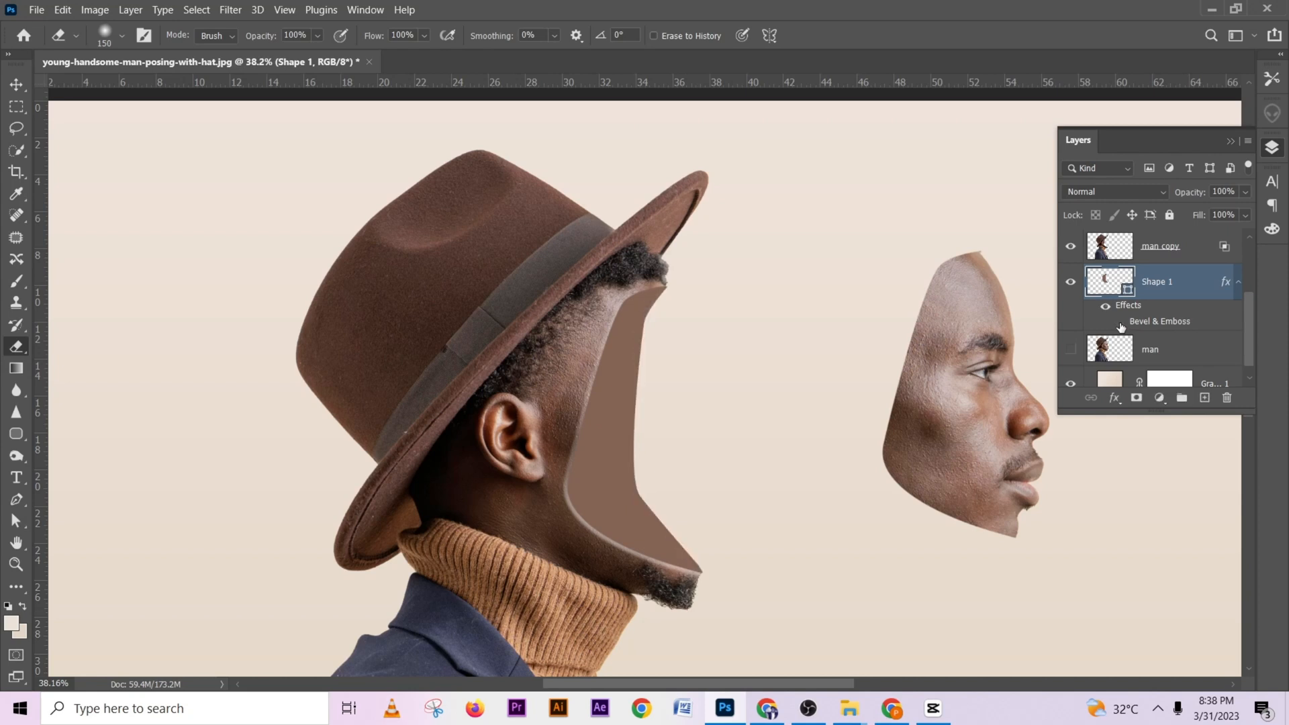
scroll(635, 331, down, 4)
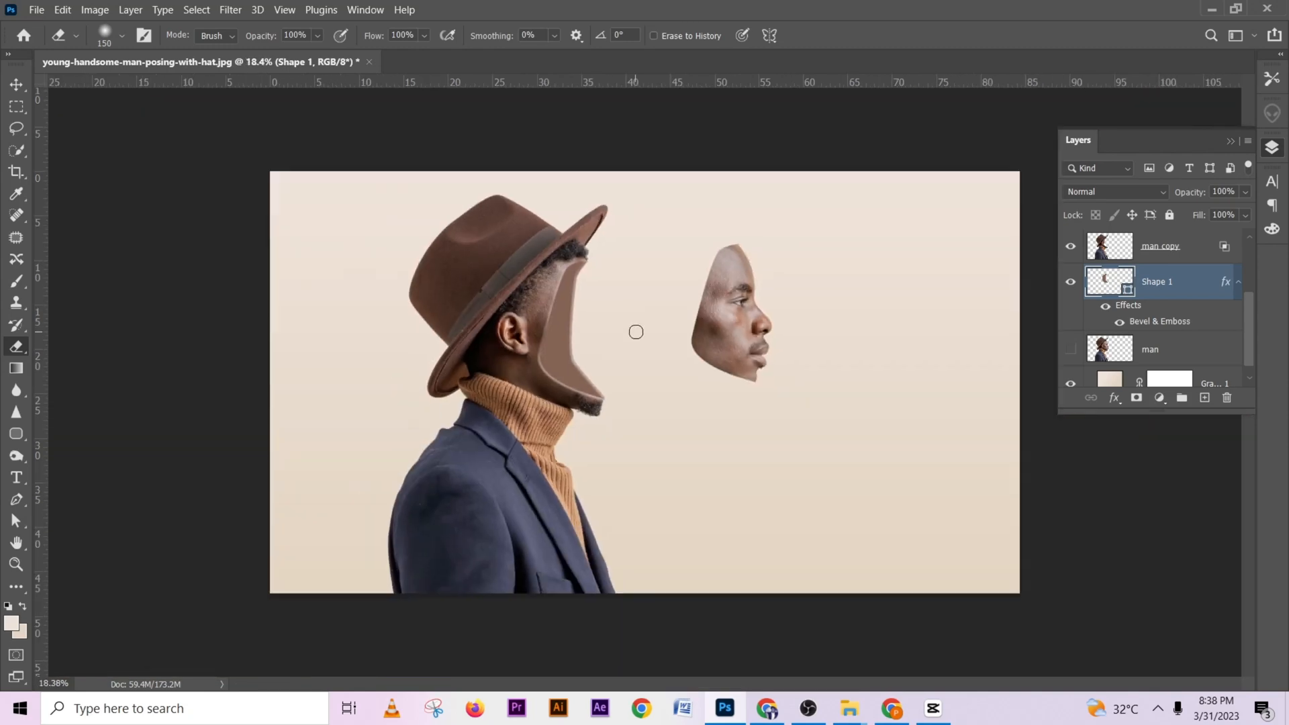
click(1119, 322)
Enable a Bevel & Emboss effect on the face layer with its settings open beside the cut-out face
scroll(1189, 297, up, 3)
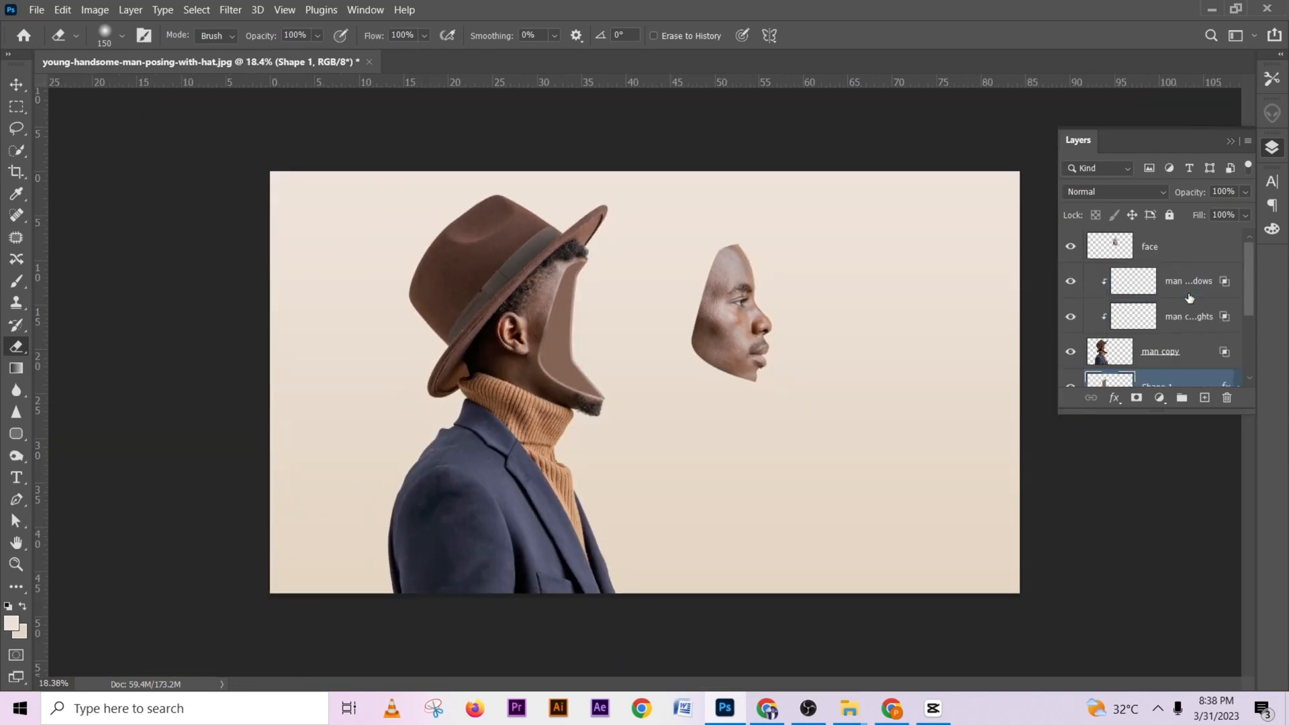
click(1184, 246)
scroll(756, 275, up, 3)
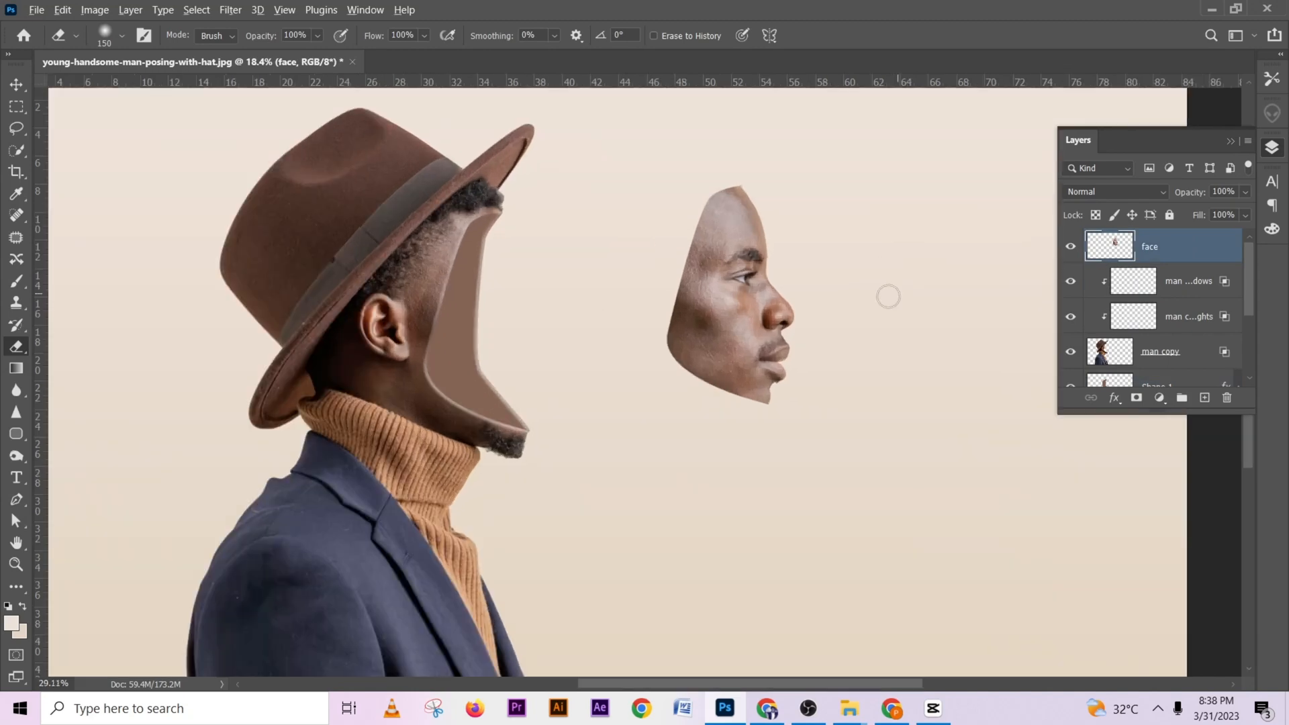
right_click(1185, 247)
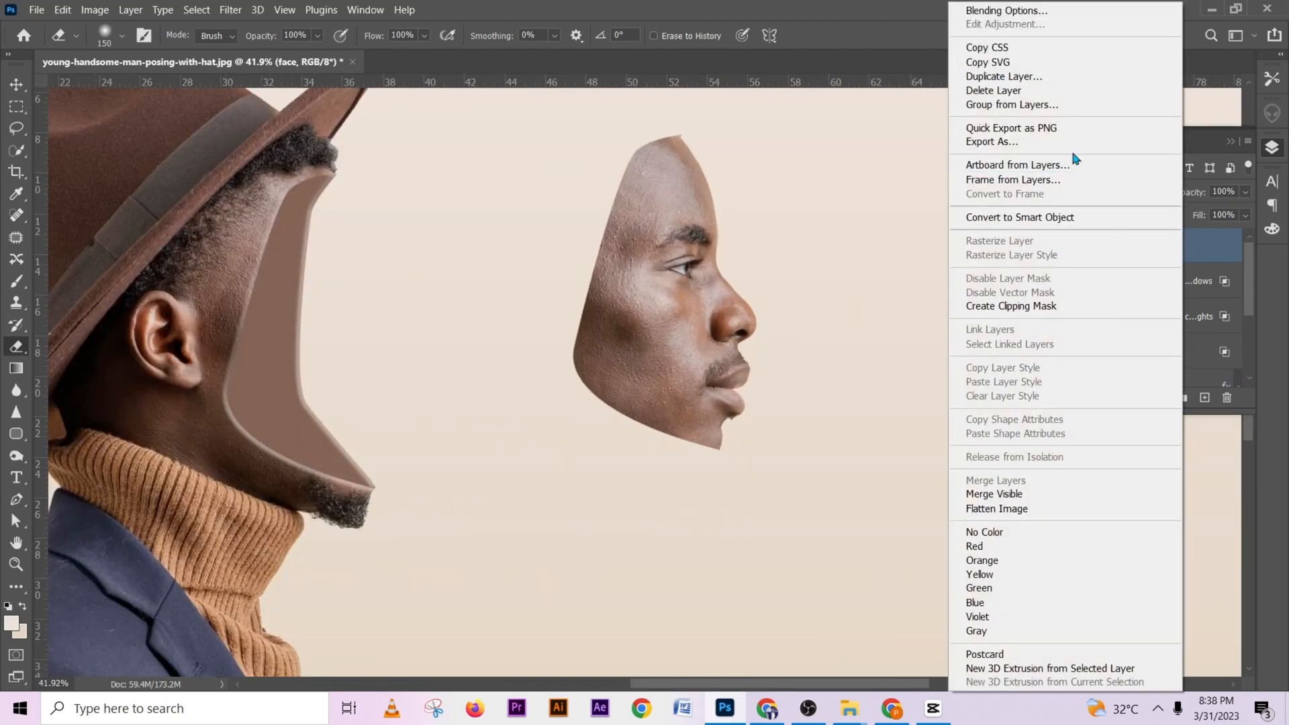
click(1214, 250)
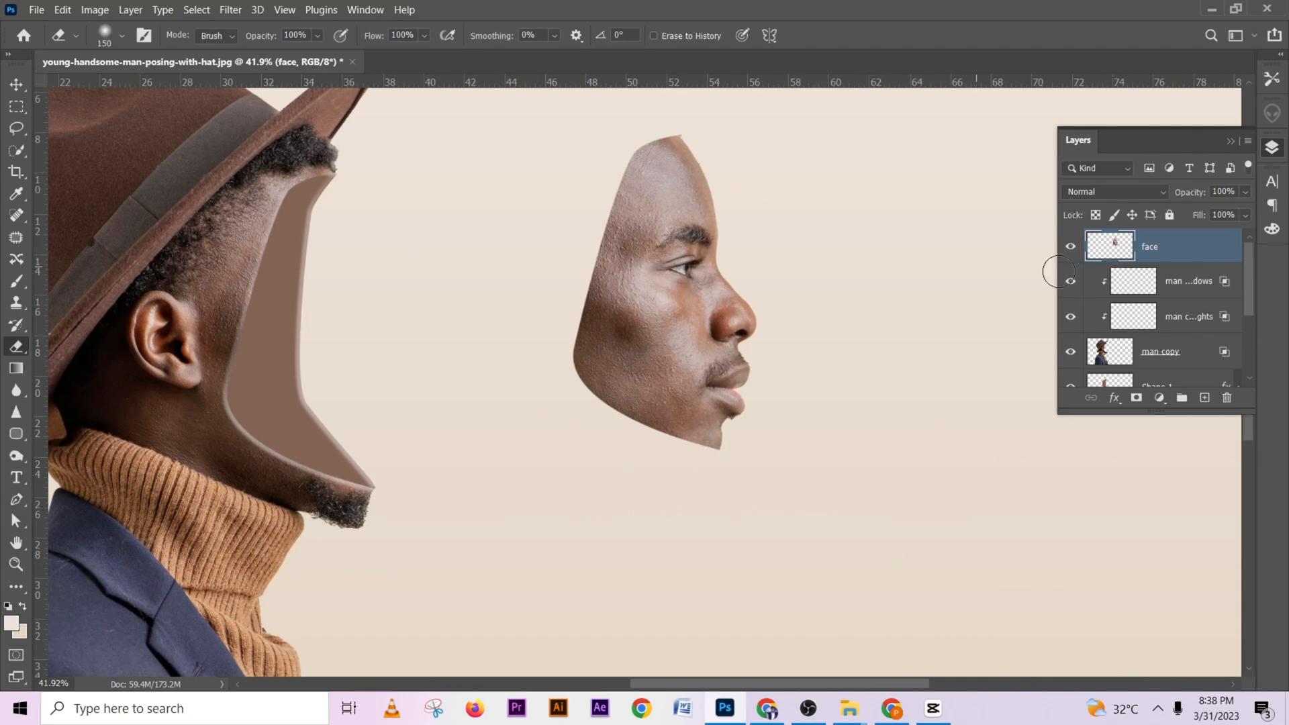
double_click(1200, 250)
click(688, 157)
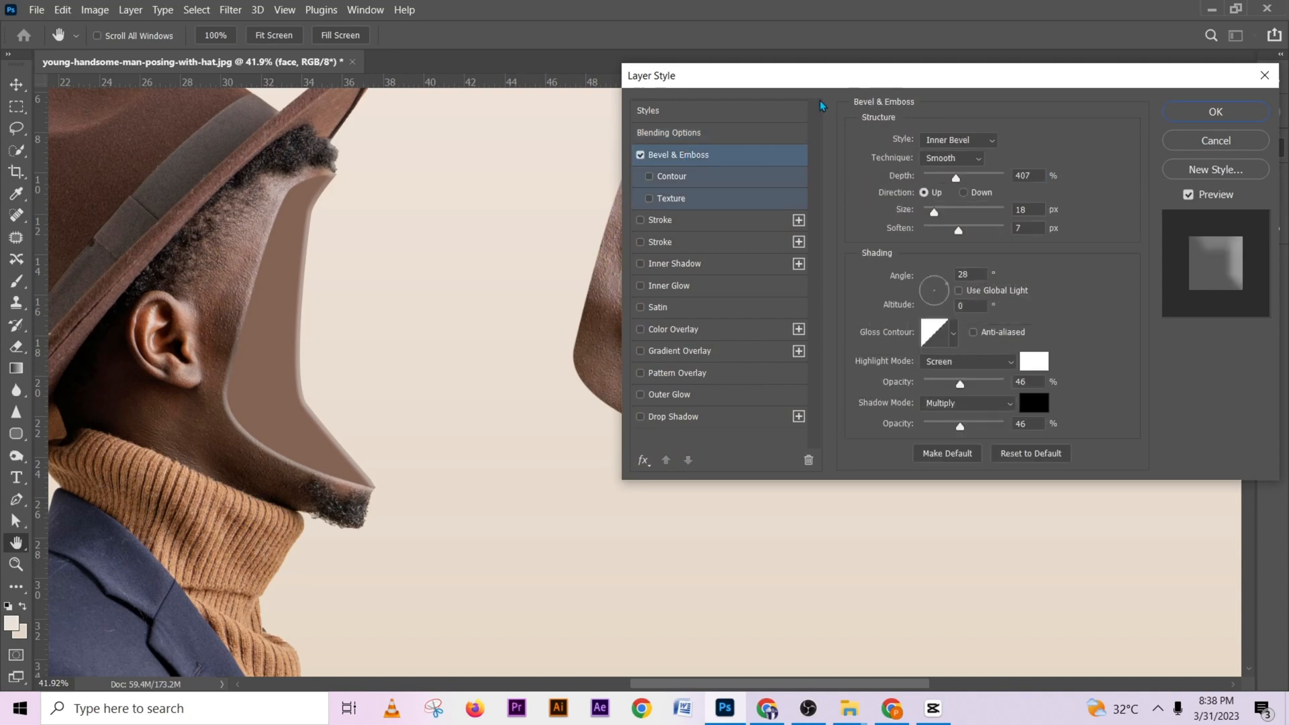
drag(782, 86, 927, 93)
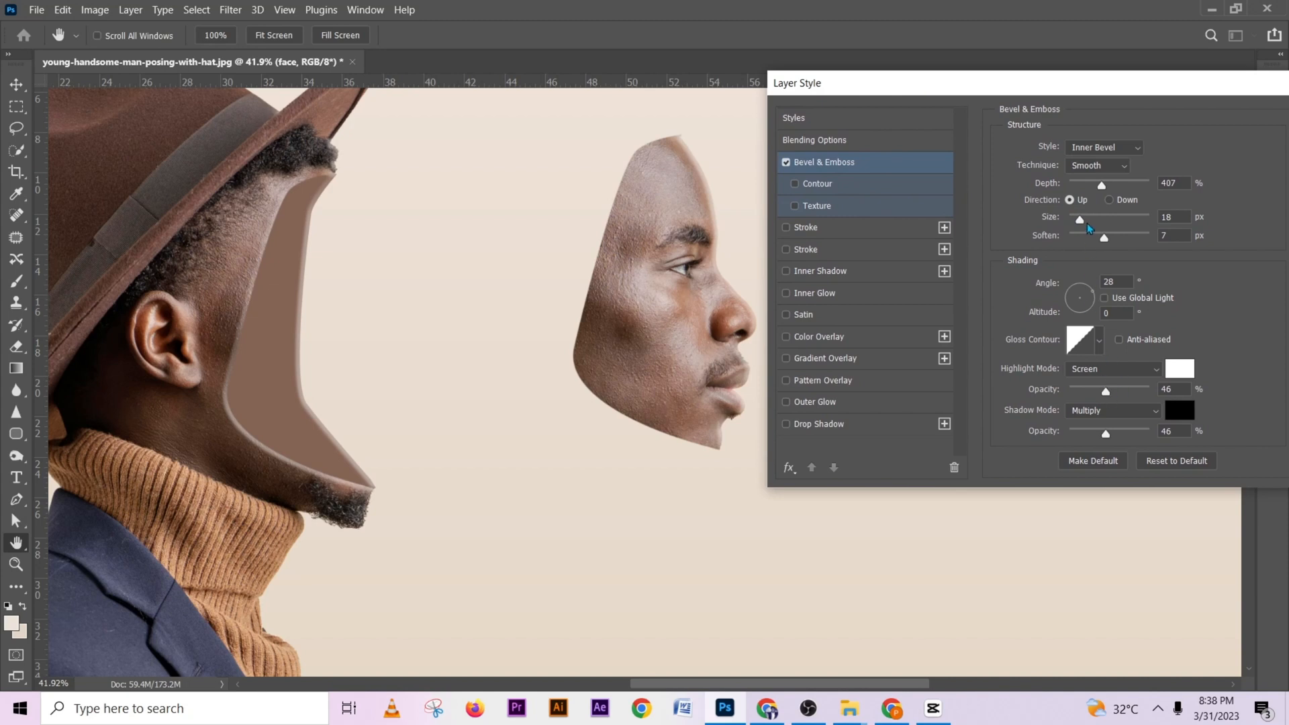
Set the face bevel's angle to -137°, highlight opacity to 53%, shadow opacity to 44%, size to 13 px and soften to 1 px
click(1081, 290)
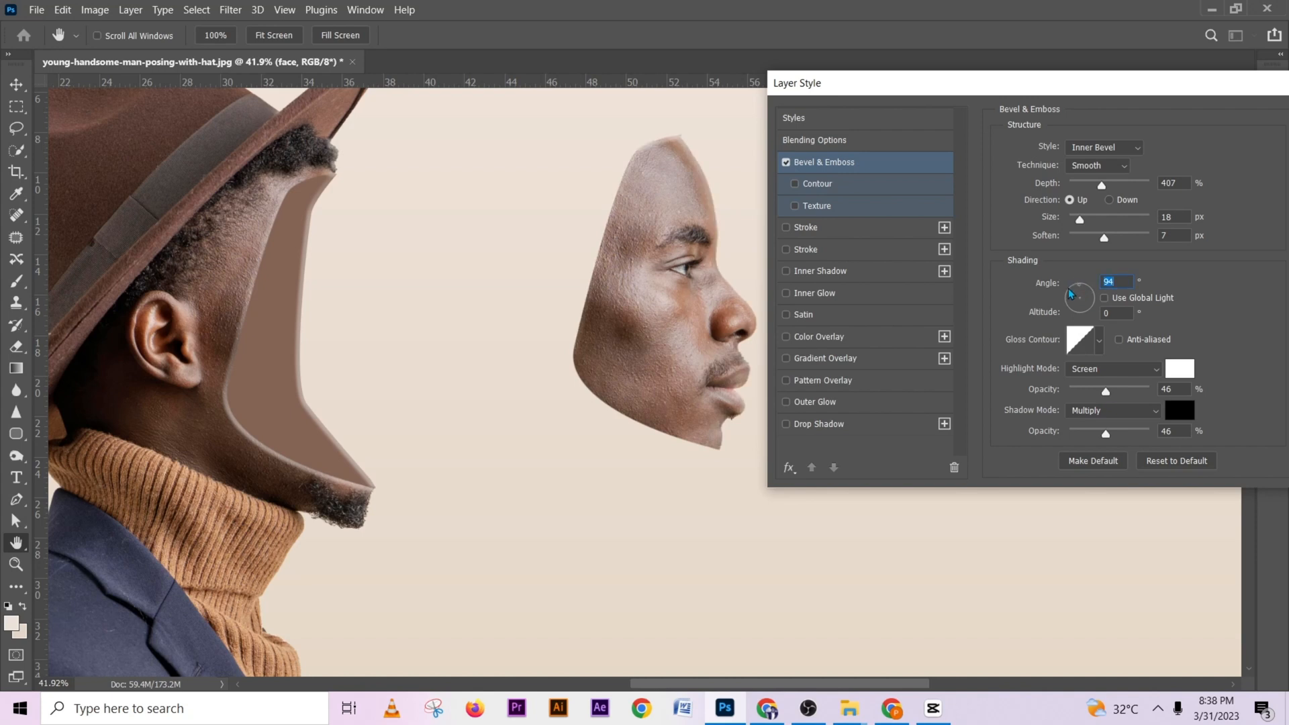
click(1070, 293)
click(1072, 310)
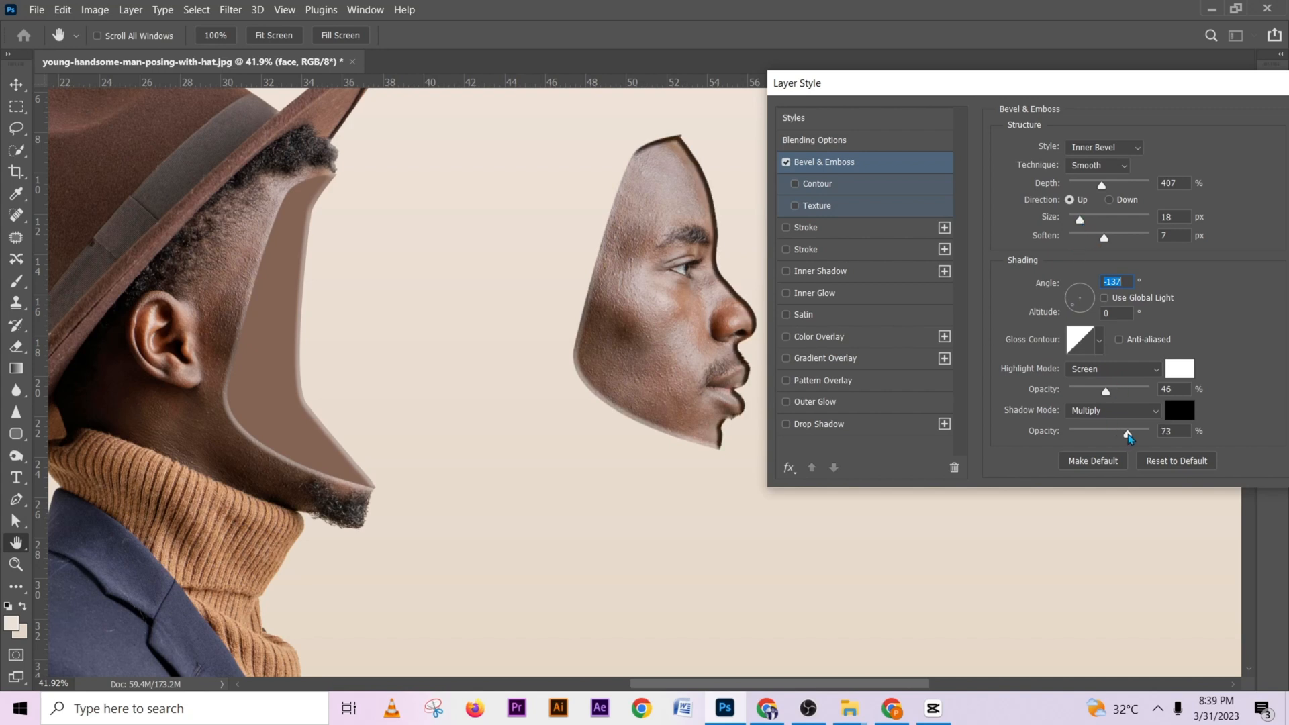
drag(1109, 435, 1114, 404)
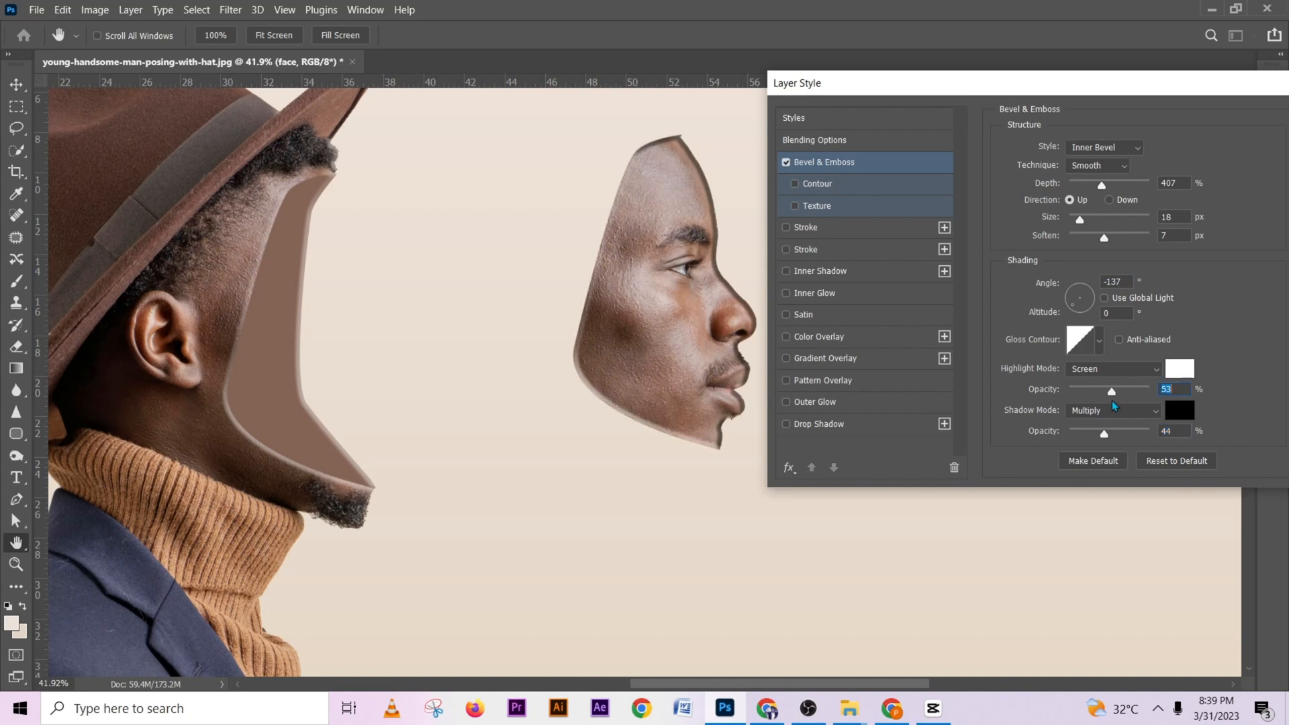
drag(1082, 238, 1079, 227)
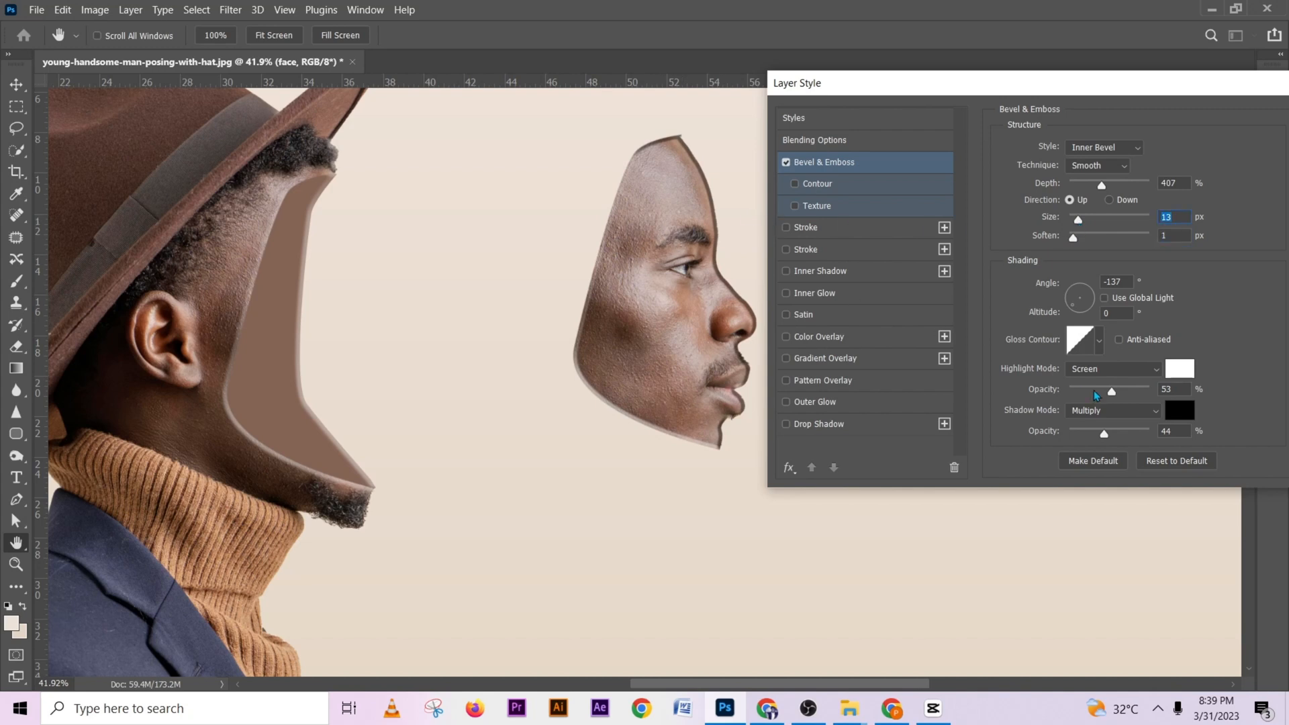
Try several light directions for the face bevel and settle on an angle of 44° with an altitude of 26°
click(1072, 306)
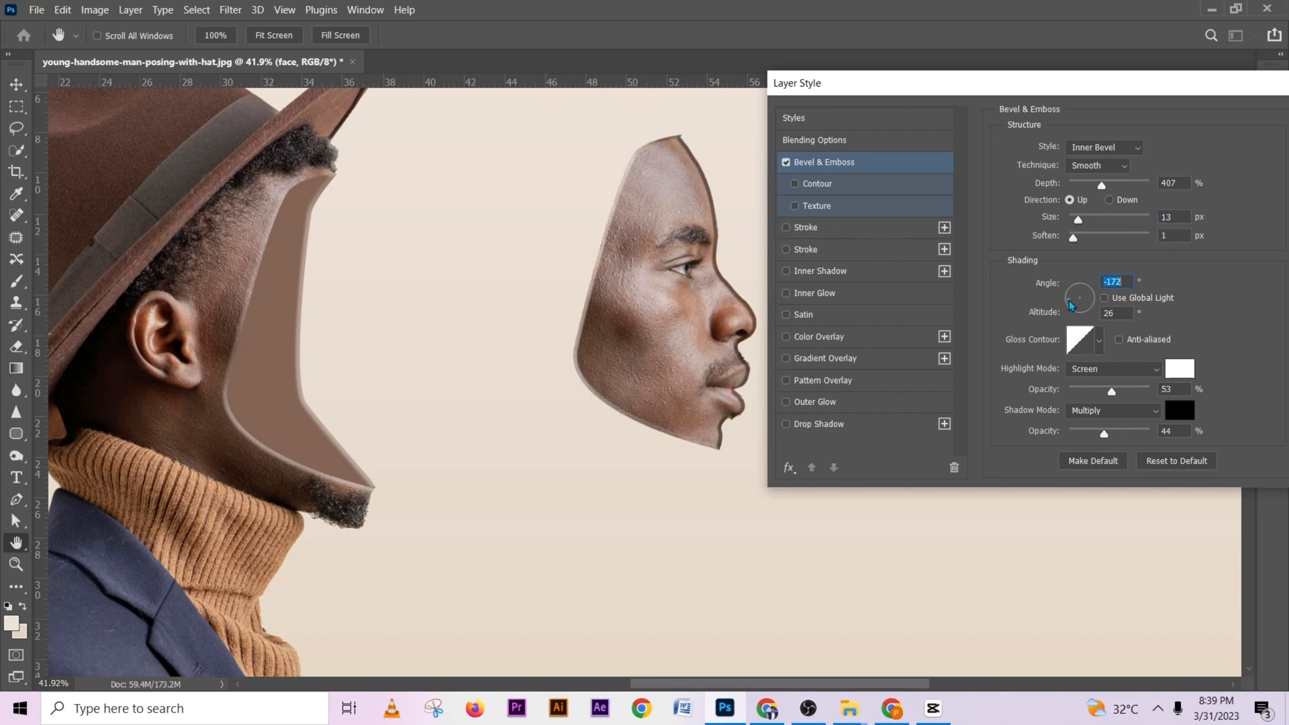
click(1068, 301)
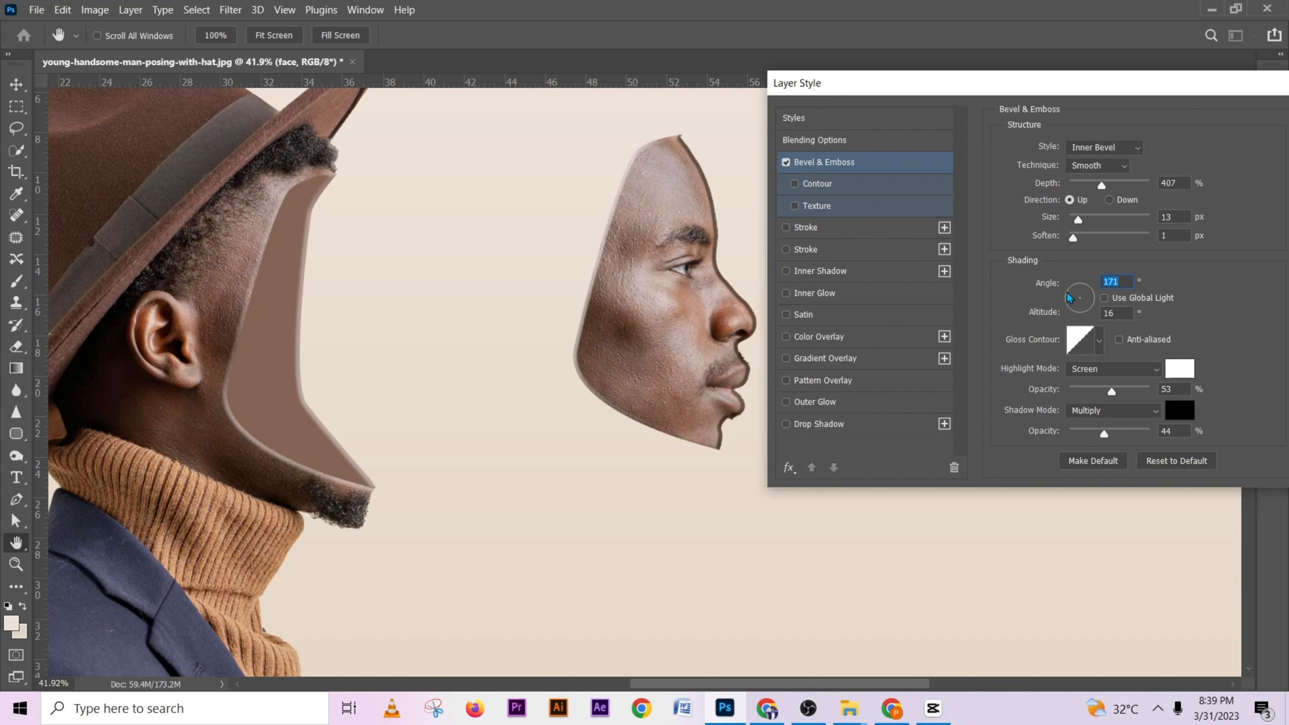
click(1072, 296)
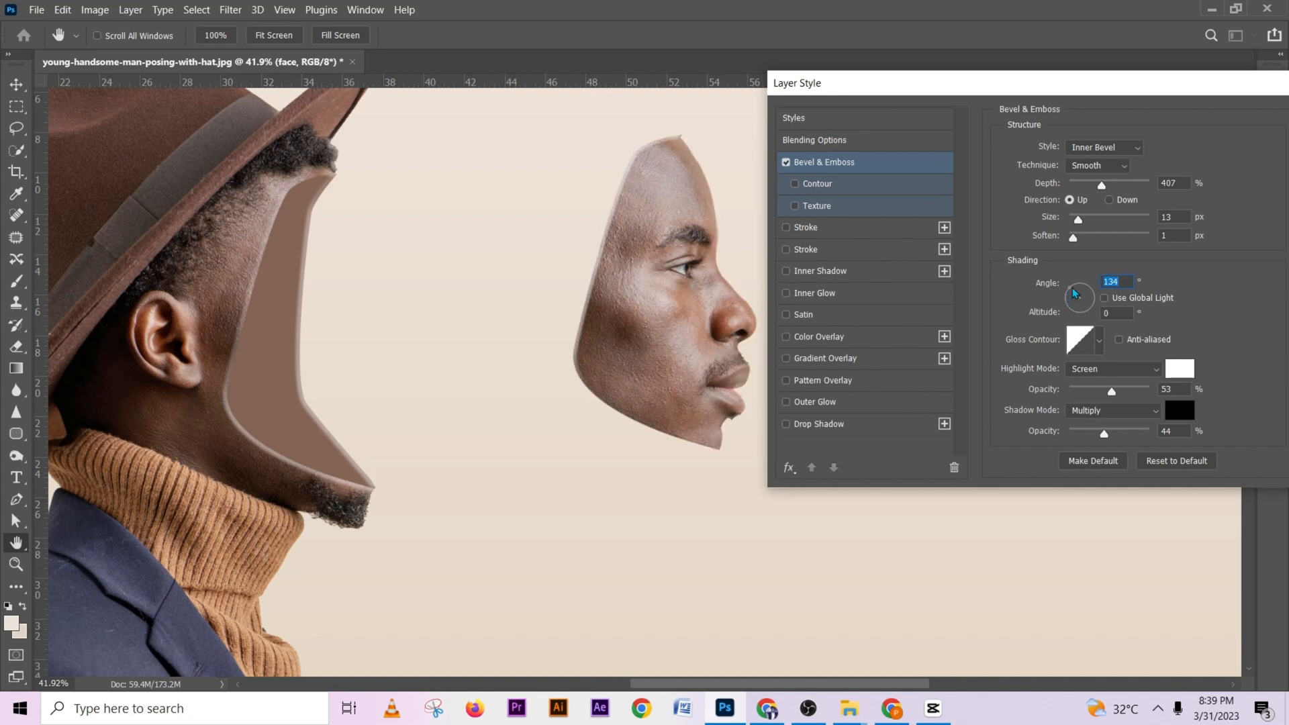
click(1081, 291)
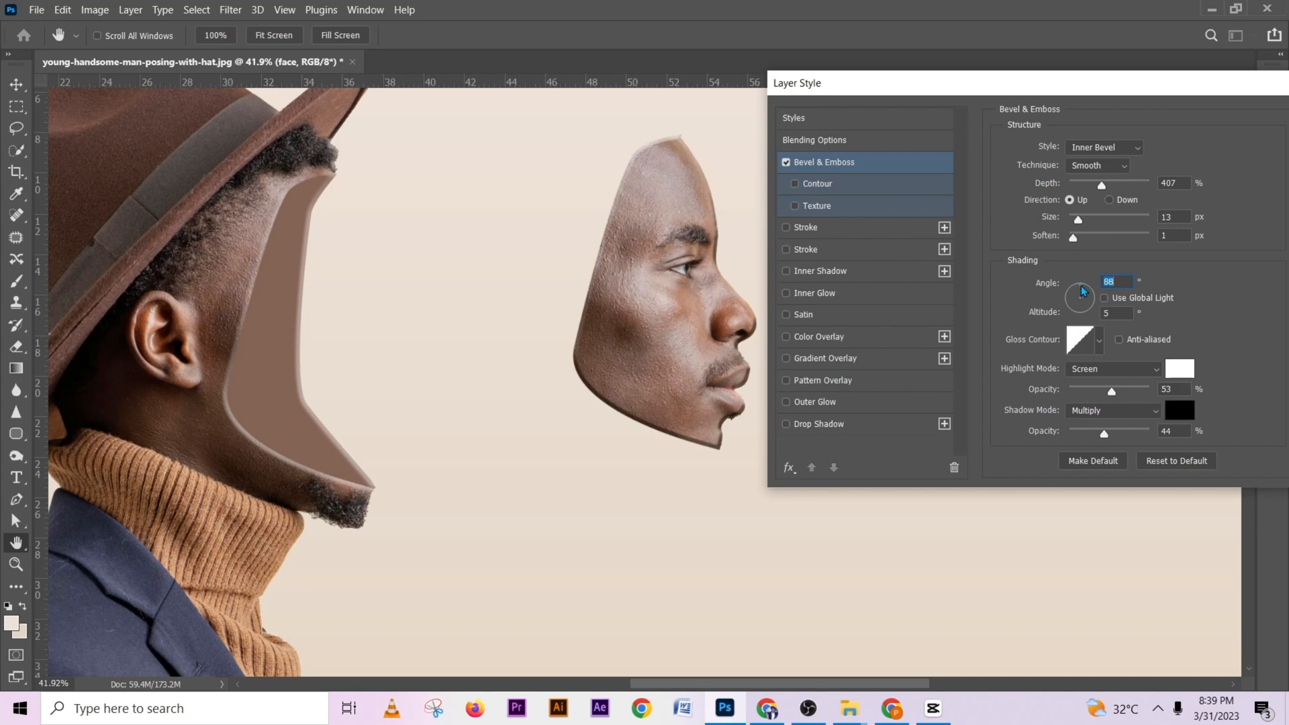
click(1085, 290)
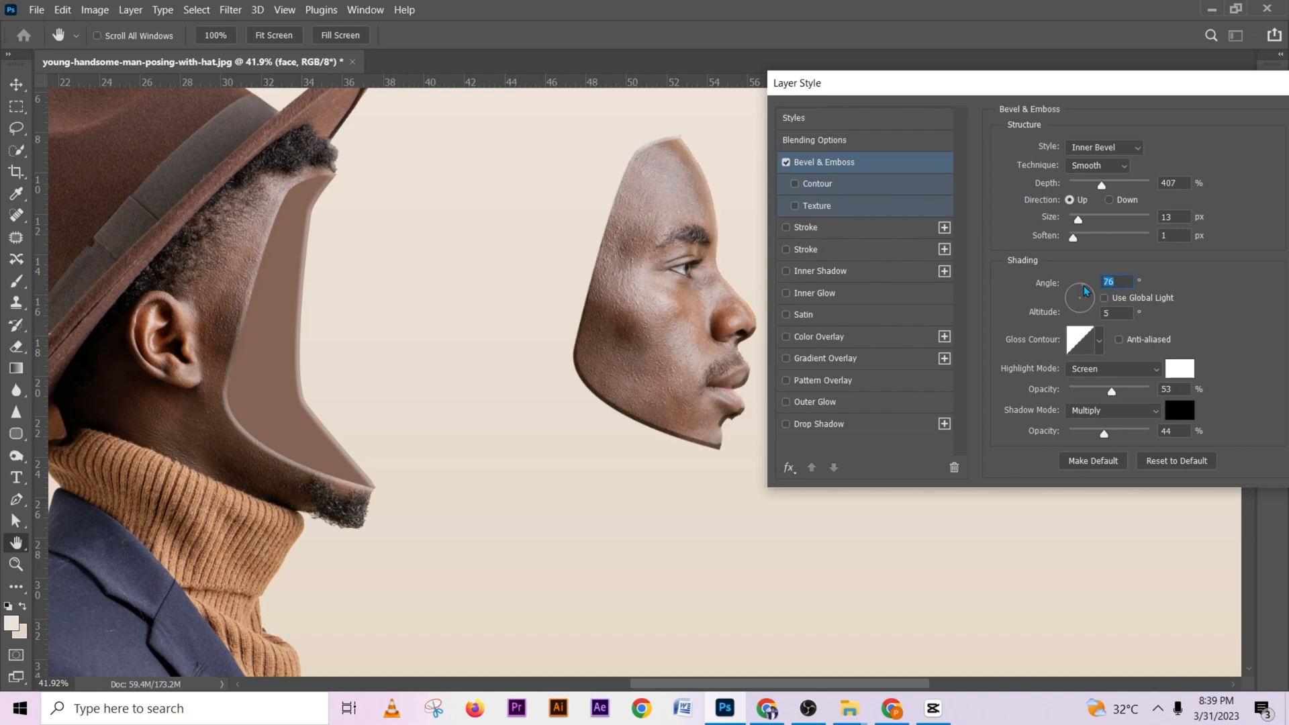
click(1087, 293)
click(1088, 294)
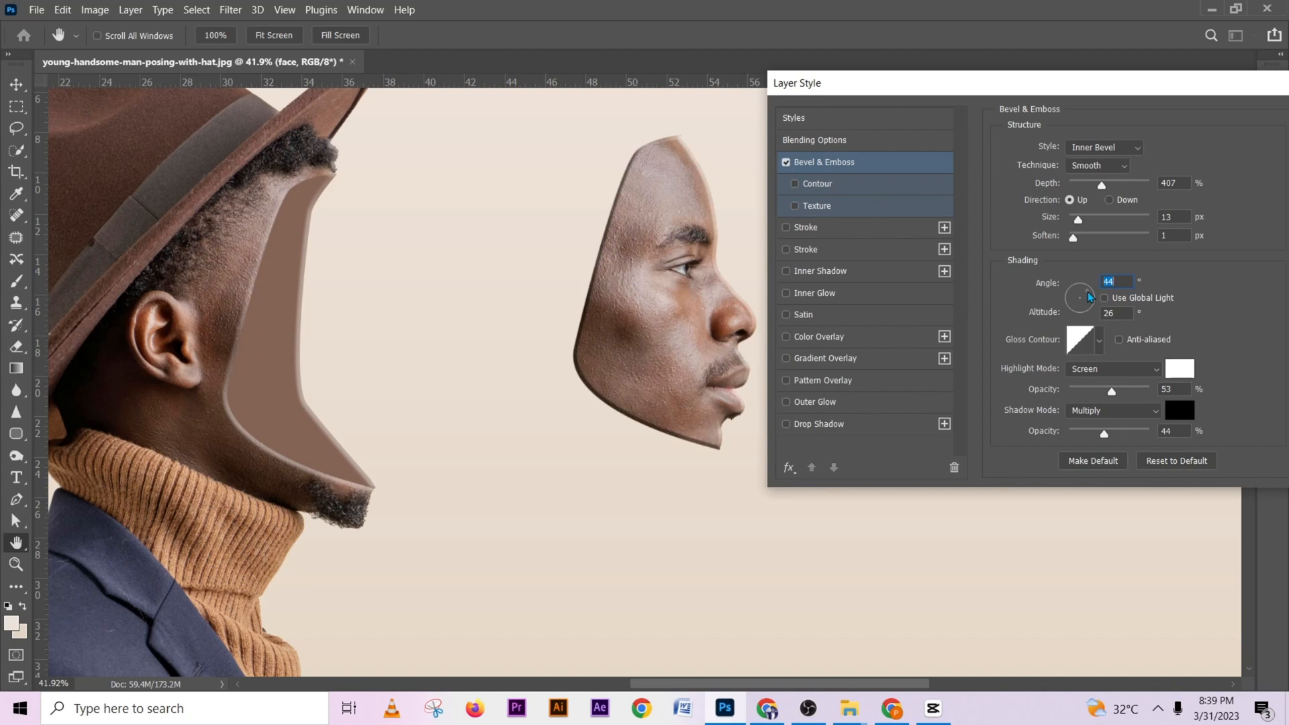
Set the face bevel's angle to 23° and its shadow opacity to 23%
key(Down)
key(Down)
key(Down)
key(Down)
key(Down)
key(Down)
key(Down)
key(Down)
click(1090, 300)
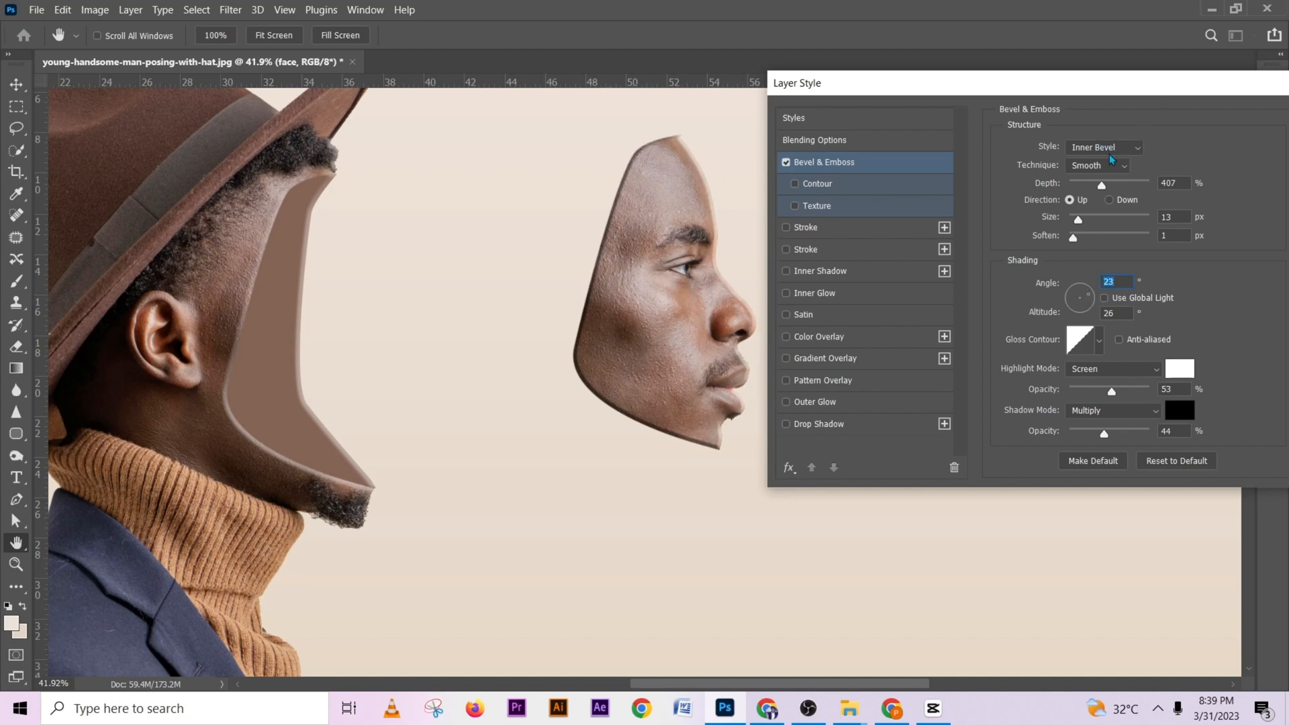
click(1090, 435)
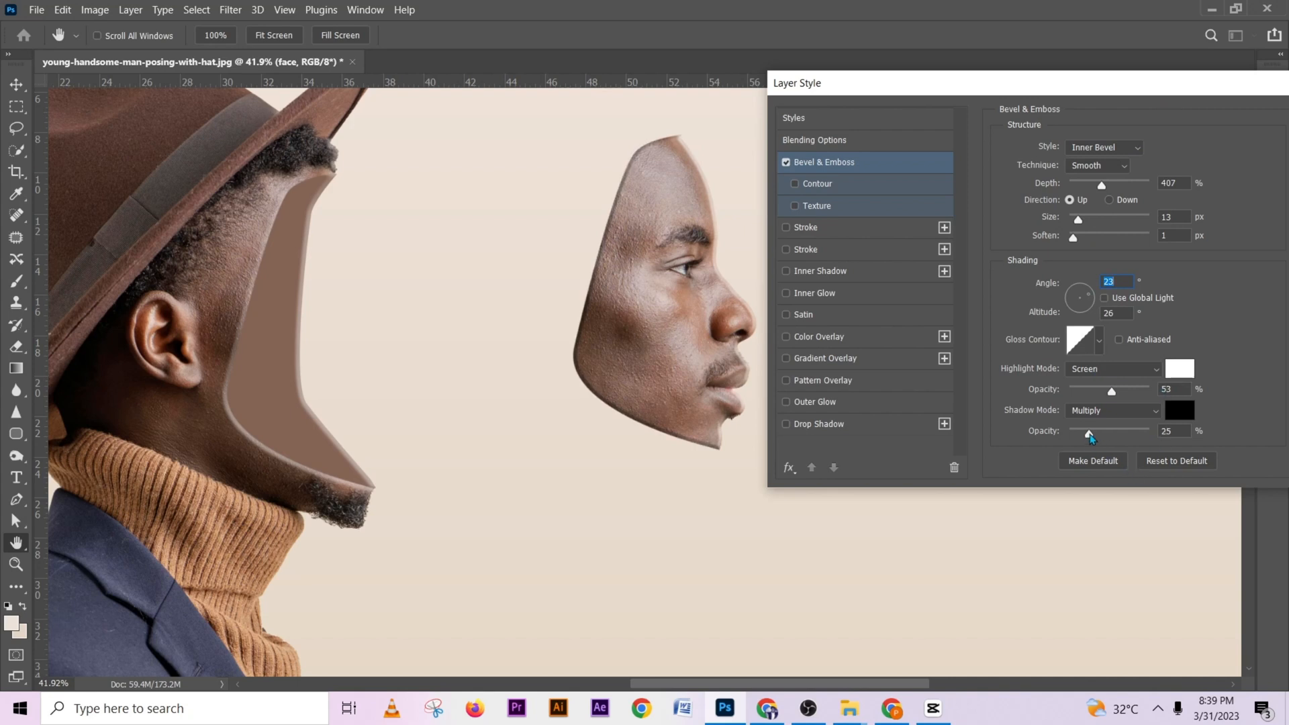
click(1088, 435)
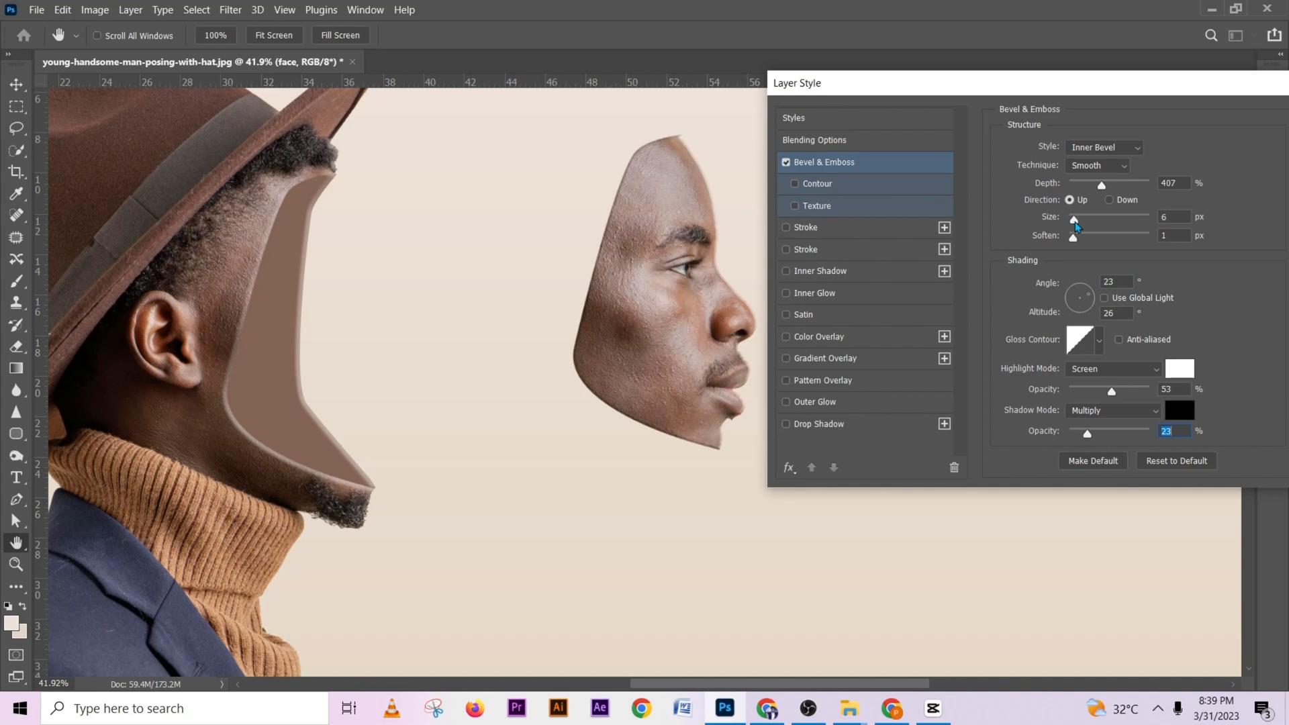
Set the face bevel's size to 16 px, soften to 7 px, highlight opacity to 47% and shadow opacity to 36%
click(1077, 225)
drag(1079, 229, 1113, 242)
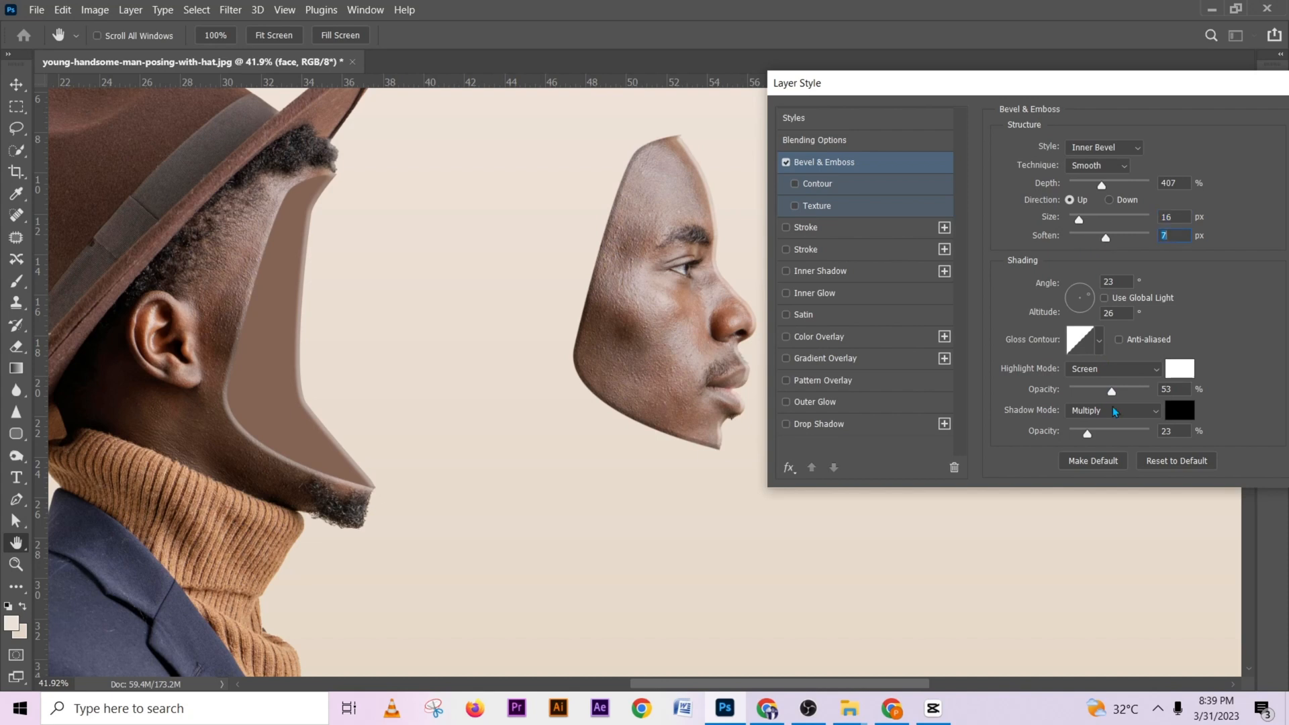
drag(1113, 393, 1098, 435)
click(1104, 435)
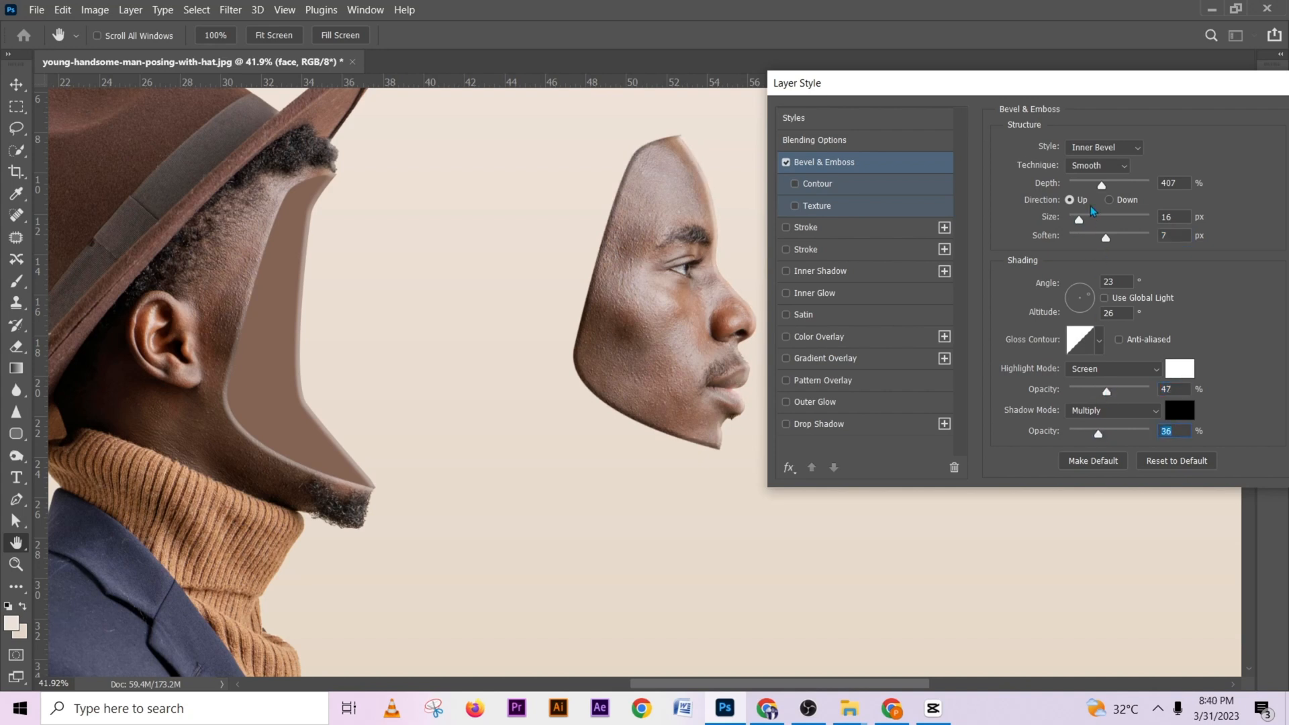
Set the face bevel's depth to 740% and its shadow opacity to 20%, and apply the layer style
drag(1114, 190, 1130, 189)
alt+click(595, 264)
alt+click(597, 269)
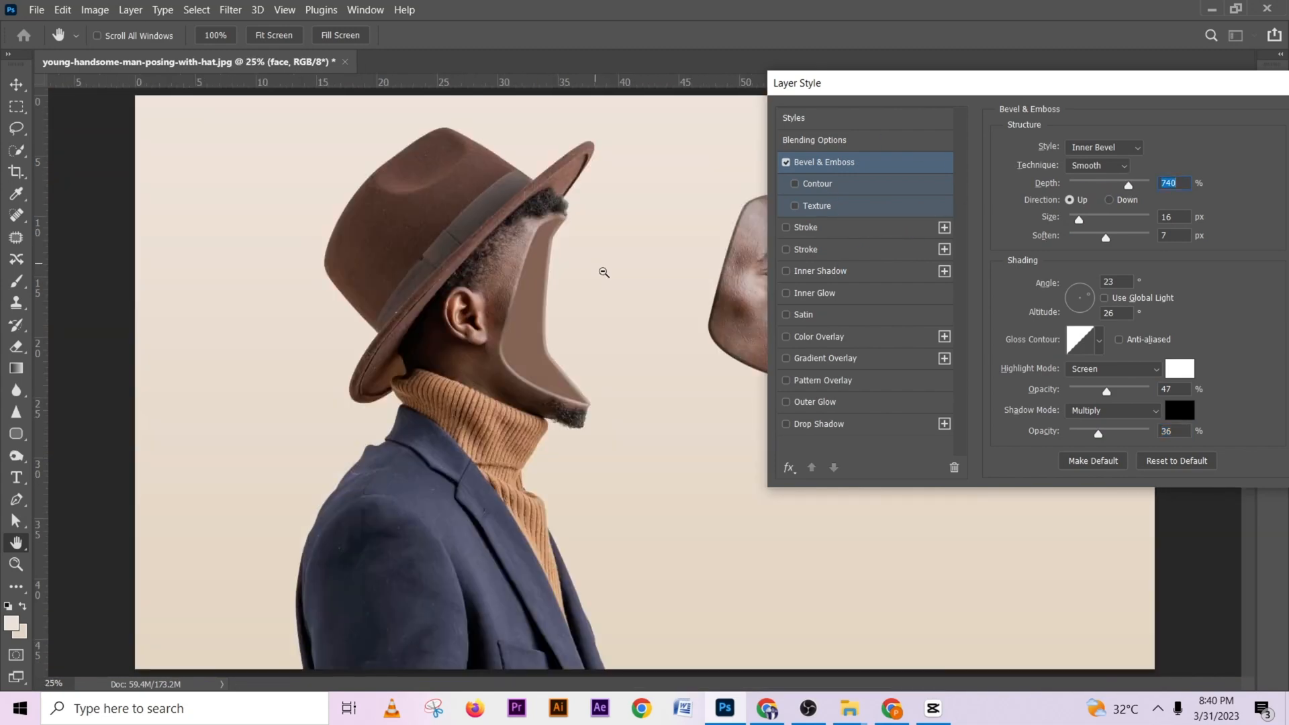
alt+click(643, 290)
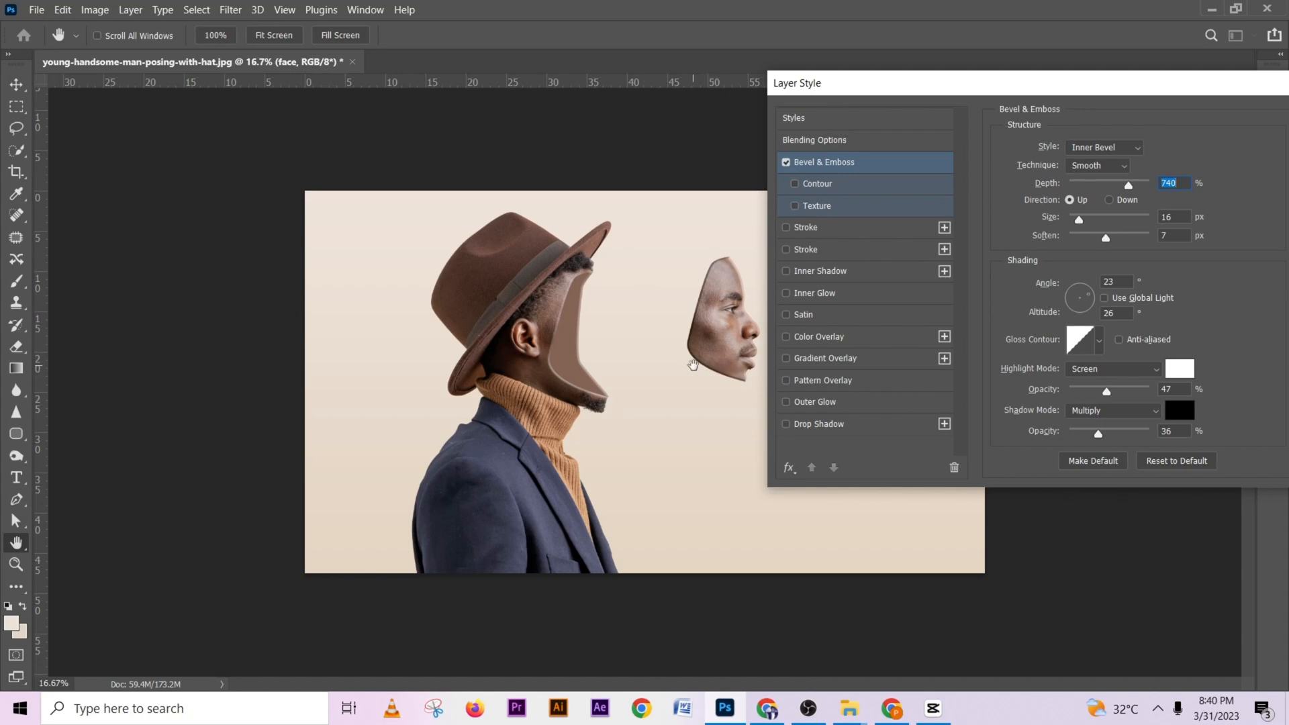
key(ctrl+plus)
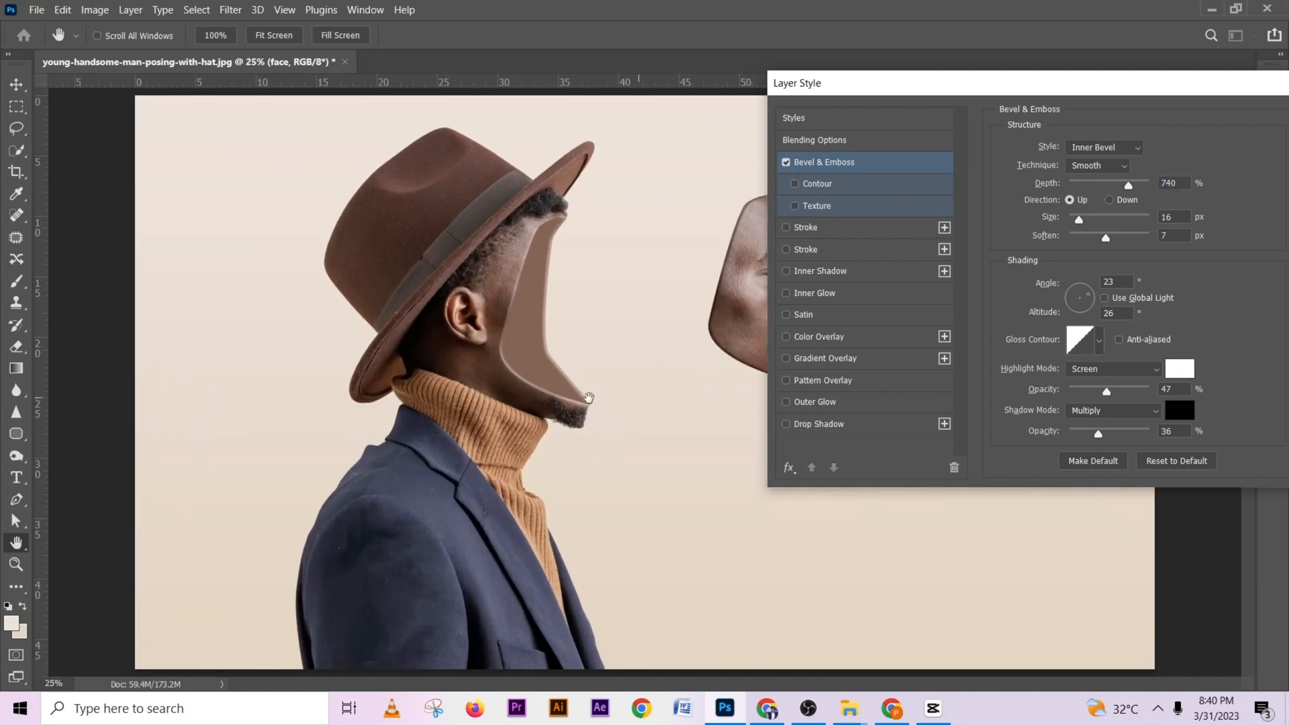
key(ctrl+plus)
drag(671, 359, 502, 380)
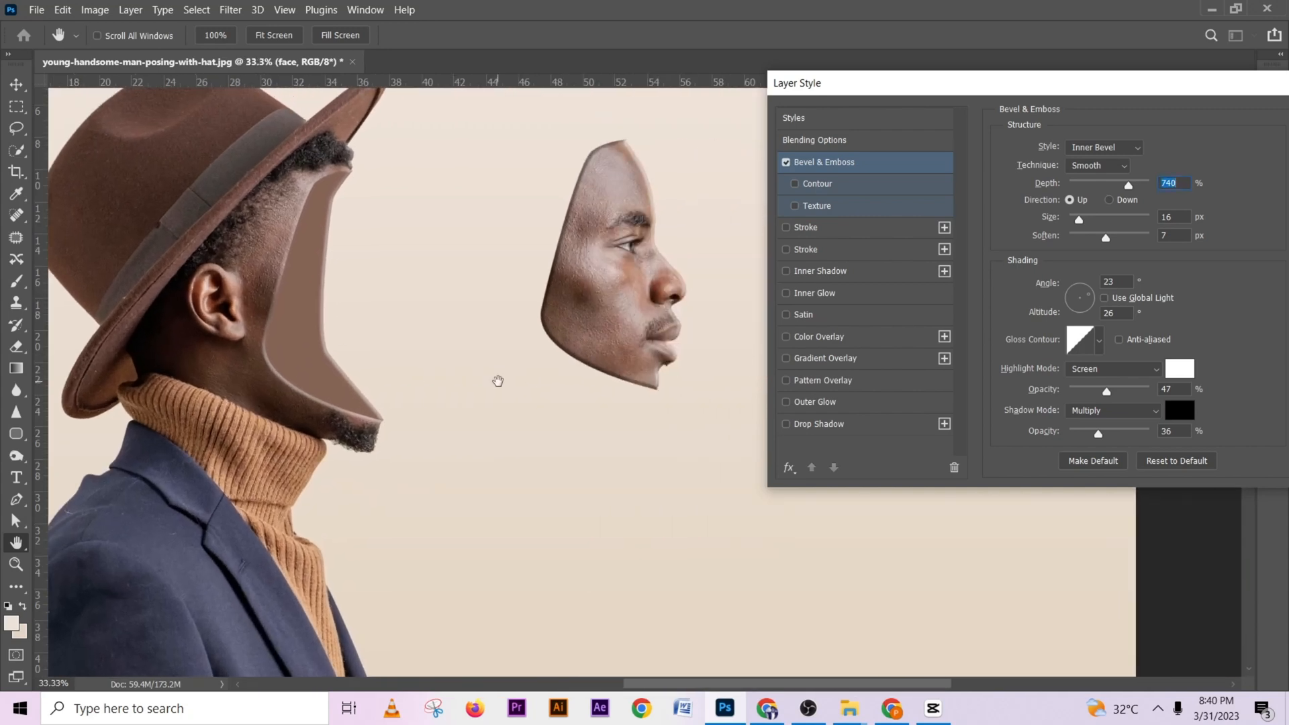
click(1086, 435)
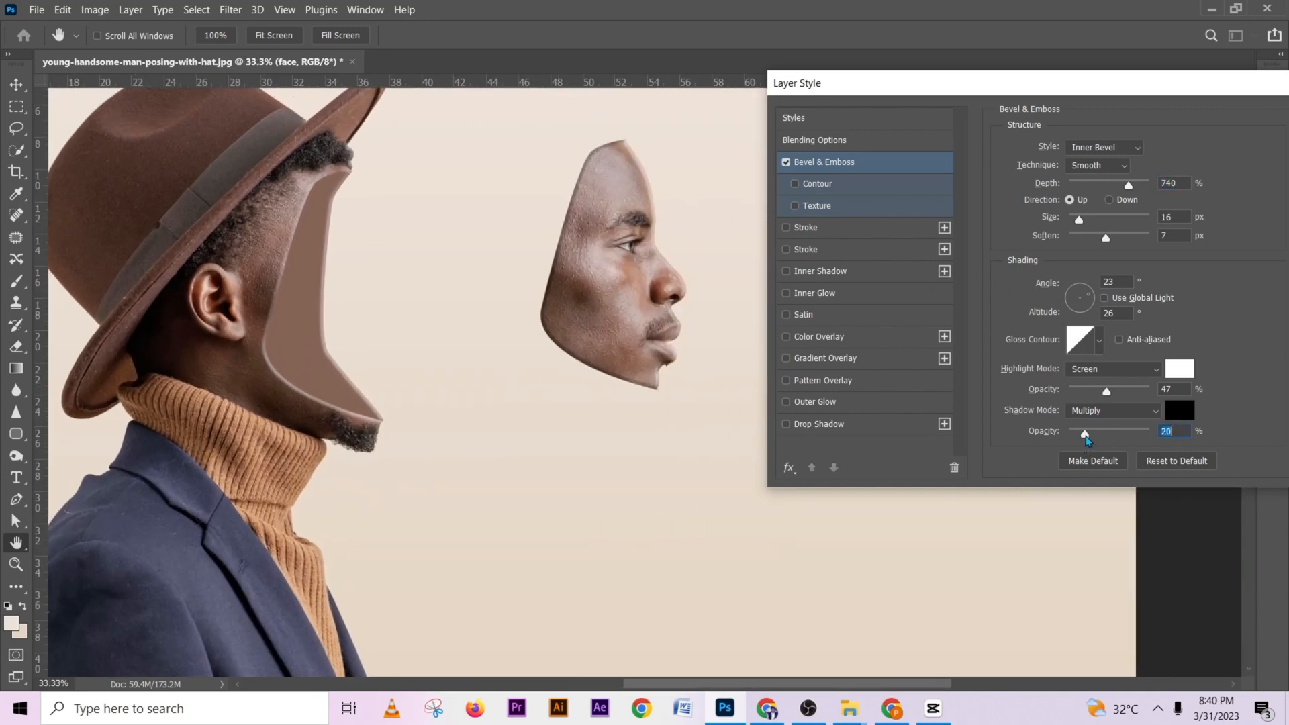
drag(1223, 100, 1002, 99)
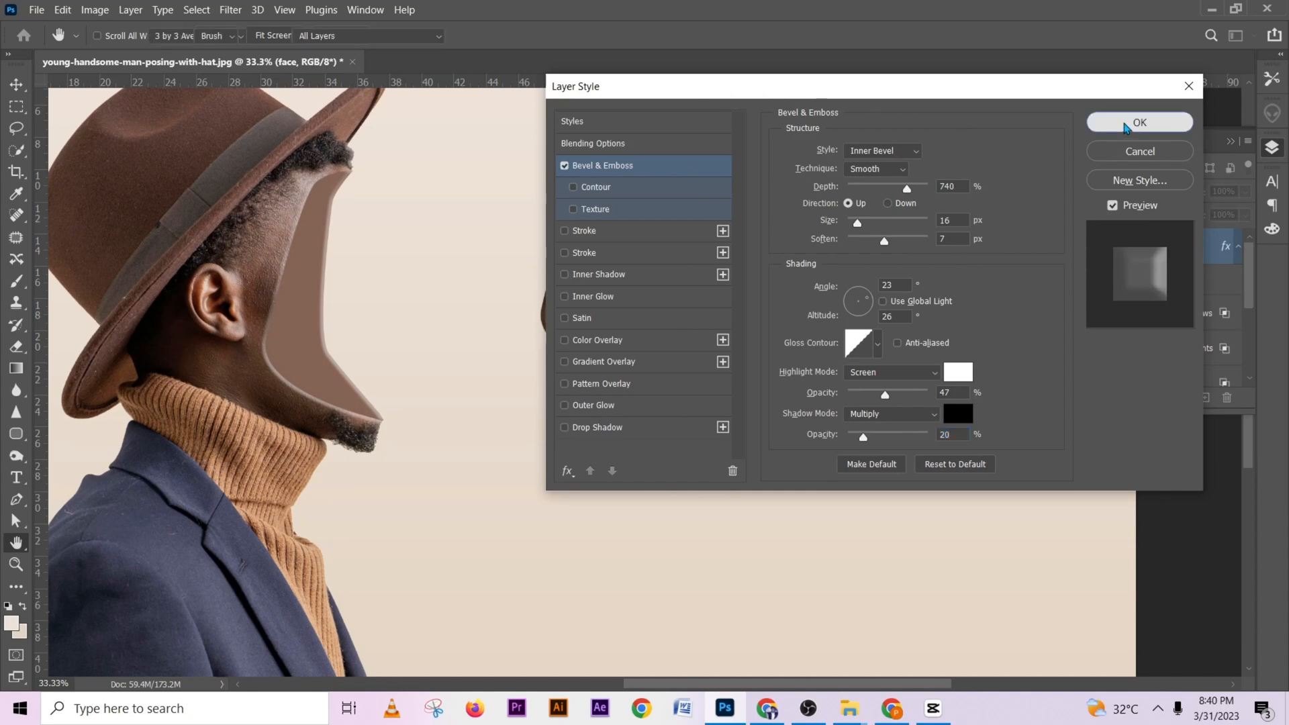
click(1137, 122)
Convert the face layer's Bevel & Emboss effect into separate editable layers
key(e)
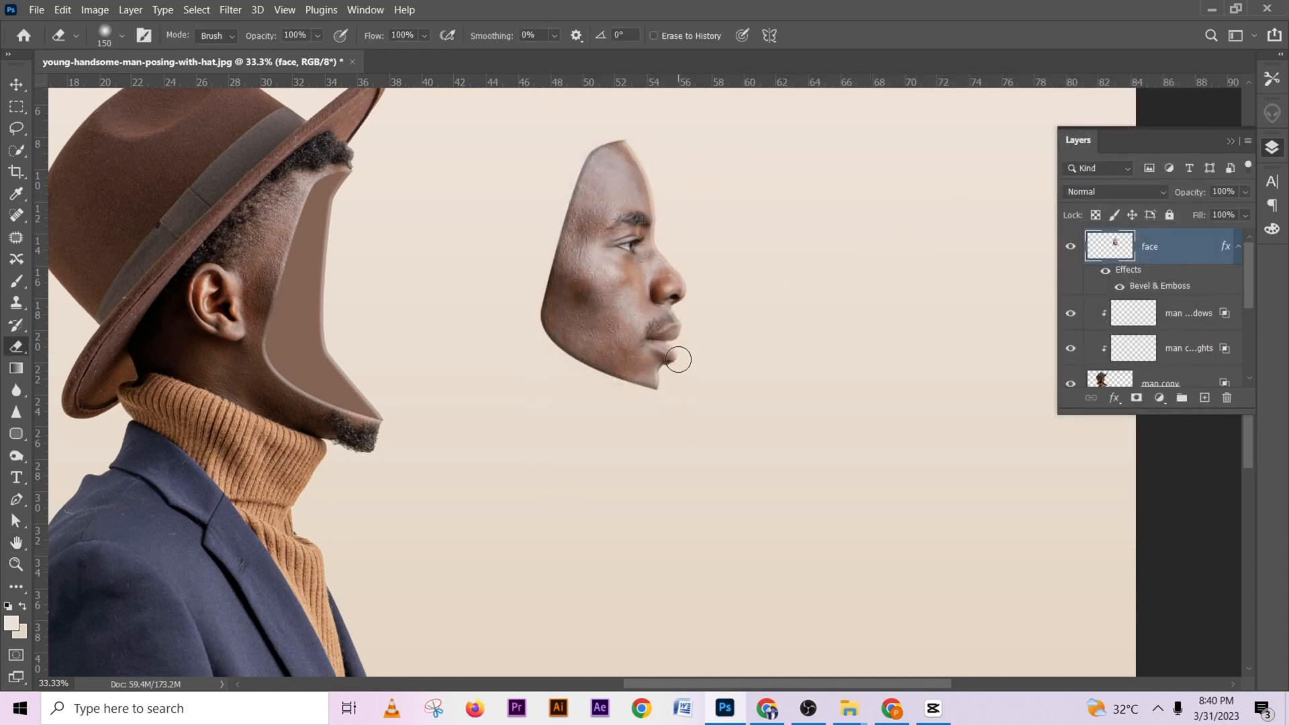
right_click(1239, 251)
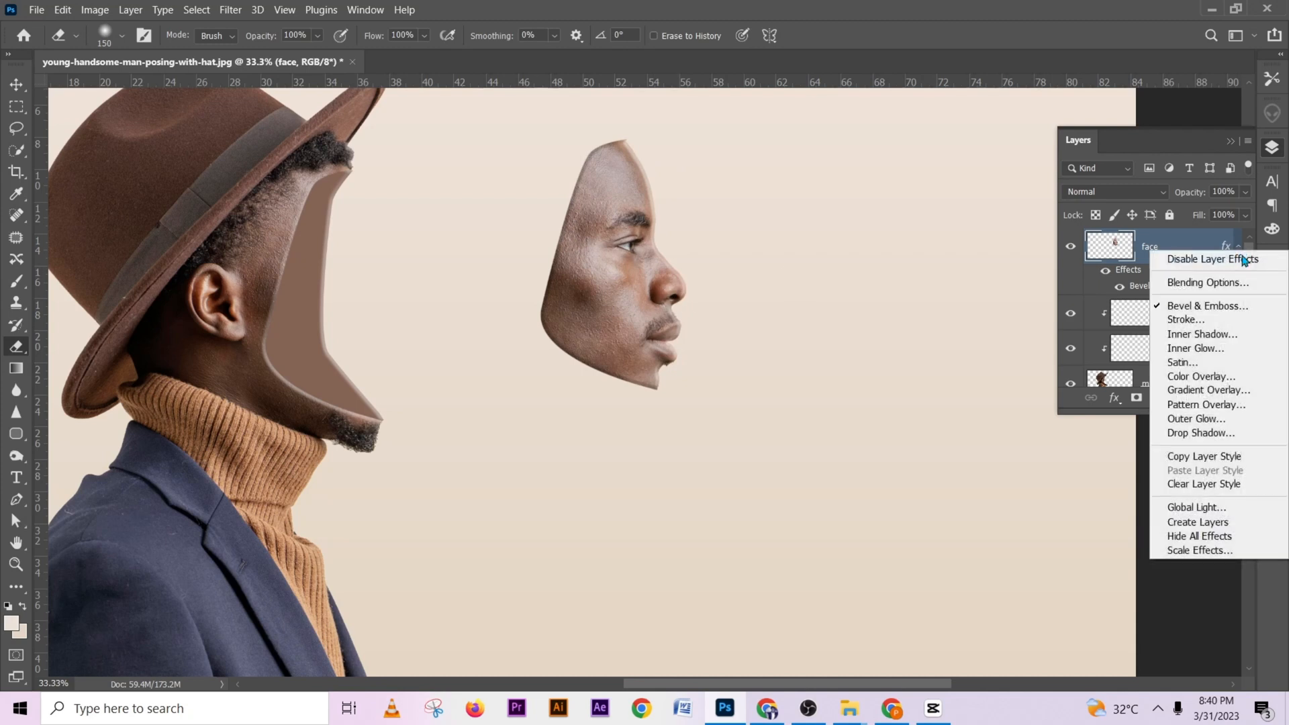
click(1222, 528)
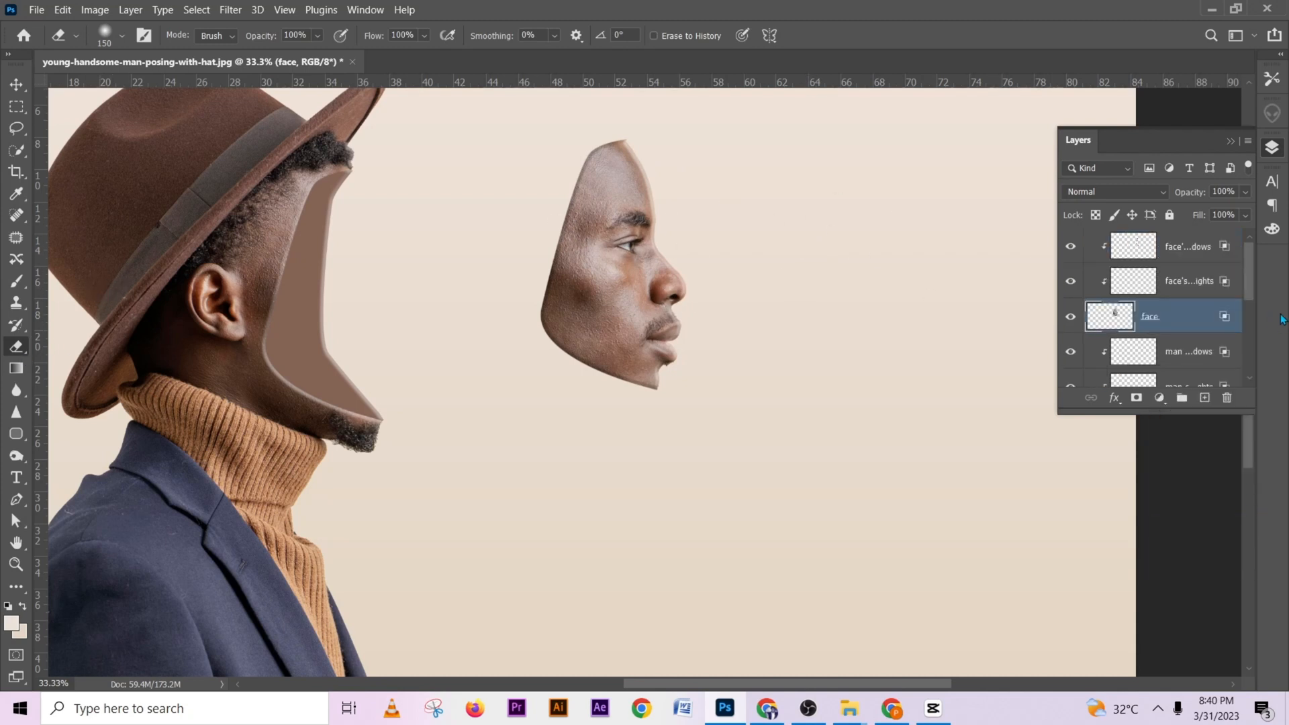
Erase the bevel highlight along the face's profile from forehead to chin on the face's Inner Bevel Highlights layer
click(1184, 249)
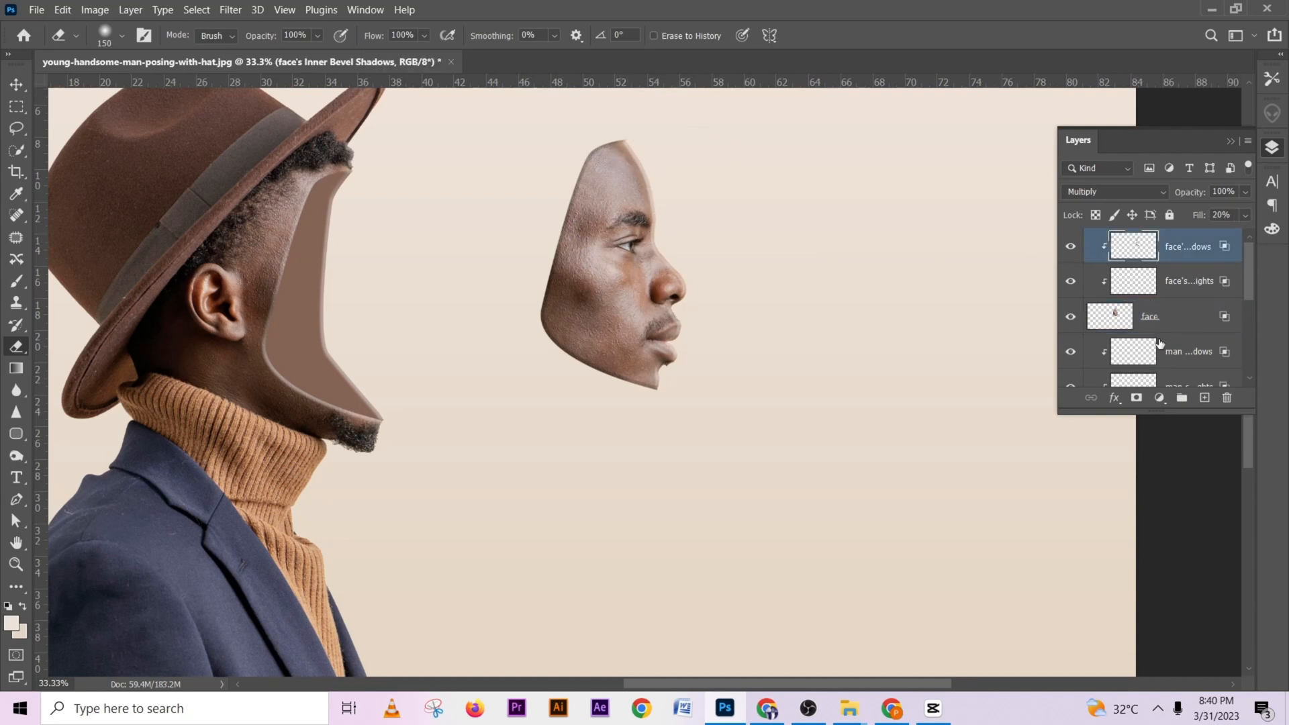
scroll(1162, 326, down, 1)
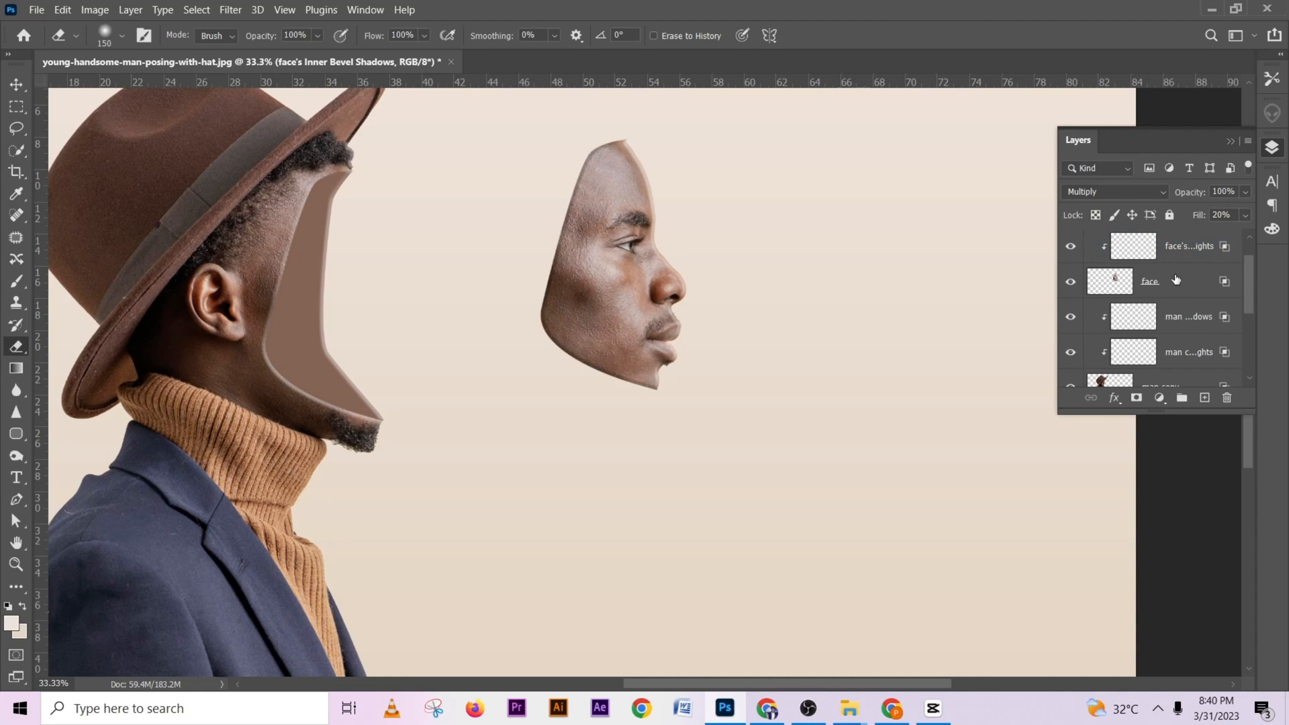
scroll(1176, 280, up, 1)
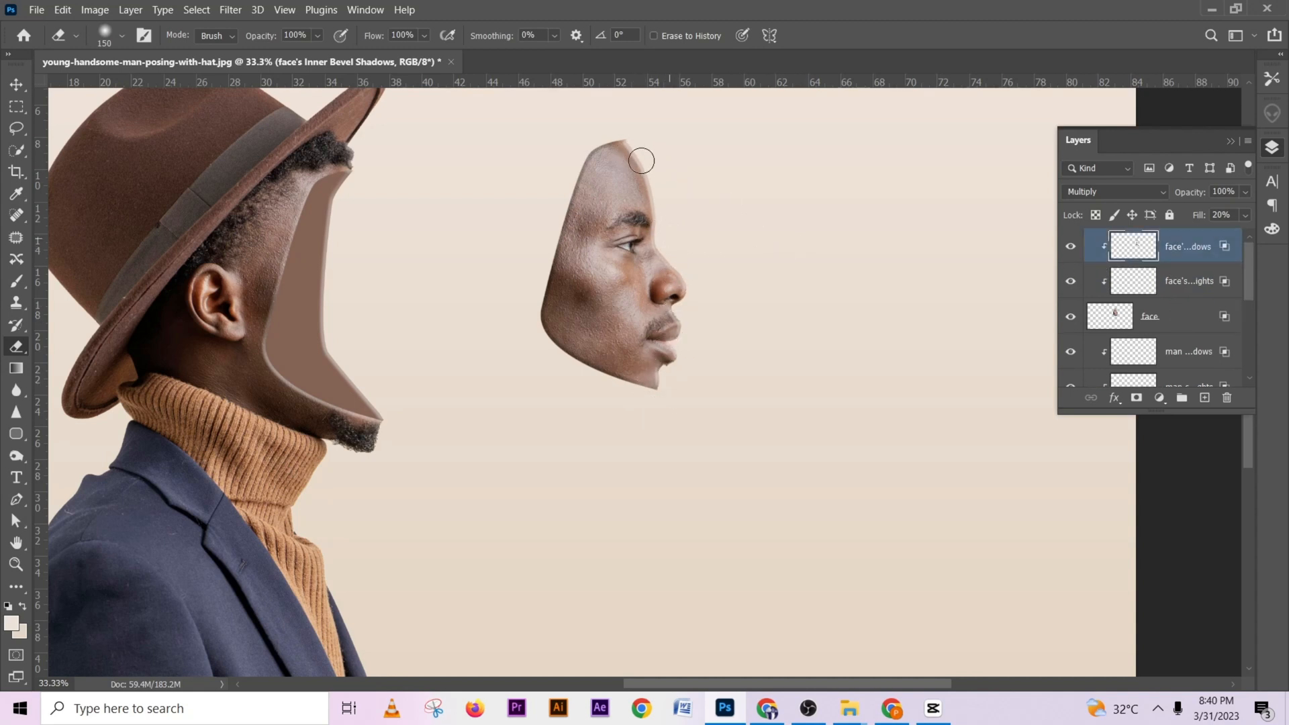
click(1186, 287)
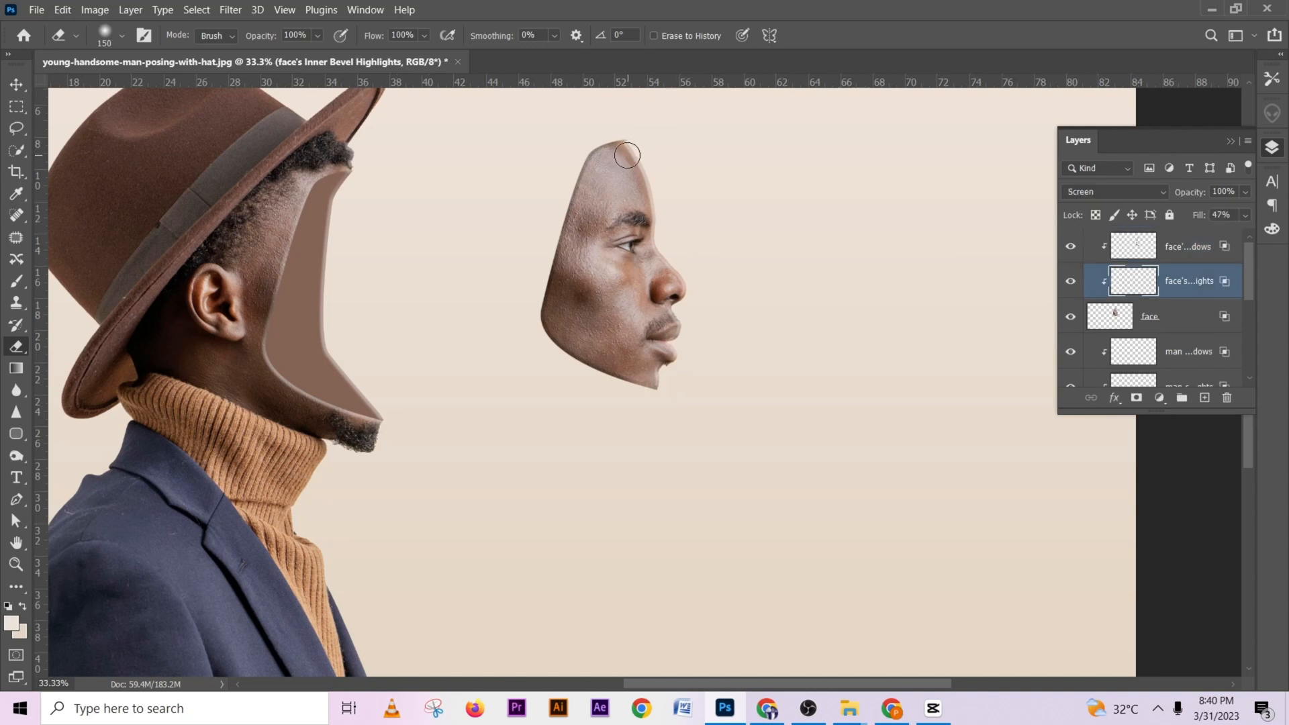
mouse_move(627, 155)
mouse_down()
mouse_move(663, 209)
mouse_move(656, 193)
mouse_move(661, 259)
mouse_move(687, 297)
mouse_move(676, 367)
mouse_up()
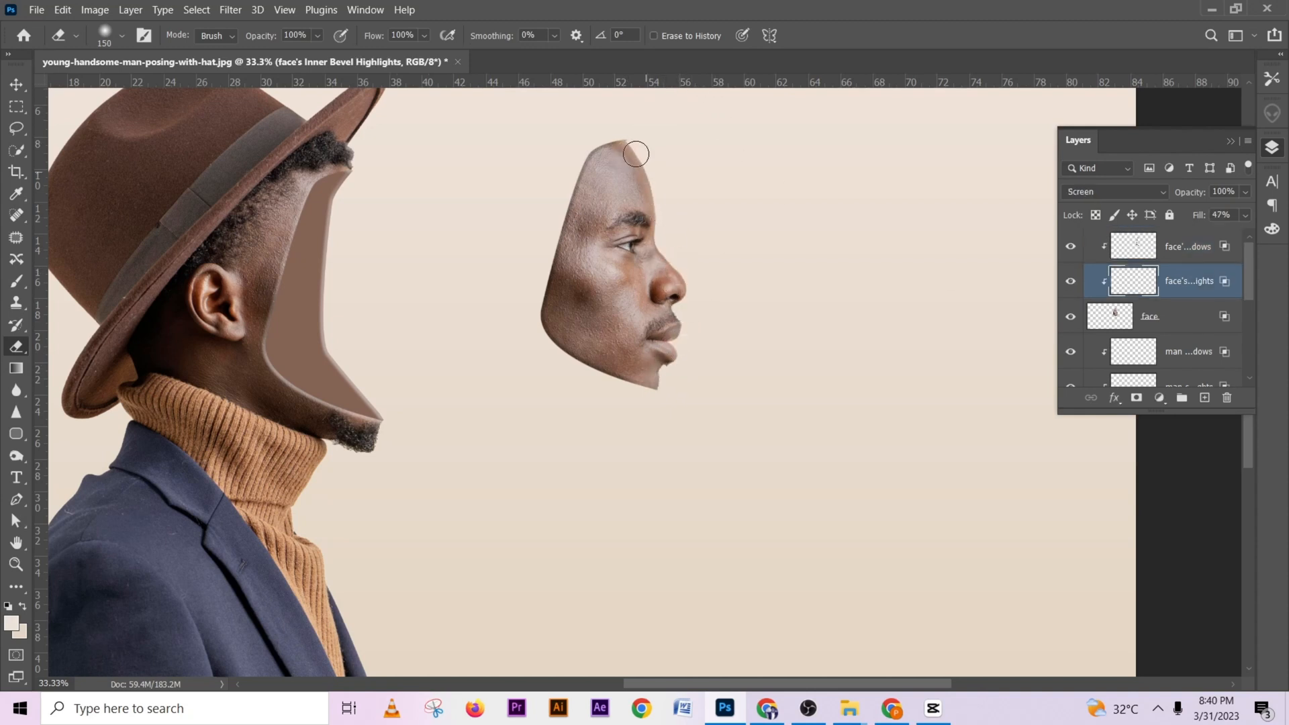
mouse_move(636, 154)
mouse_down()
mouse_move(676, 236)
mouse_move(668, 361)
mouse_up()
scroll(744, 259, down, 3)
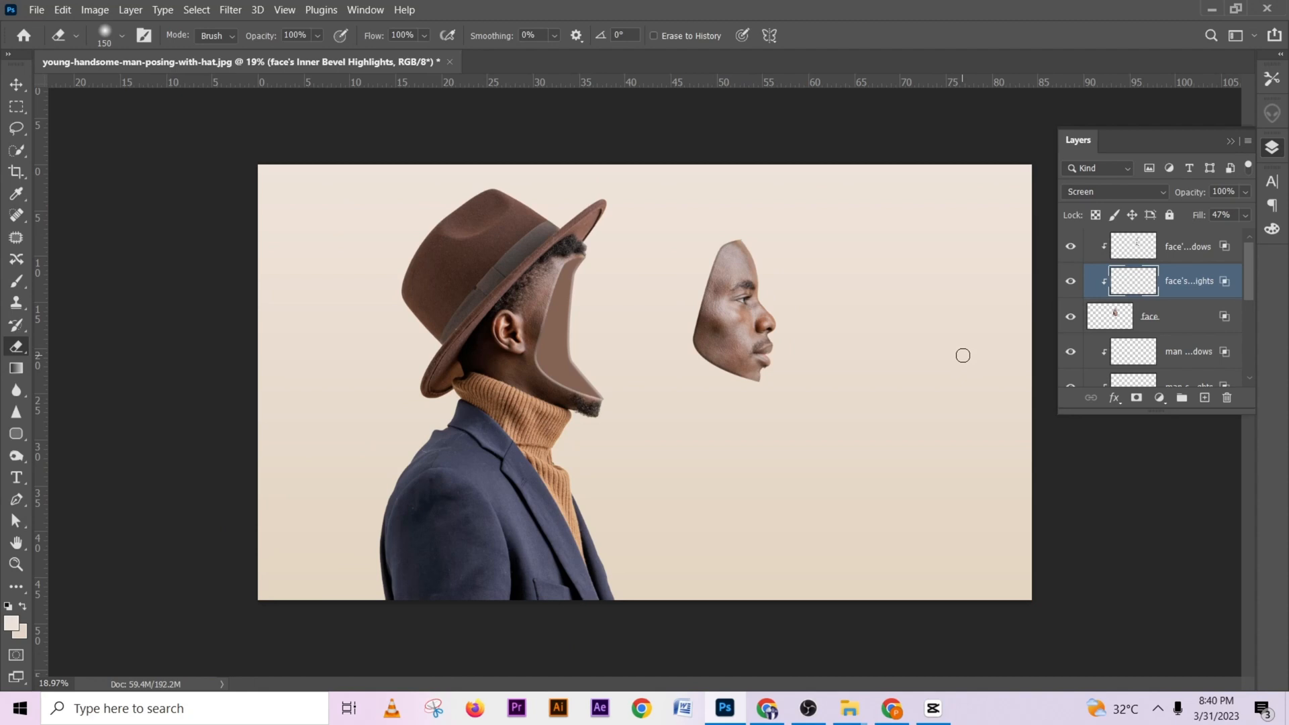
scroll(826, 352, up, 3)
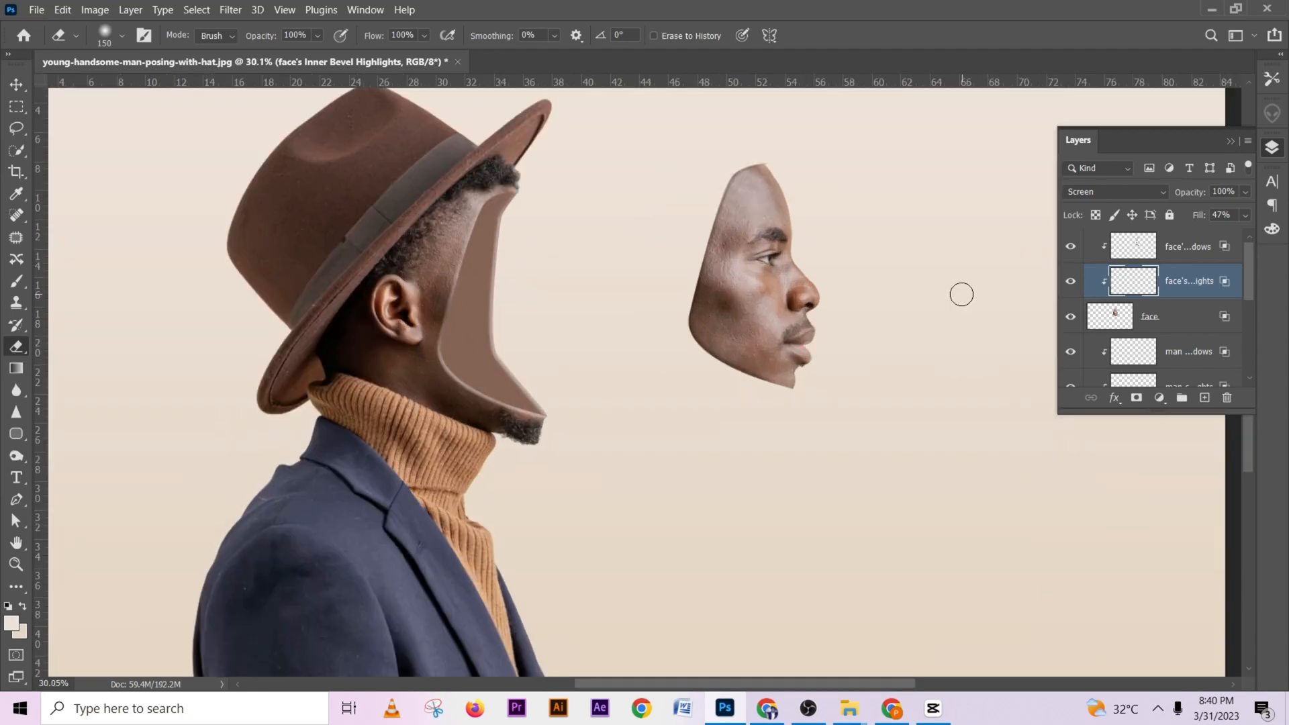
scroll(888, 322, down, 2)
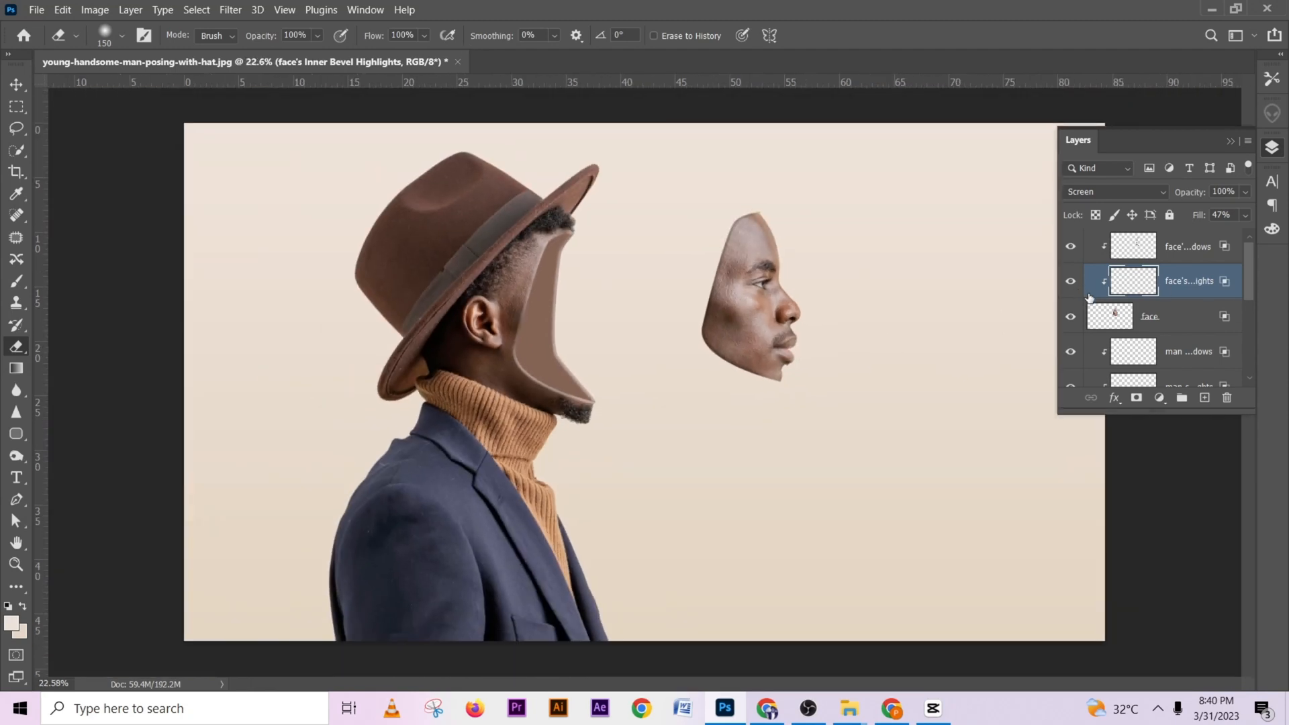
Select two freehand patches on the face layer, one on the cheek and one on the forehead, with a 4 px feather
click(1180, 325)
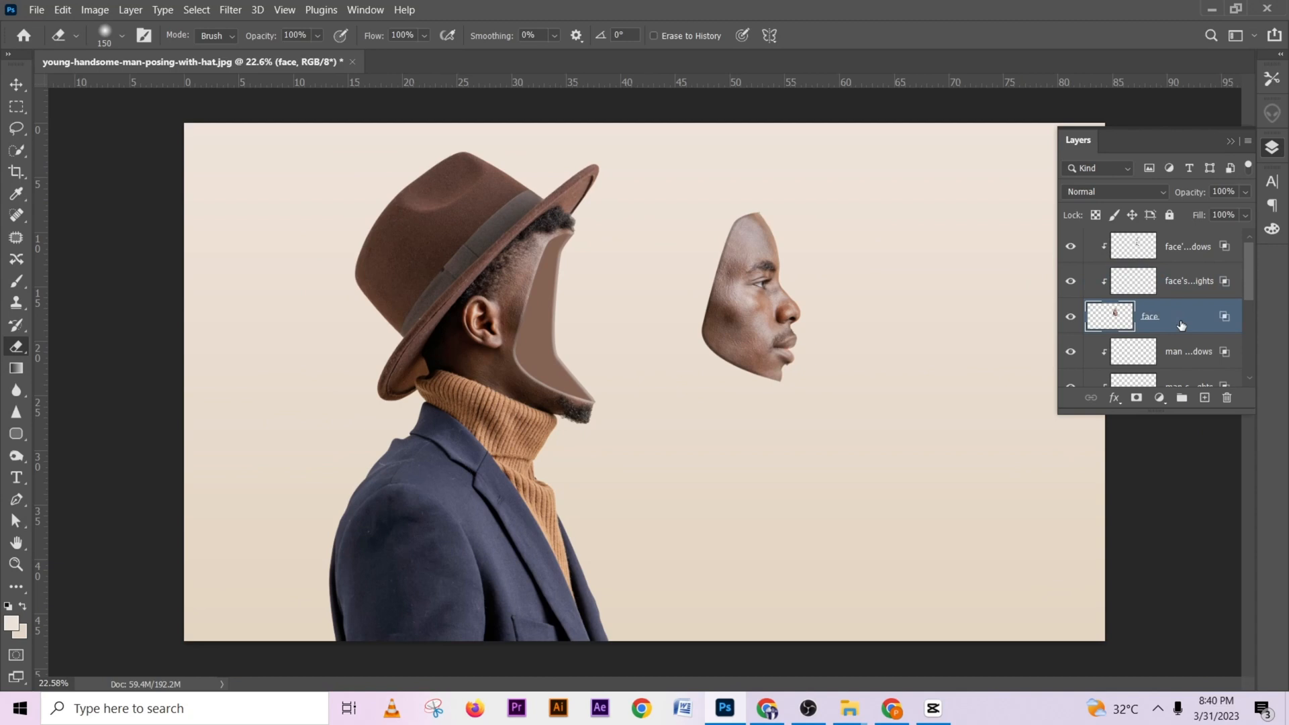
click(16, 129)
scroll(839, 238, up, 4)
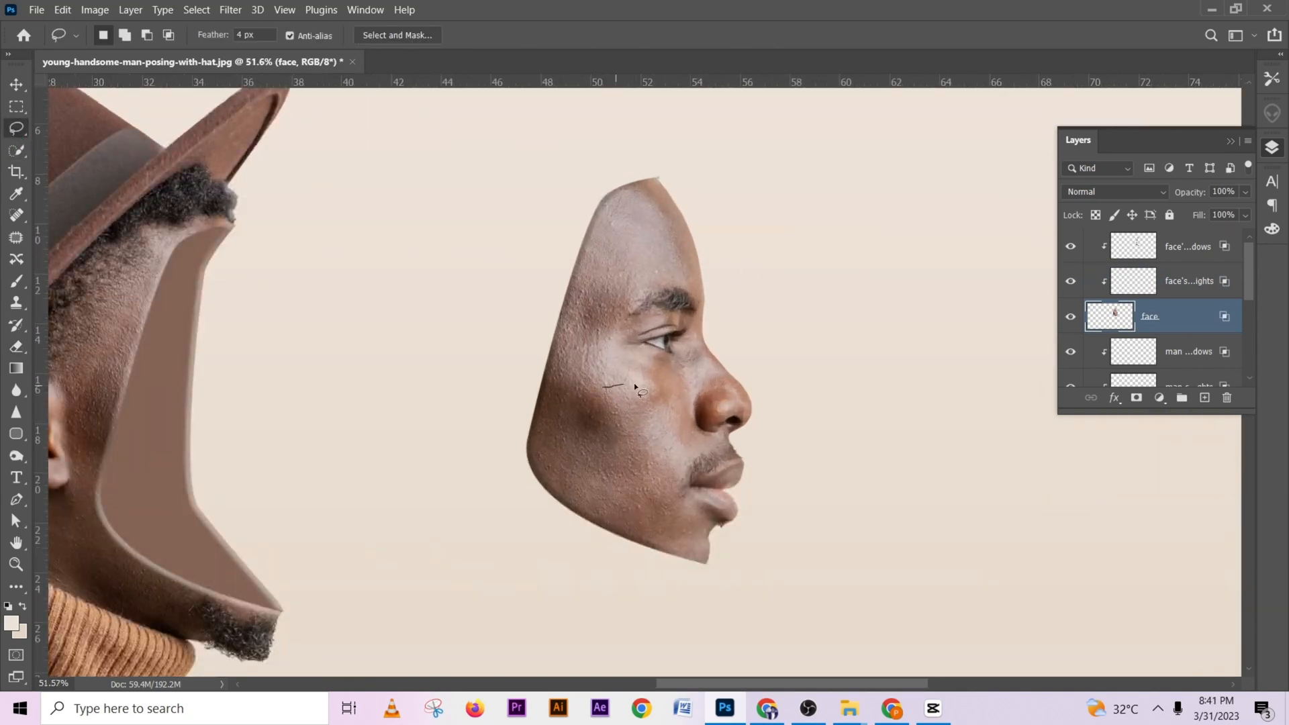
mouse_move(636, 455)
mouse_down()
mouse_move(598, 461)
mouse_move(580, 440)
mouse_up()
drag(606, 397, 638, 446)
key(shift)
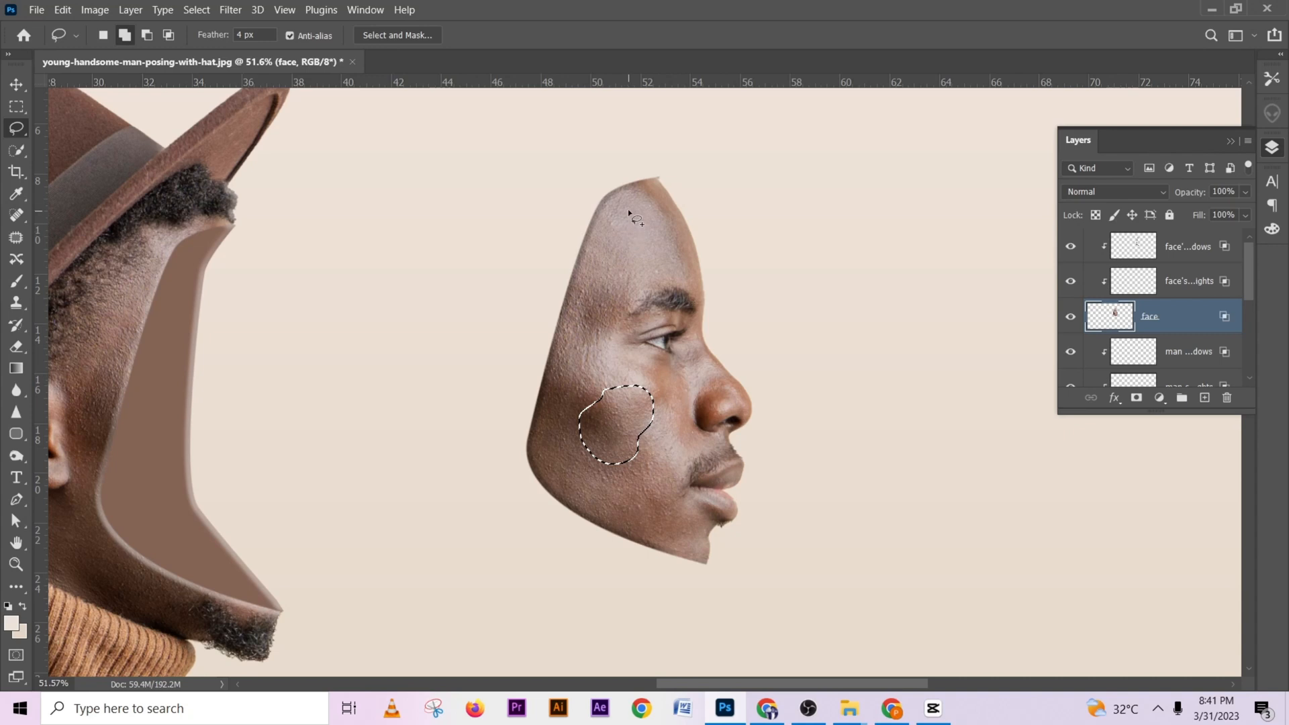
mouse_move(629, 210)
mouse_down()
mouse_move(651, 246)
mouse_move(616, 281)
mouse_move(599, 266)
mouse_move(630, 210)
mouse_up()
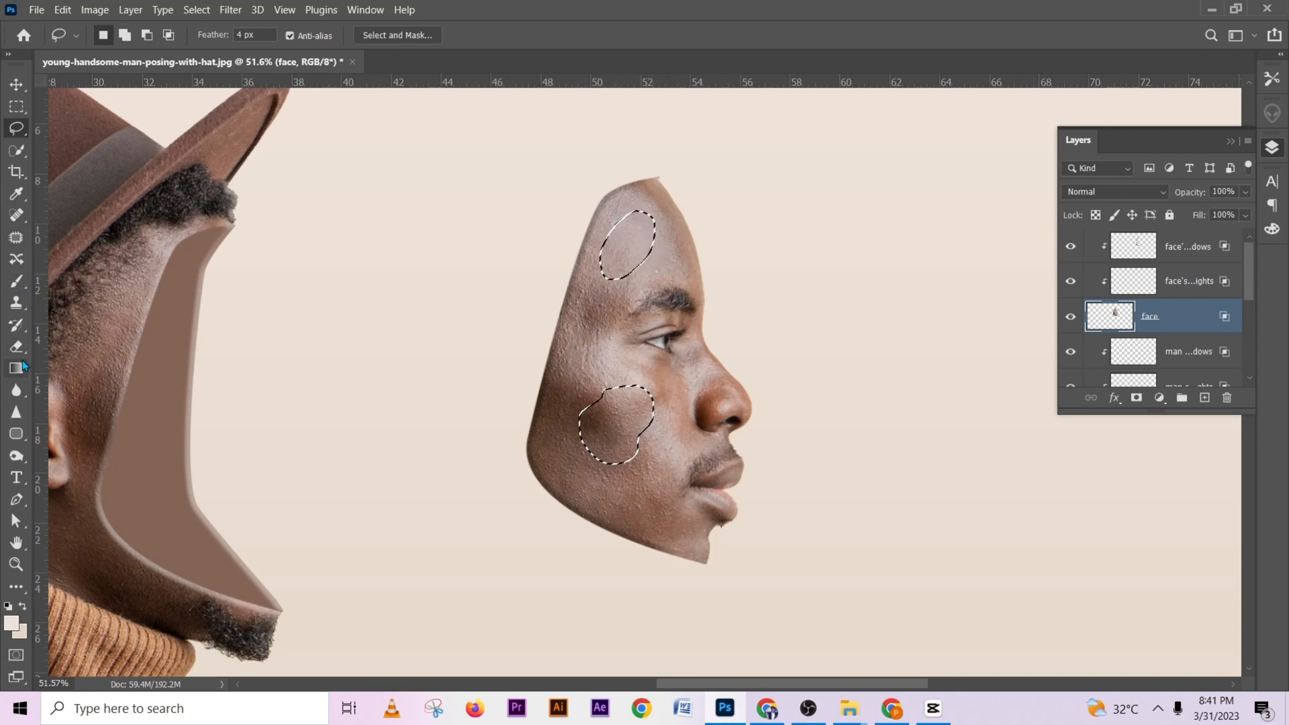
Erase the face inside the selected forehead and cheek patches to cut two holes, and clear the selection
click(18, 349)
mouse_move(613, 253)
mouse_down()
mouse_move(645, 225)
mouse_move(635, 211)
mouse_move(631, 252)
mouse_up()
mouse_move(608, 403)
mouse_down()
mouse_move(630, 452)
mouse_move(640, 415)
mouse_move(614, 422)
mouse_up()
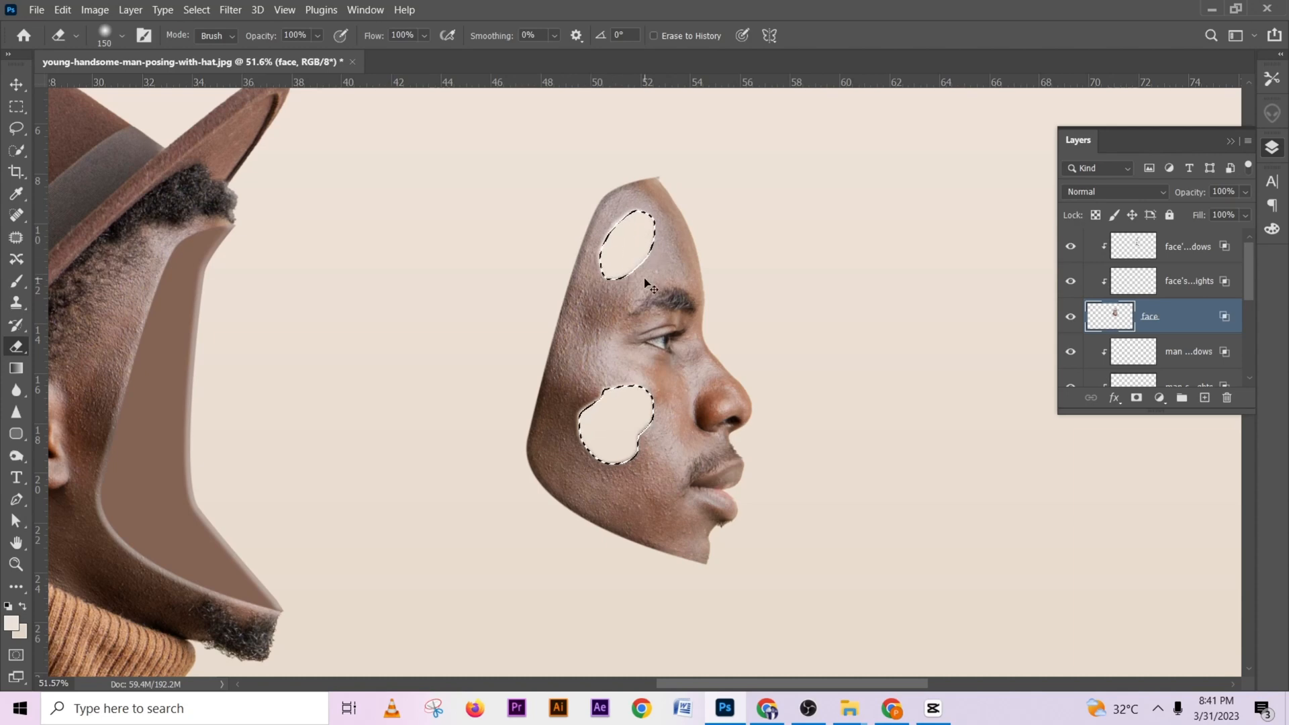
key(ctrl+d)
scroll(648, 401, up, 4)
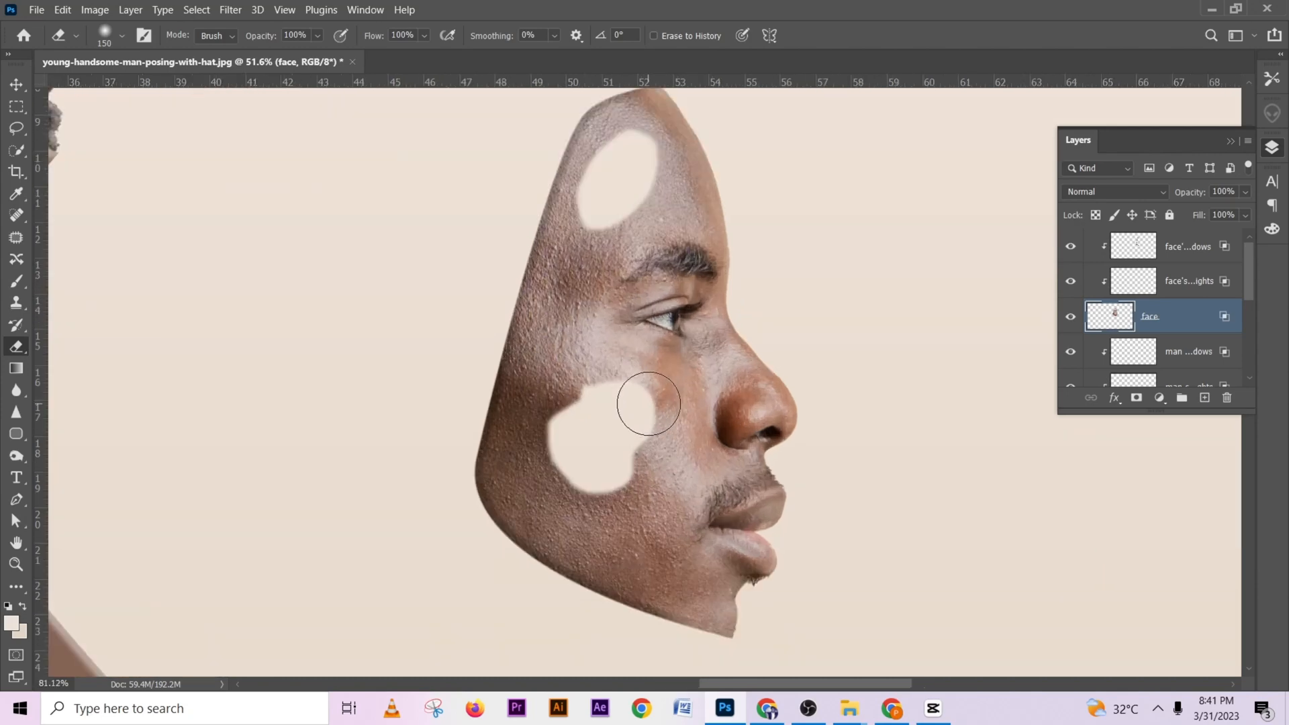
scroll(649, 404, down, 4)
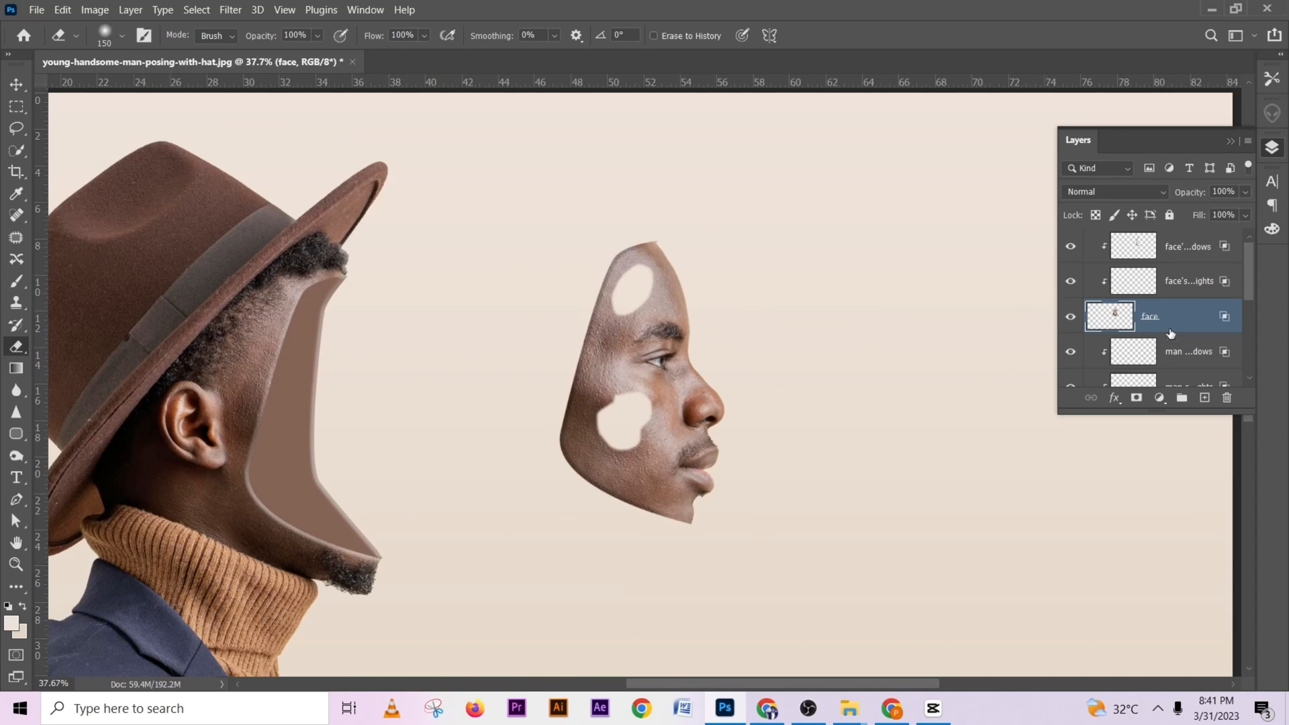
Apply an Inner Bevel to the face layer and its holes with depth 740%, size 16 px, soften 7 px and angle 23°
scroll(1184, 324, down, 1)
scroll(1184, 323, up, 1)
double_click(1195, 323)
drag(809, 89, 963, 95)
click(836, 173)
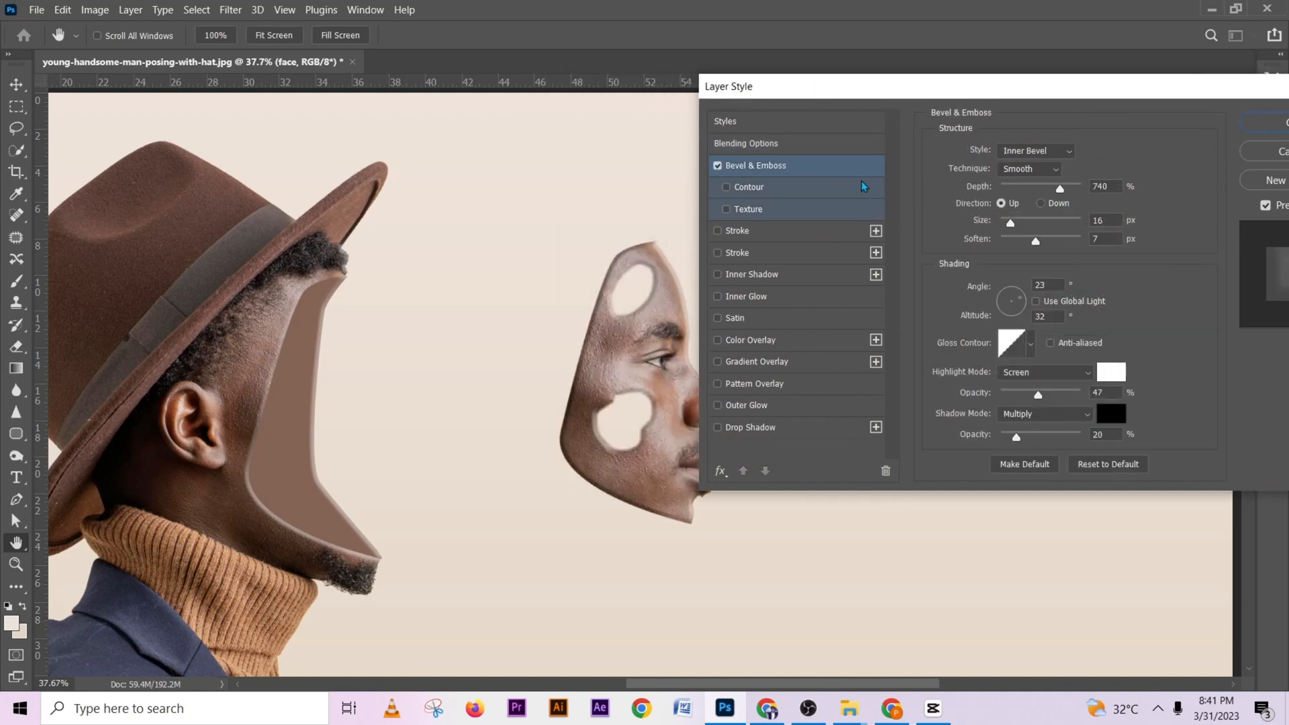
click(1262, 124)
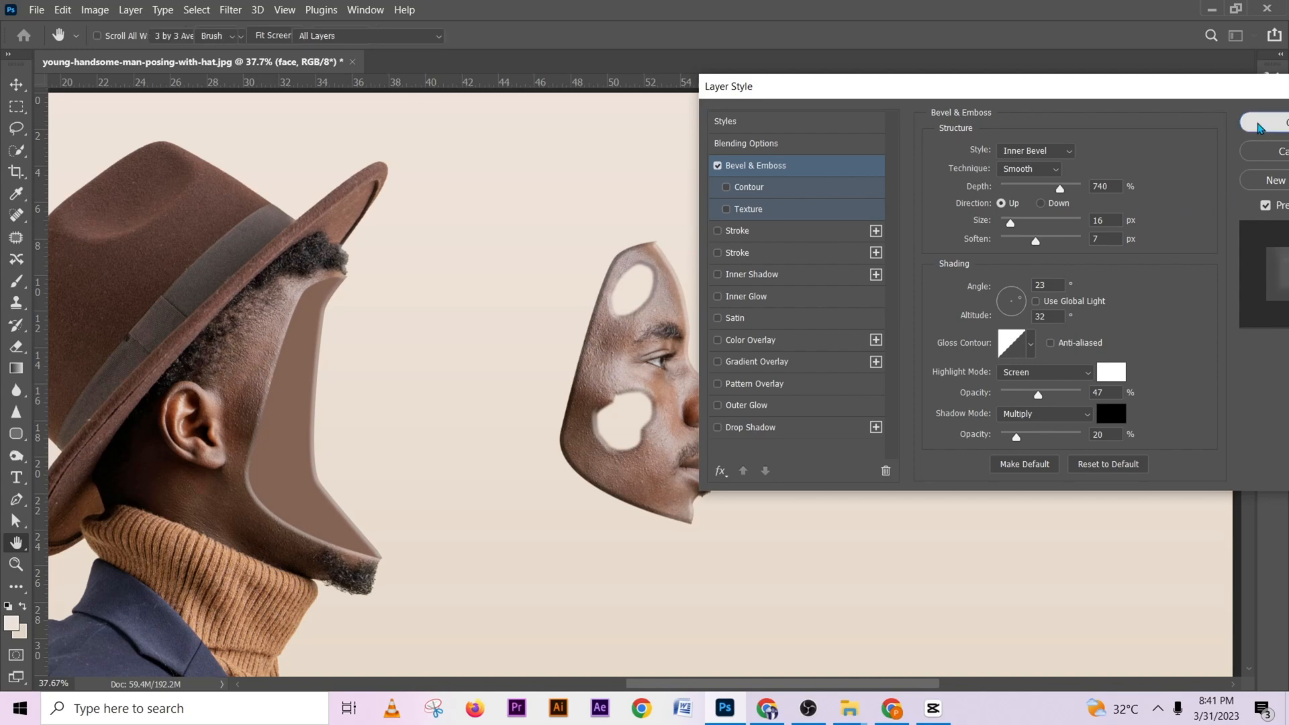
key(e)
scroll(678, 312, up, 5)
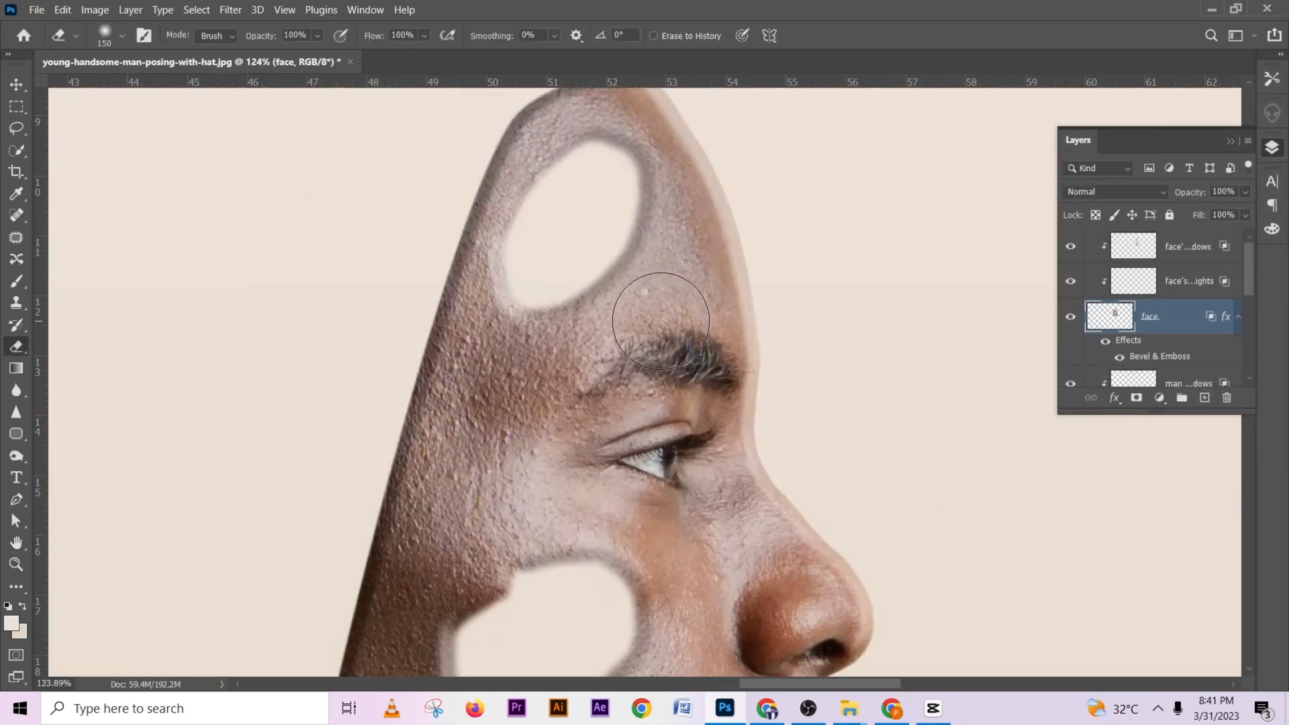
scroll(661, 316, down, 3)
scroll(664, 325, down, 4)
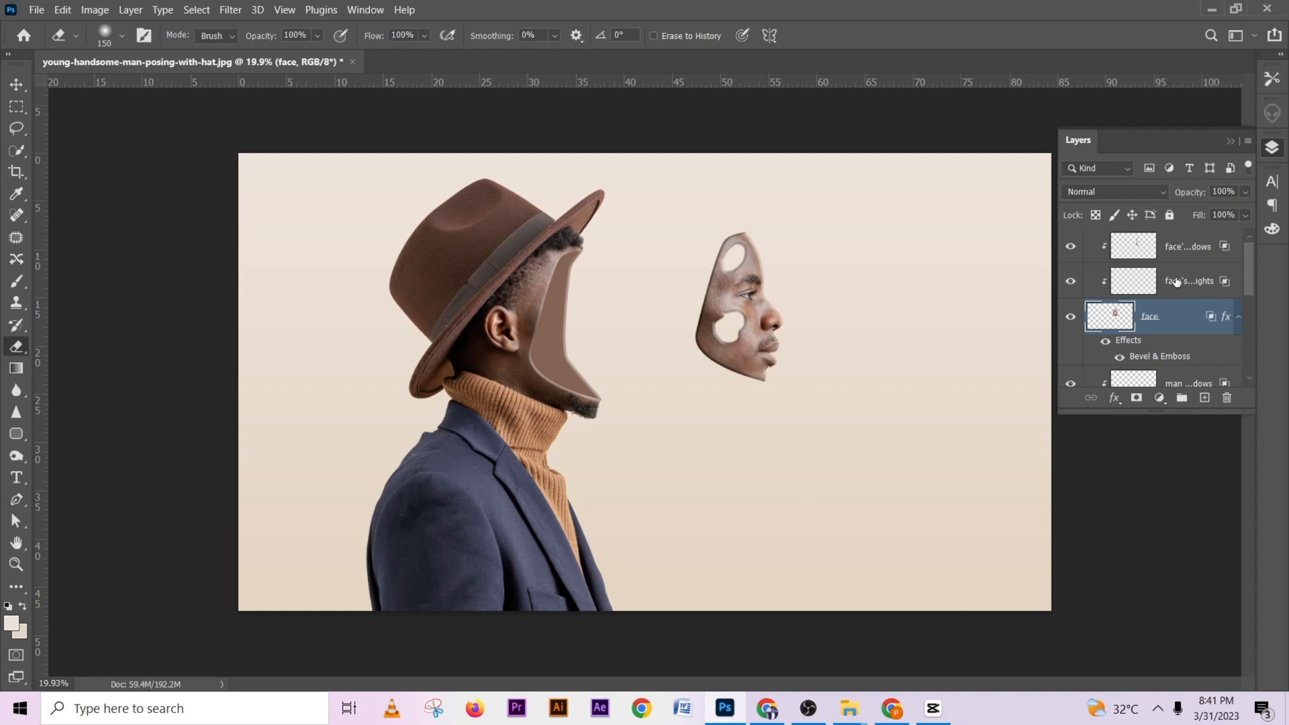
Group the face layer with its bevel shadow and highlight layers, and hide the group
shift+click(1190, 242)
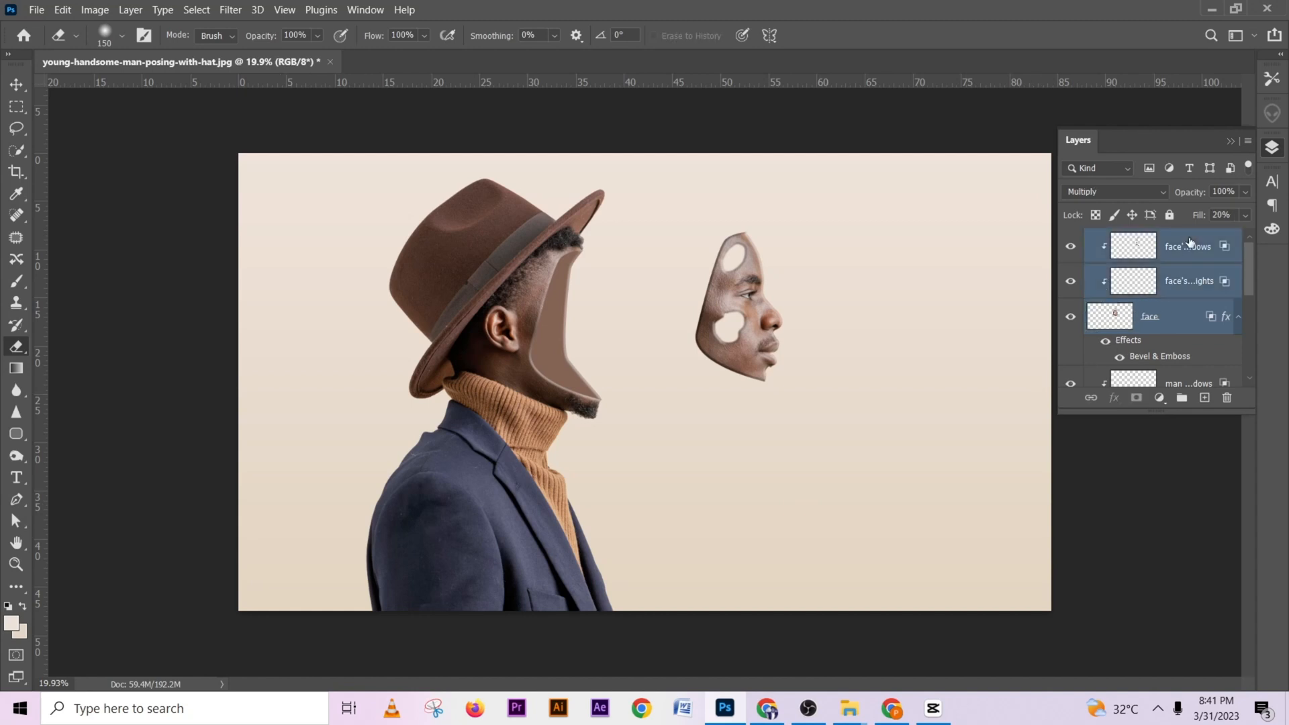
key(ctrl+g)
click(1067, 243)
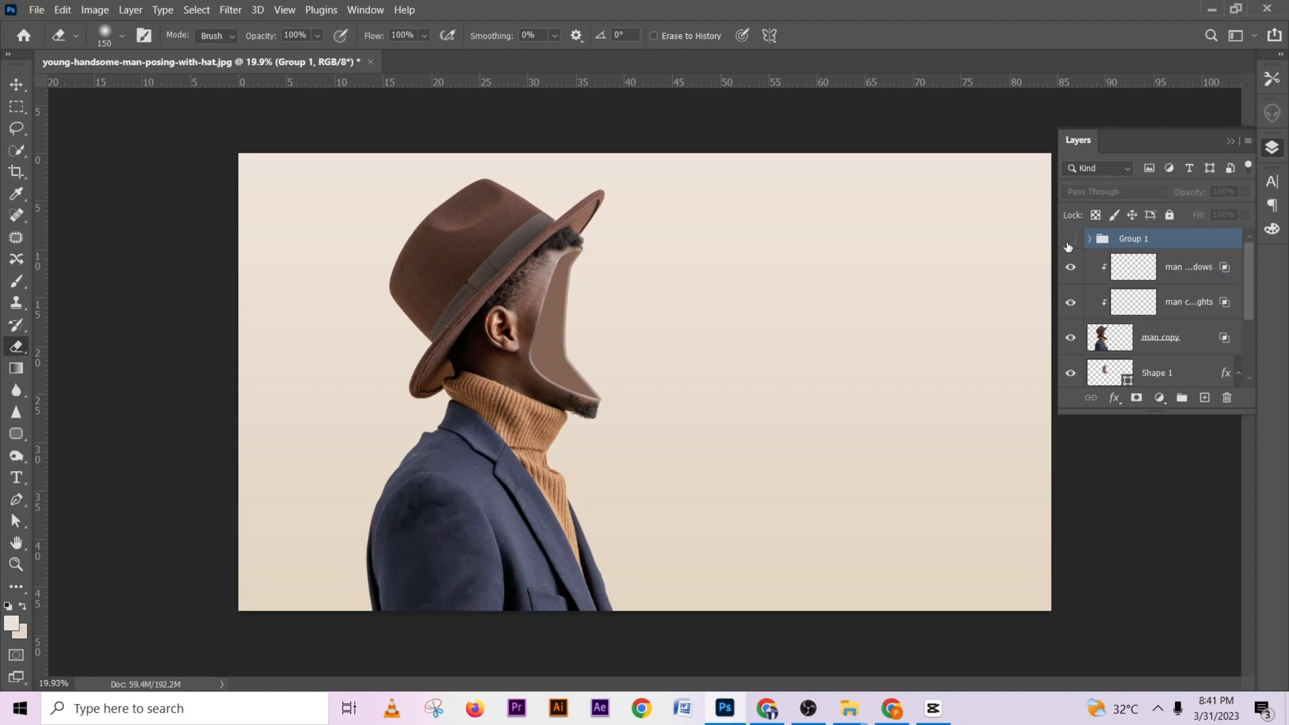
Show the face group, then group the man copy layer with its bevel shadow and highlight layers
click(1067, 243)
click(1178, 275)
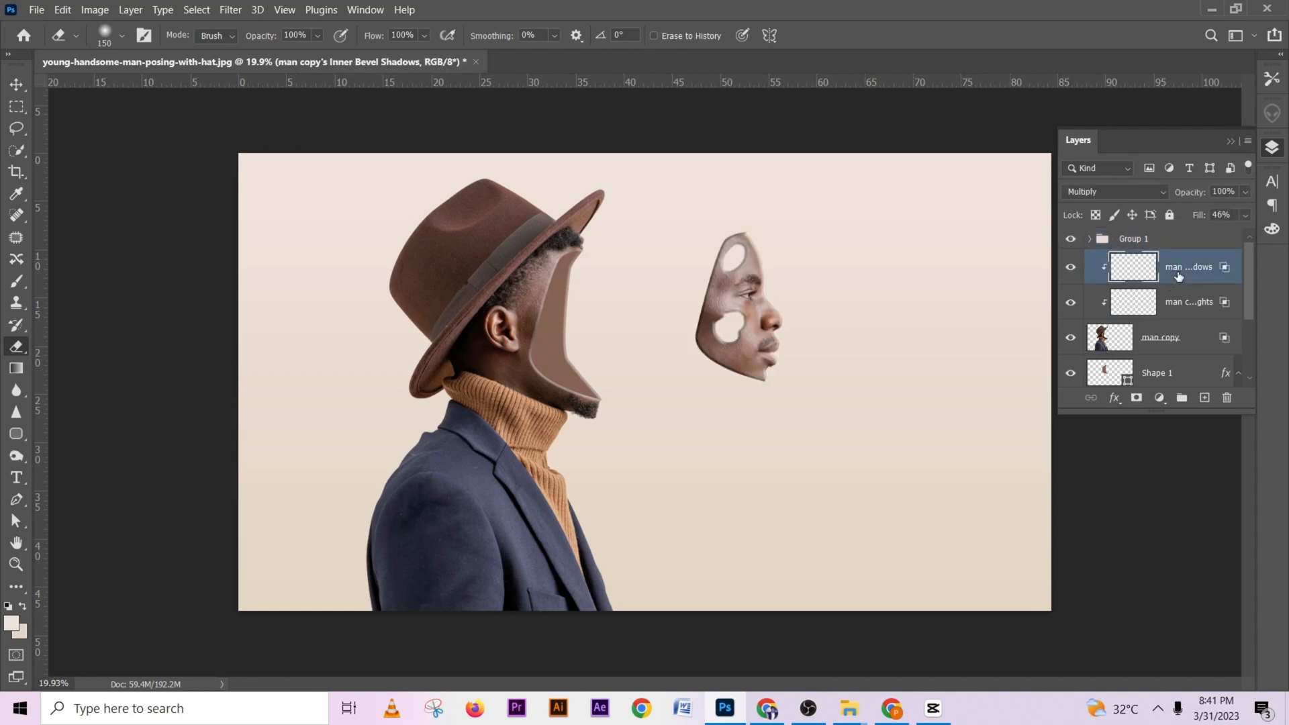
shift+click(1190, 346)
key(ctrl+g)
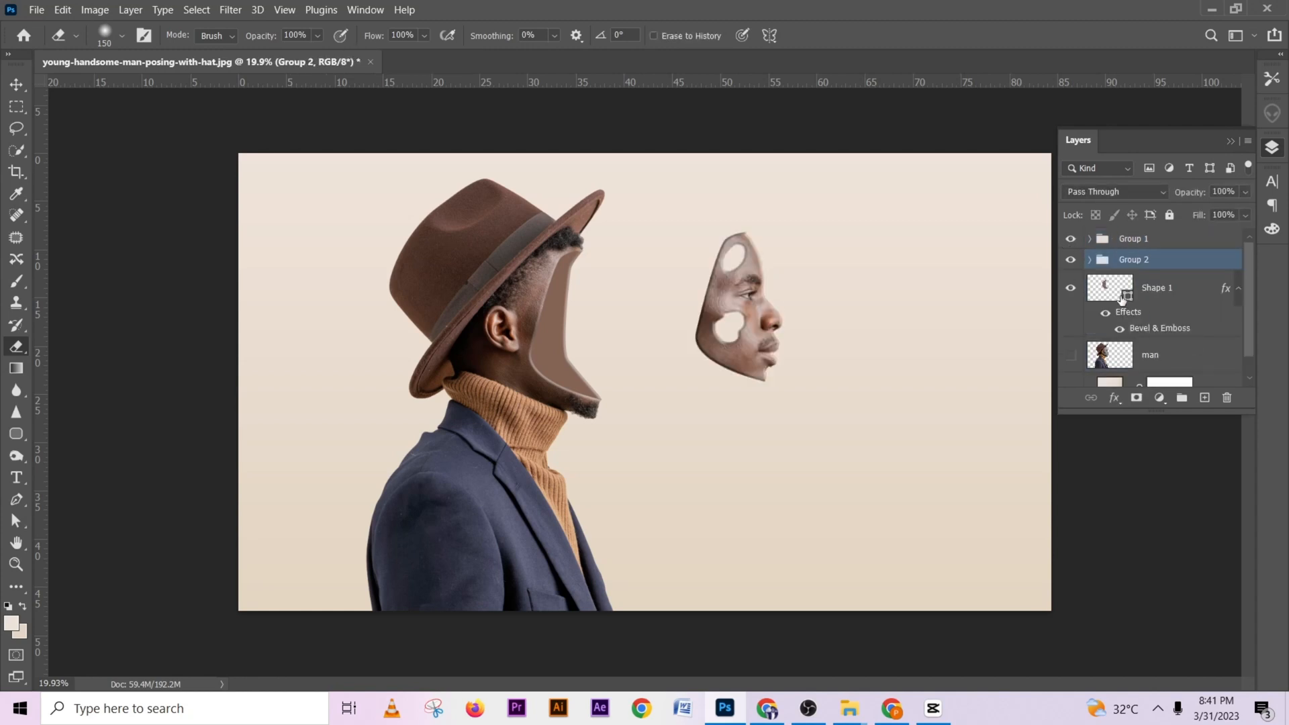
click(1071, 260)
click(1071, 261)
click(1188, 296)
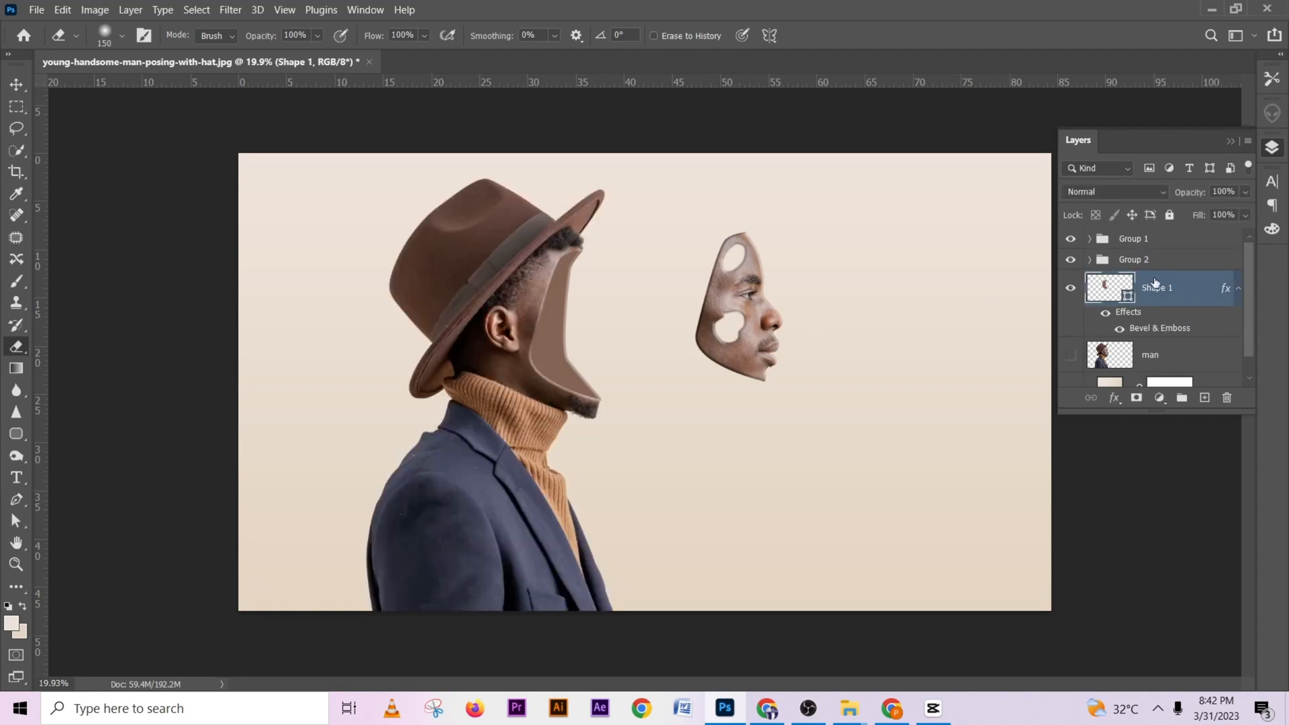
click(1190, 260)
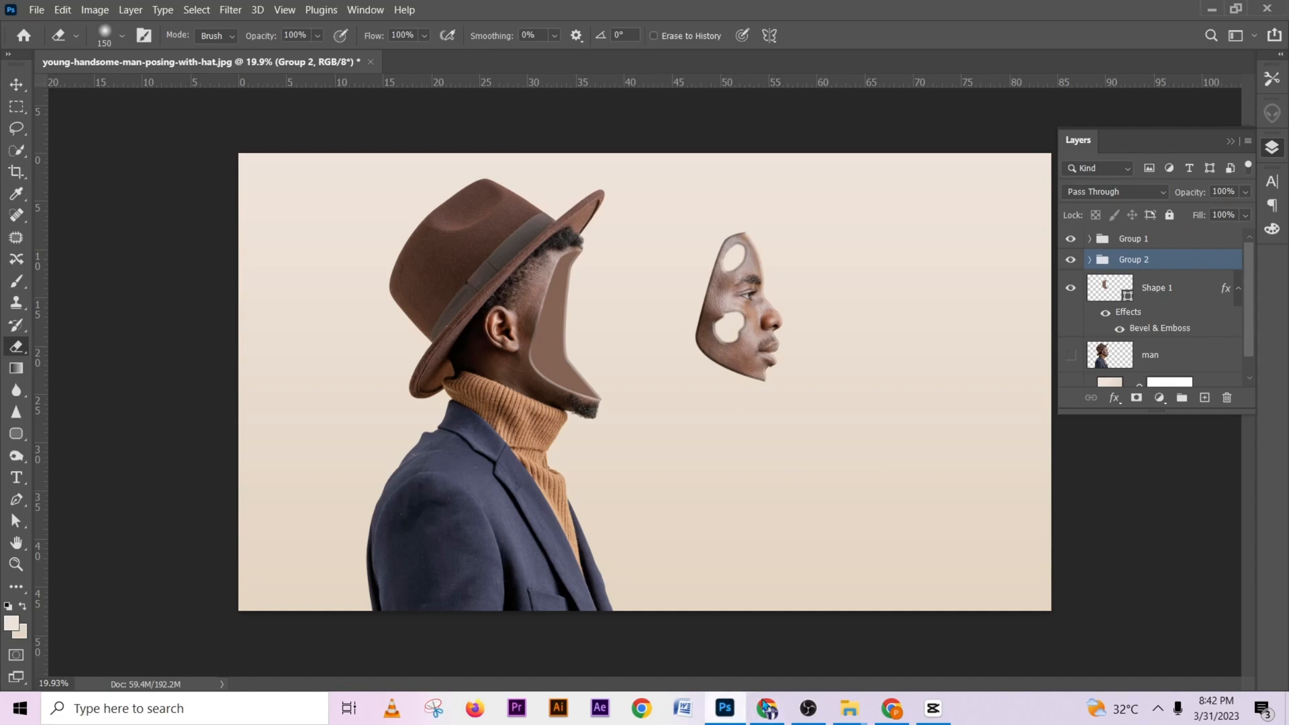
Open real_ivy_plants_png_by_mysticmorning_d4sj9wu and copy the upper middle ivy cluster to a new layer using a freehand selection with 4 px feather
click(849, 709)
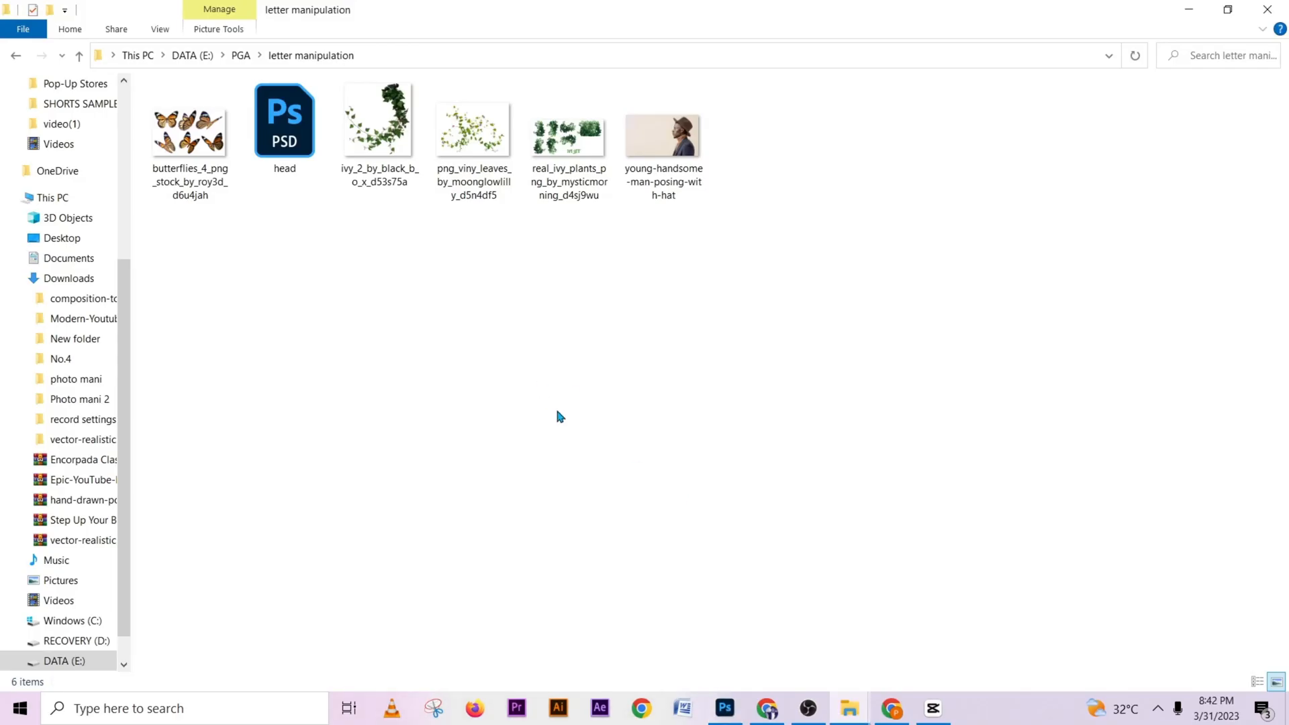
drag(560, 190, 1068, 566)
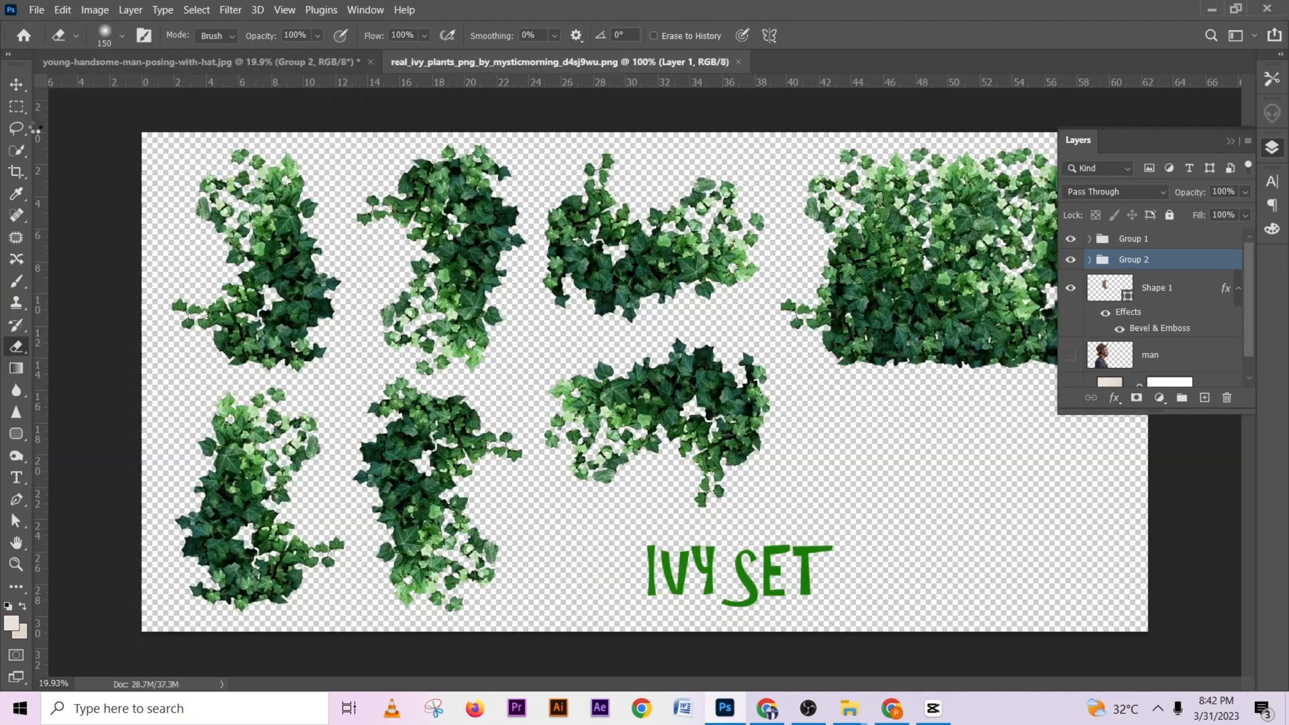
click(17, 127)
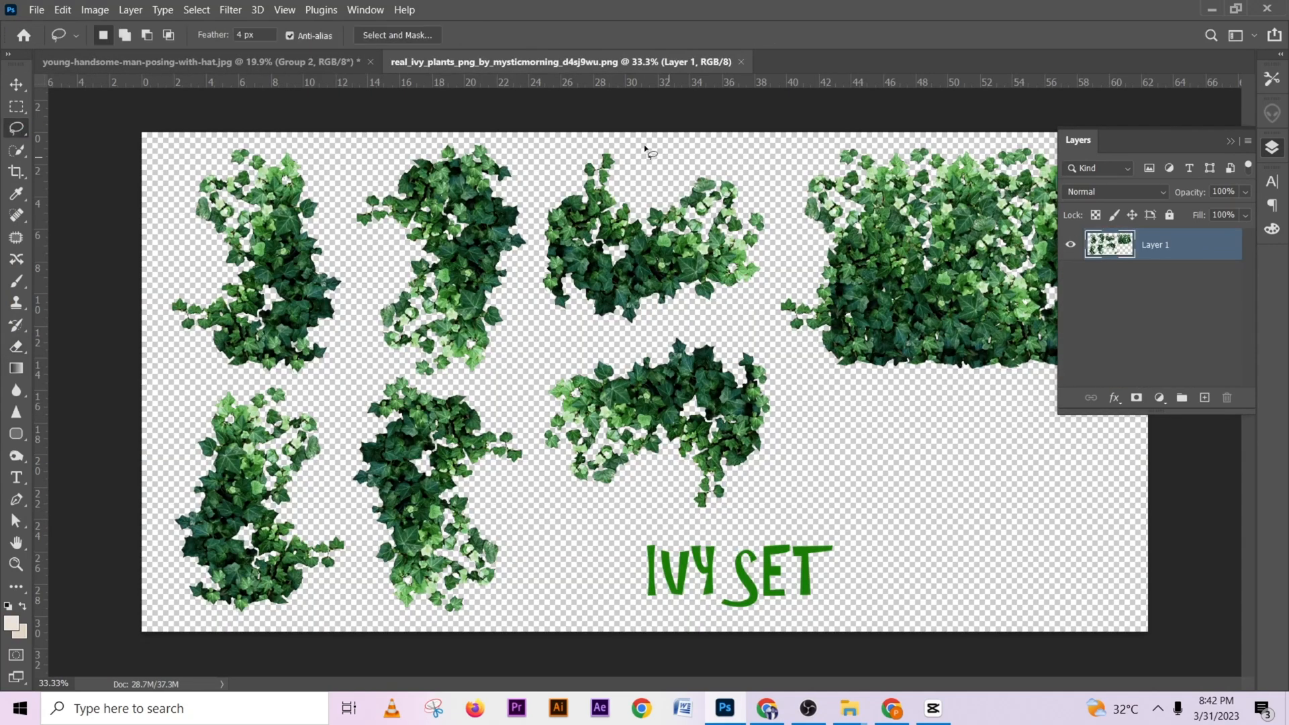
mouse_move(590, 142)
mouse_down()
mouse_move(782, 181)
mouse_move(783, 260)
mouse_move(709, 318)
mouse_move(549, 314)
mouse_move(529, 265)
mouse_move(546, 173)
mouse_move(582, 145)
mouse_up()
right_click(635, 217)
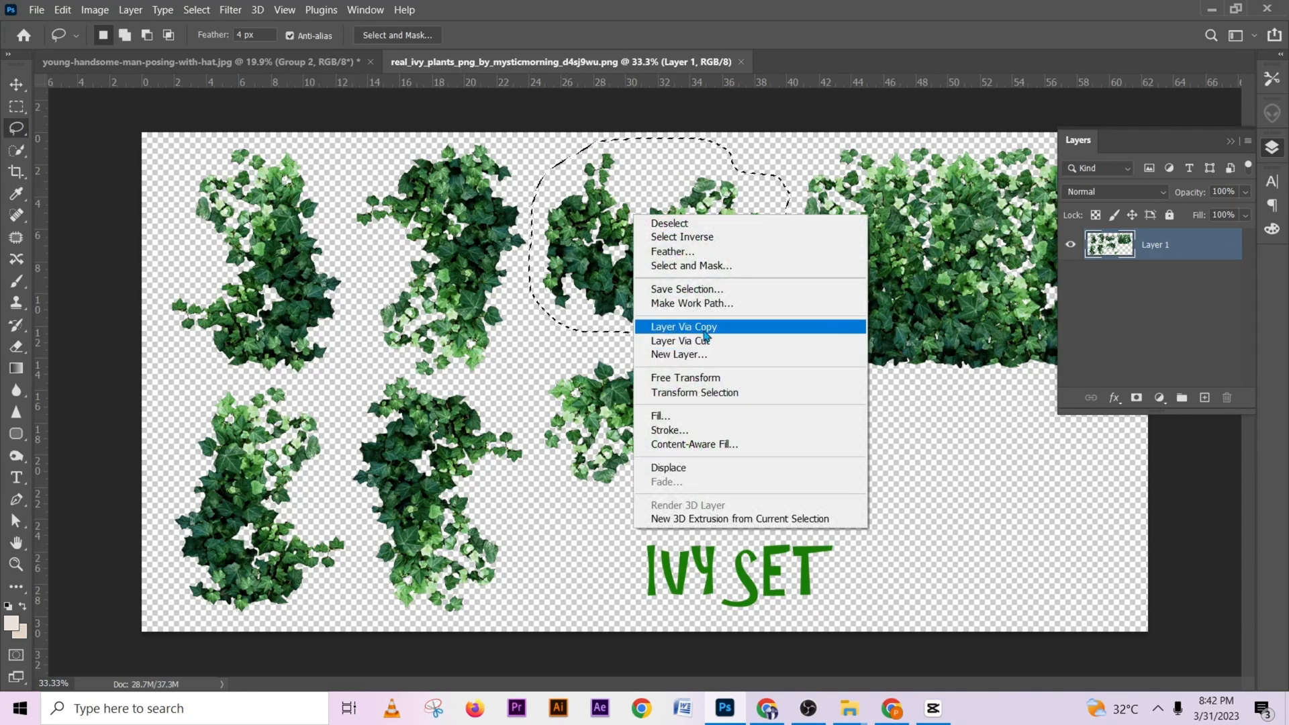
click(705, 327)
Bring the copied ivy cluster into the portrait document above the man's group, accepting the color profile conversion
key(v)
drag(681, 164, 663, 332)
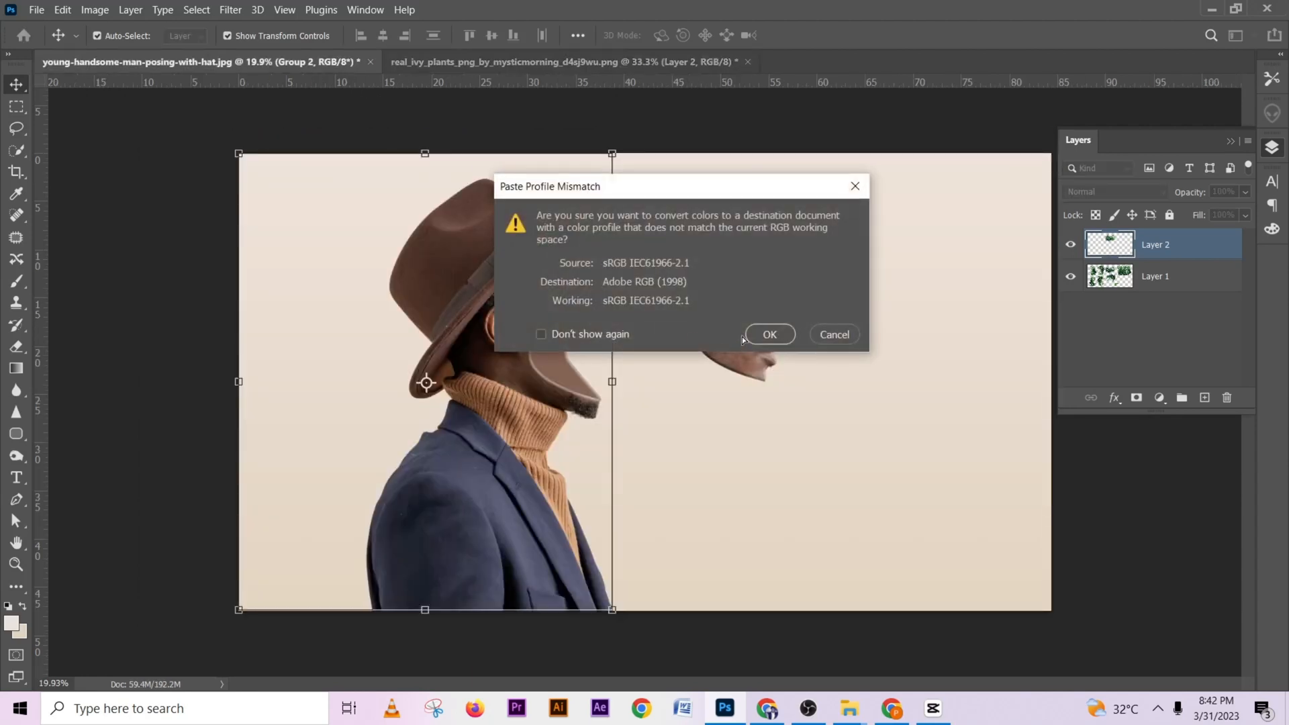
click(769, 333)
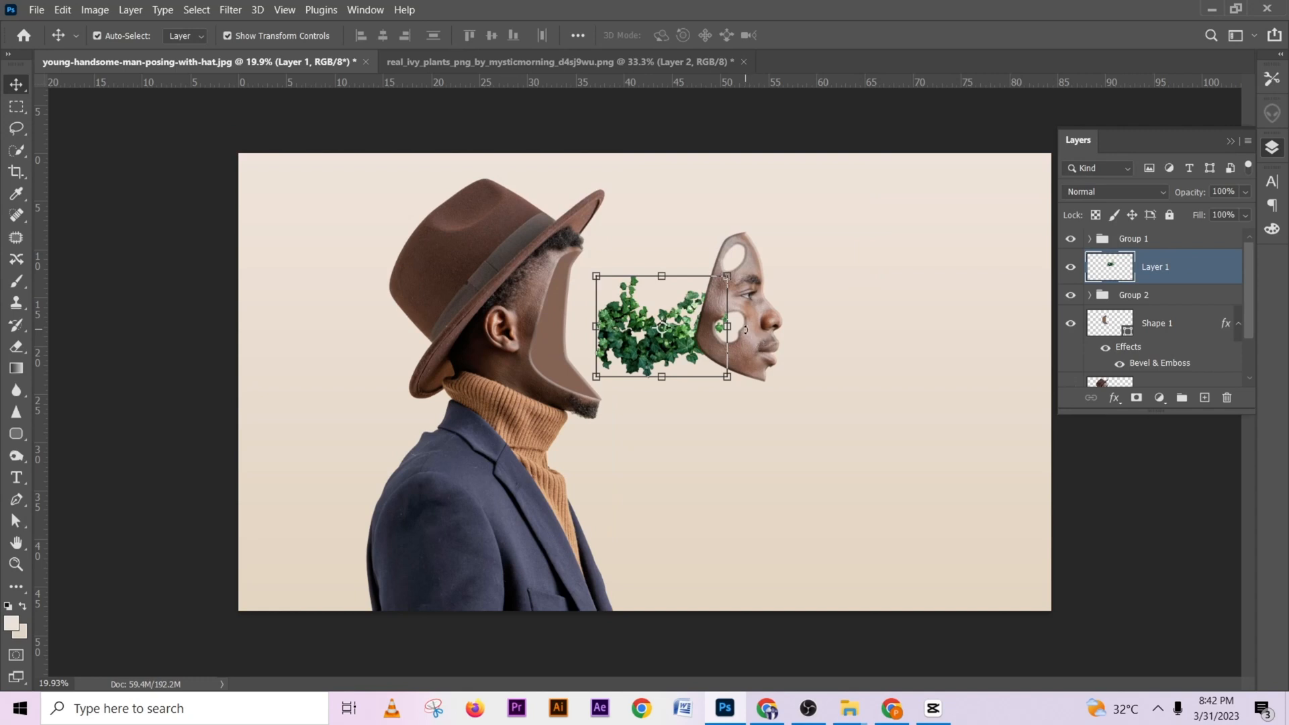
Rotate the ivy to about -10.5°, scale it to about 140% and place it between the hollow head and the floating face
drag(745, 330, 739, 295)
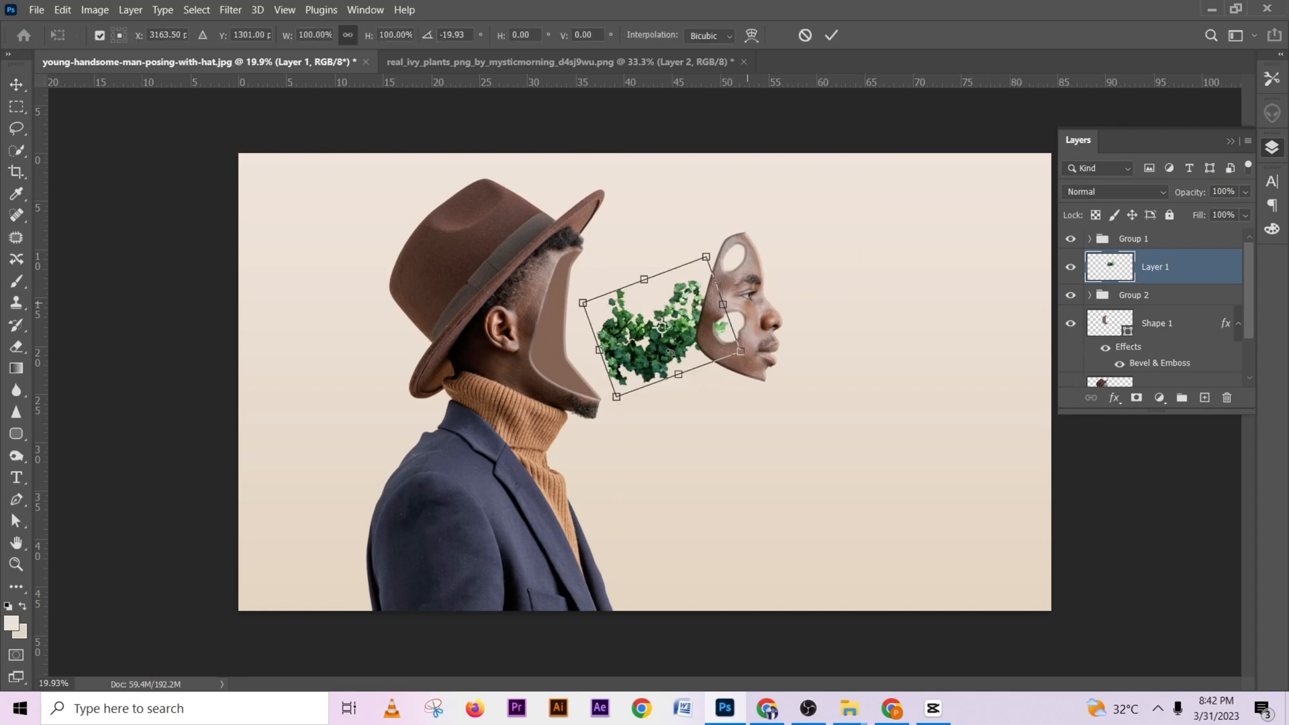
drag(669, 352, 608, 357)
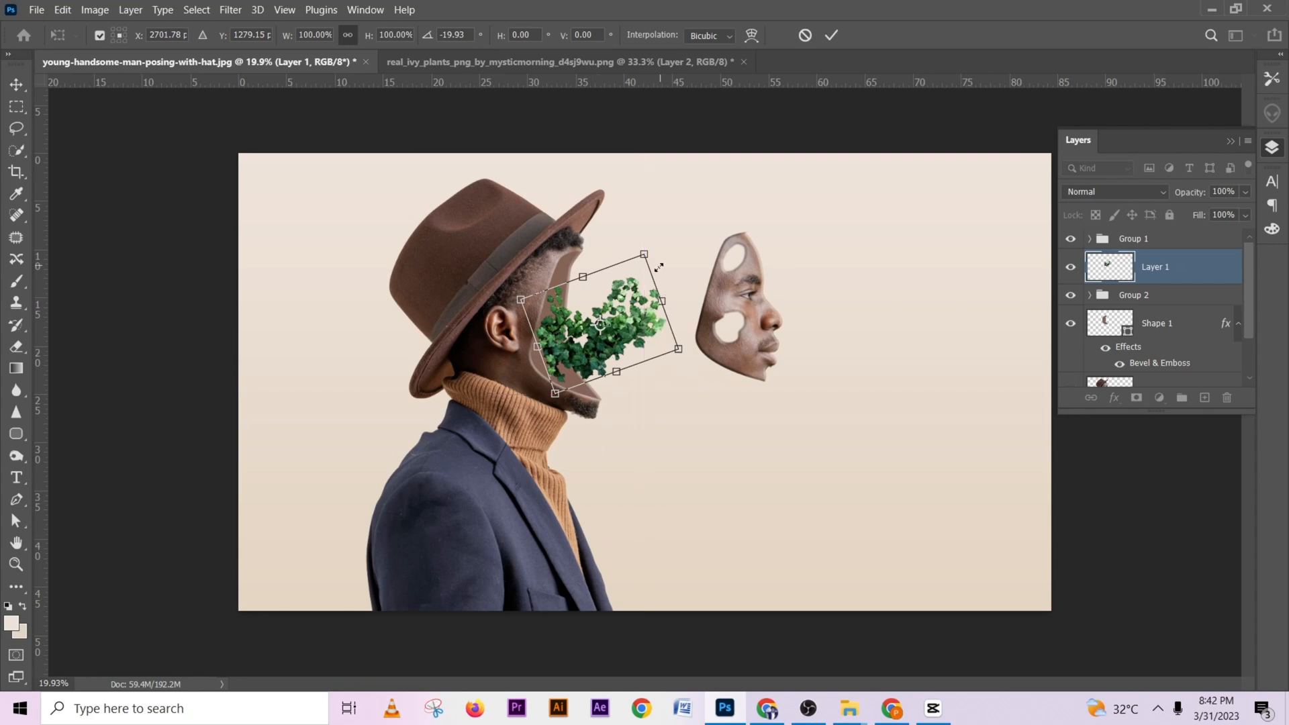
drag(648, 253, 738, 204)
key(ctrl+z)
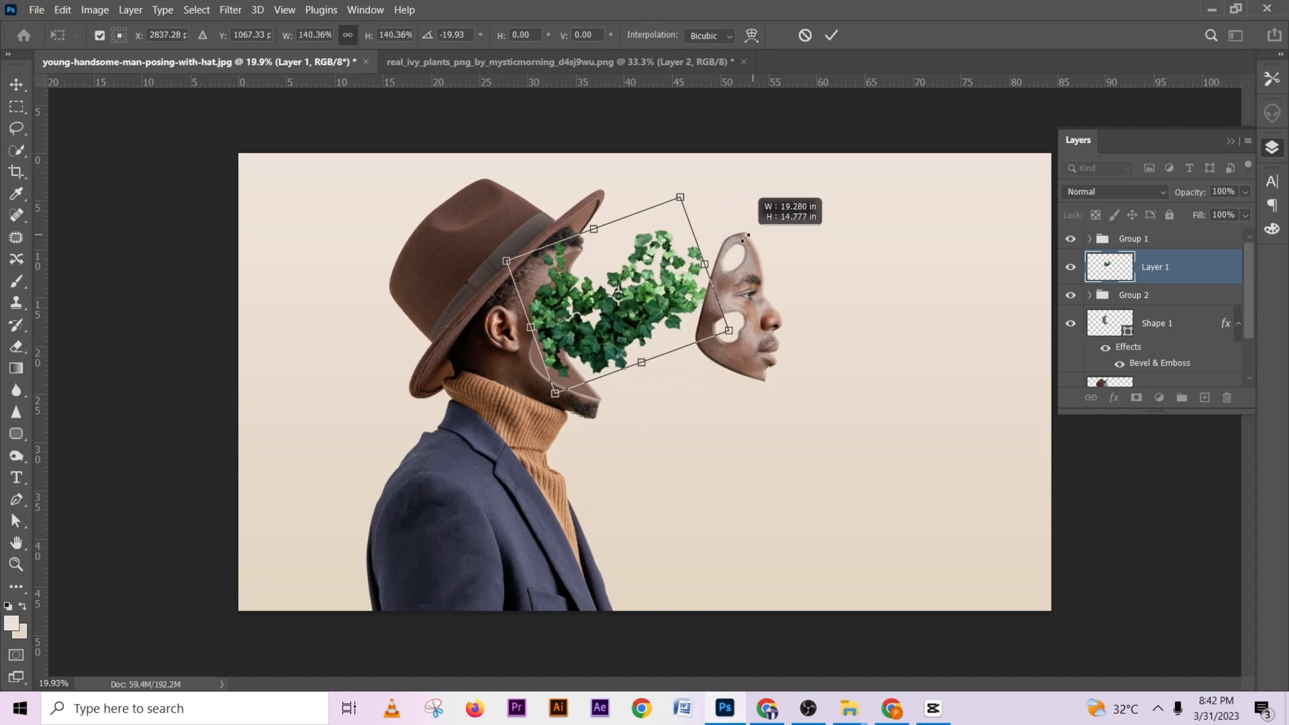
drag(648, 286, 684, 328)
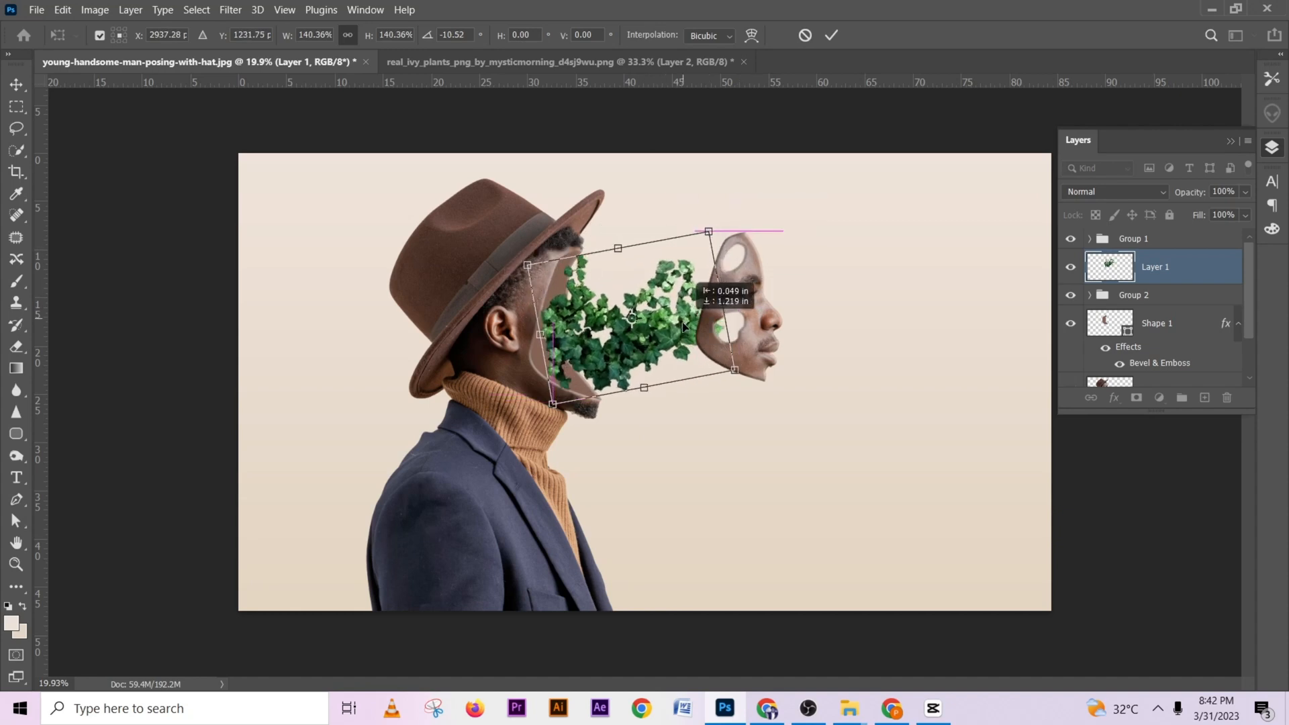
Enlarge the ivy to about 190% and position it to span from the head opening to behind the face cut-out's cheek hole
drag(718, 223, 742, 199)
drag(686, 331, 683, 332)
drag(724, 227, 739, 215)
drag(715, 307, 709, 312)
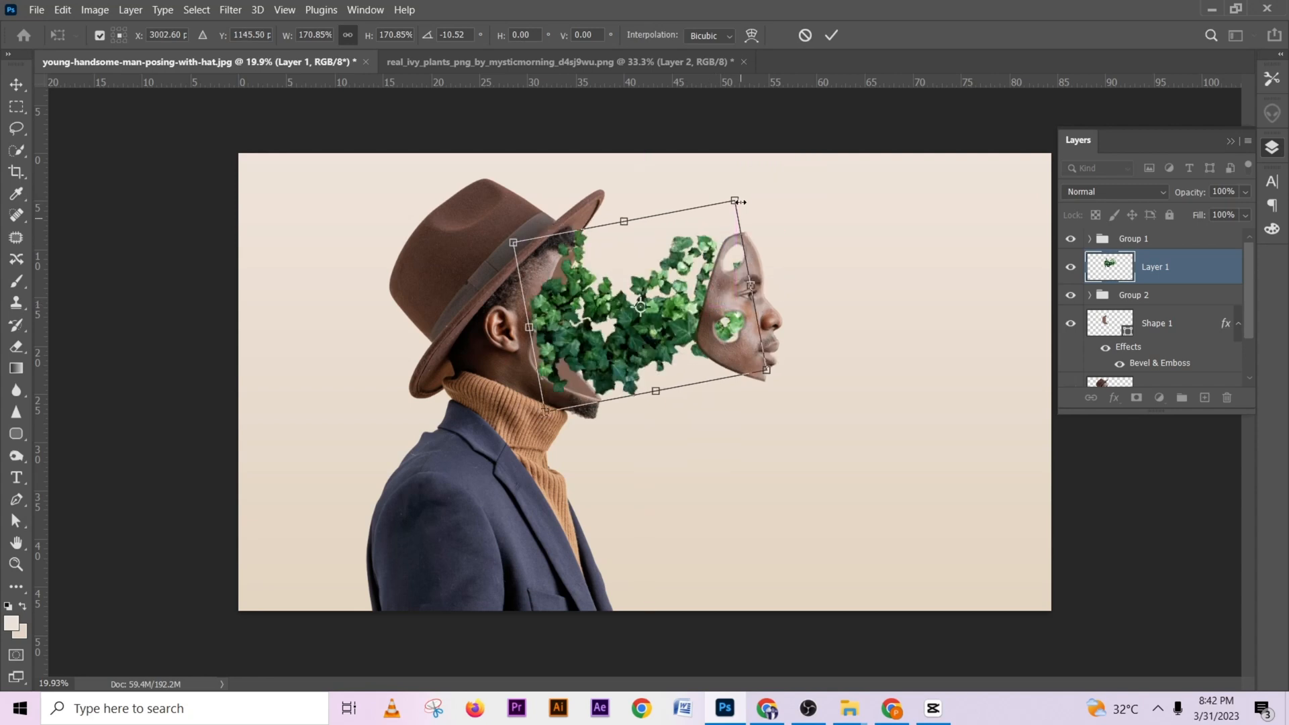
drag(739, 201, 764, 179)
drag(719, 298, 713, 326)
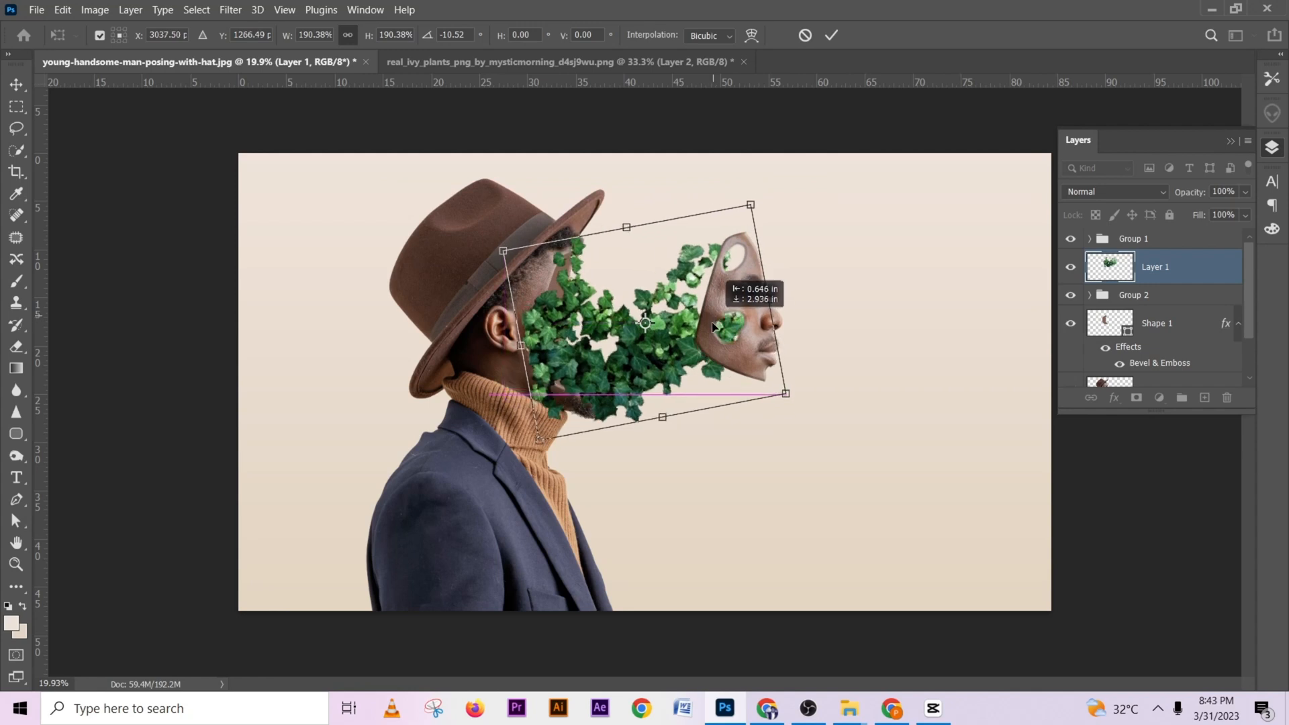
Apply the ivy's transform and load the man copy layer's outline in Group 2 as a selection
click(832, 35)
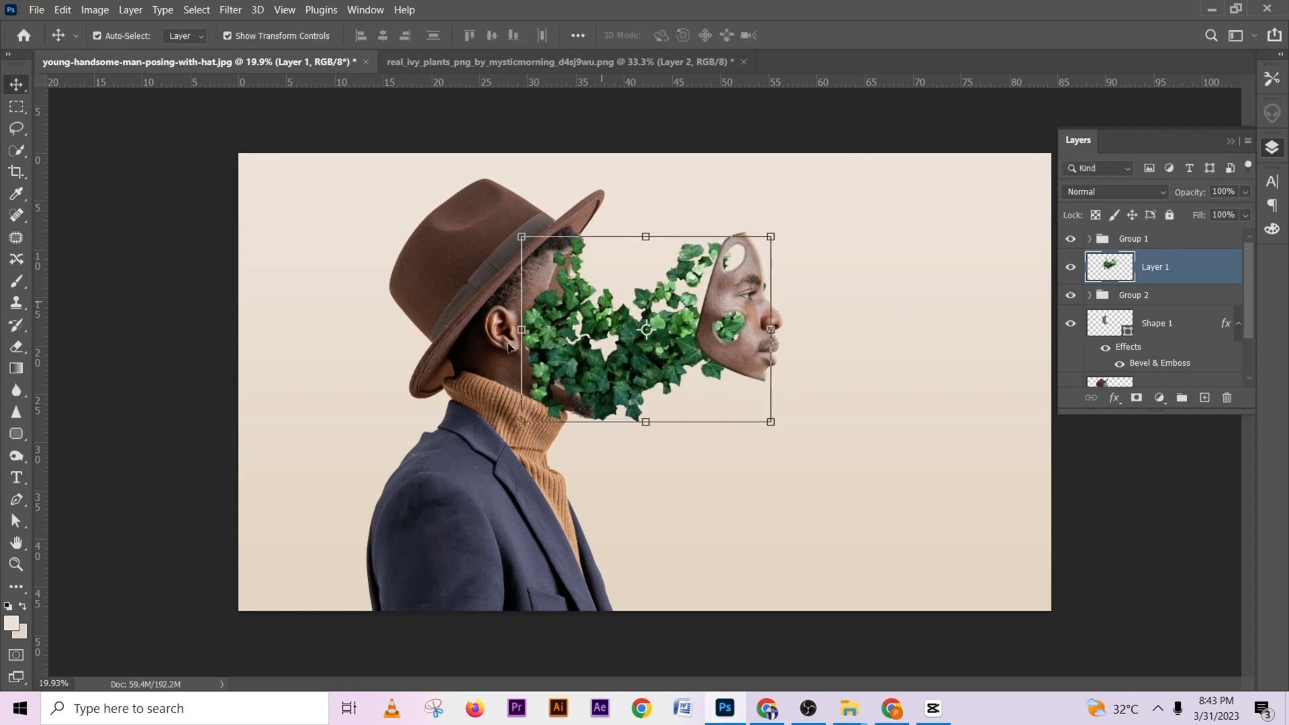
click(1089, 296)
scroll(1128, 335, down, 2)
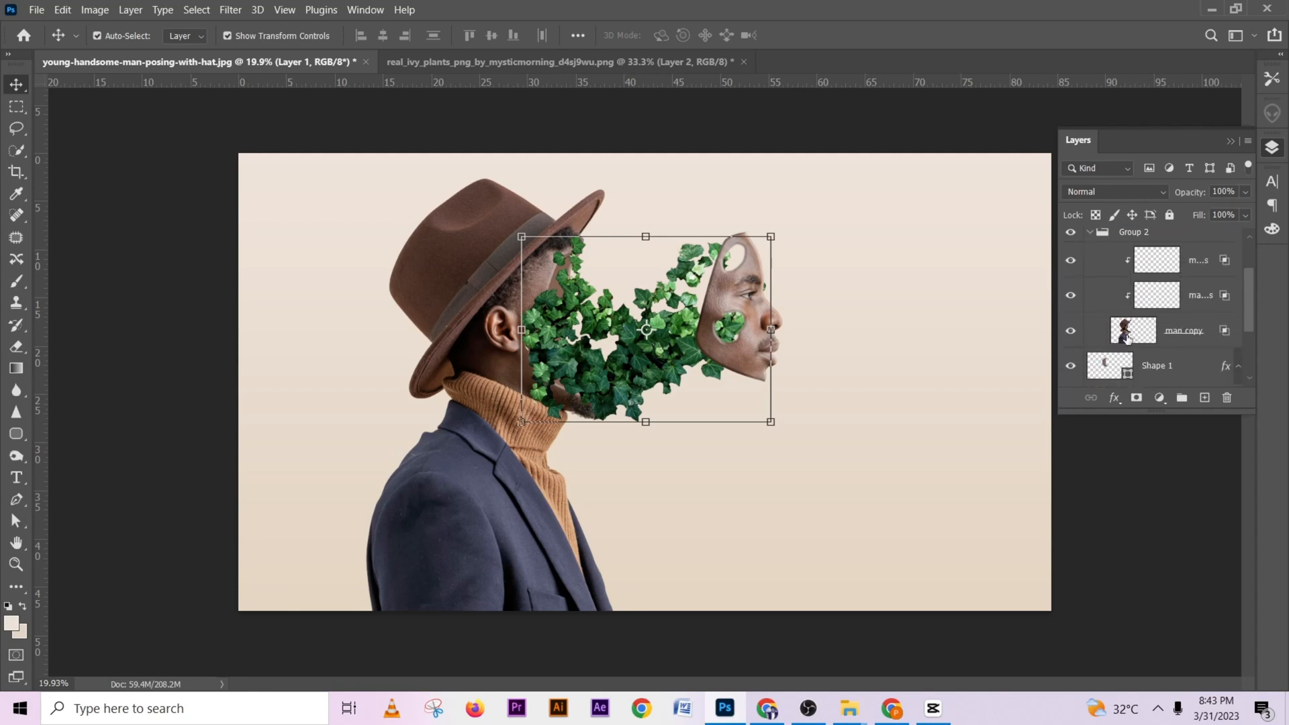
key(ctrl)
ctrl+click(1149, 334)
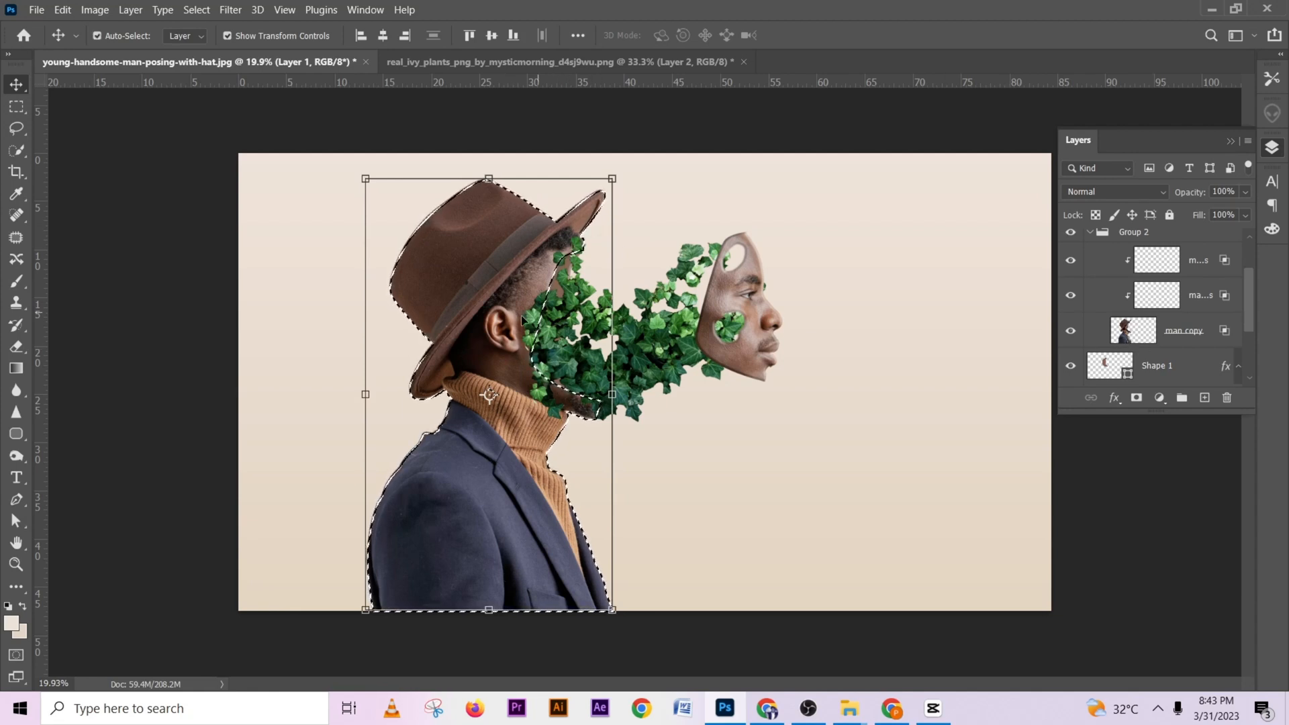
With a 201 px eraser on Layer 1, erase the ivy leaves overlapping the man's cheek, jaw and neck within the selection
scroll(1173, 322, up, 2)
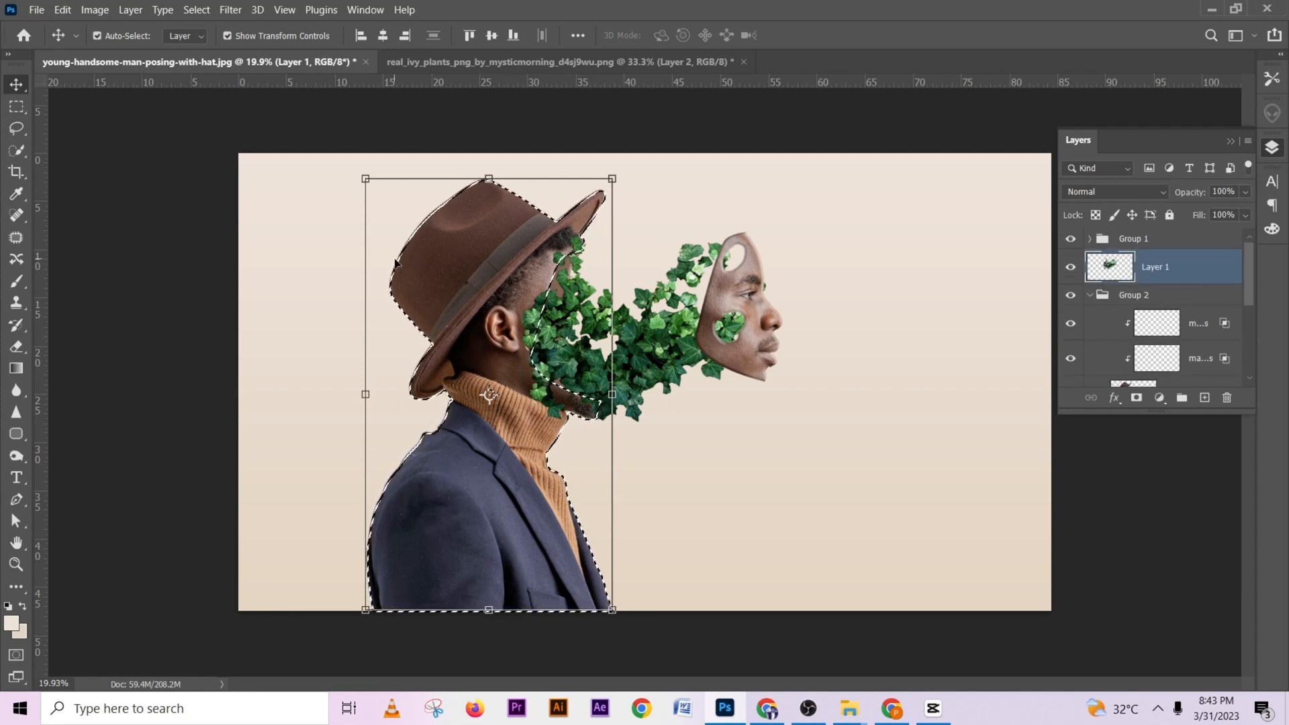
key(e)
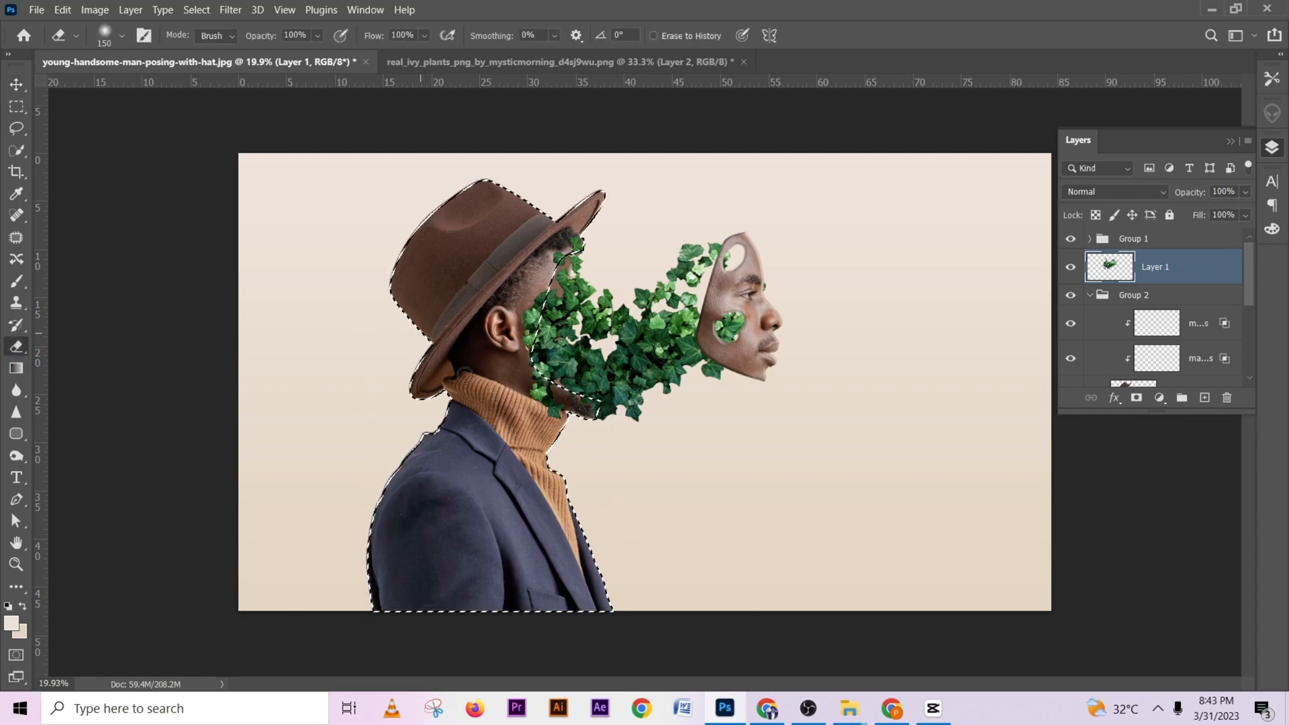
scroll(497, 363, up, 4)
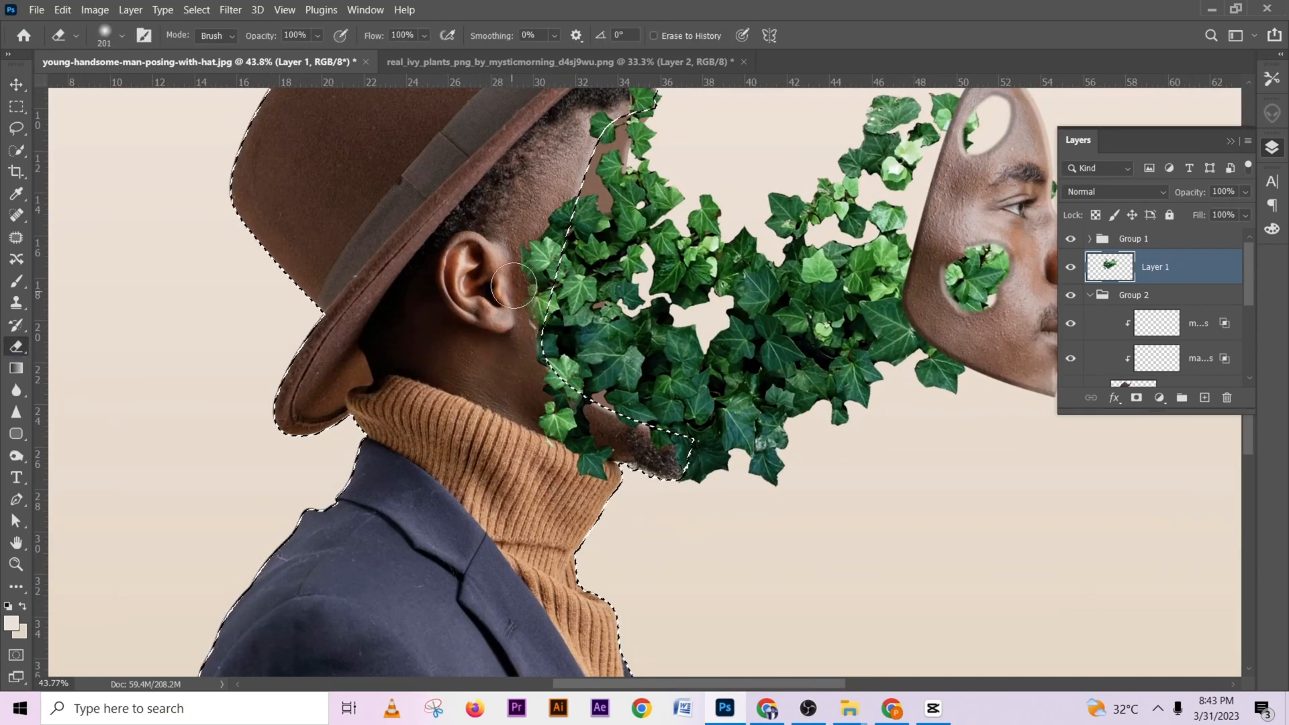
mouse_move(514, 285)
mouse_down()
mouse_move(524, 322)
mouse_move(536, 210)
mouse_move(502, 307)
mouse_up()
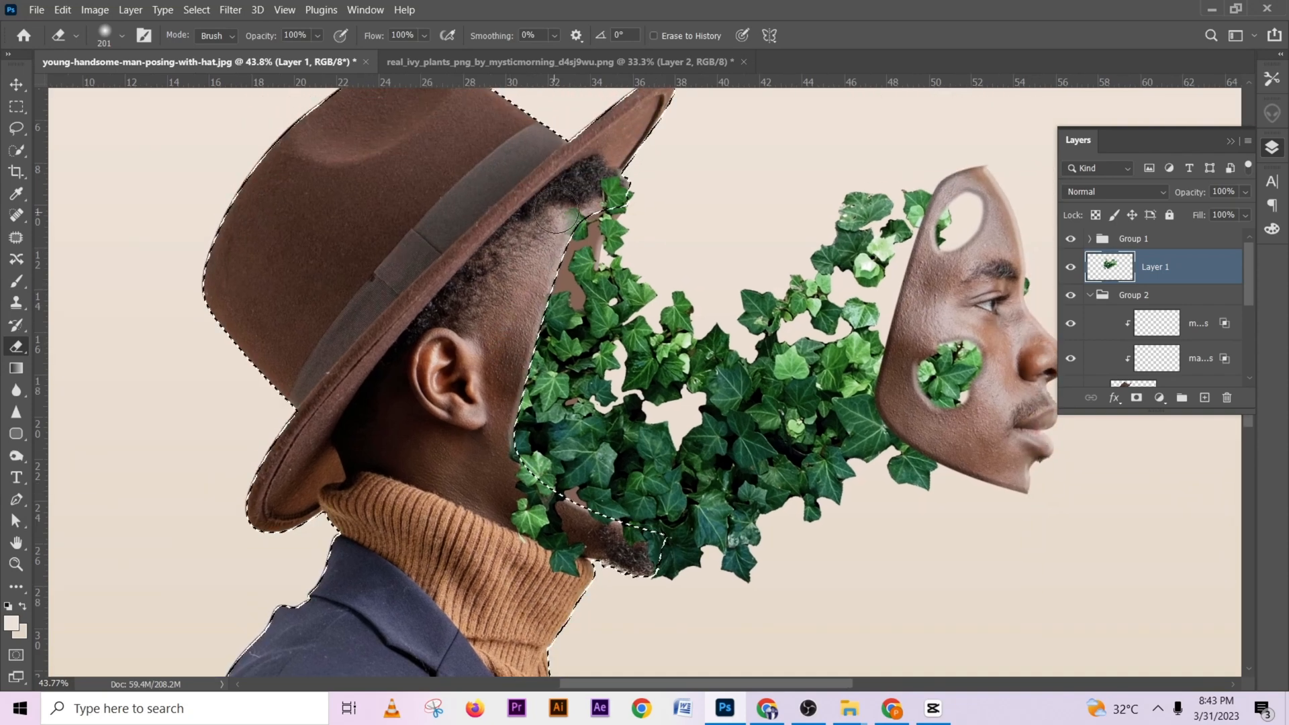
scroll(445, 377, down, 2)
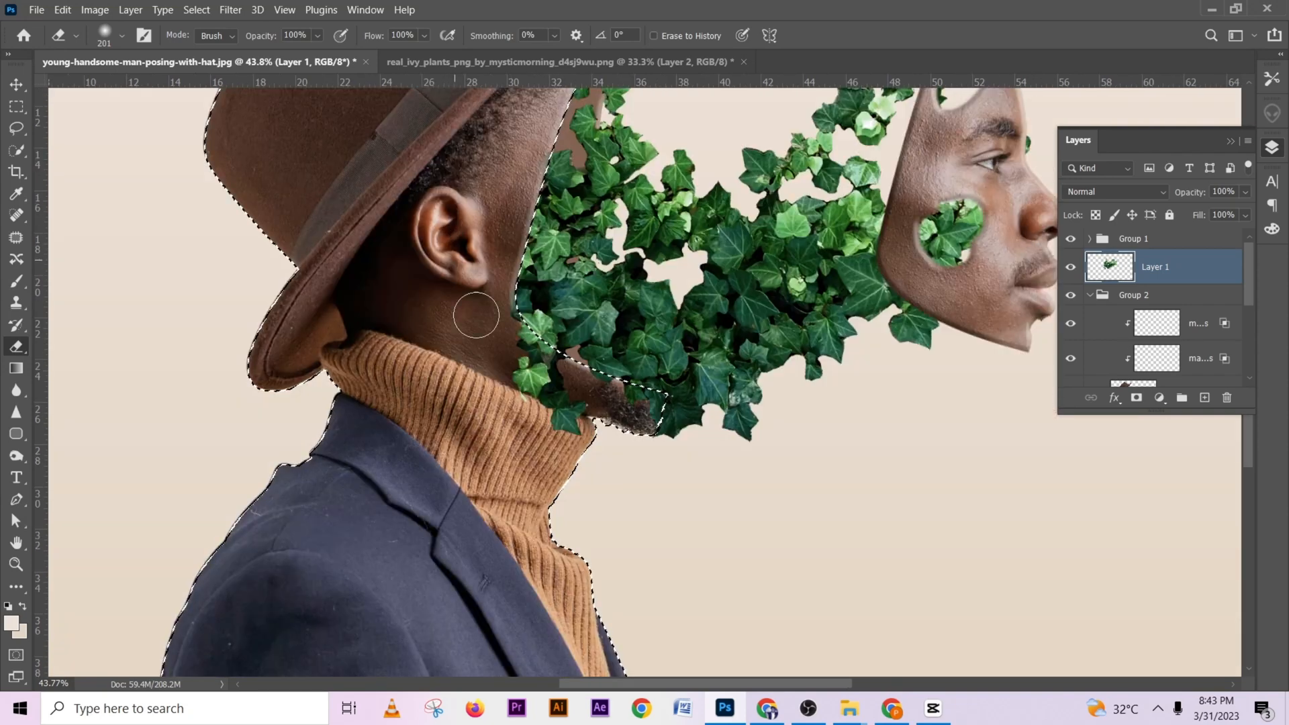
mouse_move(483, 316)
mouse_down()
mouse_move(577, 422)
mouse_move(564, 412)
mouse_move(635, 413)
mouse_up()
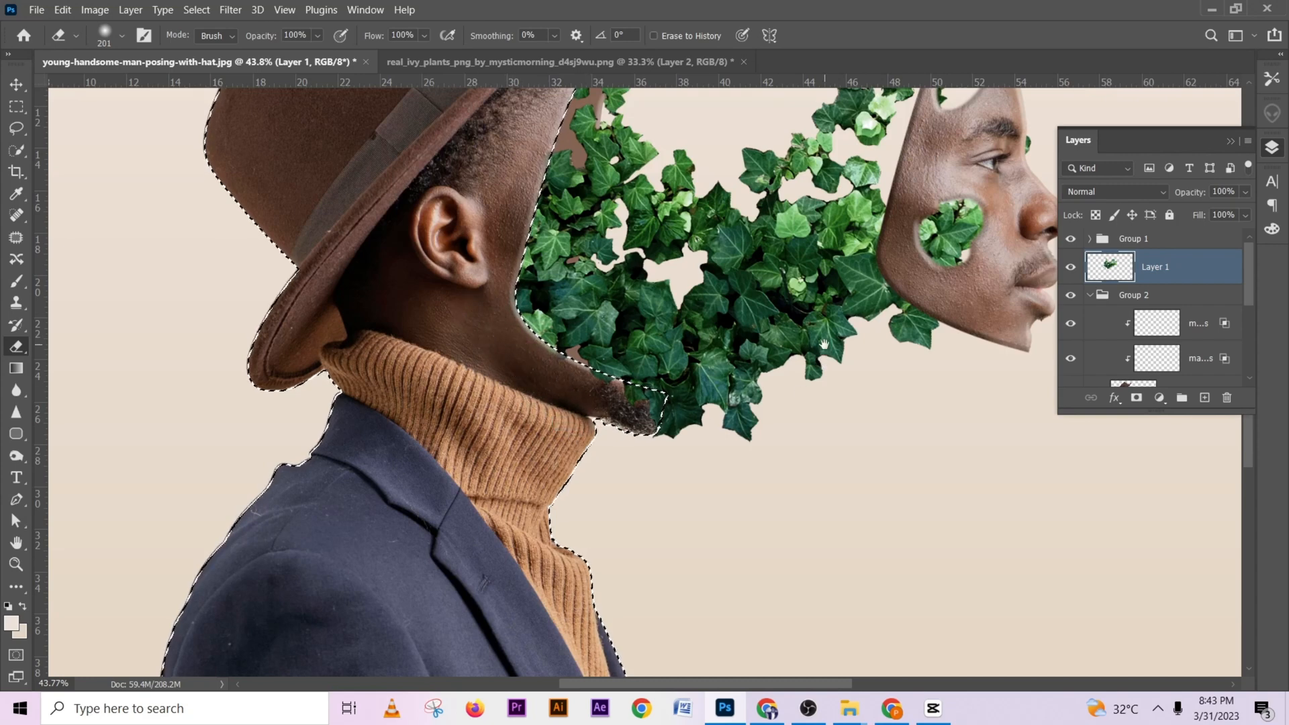
Deselect and erase the stray ivy leaf poking out in front of the detached face's nose bridge
scroll(825, 344, up, 3)
scroll(825, 344, right, 3)
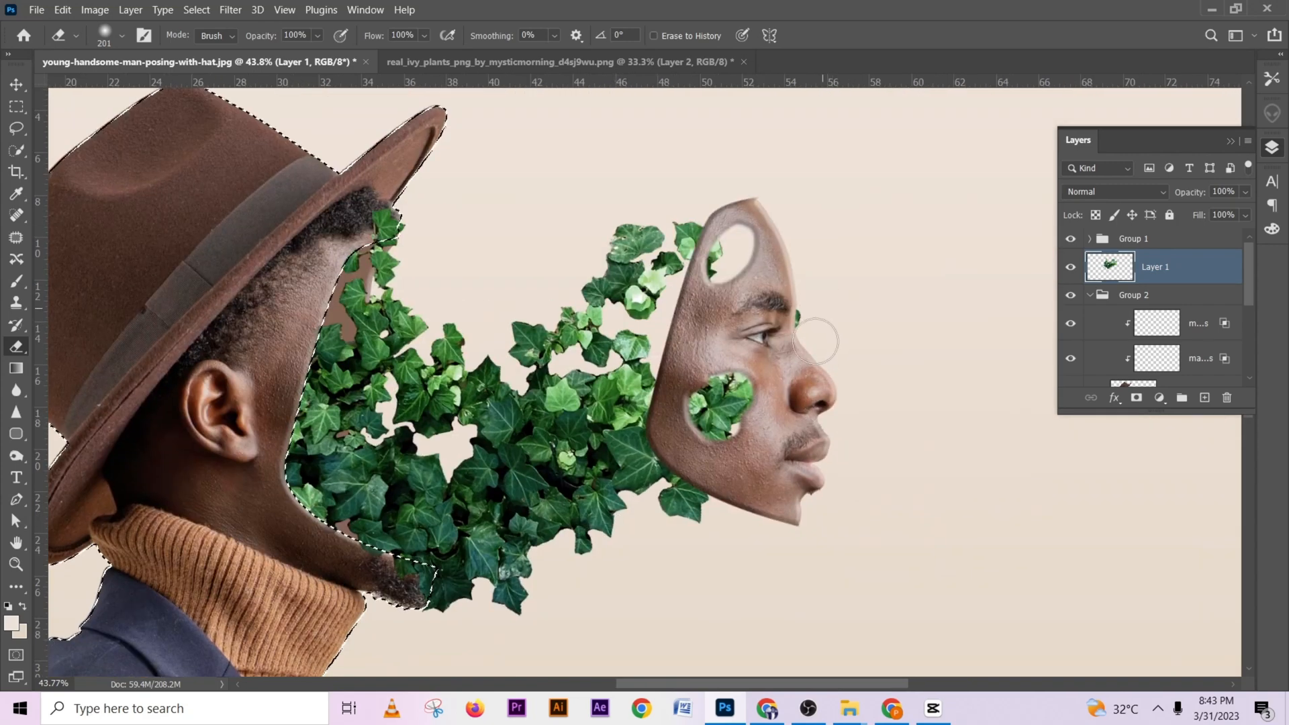
key(ctrl+d)
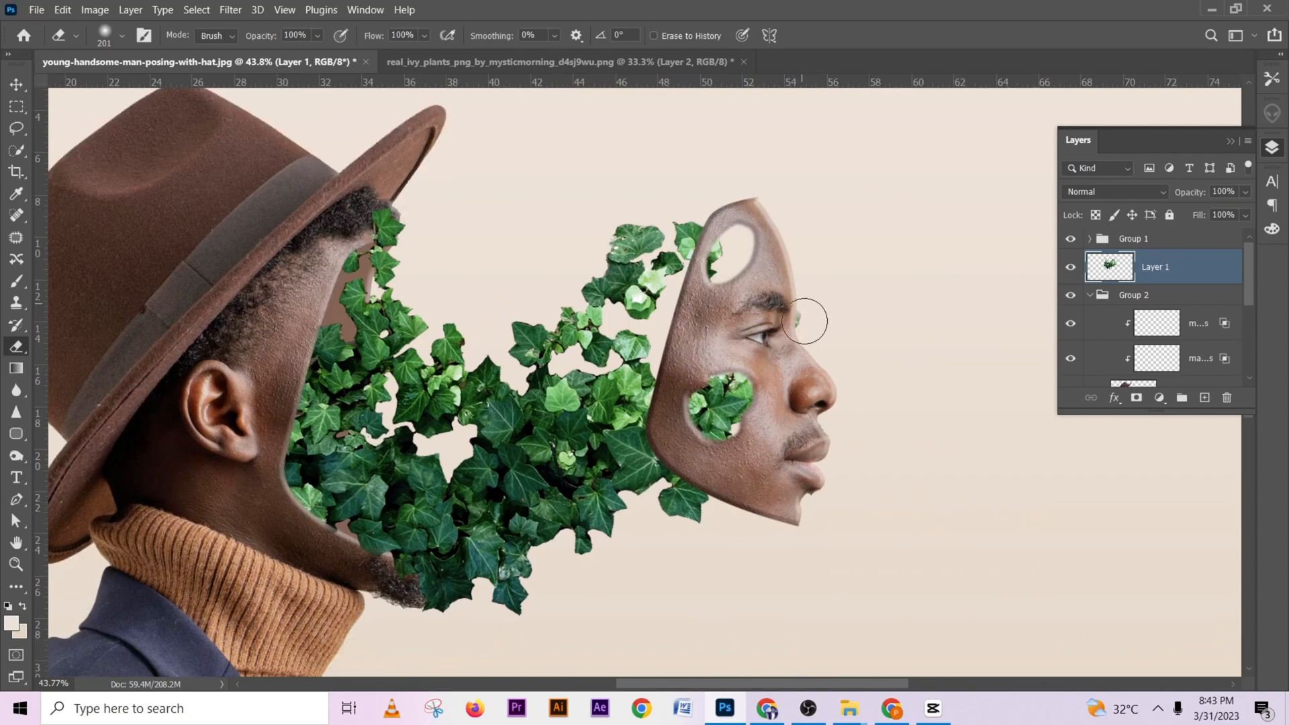
click(804, 321)
Select the man copy's Inner Bevel Highlights layer and toggle Group 2's visibility to check what it contains
scroll(1158, 322, down, 2)
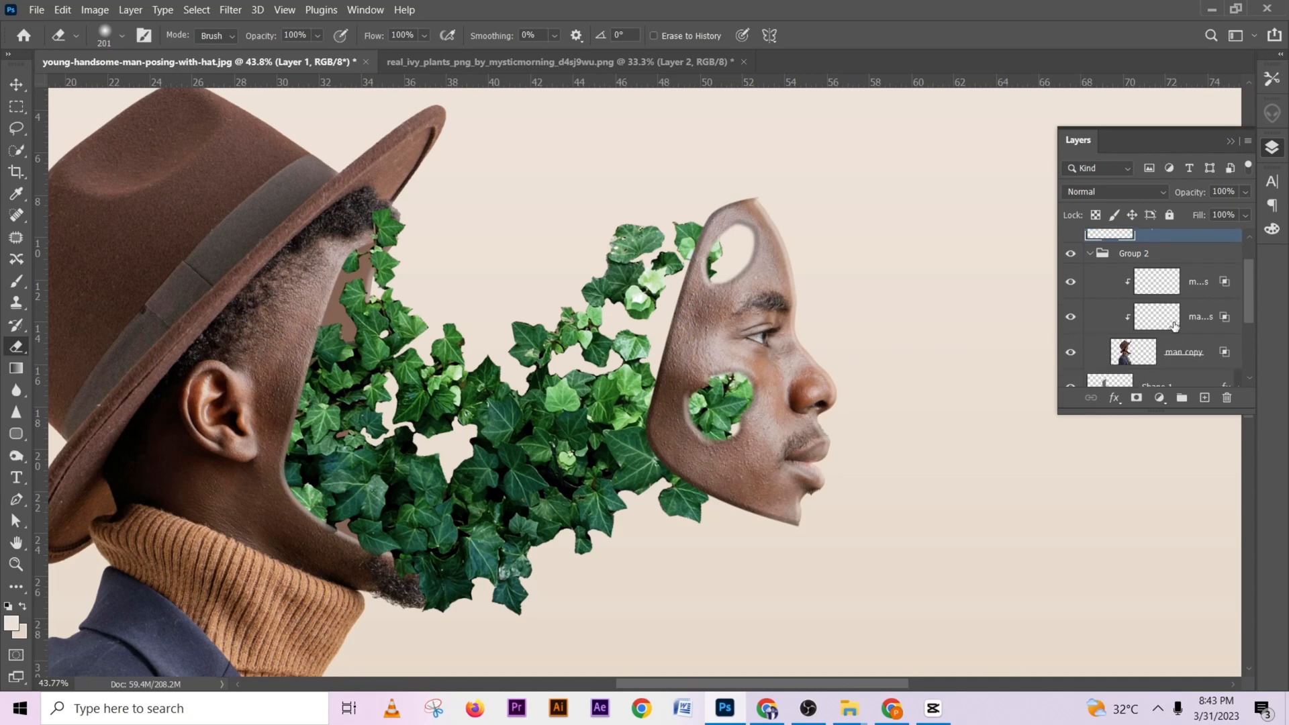
click(1172, 324)
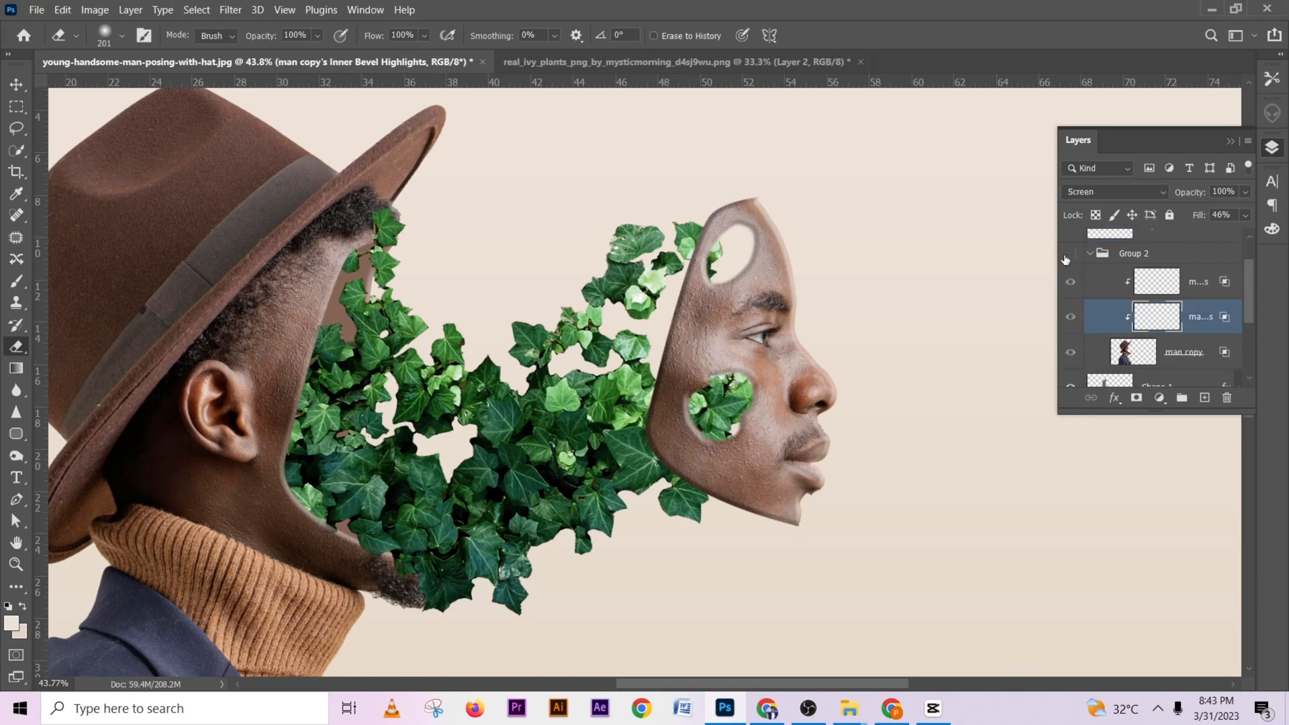
click(1067, 255)
click(1068, 255)
scroll(1191, 309, up, 2)
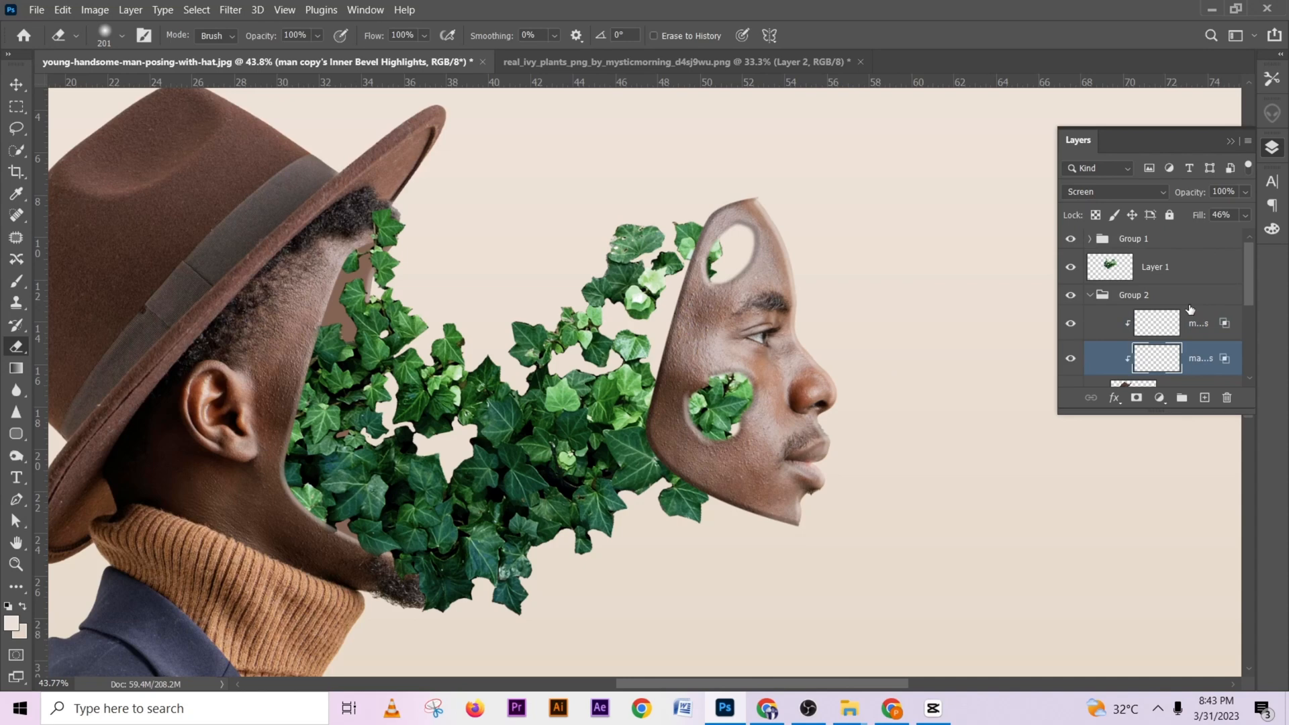
Expand Group 1 and erase the face's Inner Bevel Shadows and Inner Bevel Highlights along the forehead's outer edge
click(1076, 242)
click(1080, 241)
click(1090, 239)
click(1192, 272)
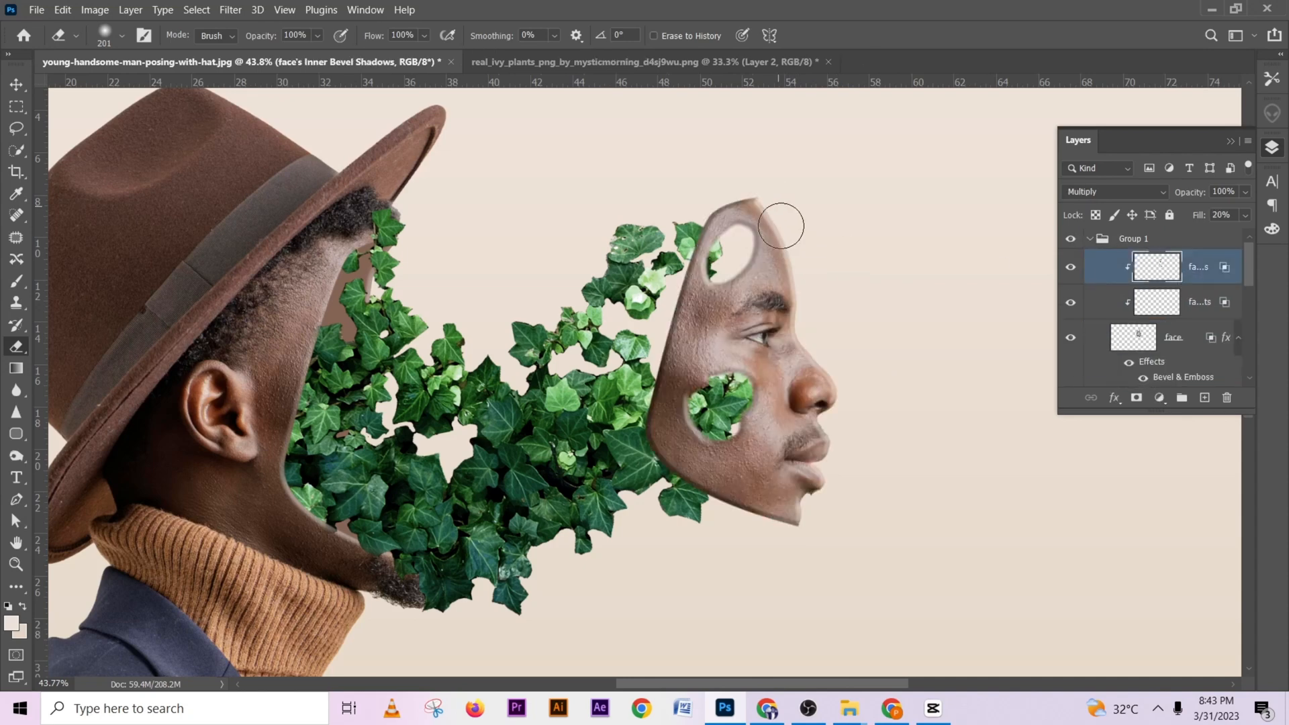
click(1145, 307)
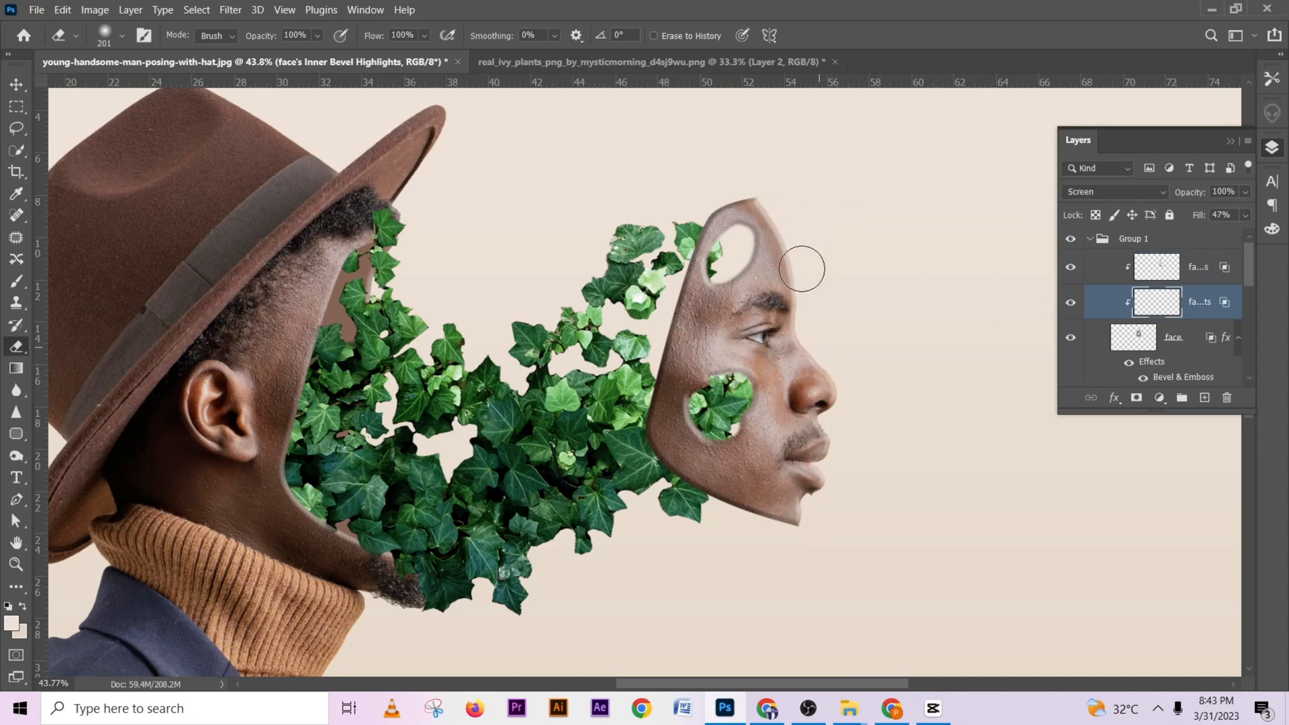
click(1151, 265)
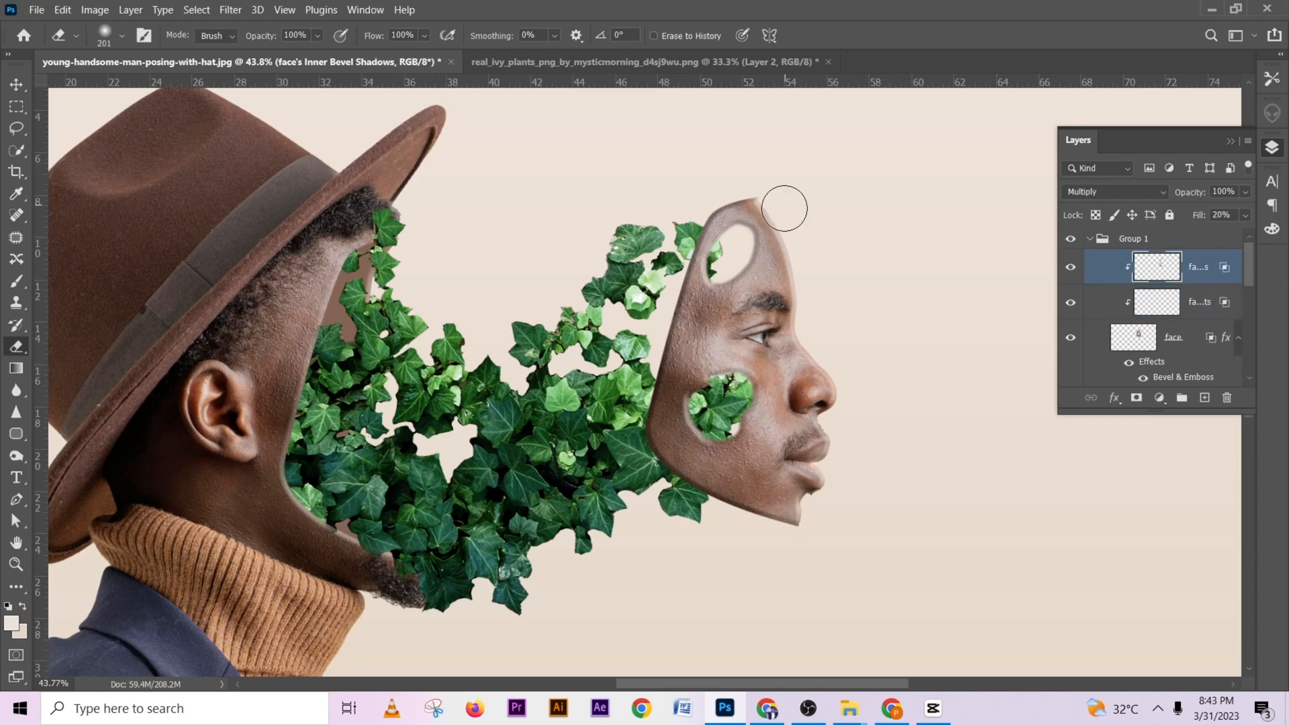
Examine the man copy's inner bevel shadow and highlight layers, then collapse Group 1 and check the ivy layer by toggling its visibility
scroll(1179, 343, down, 2)
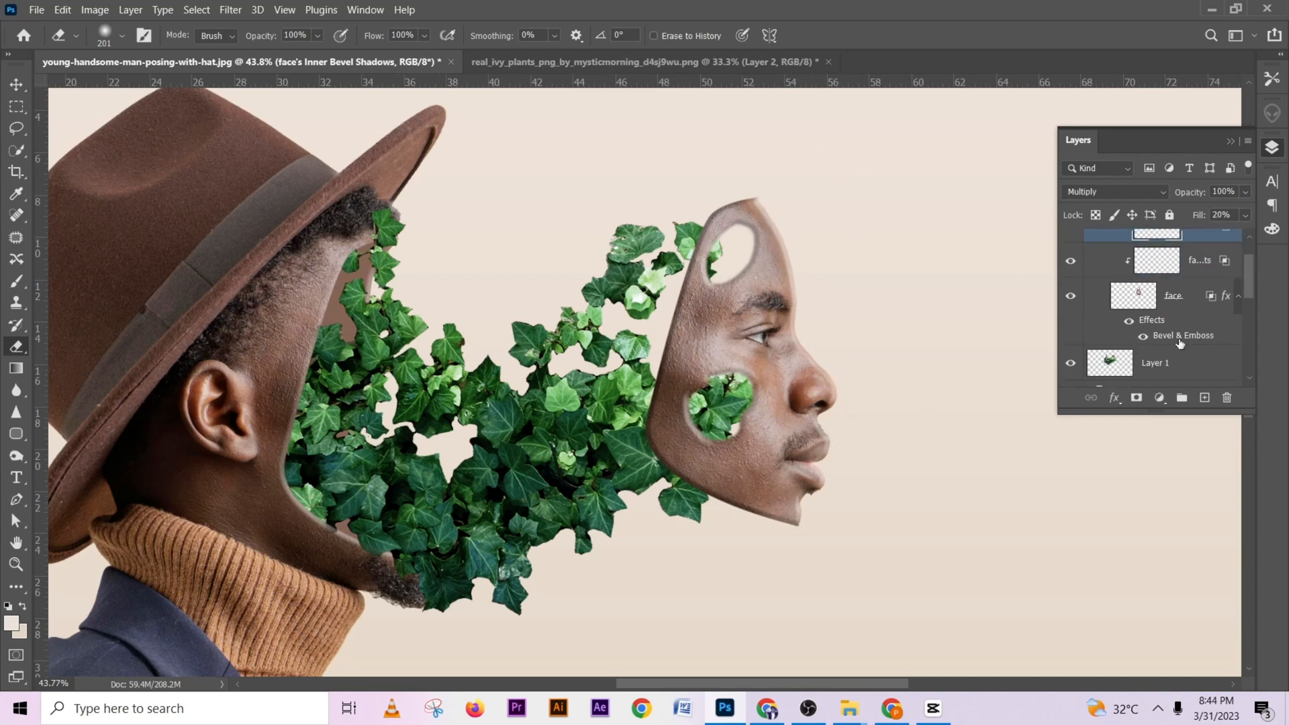
scroll(1182, 304, down, 3)
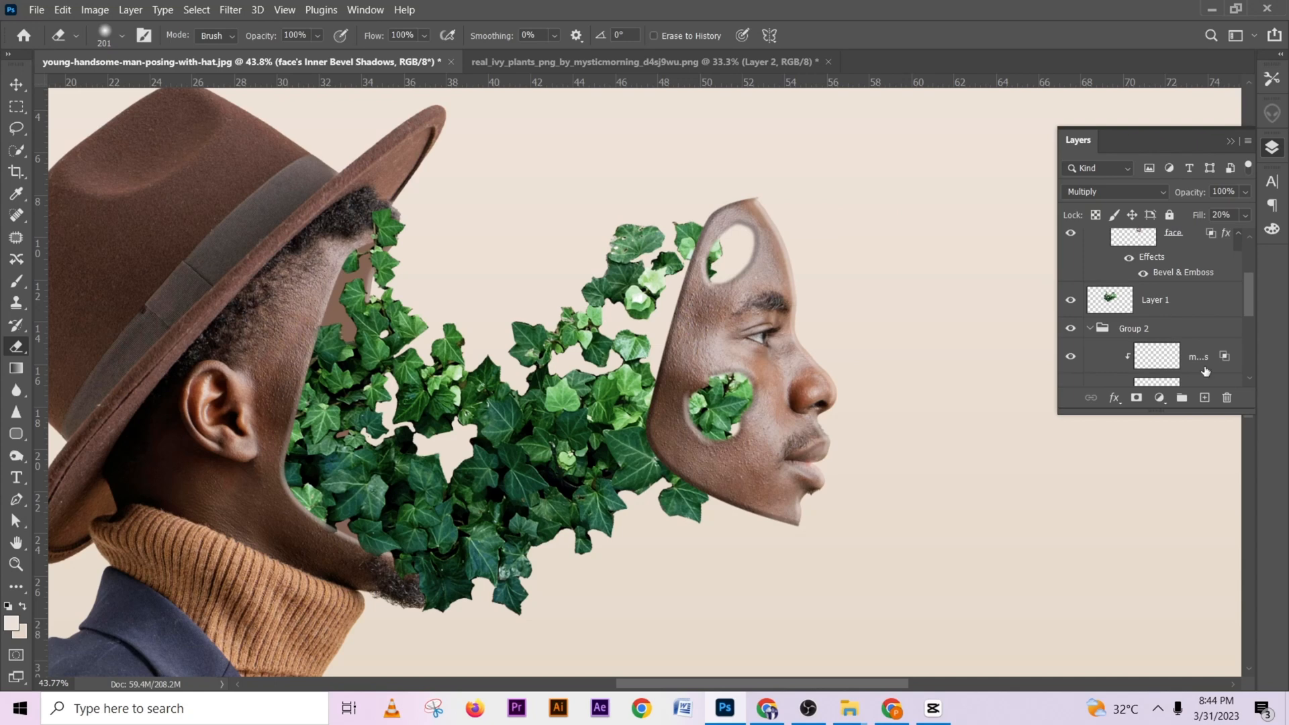
click(1206, 371)
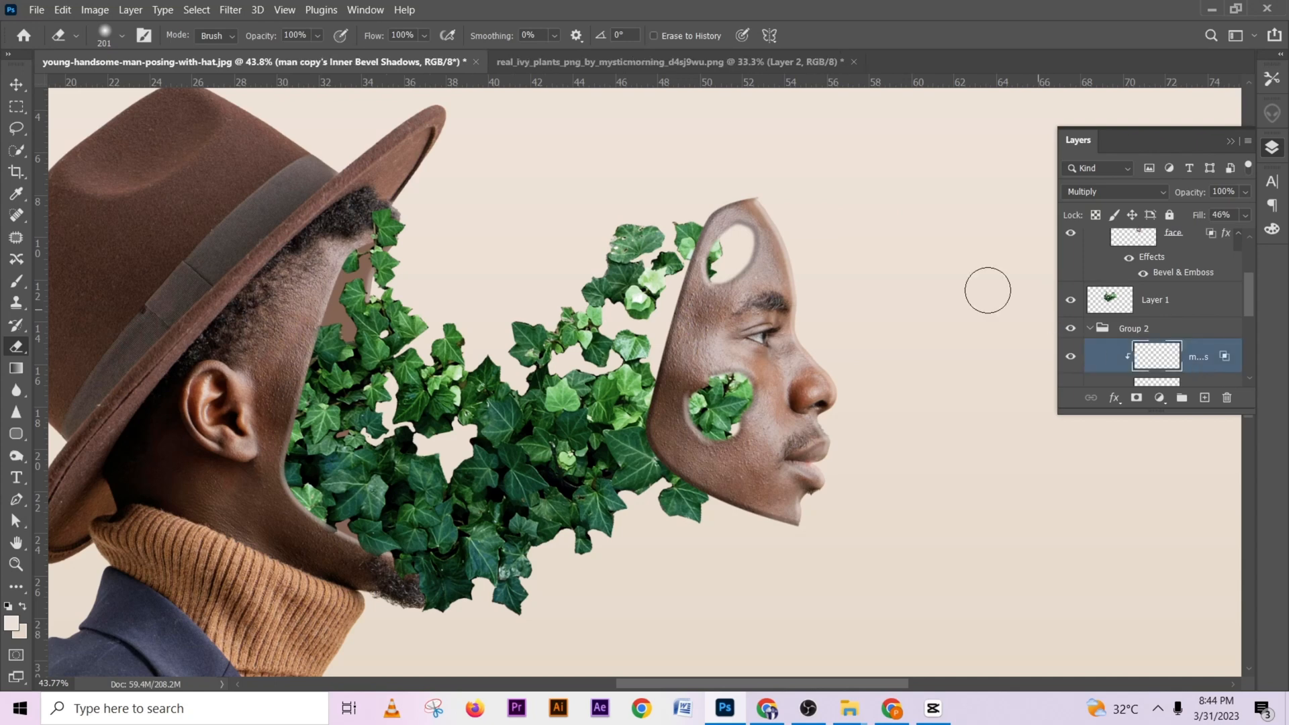
scroll(1208, 371, down, 2)
click(1197, 352)
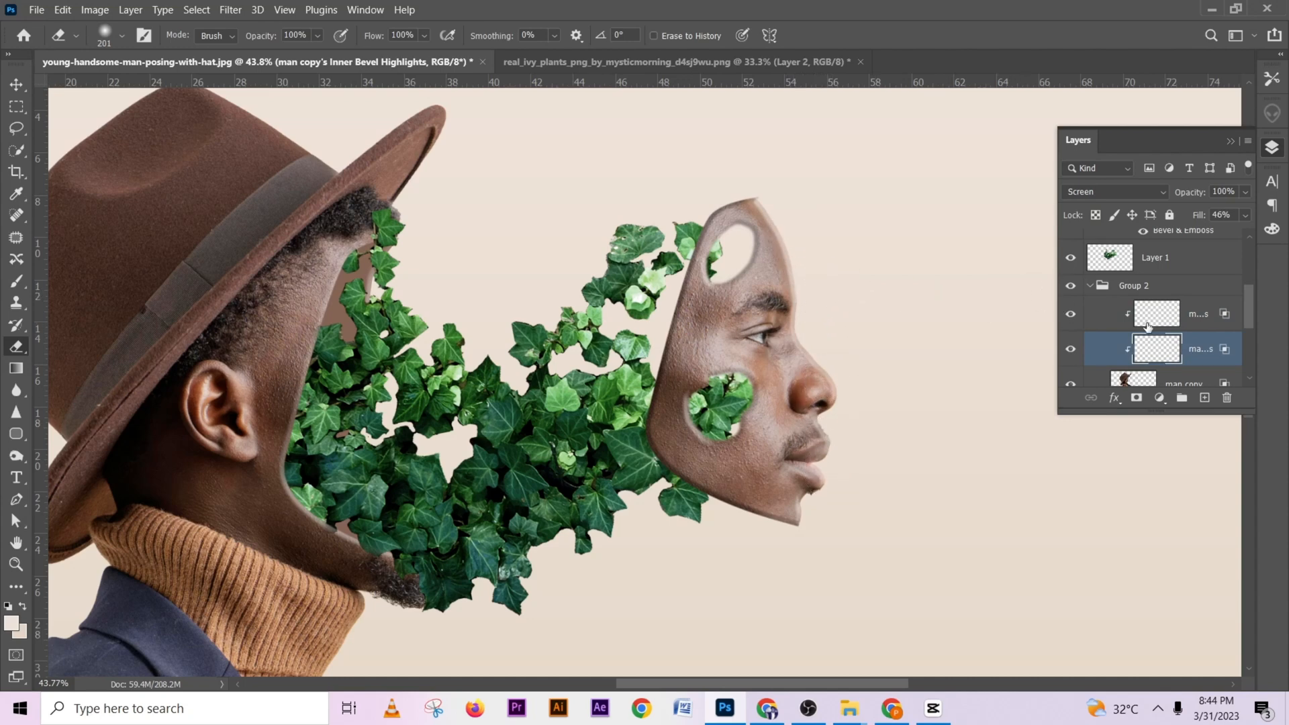
scroll(1148, 326, down, 3)
scroll(738, 306, down, 4)
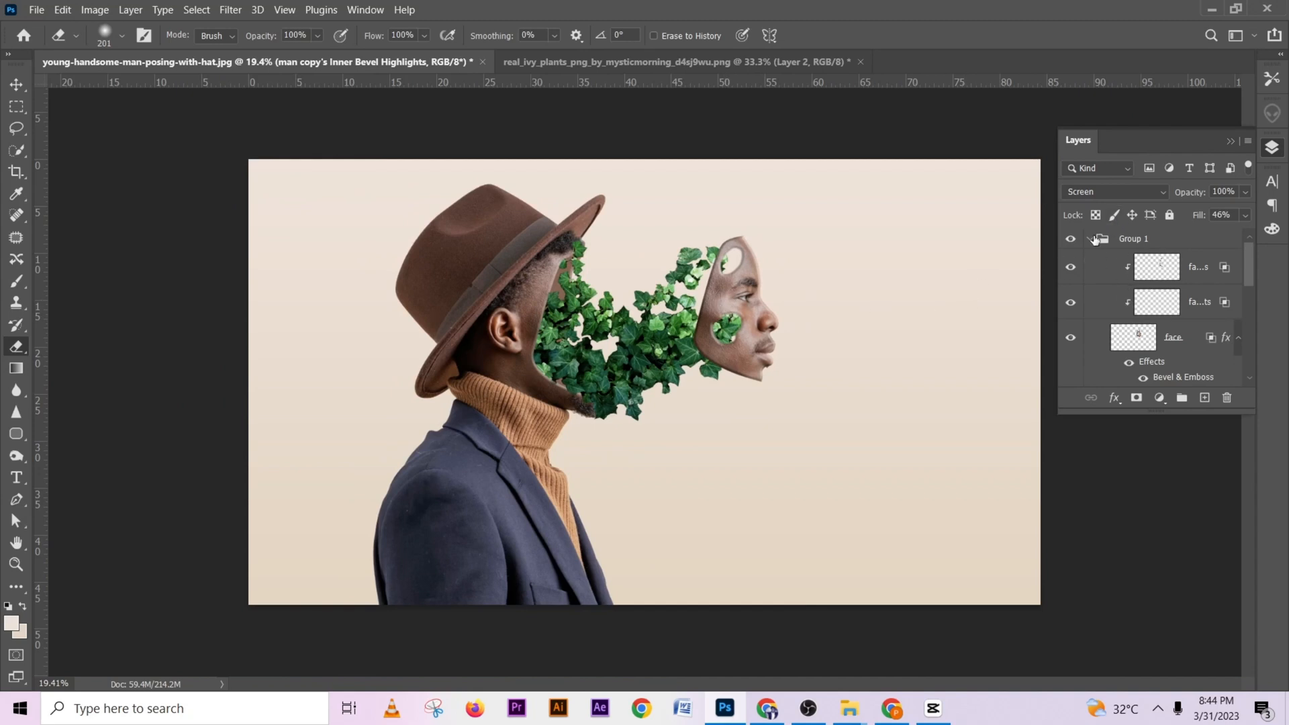
click(1092, 239)
click(1072, 271)
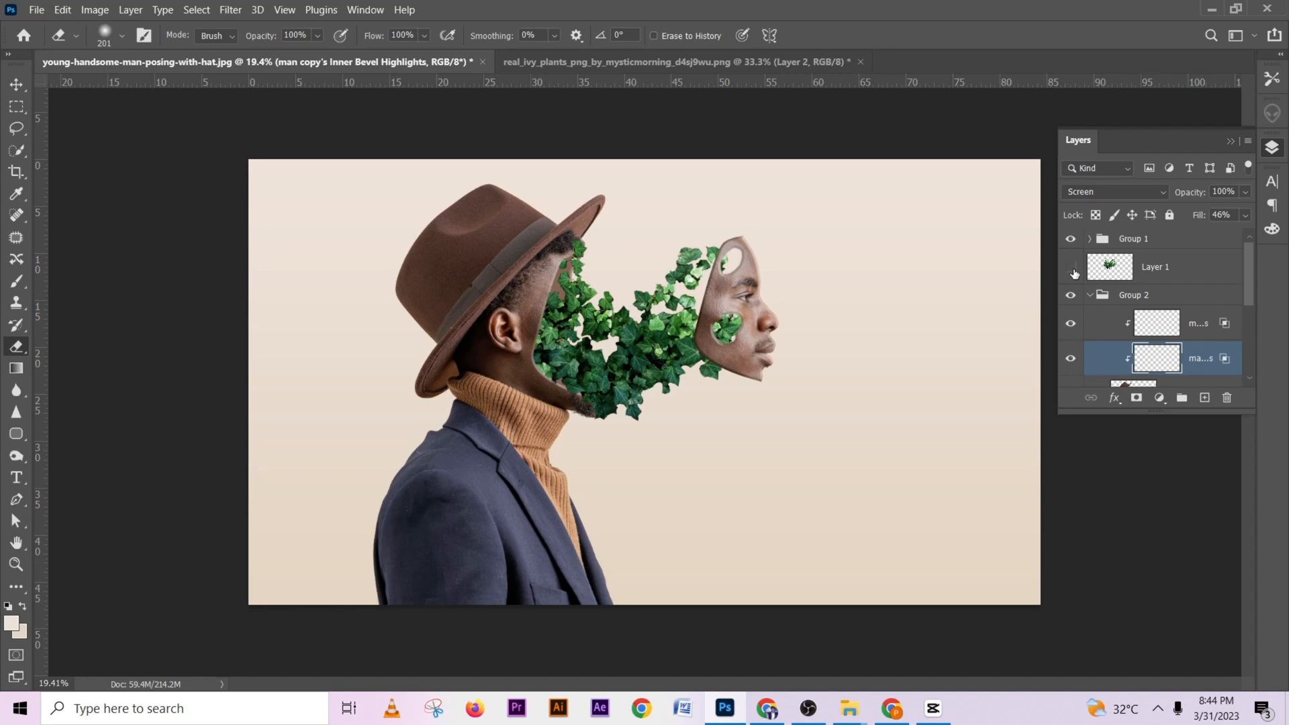
Add a new empty layer at the top of Group 2
click(1208, 276)
click(1191, 300)
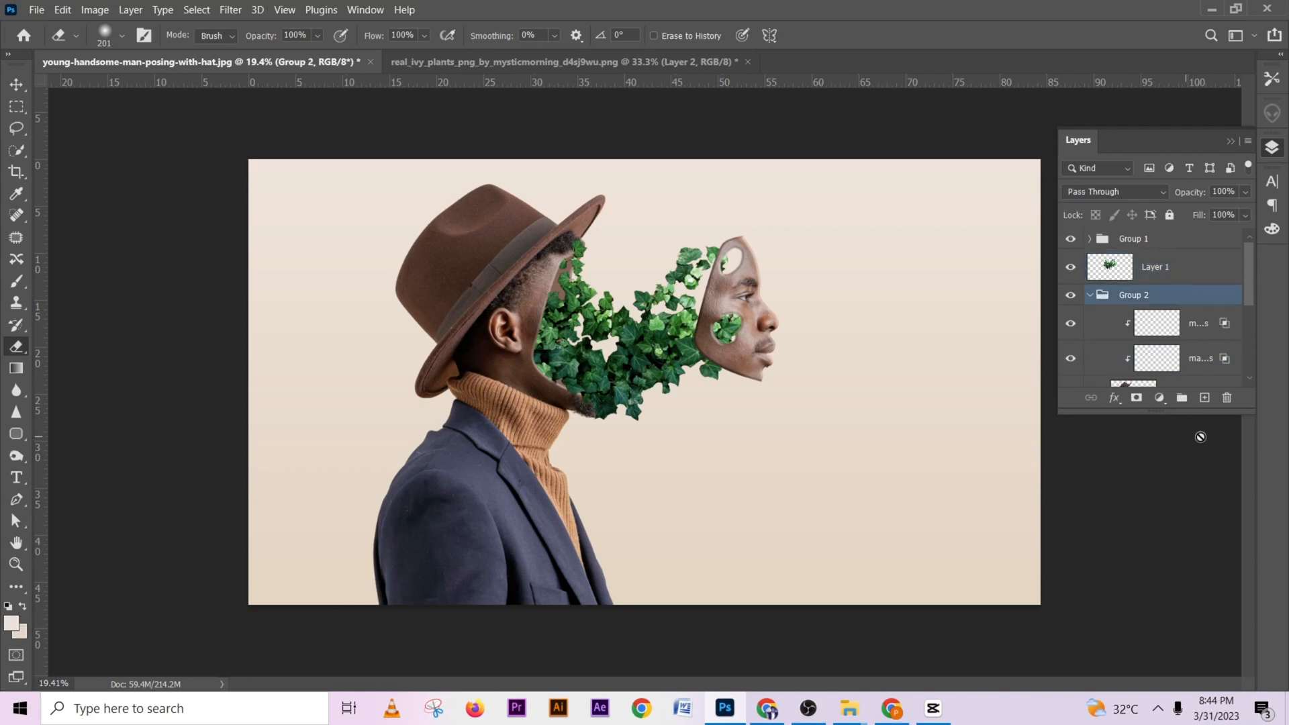
click(1204, 400)
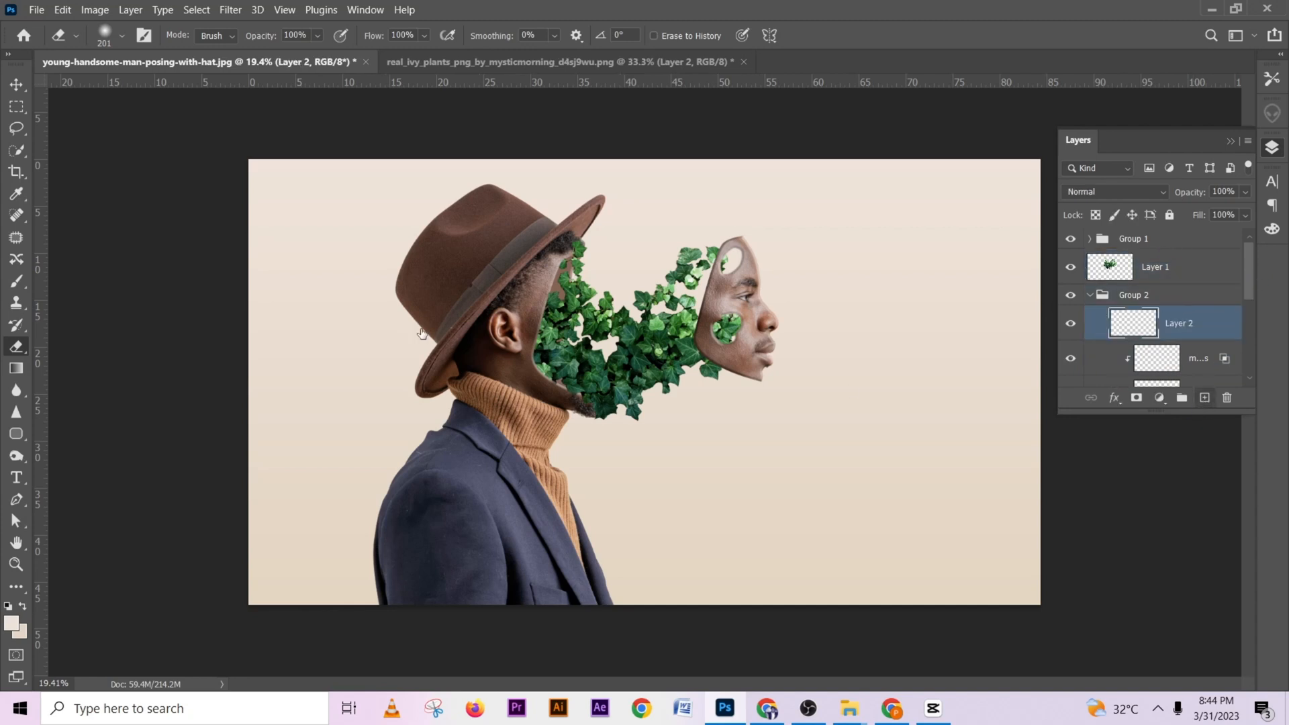
Set up a soft black brush with 6% flow and a size of 407 px
click(18, 286)
click(12, 623)
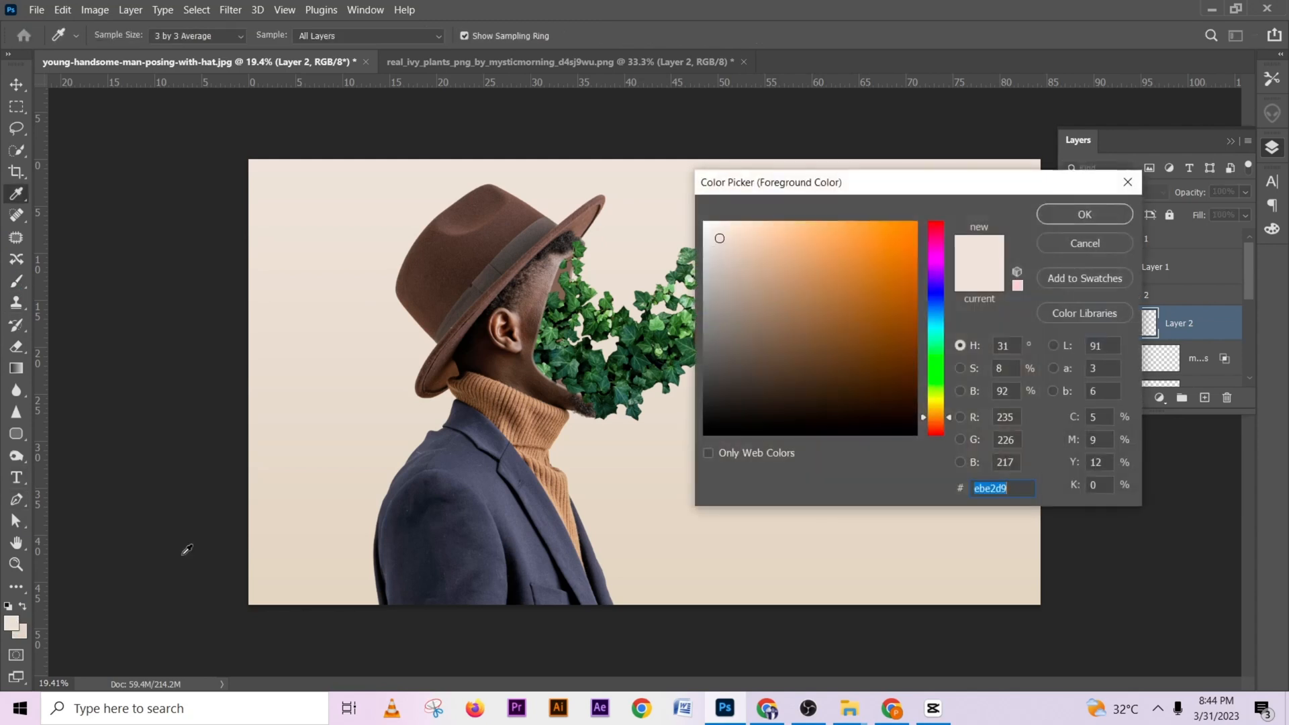
click(705, 434)
click(1087, 215)
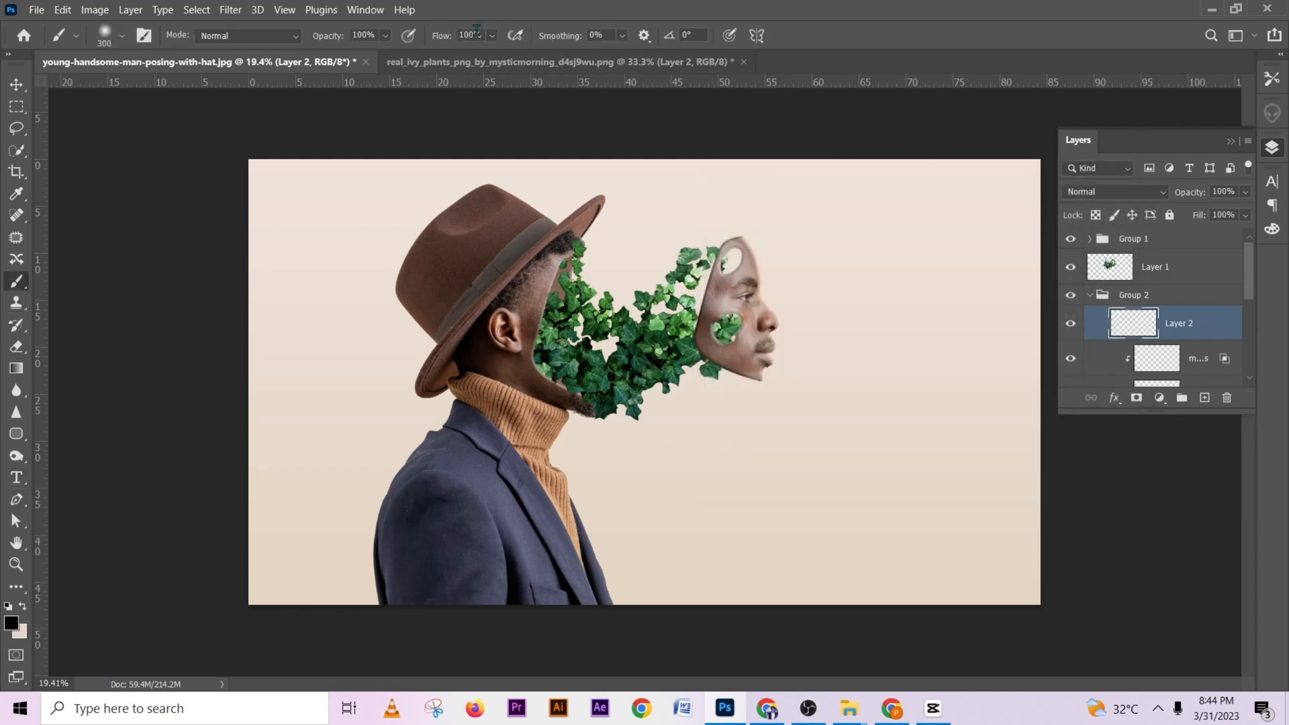
drag(438, 36, 422, 39)
alt+right_click(552, 366)
Undo a trial shadow stroke, move Layer 2 out to just above Group 2, and paint a soft black shadow around the head's opening
mouse_move(570, 391)
mouse_down()
mouse_move(541, 362)
mouse_move(577, 399)
mouse_move(508, 336)
mouse_move(521, 268)
mouse_move(537, 299)
mouse_move(520, 379)
mouse_up()
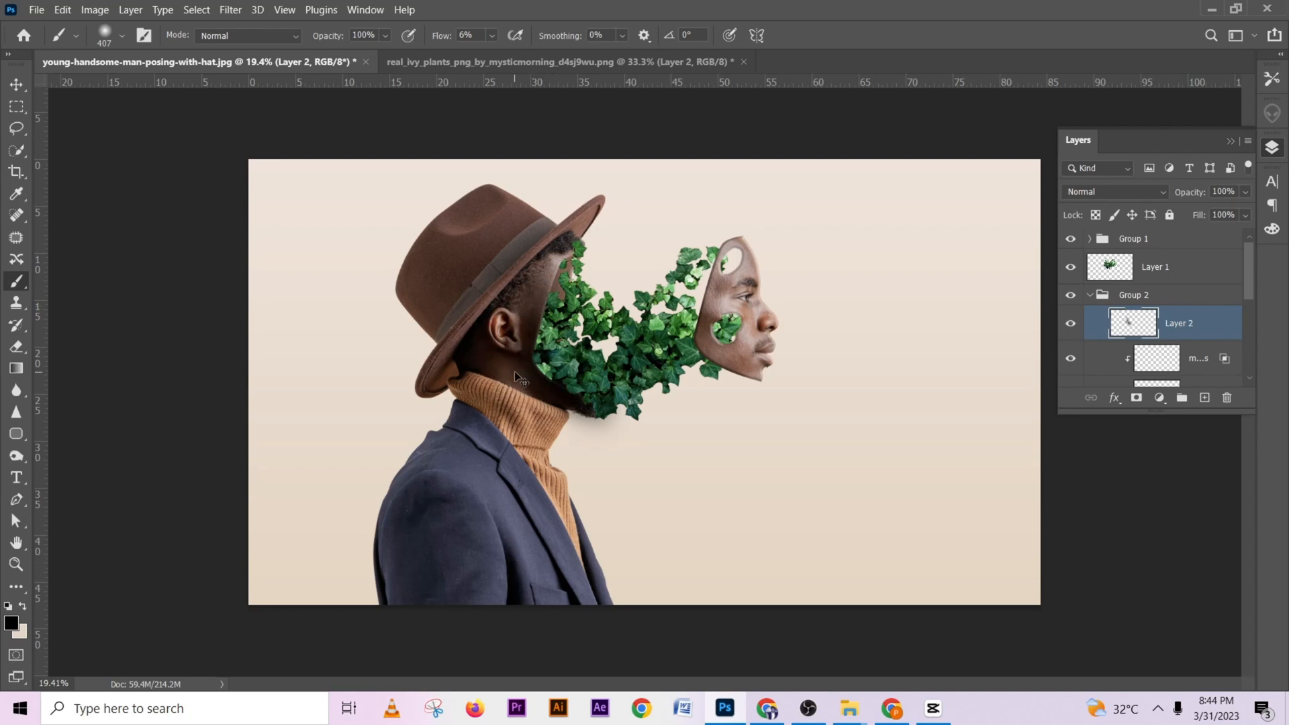
key(ctrl+z)
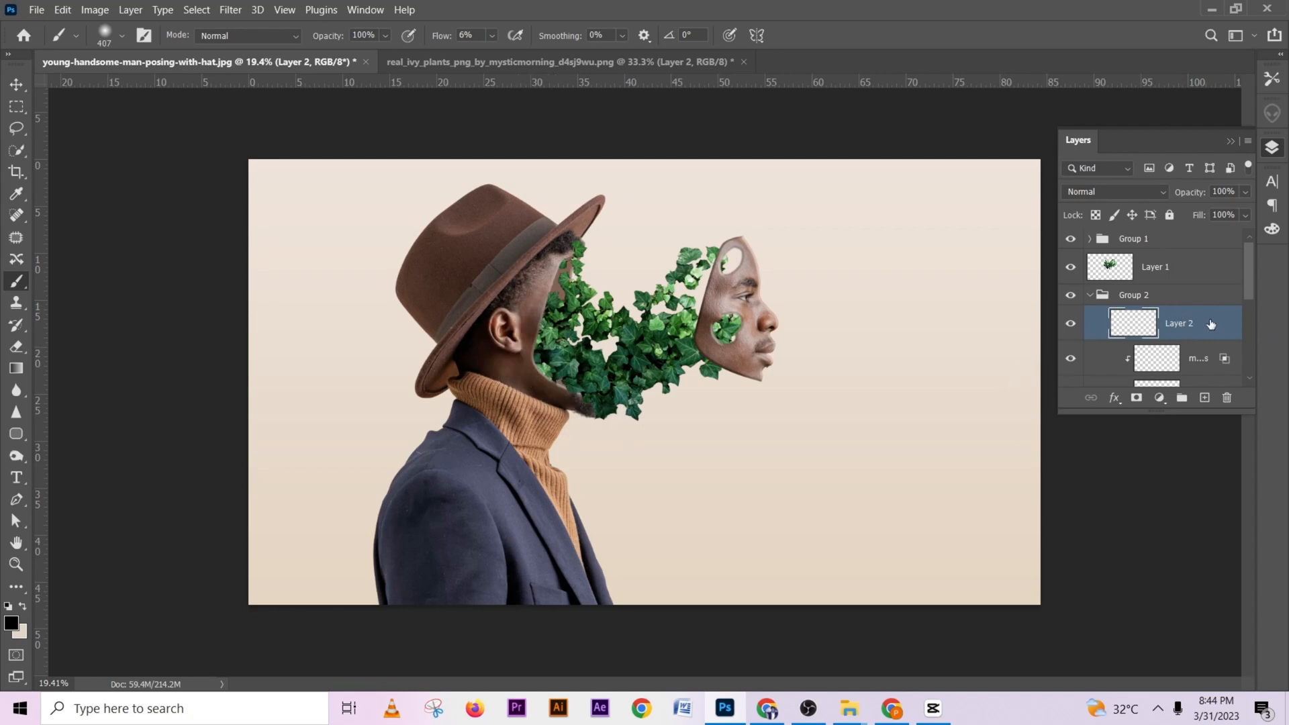
drag(1211, 324, 1210, 290)
mouse_move(578, 364)
mouse_down()
mouse_move(555, 382)
mouse_move(541, 315)
mouse_move(560, 378)
mouse_move(576, 386)
mouse_move(530, 335)
mouse_move(536, 365)
mouse_move(549, 335)
mouse_move(577, 424)
mouse_move(524, 361)
mouse_up()
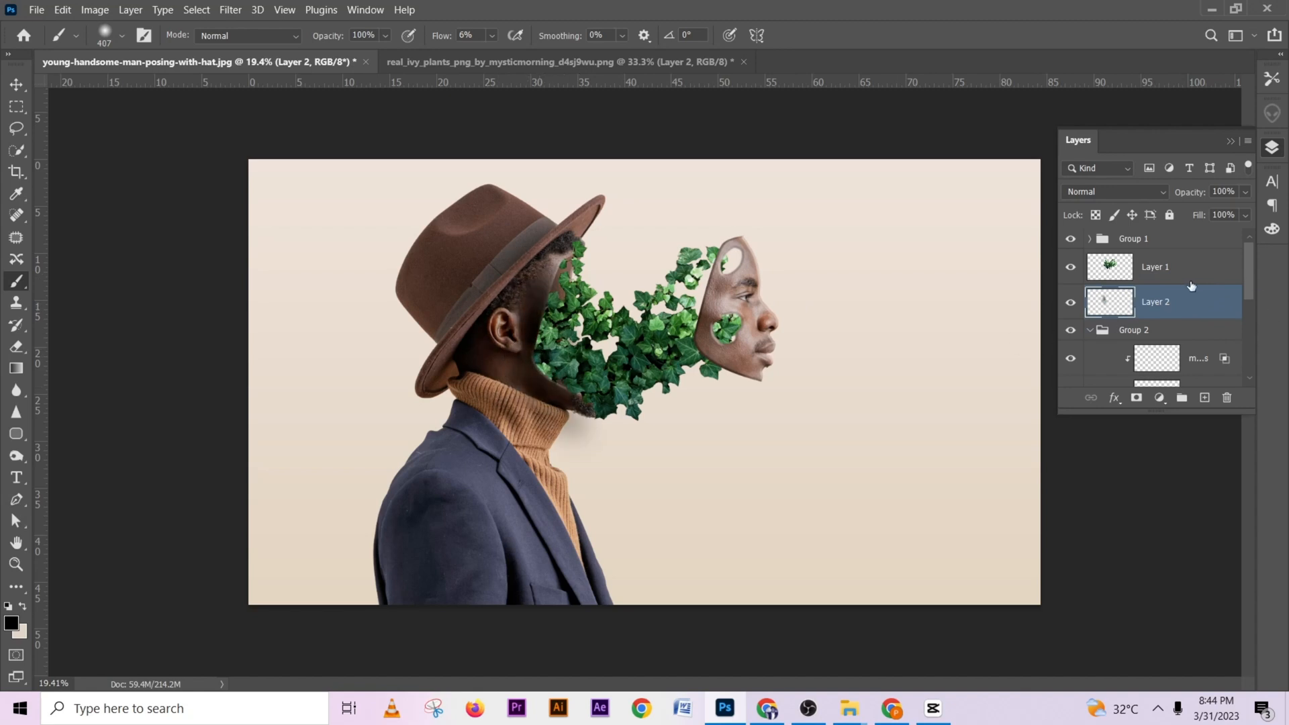
Try Layer 2 beneath Group 2 with a shadow stroke over the head's opening, and undo the stroke
drag(1194, 291, 1200, 329)
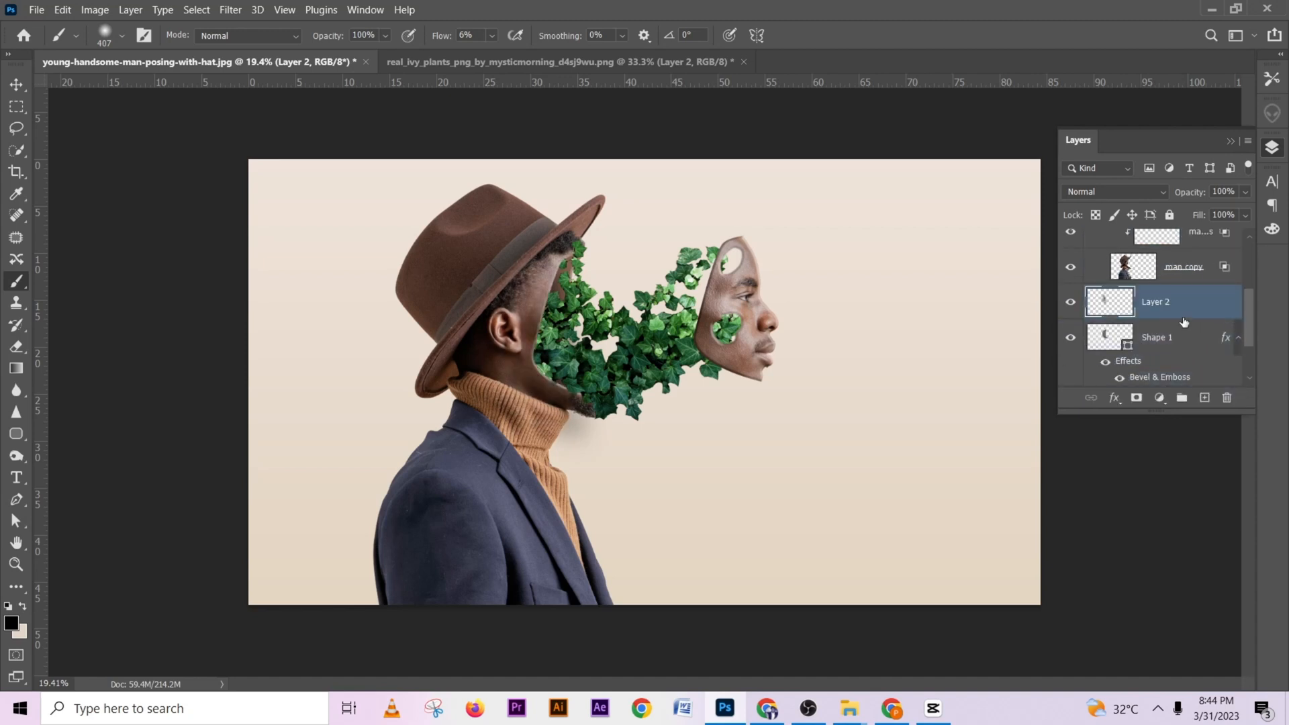
mouse_move(556, 305)
mouse_down()
mouse_move(556, 379)
mouse_move(542, 292)
mouse_move(557, 302)
mouse_move(576, 274)
mouse_move(574, 306)
mouse_up()
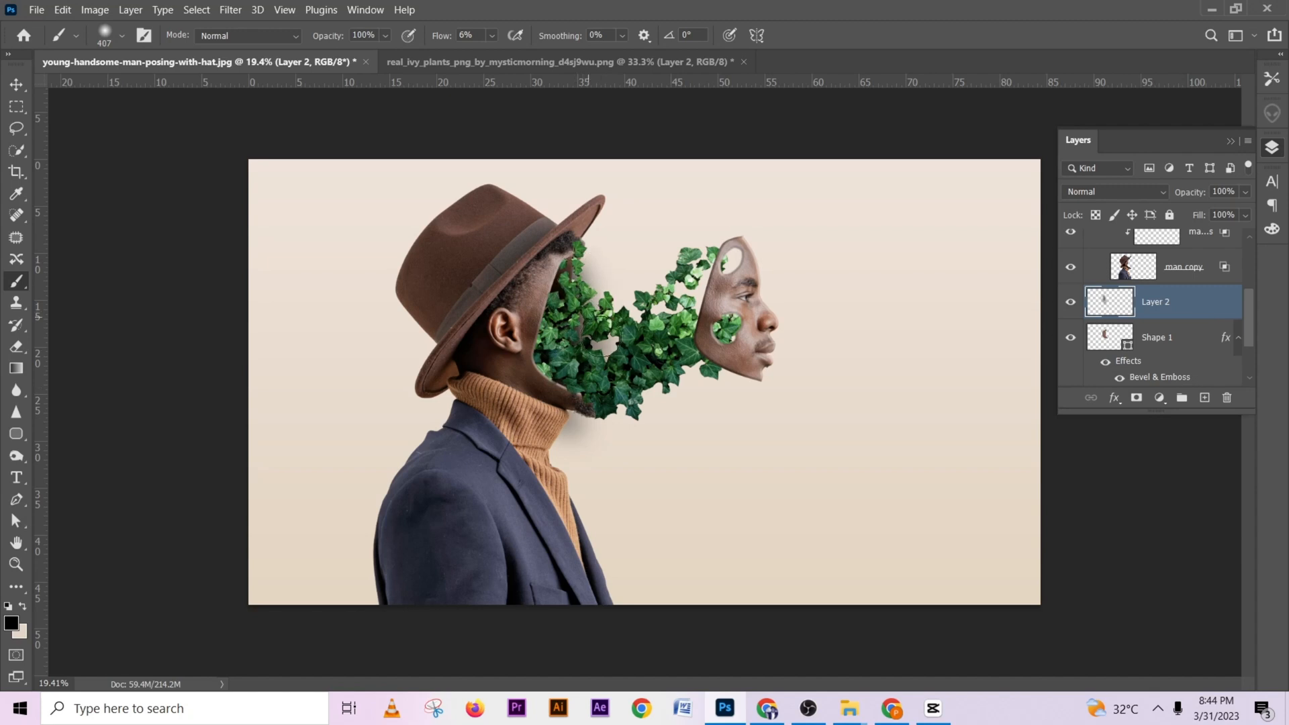
key(ctrl+z)
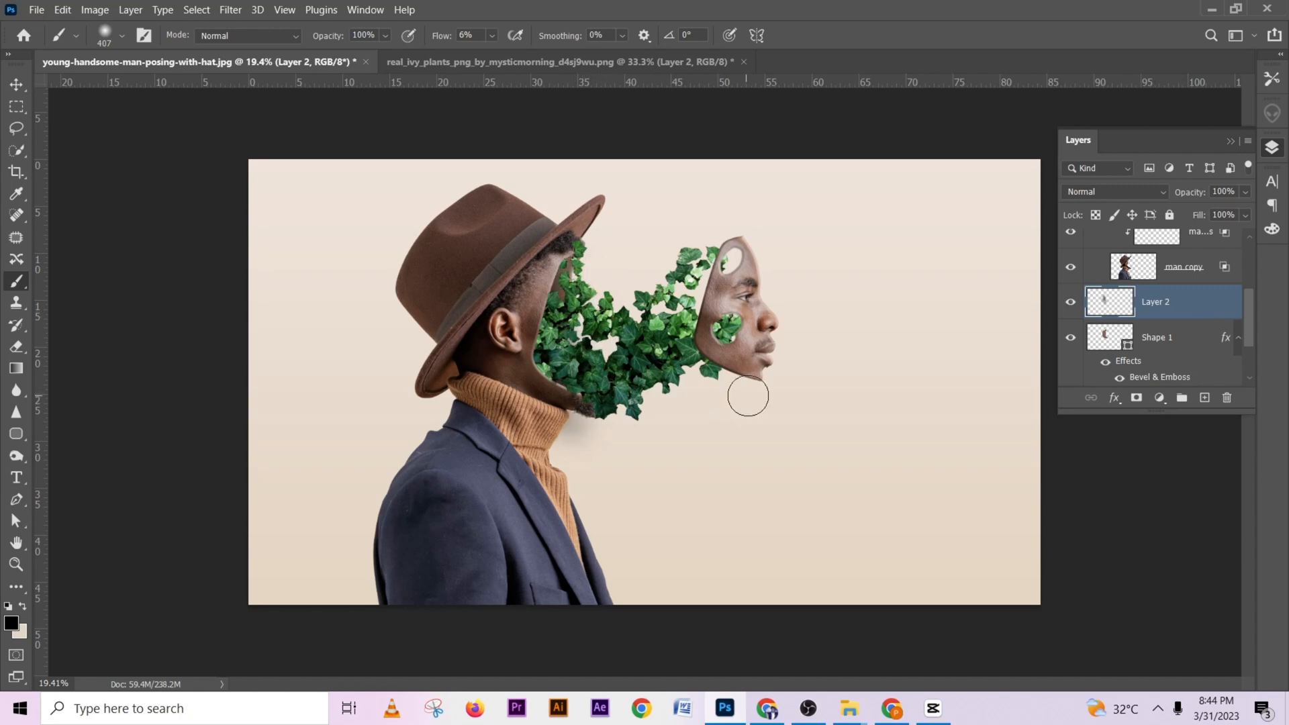
Move Layer 2 above the ivy's Layer 1 and clip it to that layer
drag(1230, 311, 1211, 267)
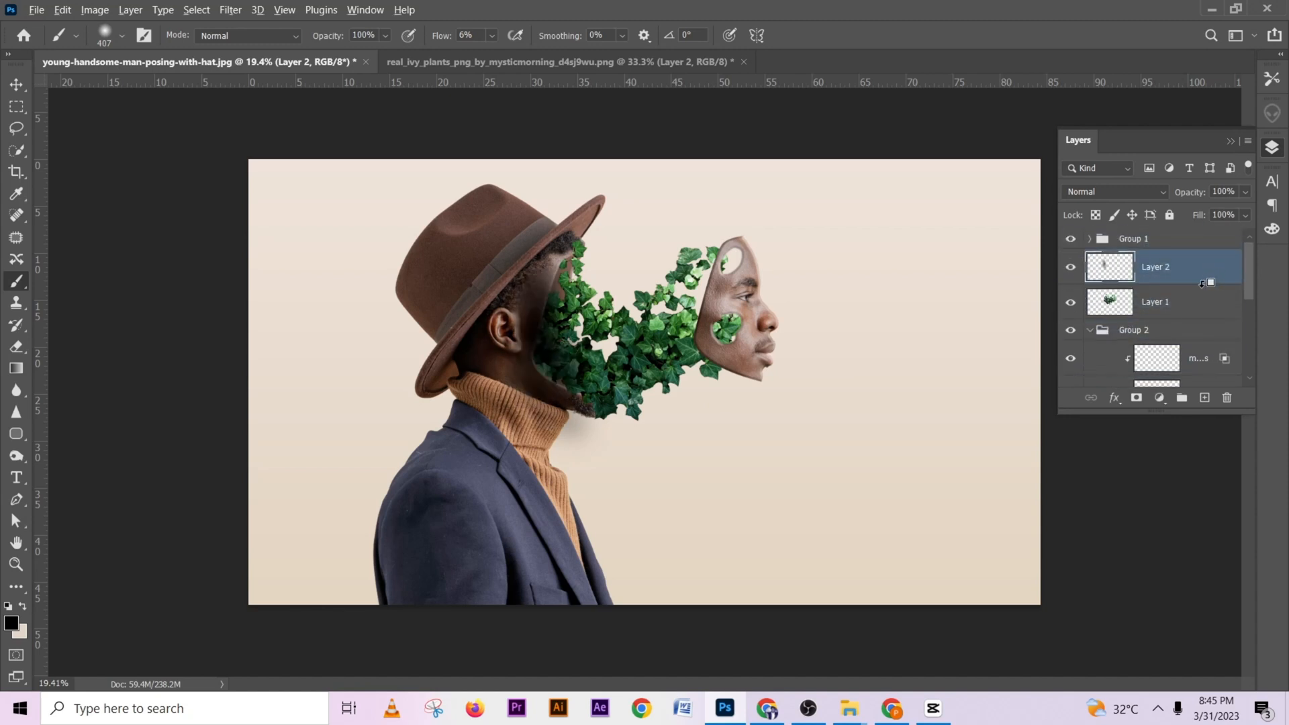
alt+click(1202, 283)
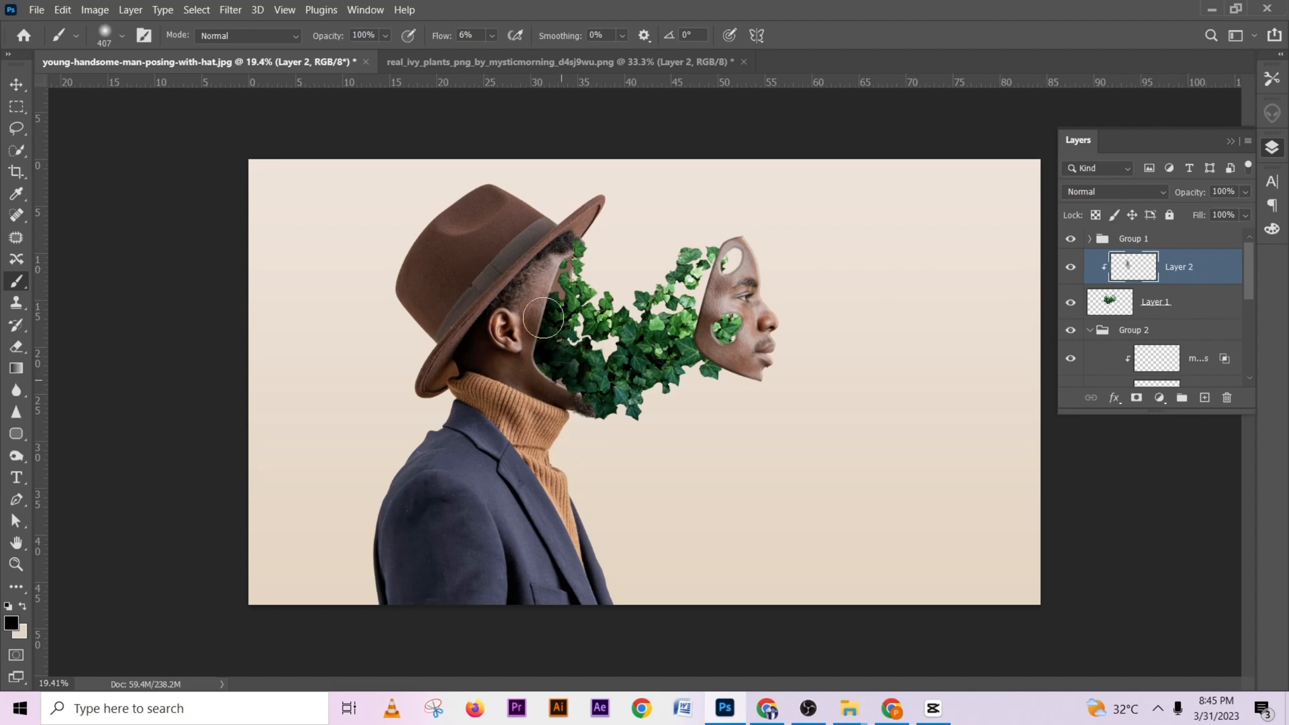
Paint soft black shadows on the ivy at the head's opening, in the face's lower hole and near the face's upper edge
mouse_move(533, 317)
mouse_down()
mouse_move(543, 372)
mouse_move(558, 397)
mouse_up()
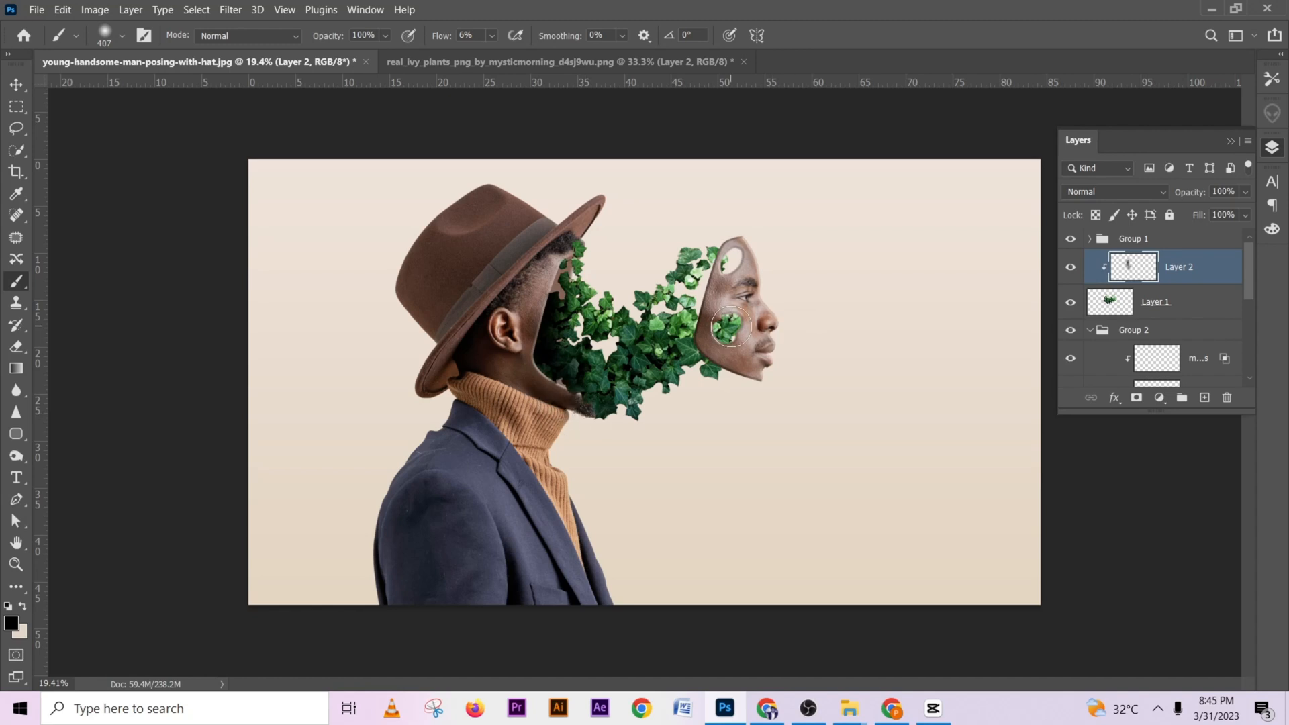
mouse_move(731, 339)
mouse_down()
mouse_move(736, 260)
mouse_move(726, 278)
mouse_move(724, 267)
mouse_move(717, 355)
mouse_move(682, 346)
mouse_move(679, 312)
mouse_up()
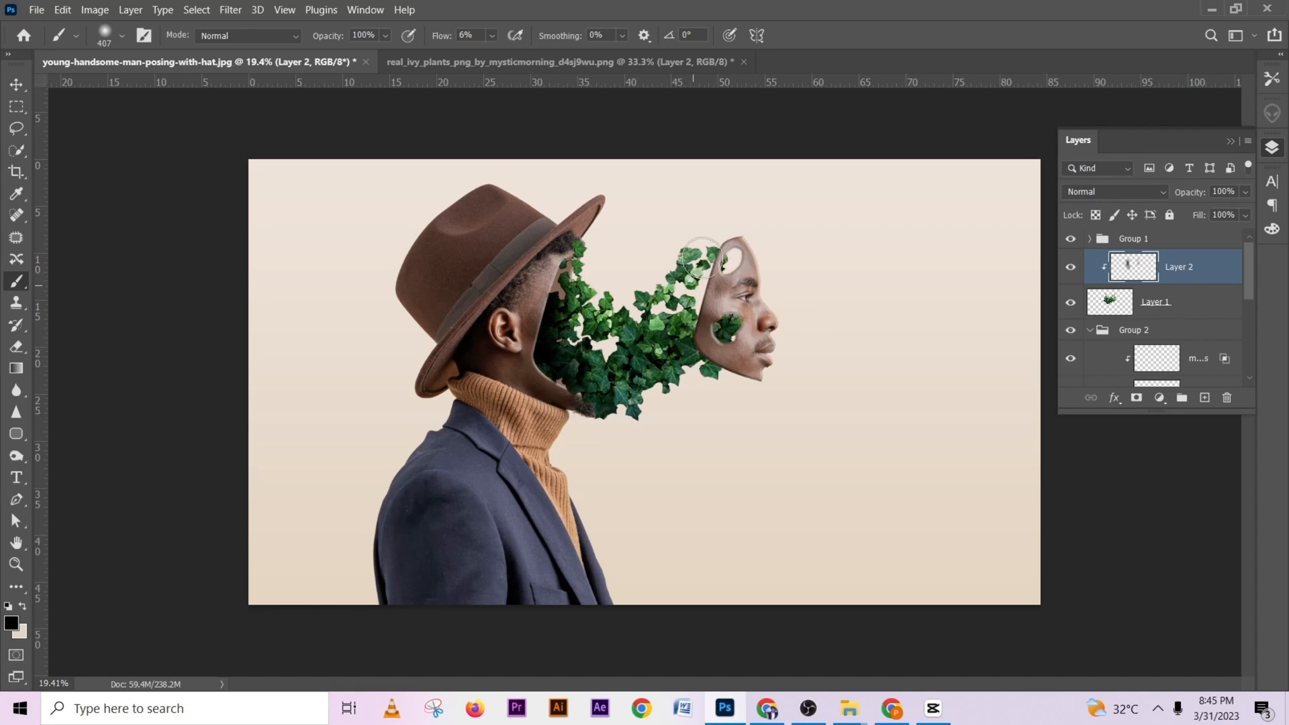
mouse_move(701, 259)
mouse_down()
mouse_move(689, 335)
mouse_move(708, 345)
mouse_move(698, 307)
mouse_move(705, 265)
mouse_up()
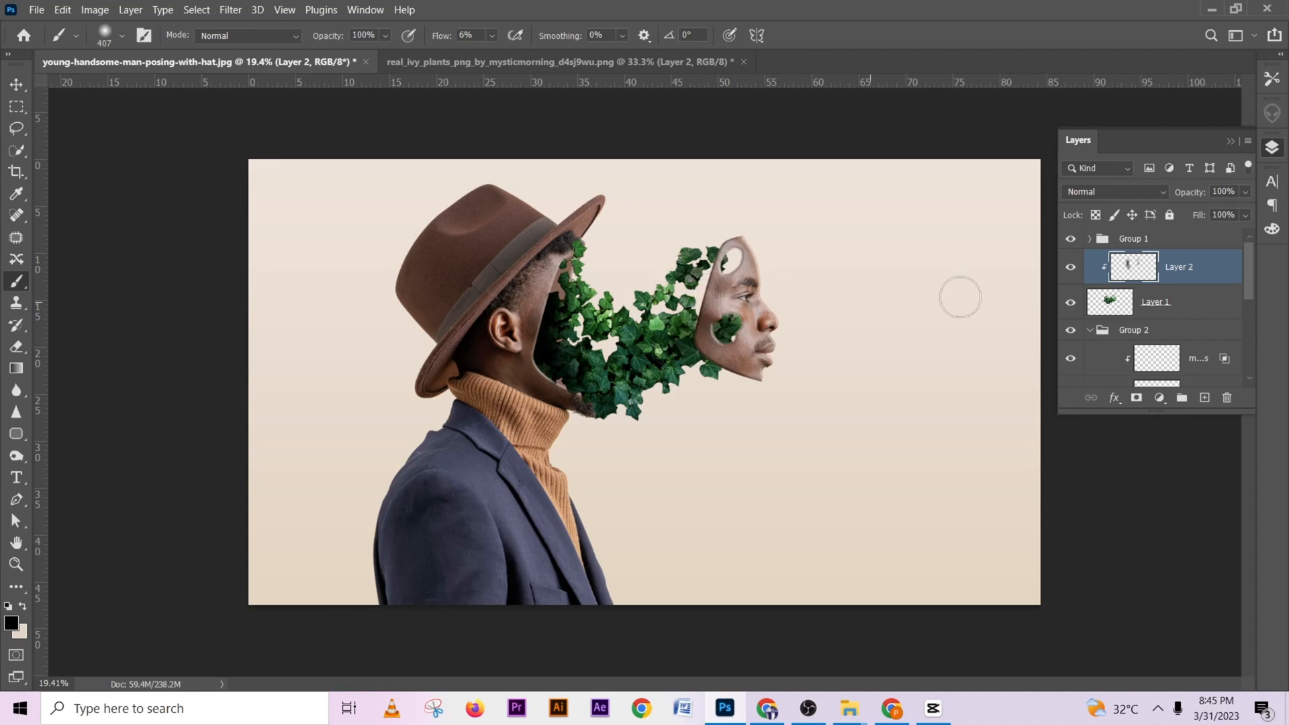
Set Layer 2's blend mode to Multiply and its opacity to 75%
click(1081, 192)
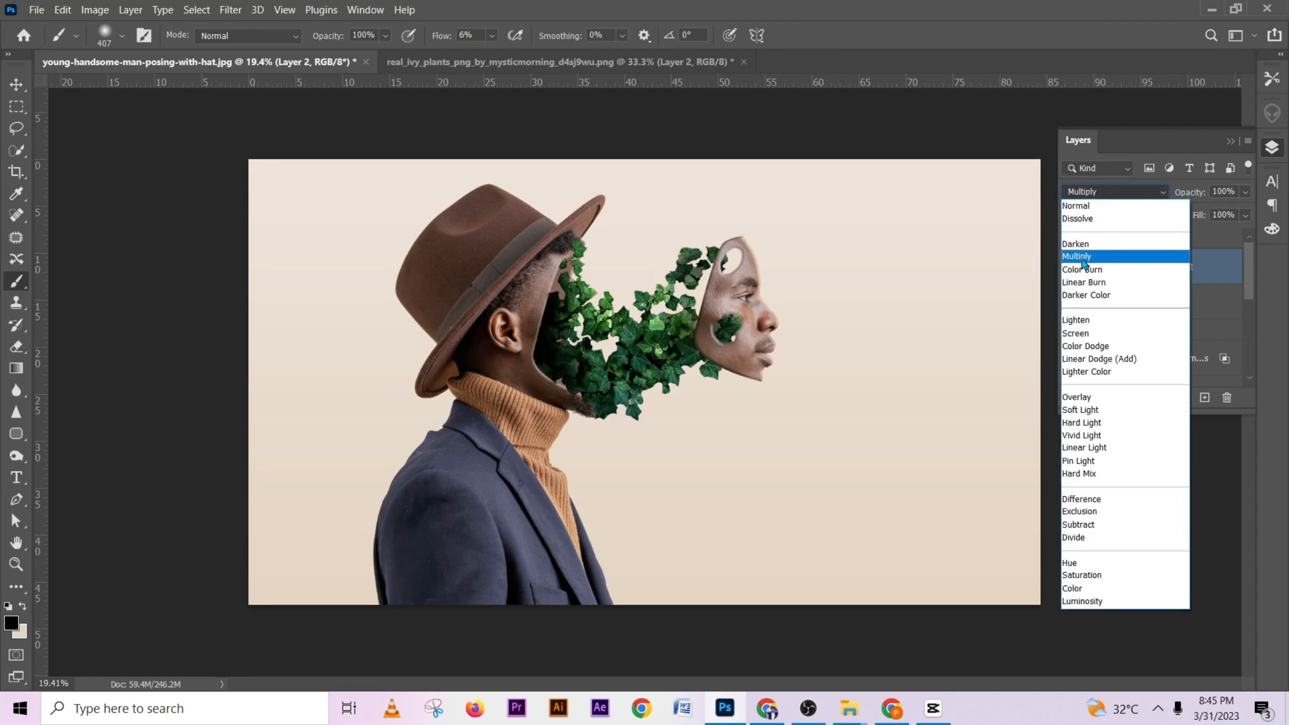
click(1085, 257)
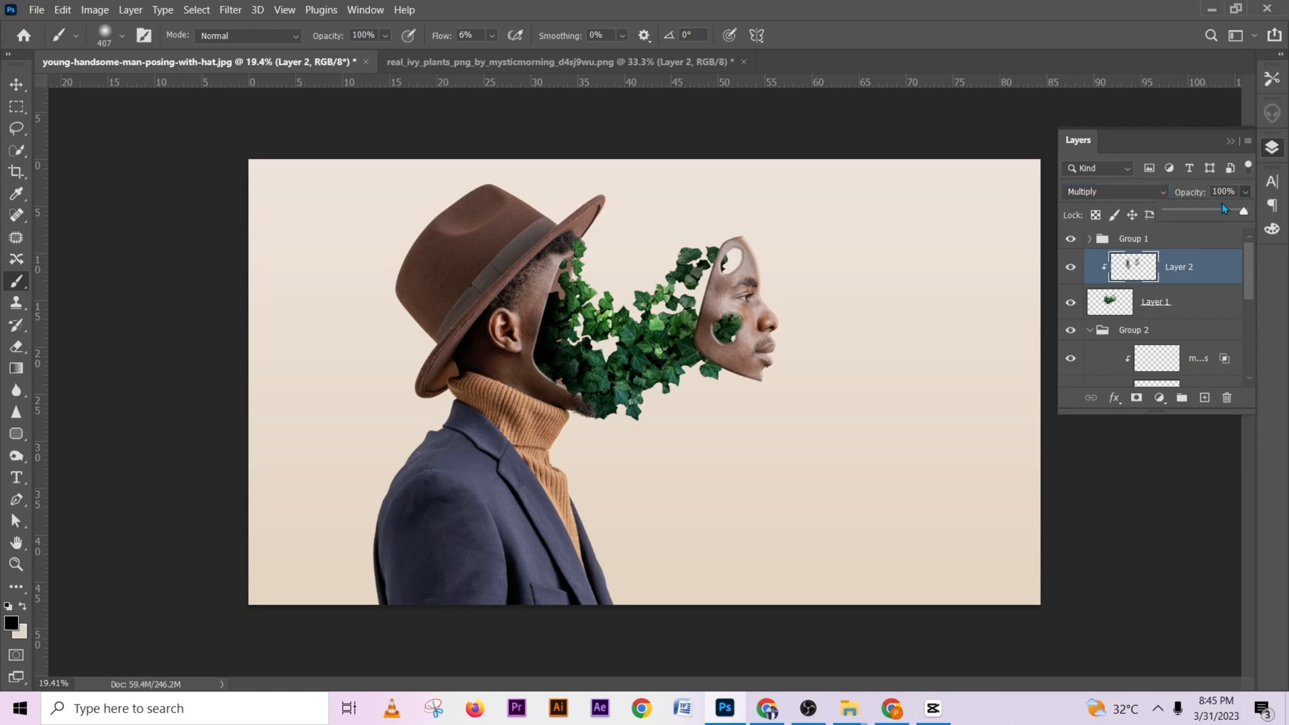
drag(1213, 214, 1209, 214)
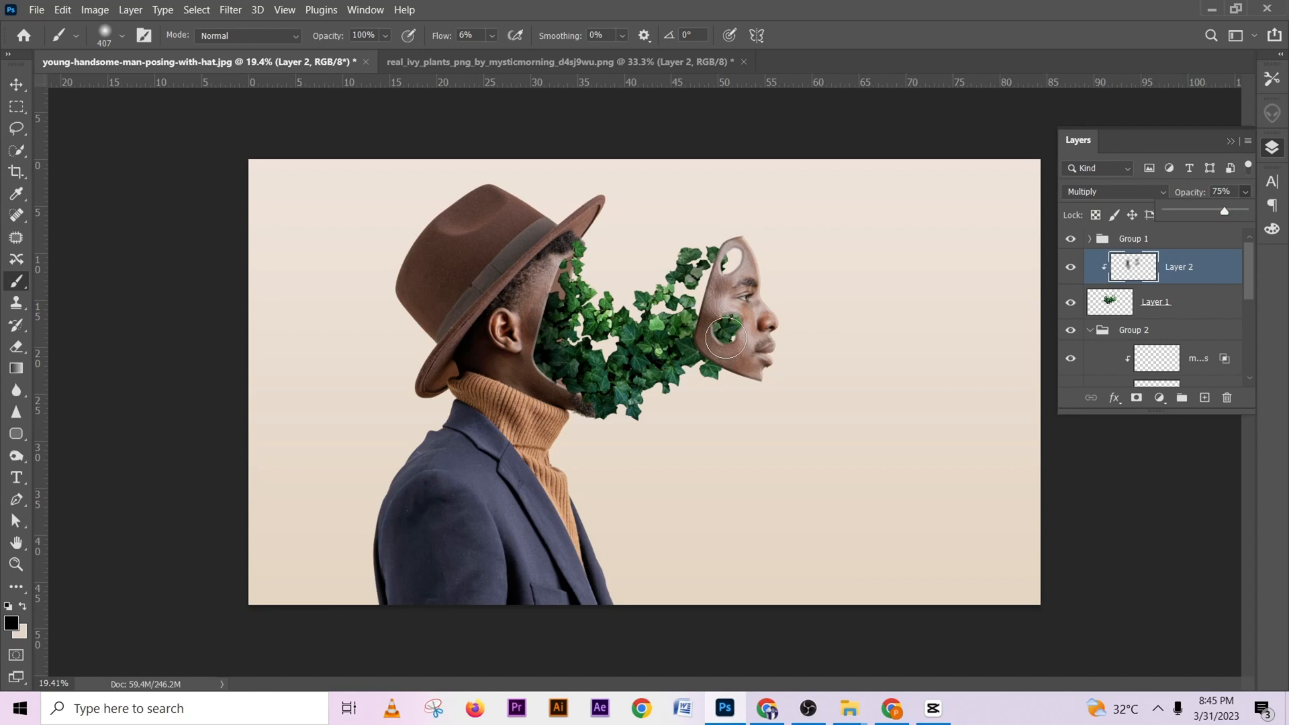
click(724, 335)
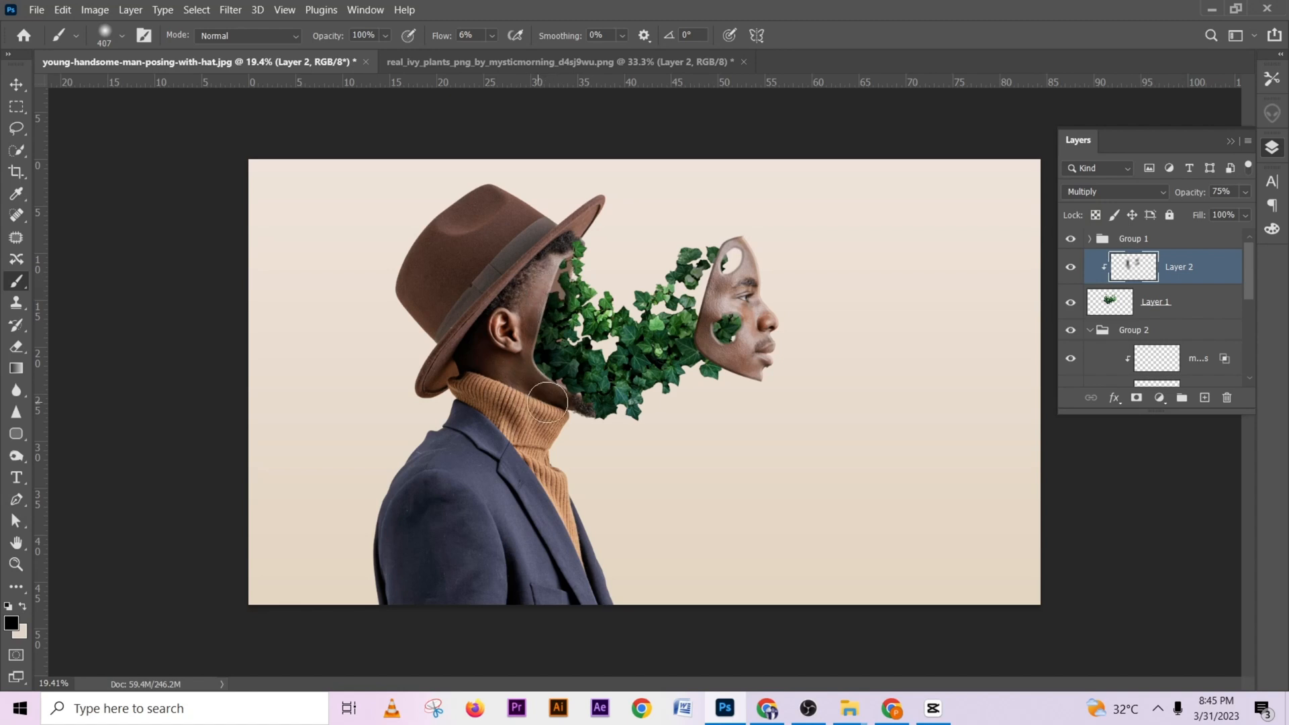
Compare the ivy with and without the Layer 2 shadows by toggling that layer's visibility
scroll(680, 416, down, 3)
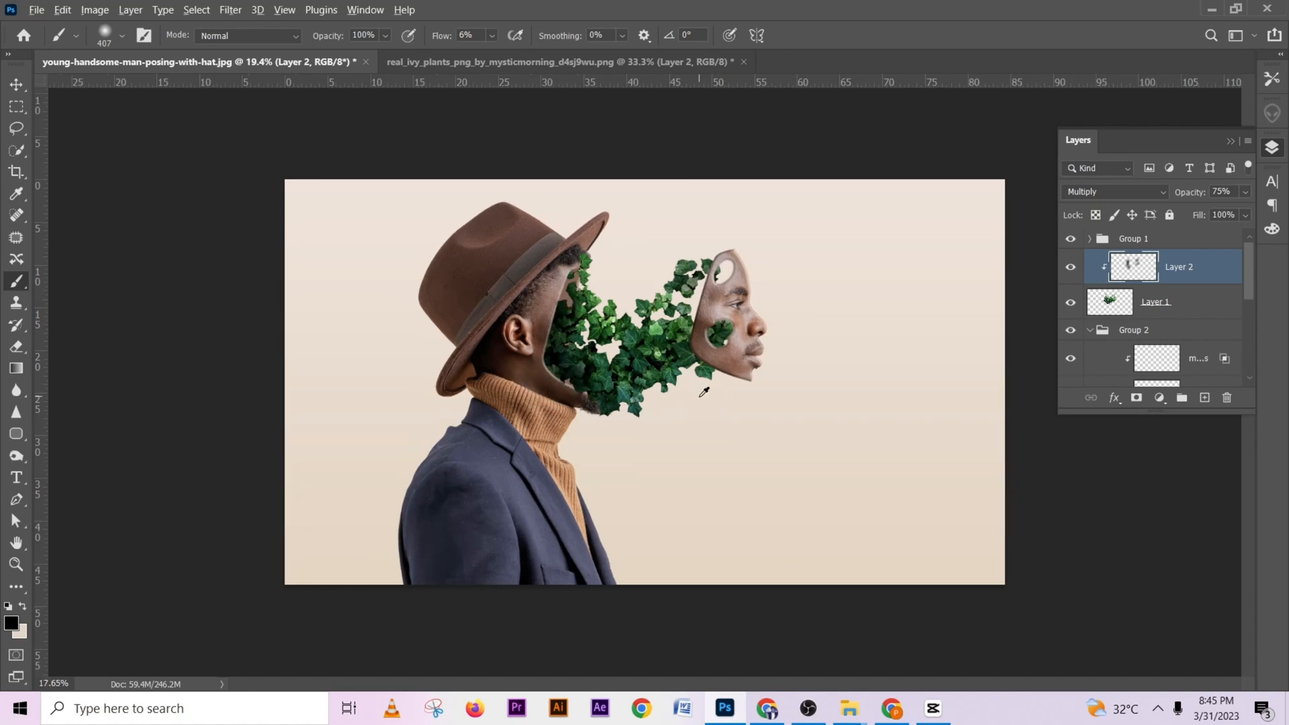
click(1071, 269)
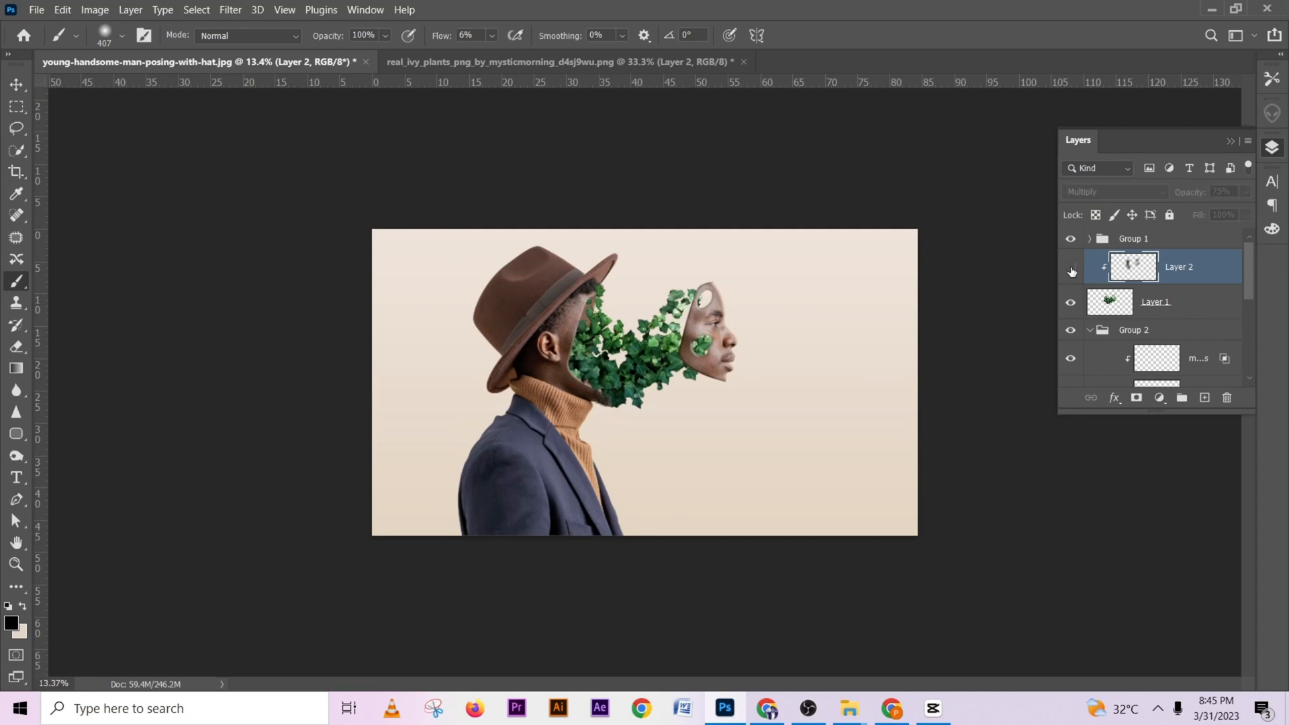
click(1071, 269)
click(1071, 269)
click(1071, 269)
Erase the ivy leaves of Layer 1 that show inside the lower hole of the detached face
scroll(725, 329, up, 5)
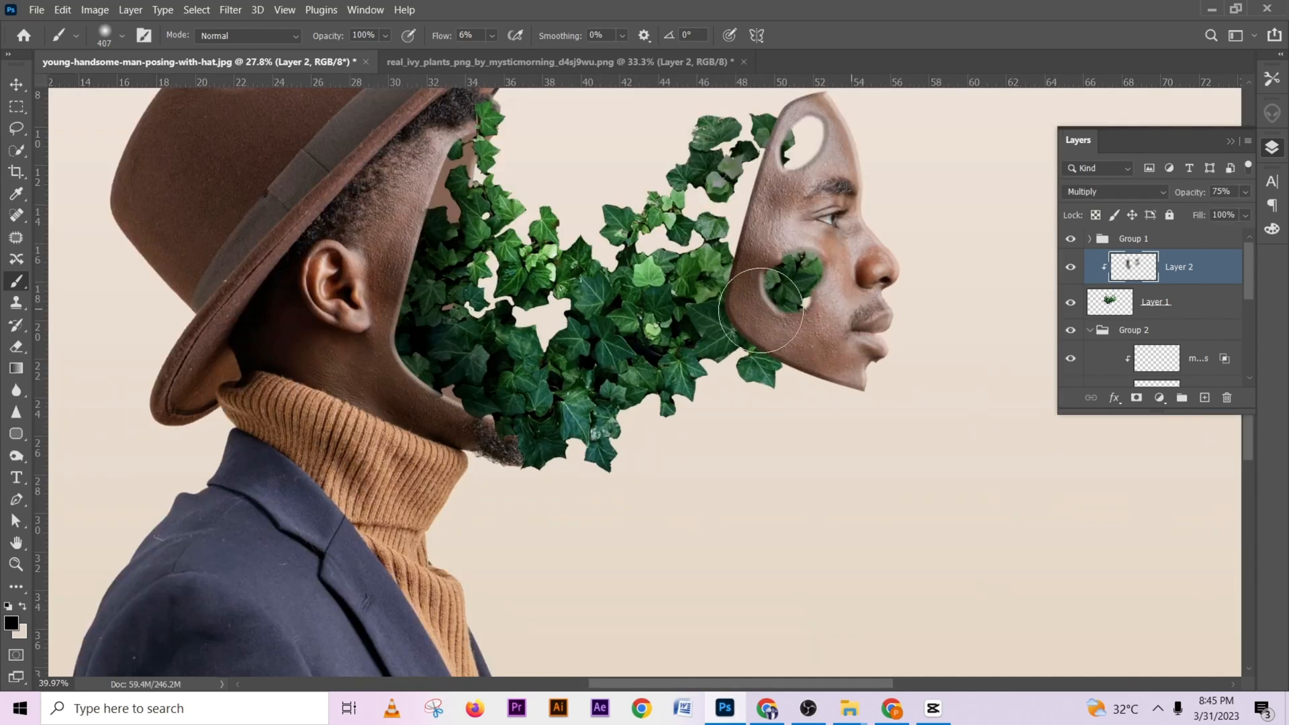
click(1202, 304)
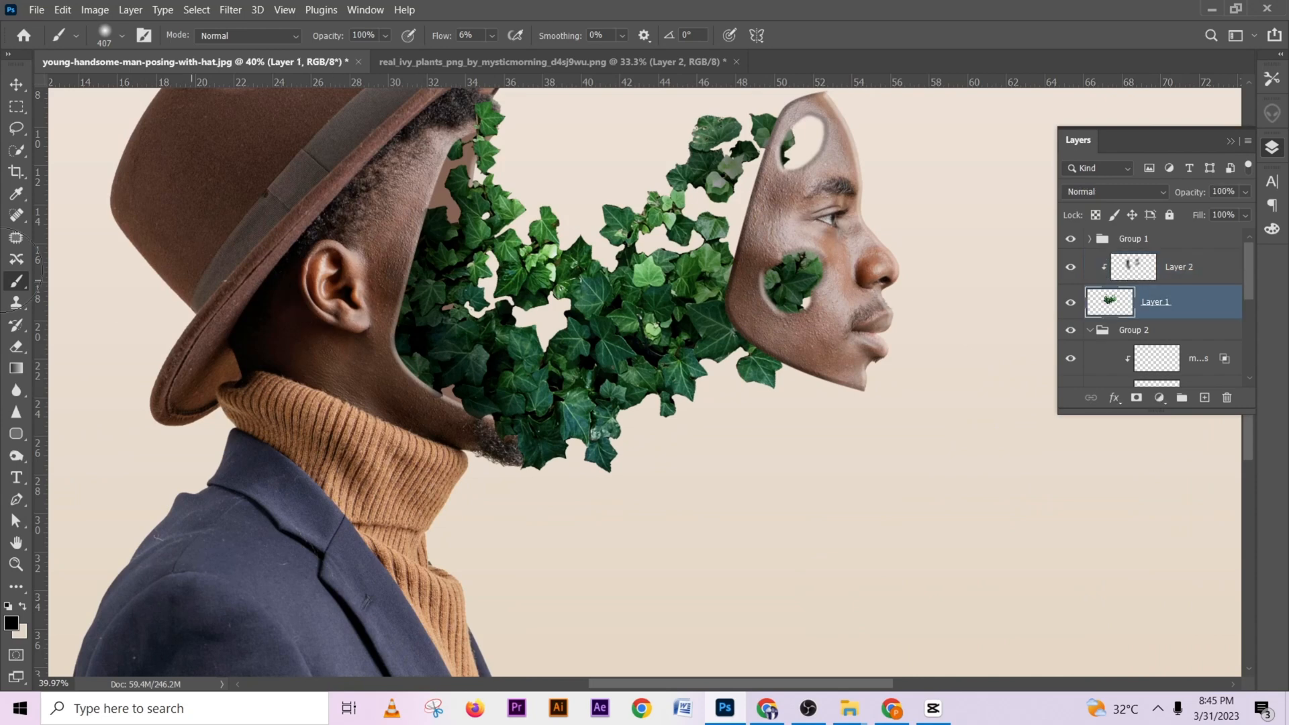
click(18, 348)
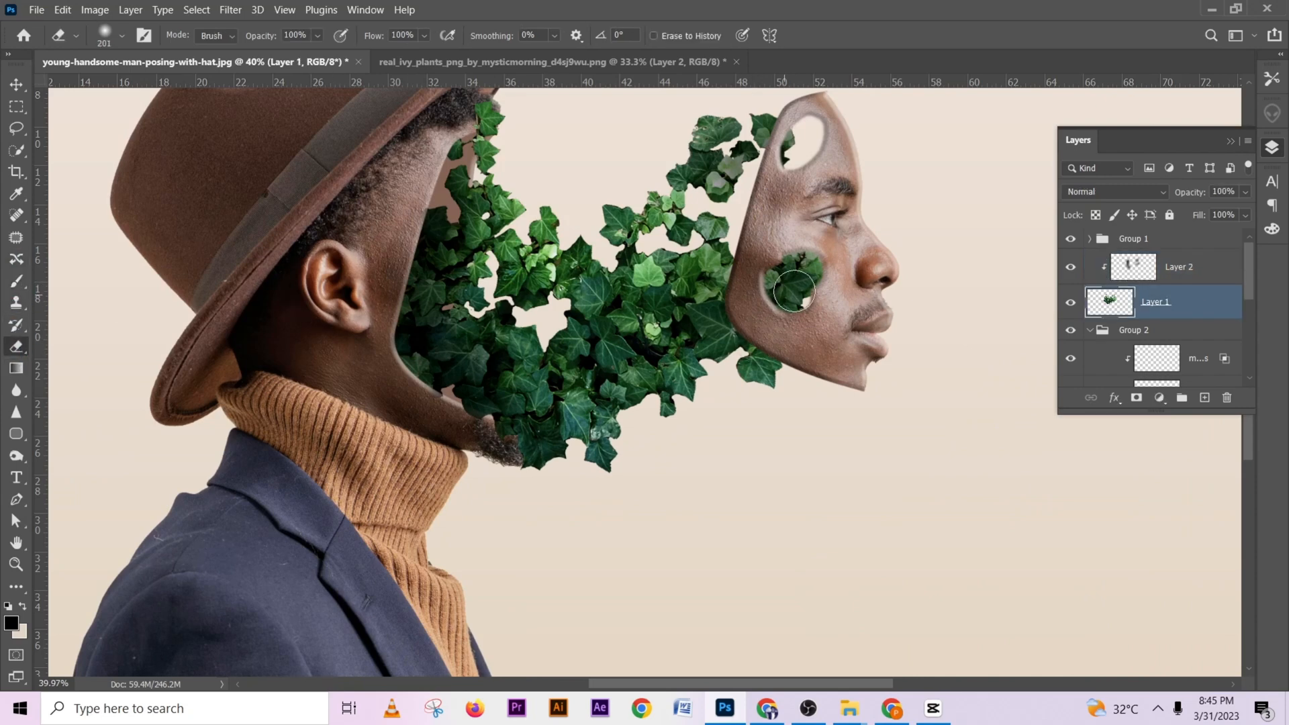
mouse_move(802, 286)
mouse_down()
mouse_move(813, 259)
mouse_move(811, 284)
mouse_move(776, 292)
mouse_move(787, 299)
mouse_move(779, 265)
mouse_move(789, 290)
mouse_up()
scroll(833, 293, down, 1)
scroll(833, 293, down, 3)
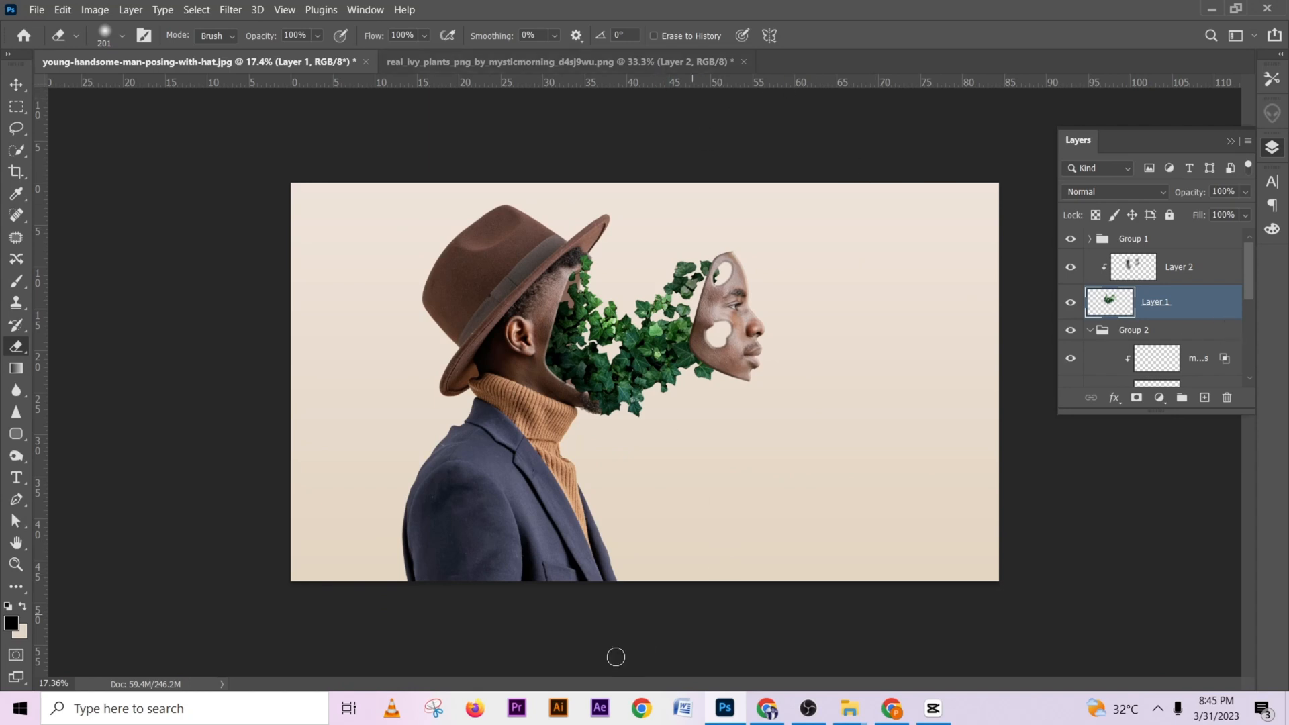
Place the ivy_2_by_black_b_o_x_d53s75a image over the gap, scaled to about 435% and rotated to about 53°
click(725, 705)
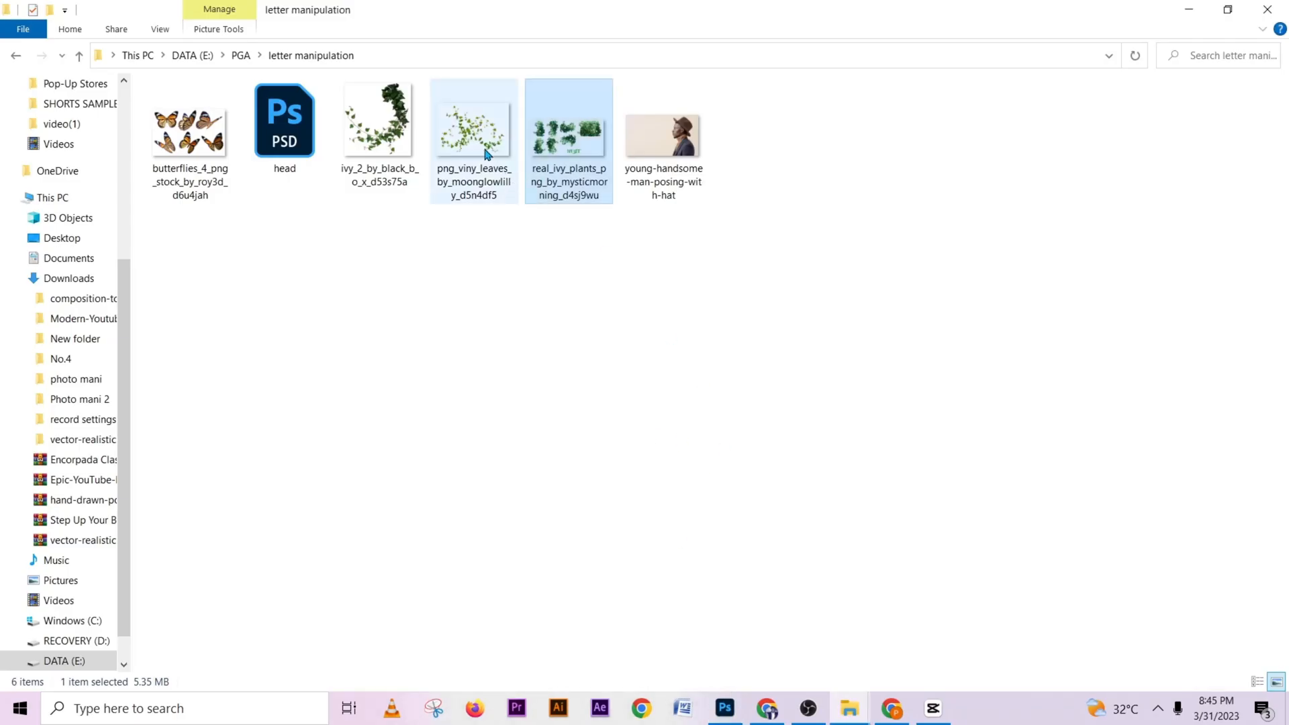
click(399, 128)
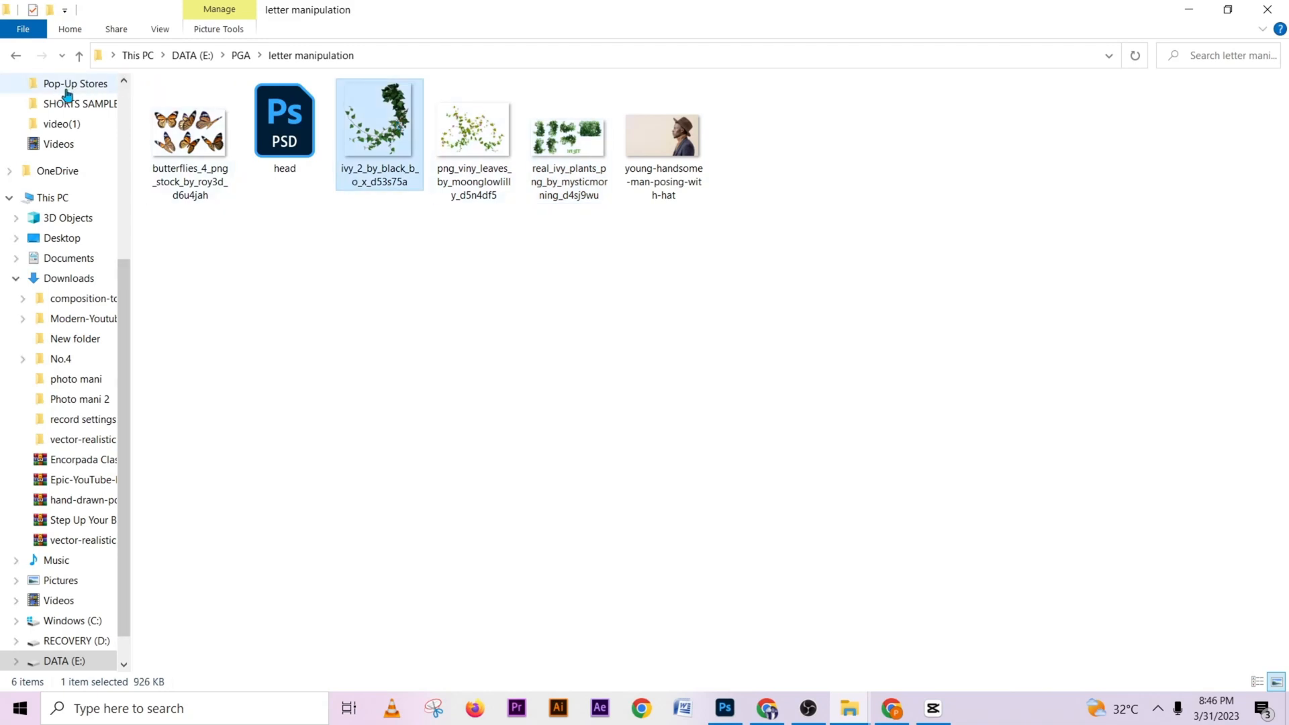
drag(360, 147, 647, 421)
drag(676, 358, 738, 383)
drag(651, 354, 802, 201)
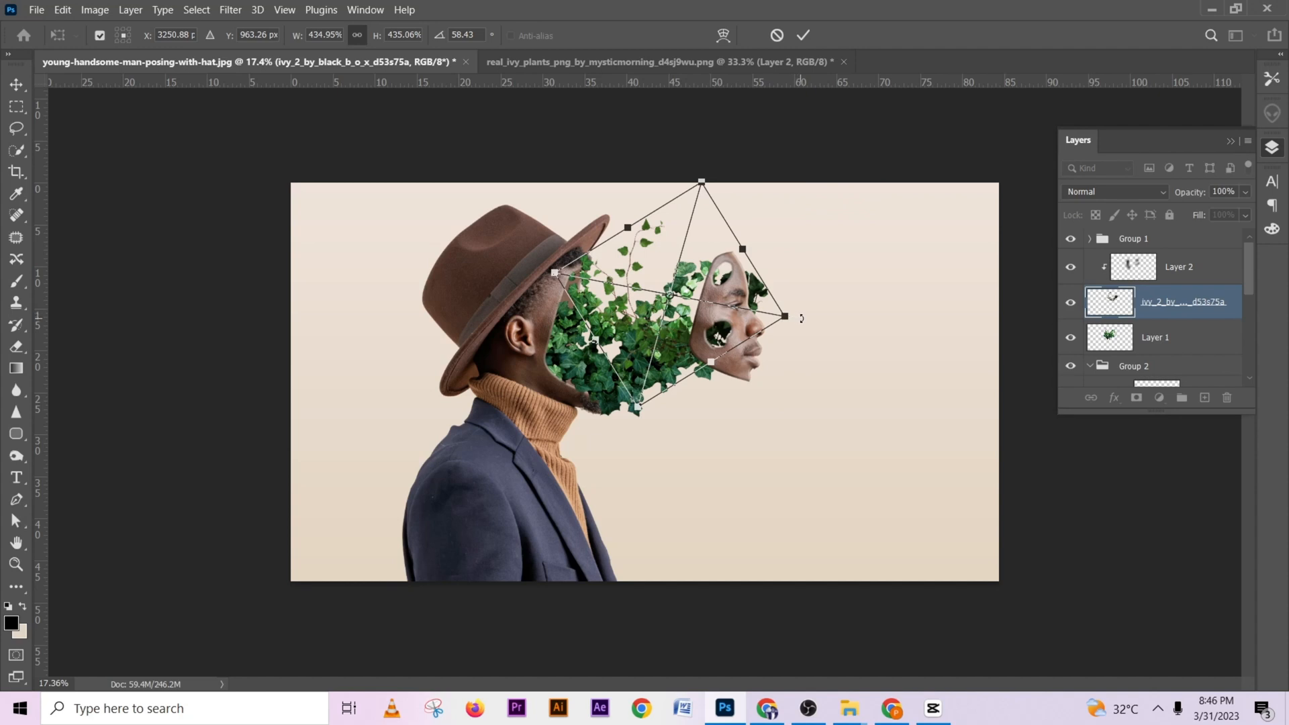
drag(801, 317, 803, 305)
click(802, 35)
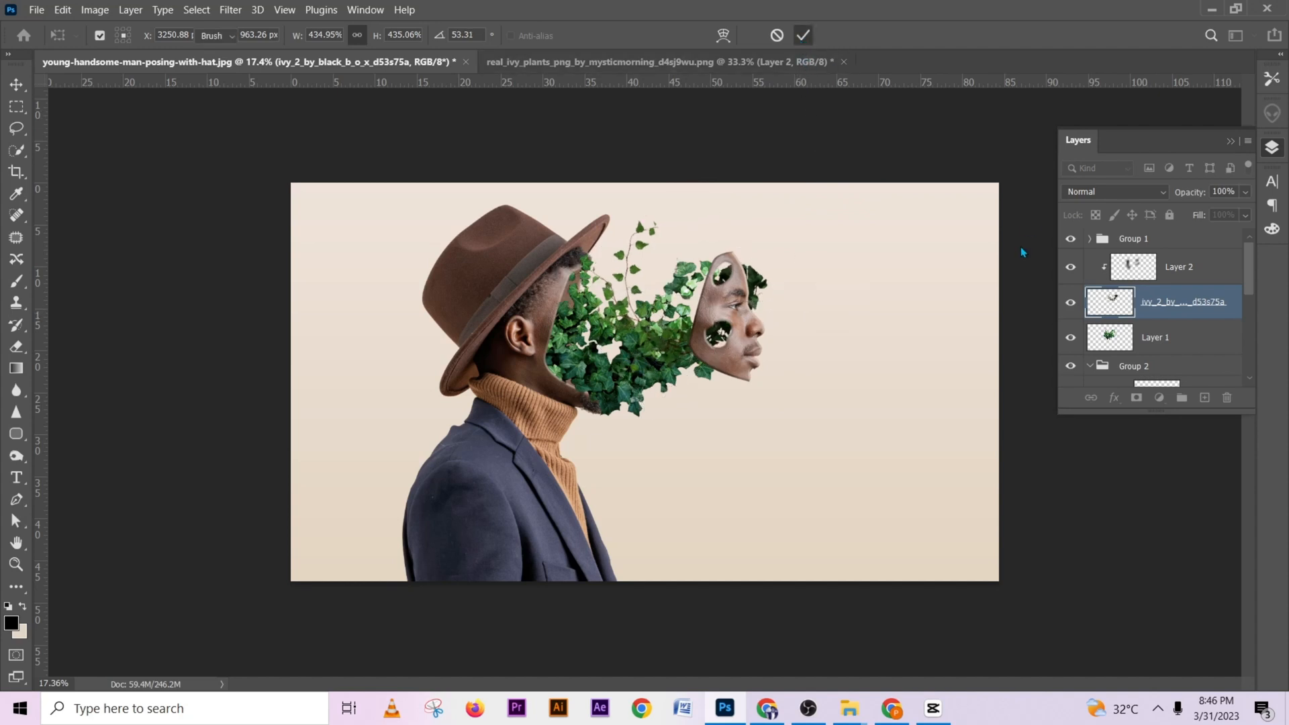
Move the placed ivy_2 layer above Layer 2 and clip Layer 2 to Layer 1 again
drag(1232, 312, 1229, 263)
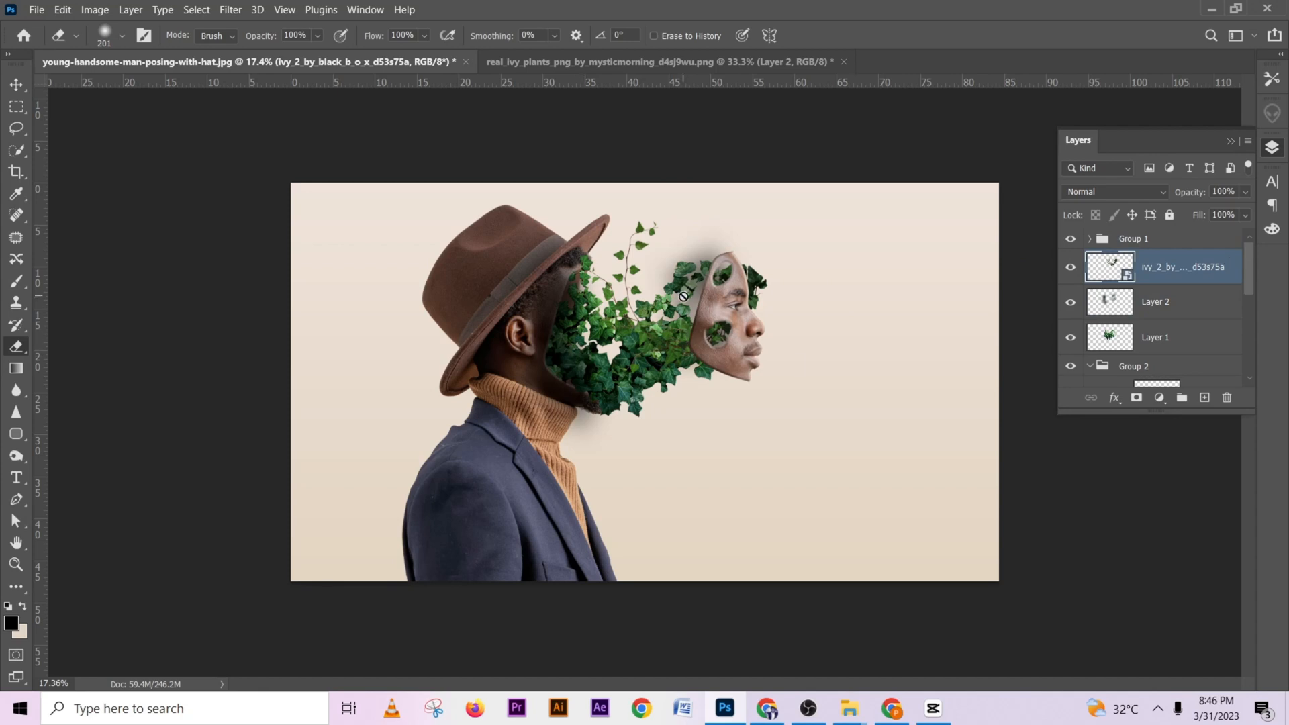
click(1209, 313)
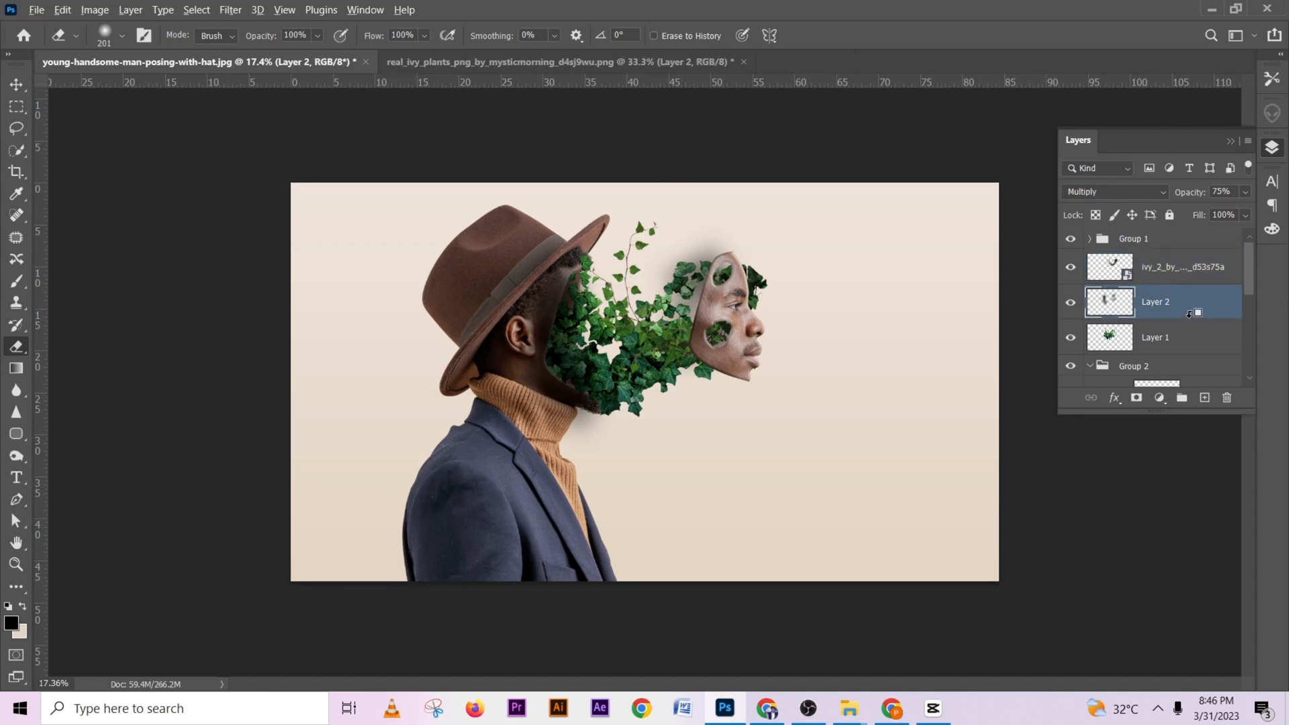
alt+click(1189, 319)
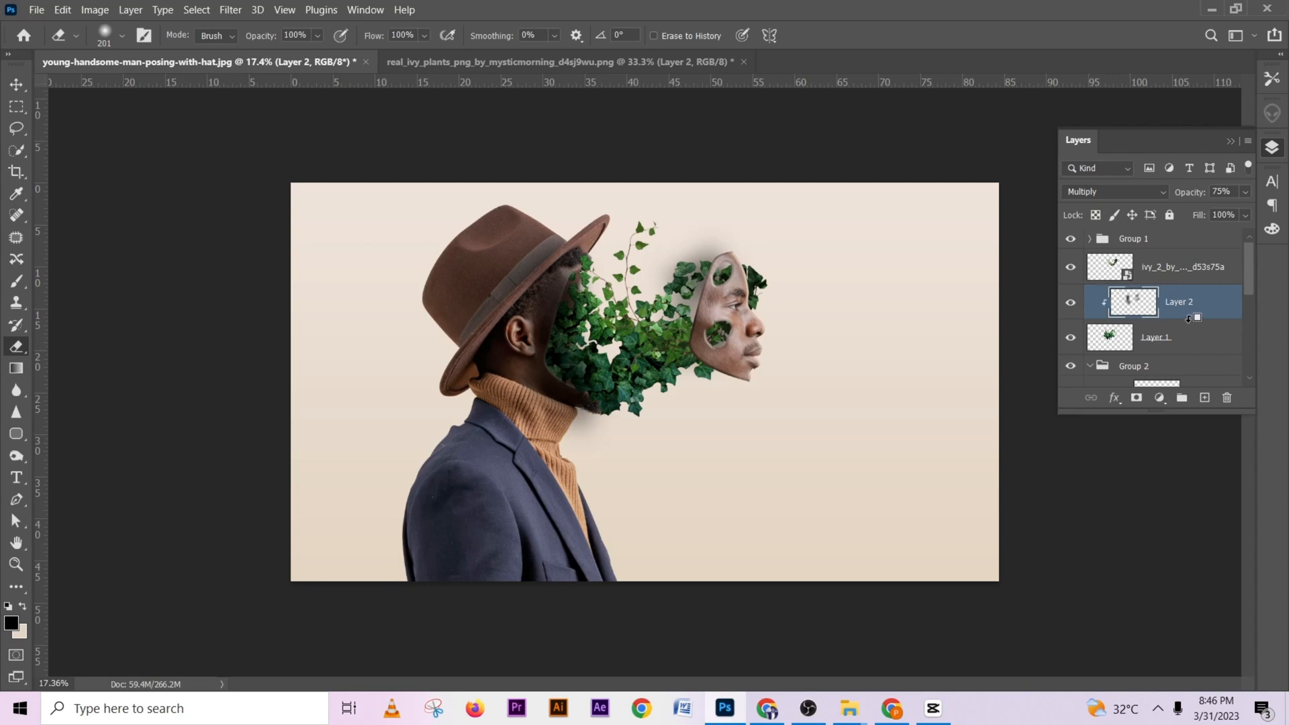
Turn off the Move tool's automatic layer selection and make the placed ivy_2 layer active
click(1194, 271)
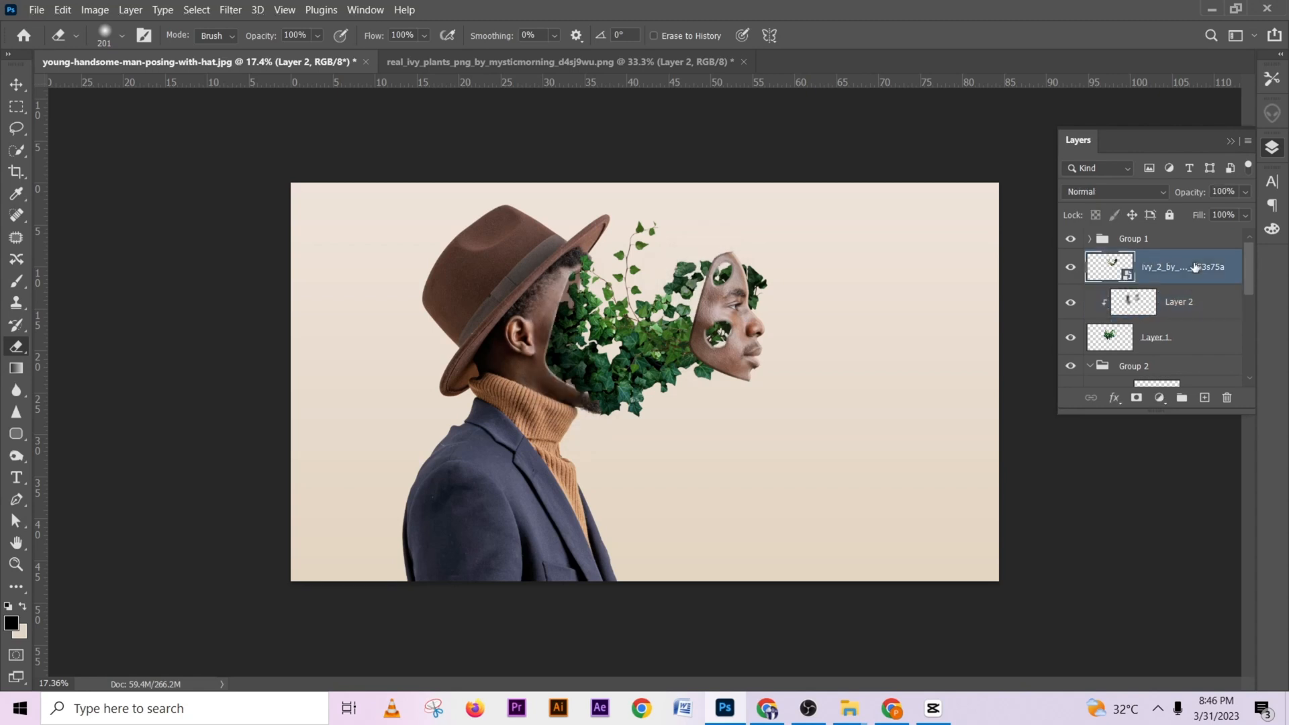
click(25, 84)
click(704, 295)
click(98, 36)
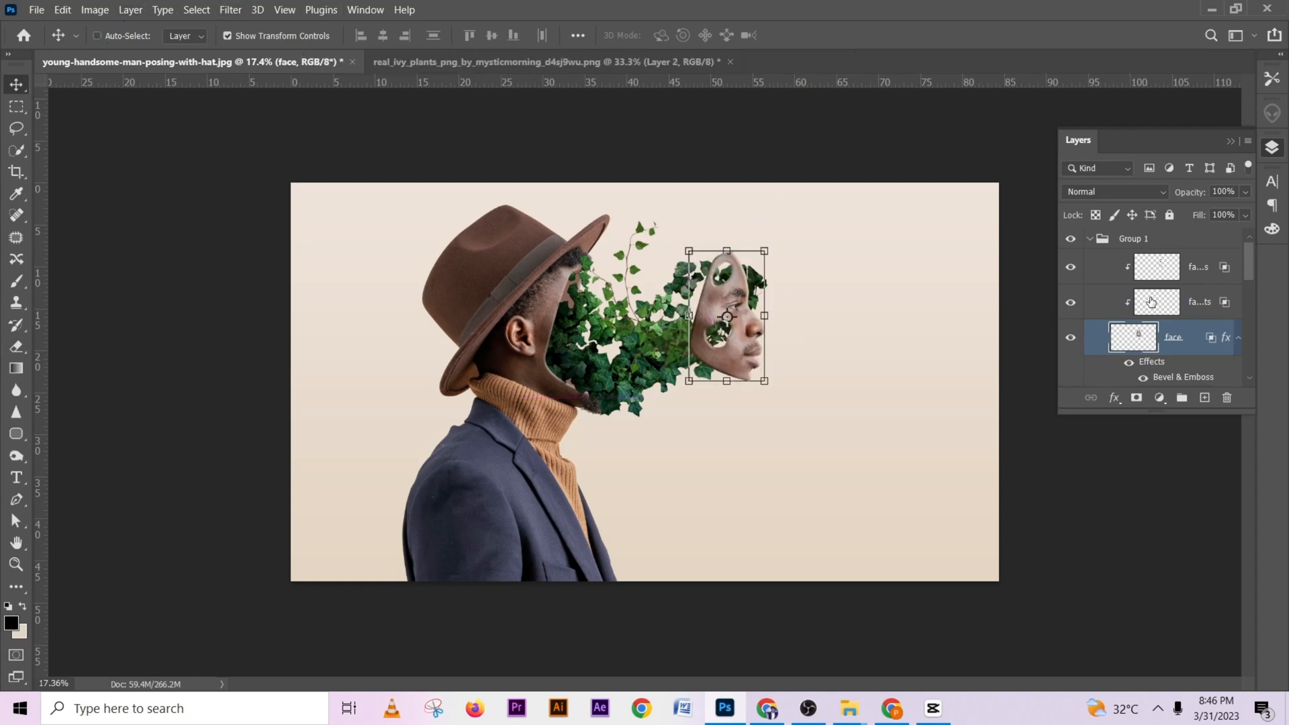
drag(1250, 261, 1251, 288)
click(1220, 294)
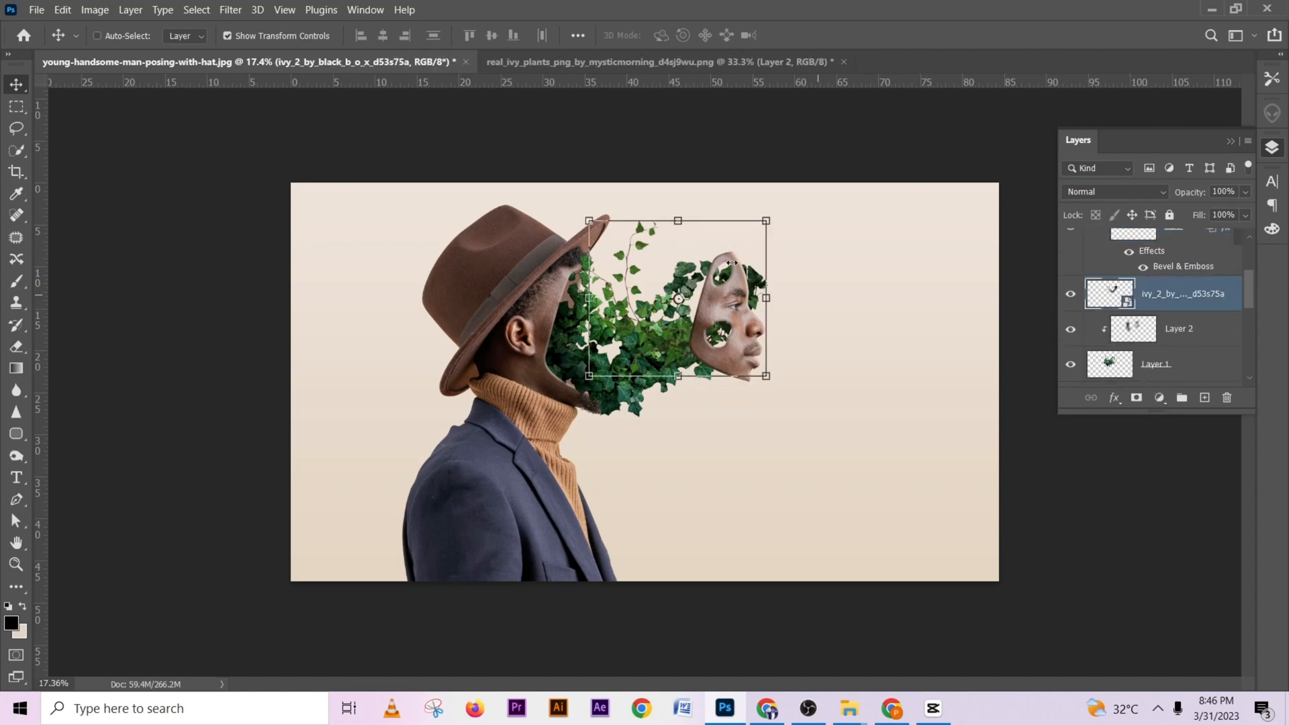
Rotate the placed ivy to about 23.5°, shift it towards the head and flip it horizontally
scroll(731, 263, up, 4)
drag(869, 315, 863, 274)
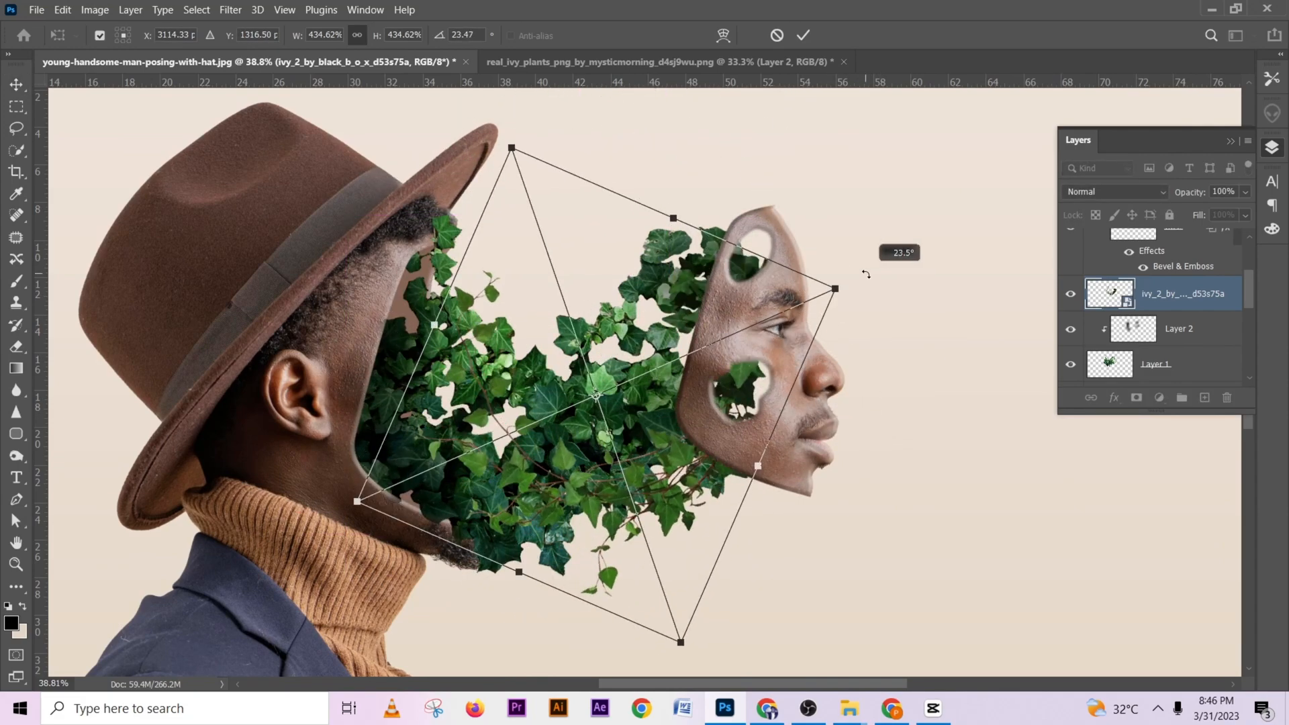
drag(720, 433, 624, 405)
right_click(625, 405)
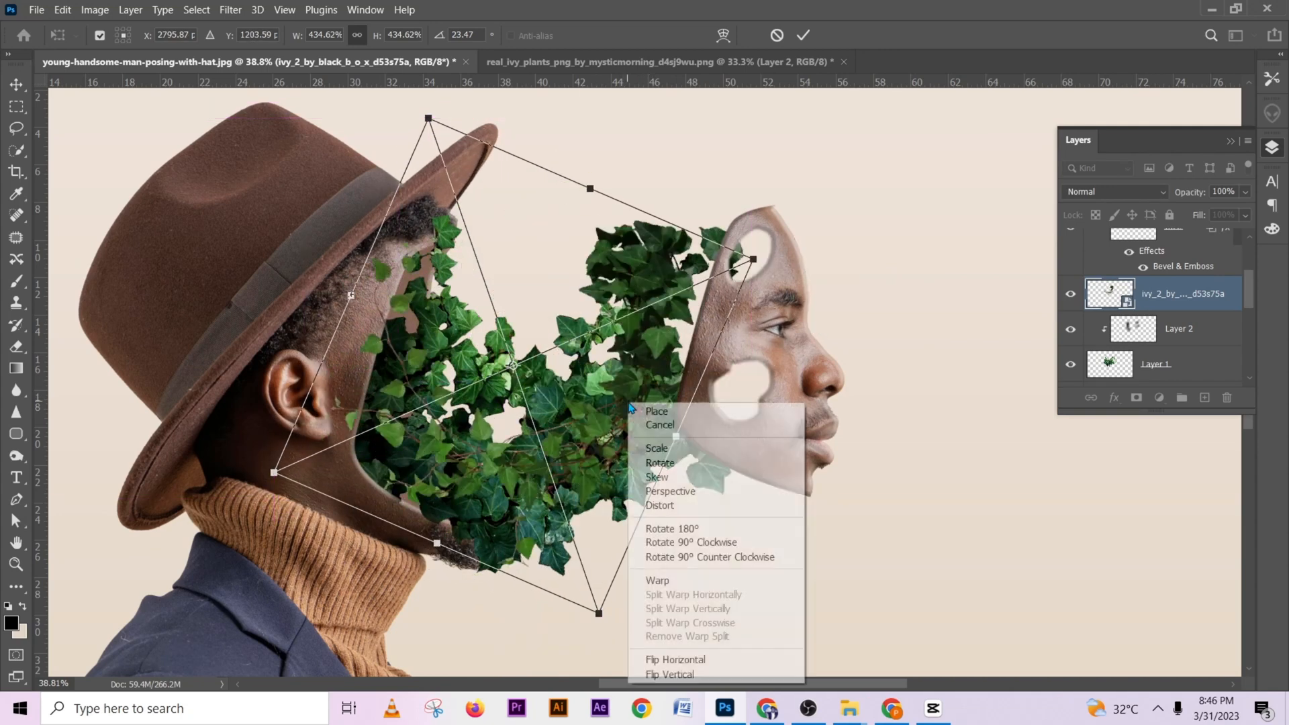
click(705, 651)
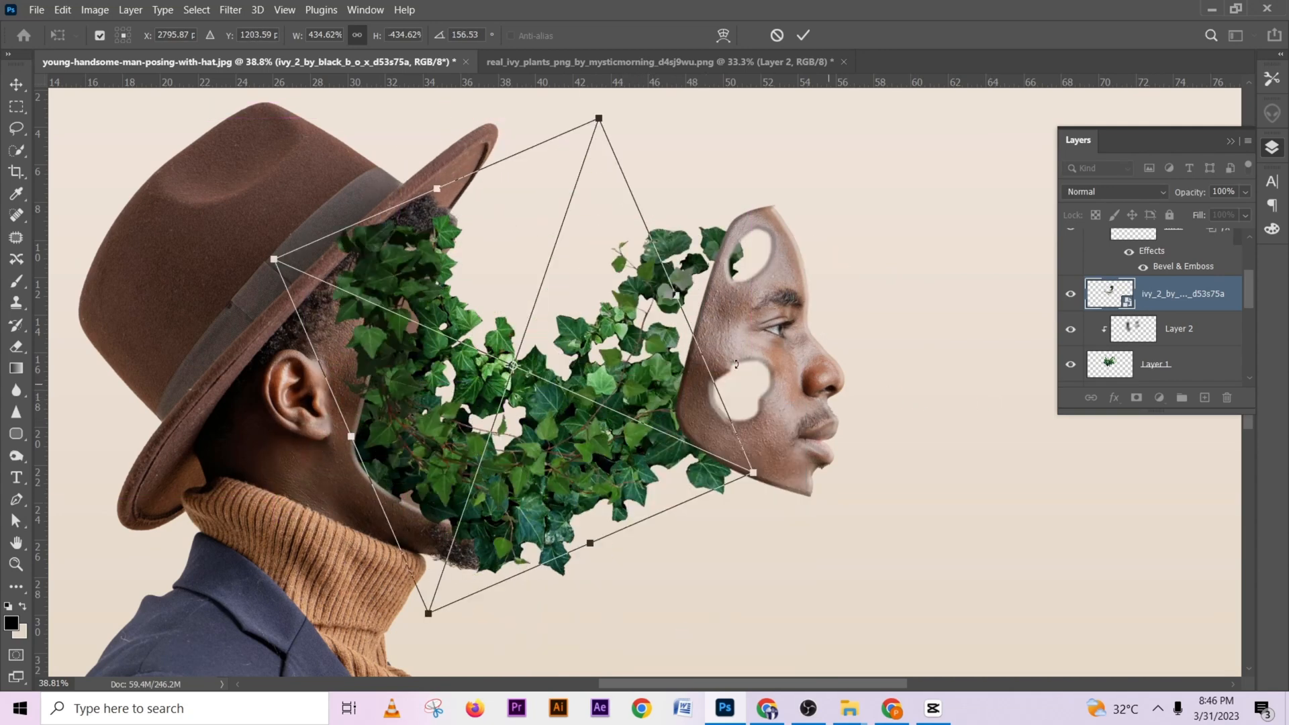
Rotate the flipped ivy to about -170.6° and resize it over the gap to about 481% wide and 325% high
drag(679, 258, 747, 368)
drag(641, 365, 721, 382)
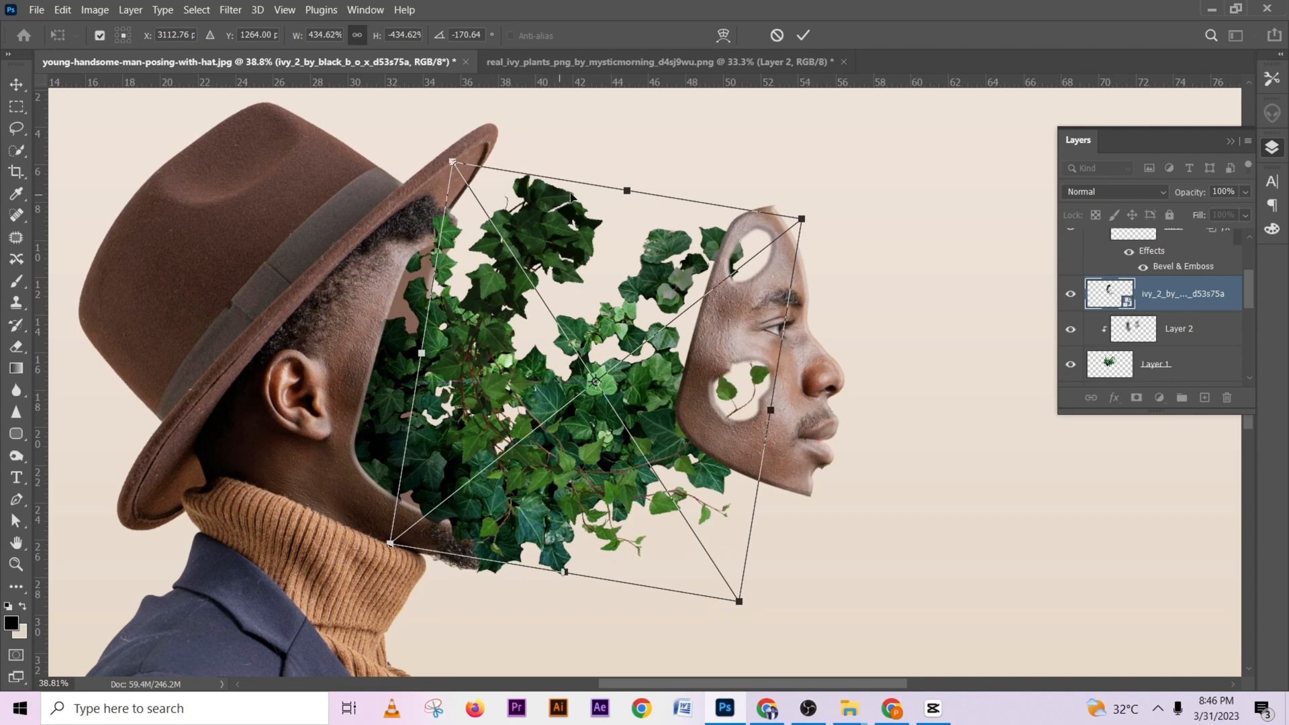
drag(604, 209, 603, 304)
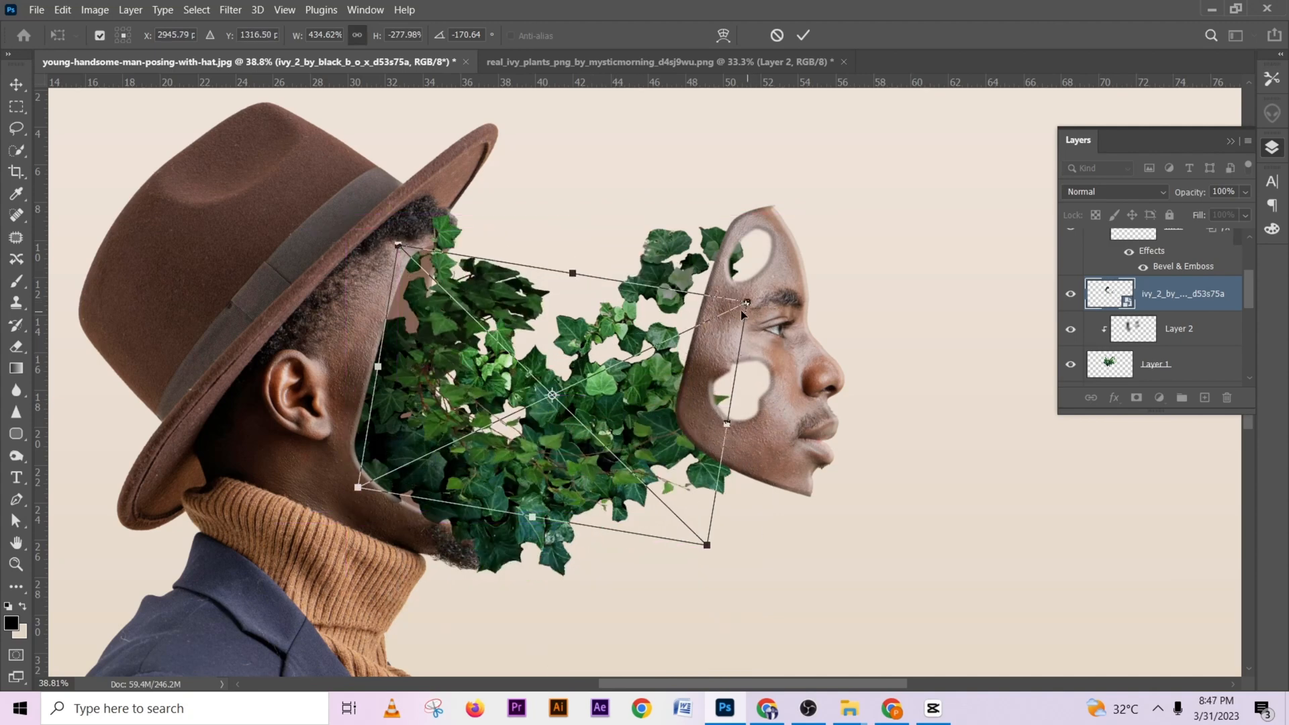
drag(743, 311, 789, 268)
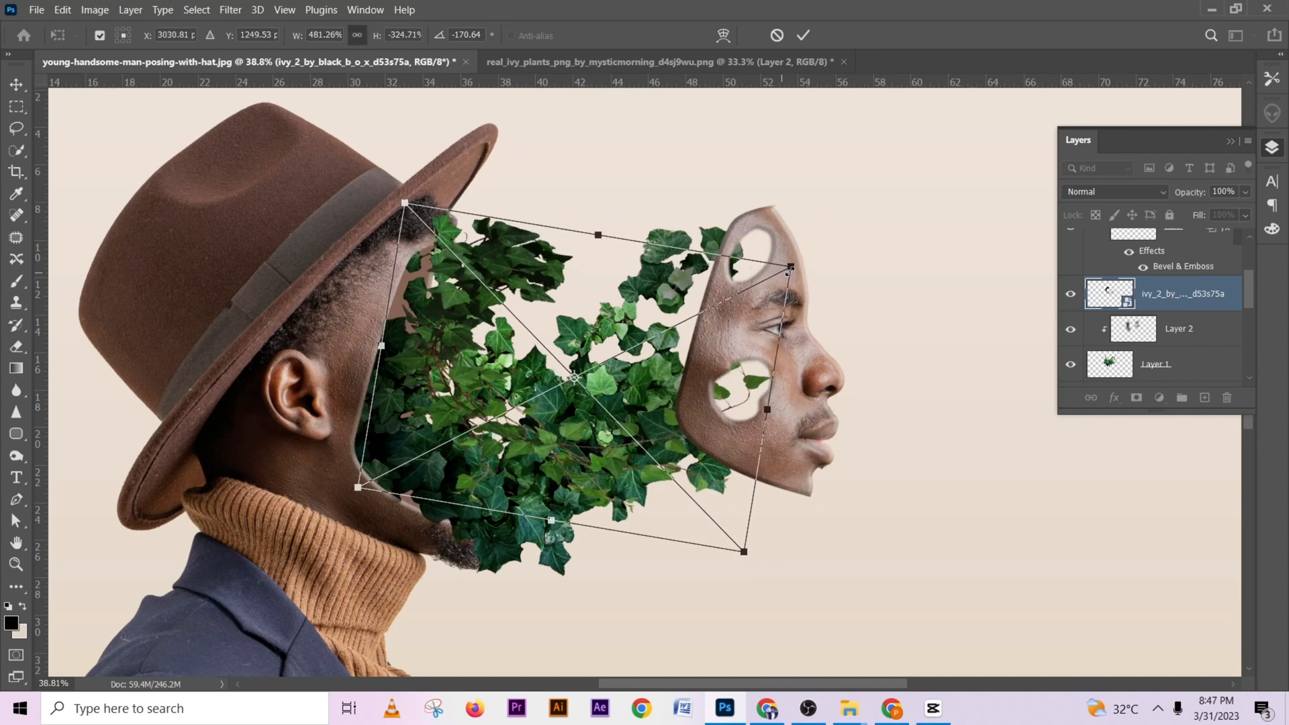
click(805, 34)
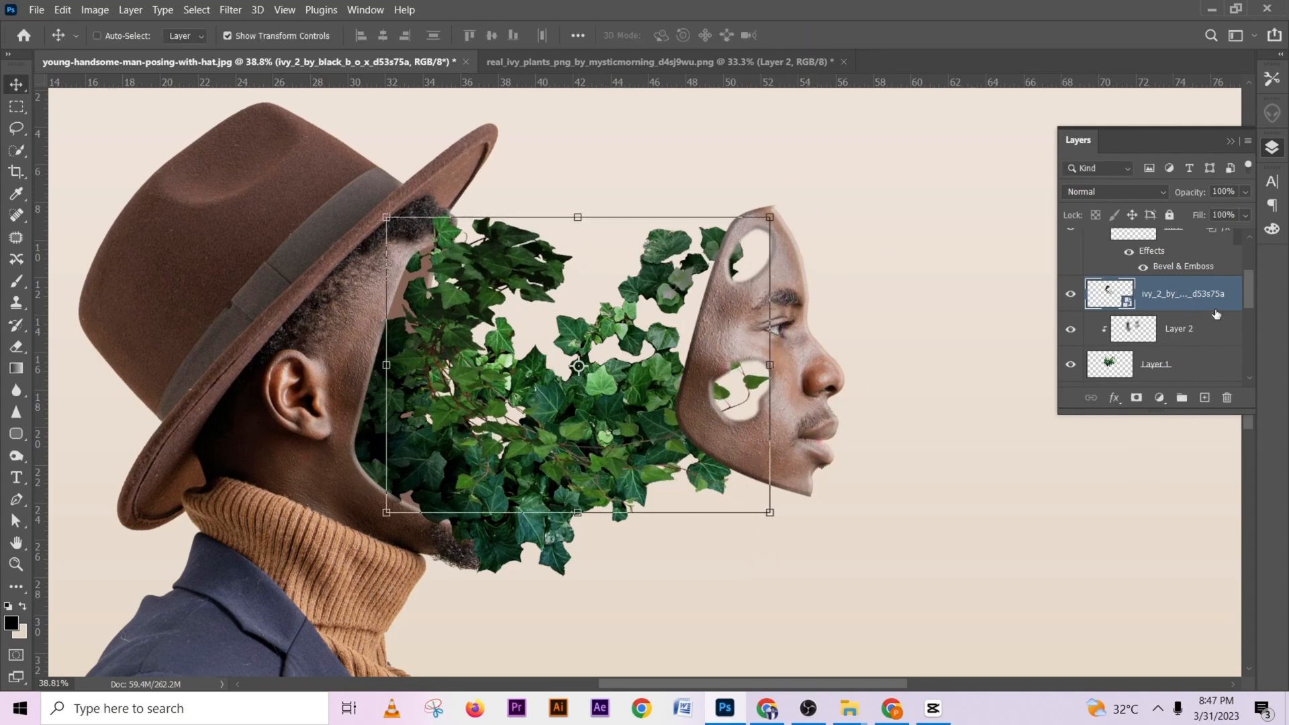
Move the ivy_2 layer above Group 1 and shift the ivy slightly up towards the face
drag(1215, 309, 1214, 232)
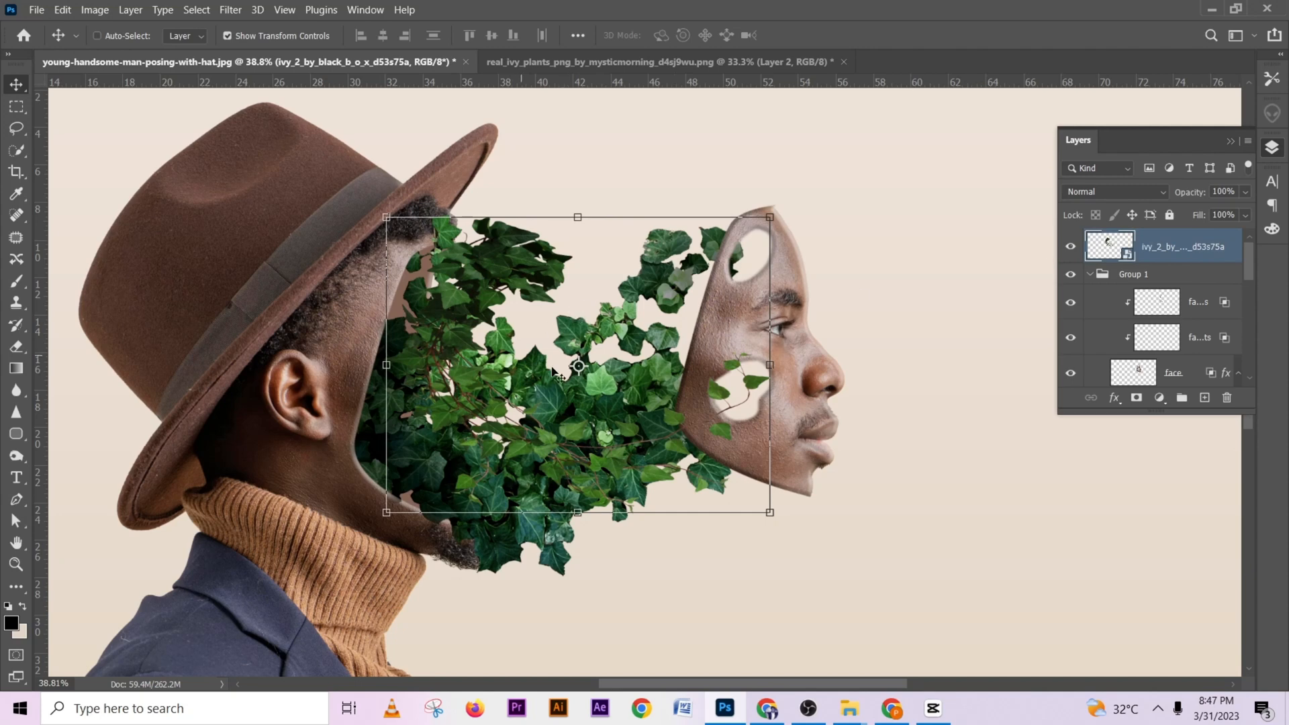
mouse_move(635, 361)
mouse_down()
mouse_move(661, 330)
mouse_move(651, 345)
mouse_up()
drag(582, 203, 581, 179)
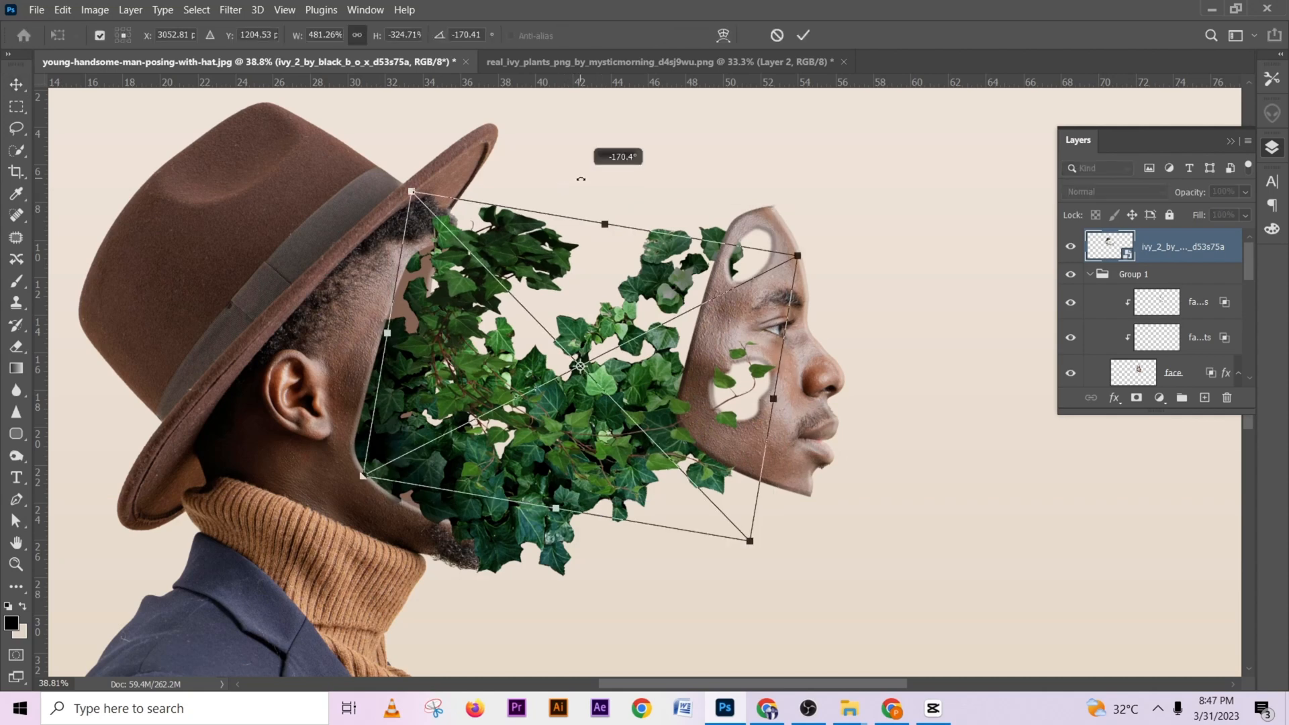
Enlarge the ivy to about 641% wide and 541% high, shift it up over the hat and the detached face, and apply the transform
drag(605, 224, 619, 152)
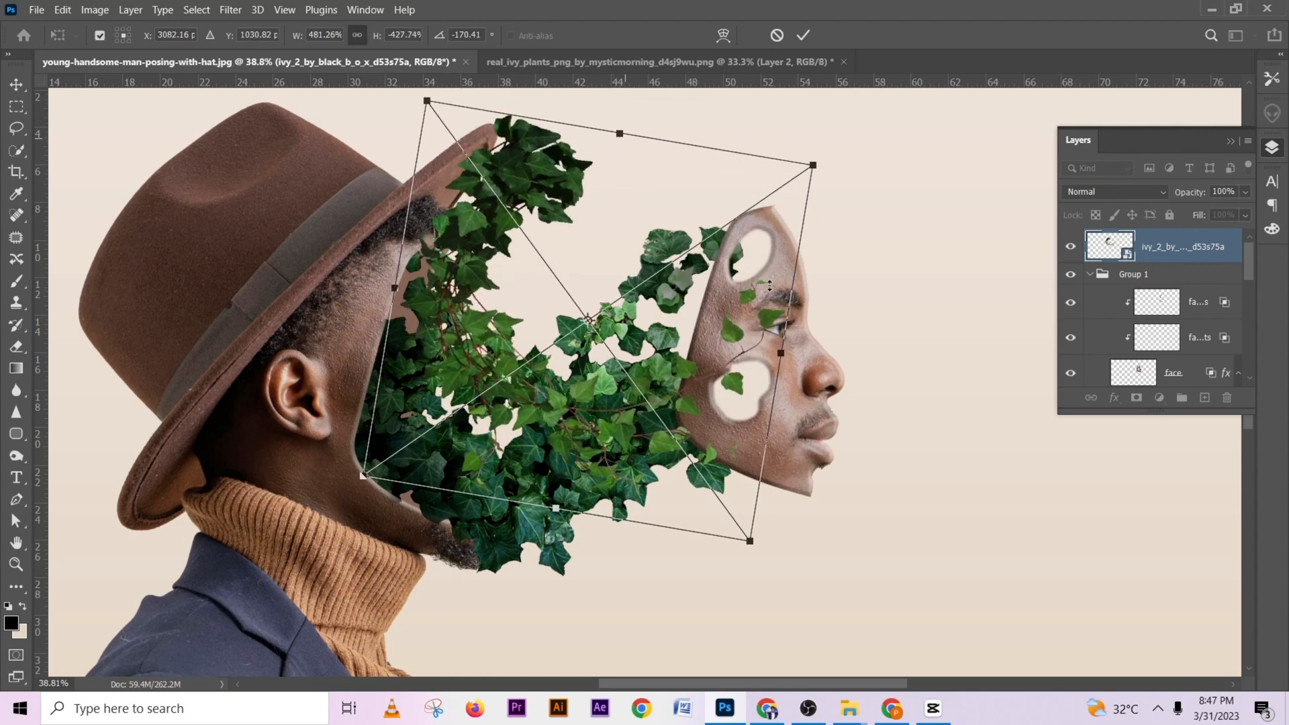
drag(816, 161, 906, 146)
drag(710, 329, 677, 368)
drag(661, 355, 639, 300)
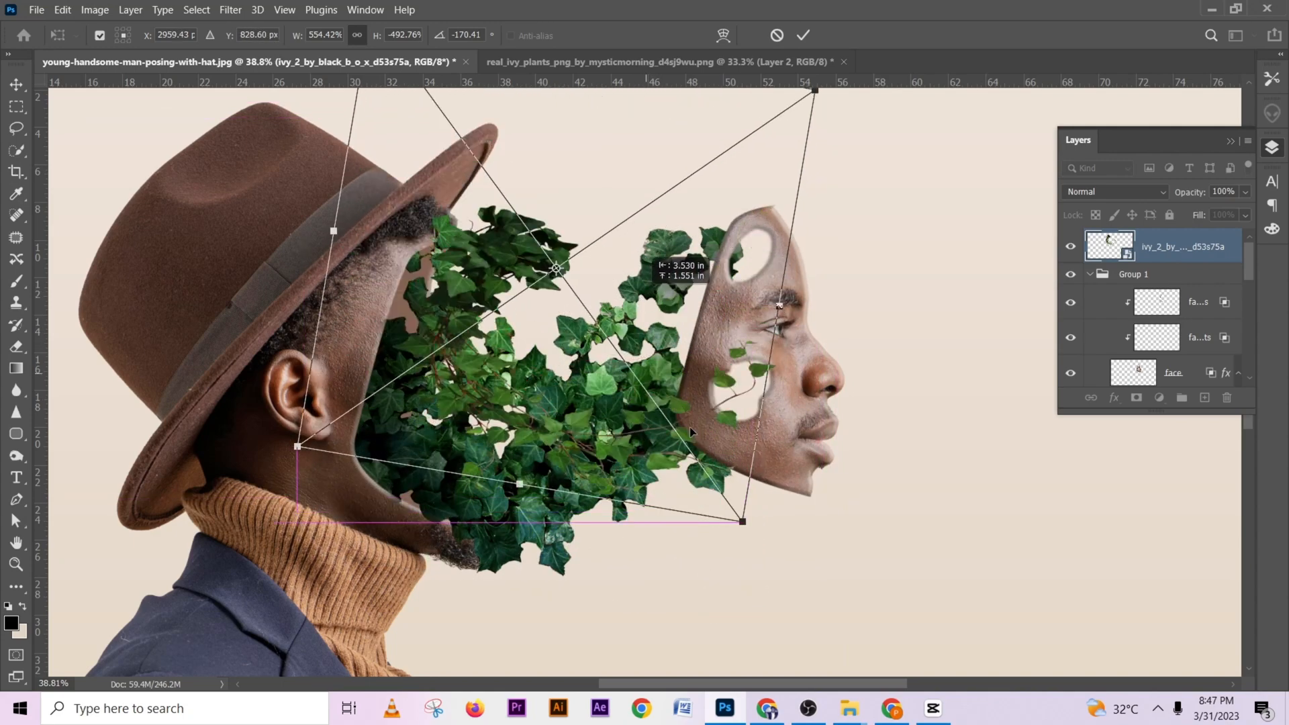
drag(744, 525, 809, 577)
drag(731, 482, 732, 442)
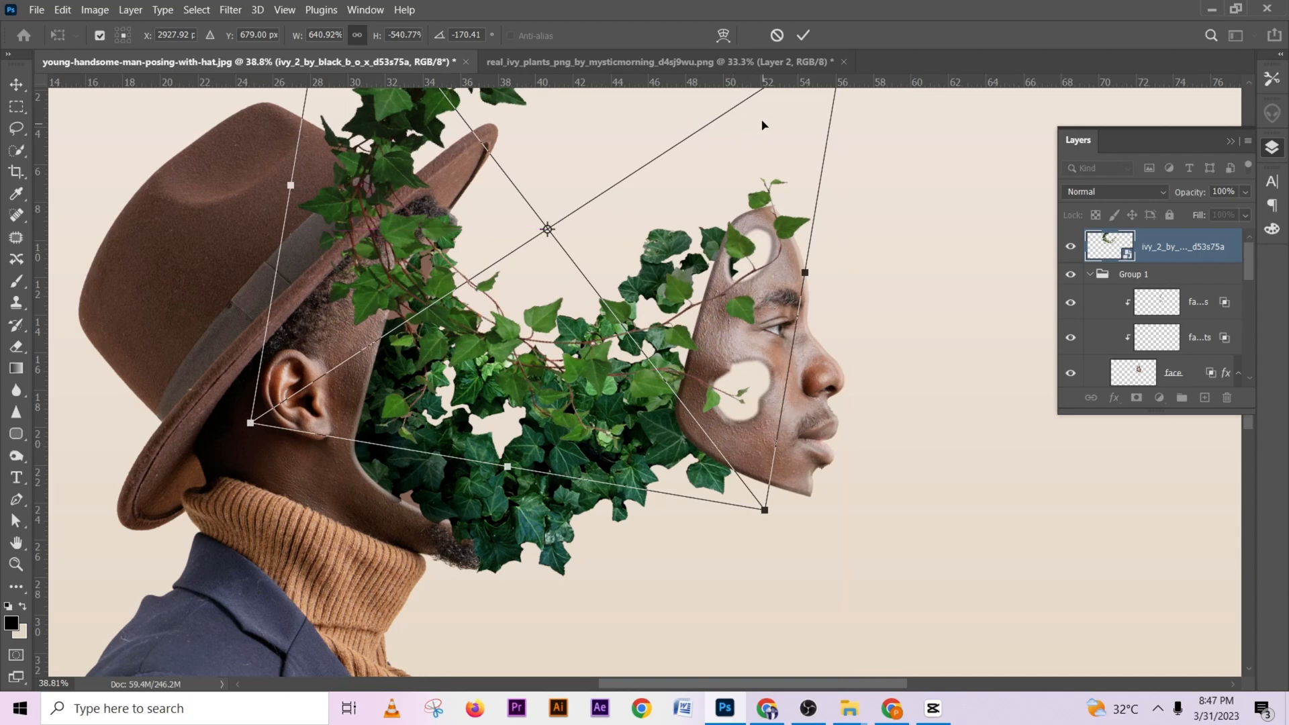
click(802, 36)
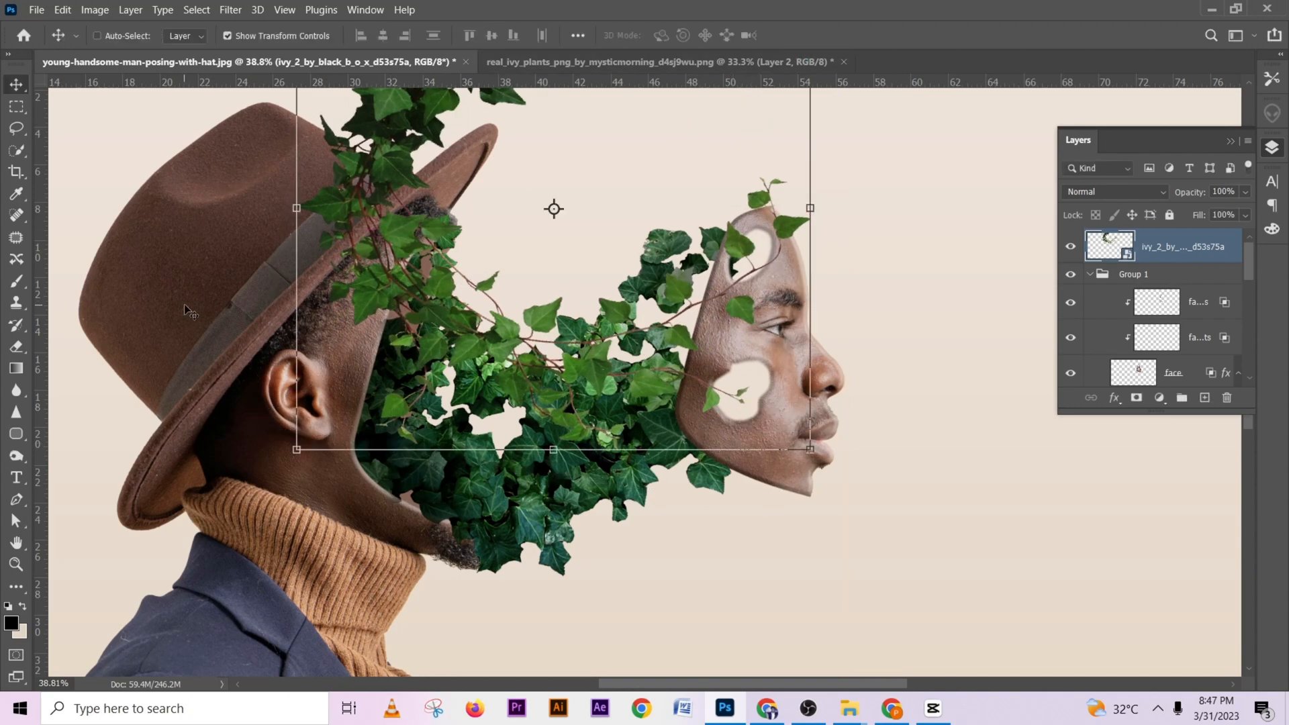
Lower the ivy into the gap, rotate it to about 163.7°, resize it to about 632% wide and 508% high, and apply the transform
drag(541, 364, 537, 424)
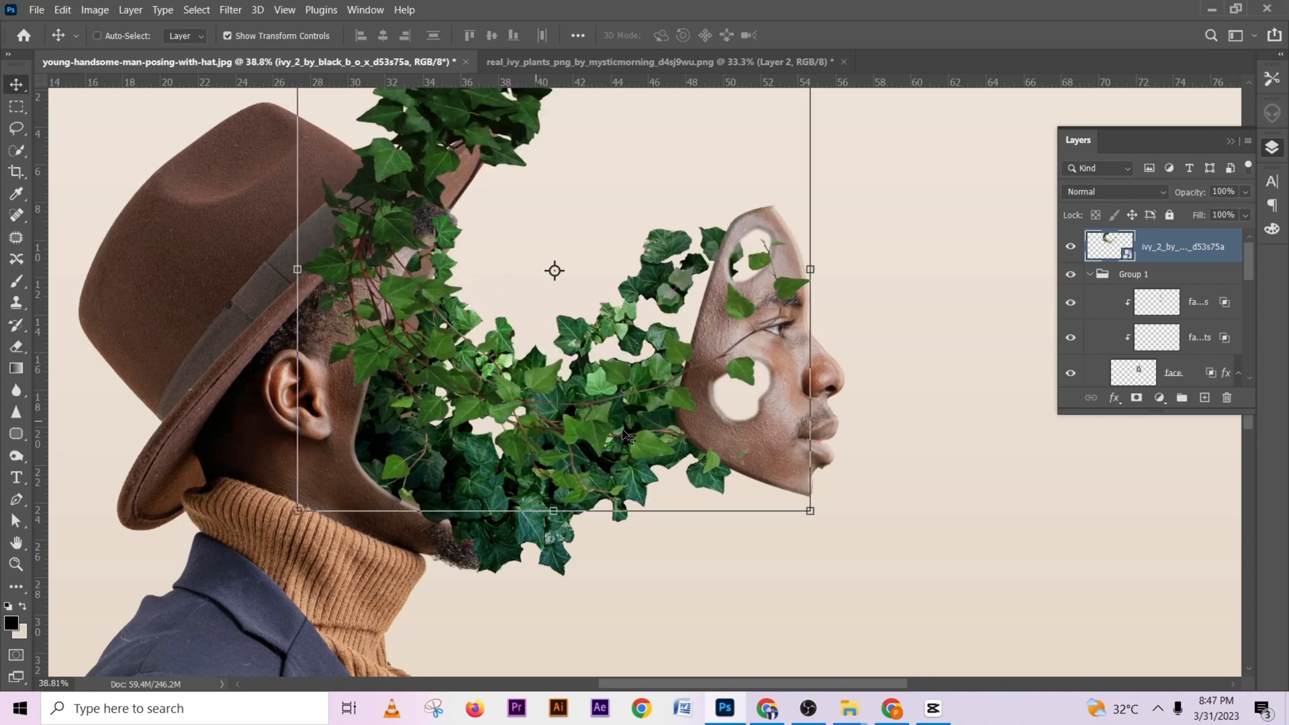
mouse_move(829, 267)
mouse_down()
mouse_move(832, 238)
mouse_move(837, 331)
mouse_move(823, 257)
mouse_up()
drag(737, 405, 717, 419)
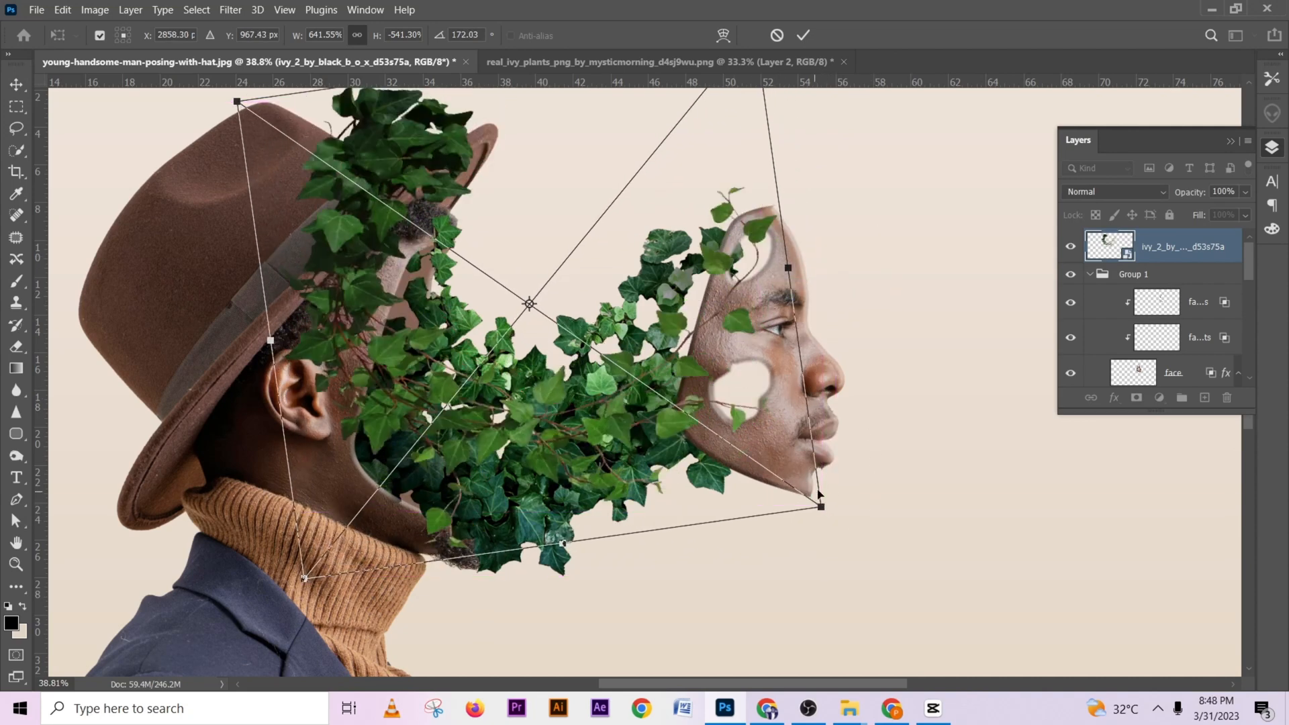
drag(820, 409, 832, 366)
drag(667, 396, 631, 462)
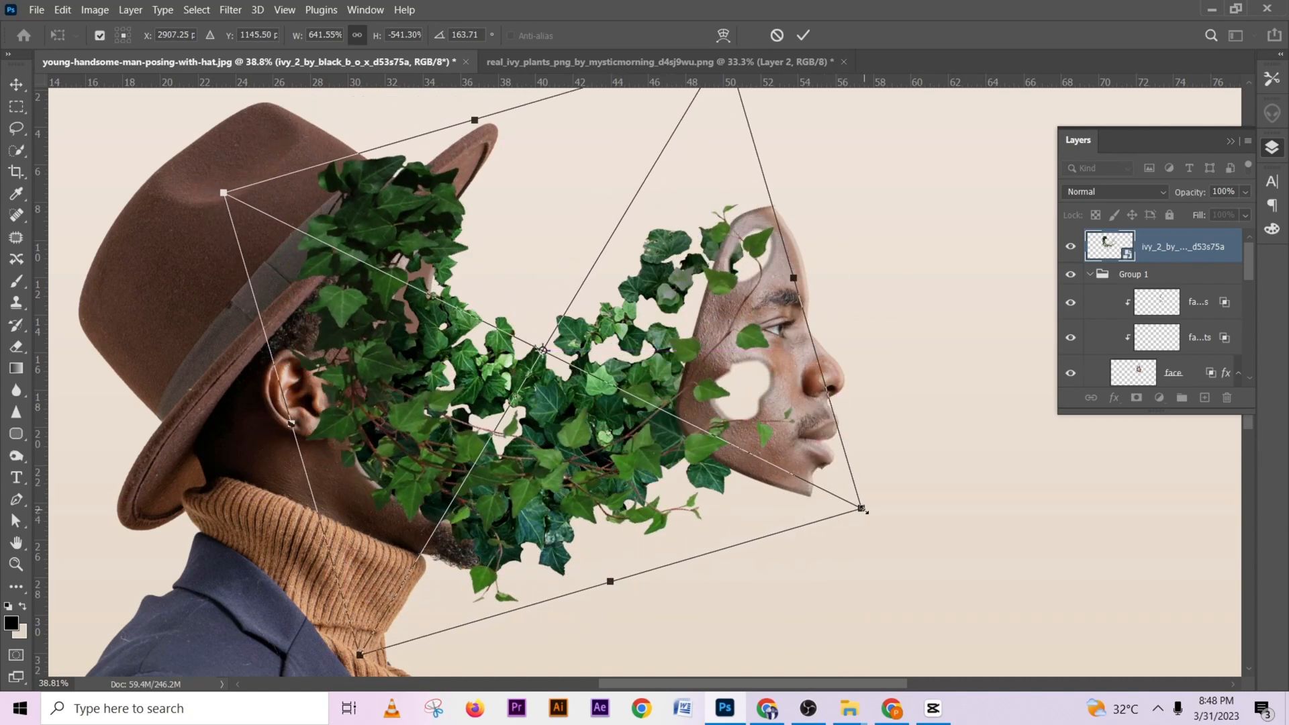
drag(861, 508, 821, 488)
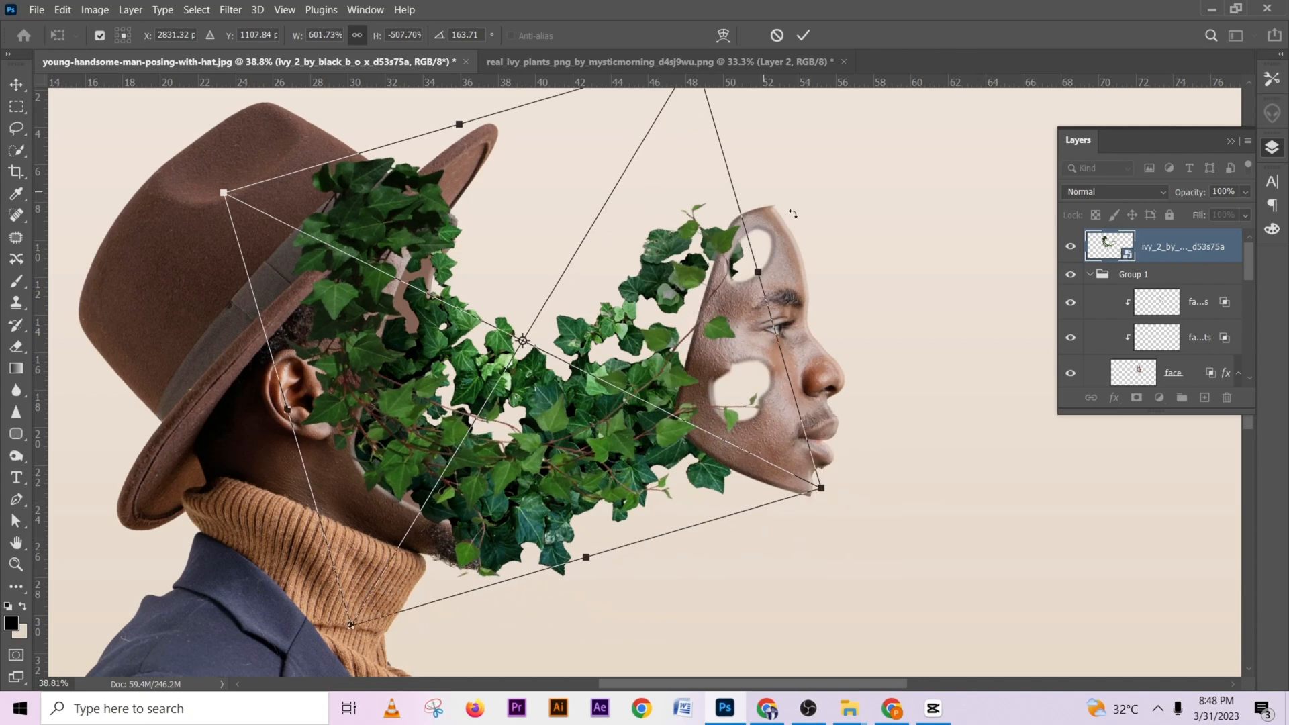
drag(759, 273, 783, 274)
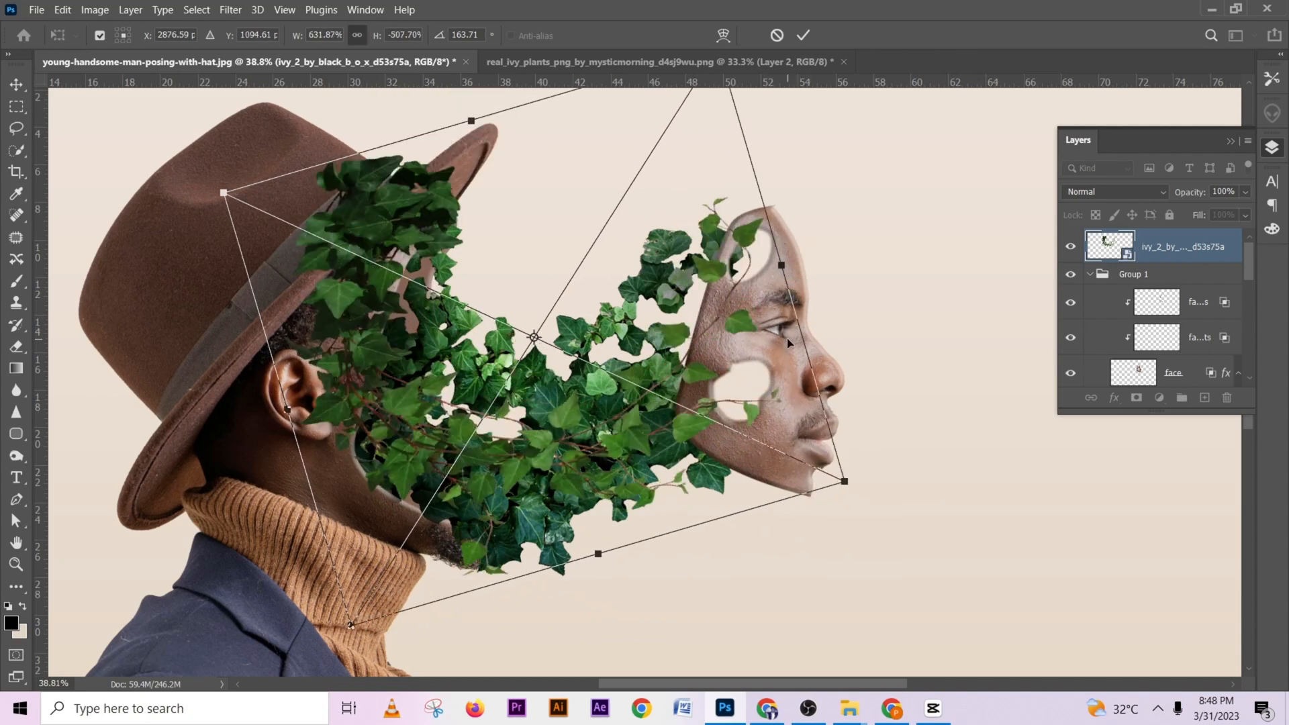
click(804, 35)
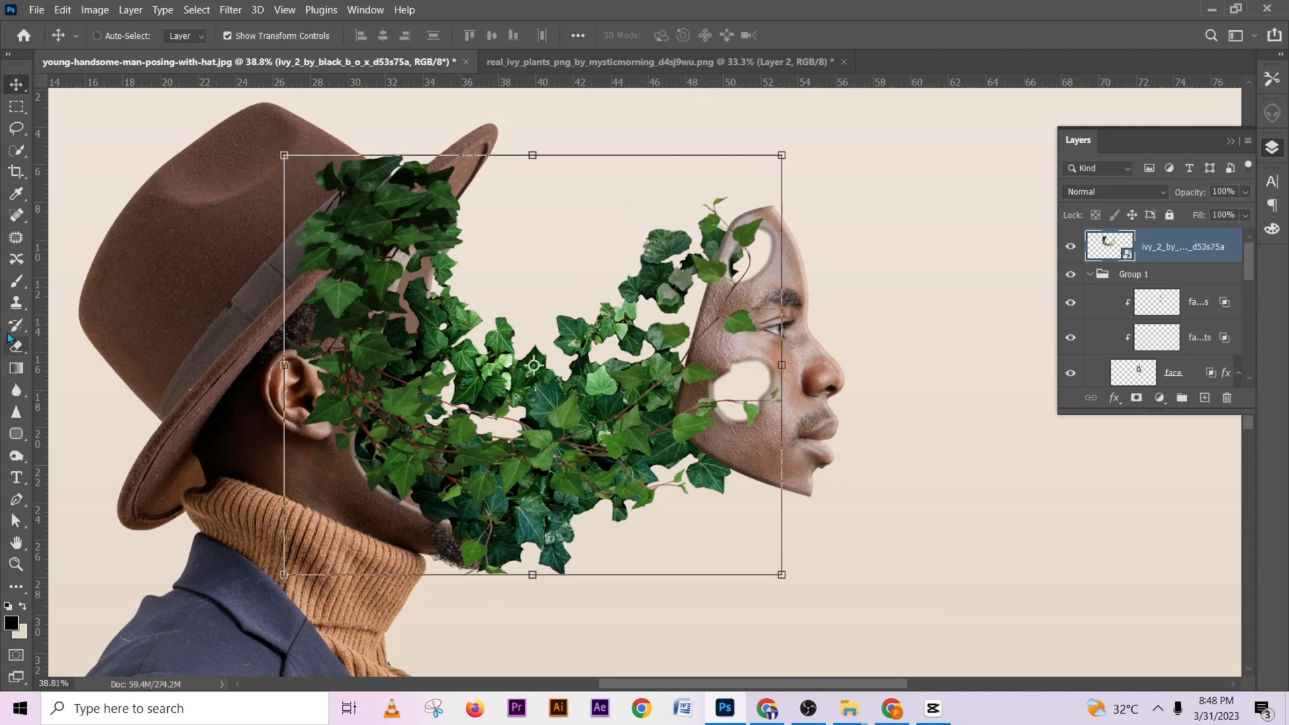
Compare the image with and without the ivy_2 layer, and rasterize that layer for use with the Eraser
click(17, 348)
scroll(338, 372, down, 2)
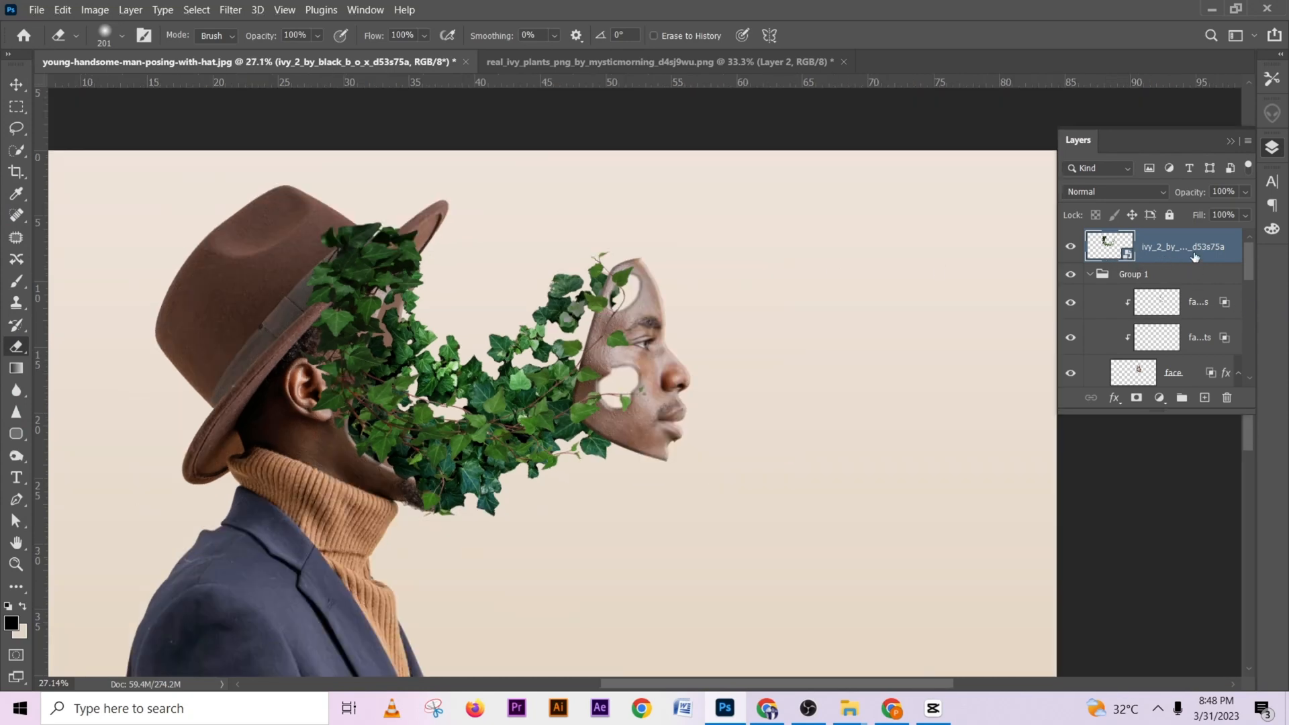
click(1070, 247)
click(1070, 247)
right_click(1225, 243)
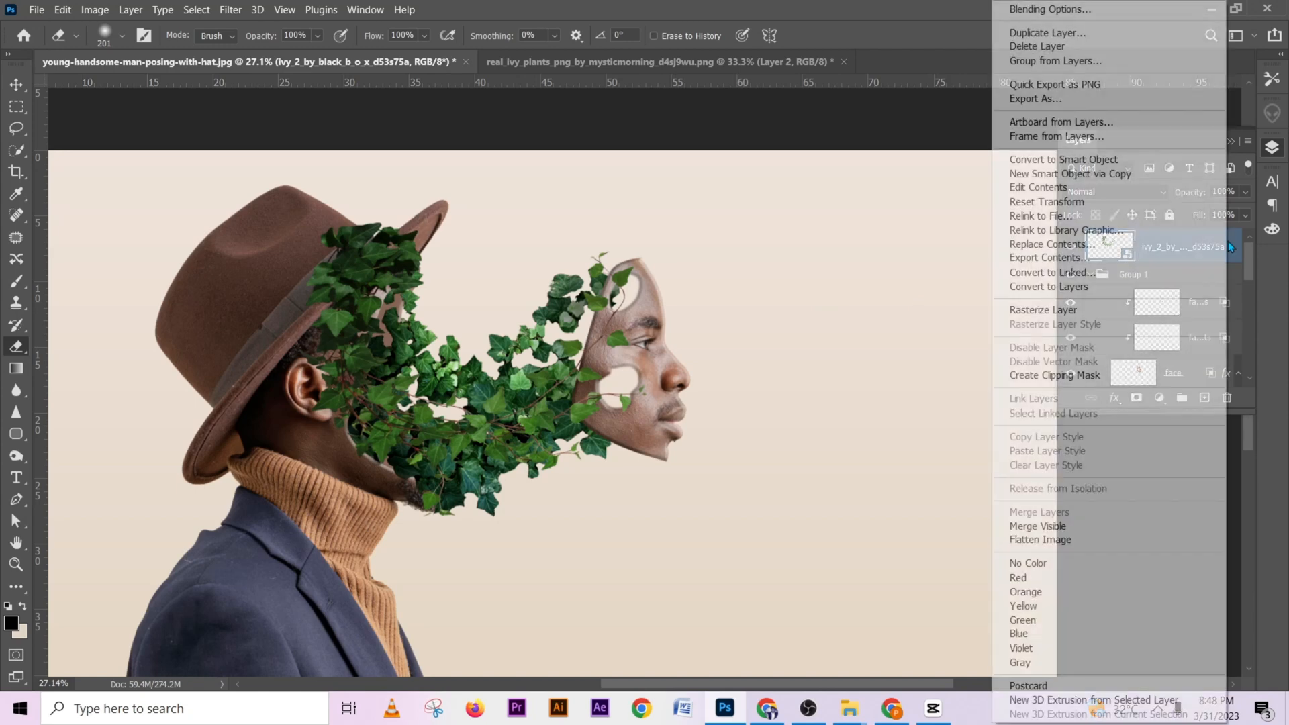
click(1063, 311)
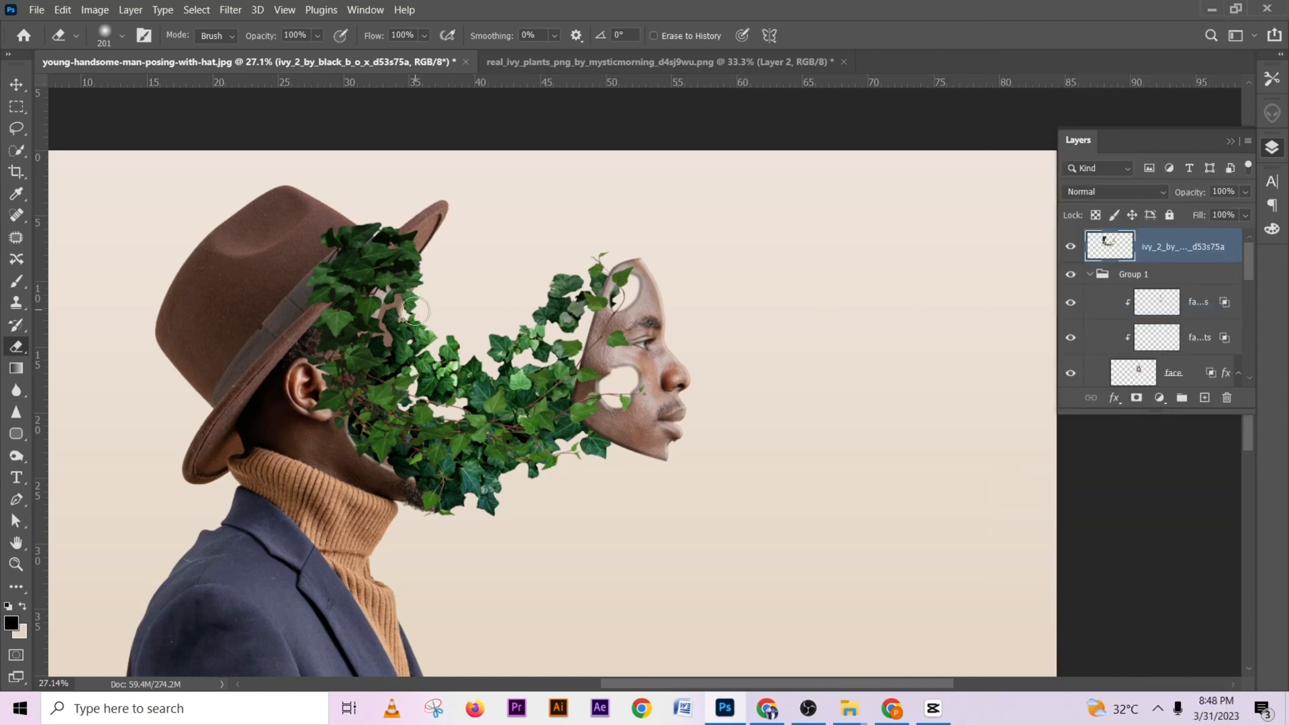
Erase the ivy covering the hat, hair, ear and jaw with a soft brush enlarged to 700 px, reducing the flow to 32%
drag(341, 298, 338, 282)
key(bracketright)
key(bracketright)
key(bracketright)
key(bracketright)
key(bracketright)
key(bracketright)
key(bracketright)
key(bracketright)
key(bracketright)
key(bracketright)
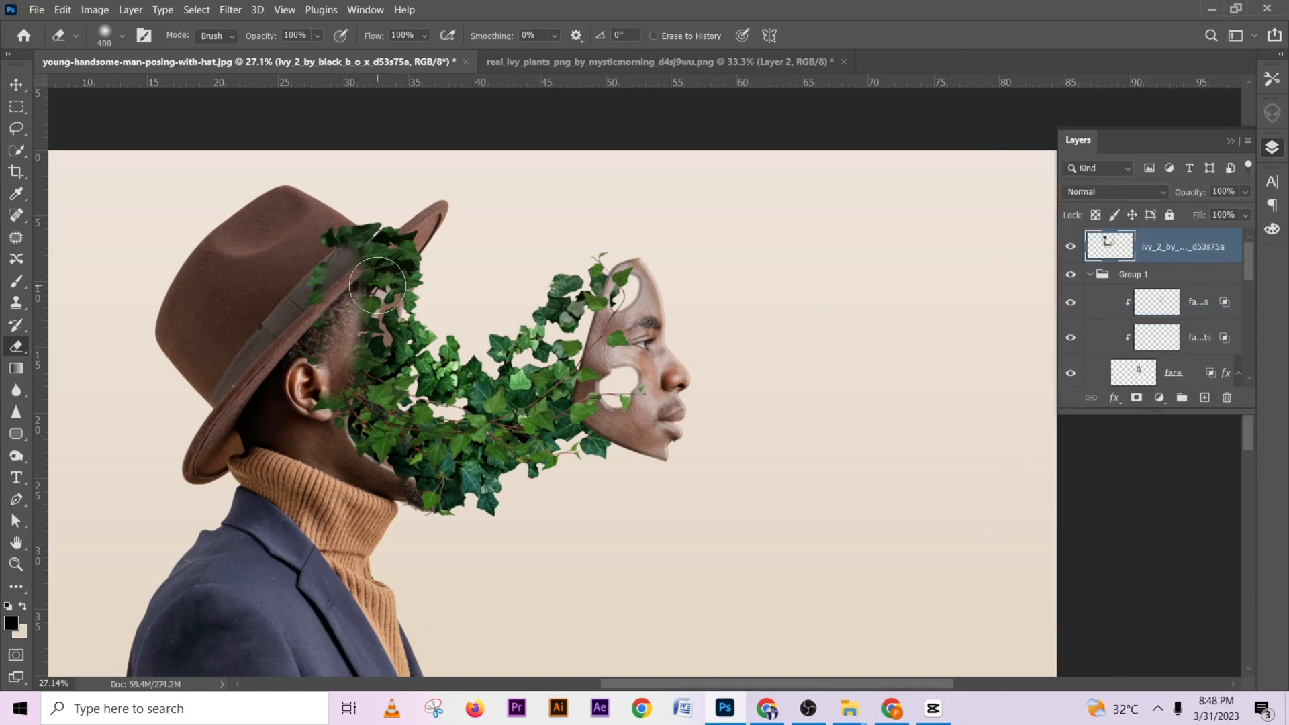
mouse_move(354, 234)
mouse_down()
mouse_move(380, 226)
mouse_move(399, 234)
mouse_move(305, 389)
mouse_move(289, 466)
mouse_up()
drag(379, 37, 353, 40)
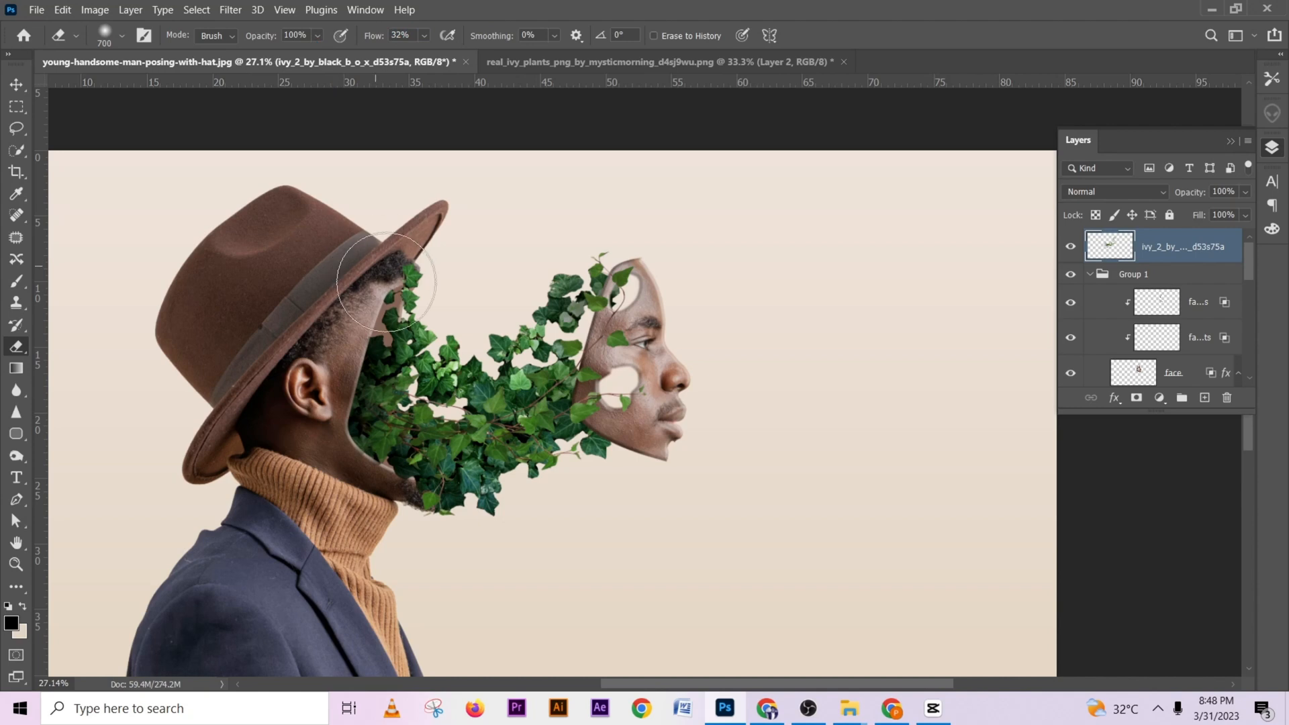
drag(355, 429, 368, 473)
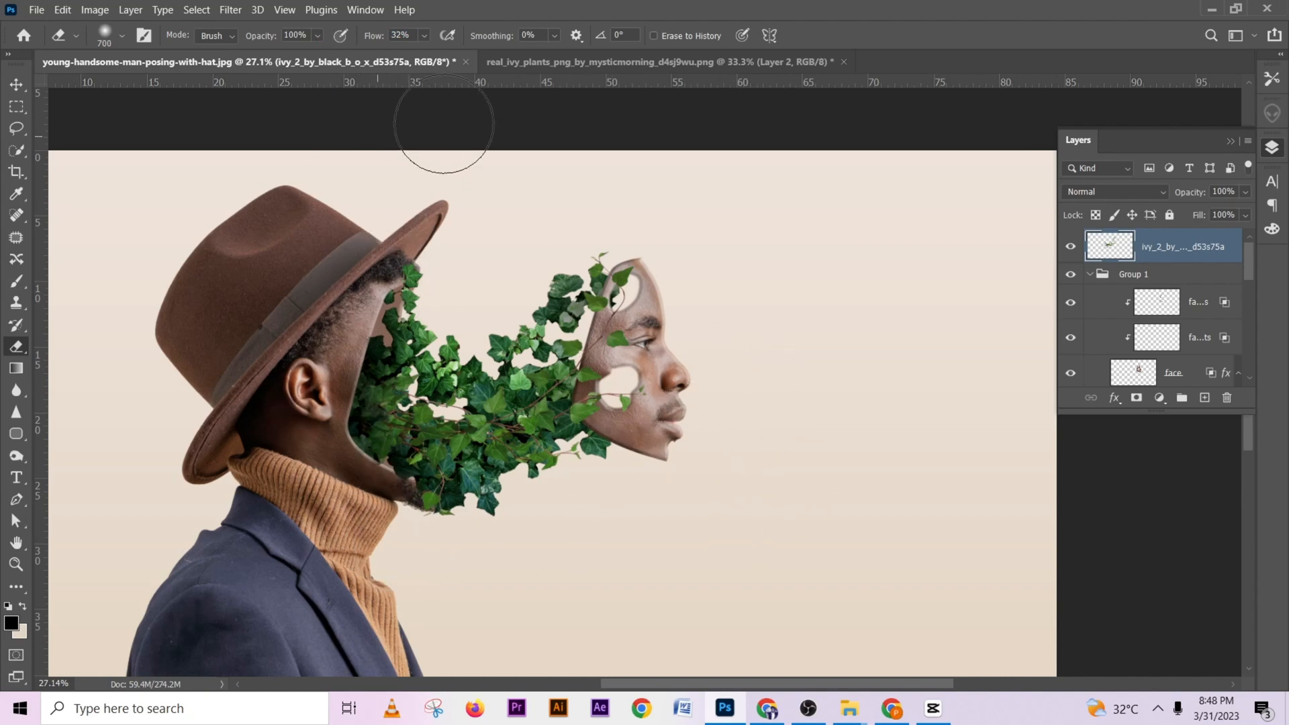
Restore the eraser flow to 100%, shrink the brush to about 108 px and erase the ivy leaves overlapping the cheek below the eye
click(424, 36)
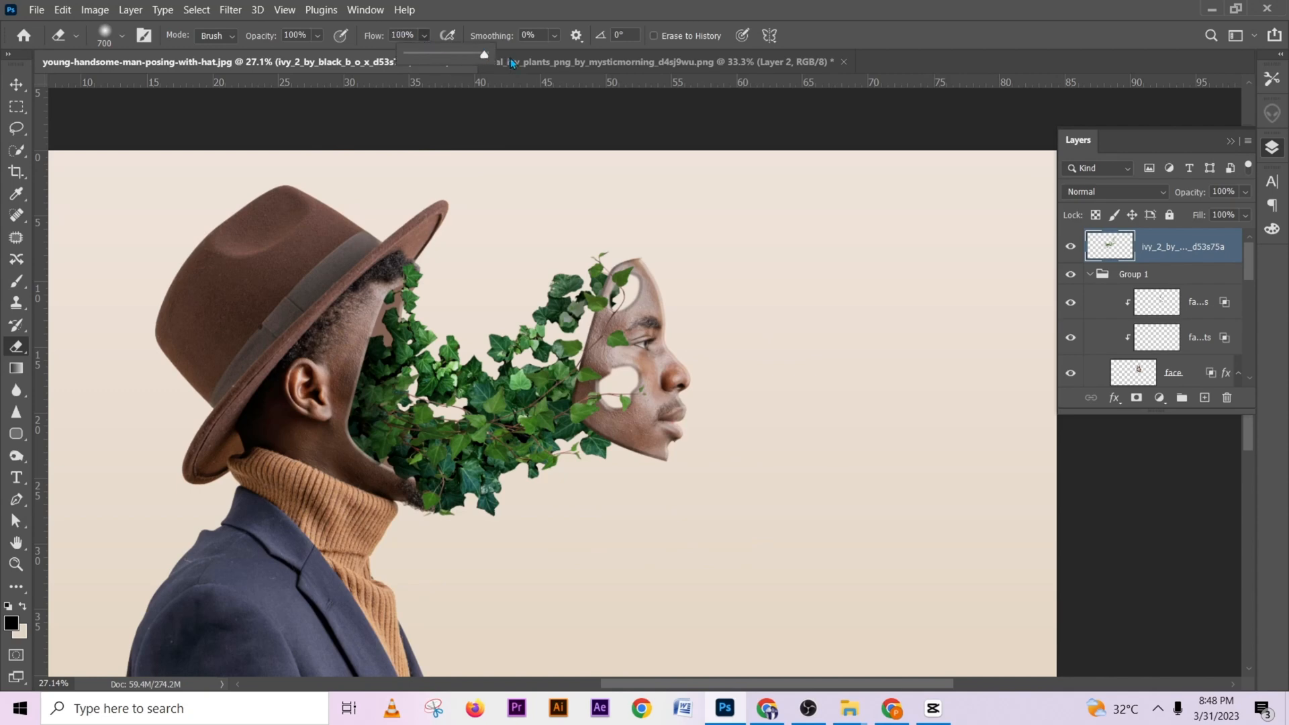
scroll(561, 245, up, 5)
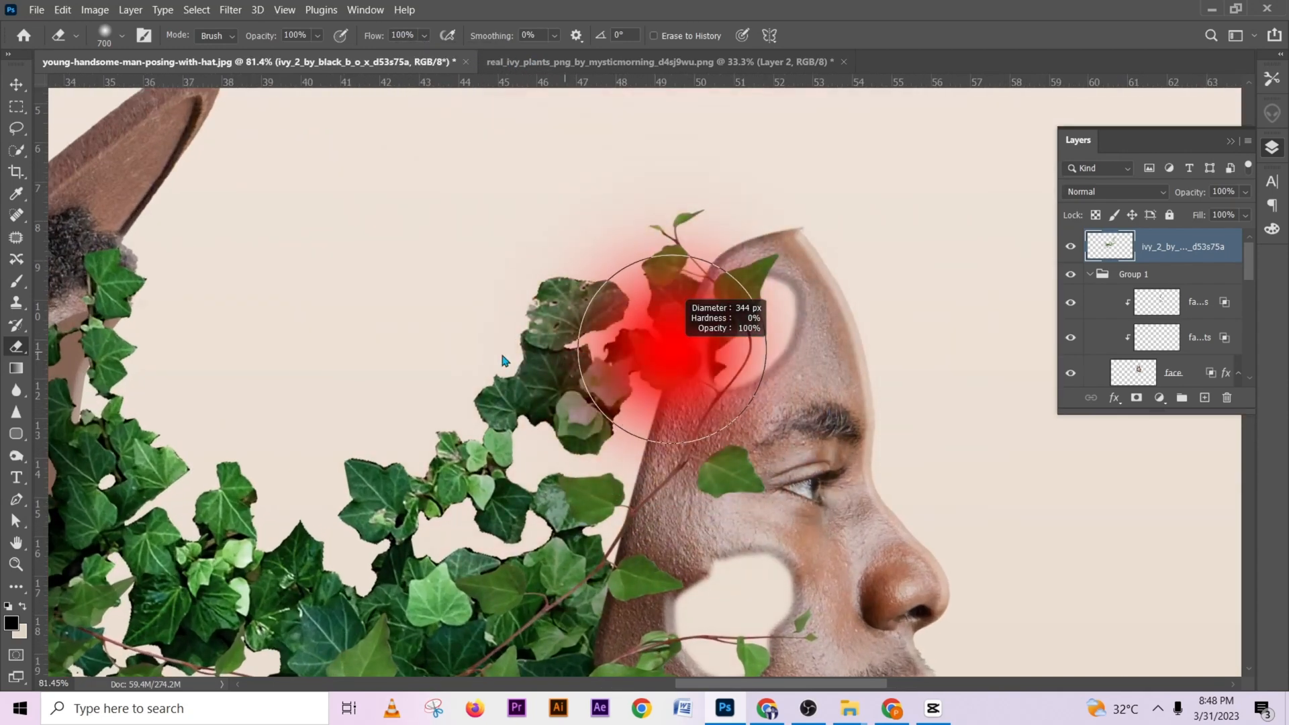
drag(505, 361, 470, 362)
scroll(671, 376, up, 2)
scroll(671, 376, down, 2)
scroll(732, 456, down, 2)
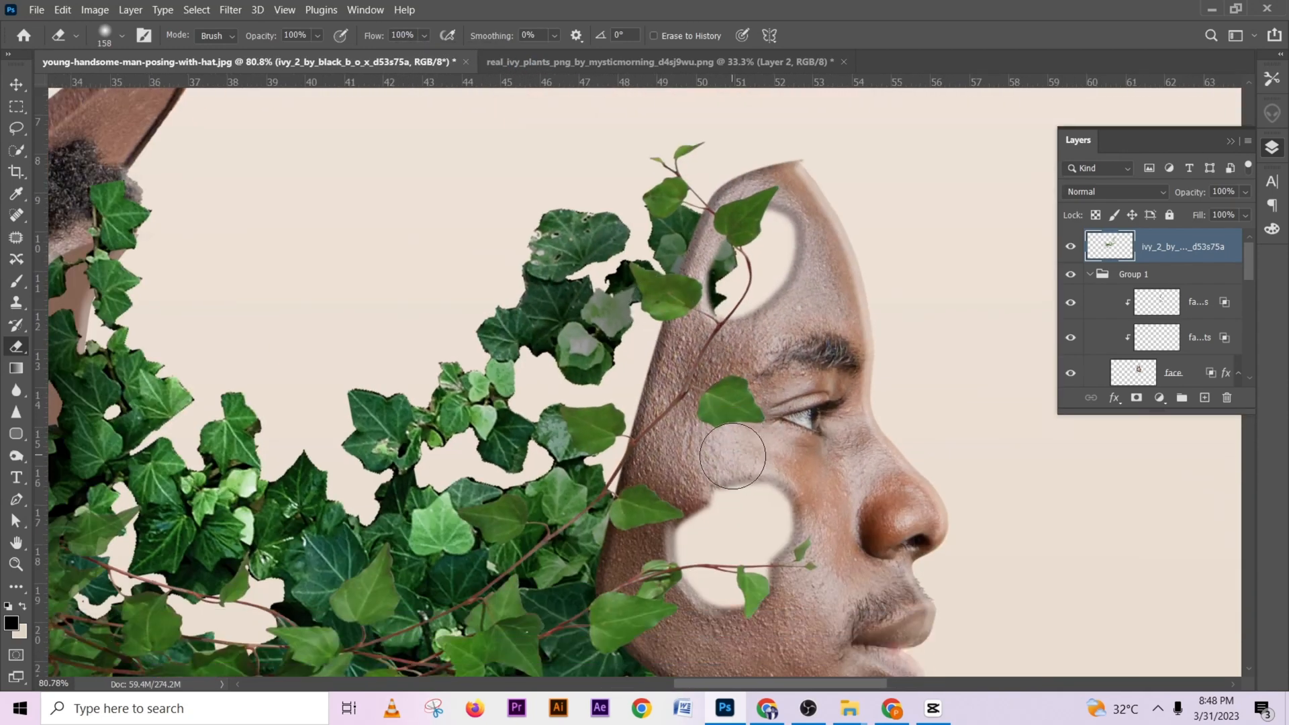
scroll(732, 456, down, 1)
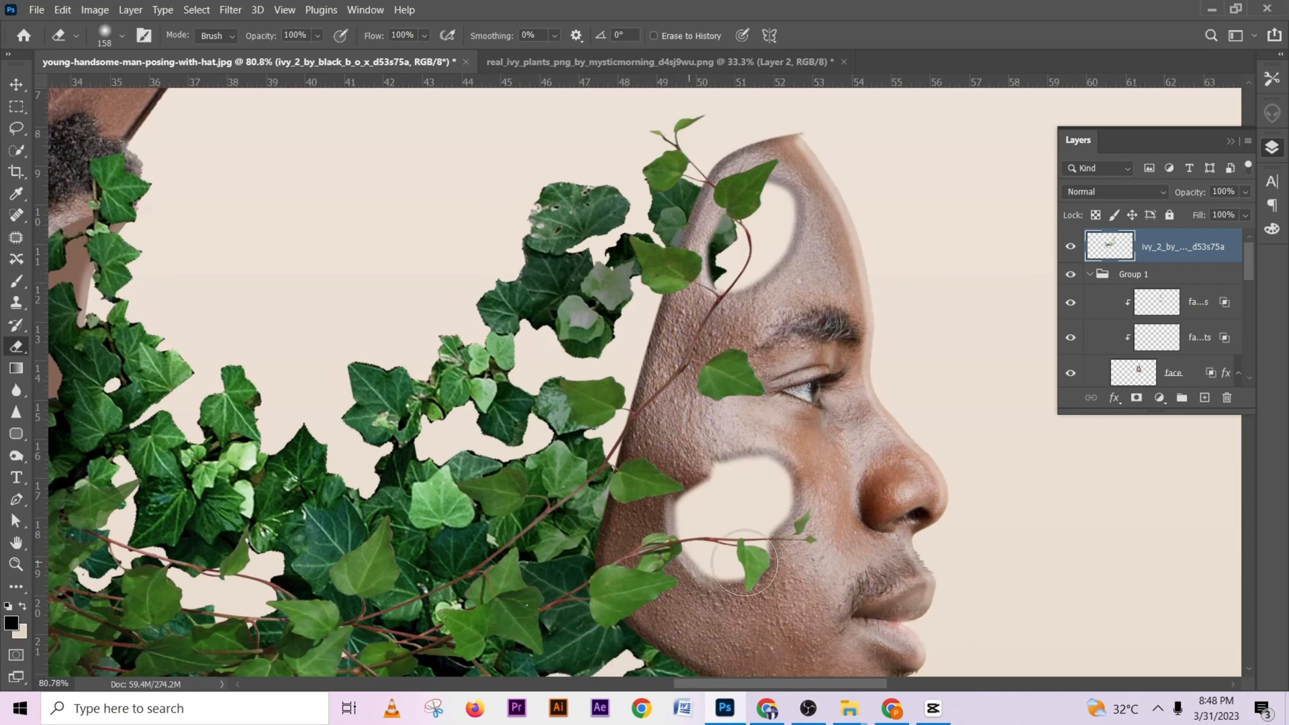
scroll(745, 563, down, 2)
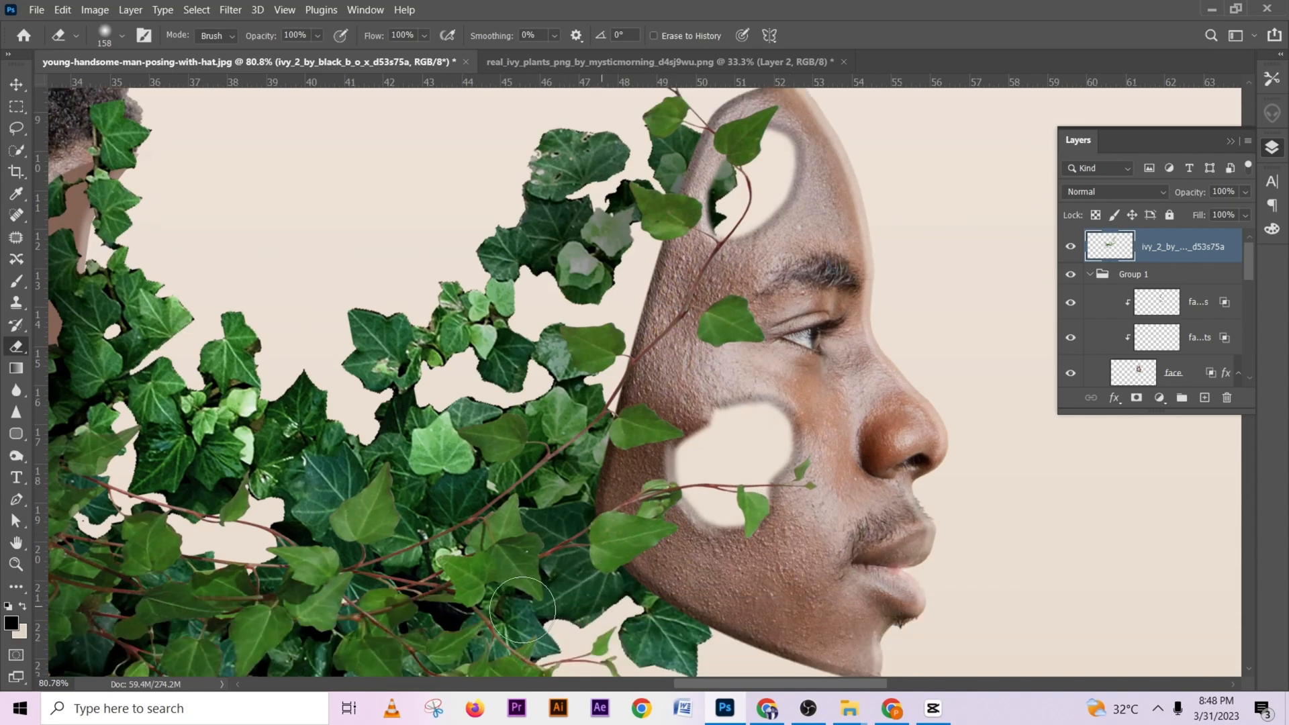
mouse_move(626, 531)
mouse_down()
mouse_move(610, 530)
mouse_move(654, 497)
mouse_move(554, 551)
mouse_move(622, 547)
mouse_move(659, 506)
mouse_up()
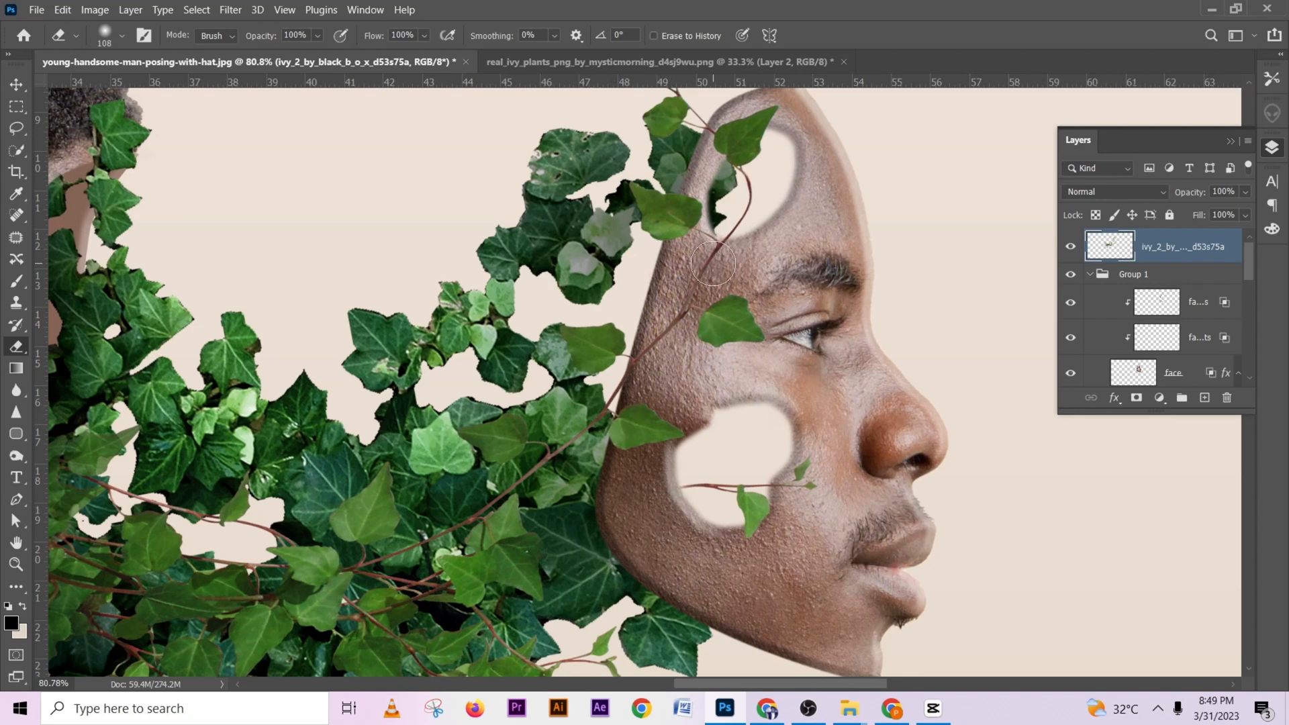
Erase the vine stem and leaf crossing the temple, and the leaf at the back edge of the forehead
mouse_move(710, 266)
mouse_down()
mouse_move(683, 310)
mouse_move(786, 325)
mouse_move(702, 334)
mouse_move(647, 374)
mouse_move(654, 355)
mouse_move(657, 421)
mouse_up()
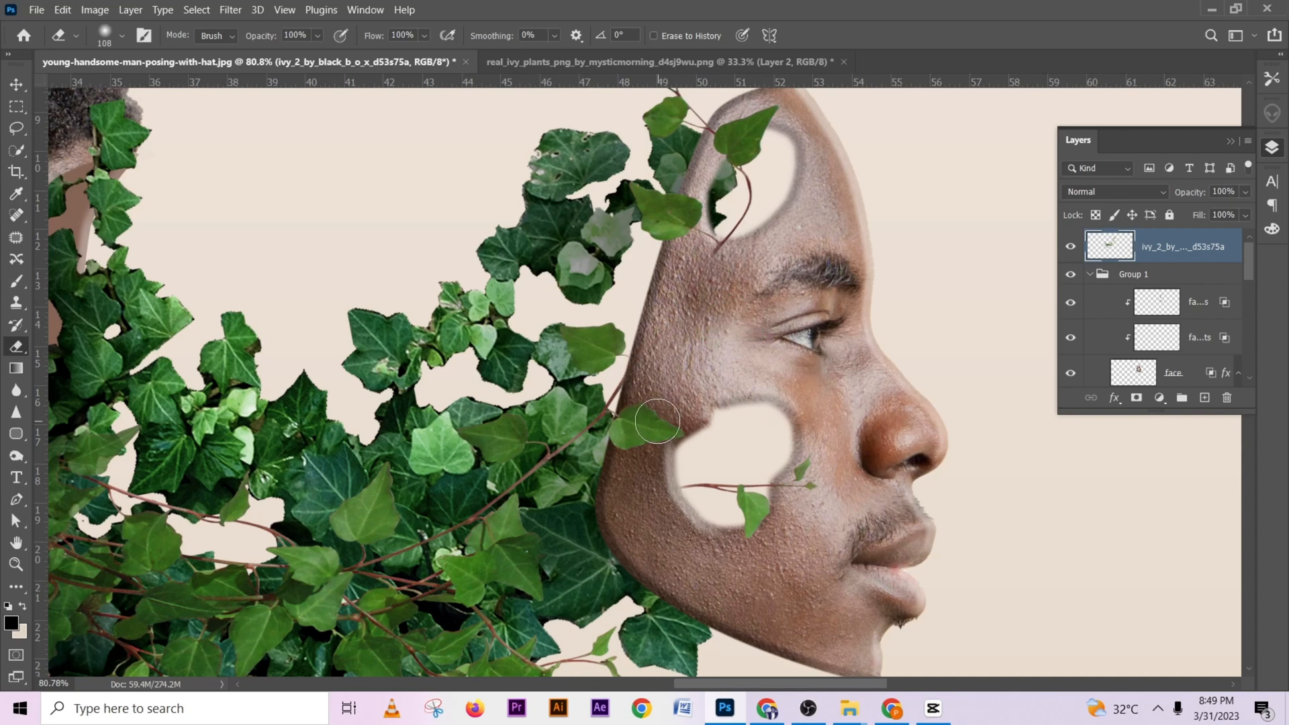
scroll(766, 238, up, 3)
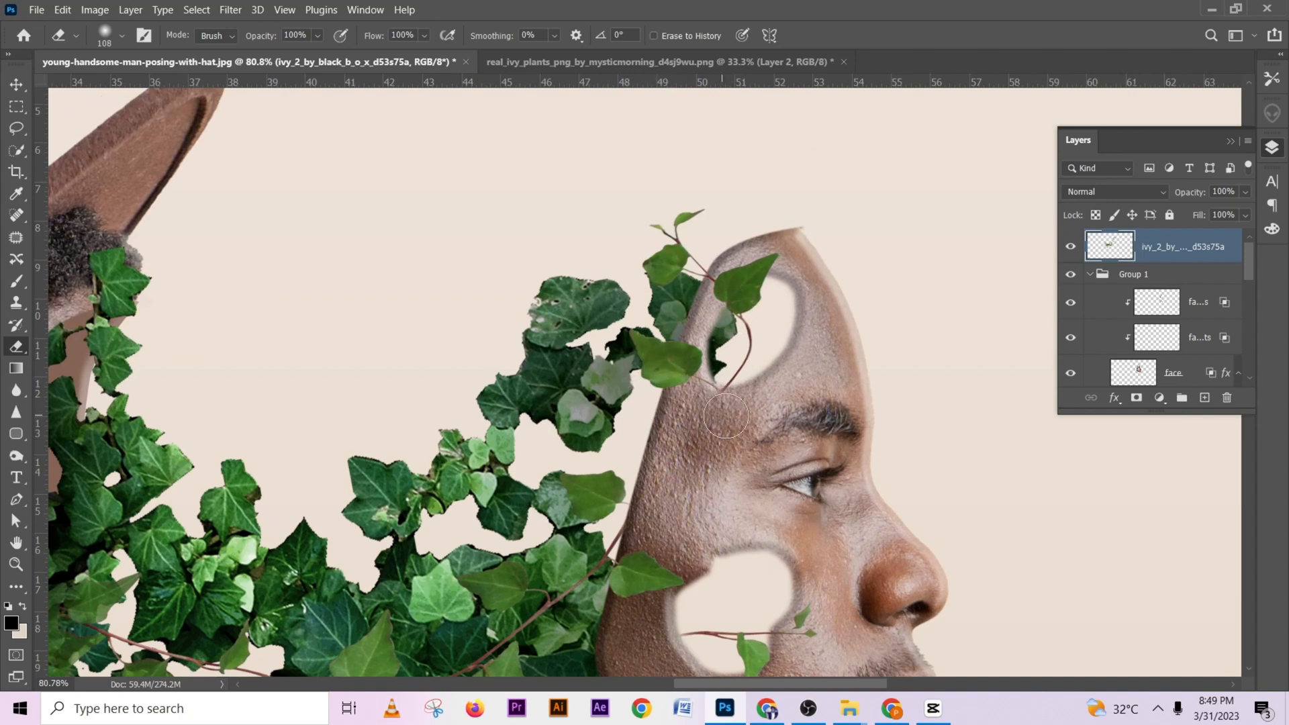
mouse_move(684, 384)
mouse_down()
mouse_move(665, 349)
mouse_move(636, 339)
mouse_move(654, 367)
mouse_move(687, 368)
mouse_up()
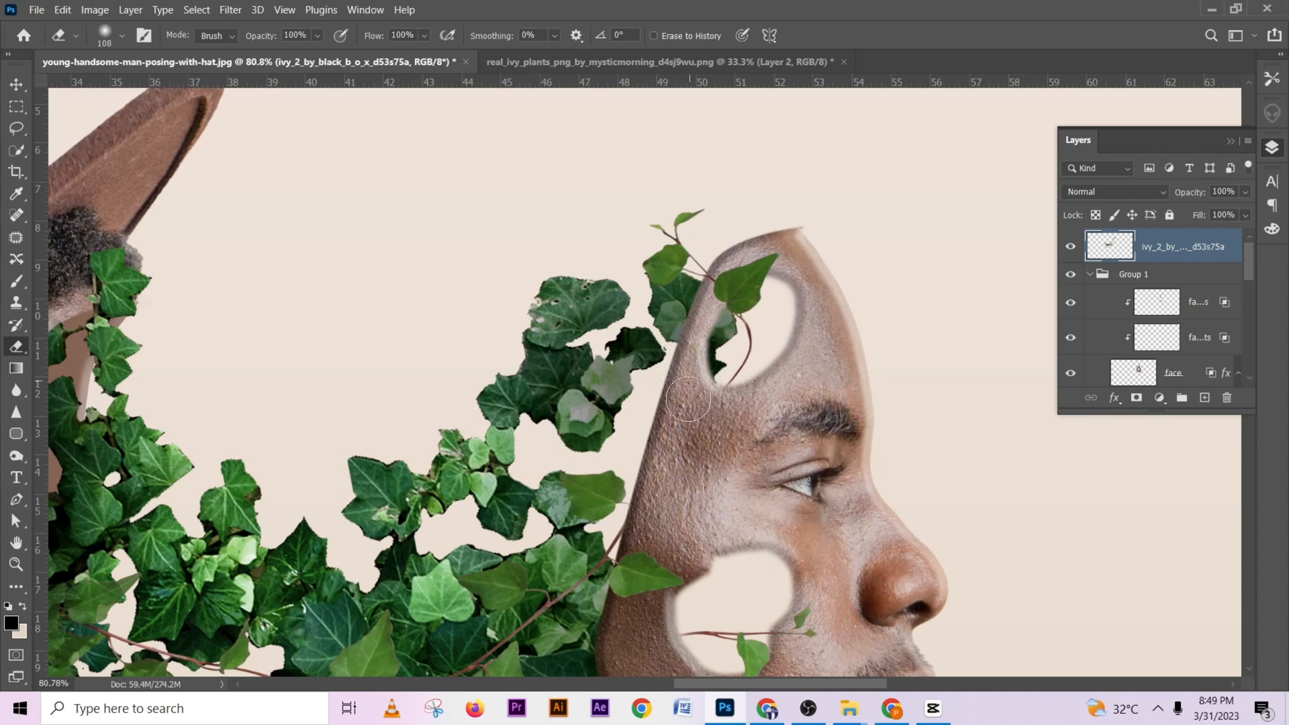
Check the blended ivy across the portrait, toggle Layer 2 and Layer 1 visibility, and make Layer 1 active
key(ctrl+0)
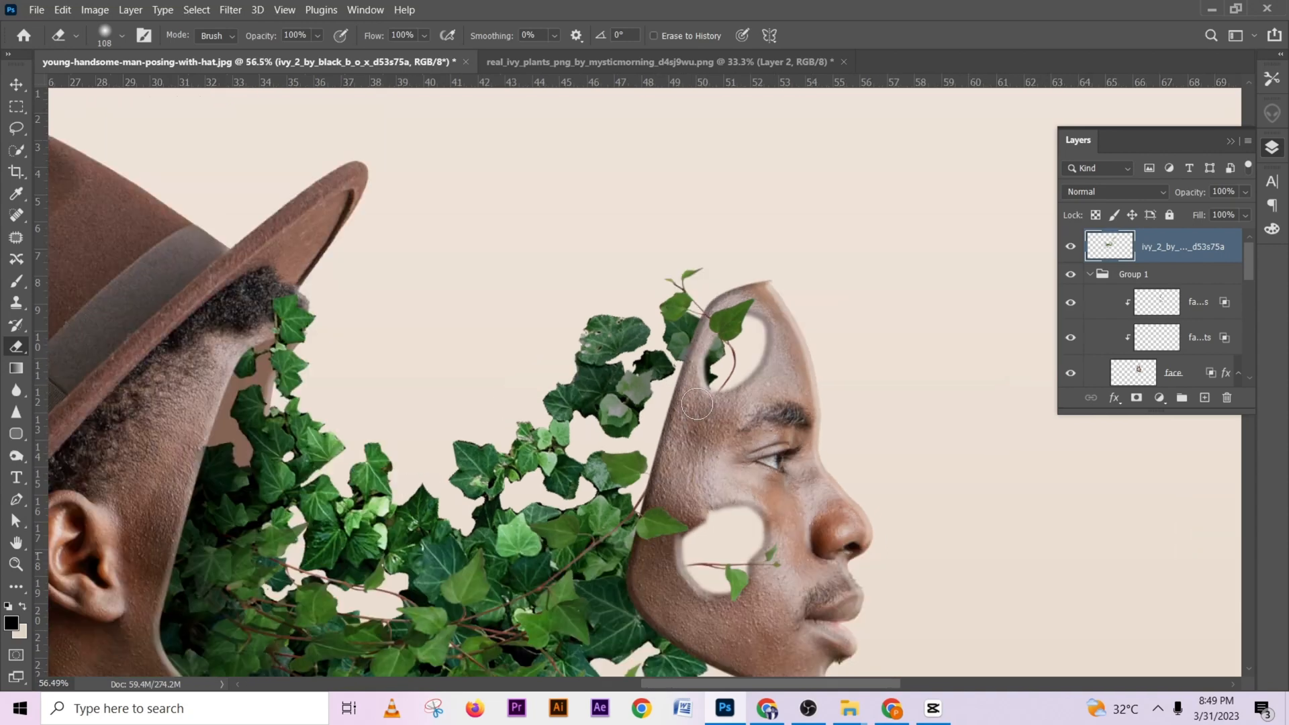
scroll(772, 356, up, 5)
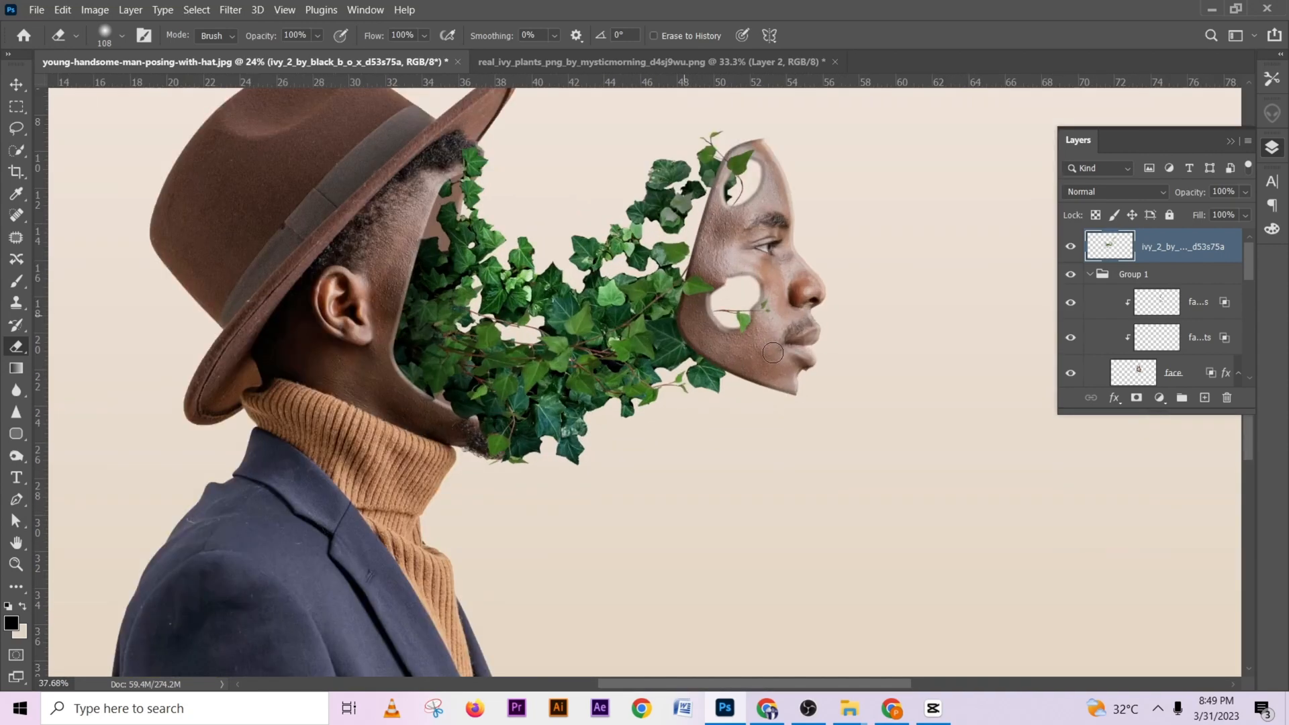
scroll(721, 334, down, 4)
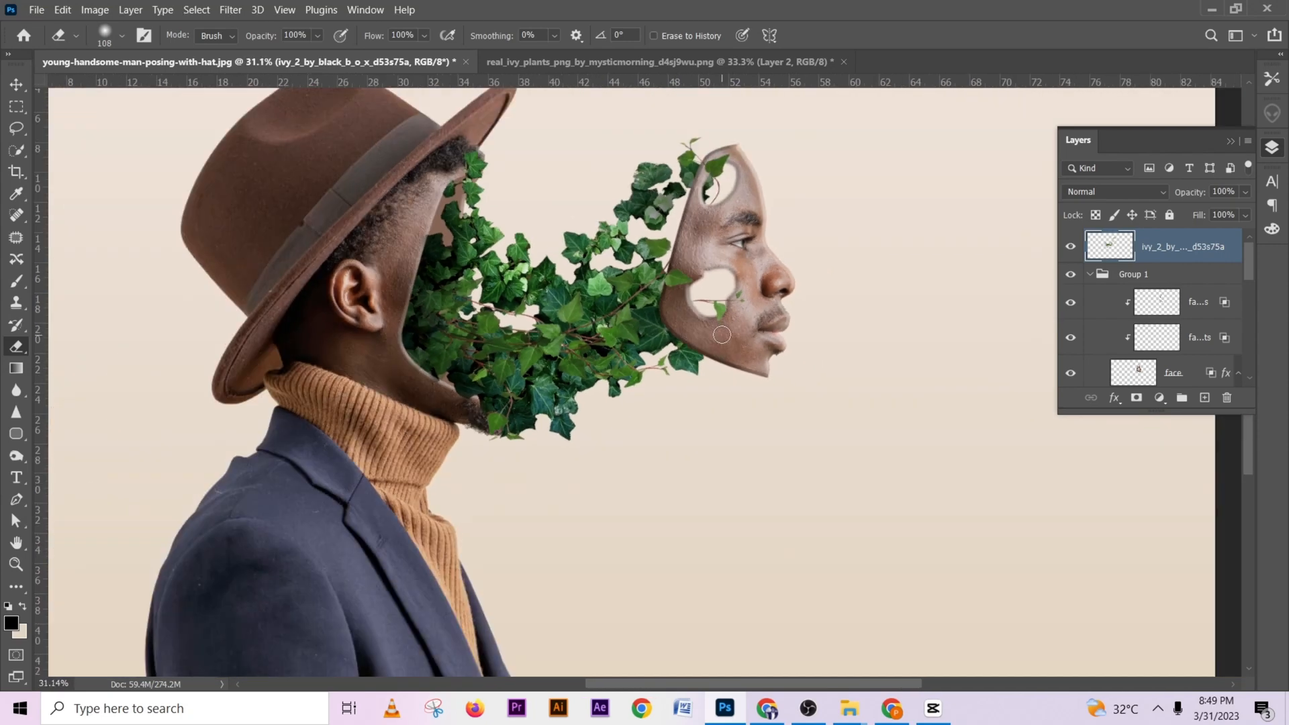
scroll(733, 325, down, 2)
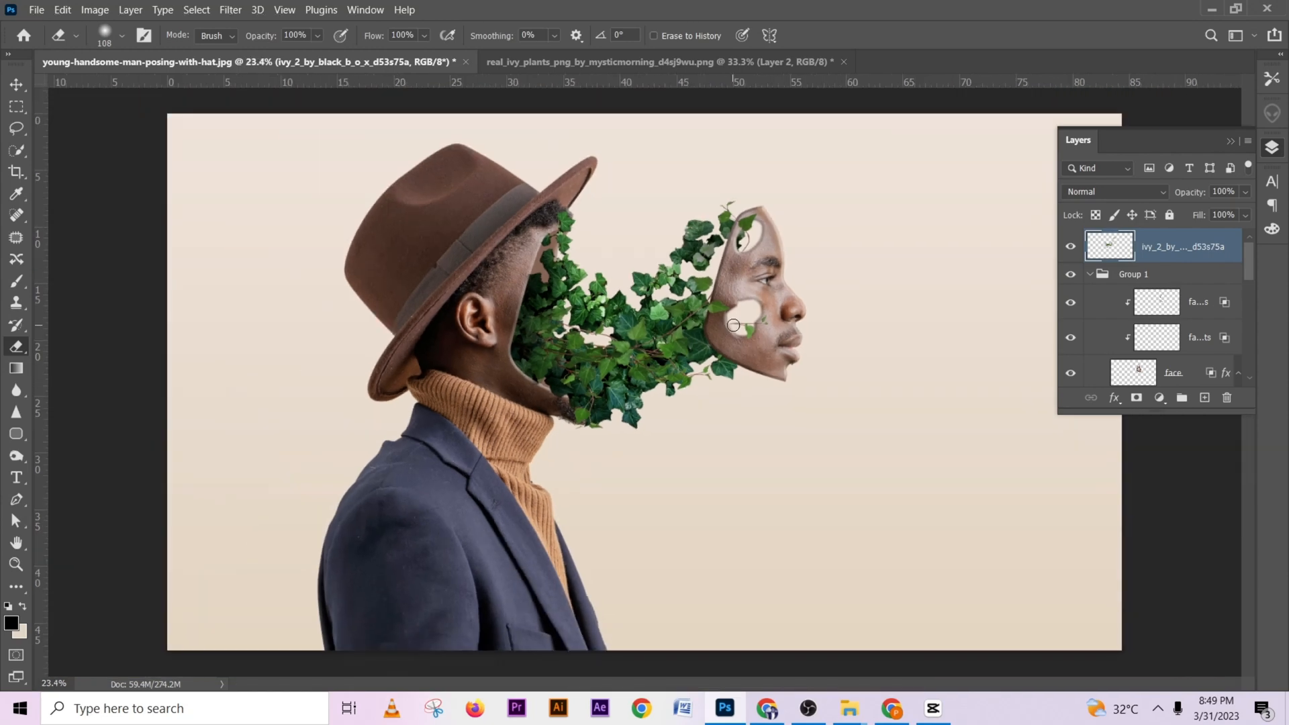
scroll(748, 355, up, 2)
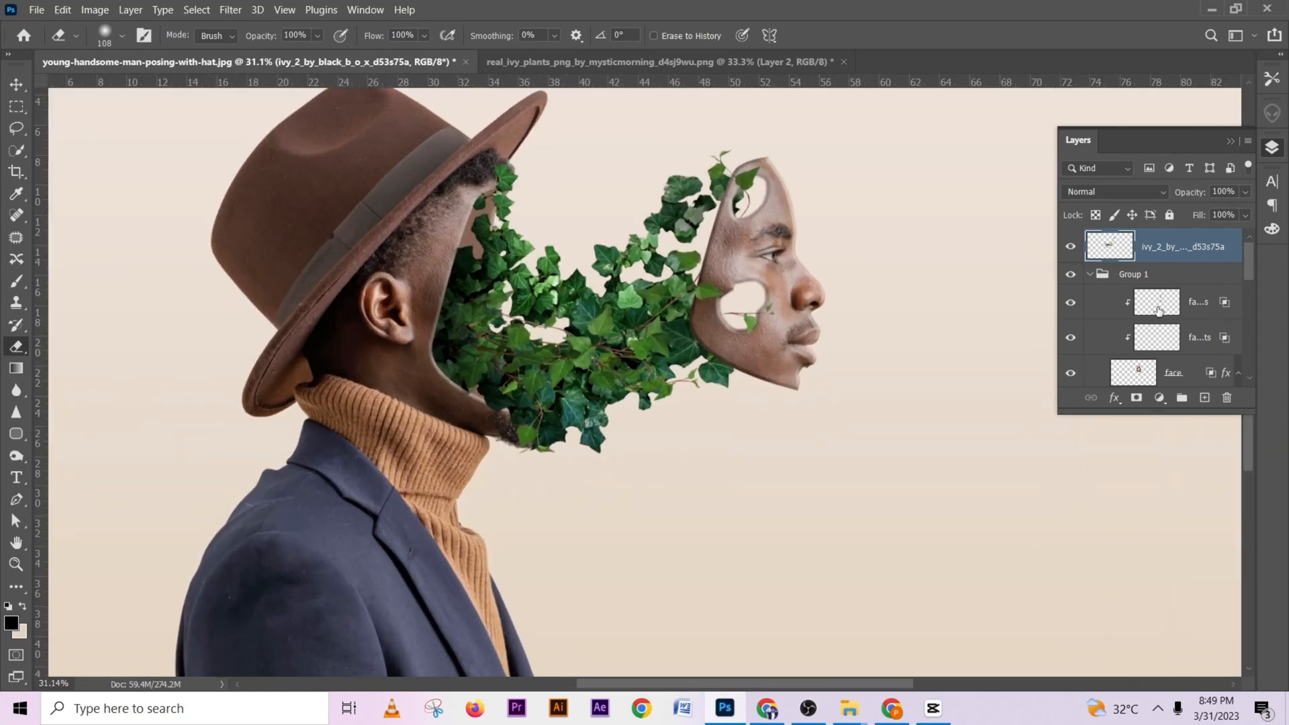
scroll(1157, 310, down, 3)
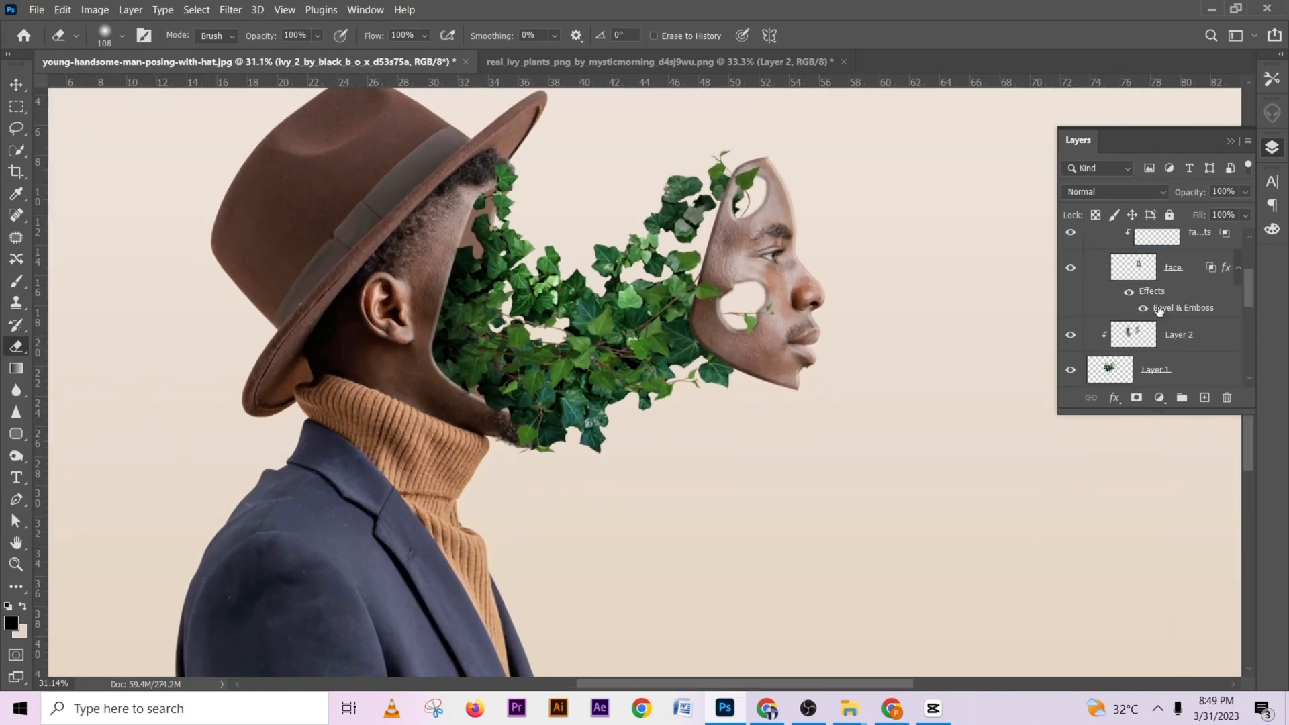
click(1070, 334)
click(1070, 373)
click(1222, 376)
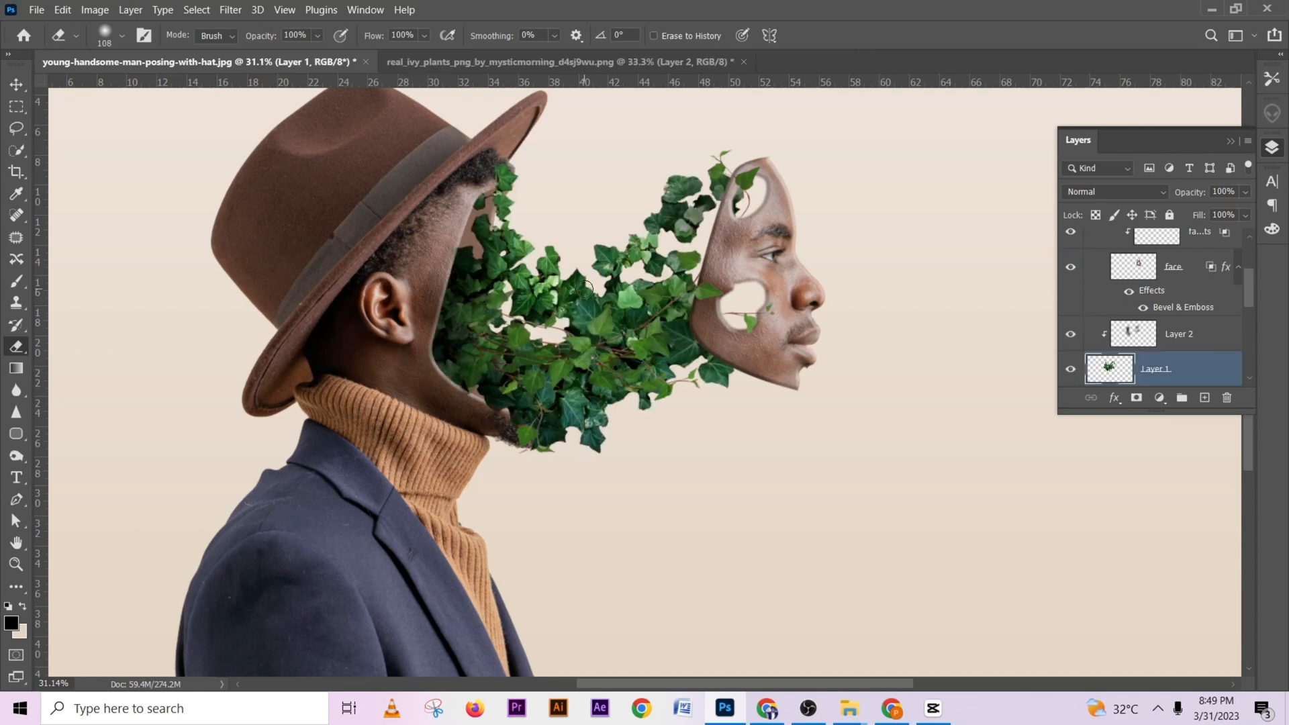
Try cloning dark ivy into the face openings on Layer 1 with a 321 px Clone Stamp, and undo the strokes
click(16, 302)
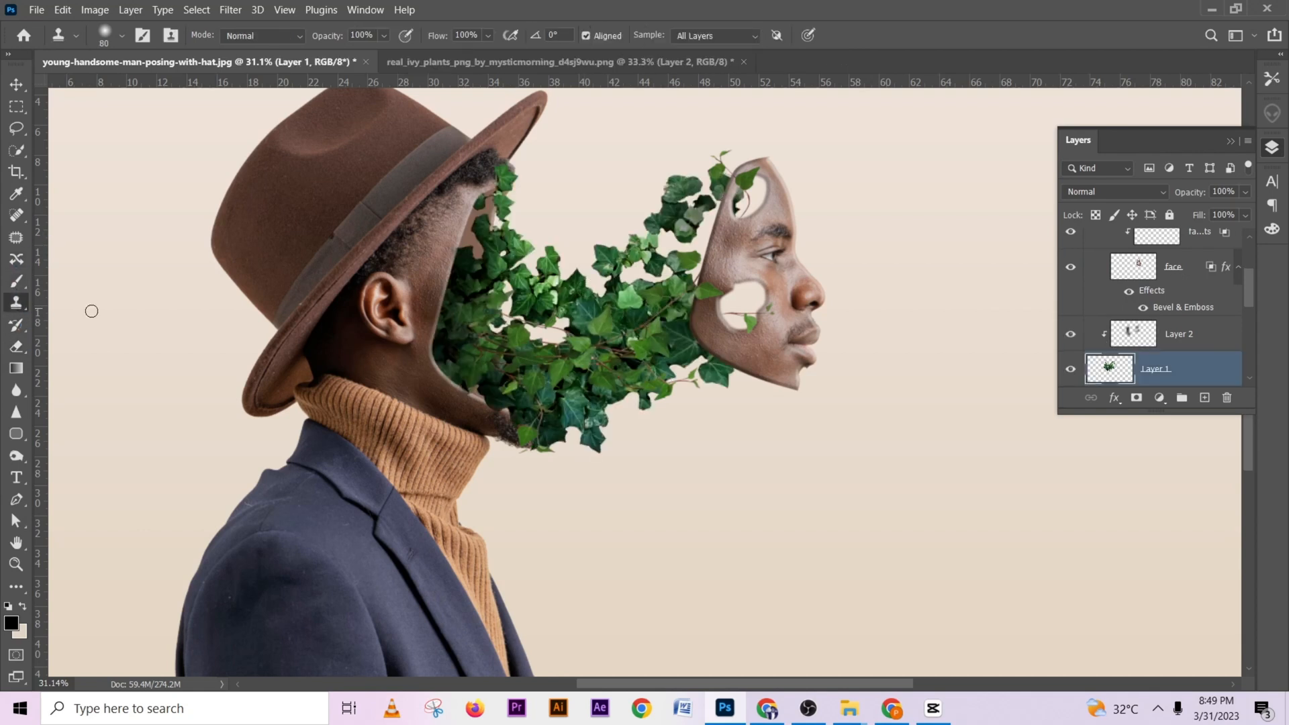
mouse_move(683, 331)
mouse_down()
mouse_move(739, 307)
mouse_move(671, 354)
mouse_move(745, 296)
mouse_up()
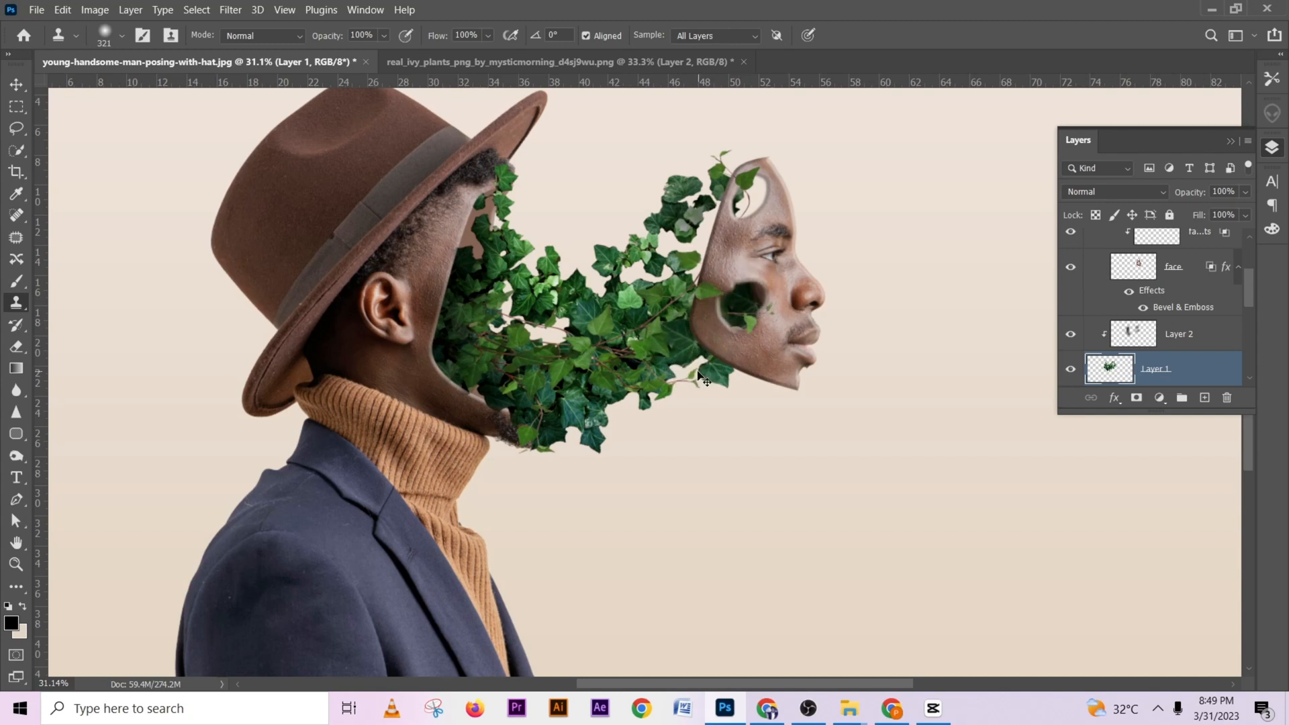
key(ctrl+z)
key(ctrl+z)
key(ctrl+z)
key(ctrl+z)
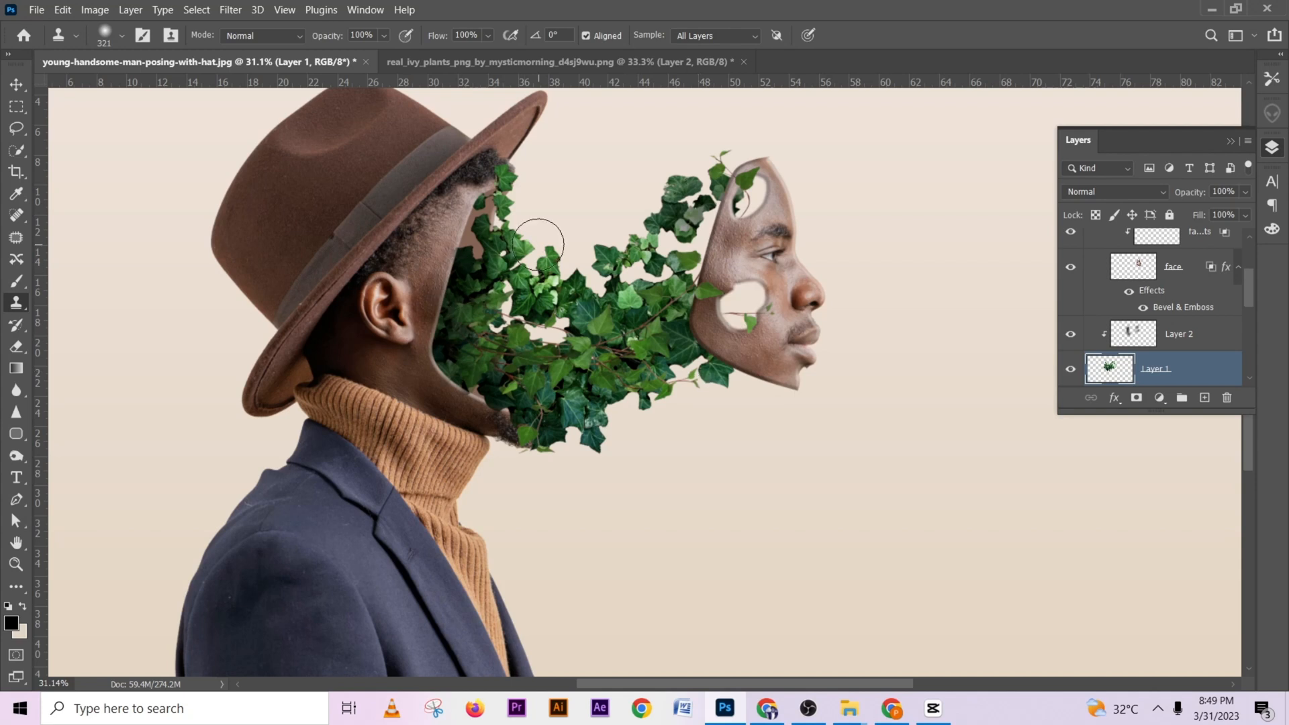
Shrink the Clone Stamp to 214 px and clone dark ivy into the cheek and forehead openings on Layer 1
mouse_move(538, 244)
alt+mouse_down()
mouse_move(547, 217)
mouse_move(561, 216)
mouse_move(553, 309)
alt+mouse_up()
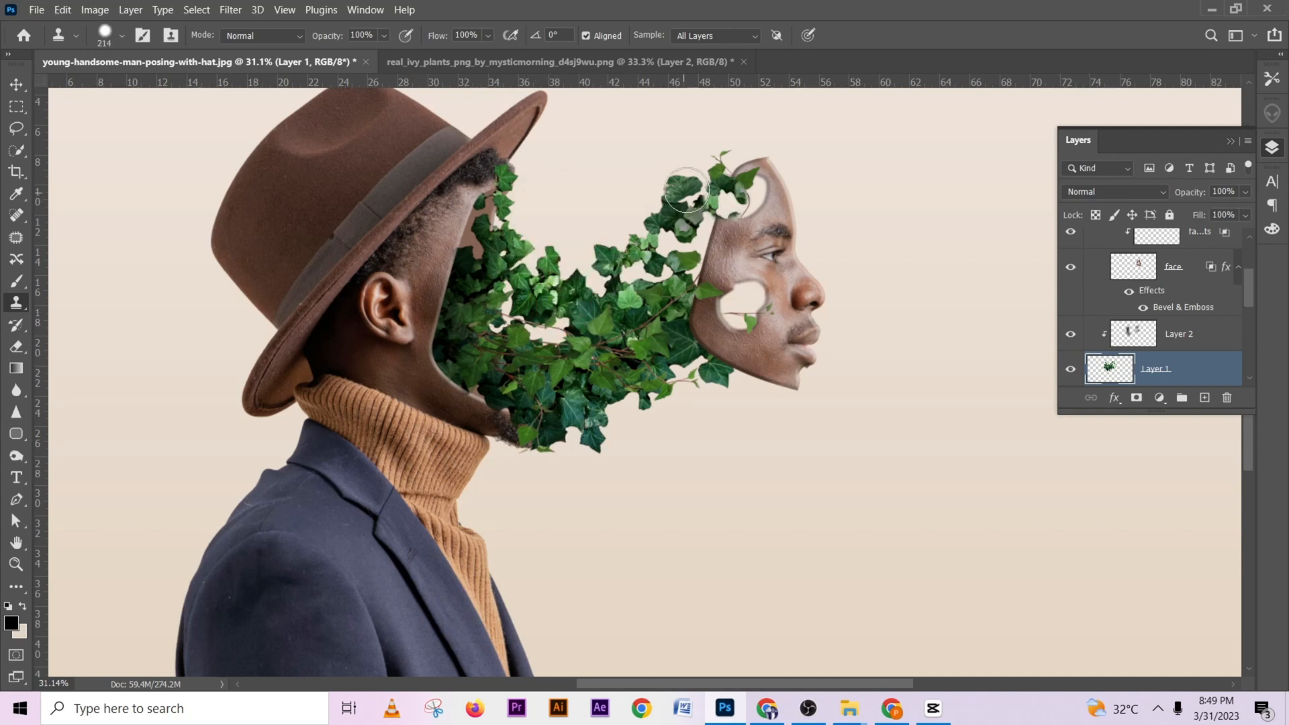
key(ctrl+z)
drag(706, 287, 739, 313)
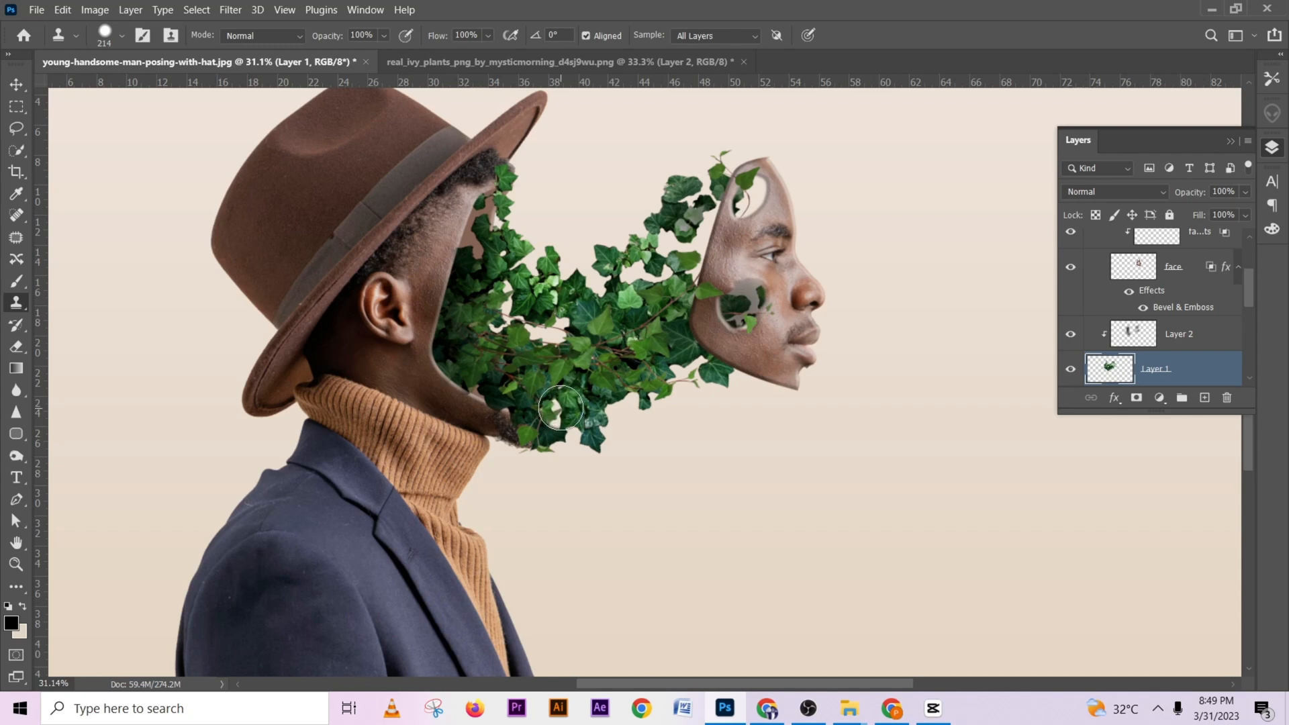
key(ctrl+z)
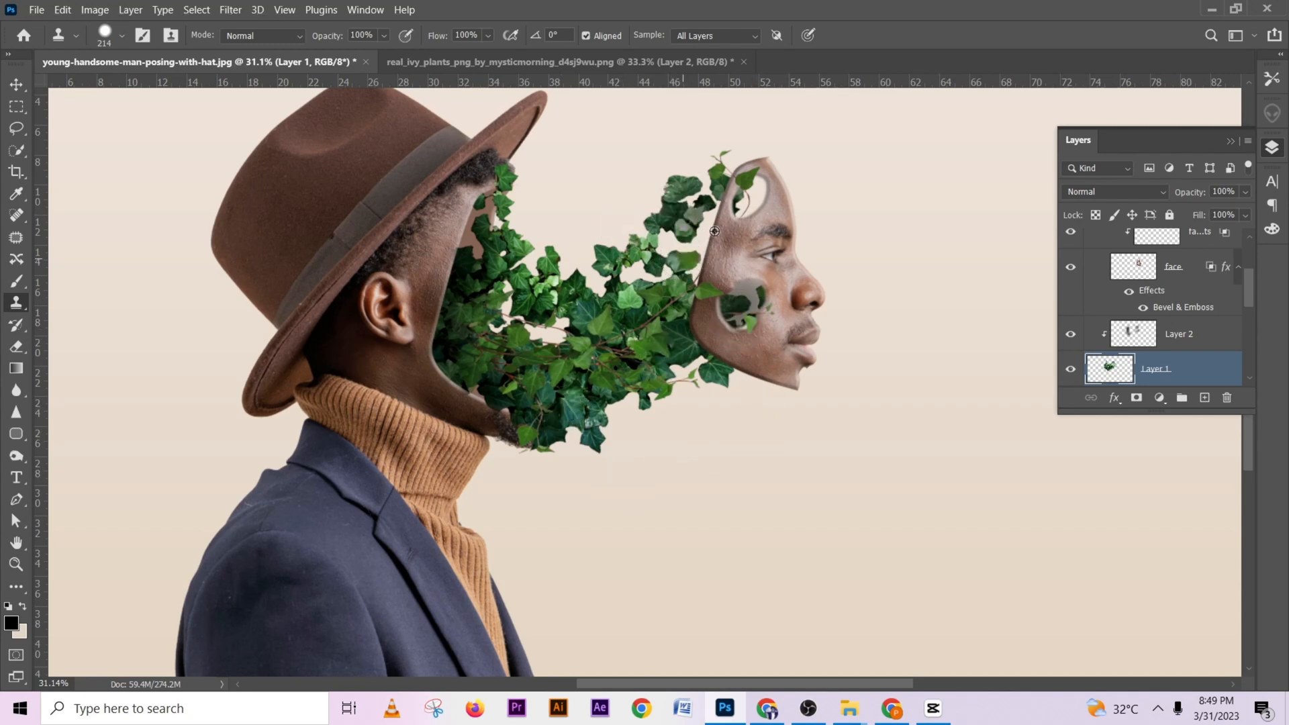
drag(748, 198, 750, 194)
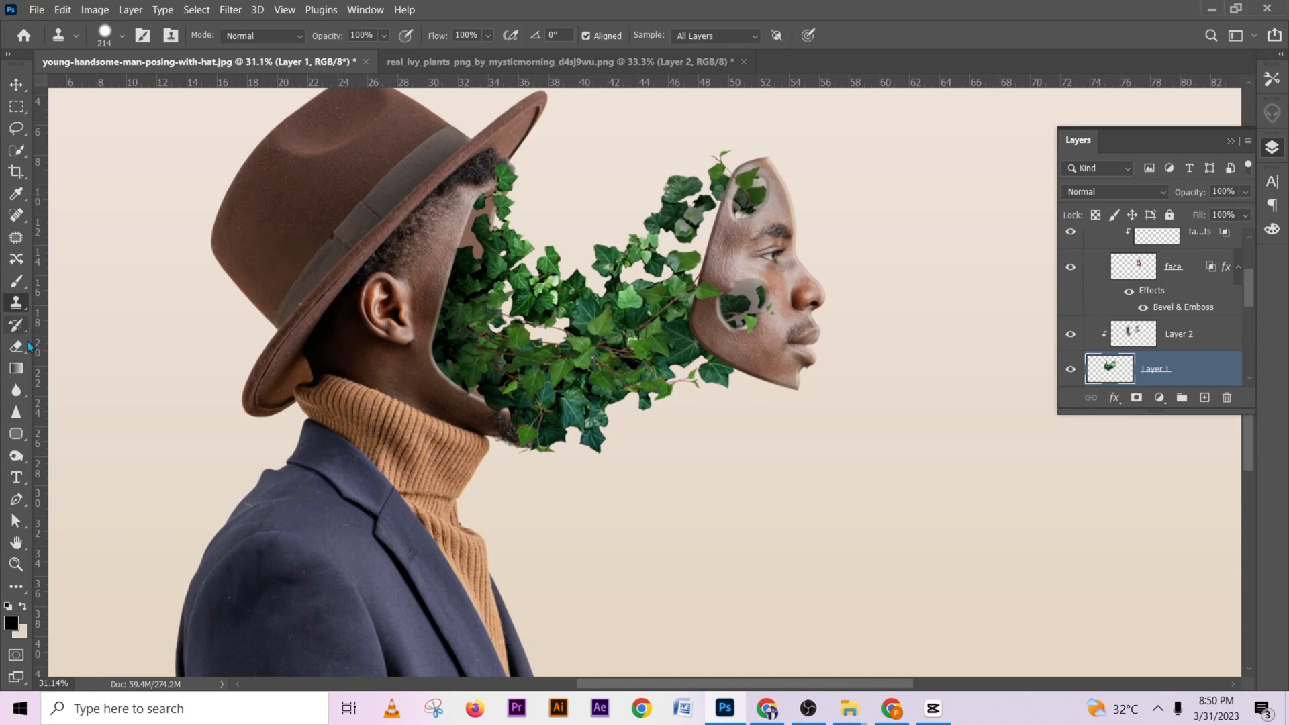
Choose the Eraser, make the Multiply shadow layer Layer 2 active, and set the eraser flow to 4%
click(17, 346)
scroll(1097, 347, up, 3)
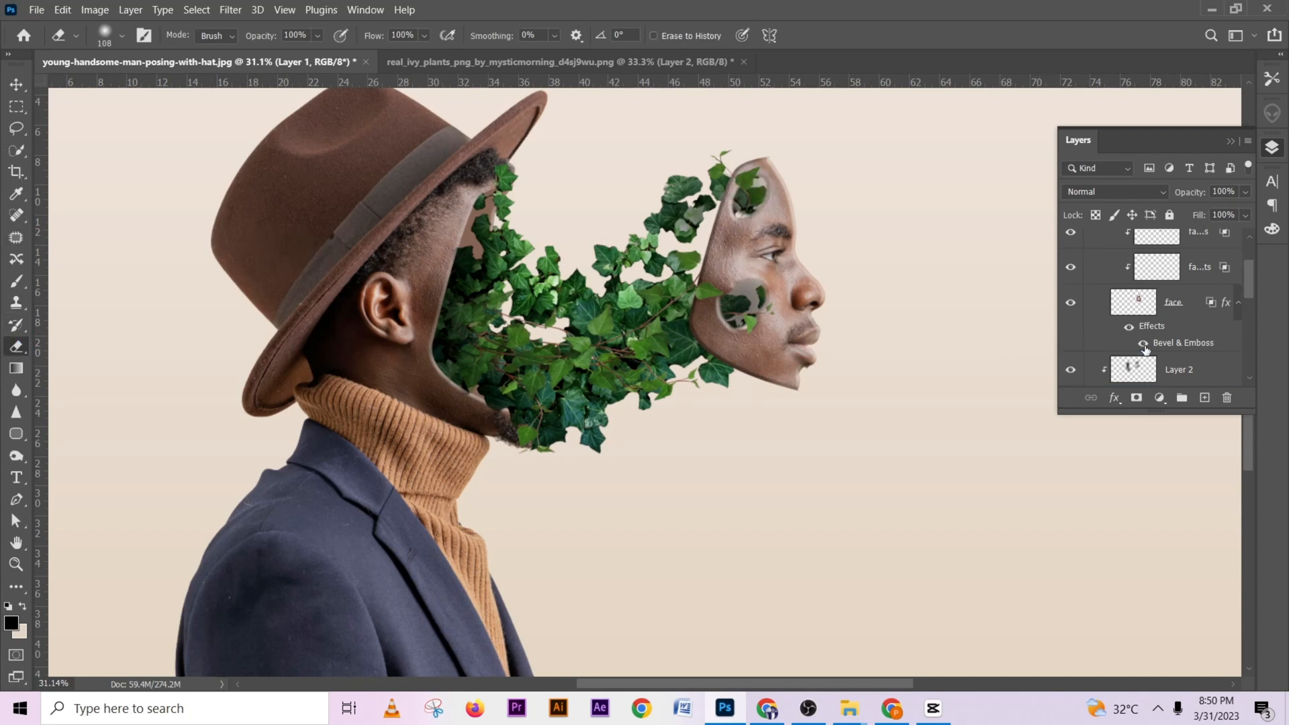
scroll(1172, 315, down, 2)
click(1124, 381)
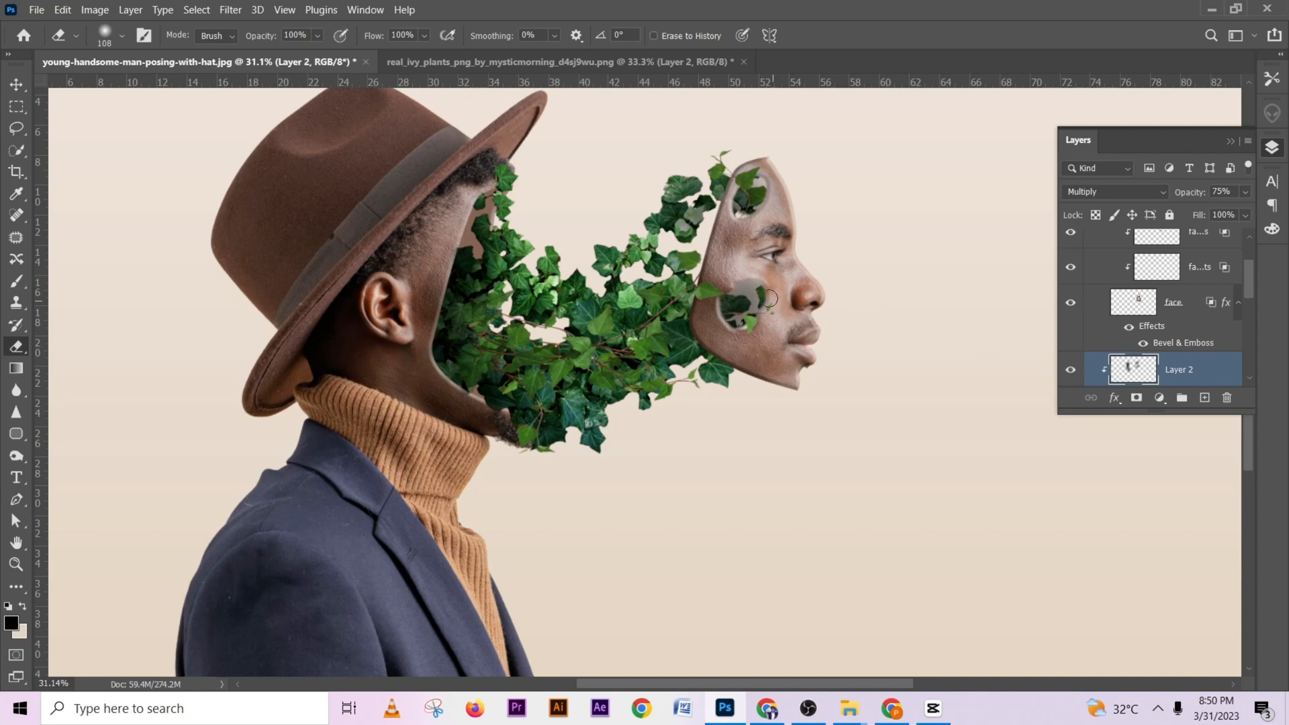
drag(371, 35, 290, 46)
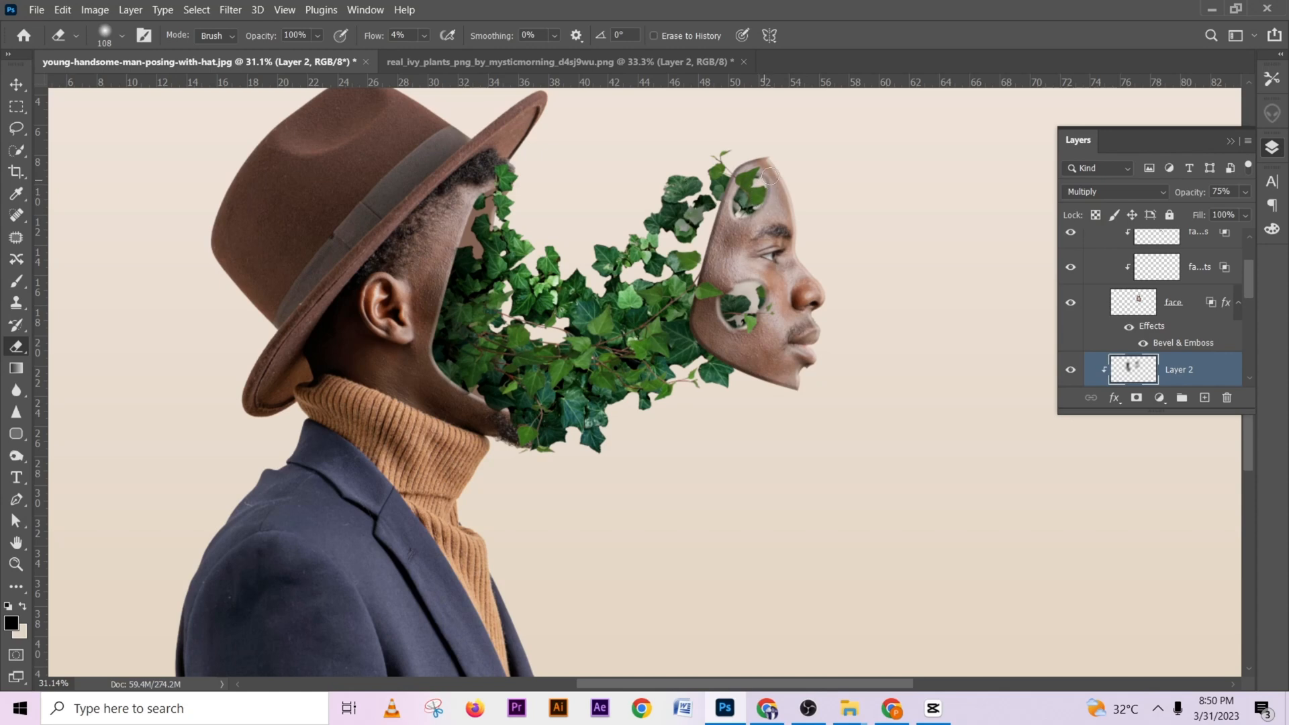
Place the png_viny_leaves_by_moonglowlilly_d5n4df5 image from the letter manipulation folder above the ivy_2 layer
key(ctrl+0)
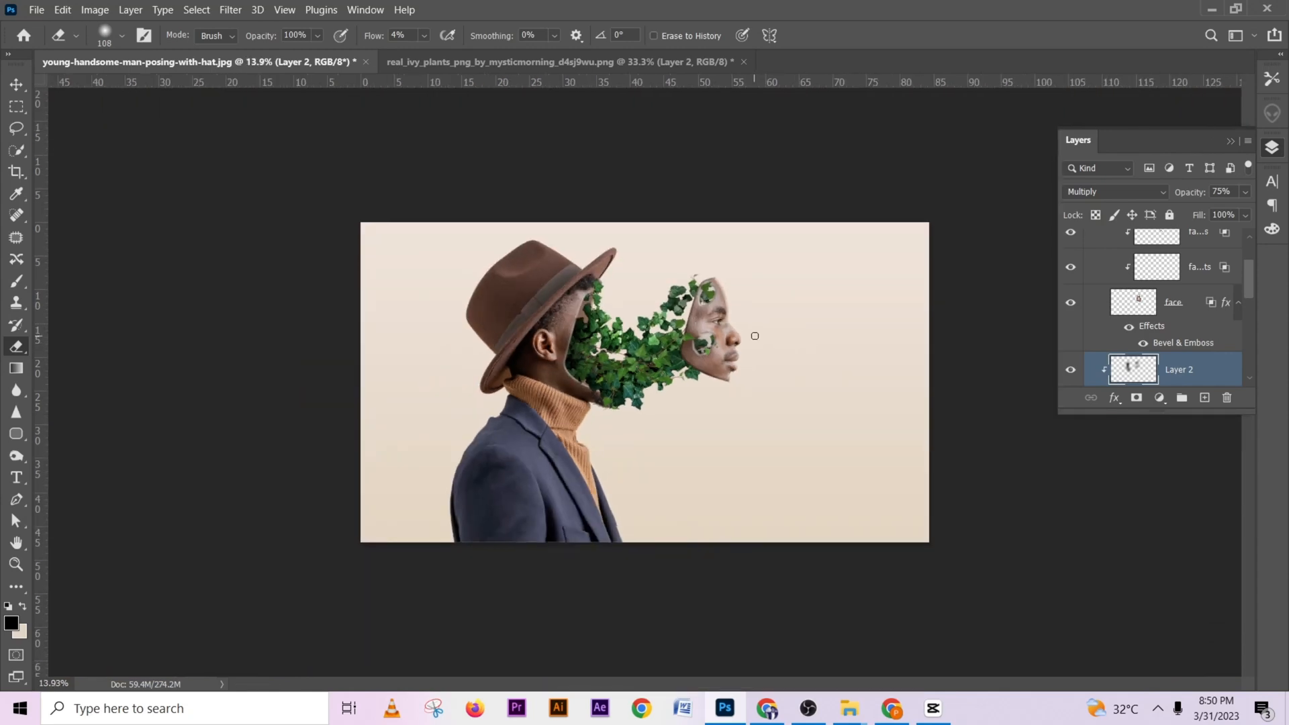
key(ctrl+plus)
key(ctrl+plus)
scroll(1204, 322, up, 2)
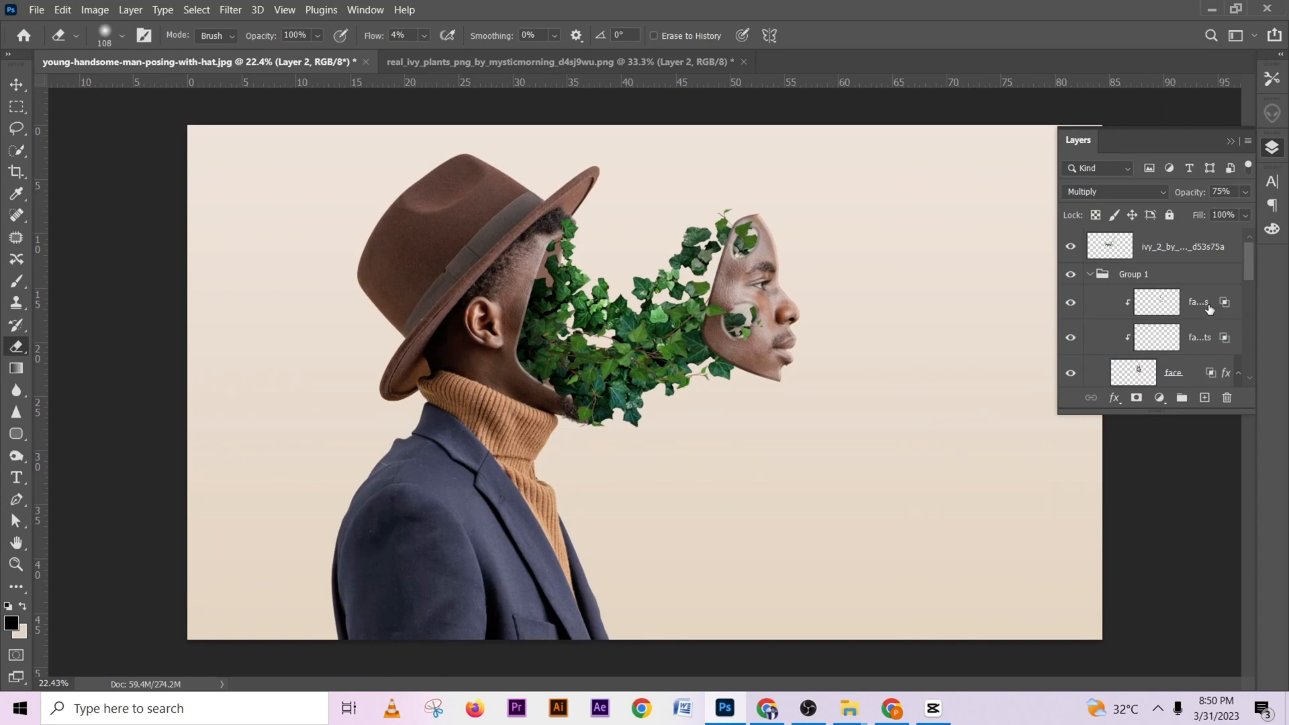
click(1207, 256)
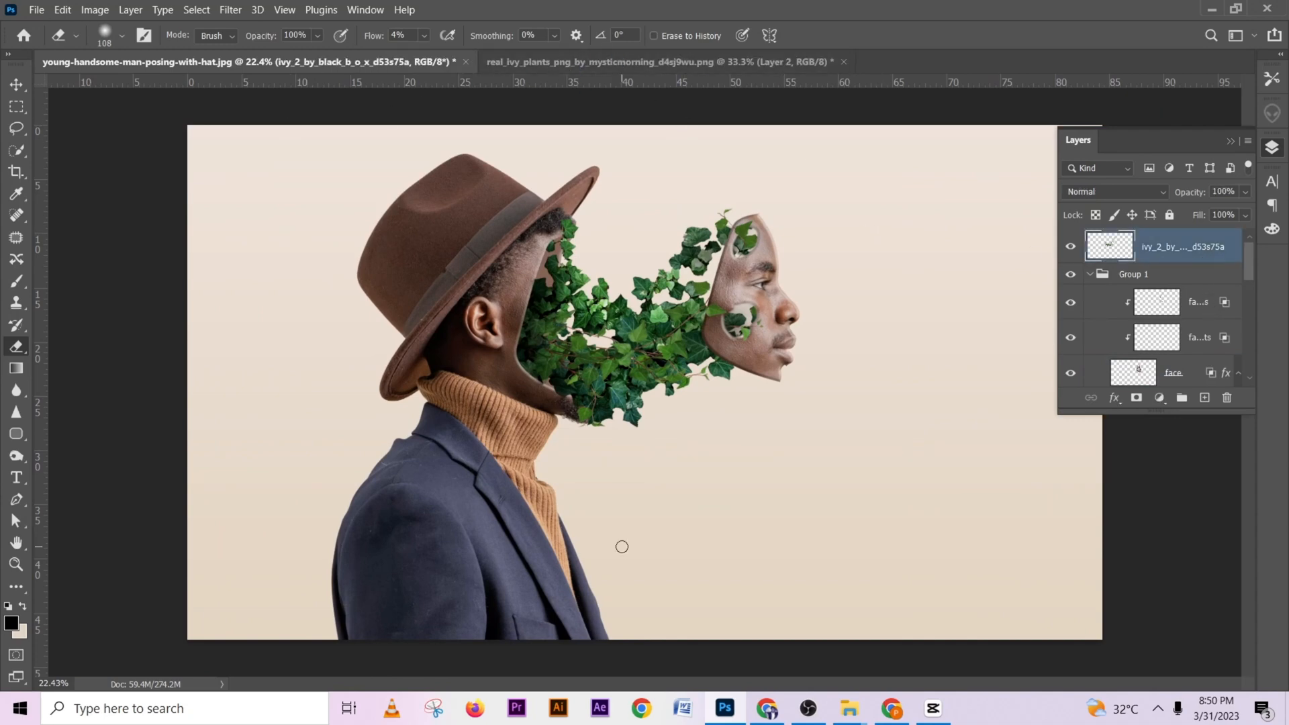
click(723, 708)
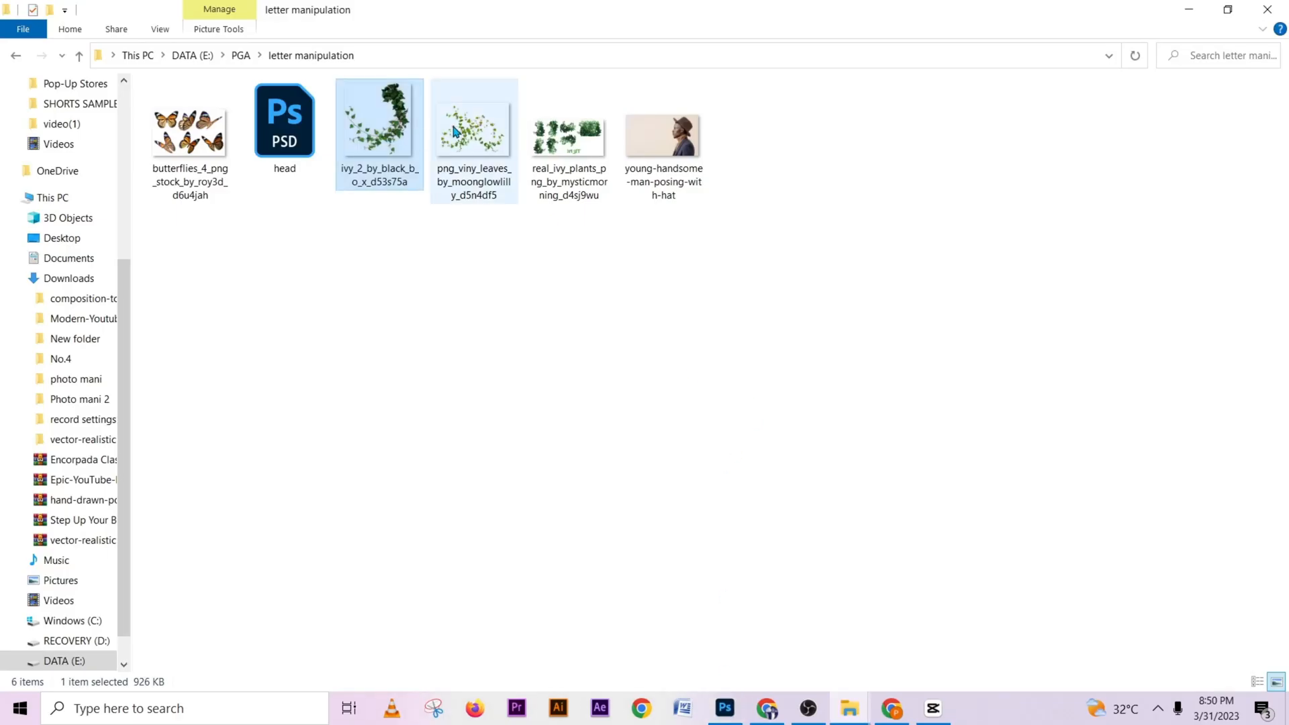
click(458, 149)
drag(459, 149, 635, 353)
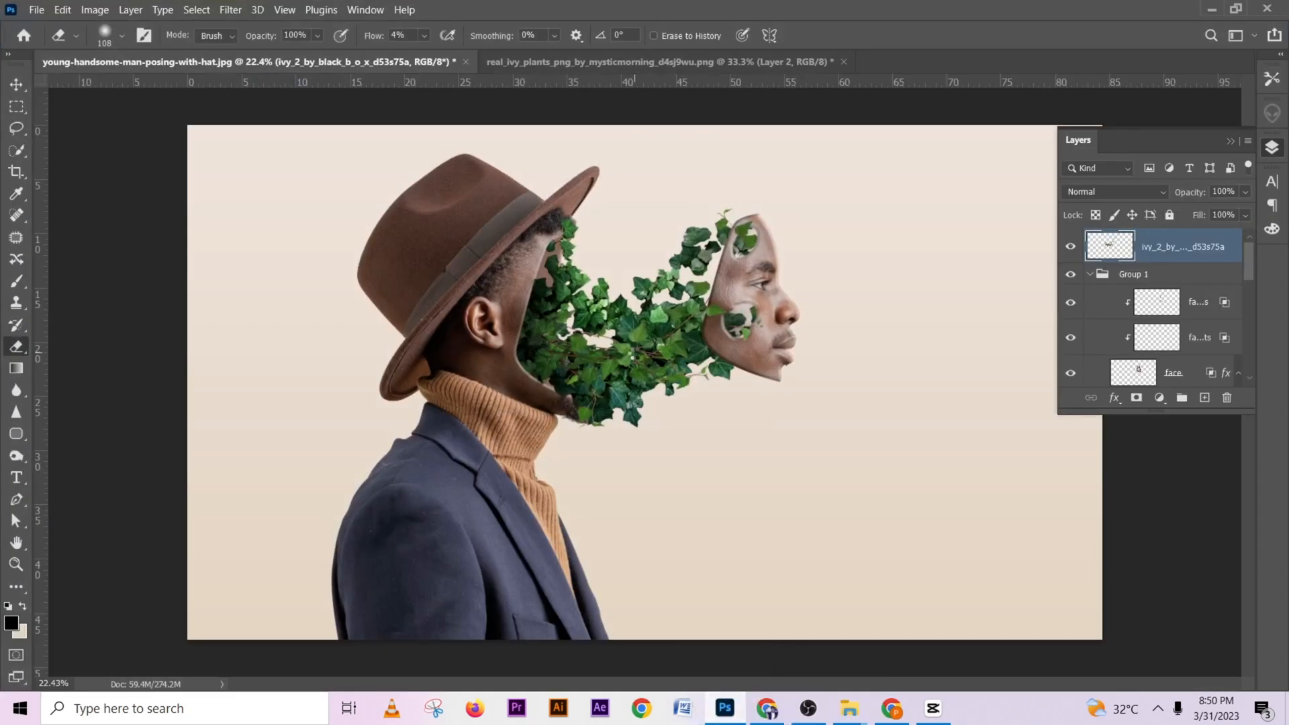
Enlarge the placed vines to about 280% and position them across the gap between head and face
drag(717, 329, 907, 214)
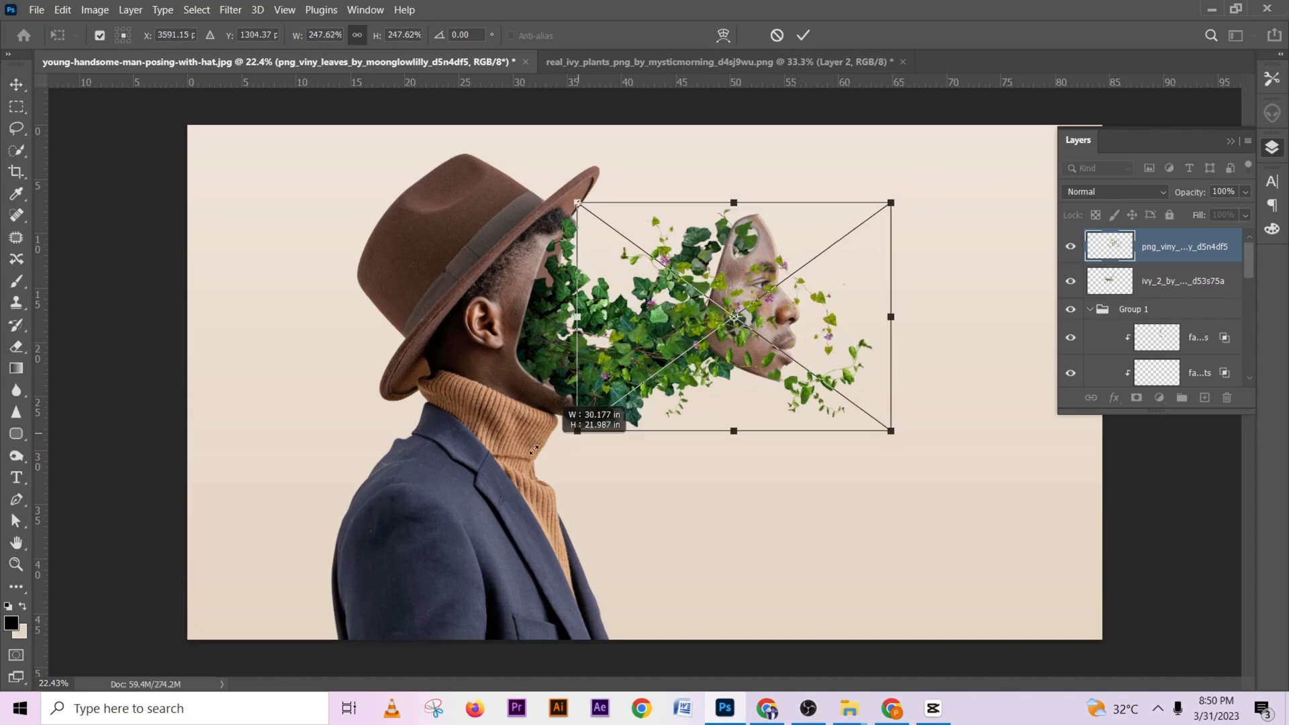
drag(578, 429, 520, 468)
drag(759, 345, 702, 323)
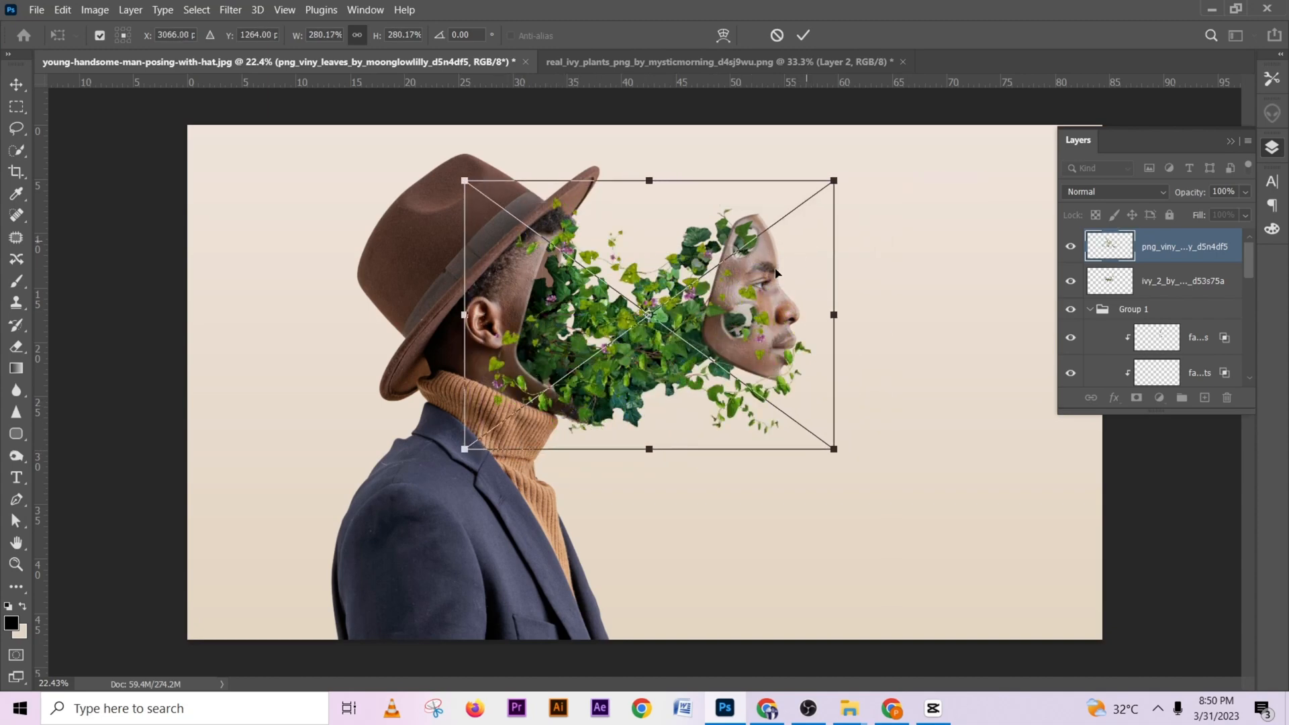
Apply a Perspective transform that narrows the vines toward the face, and shift them back over the head
right_click(734, 298)
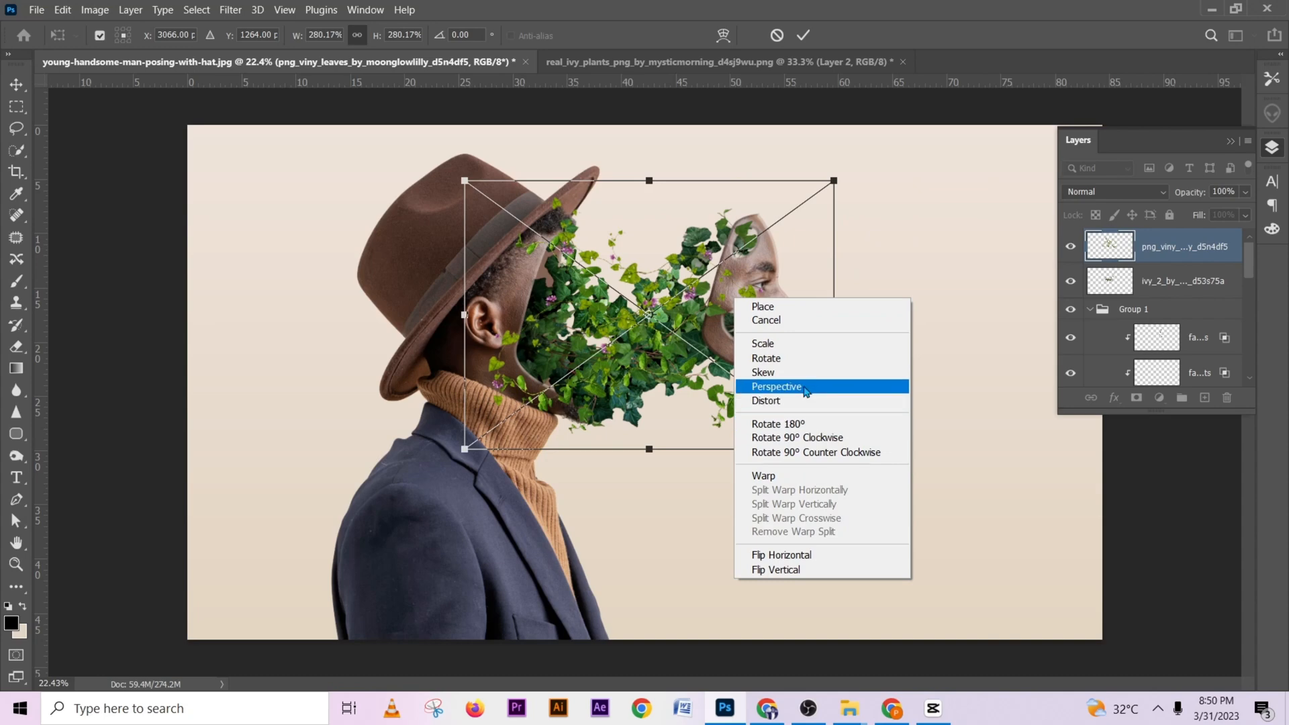
click(777, 386)
drag(834, 182, 834, 240)
drag(779, 311, 695, 311)
Warp the vines so their foliage bends down along the ivy between head and face
right_click(510, 263)
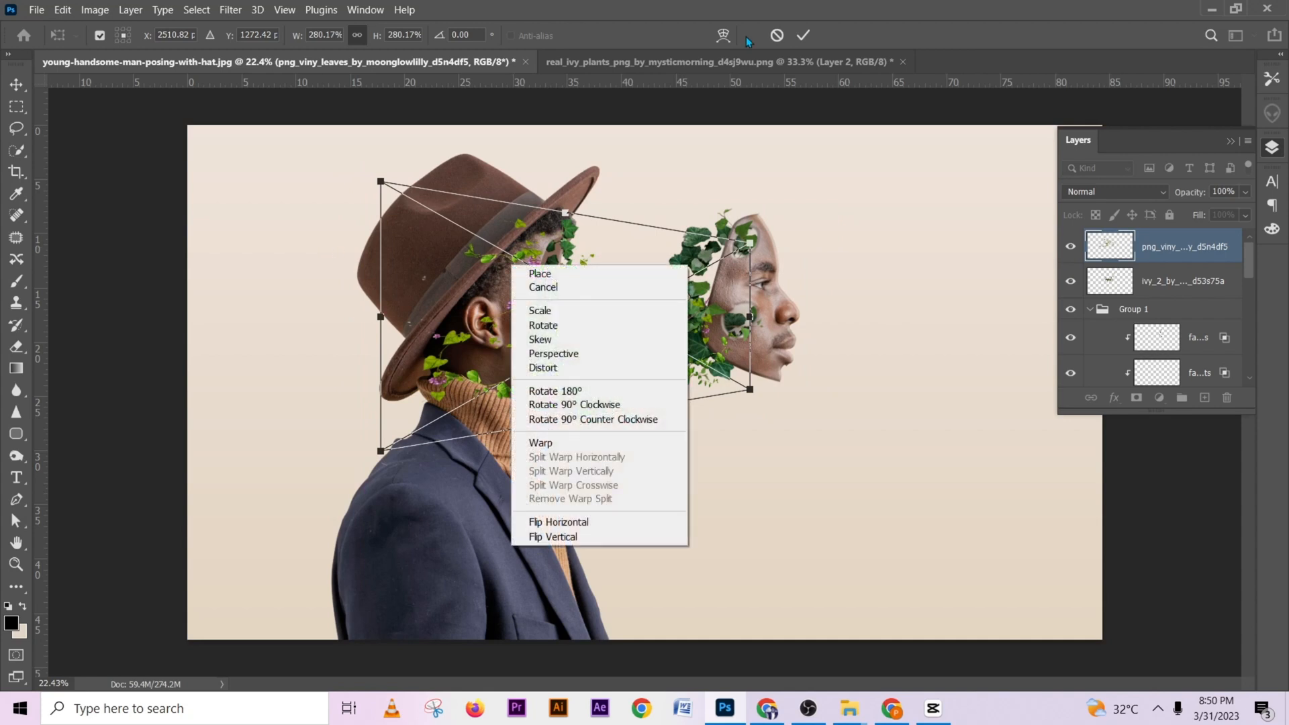
click(723, 37)
click(722, 37)
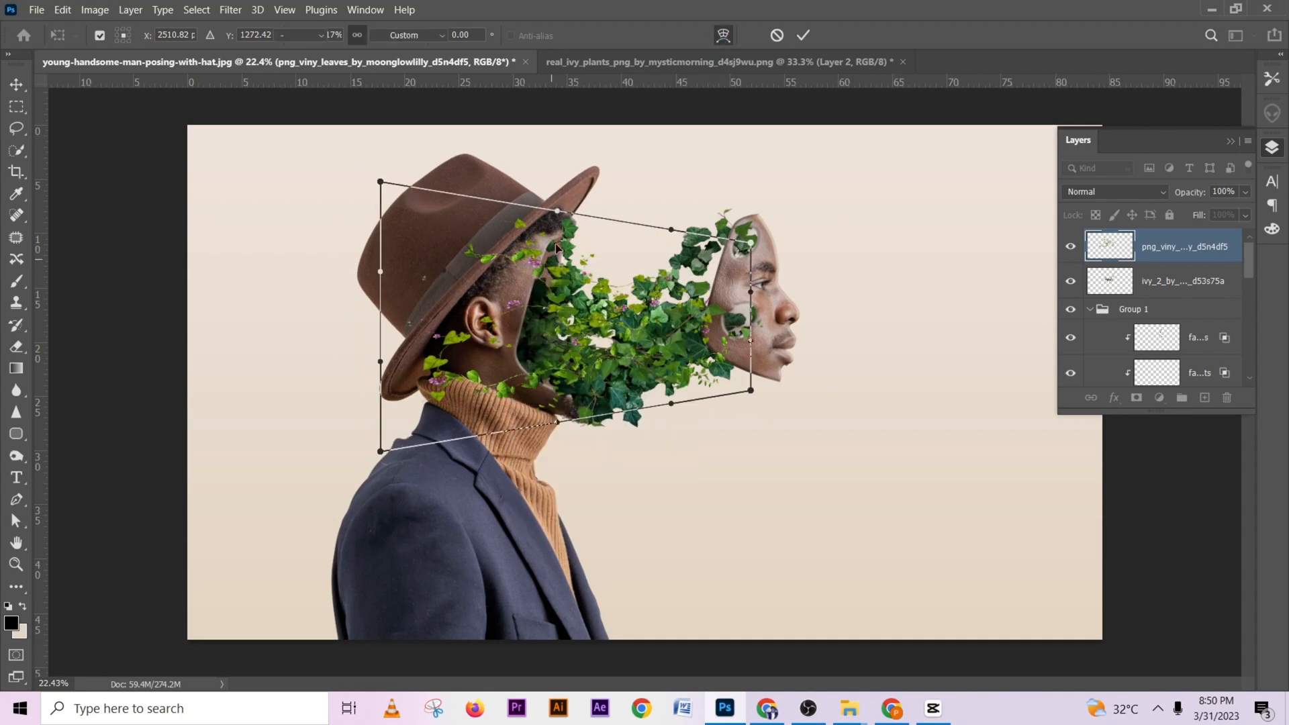
drag(584, 285, 570, 329)
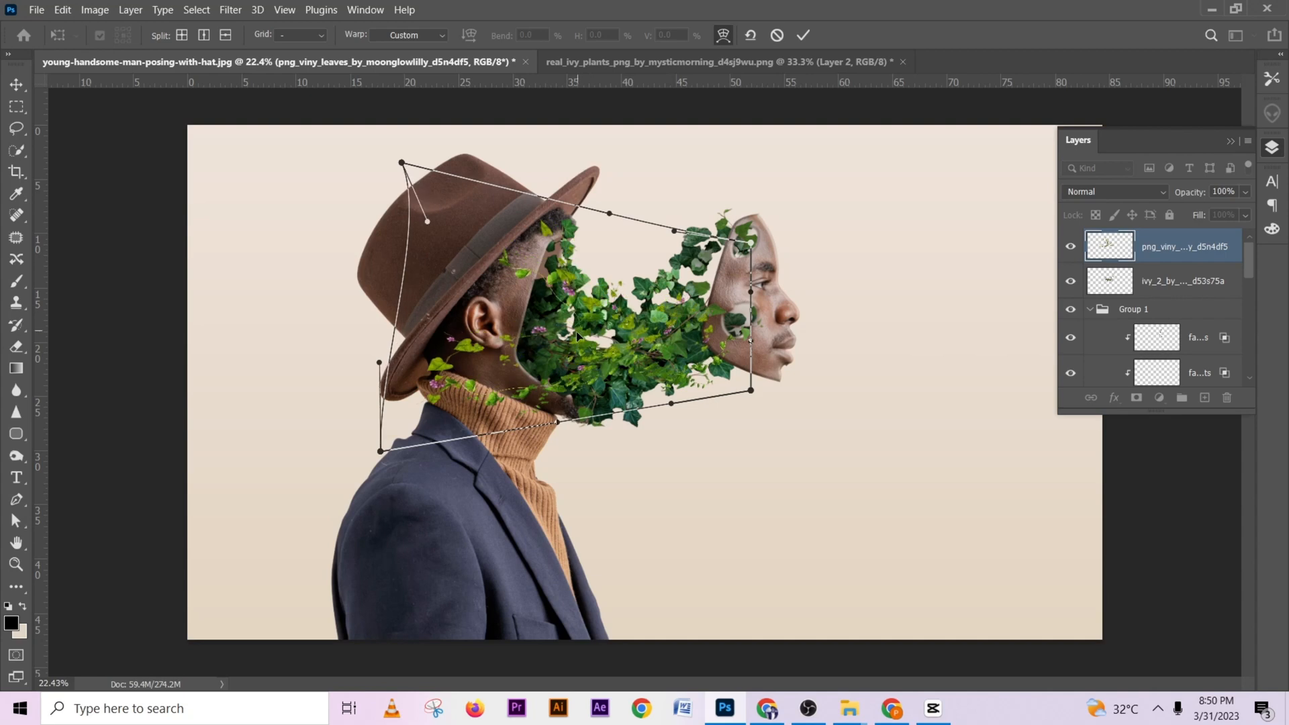
click(723, 35)
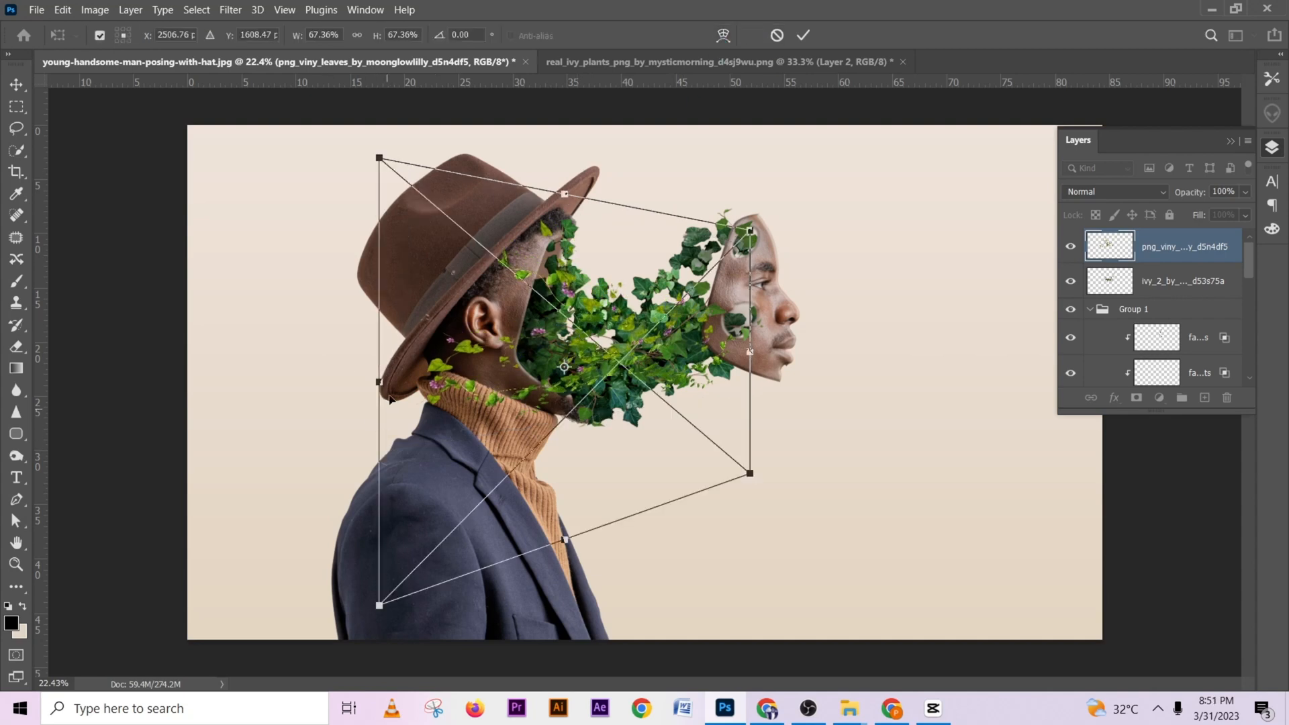
Resize the vines to about 55% width and 66% height, fit them over the ivy and neck, and commit the placement
drag(378, 382, 504, 363)
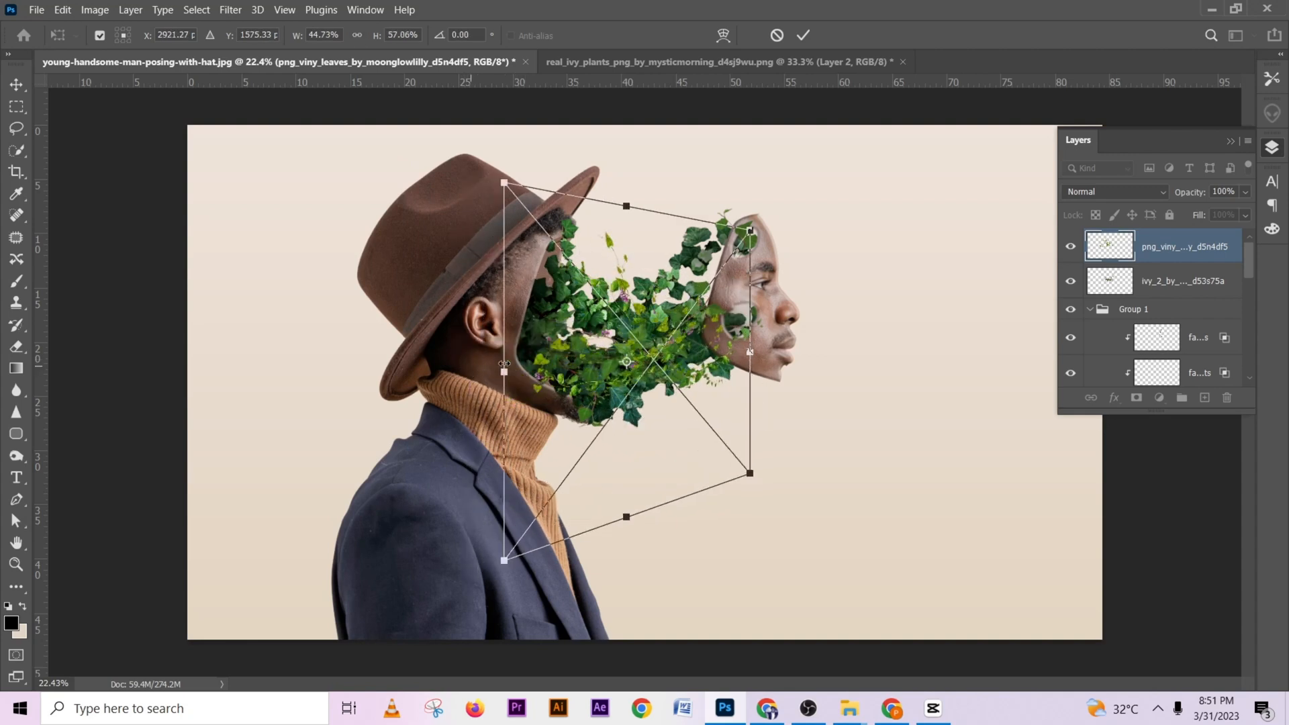
drag(617, 388, 601, 370)
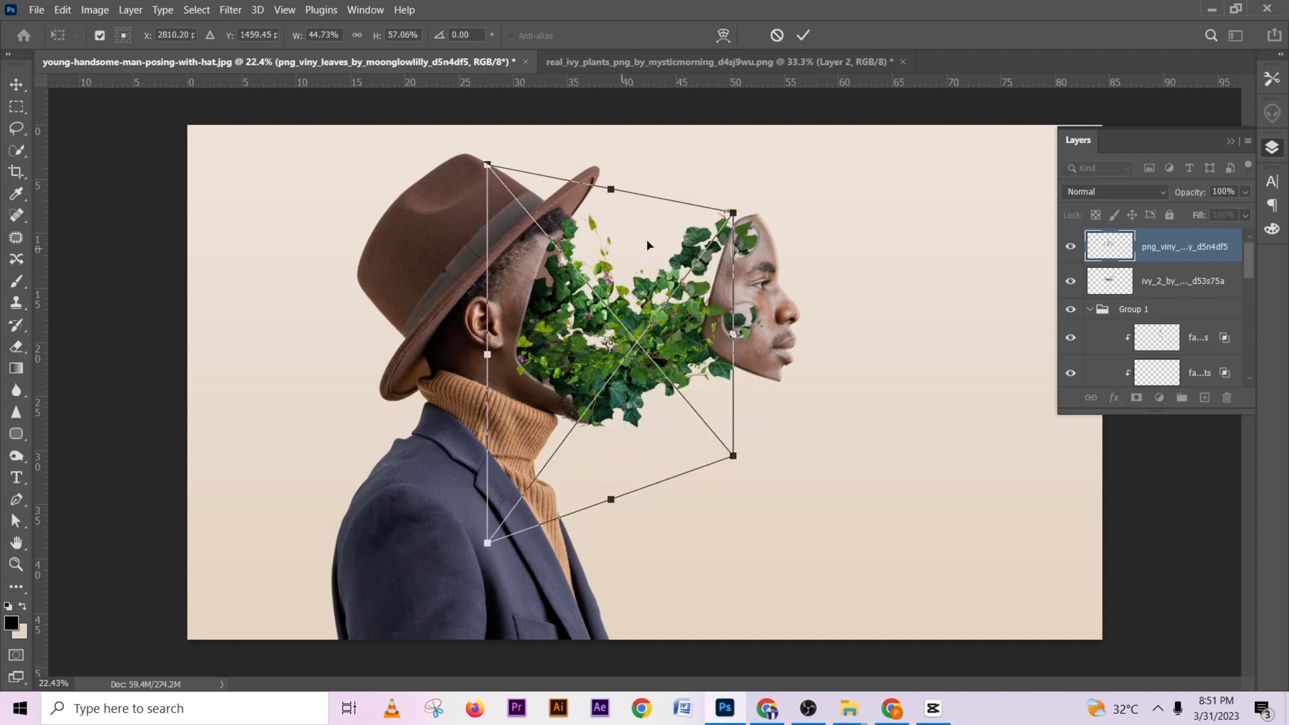
drag(739, 208, 752, 200)
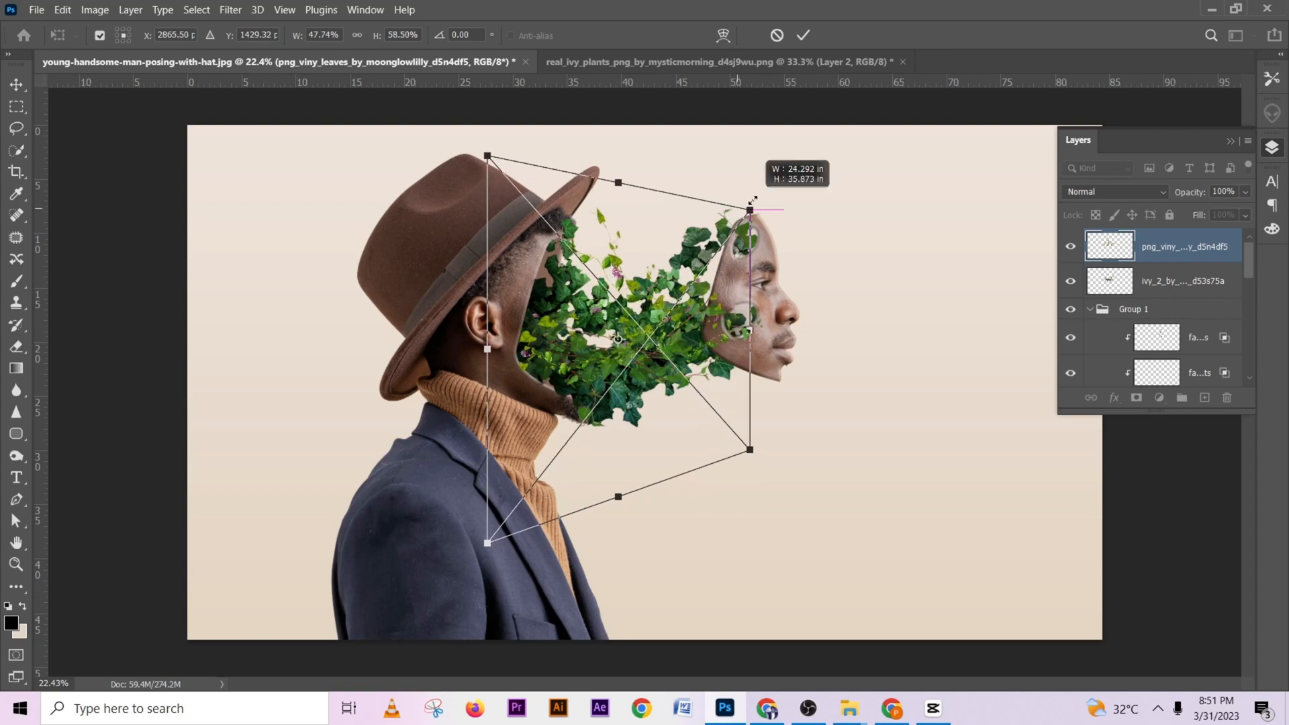
drag(484, 153, 470, 145)
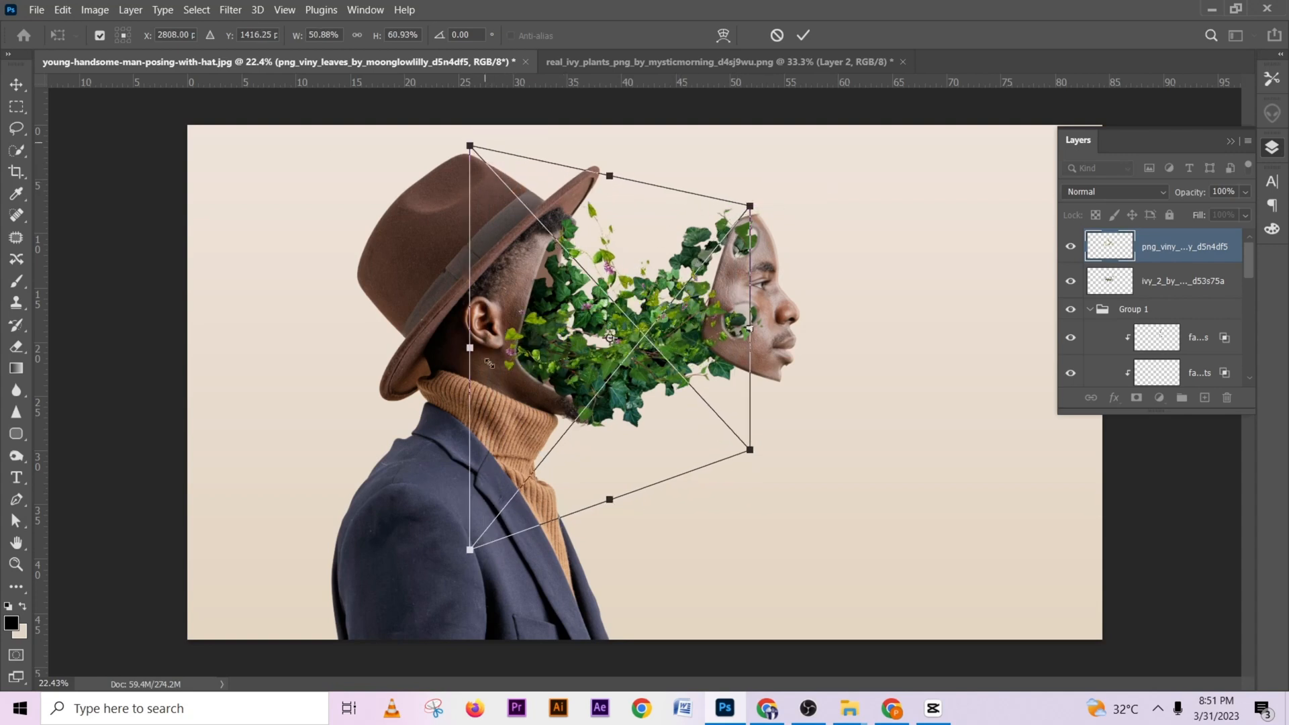
drag(469, 549, 445, 576)
drag(590, 416, 592, 430)
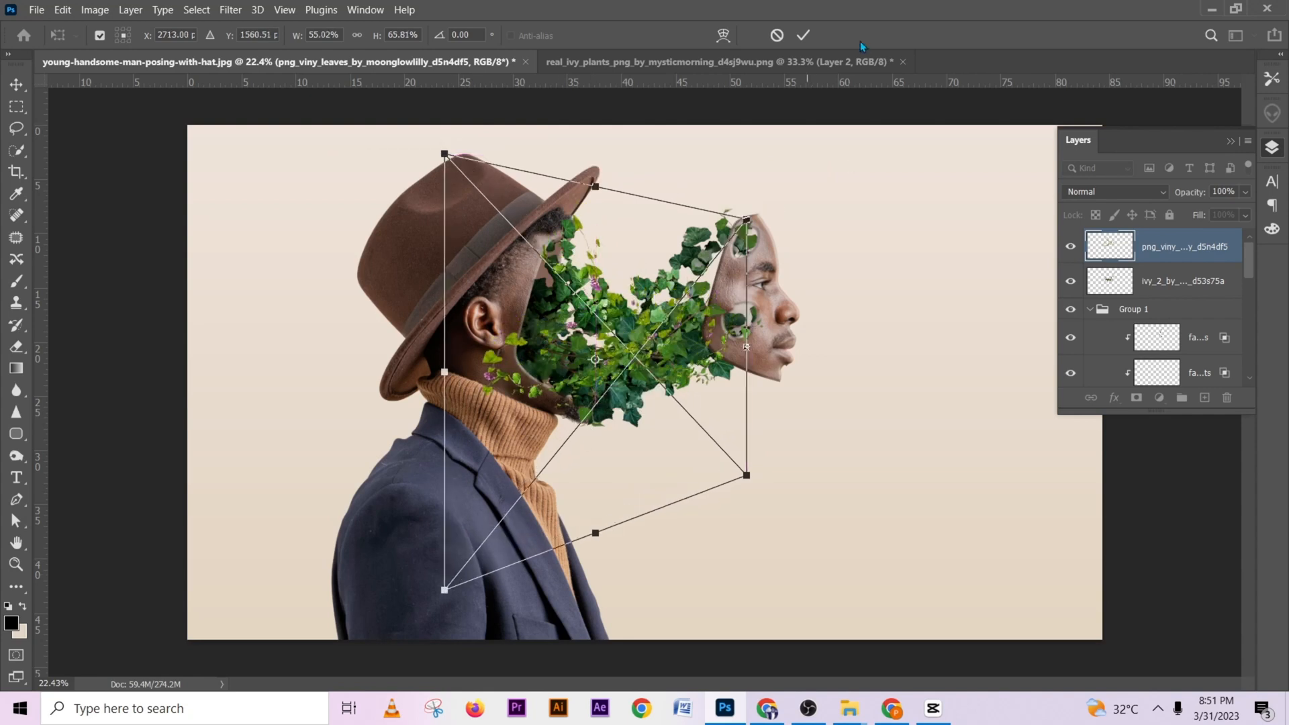
click(803, 35)
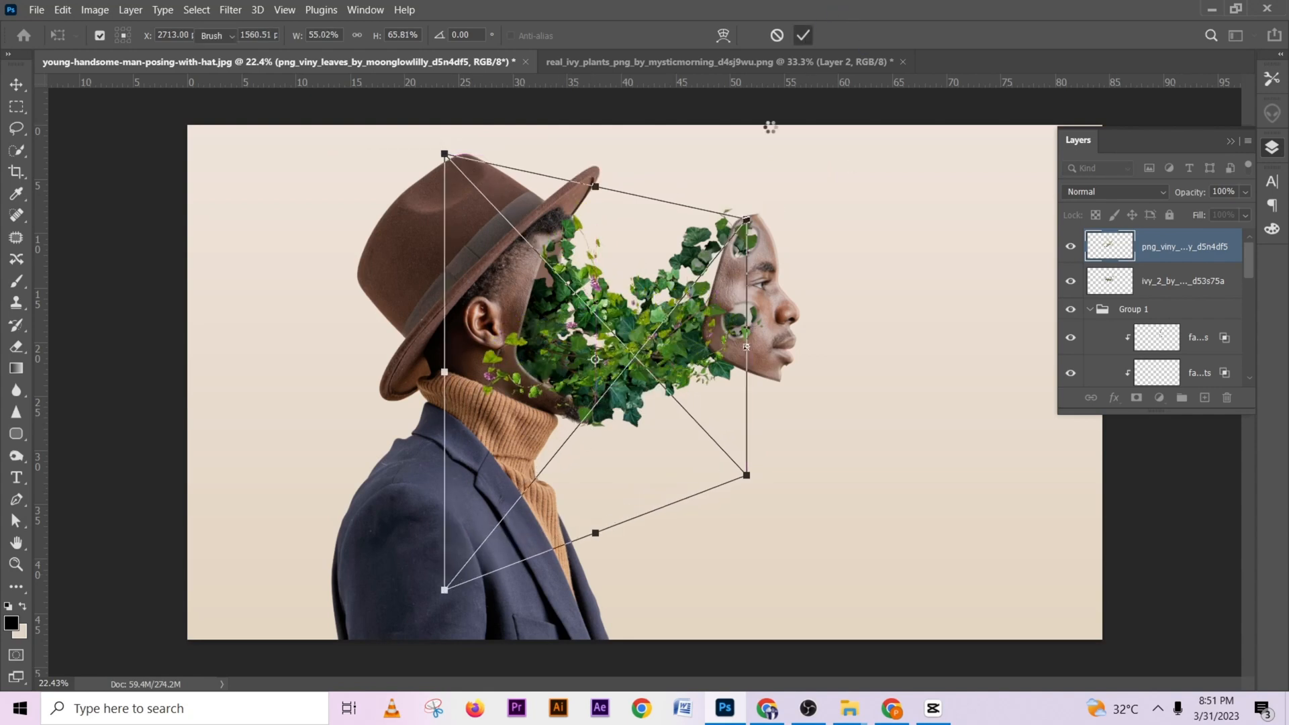
Move the vine layer toward the face so its outer leaves overlap the cheek opening
click(16, 107)
scroll(637, 252, up, 4)
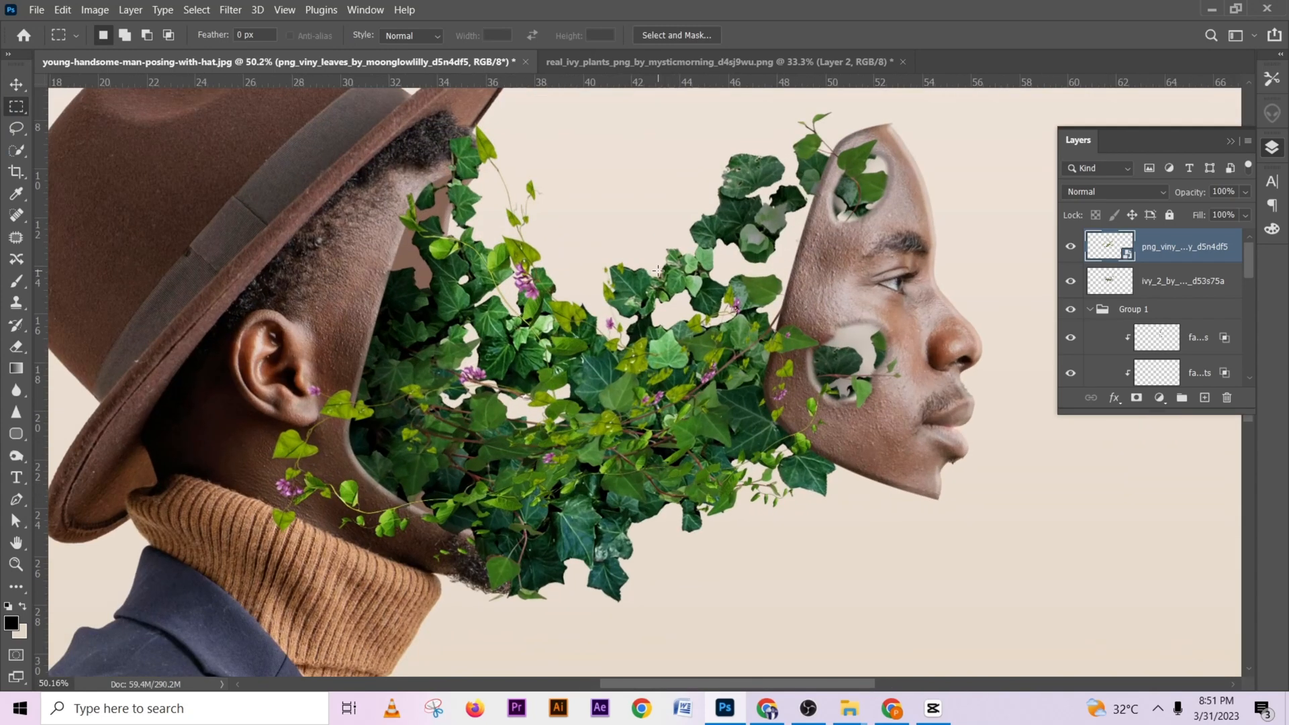
key(v)
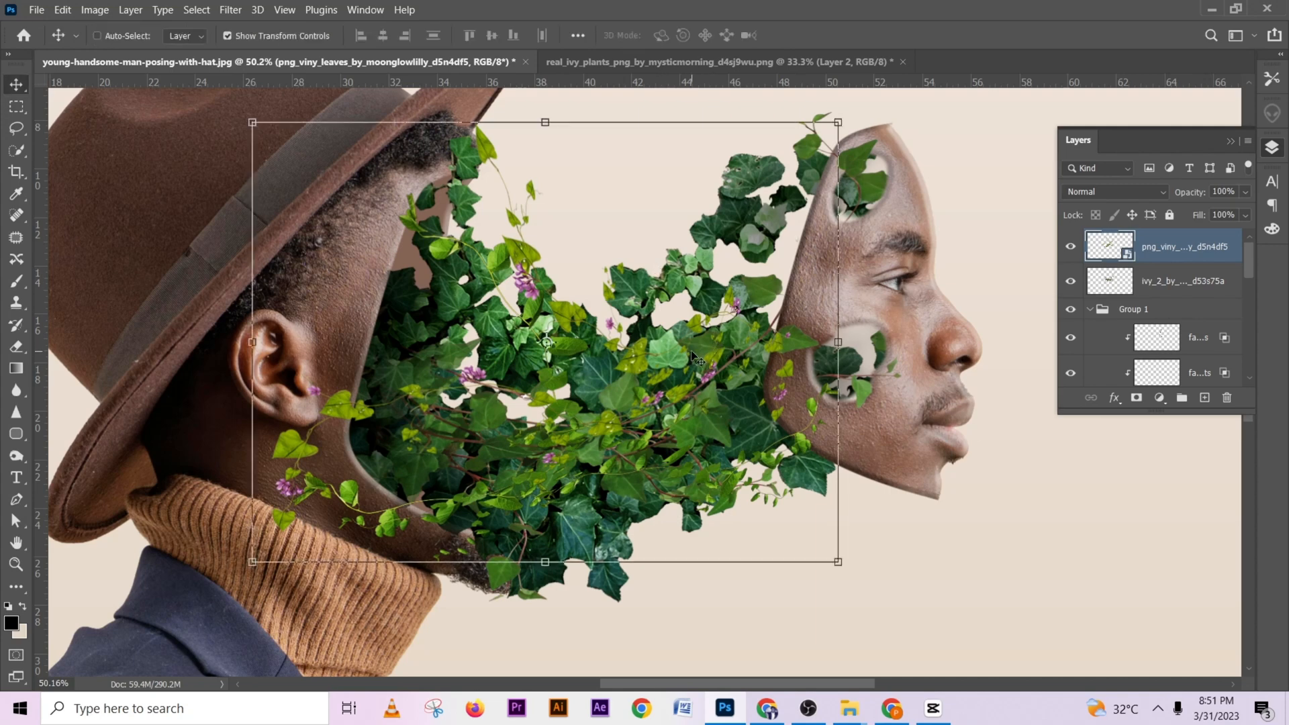
drag(695, 350, 747, 347)
right_click(745, 348)
click(724, 316)
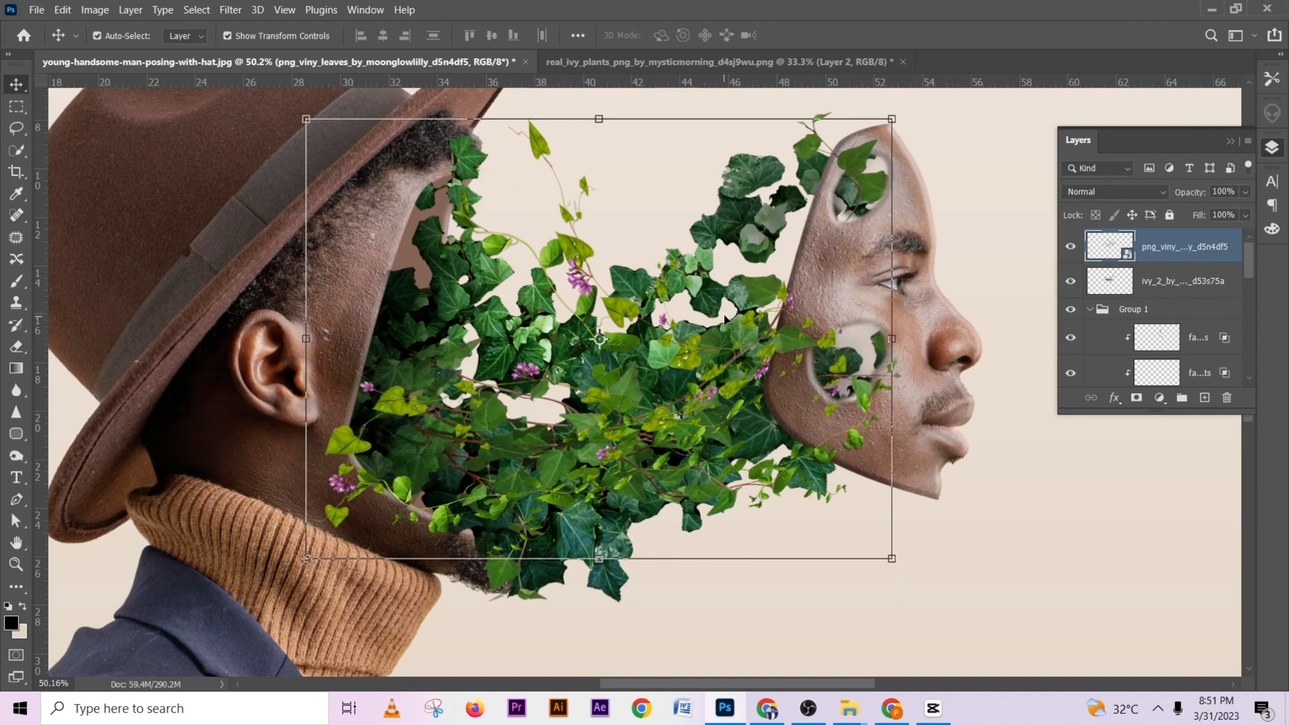
Try flipping the vines horizontally, and flip them back
key(ctrl+t)
right_click(724, 316)
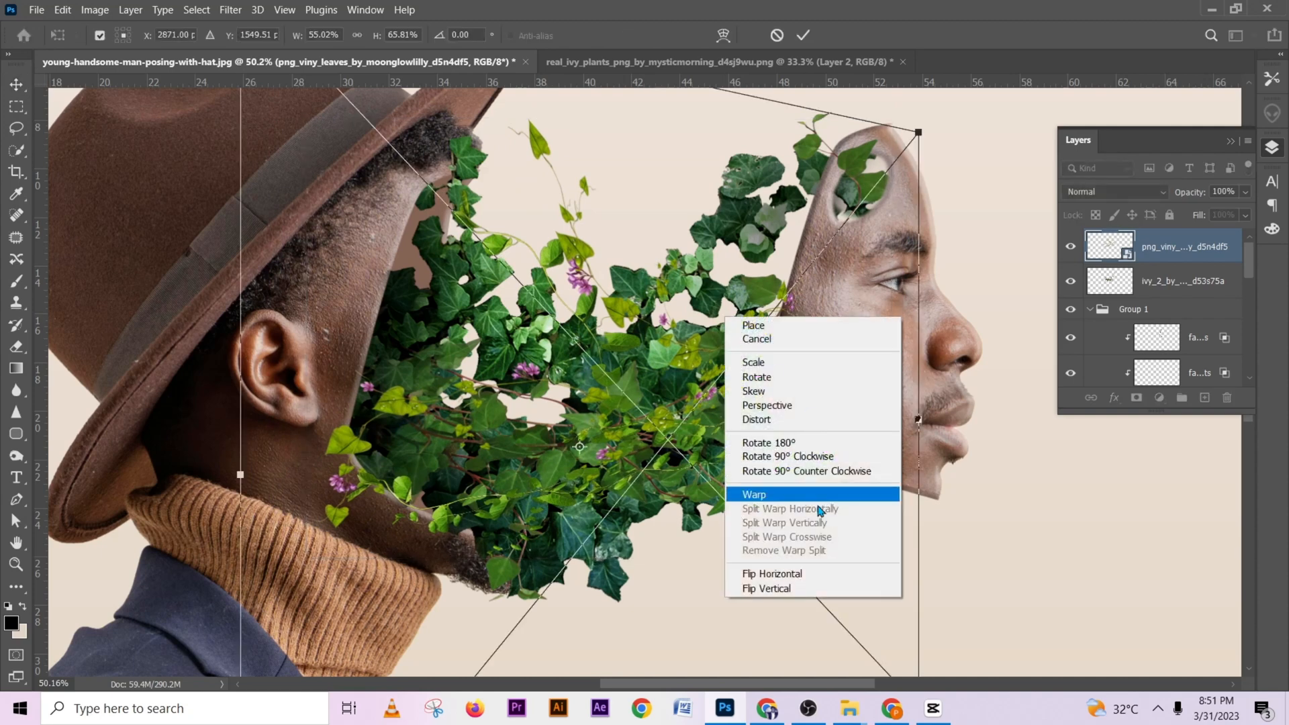
click(787, 576)
right_click(716, 388)
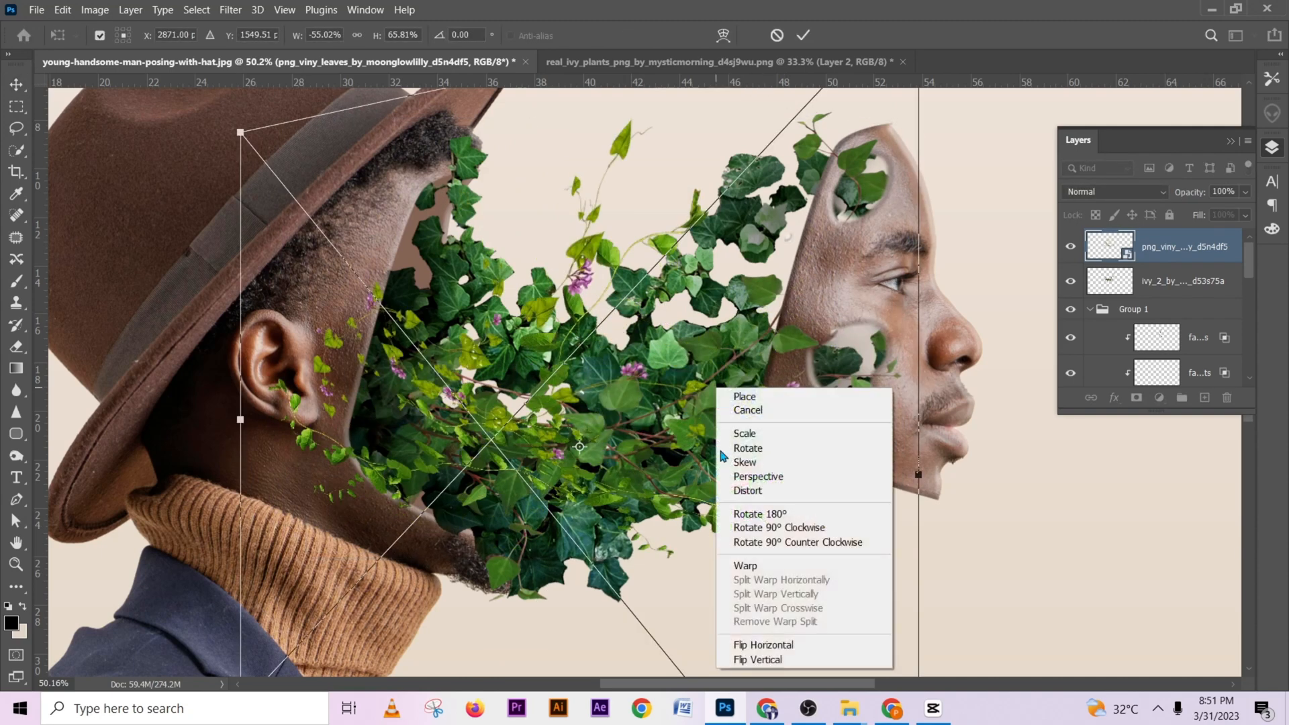
click(754, 643)
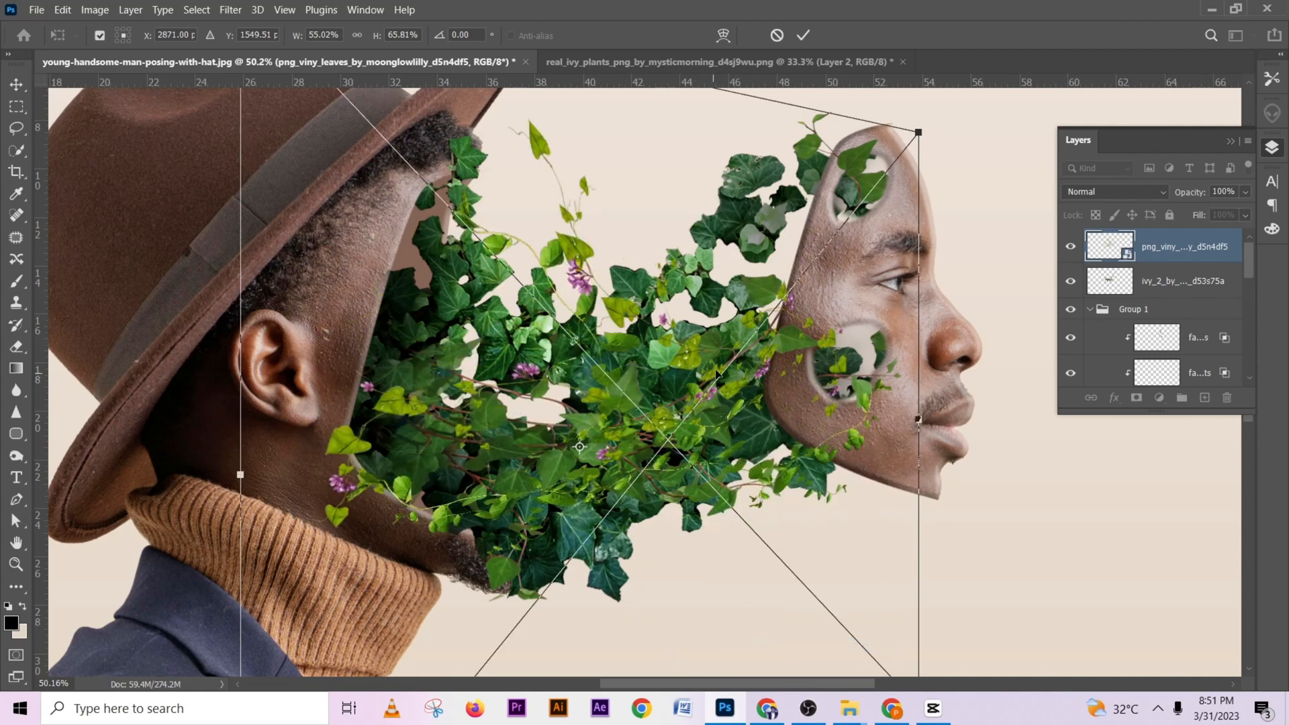
Shift the vines about 0.7 in back toward the head and 0.6 in up, and apply the transform
drag(699, 388, 674, 374)
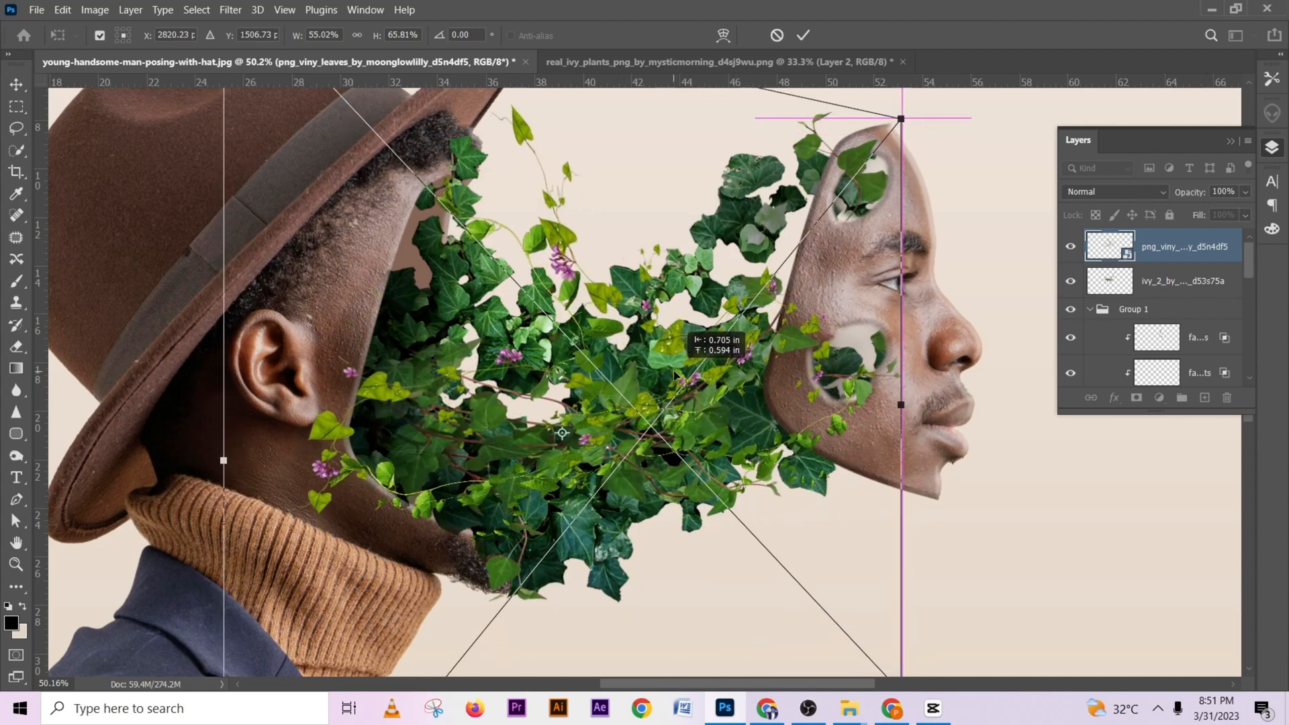
click(803, 35)
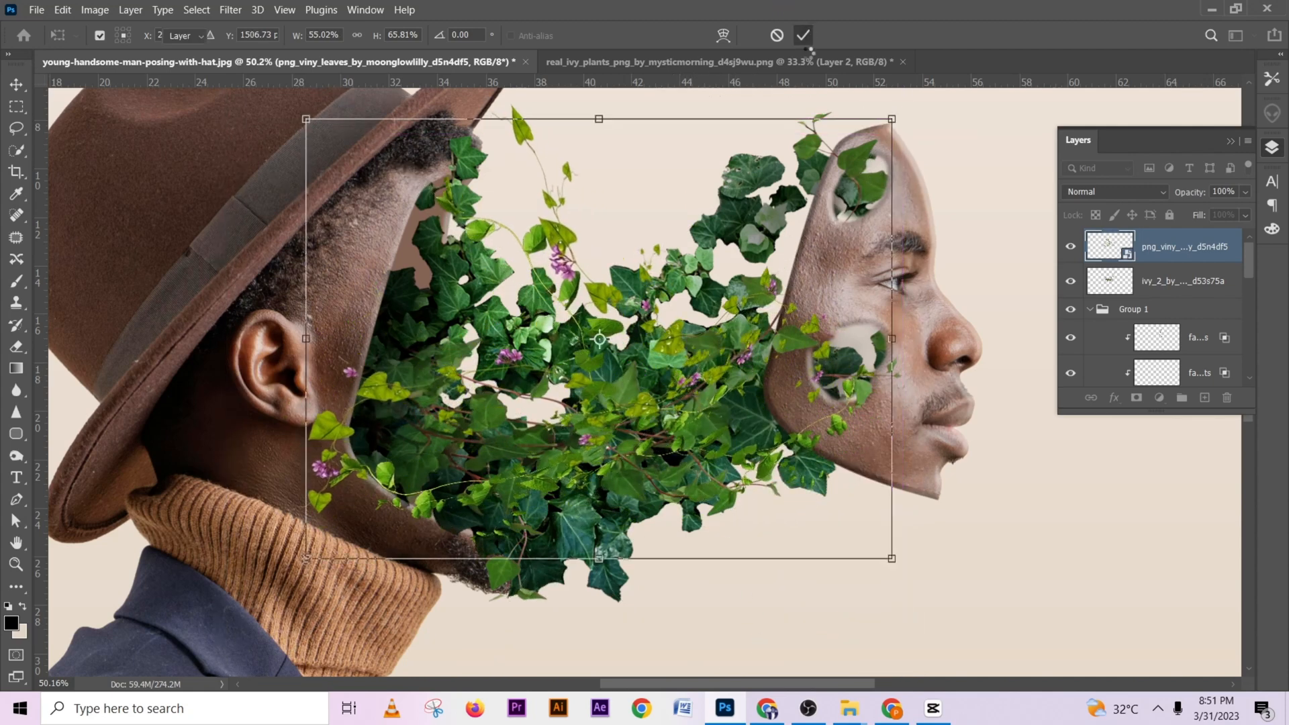
drag(725, 271, 354, 273)
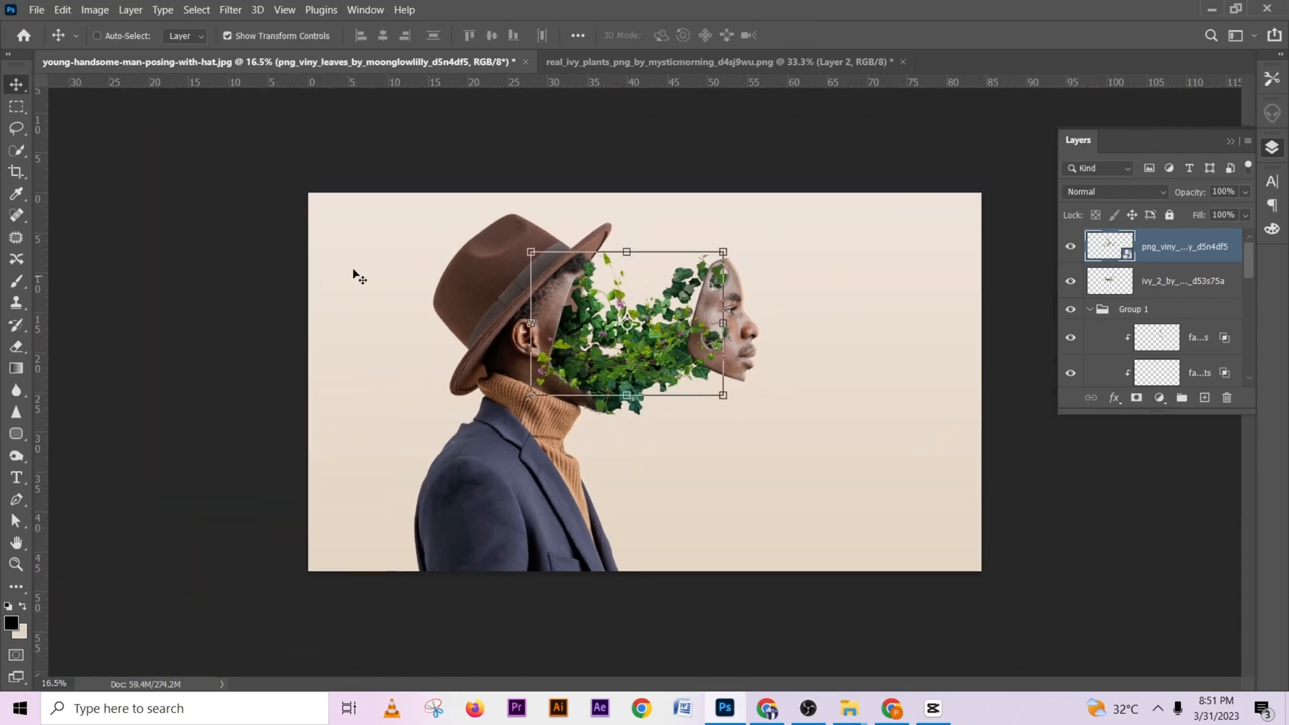
click(16, 106)
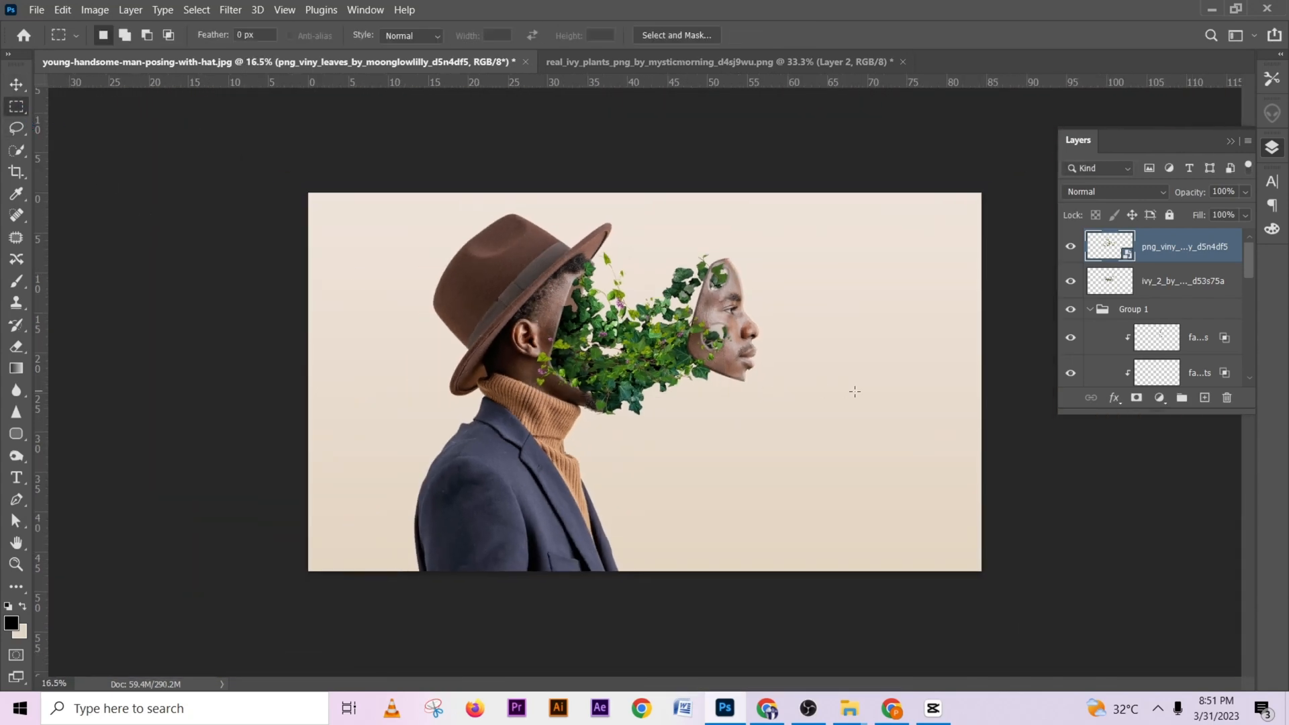
Open butterflies_4_png_stock_by_roy3d_d6u4jah.png, lasso the upper-middle butterfly, and copy it to a new layer
click(741, 719)
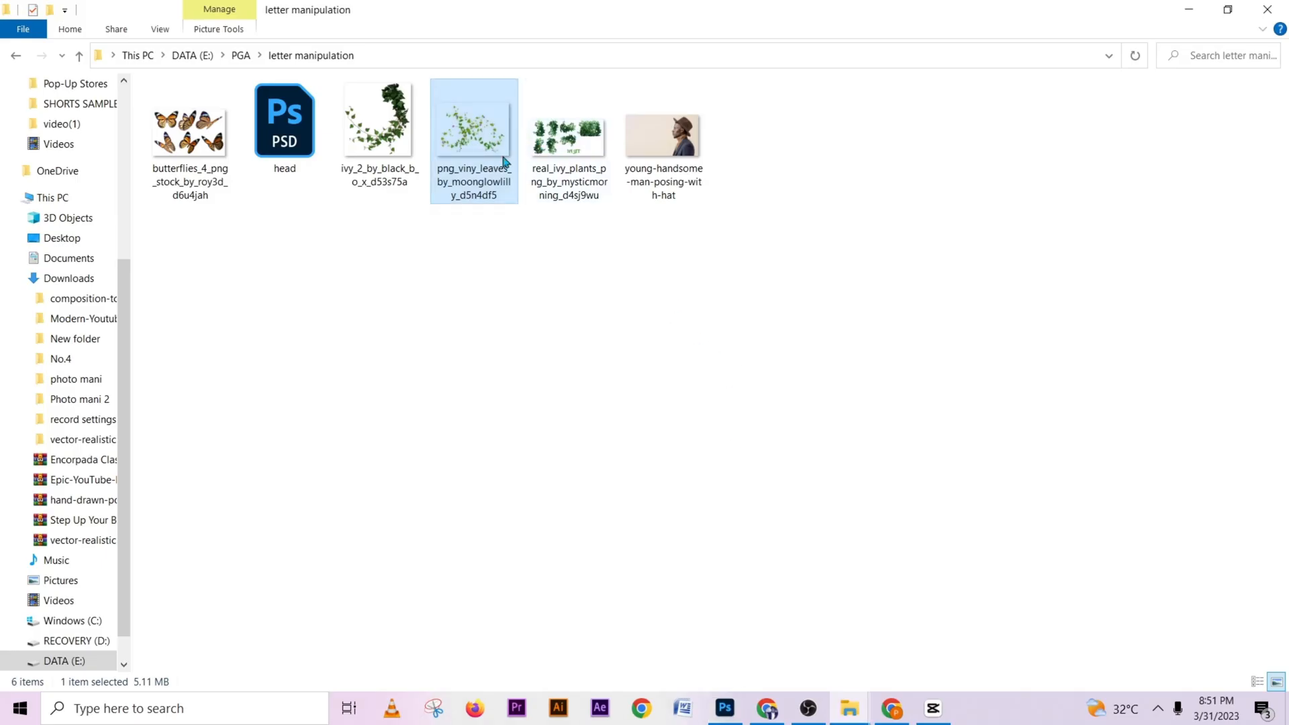
drag(210, 156, 1125, 347)
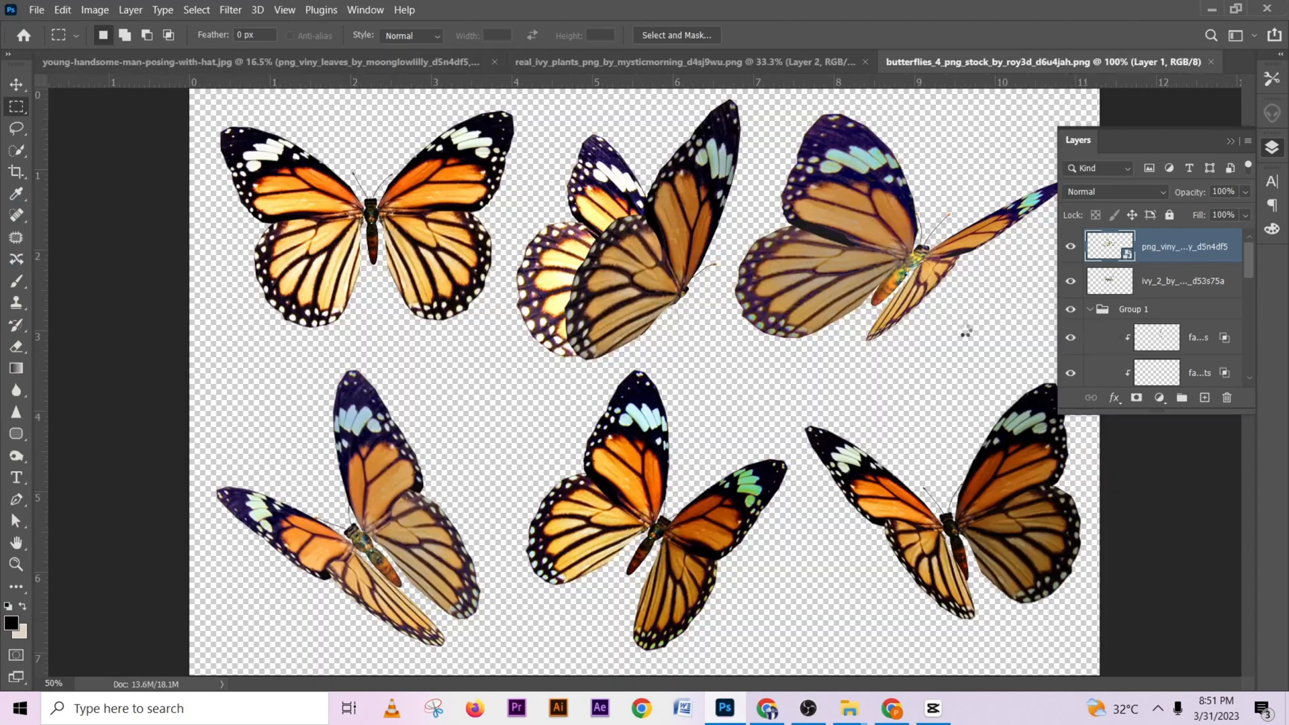
key(l)
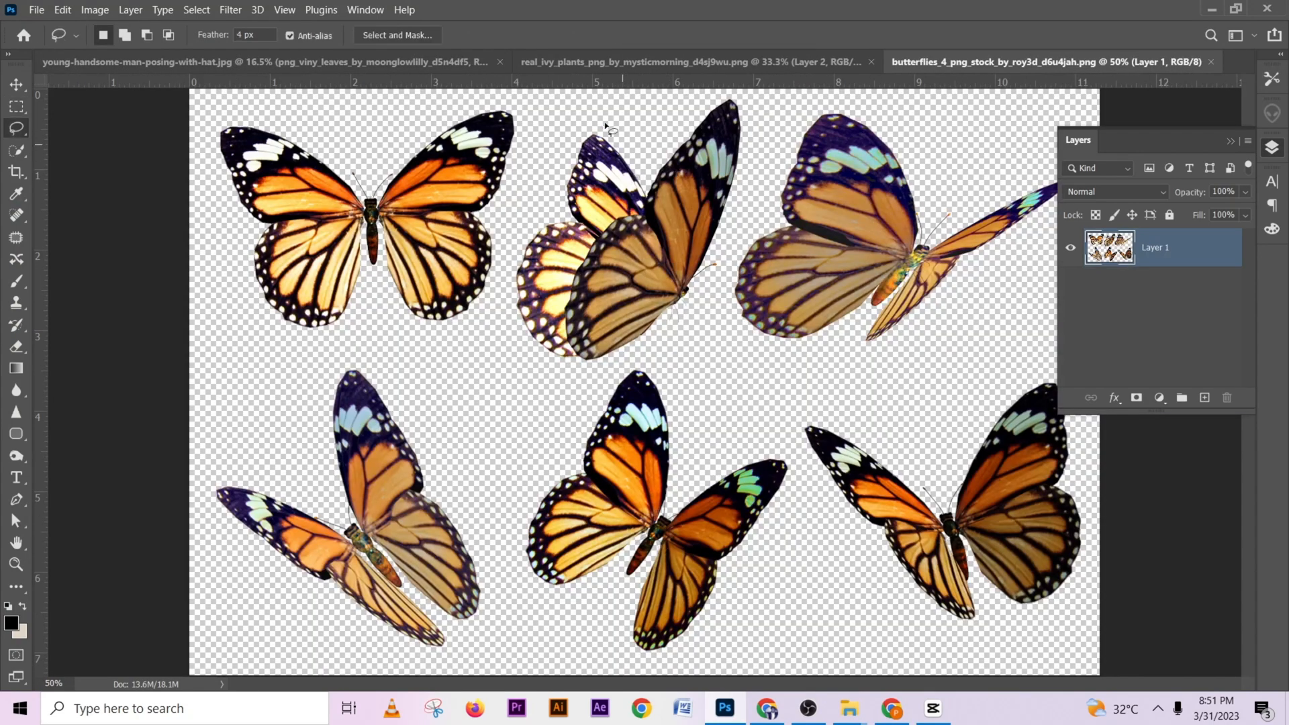
mouse_move(679, 101)
mouse_down()
mouse_move(750, 96)
mouse_move(755, 141)
mouse_move(752, 213)
mouse_move(684, 336)
mouse_move(599, 373)
mouse_move(508, 335)
mouse_up()
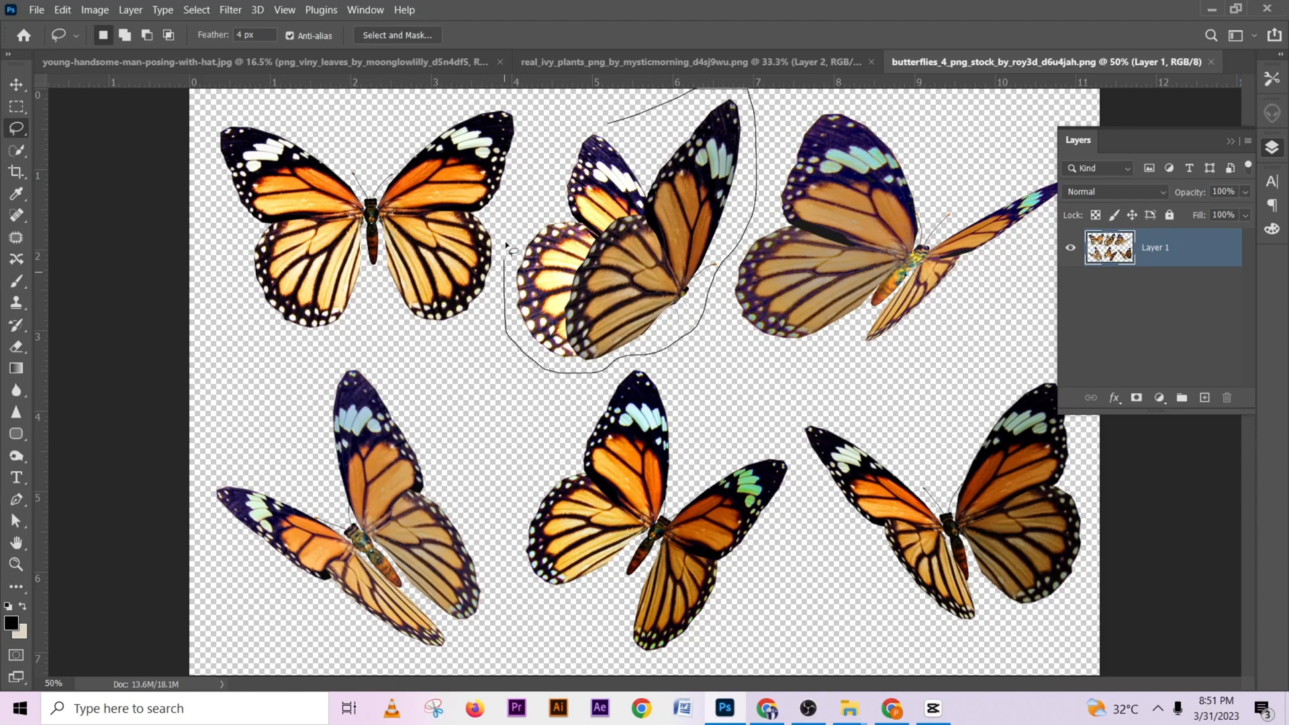
drag(509, 246, 585, 138)
right_click(614, 215)
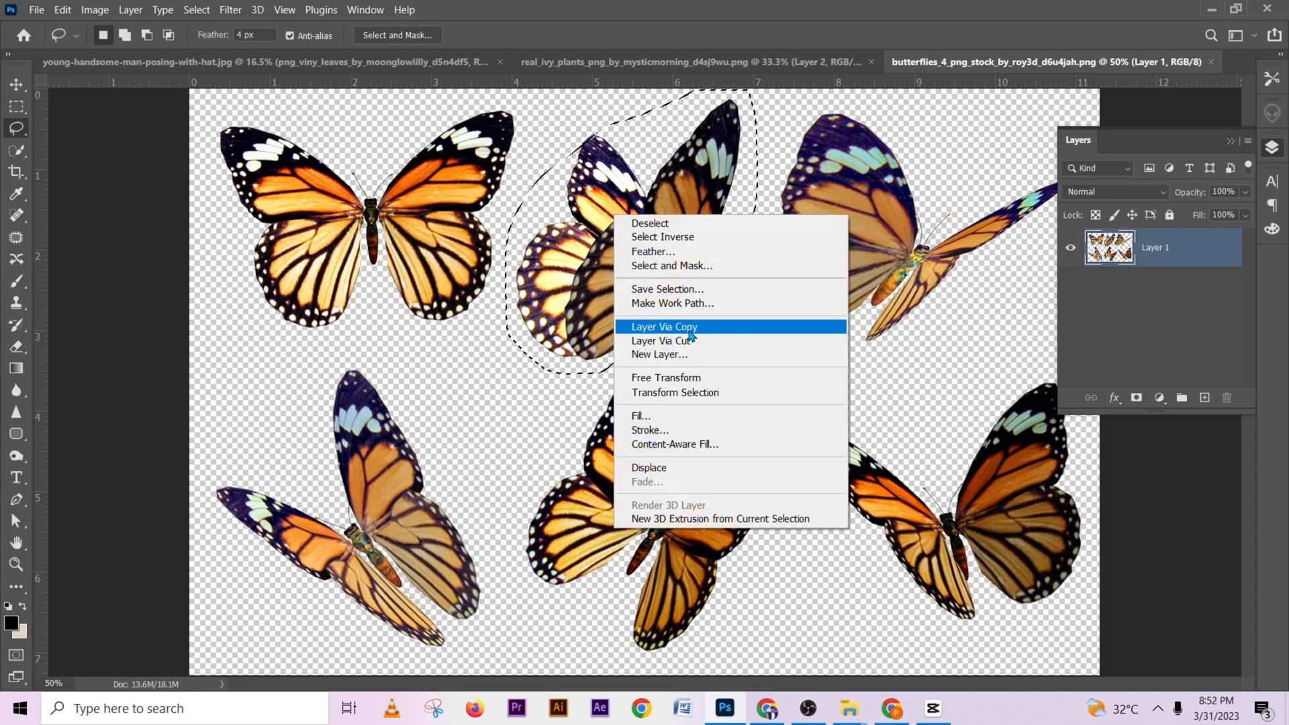
click(690, 331)
Bring the copied butterfly layer into the portrait document, over the ivy beside the face
key(v)
drag(661, 322, 376, 64)
drag(690, 348, 690, 348)
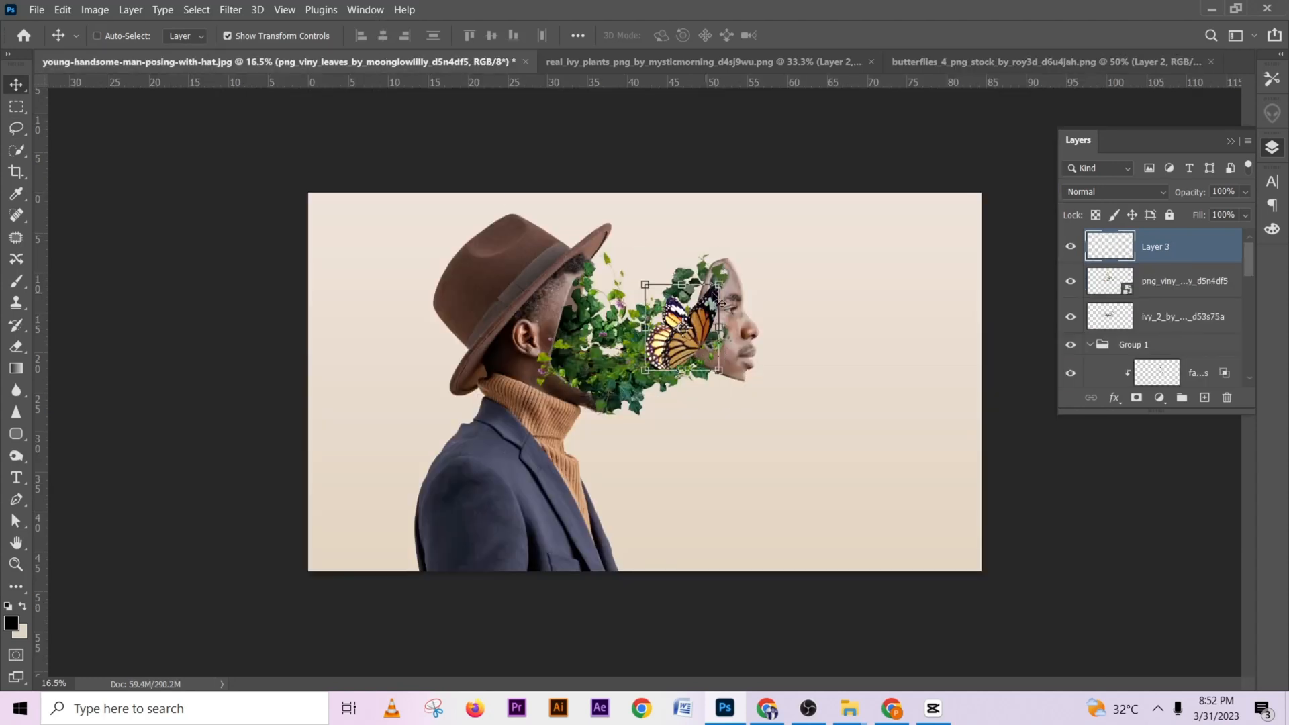
Scale the butterfly down within the open gap between the hat and the face, and apply the transform
key(ctrl+t)
drag(725, 282, 695, 332)
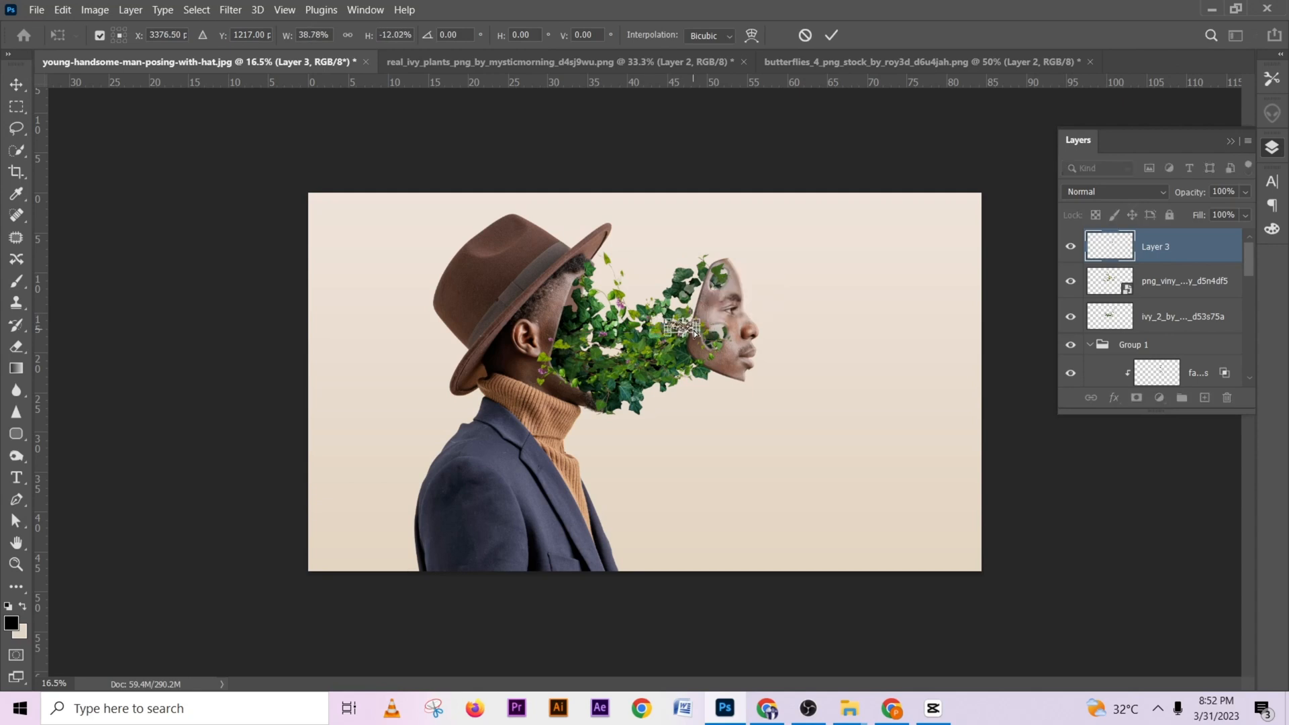
key(ctrl+z)
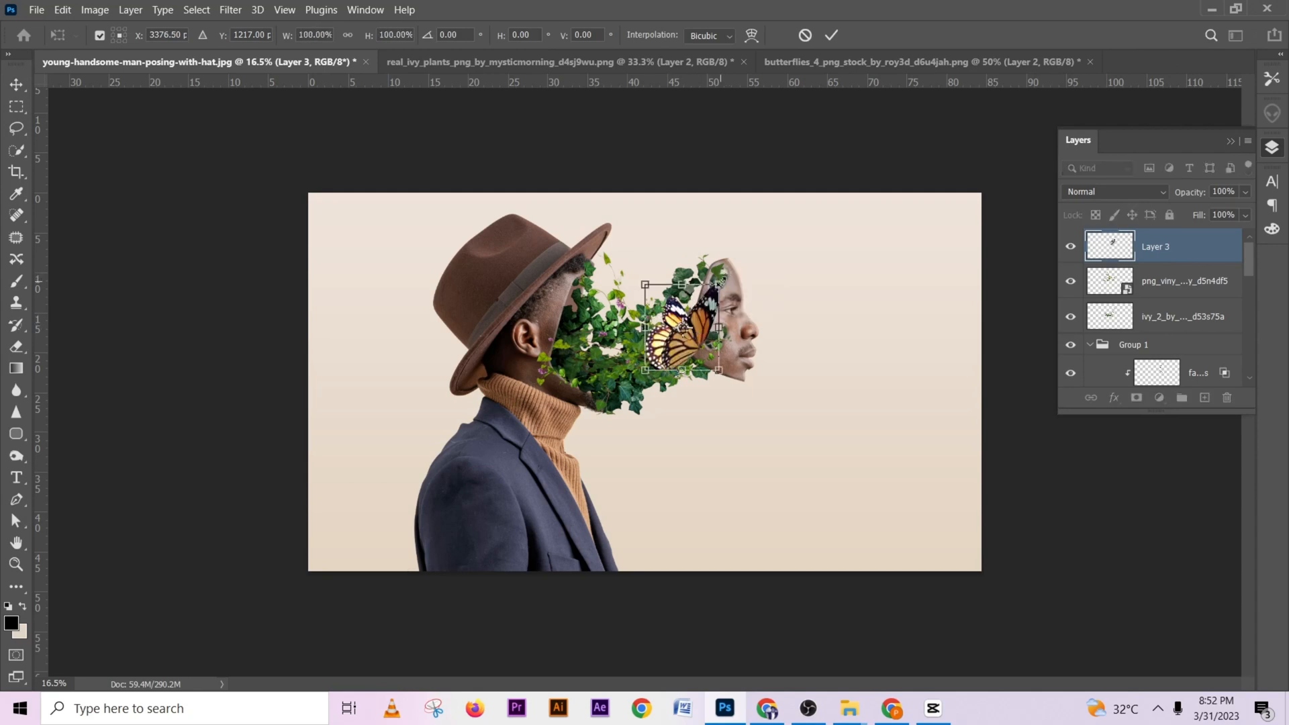
drag(718, 284, 627, 208)
click(841, 36)
Shrink the butterfly further, settle it just above the vines near the face's upper leaves, and commit the placement
scroll(673, 333, up, 5)
key(ctrl)
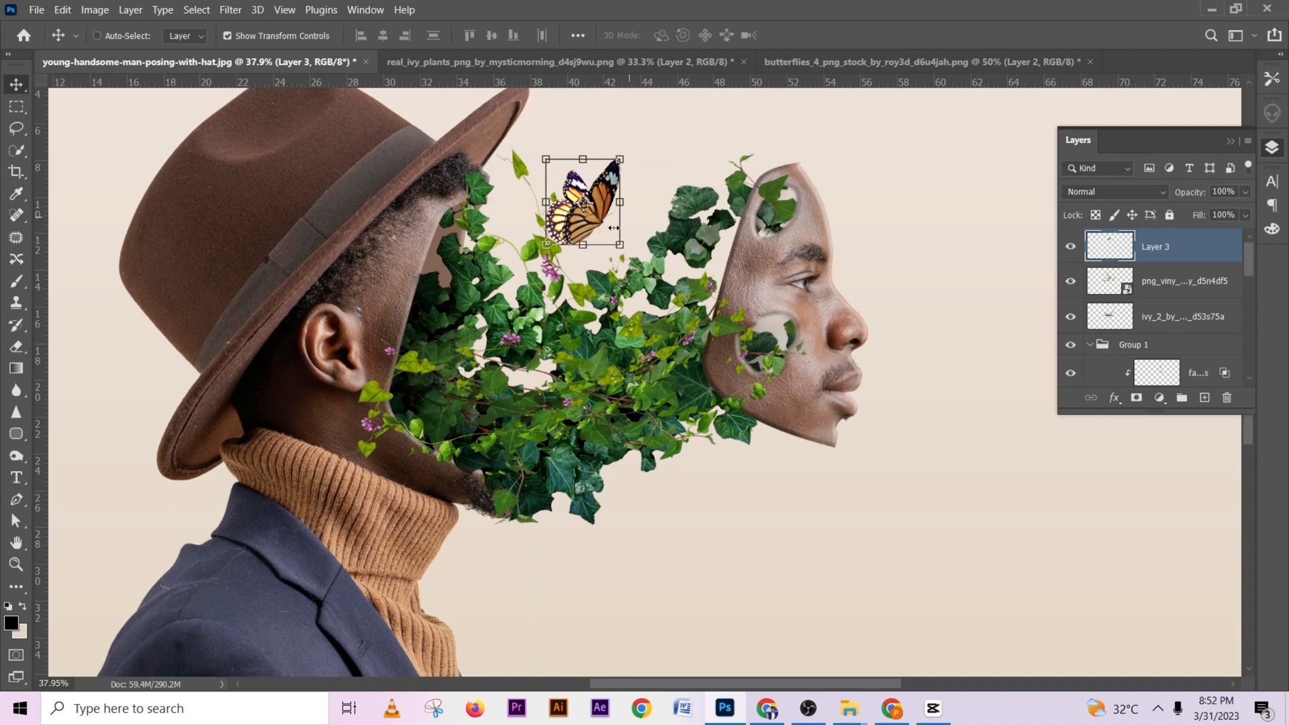
drag(619, 159, 680, 185)
click(830, 34)
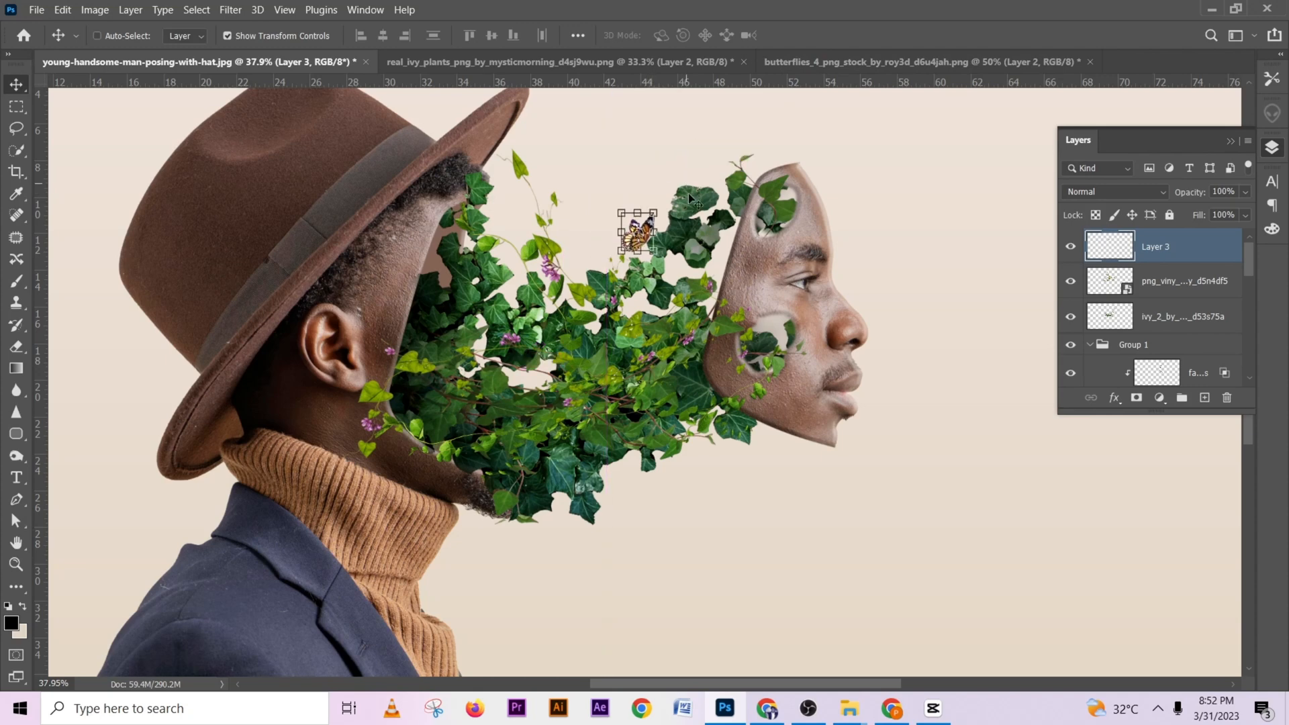
Recolour the small butterfly with Hue/Saturation: hue +15, saturation +61 and lightness +22
key(ctrl)
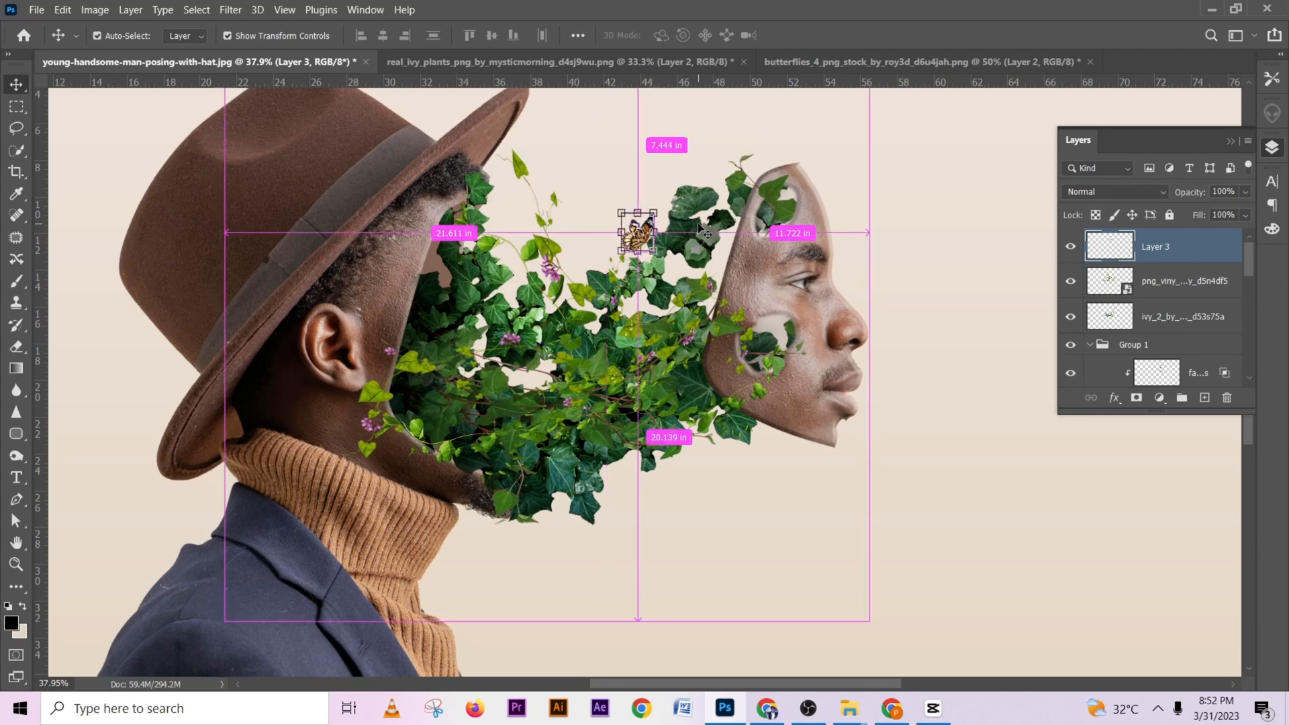
key(ctrl+u)
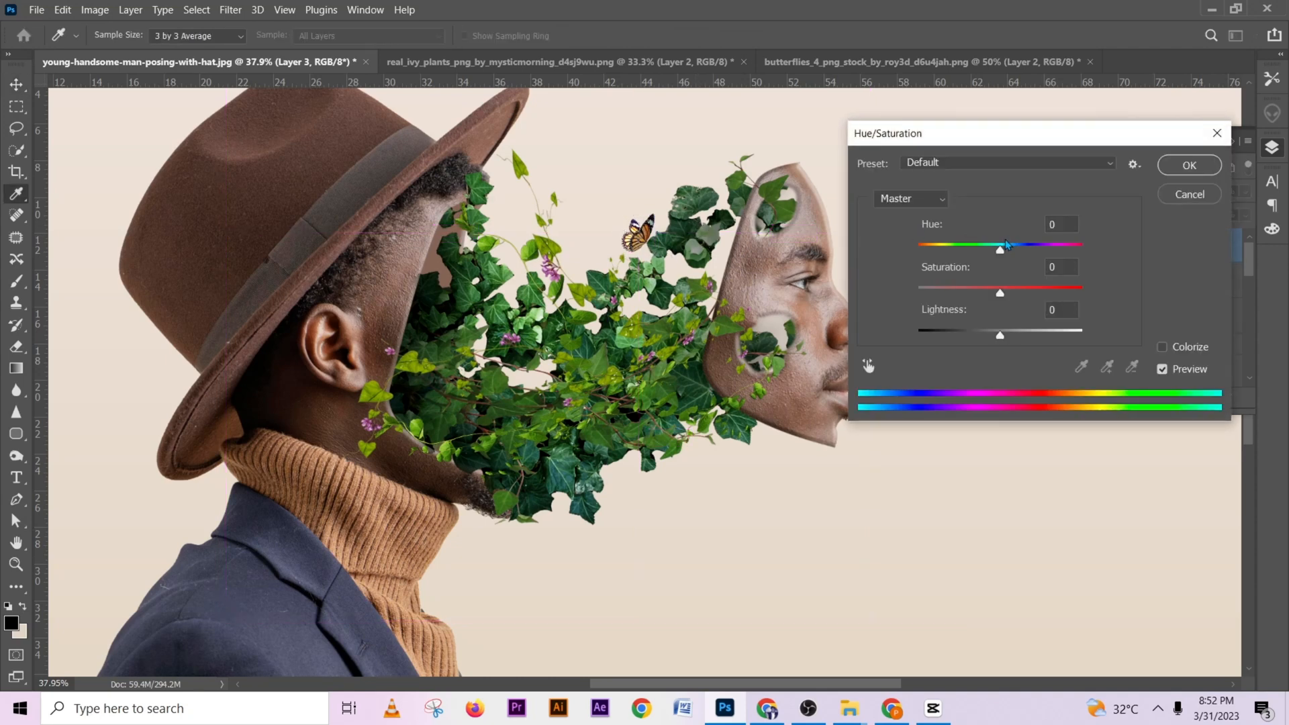
drag(1004, 243, 1016, 257)
drag(1015, 334, 1052, 293)
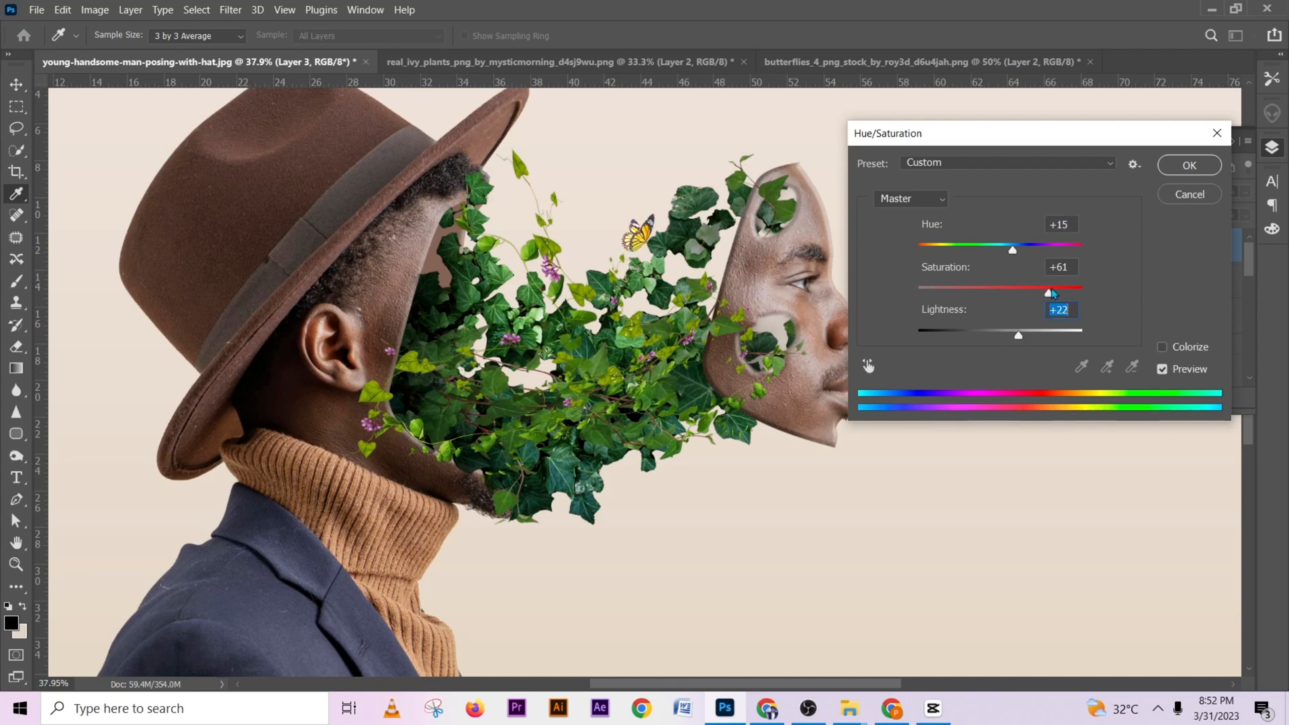
click(1189, 165)
key(v)
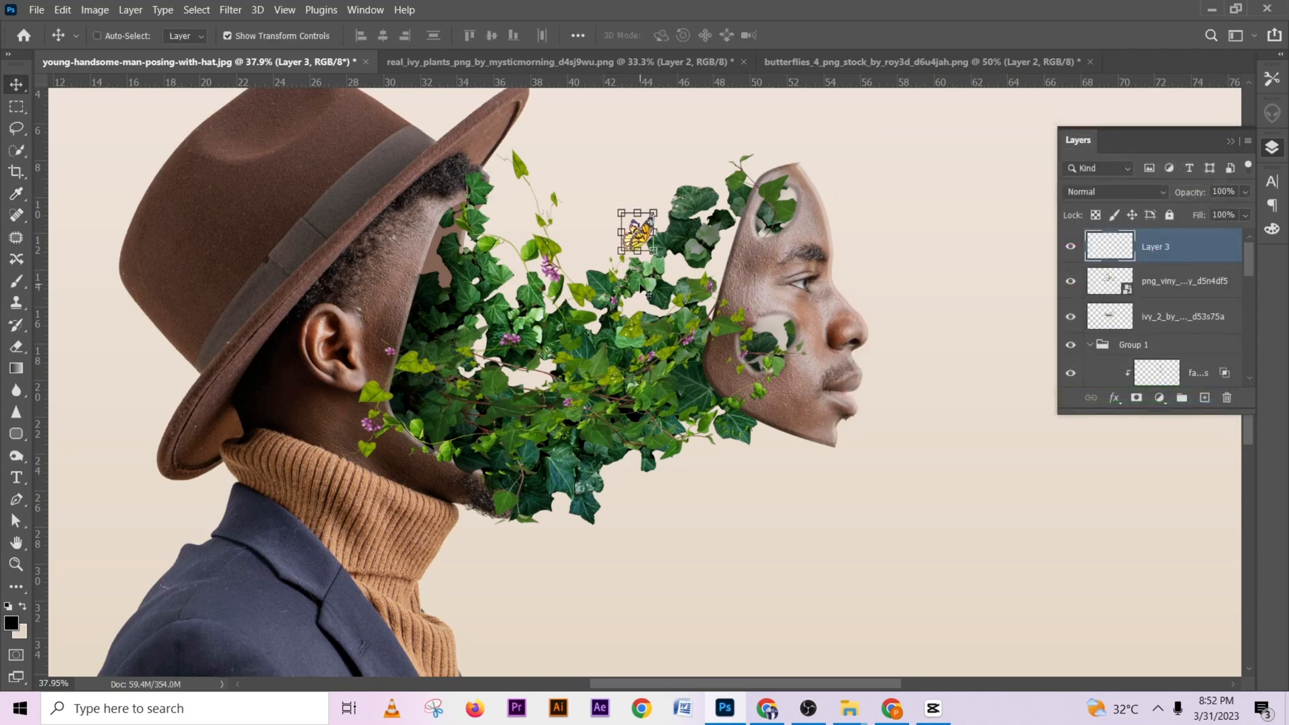
In the butterflies image, lasso the upper-right butterfly and try to copy it to a new layer
scroll(724, 304, down, 2)
scroll(723, 304, down, 2)
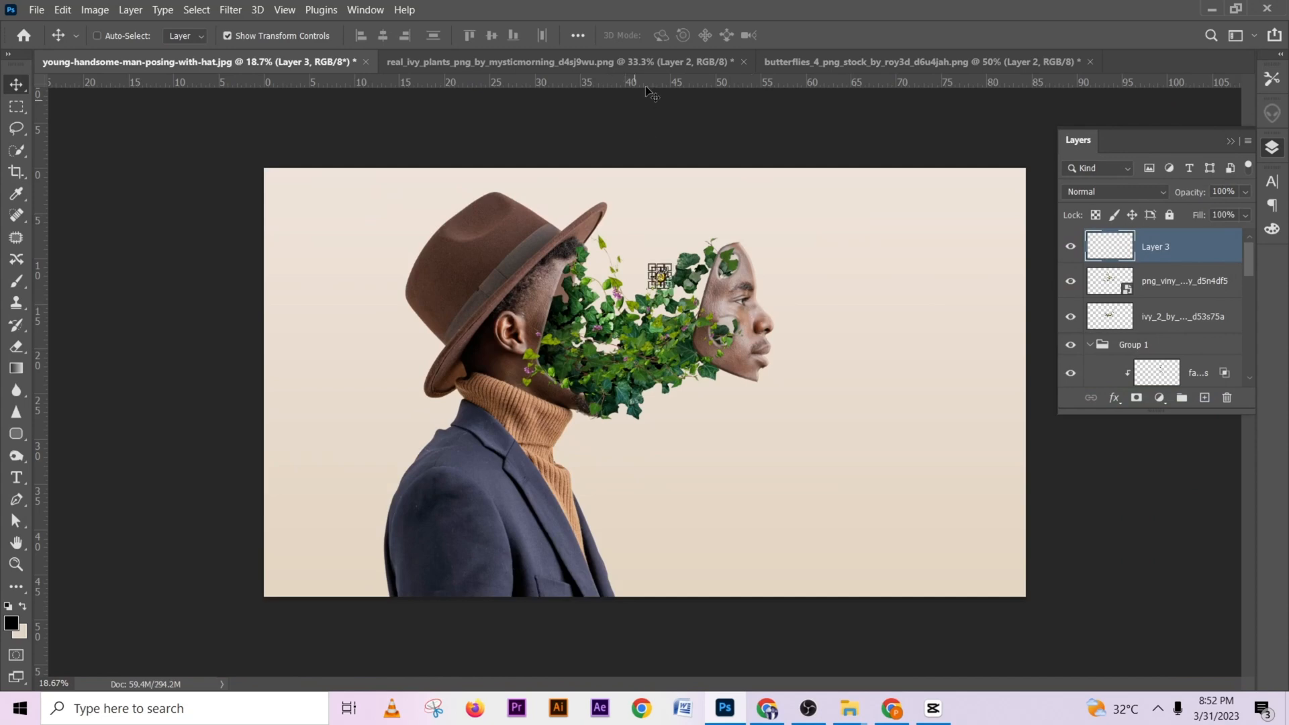
click(873, 61)
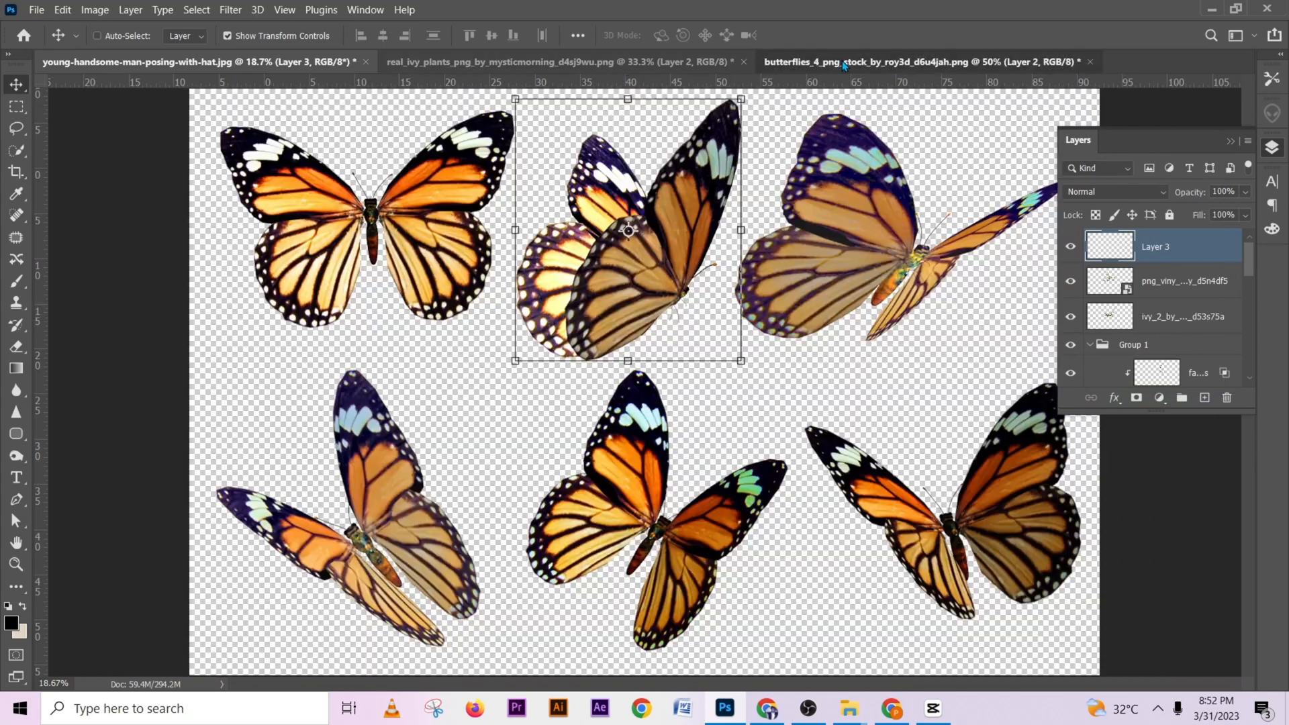
click(17, 128)
scroll(641, 352, down, 3)
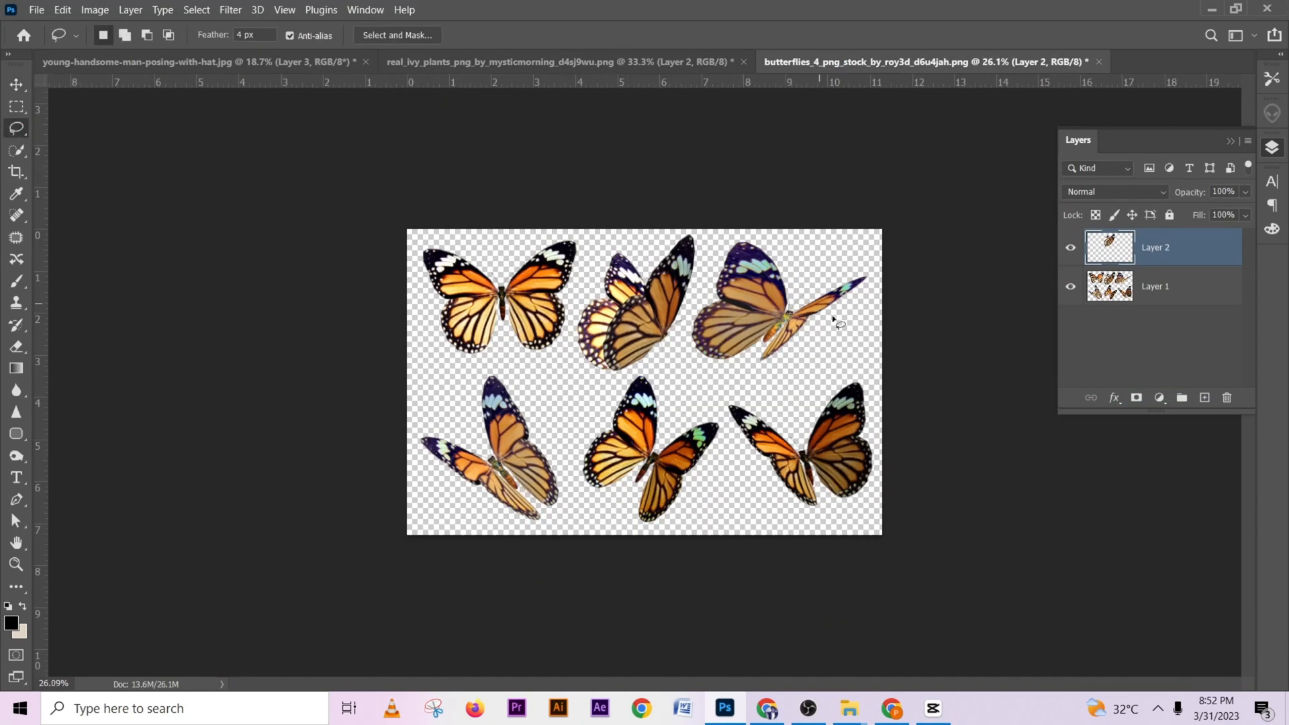
mouse_move(833, 248)
mouse_down()
mouse_move(874, 317)
mouse_move(777, 375)
mouse_move(714, 375)
mouse_move(686, 361)
mouse_up()
mouse_move(692, 310)
mouse_down()
mouse_move(713, 249)
mouse_move(765, 238)
mouse_up()
right_click(795, 310)
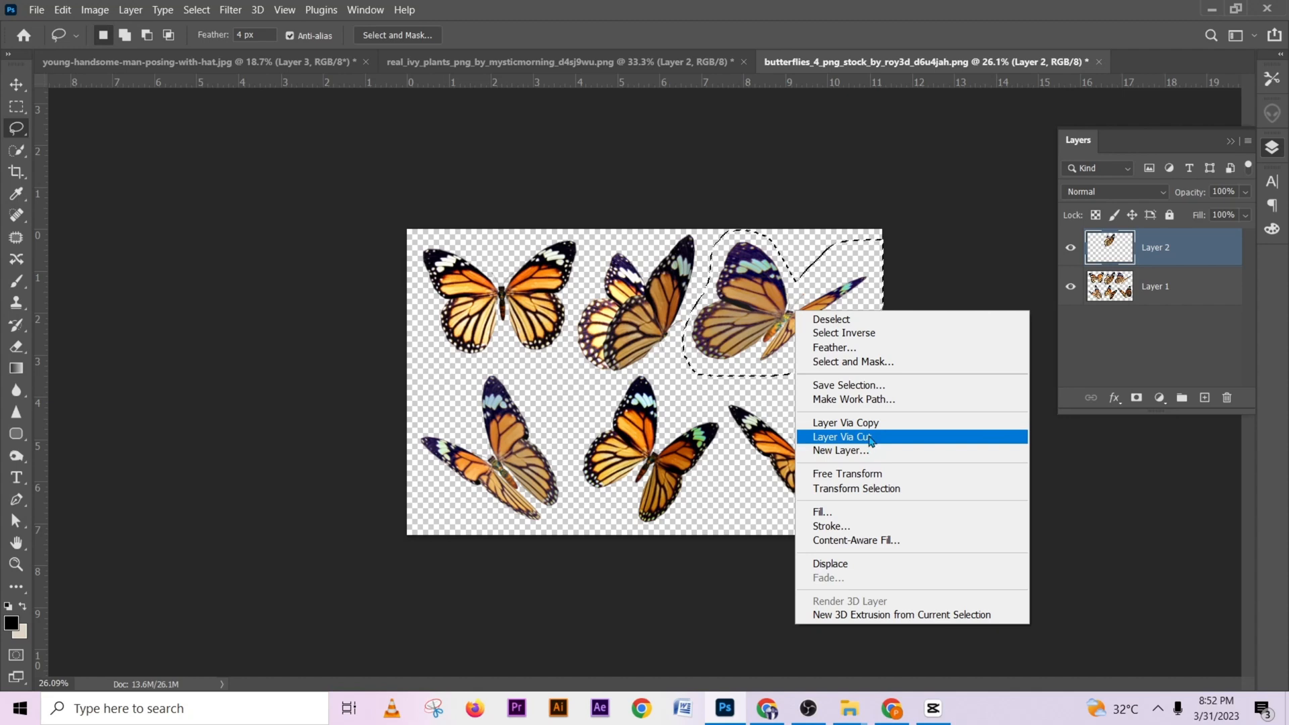
click(865, 424)
click(667, 285)
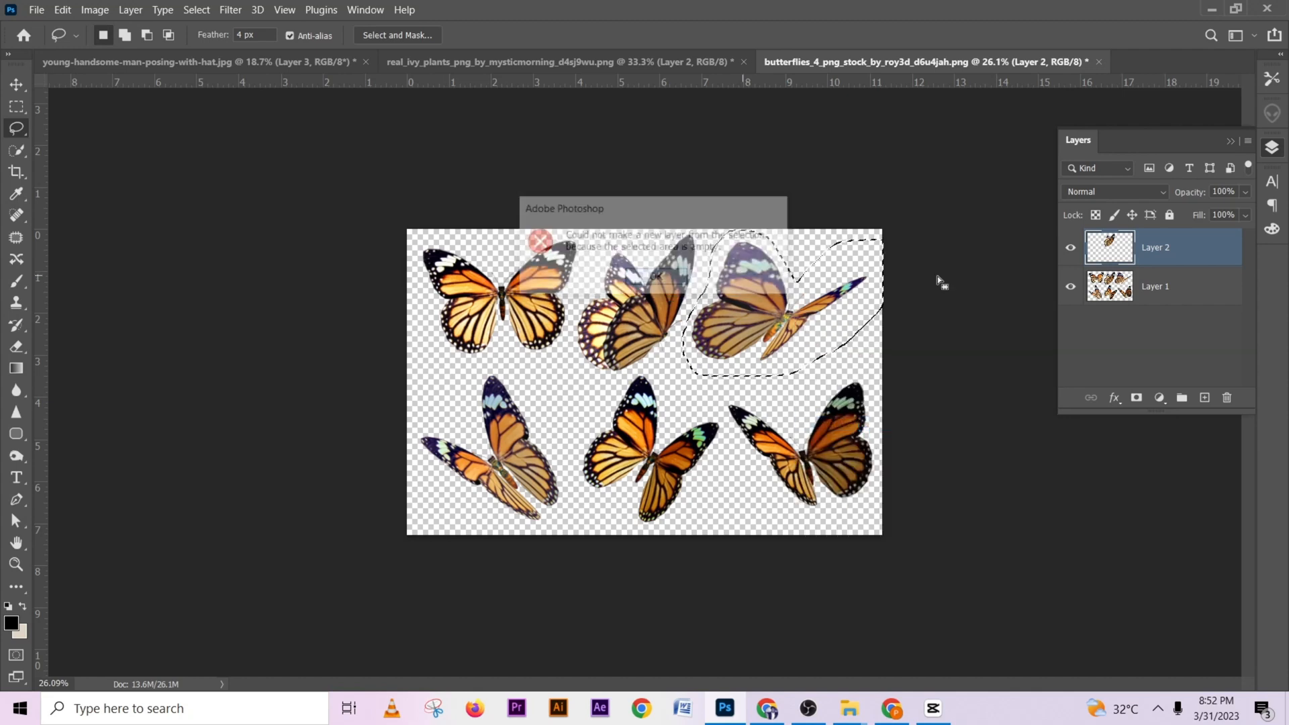
Delete the previously copied butterfly layer and copy the selected upper-right butterfly from Layer 1 to a new layer
drag(1154, 248, 1227, 397)
right_click(836, 313)
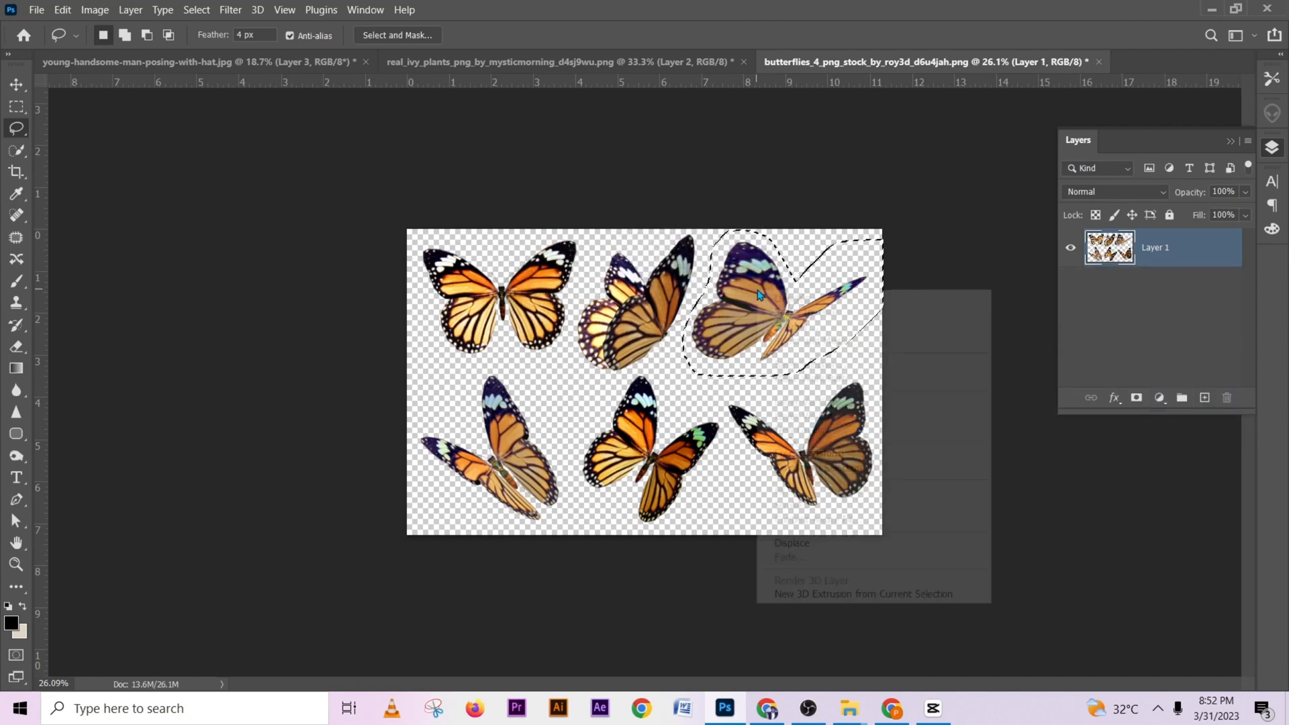
click(835, 402)
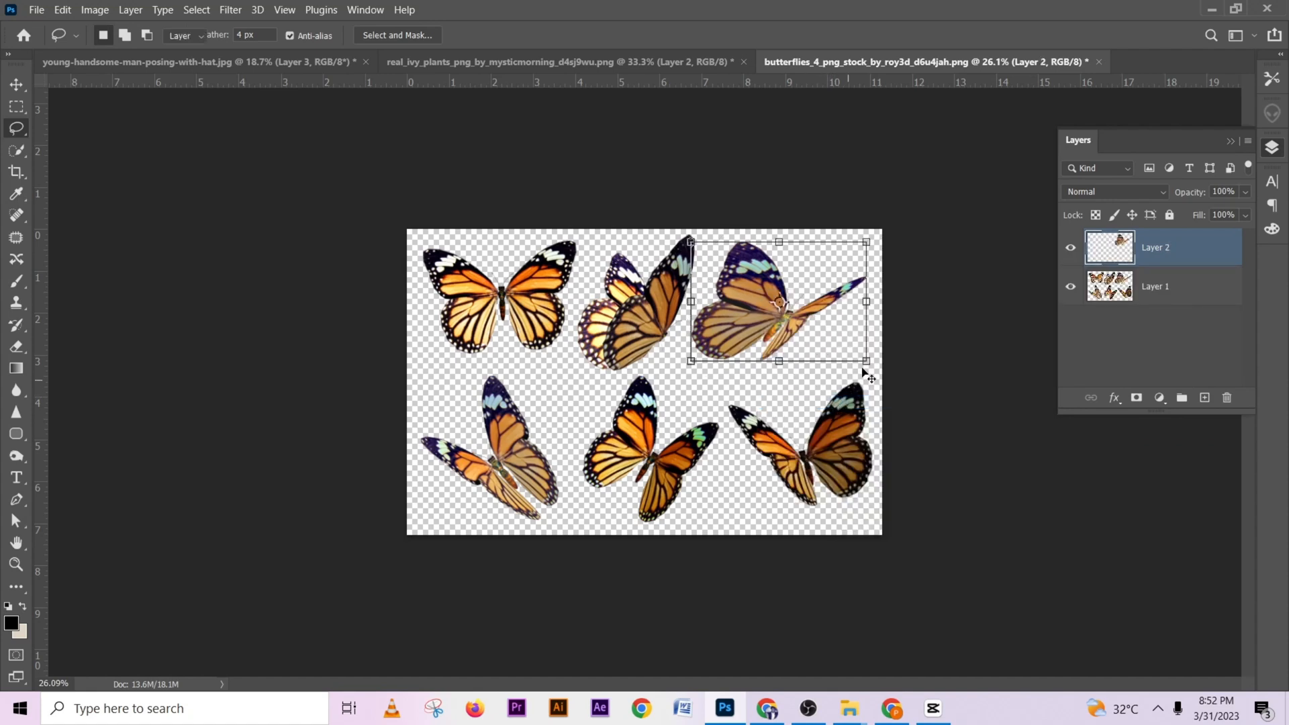
Bring the second butterfly into the portrait document and scale it to about 60% over the ivy beside the head
key(v)
drag(814, 327, 639, 267)
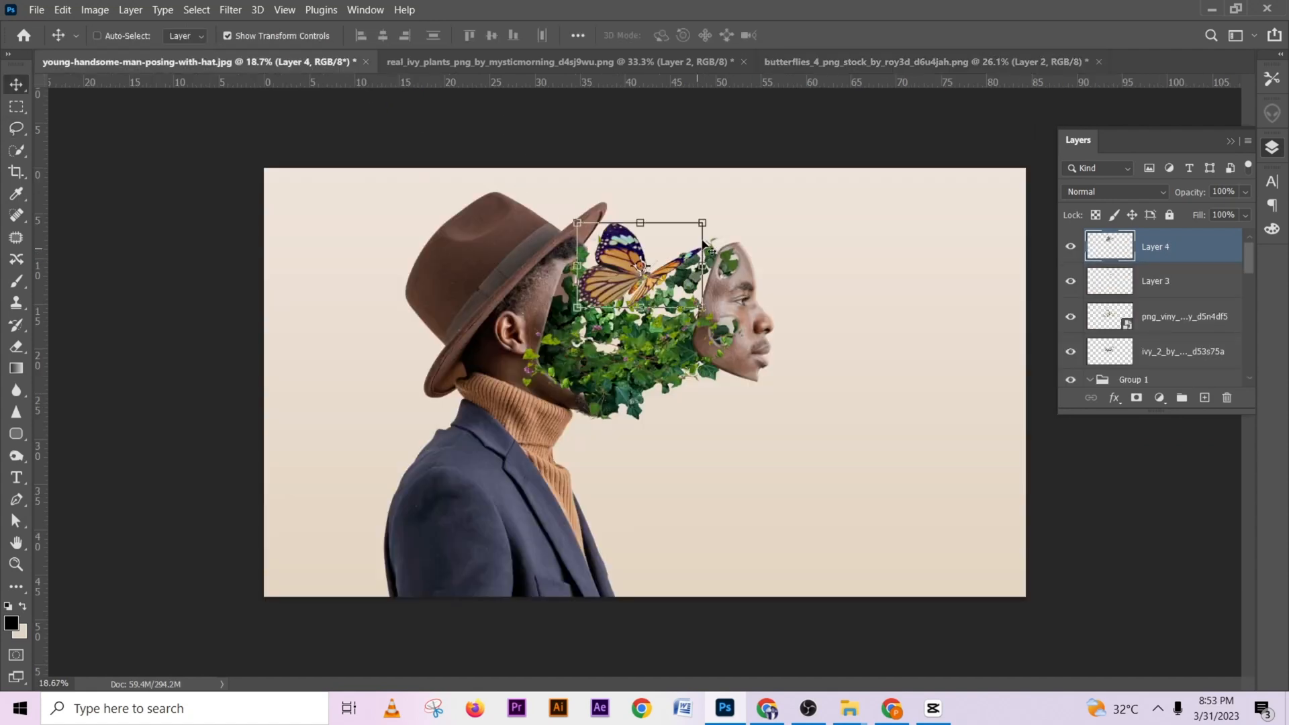
drag(704, 222, 662, 263)
Flip the second butterfly horizontally, shrink it further beside the man's hair, and apply the transform
right_click(630, 277)
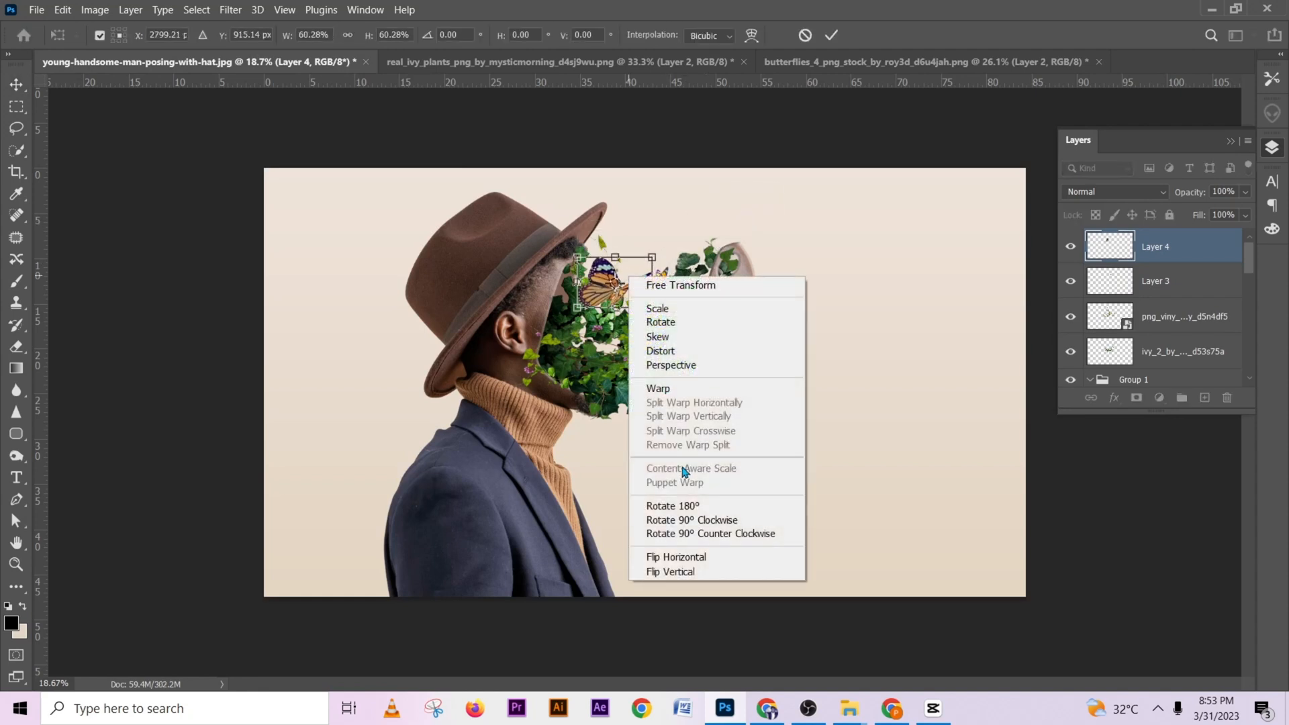
click(689, 556)
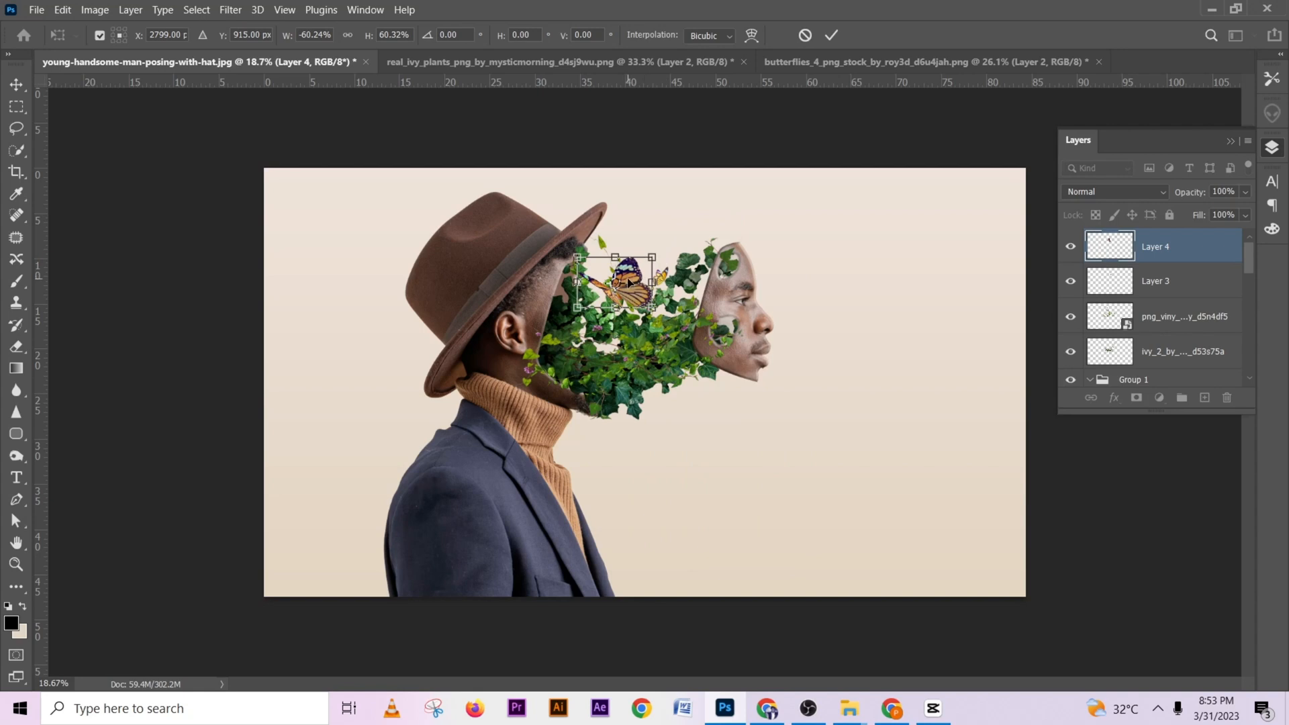
drag(629, 285, 659, 226)
click(830, 36)
click(830, 37)
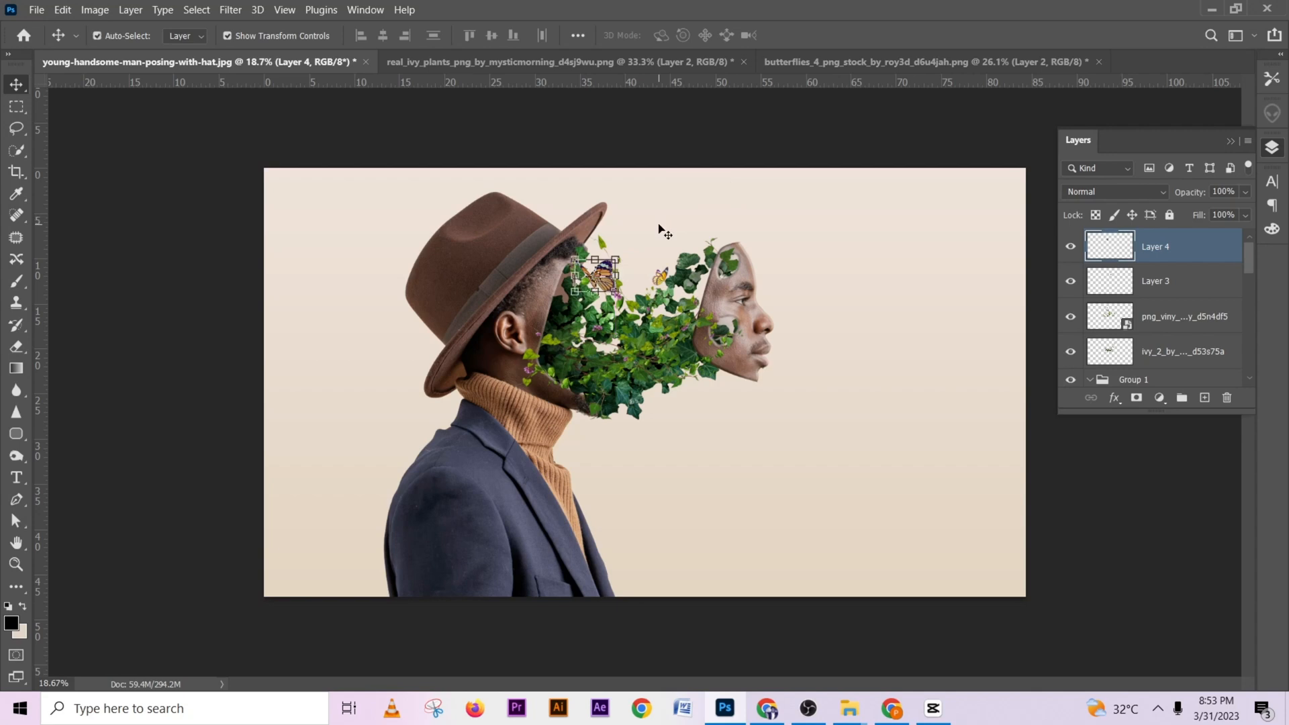
Recolour the second butterfly with hue +14 and raised saturation and lightness, and move it above the vines near the hat brim
key(ctrl+u)
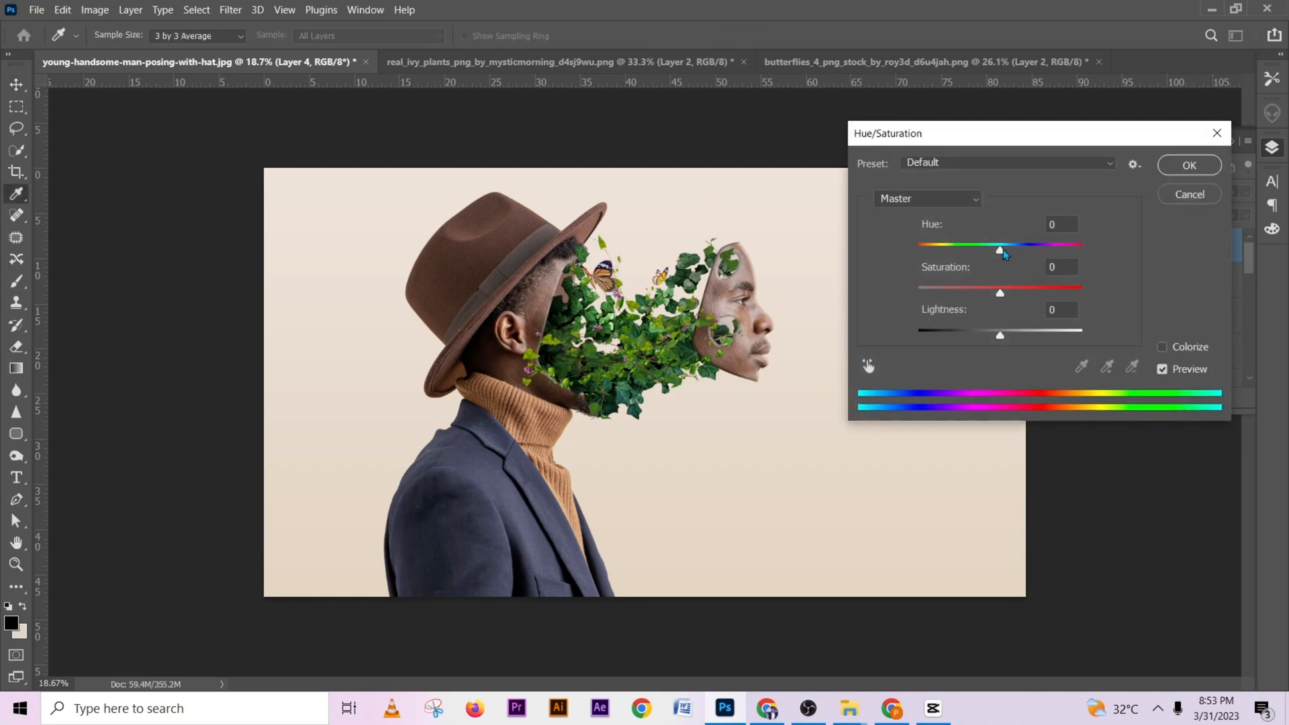
drag(1003, 251, 1017, 251)
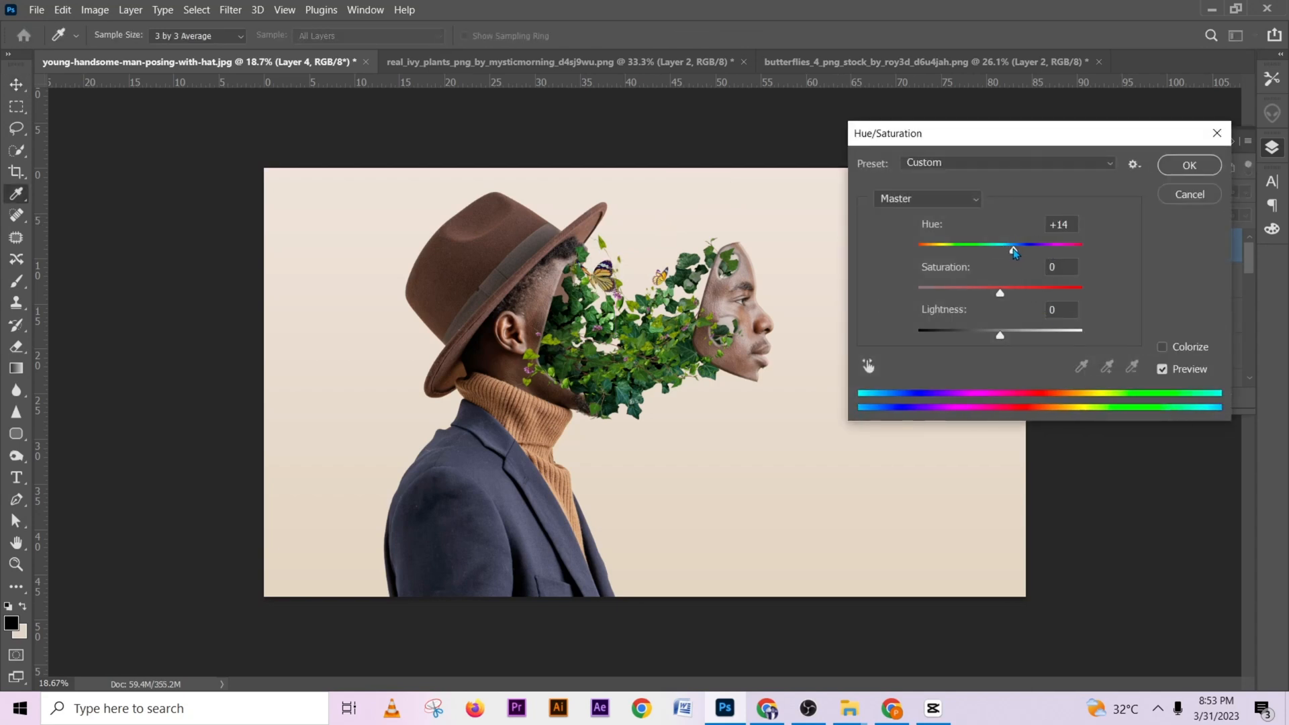
drag(1005, 297, 1039, 297)
drag(1000, 335, 1009, 337)
click(1187, 166)
drag(667, 210, 690, 192)
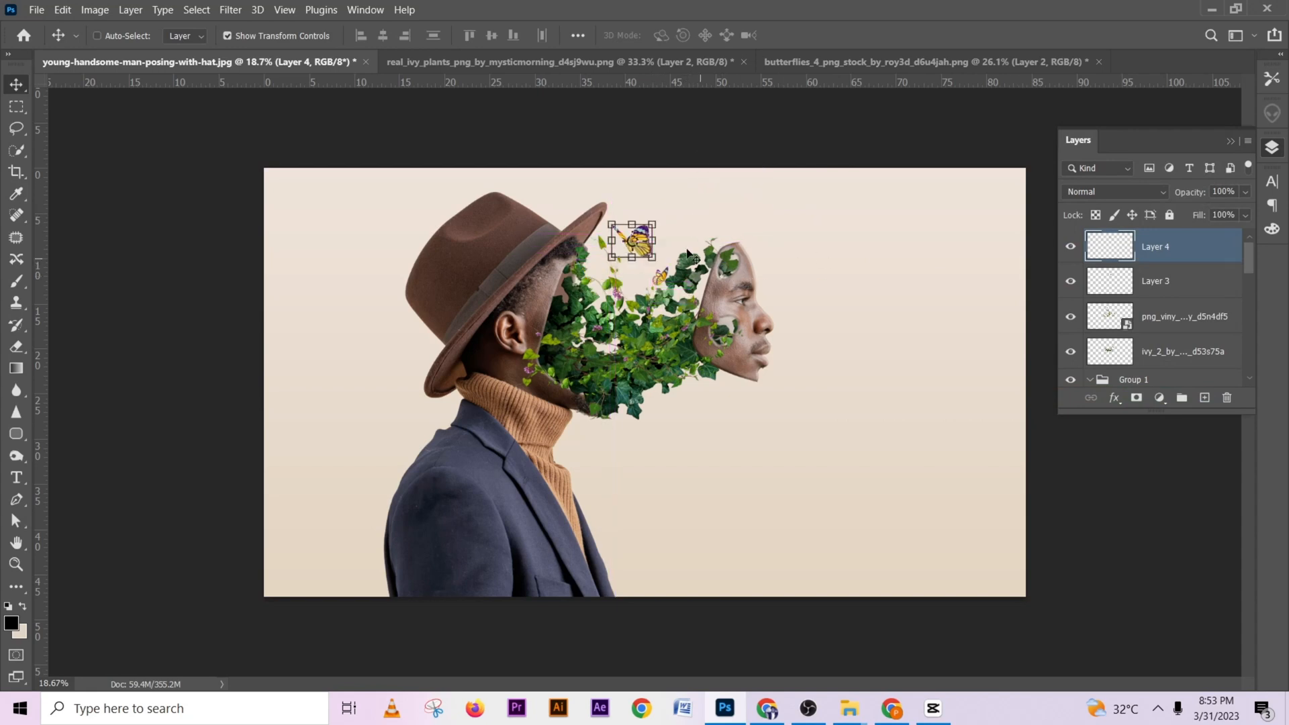
Duplicate the butterfly at about 53% scale beside the man's hair, and place another small copy in the middle of the ivy
key(ctrl+j)
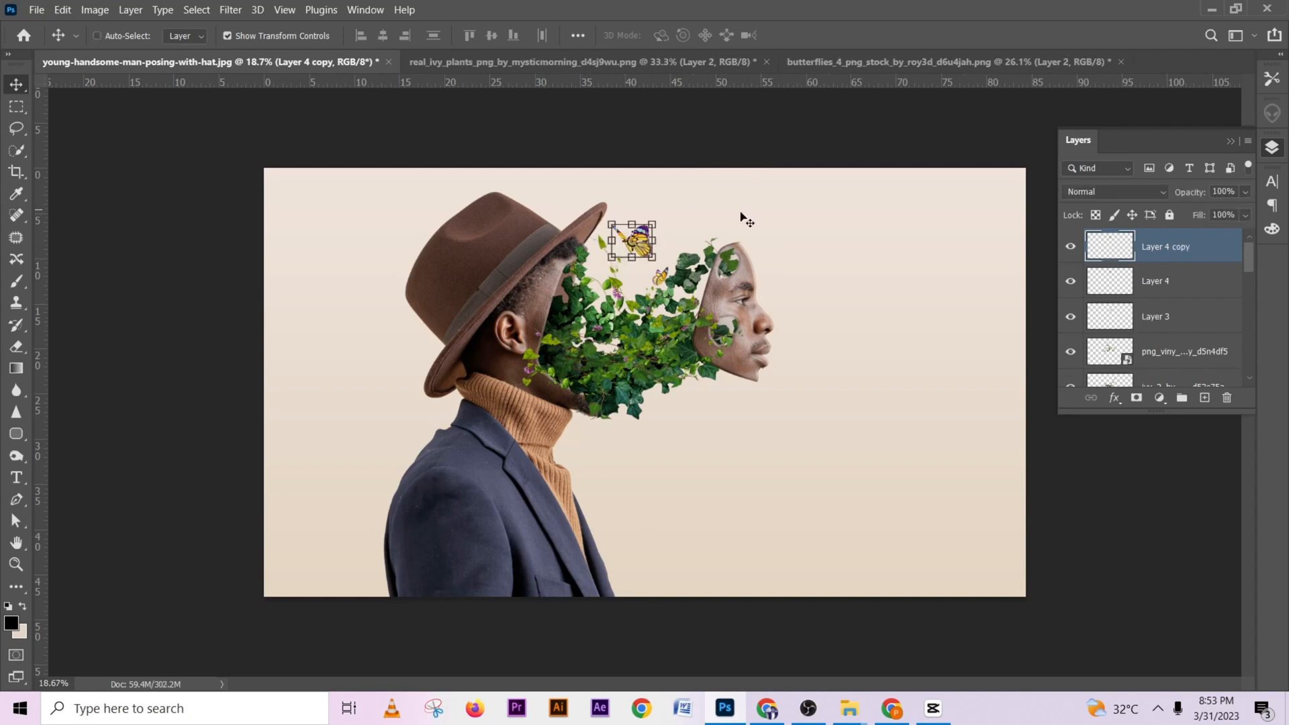
drag(706, 230, 630, 271)
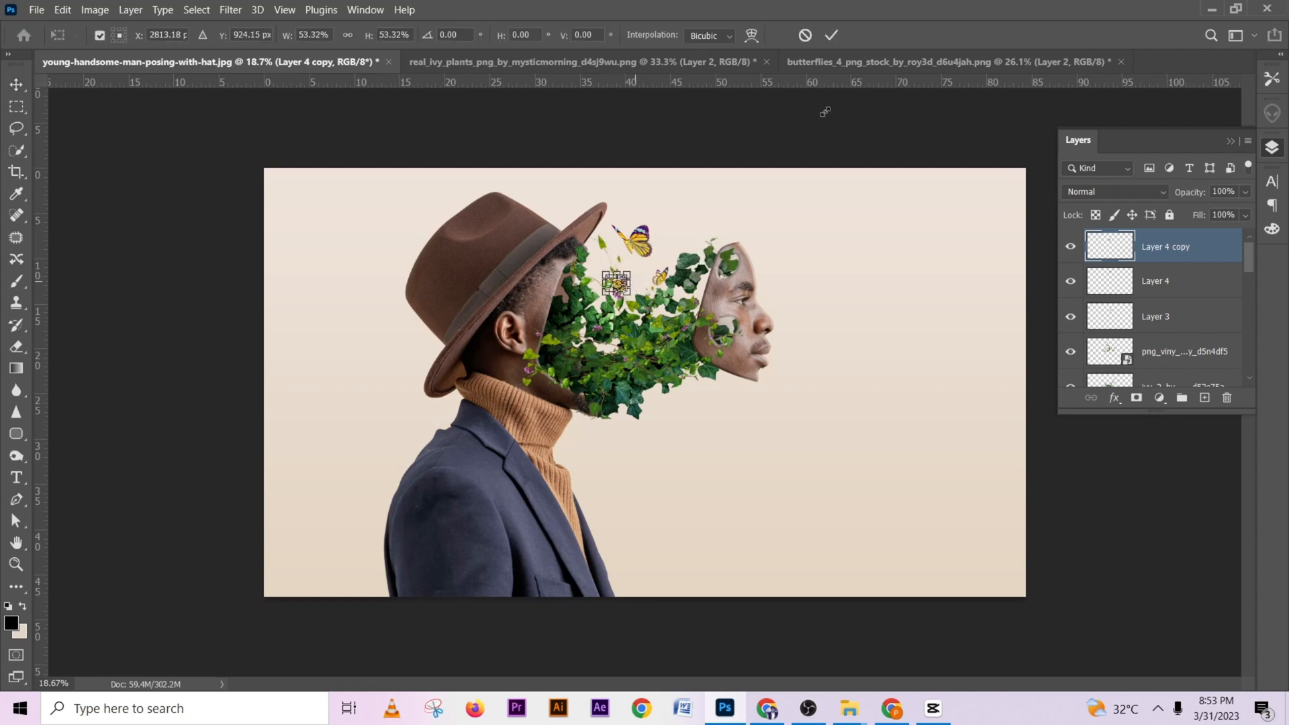
click(839, 39)
mouse_move(755, 209)
mouse_down()
mouse_move(739, 189)
mouse_move(735, 201)
mouse_up()
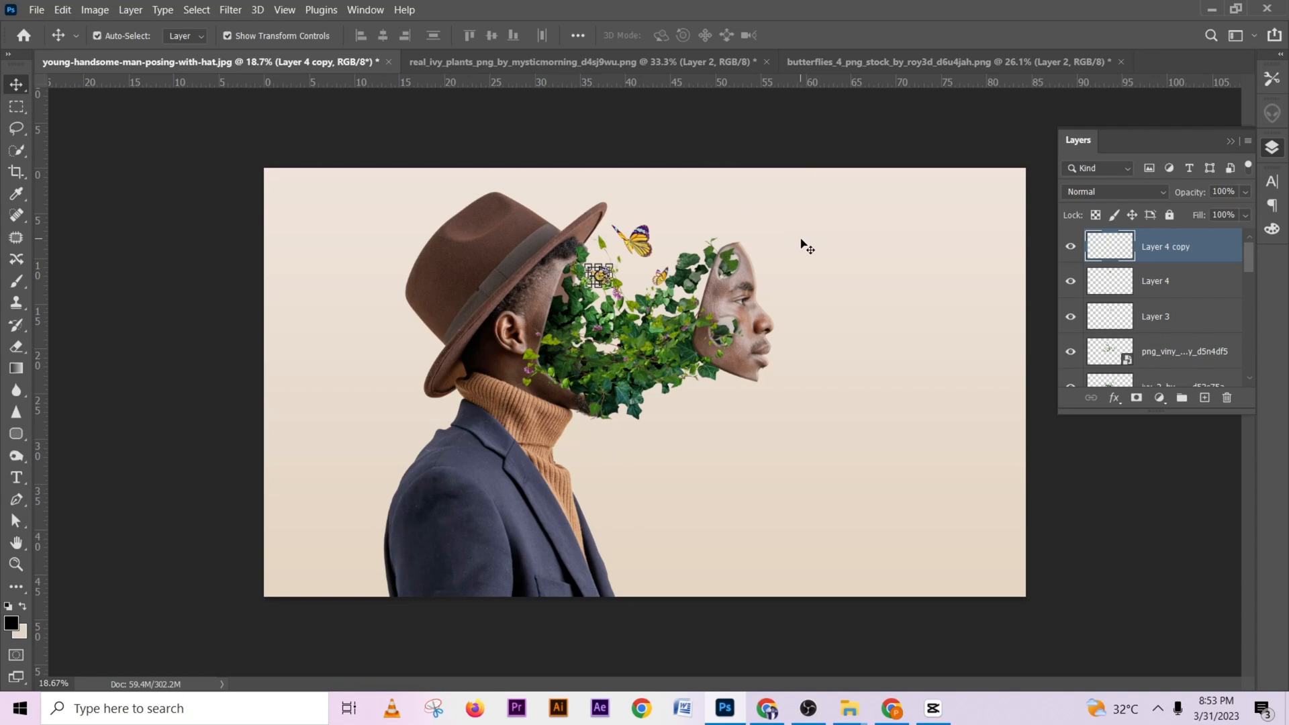
ctrl+alt+drag(687, 250, 695, 322)
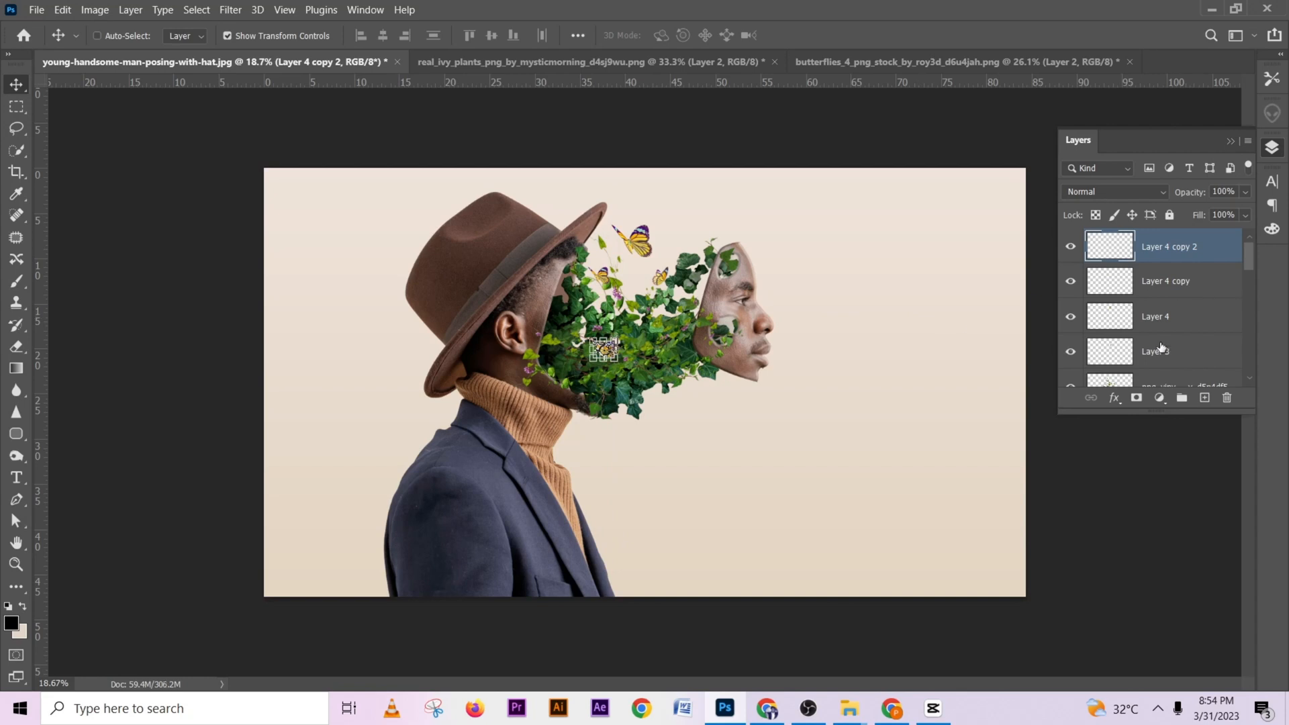
Add a Color Lookup adjustment layer above the butterflies and set its 3DLUT file to Crisp_Warm.look
click(1156, 397)
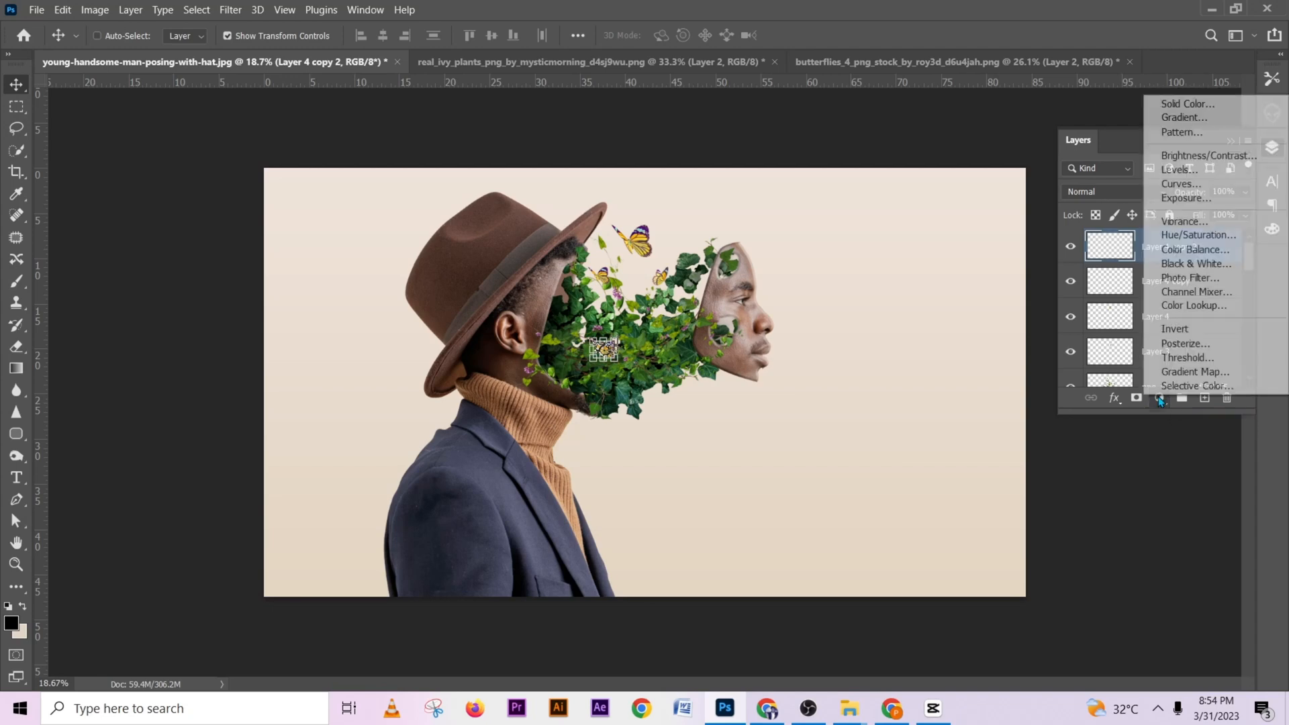
click(1208, 305)
click(238, 446)
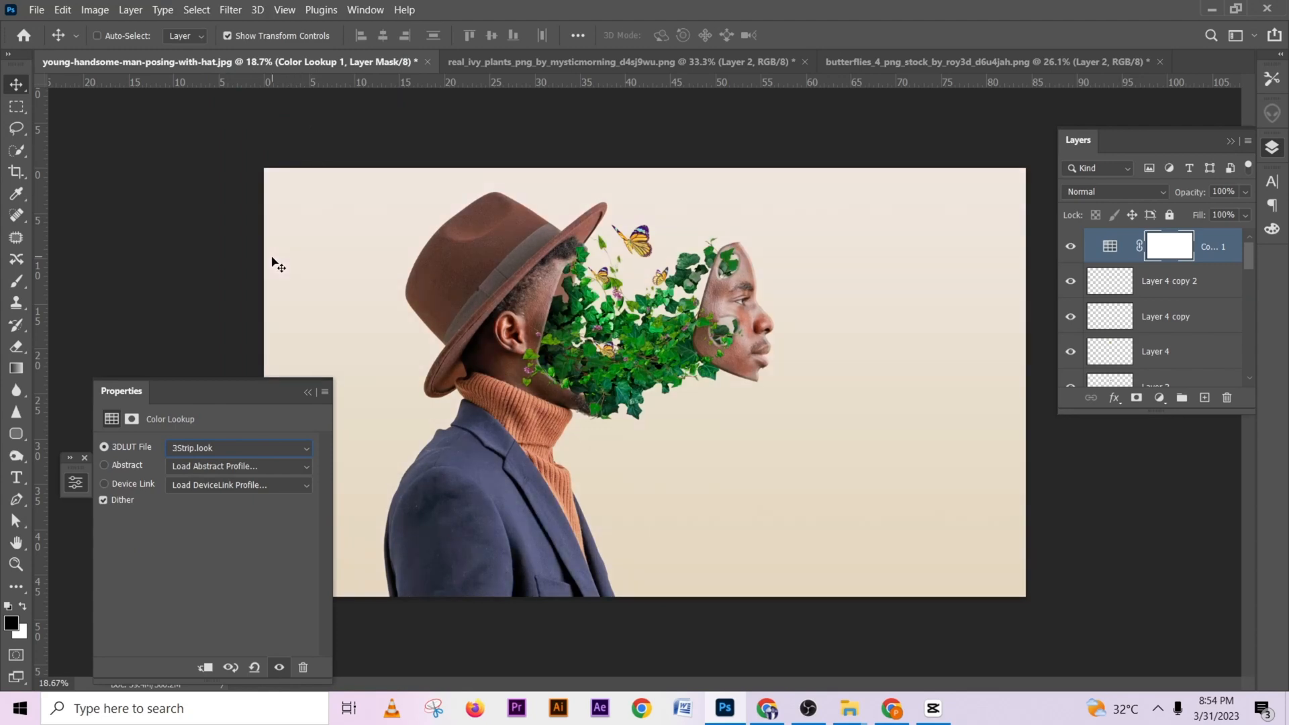
key(Down)
key(Down)
key(Down)
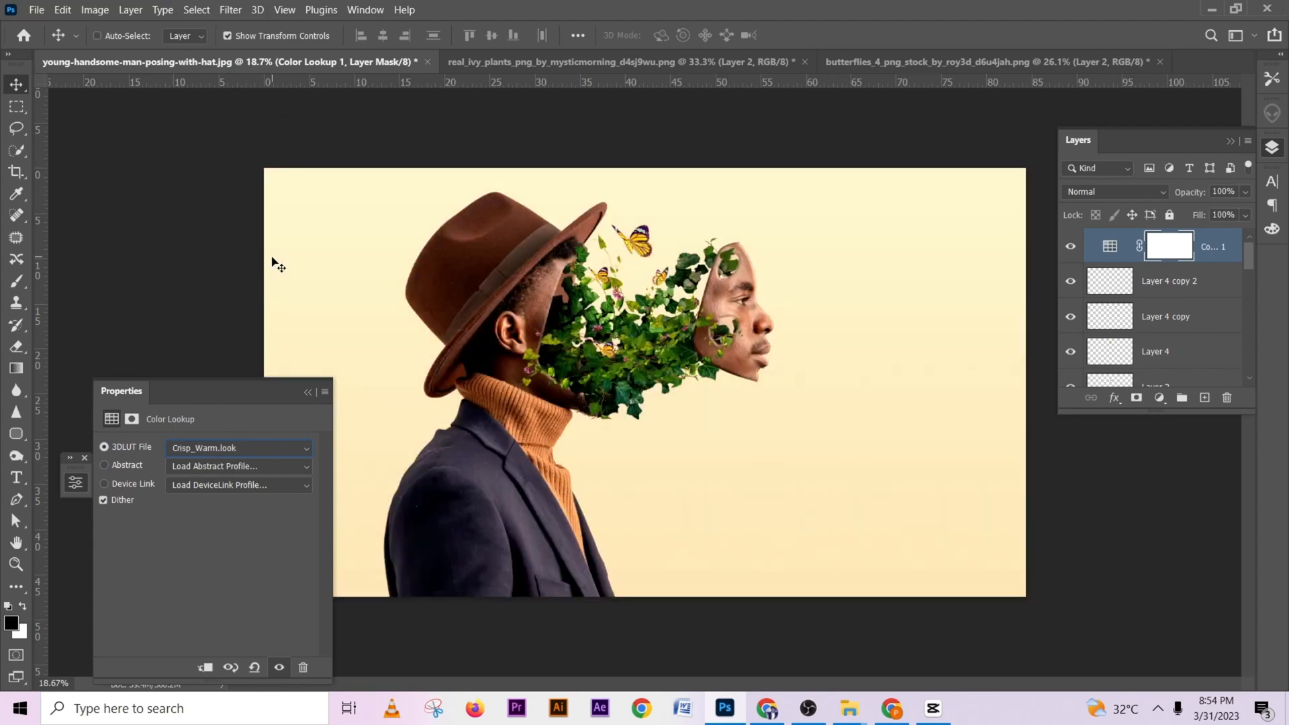
Switch the Color Lookup adjustment's 3DLUT file to Candlelight.CUBE and lower its layer opacity to 40%
key(Up)
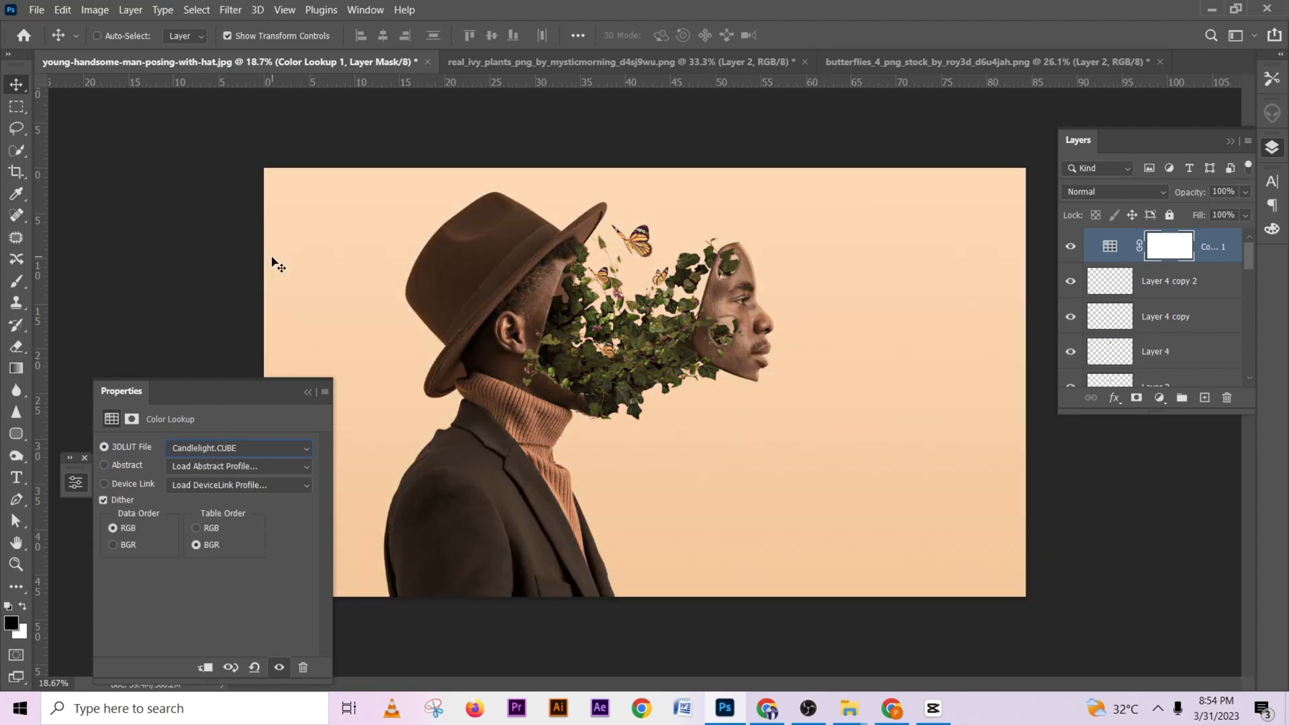
click(1243, 194)
drag(1216, 214, 1198, 216)
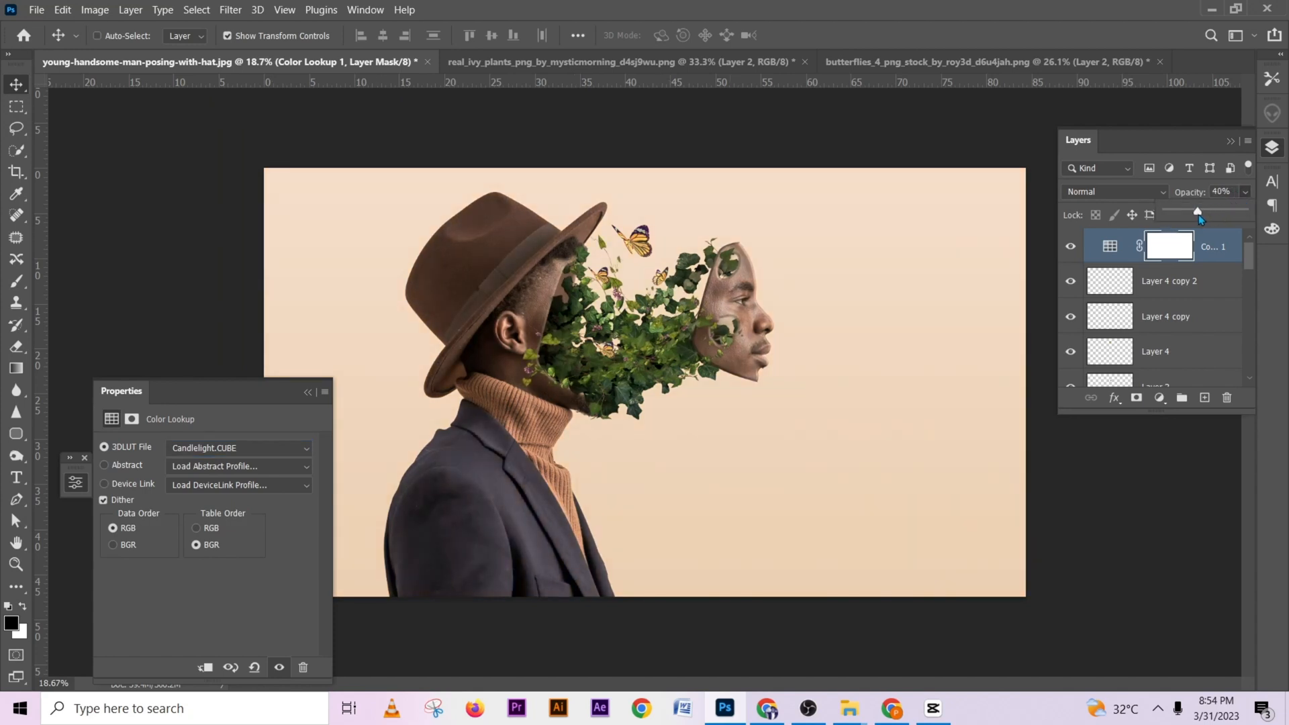
Add a Levels adjustment layer and set the Blue channel's black input level to 28 and black output level to 44
click(1159, 397)
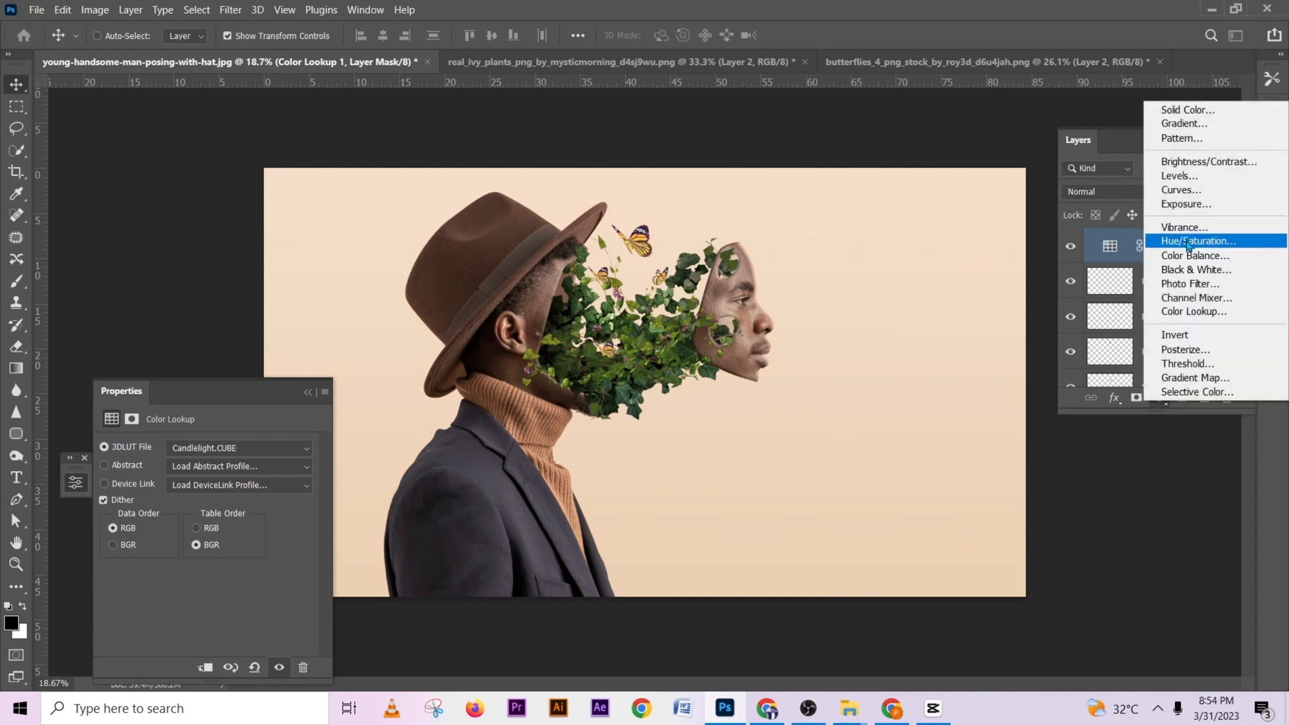
click(1182, 176)
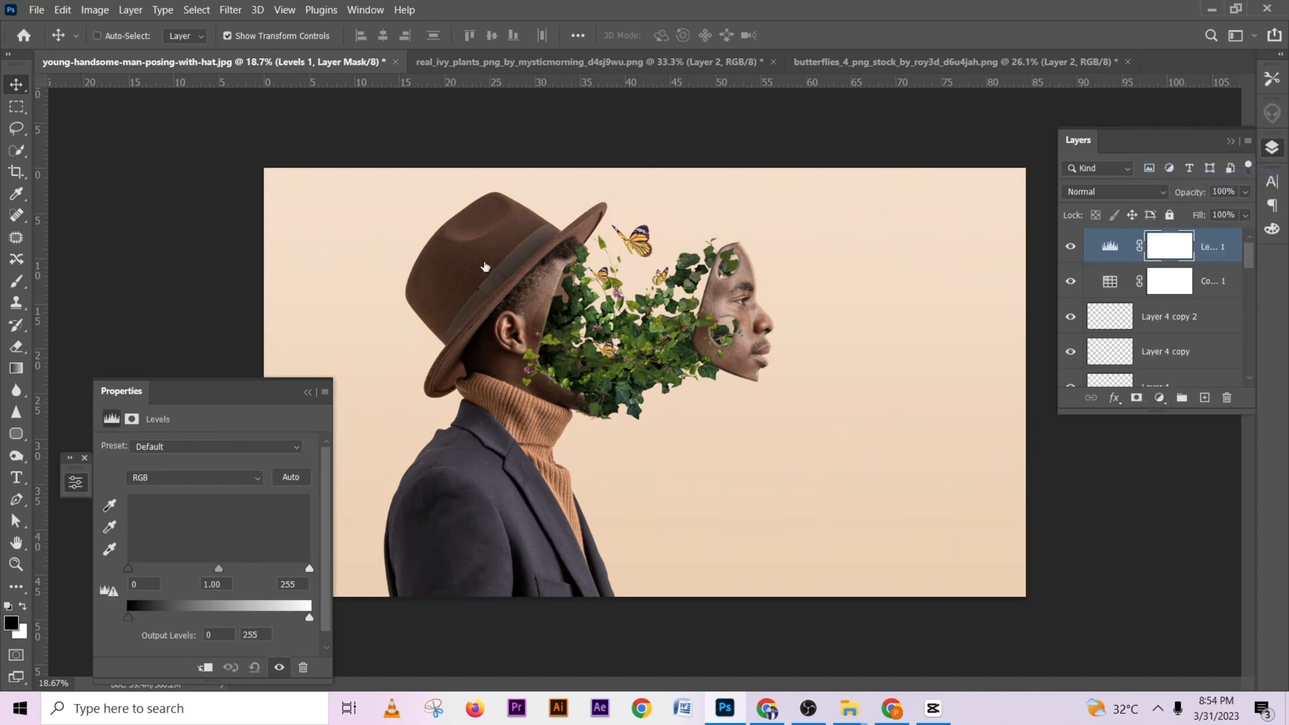
click(156, 478)
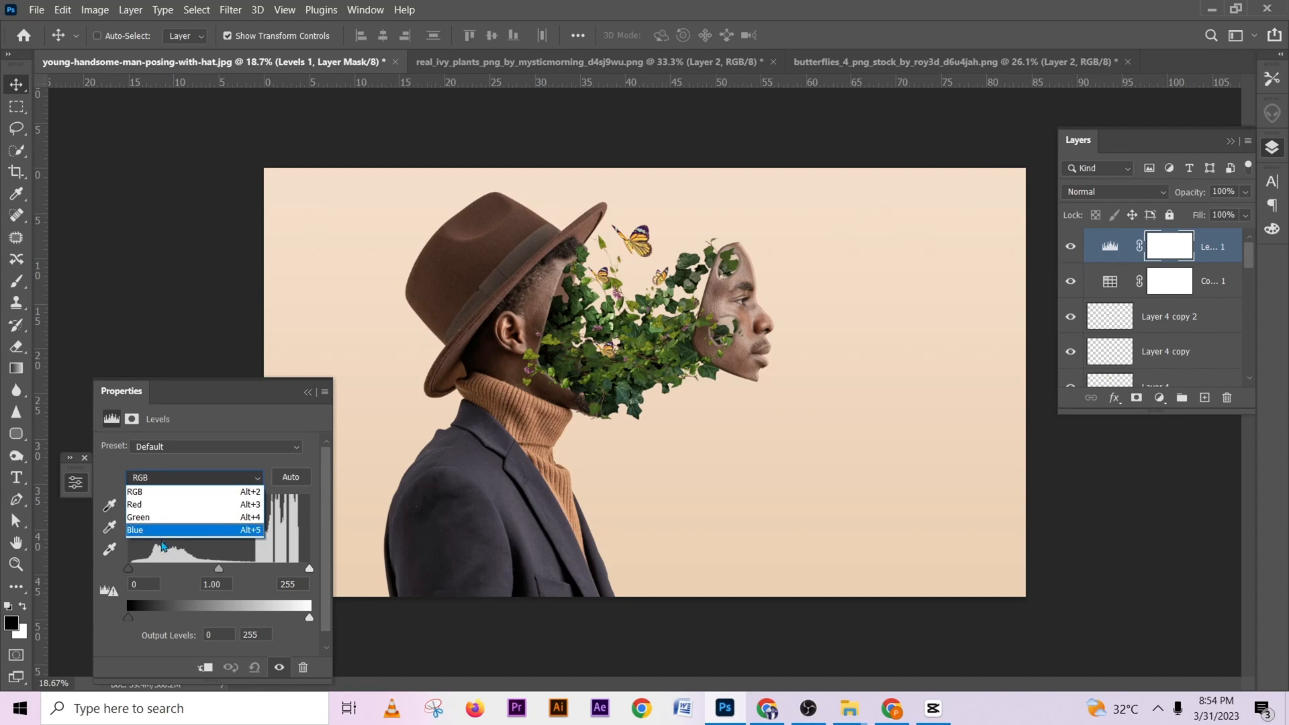
click(161, 534)
drag(128, 616, 147, 618)
drag(128, 567, 148, 568)
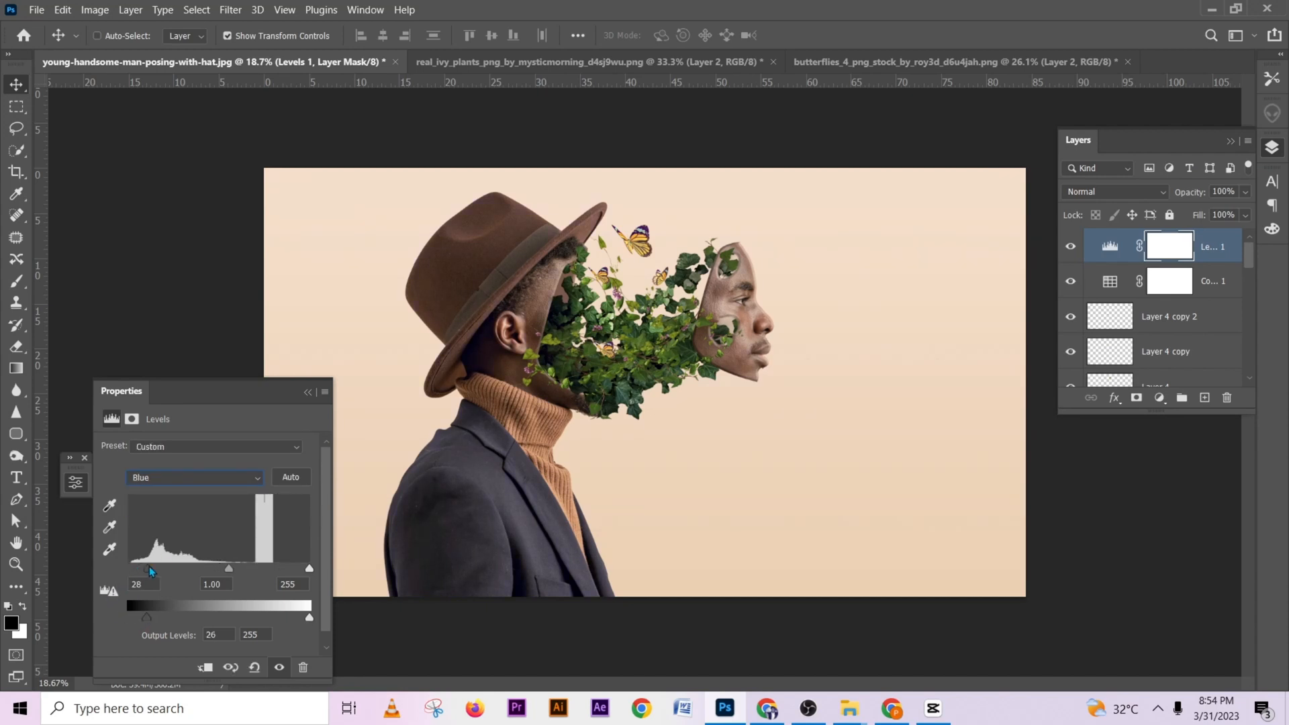
drag(147, 617, 160, 618)
Replace the background gradient fill's colours with the purple-to-blue preset gradient
scroll(1198, 343, down, 8)
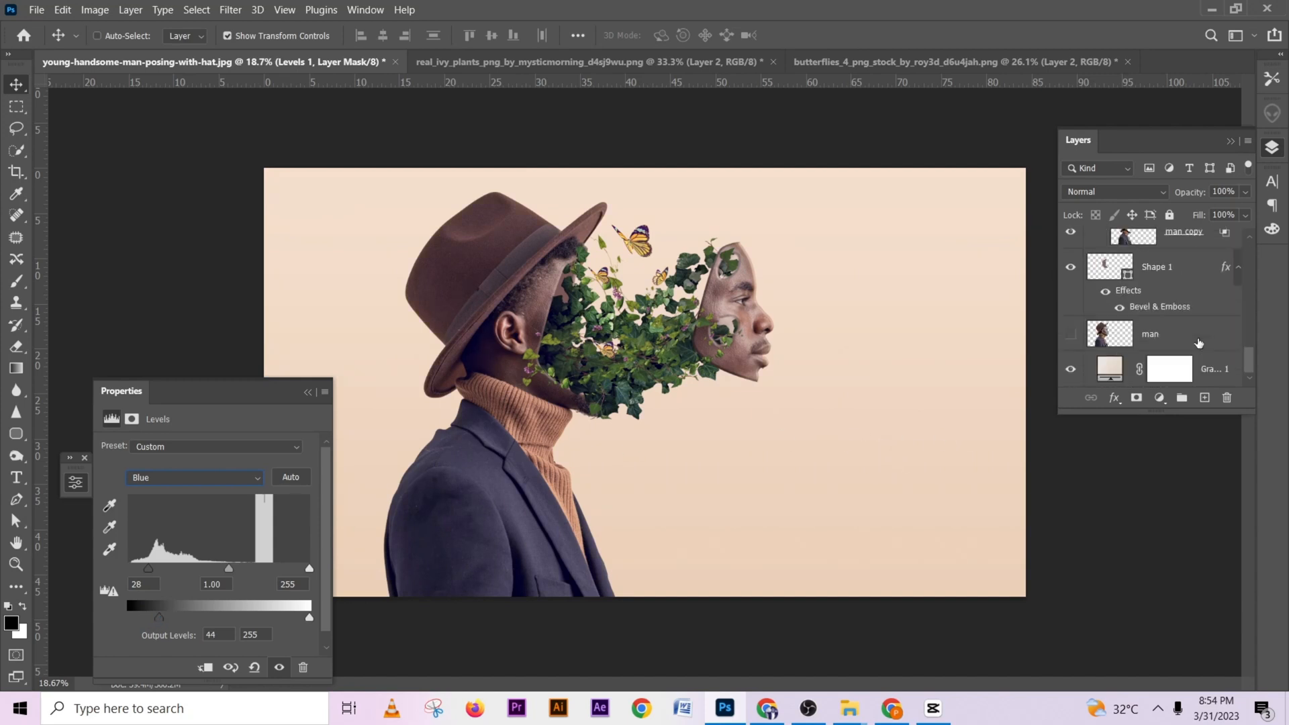
double_click(1112, 369)
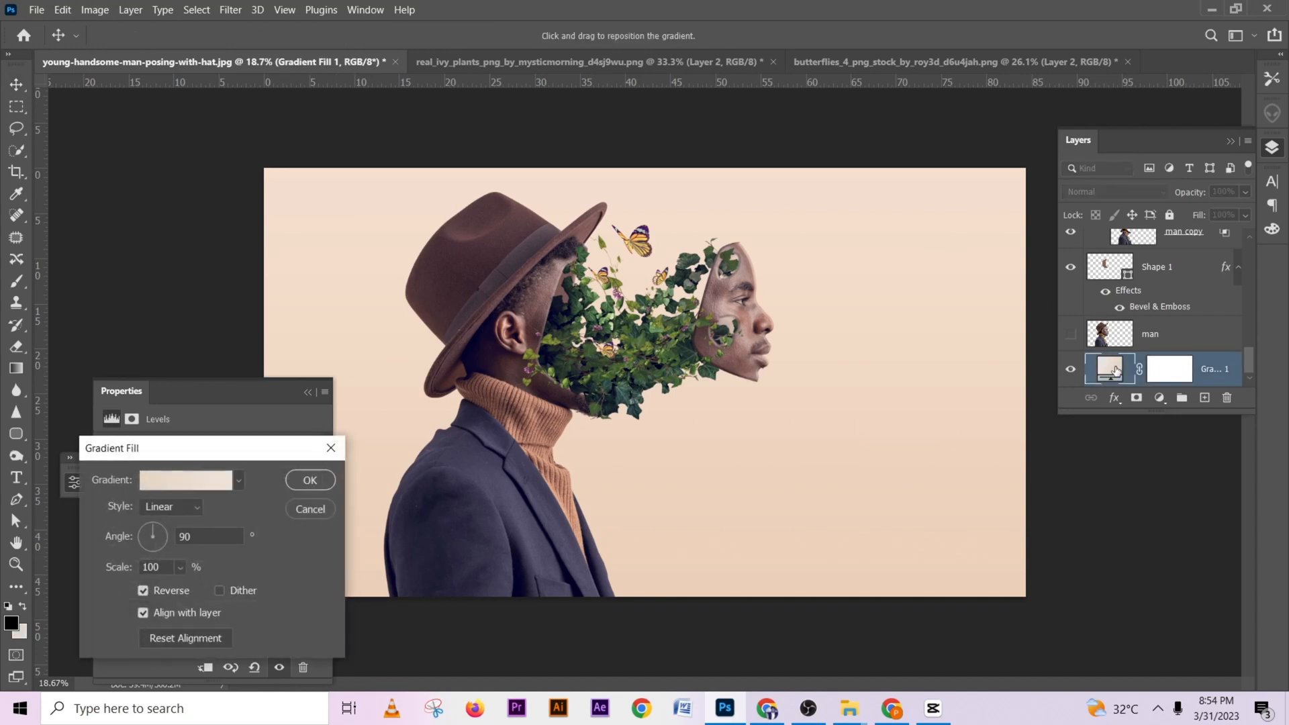
click(215, 480)
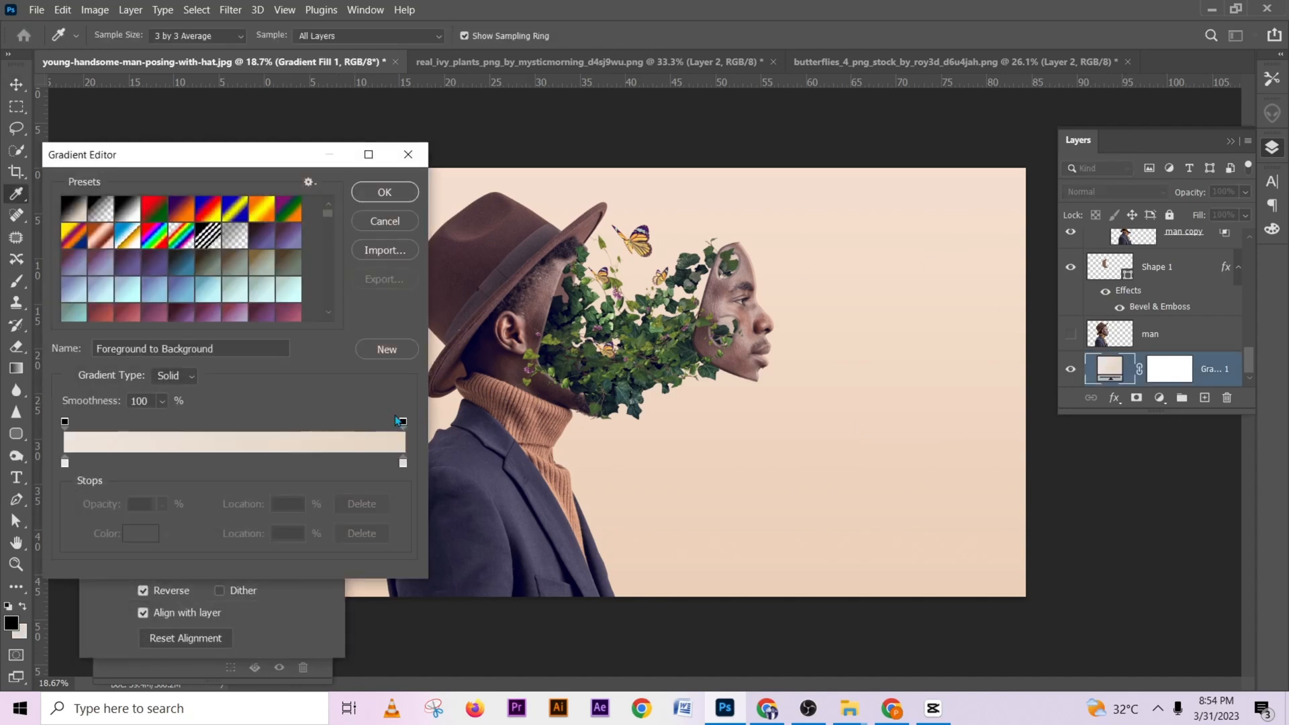
click(288, 237)
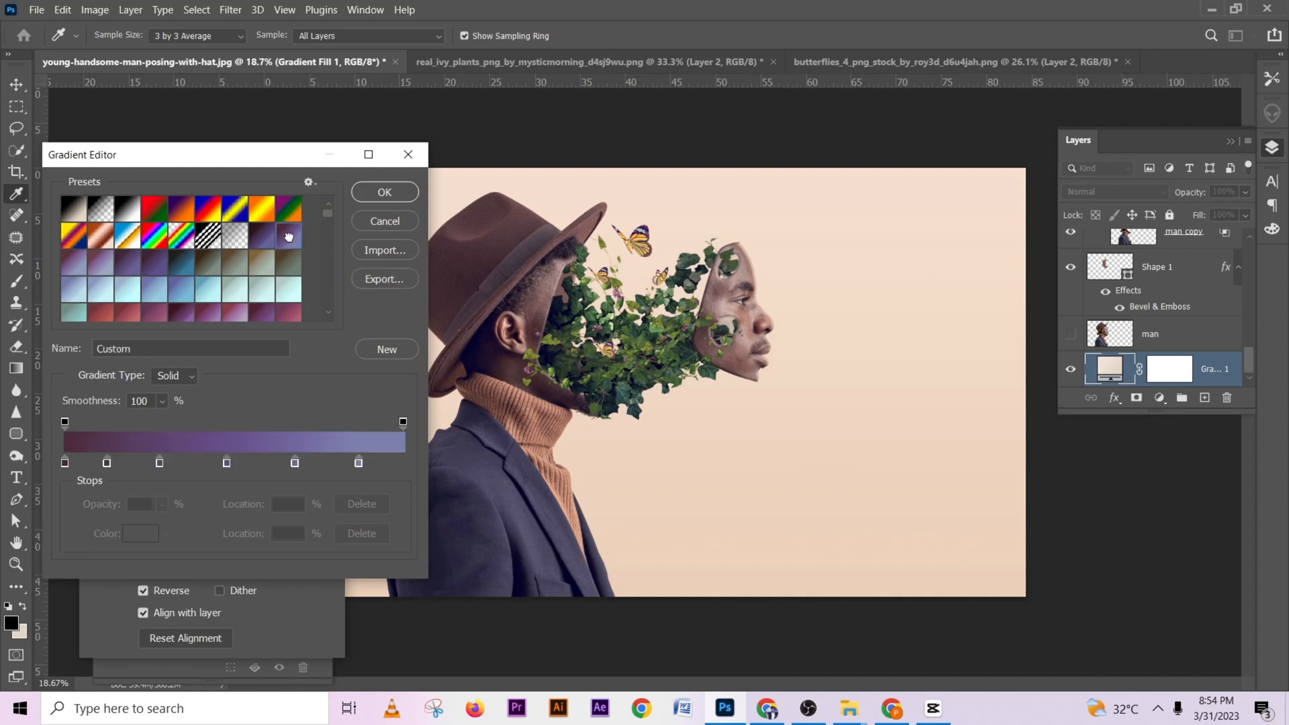
drag(191, 155, 1012, 26)
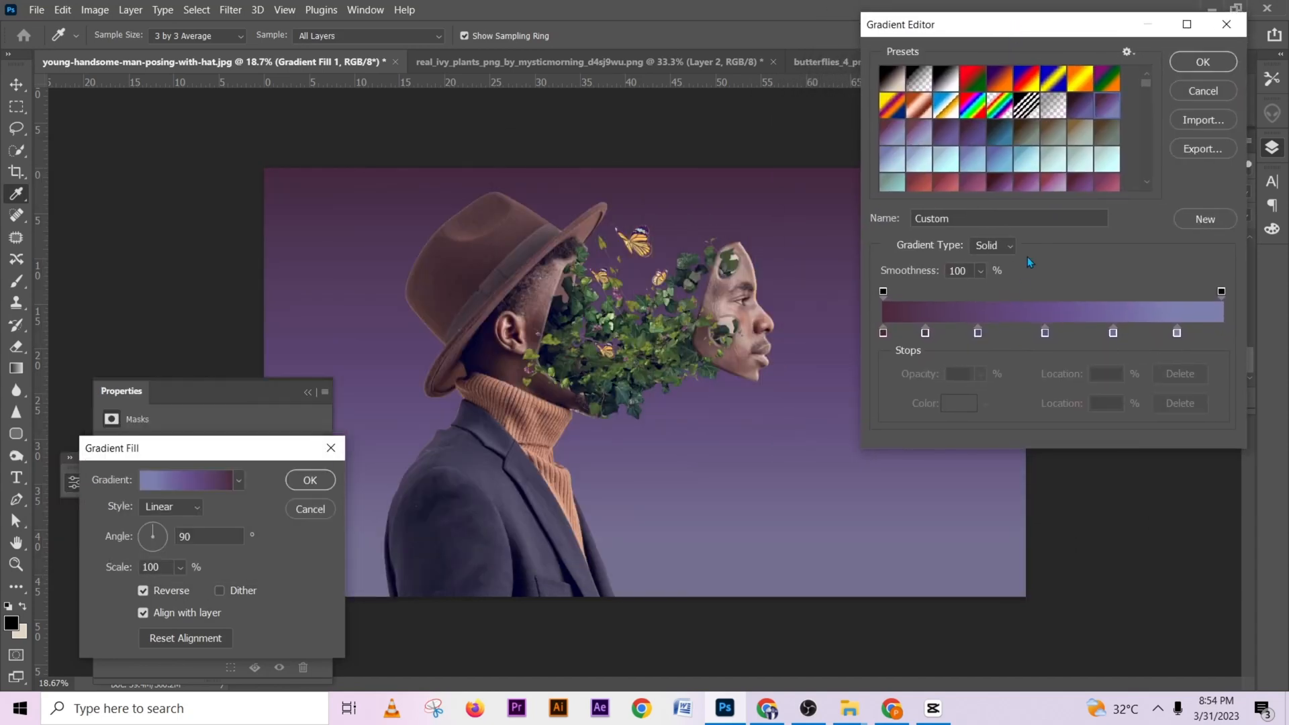
click(1202, 61)
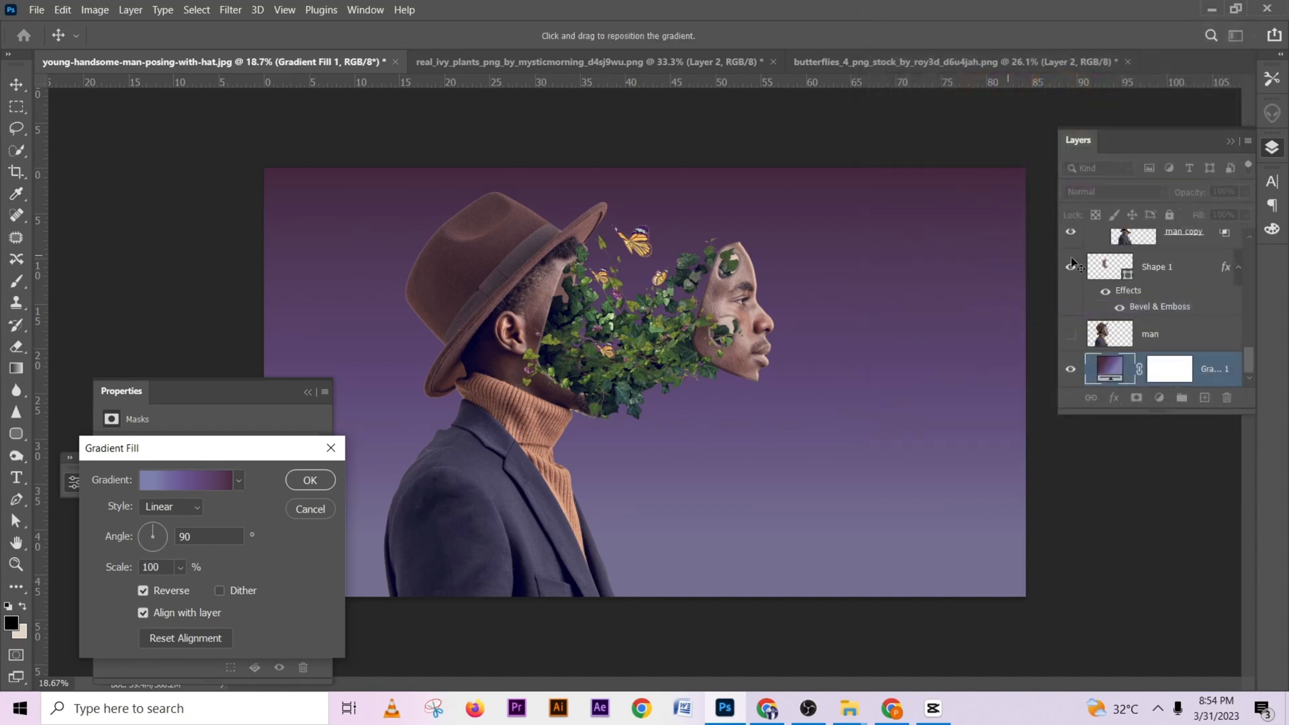
Change the background gradient's style to Radial, keep Reverse on, and enlarge its scale so the light centre spreads across the canvas
click(160, 509)
click(164, 537)
click(147, 586)
click(147, 586)
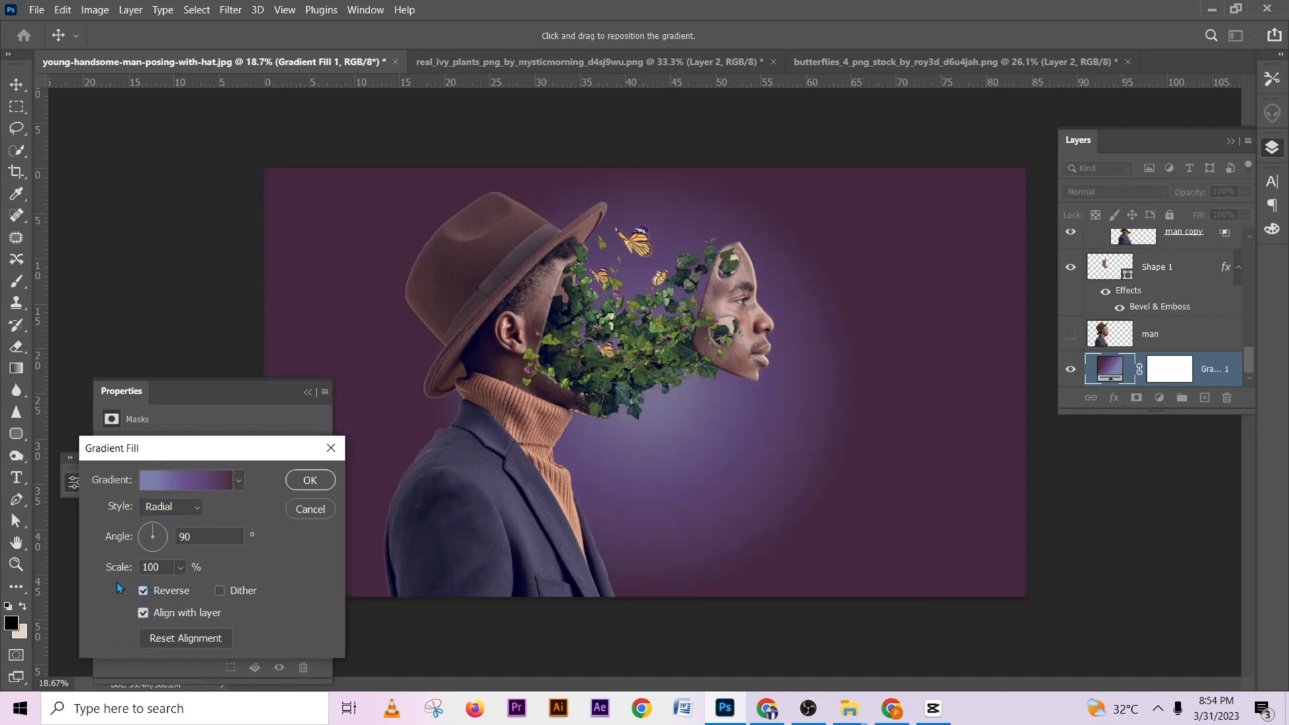
double_click(155, 567)
drag(156, 567, 274, 568)
click(321, 488)
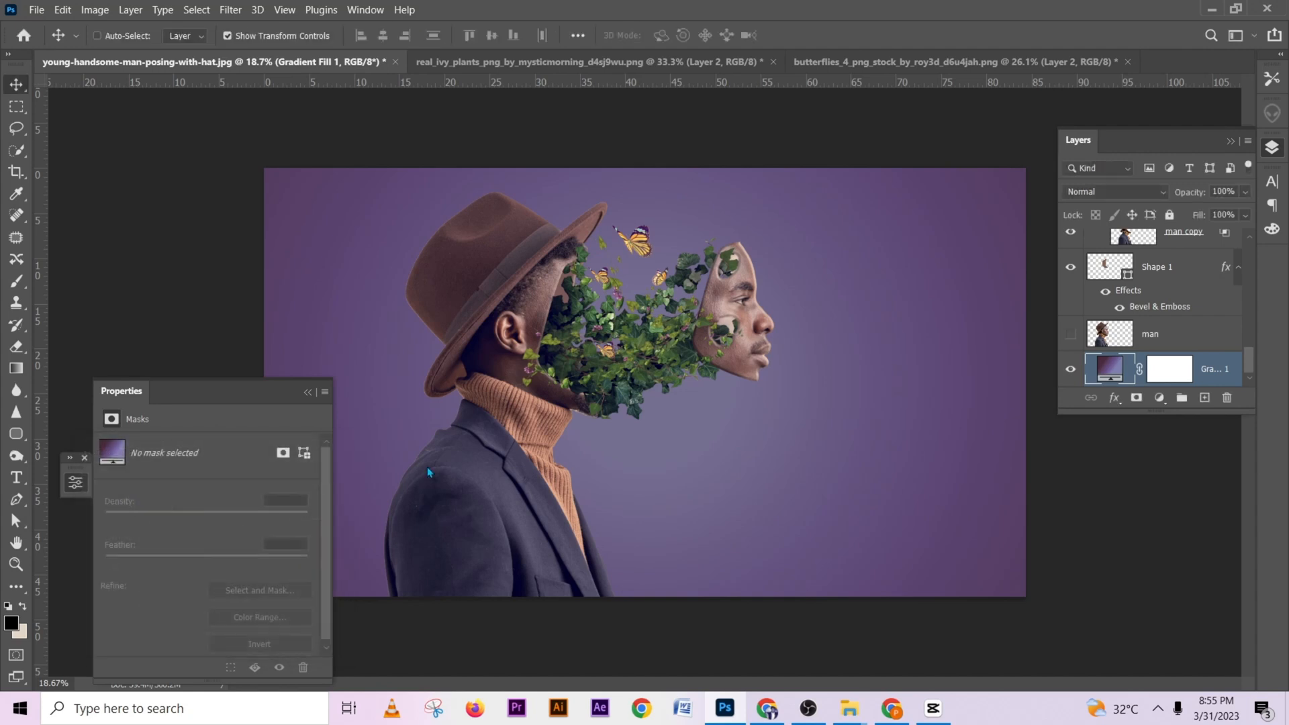
click(310, 392)
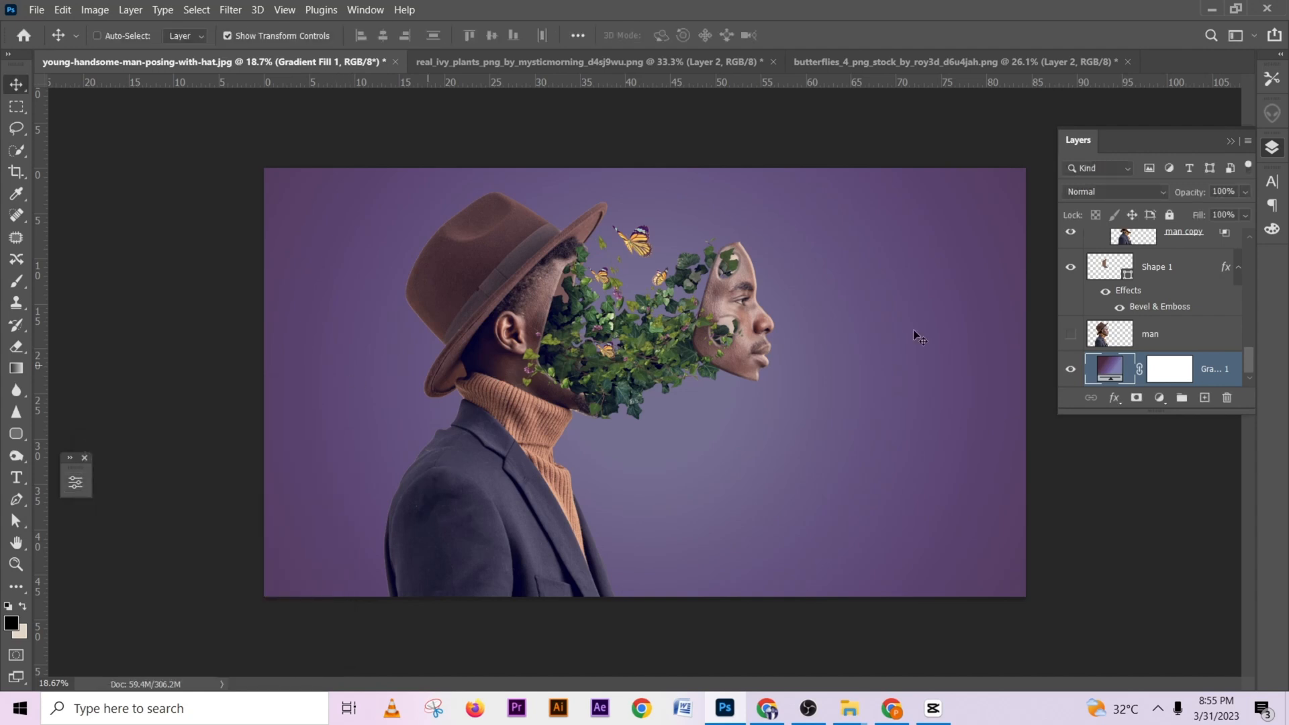
Compare the image with and without the Levels and Color Lookup adjustment layers
scroll(1197, 306, up, 5)
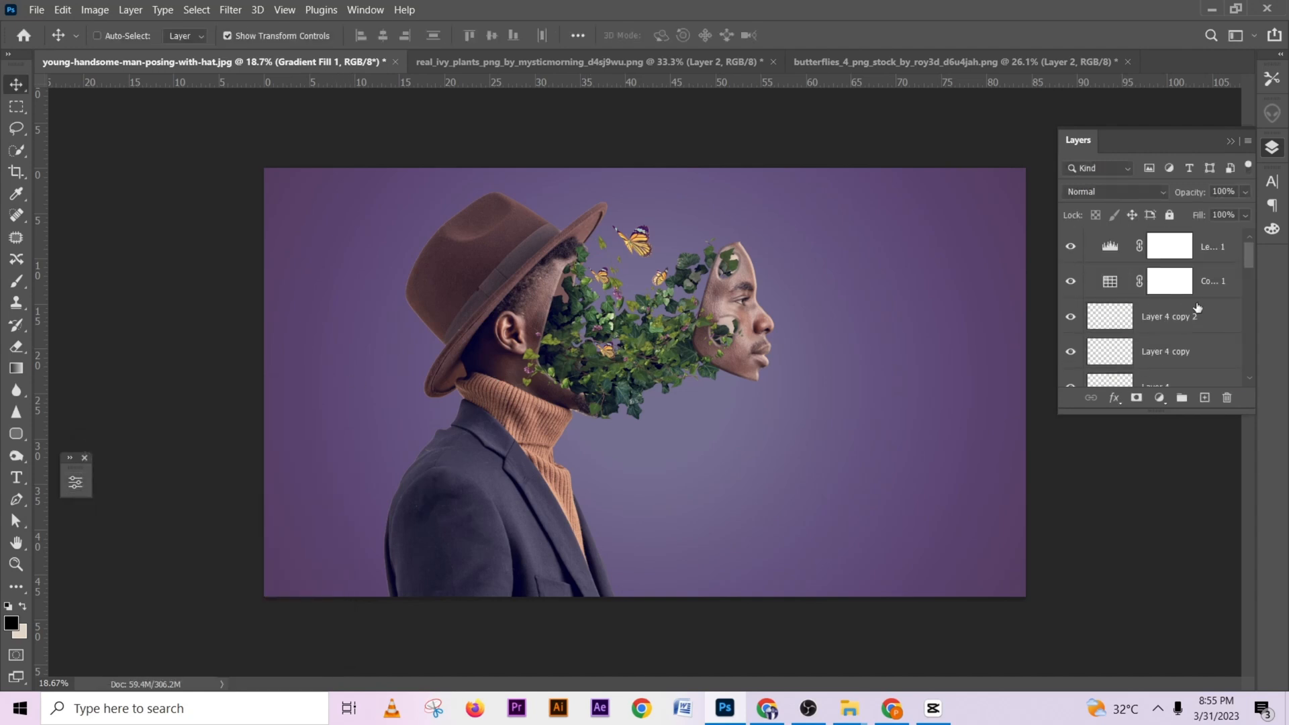
click(1227, 250)
click(1071, 247)
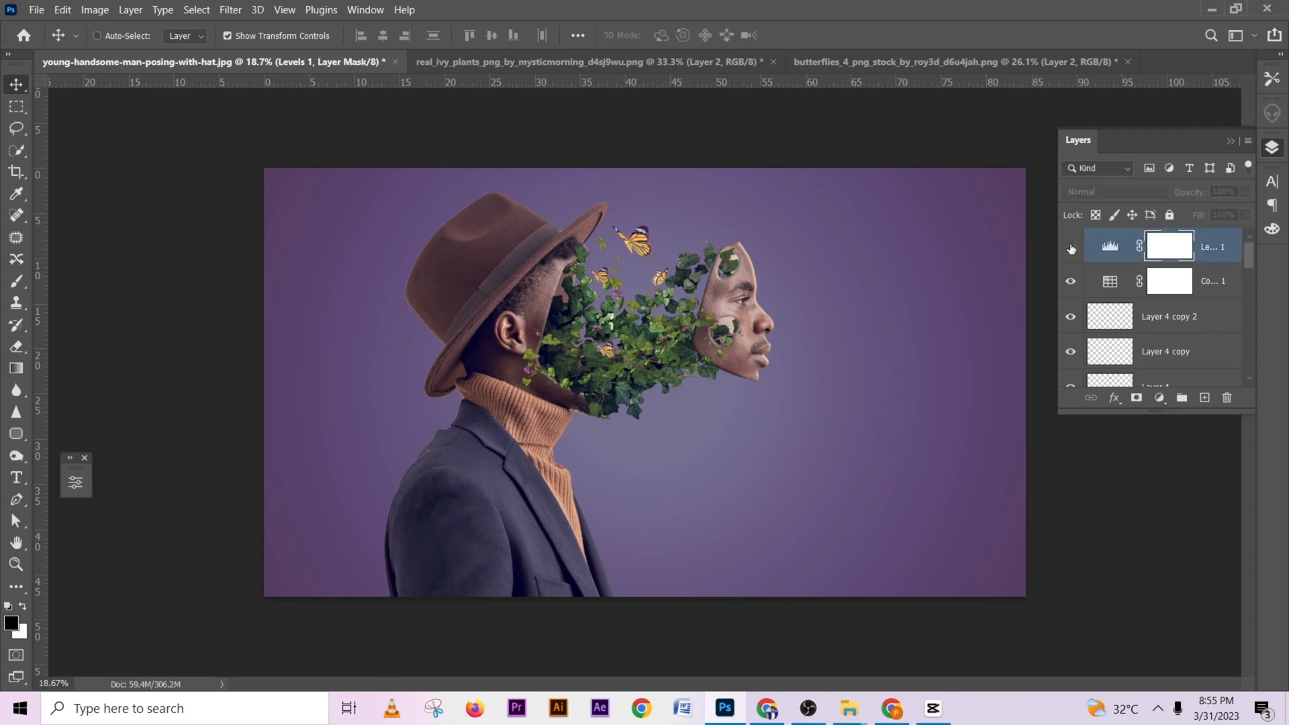
click(1070, 247)
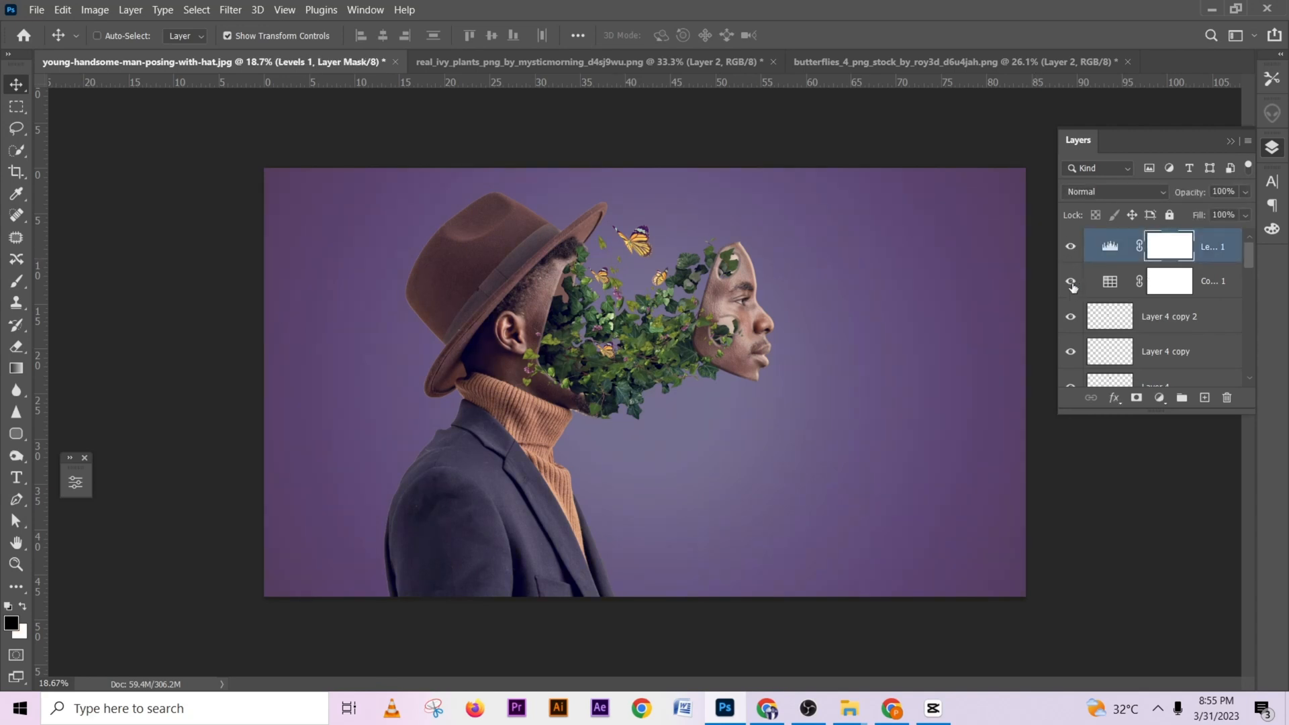
click(1072, 283)
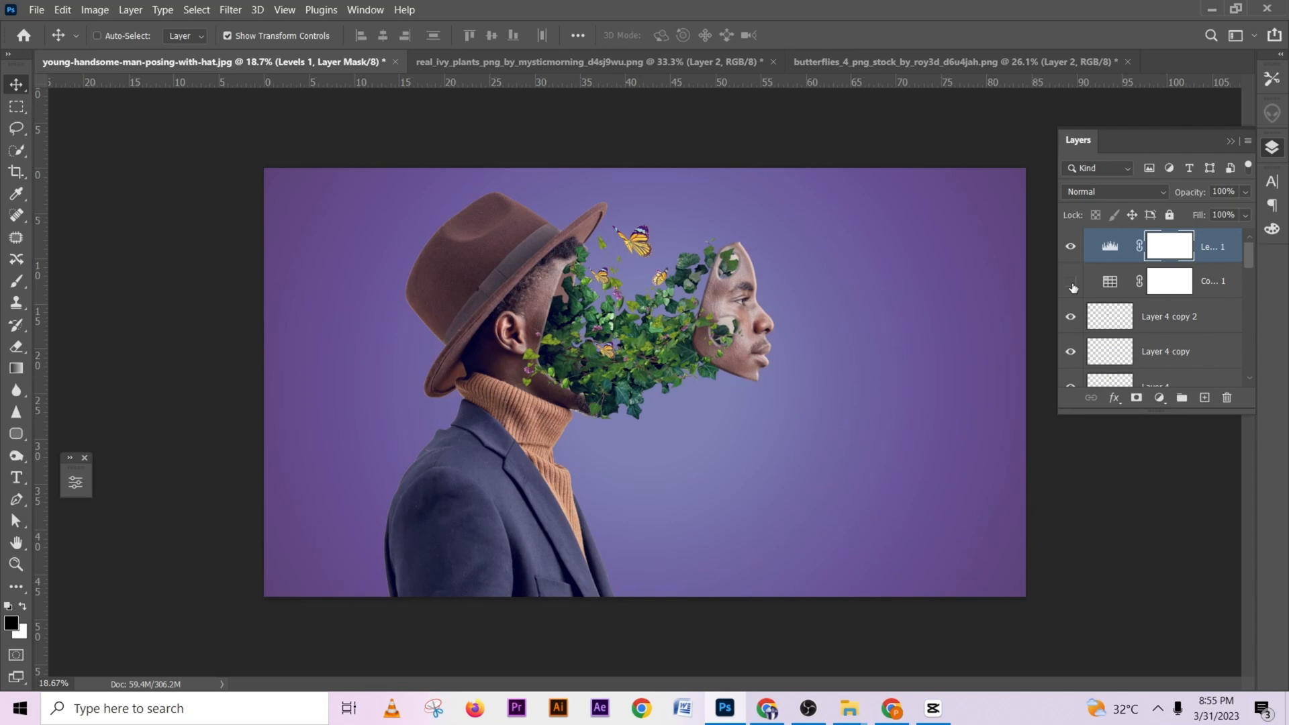
click(1072, 285)
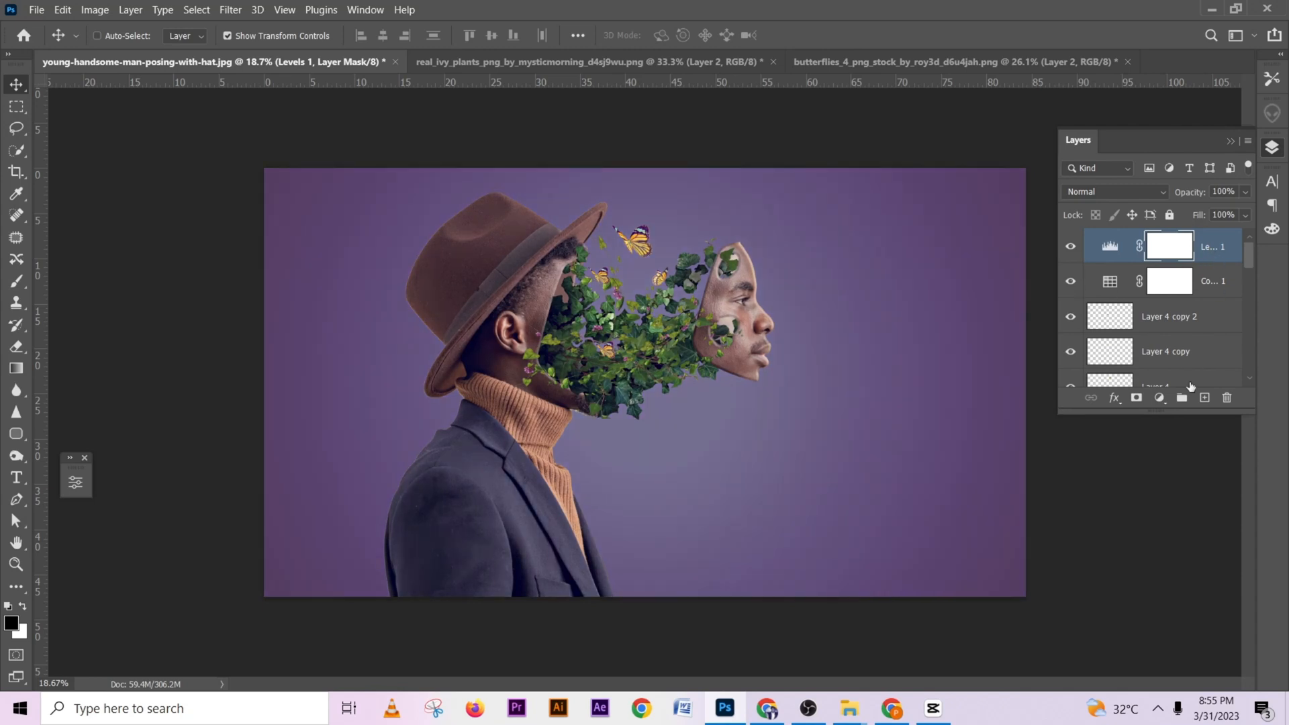
Add a second Color Lookup adjustment layer above the Levels layer using 2Strip.look, at 41% opacity
click(1161, 400)
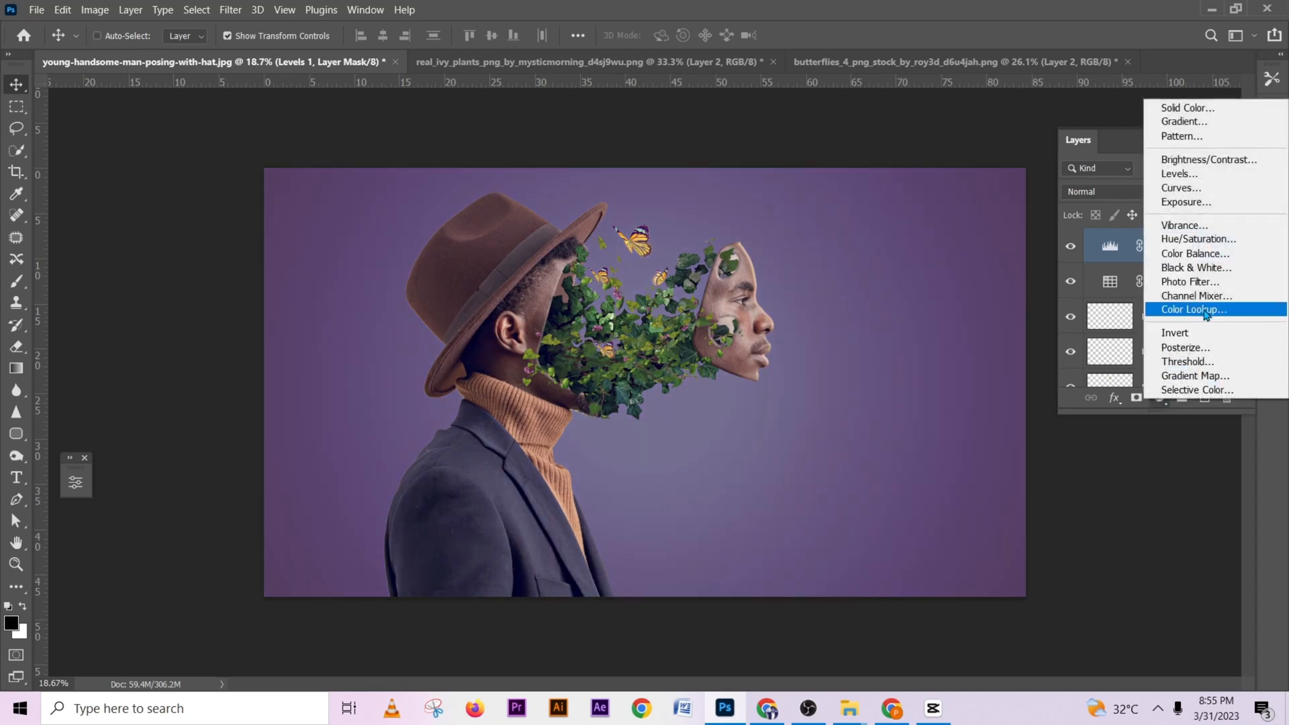
click(1192, 309)
click(249, 448)
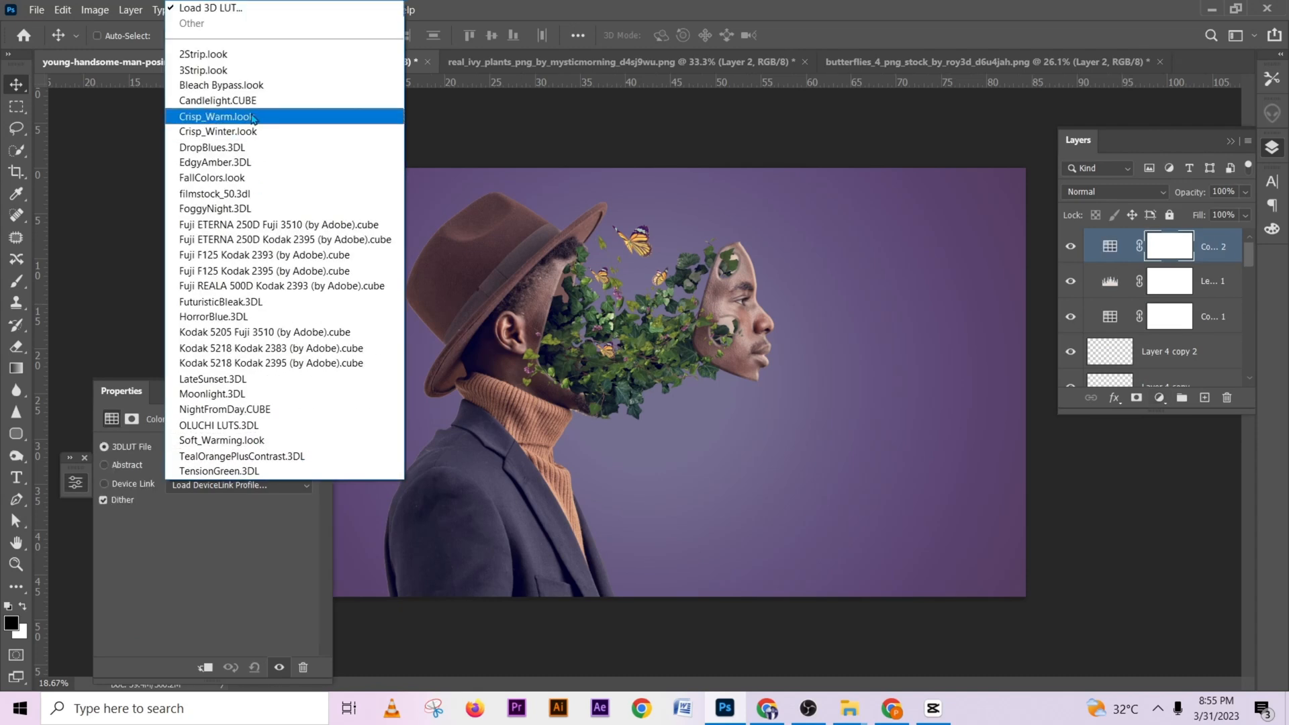
click(247, 56)
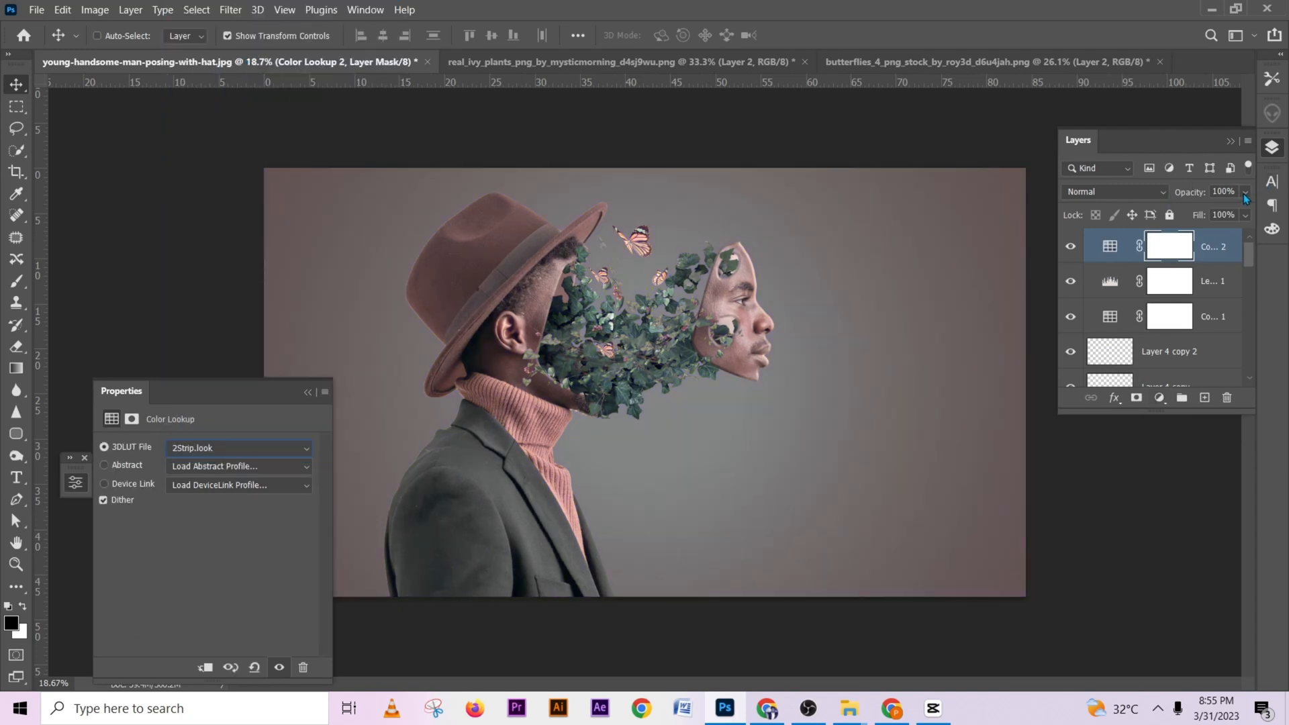
drag(1206, 213, 1198, 214)
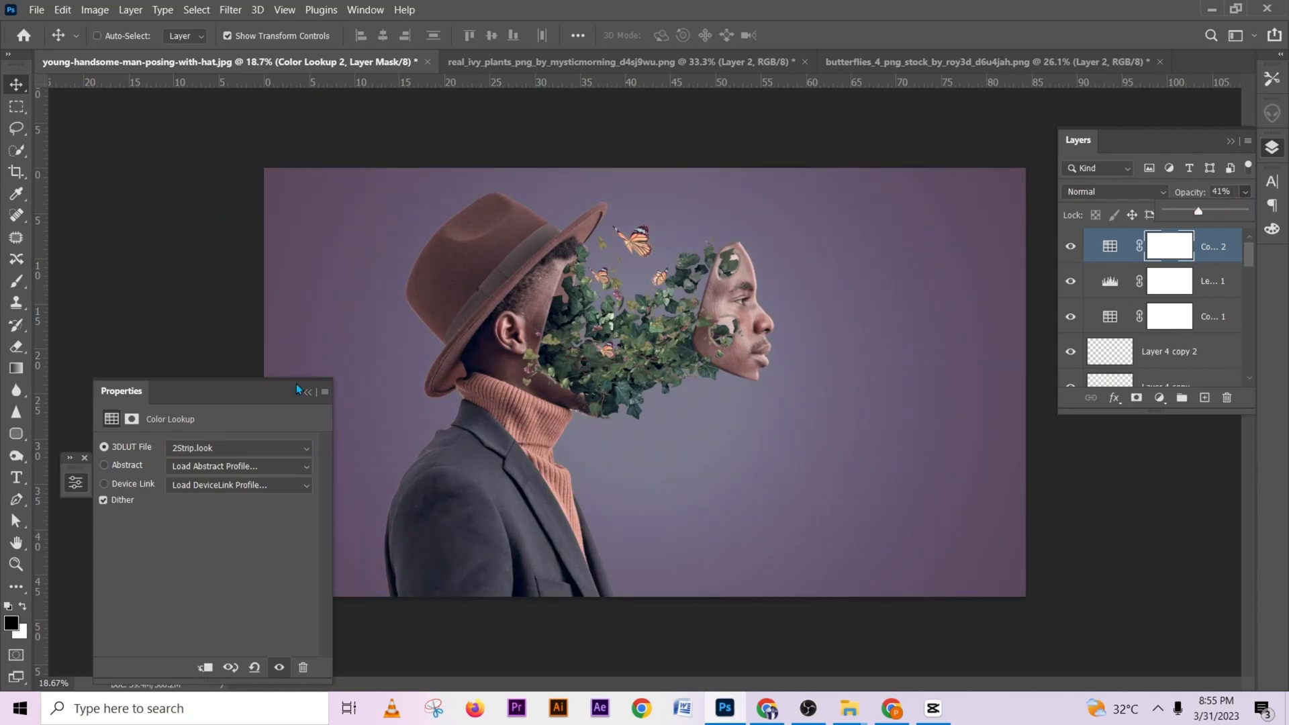
click(311, 397)
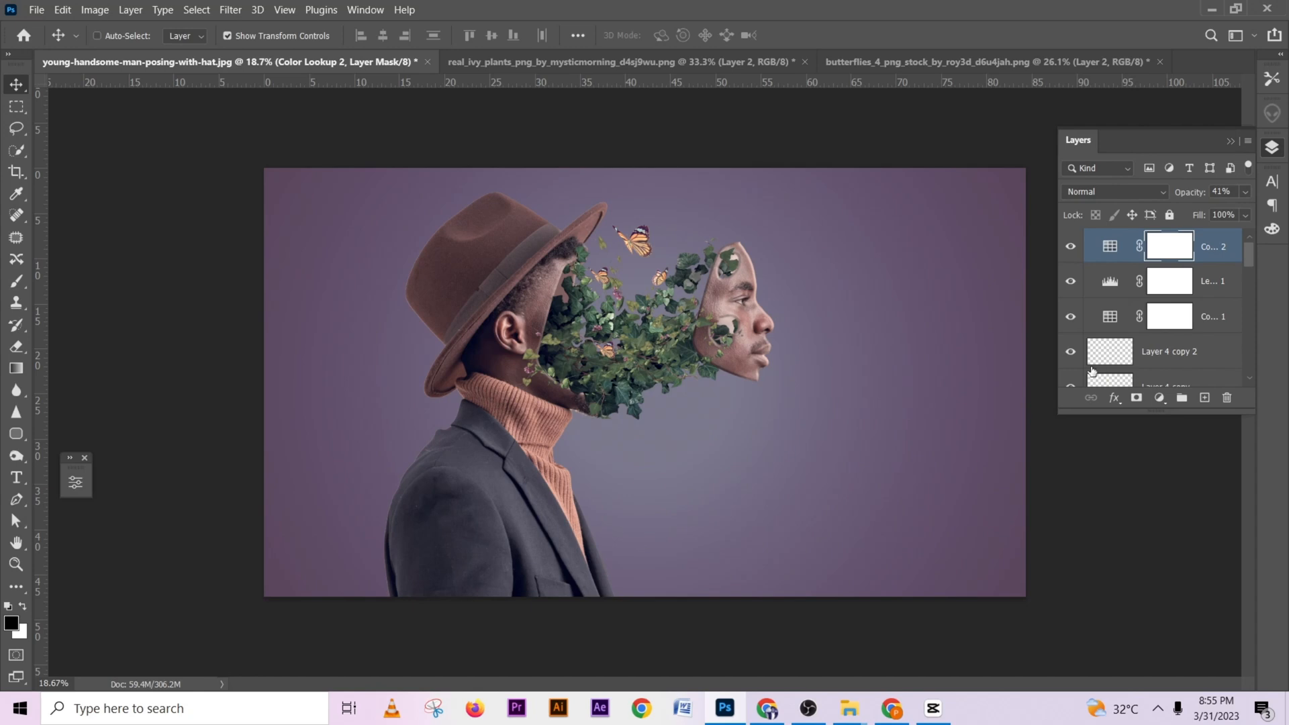
Stamp all visible layers into a new merged layer at the top of the stack and duplicate it
key(ctrl)
key(ctrl+shift+alt+e)
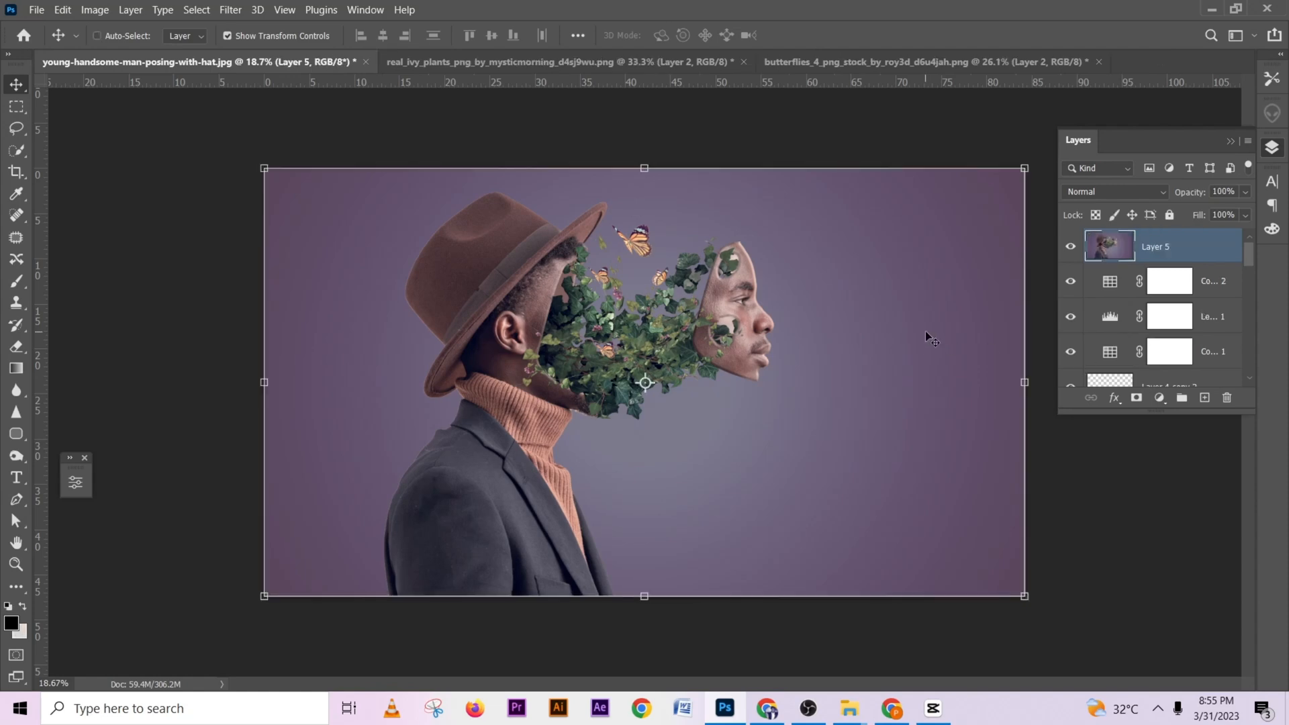
scroll(698, 339, up, 4)
scroll(698, 339, down, 4)
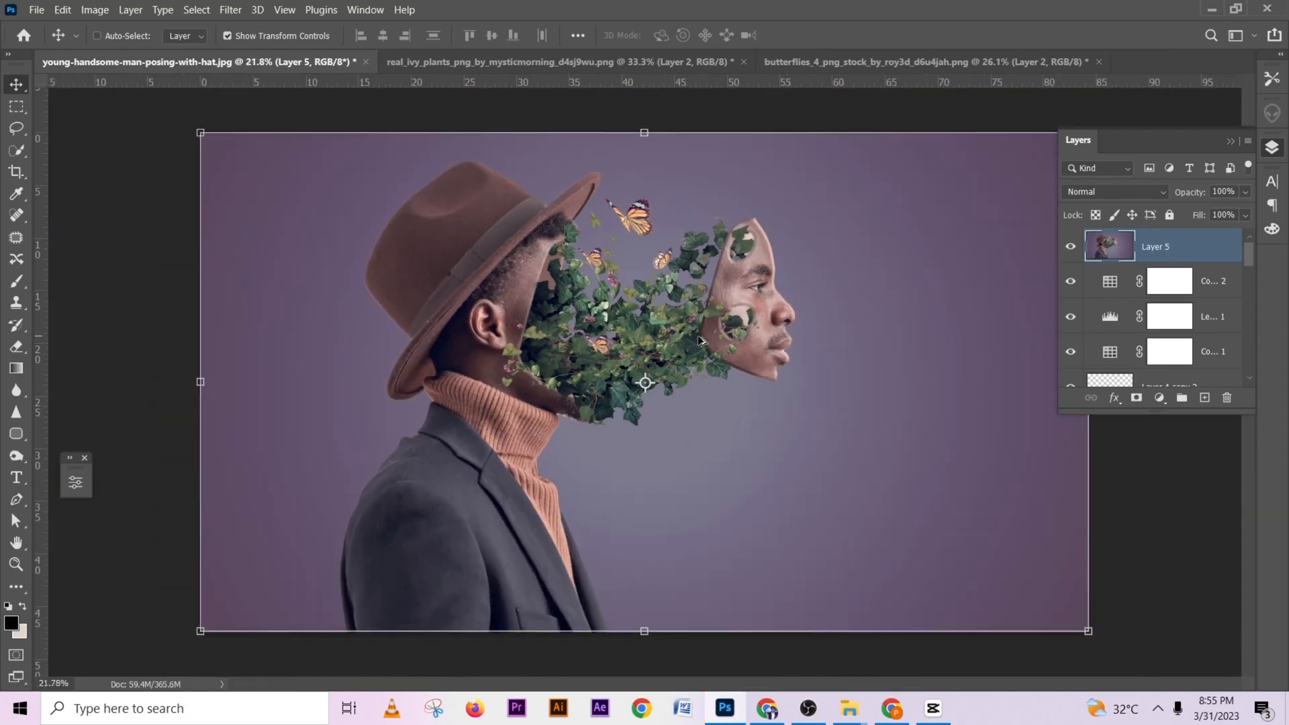
key(ctrl+j)
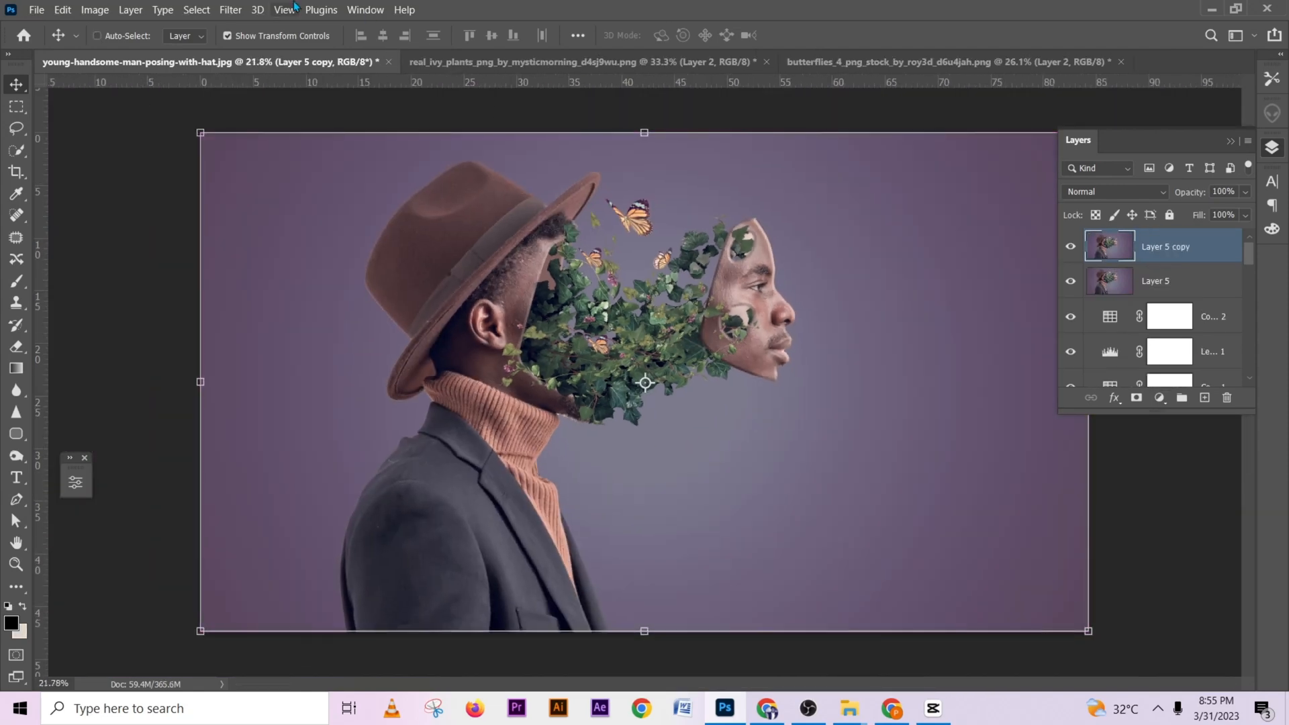
Apply a High Pass filter with a 3-pixel radius to the duplicated merged layer and set its blend mode to Overlay
click(230, 10)
mouse_move(272, 350)
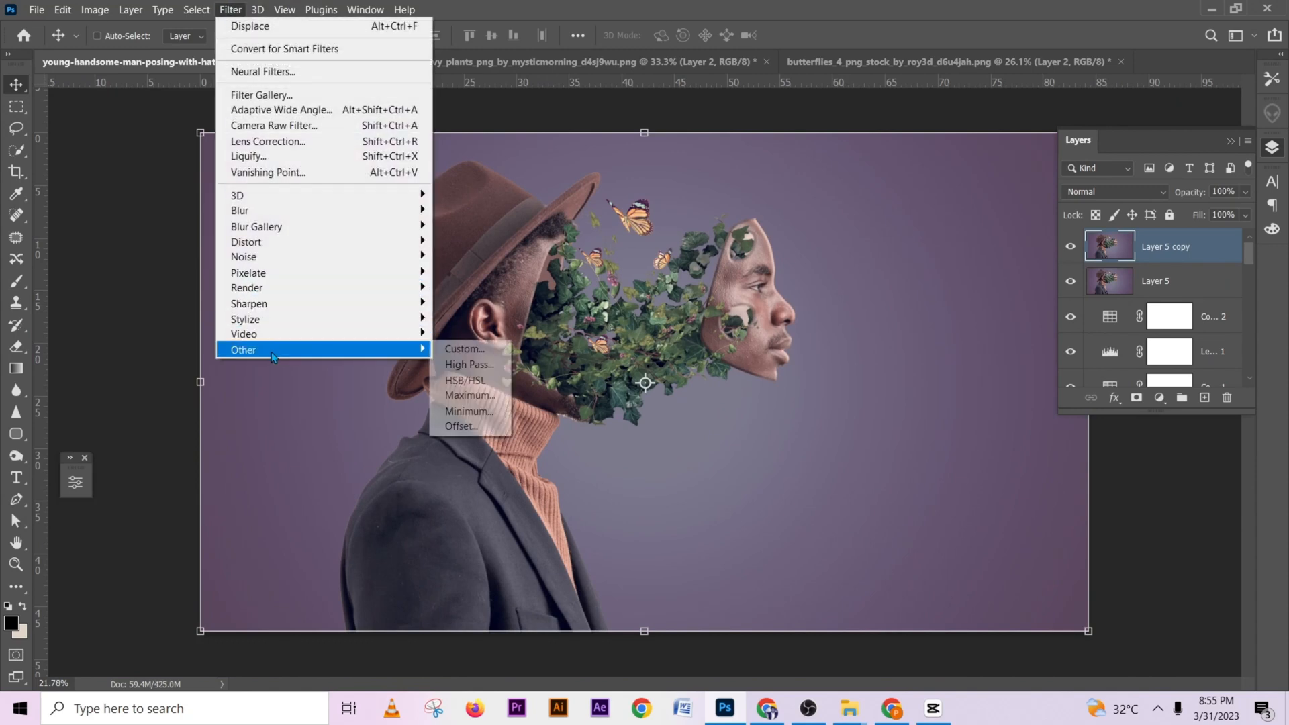
click(478, 364)
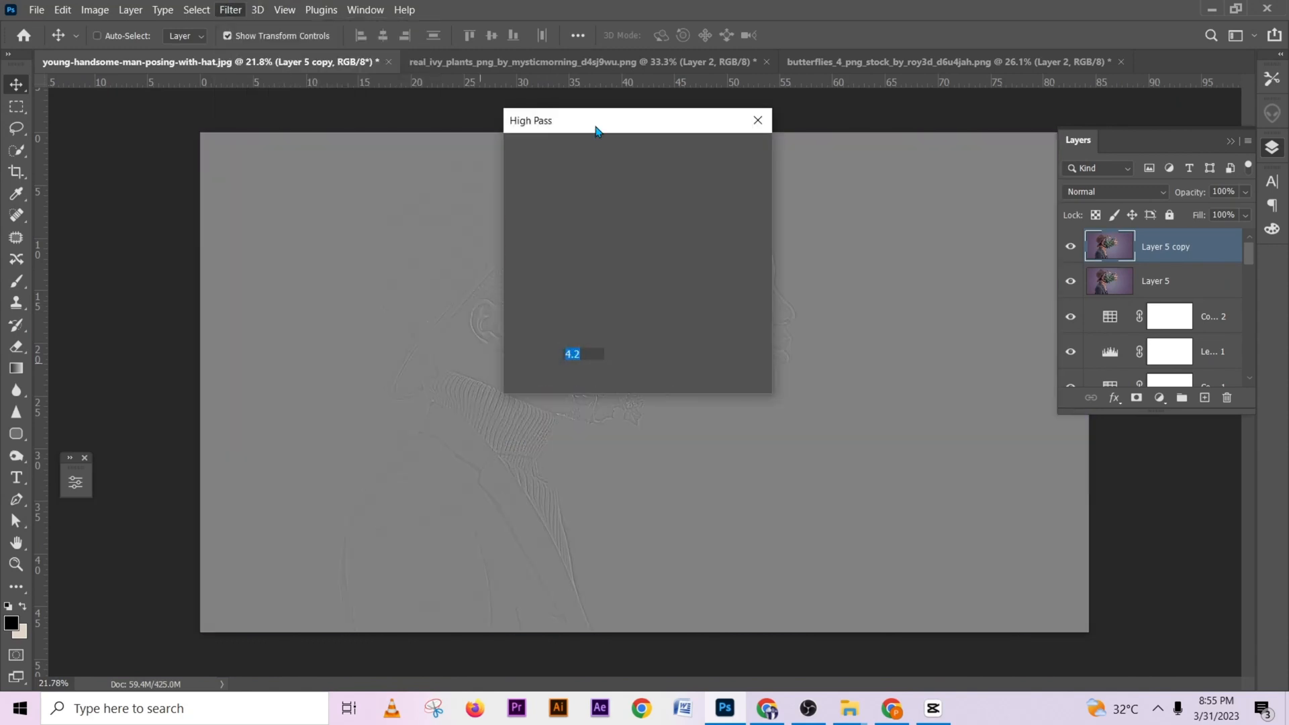
drag(595, 130, 820, 138)
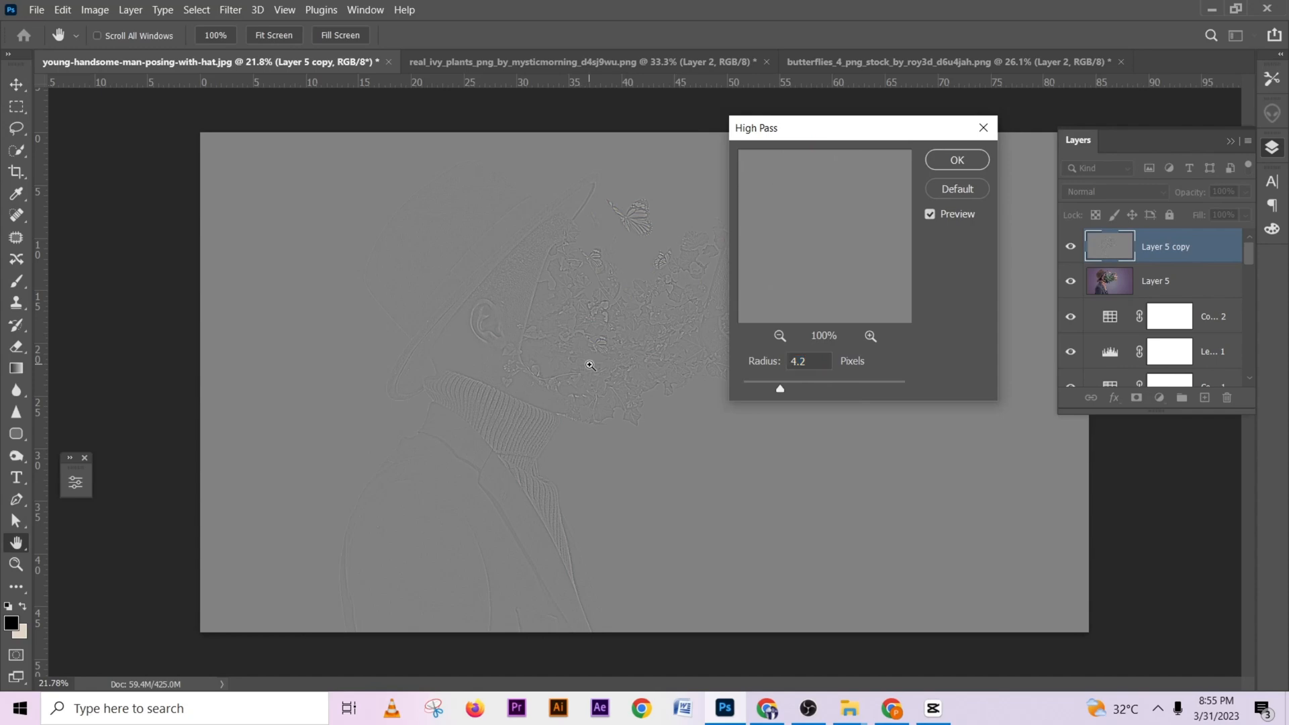
ctrl+click(590, 364)
ctrl+click(590, 365)
ctrl+click(590, 364)
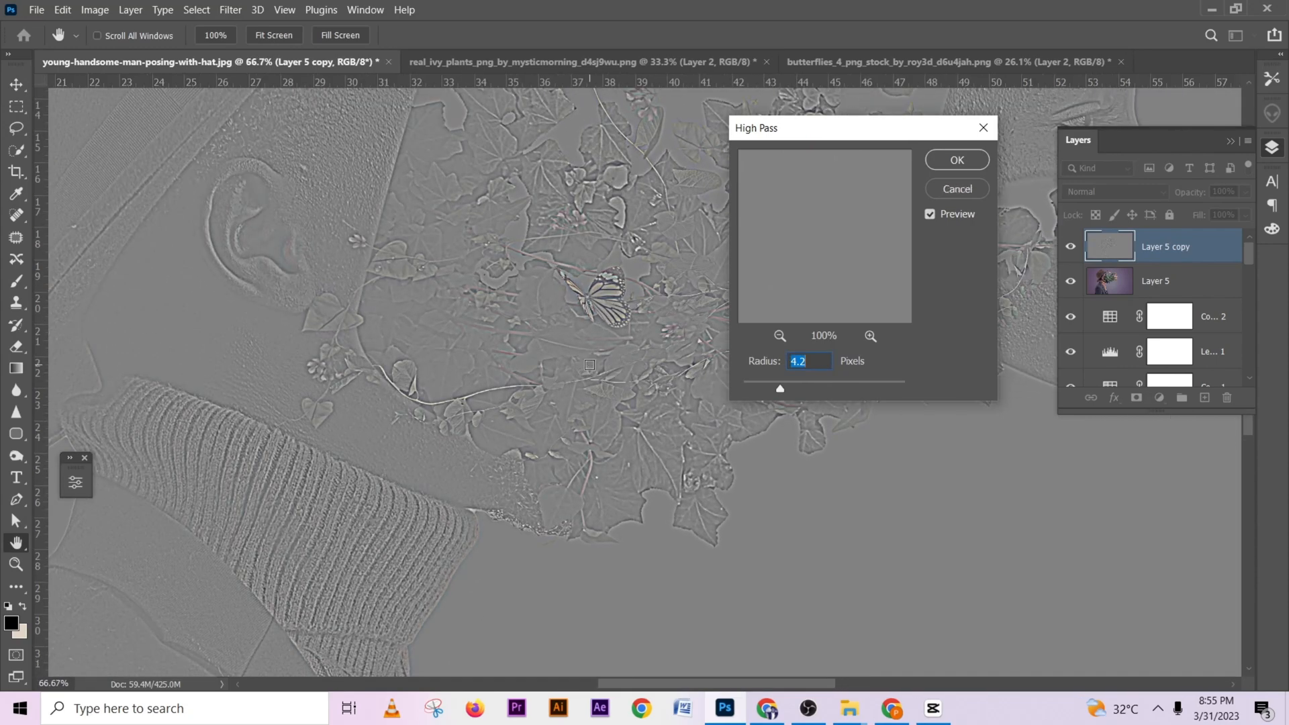
text(2)
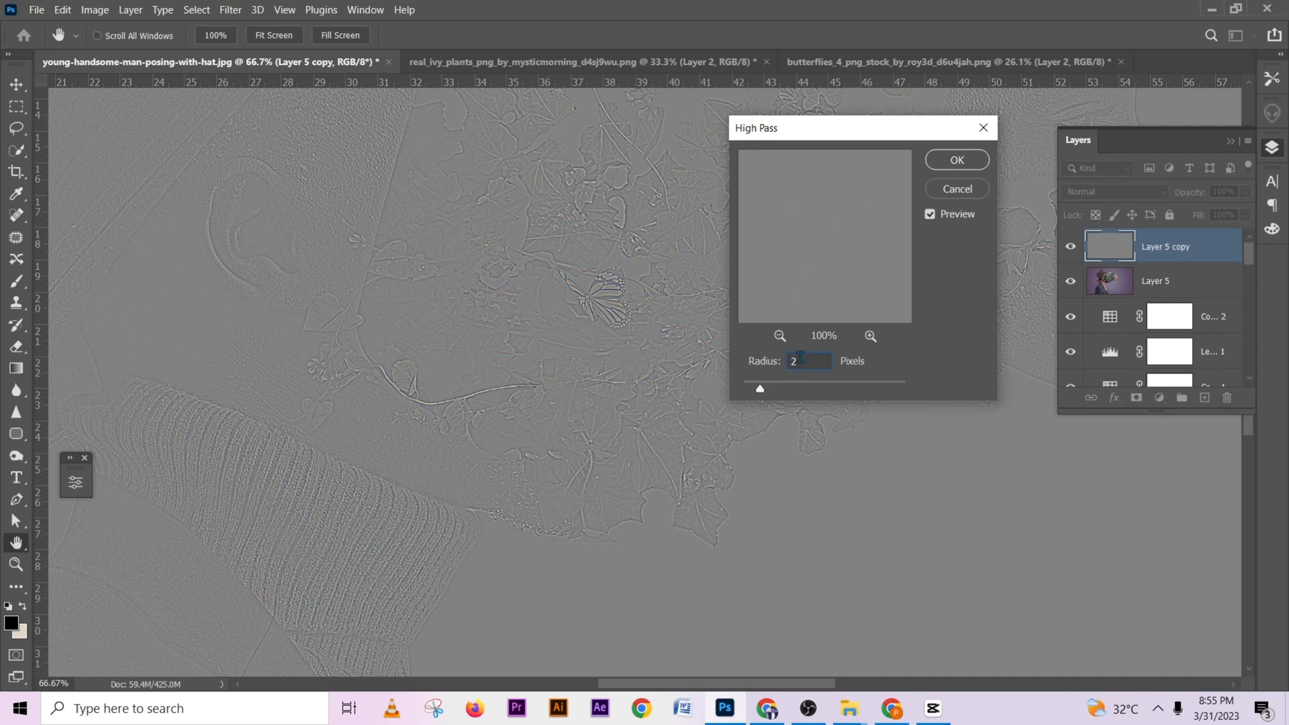
drag(800, 357, 750, 375)
text(3)
click(964, 155)
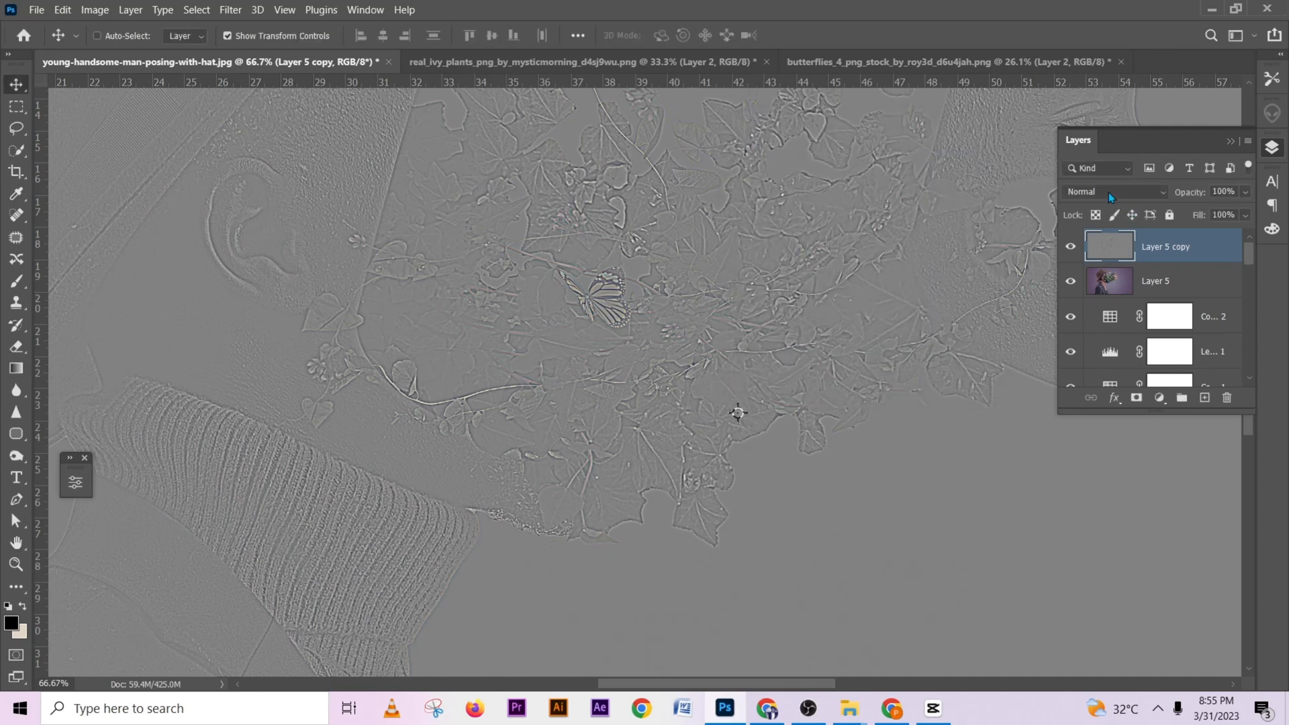
click(1108, 193)
click(1078, 397)
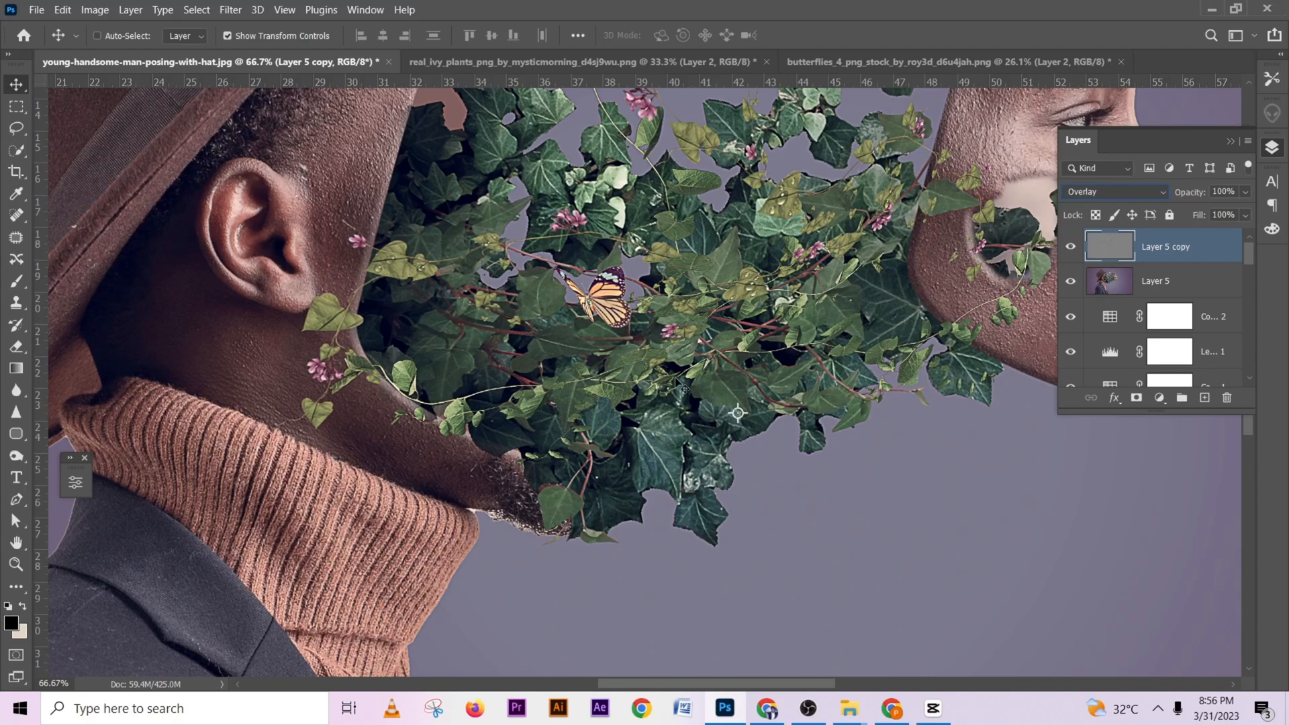
Change the blend mode of the High Pass sharpening layer to Vivid Light
key(ctrl+minus)
key(ctrl+minus)
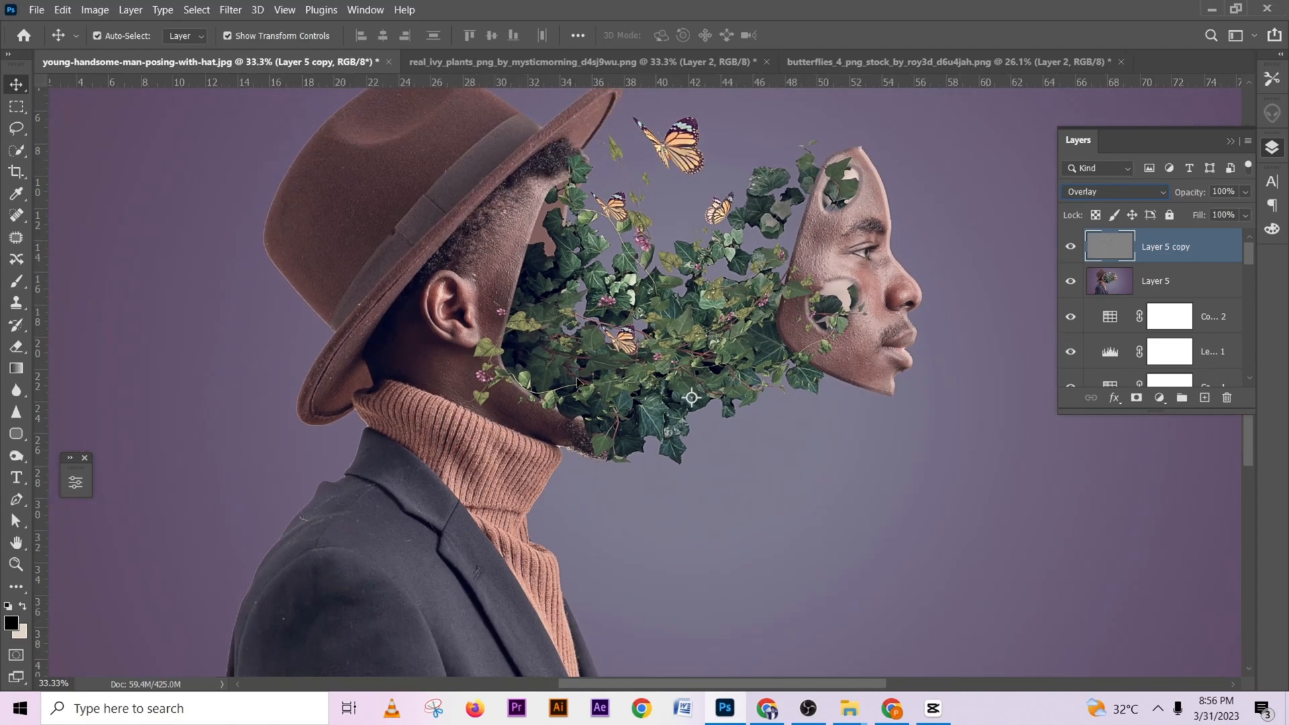
key(shift+plus)
key(shift+plus)
key(shift+plus)
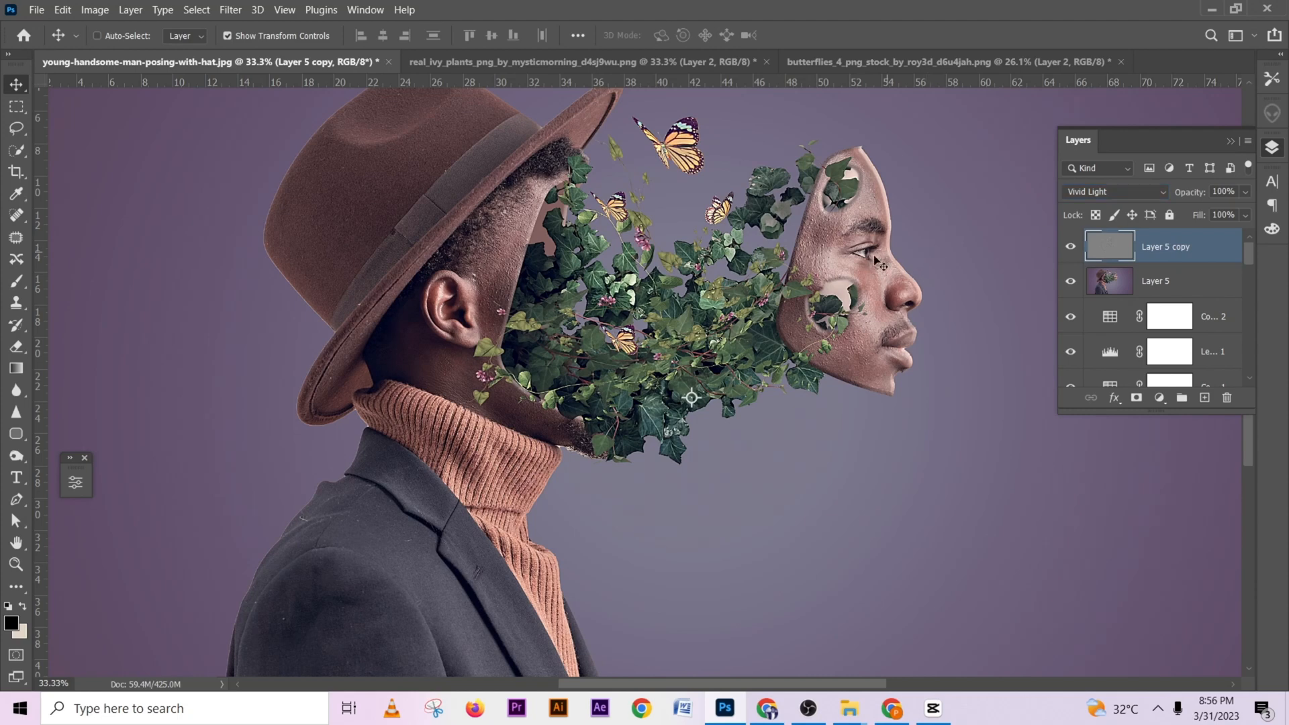
Compare the whole image with and without the High Pass sharpening layer
scroll(785, 263, down, 3)
scroll(785, 264, down, 1)
scroll(785, 264, up, 1)
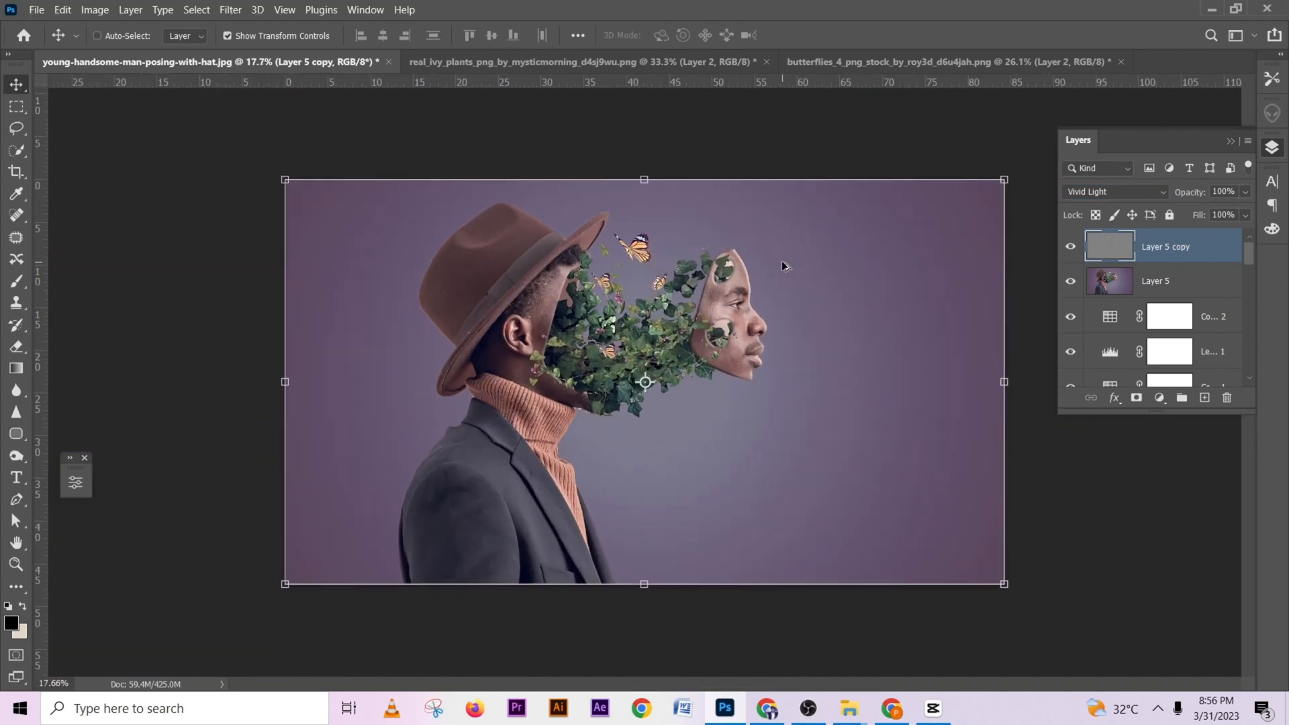
click(1071, 247)
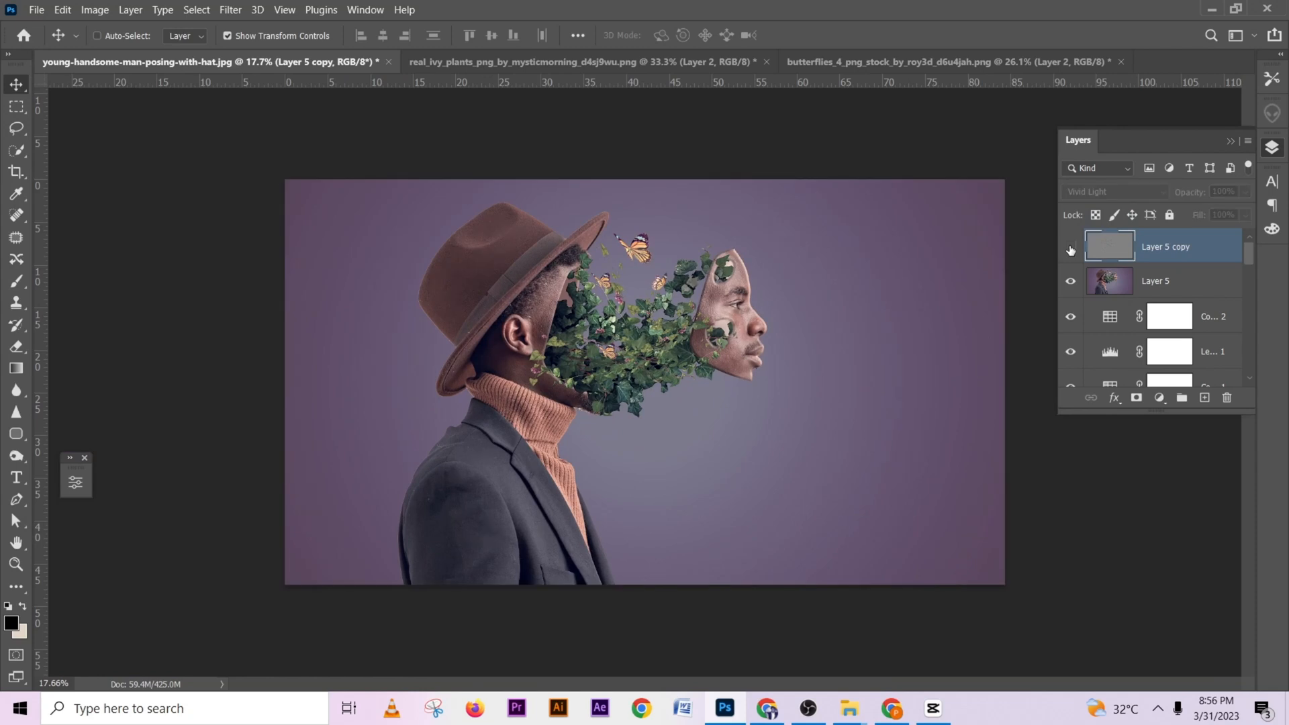
click(1070, 247)
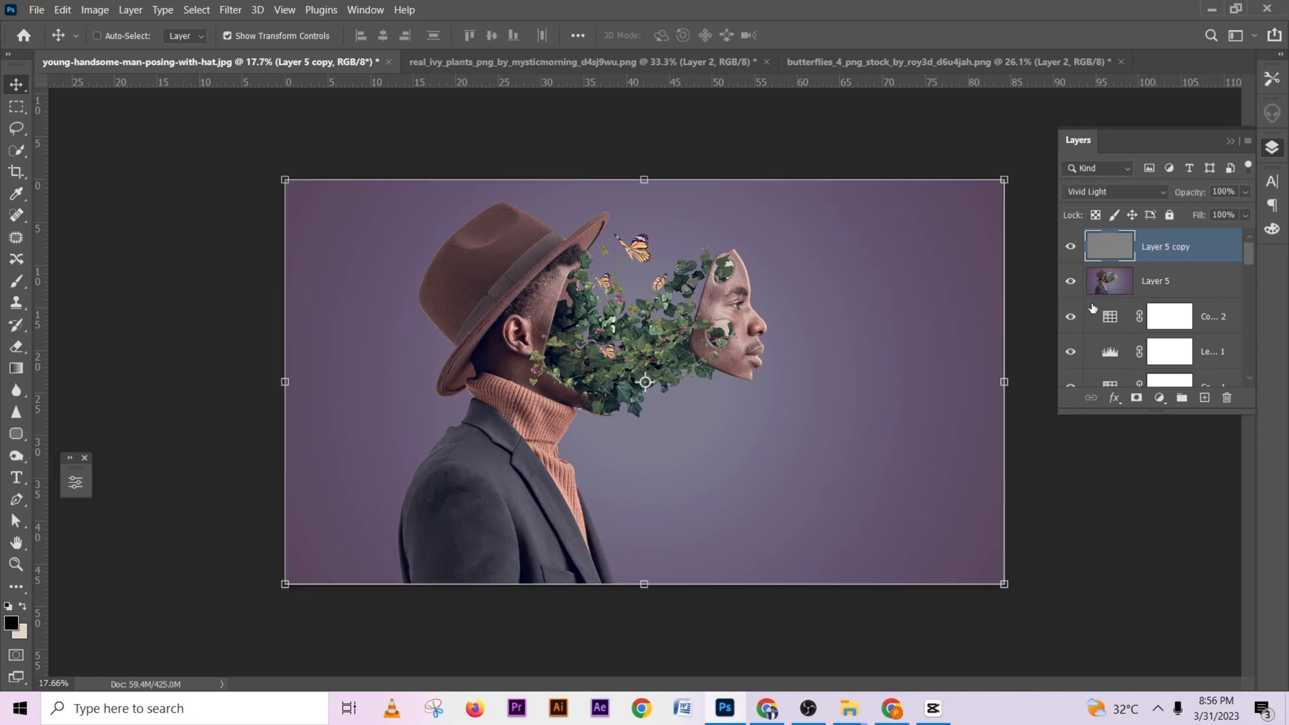
Stamp all visible layers into a new merged layer above the sharpening layer
key(ctrl)
key(ctrl+shift+alt+e)
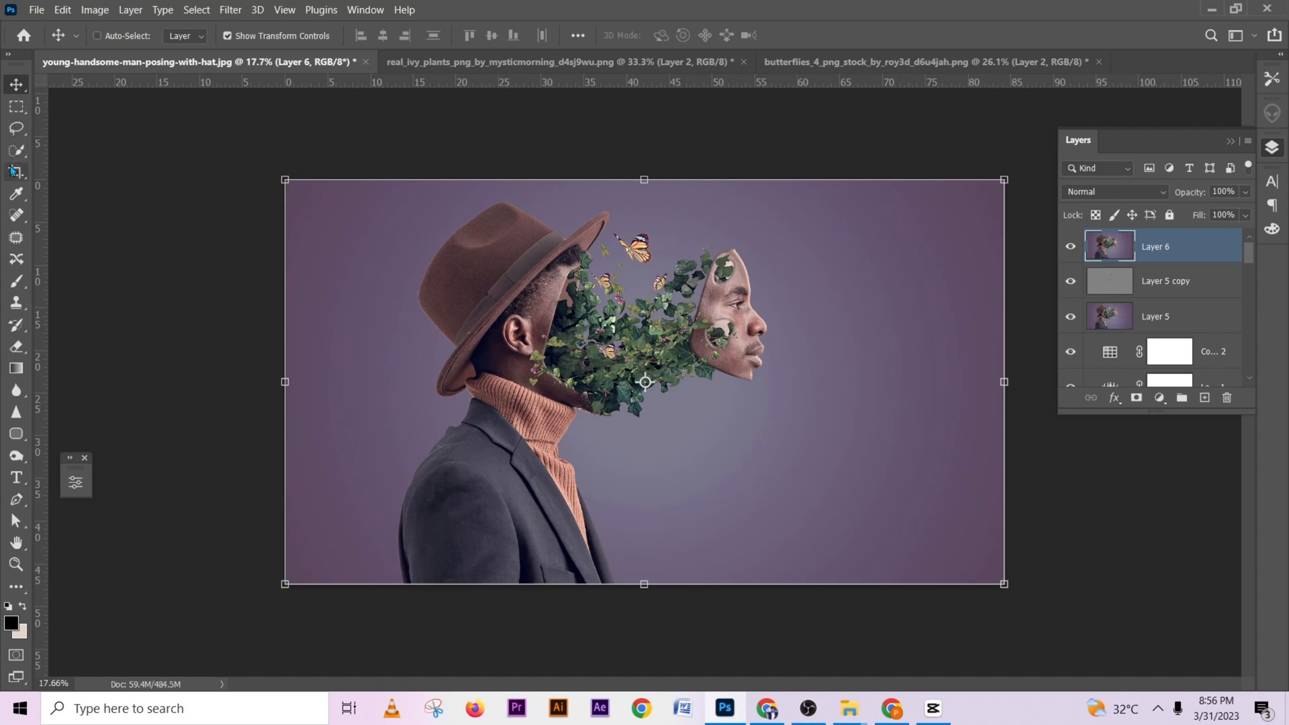
Frame the man and detached face with a 4:5 (8:10) crop swapped to landscape, enlarged to nearly the full image height
click(16, 171)
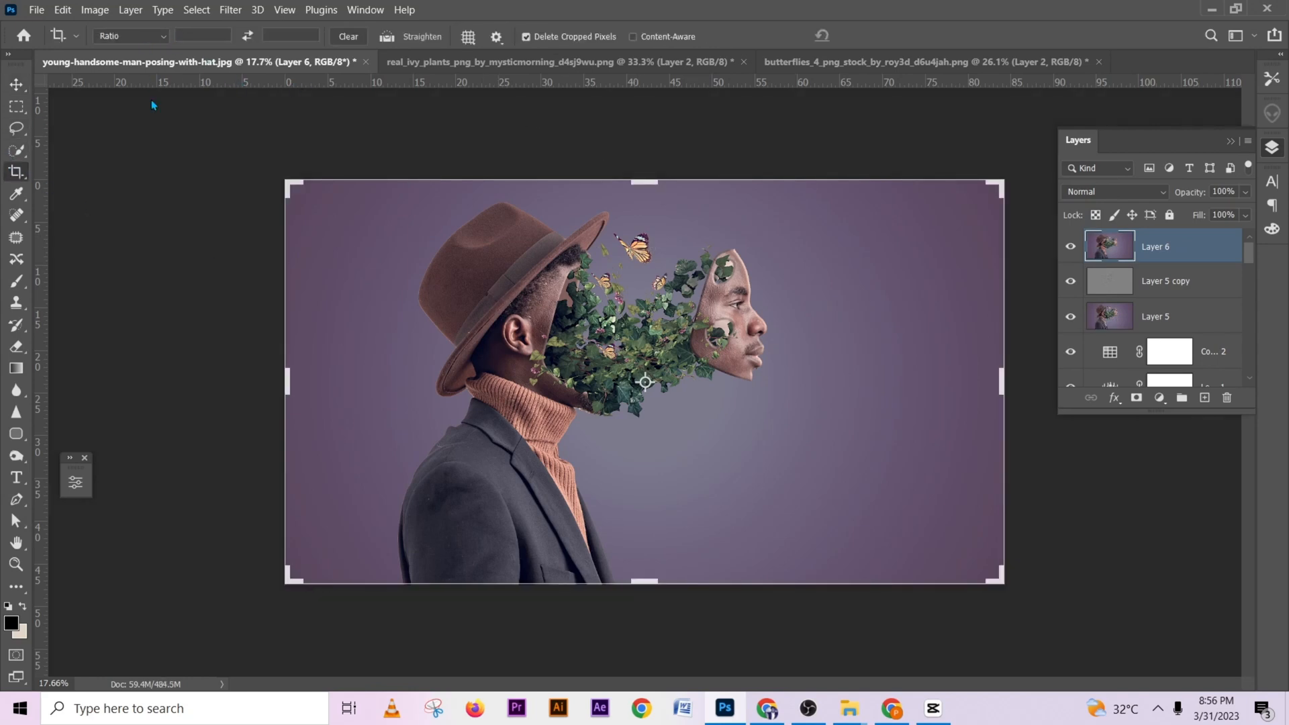
click(130, 36)
click(121, 120)
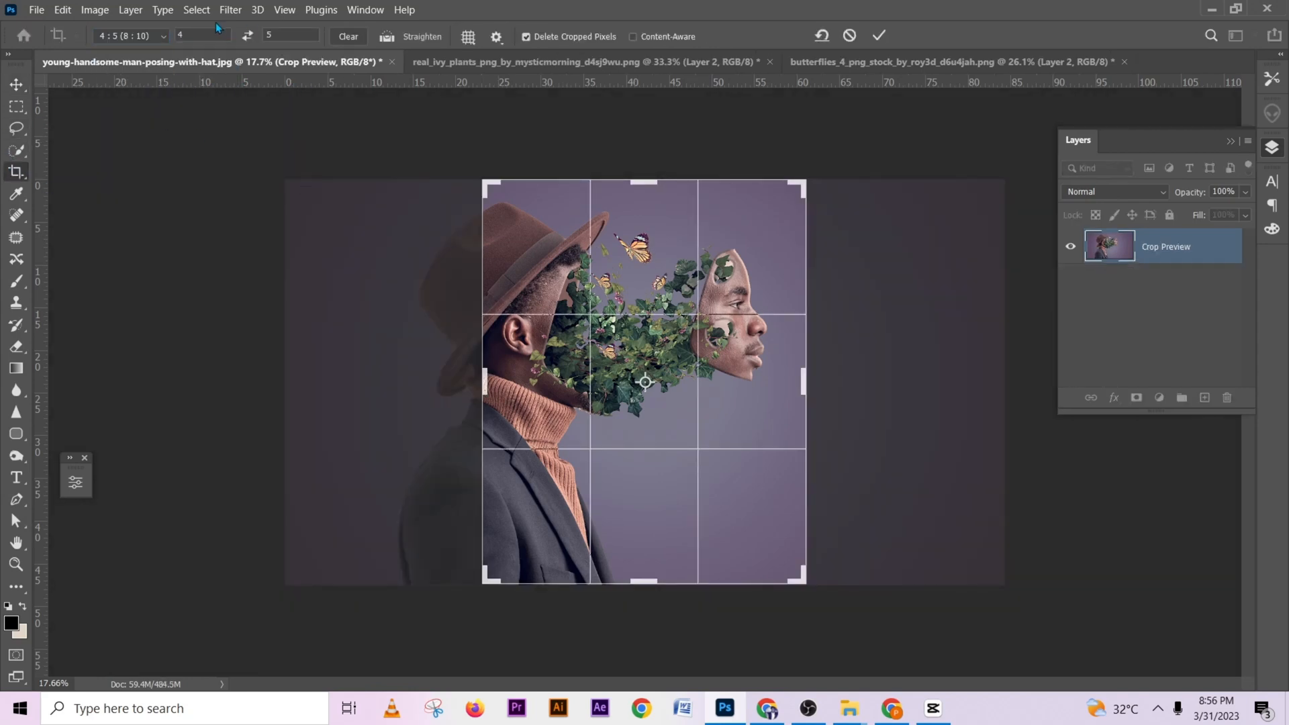
click(248, 35)
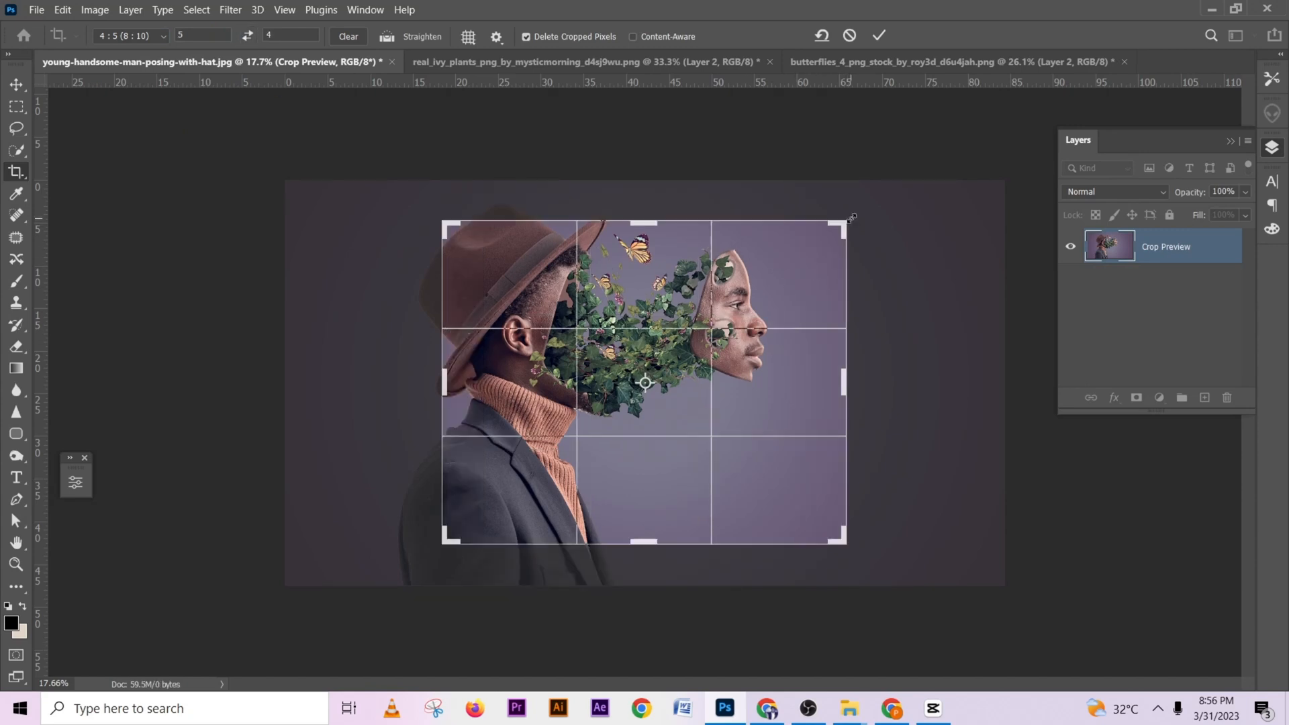
drag(842, 543, 839, 553)
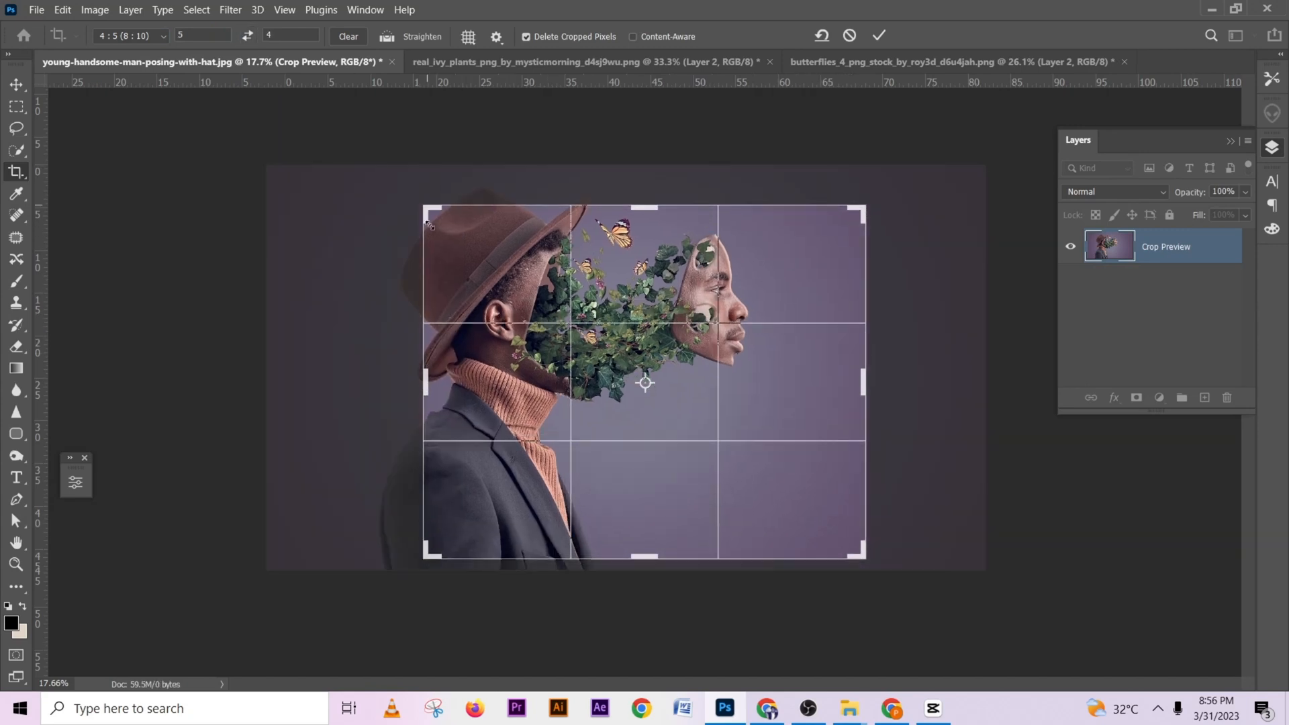
drag(423, 210, 401, 189)
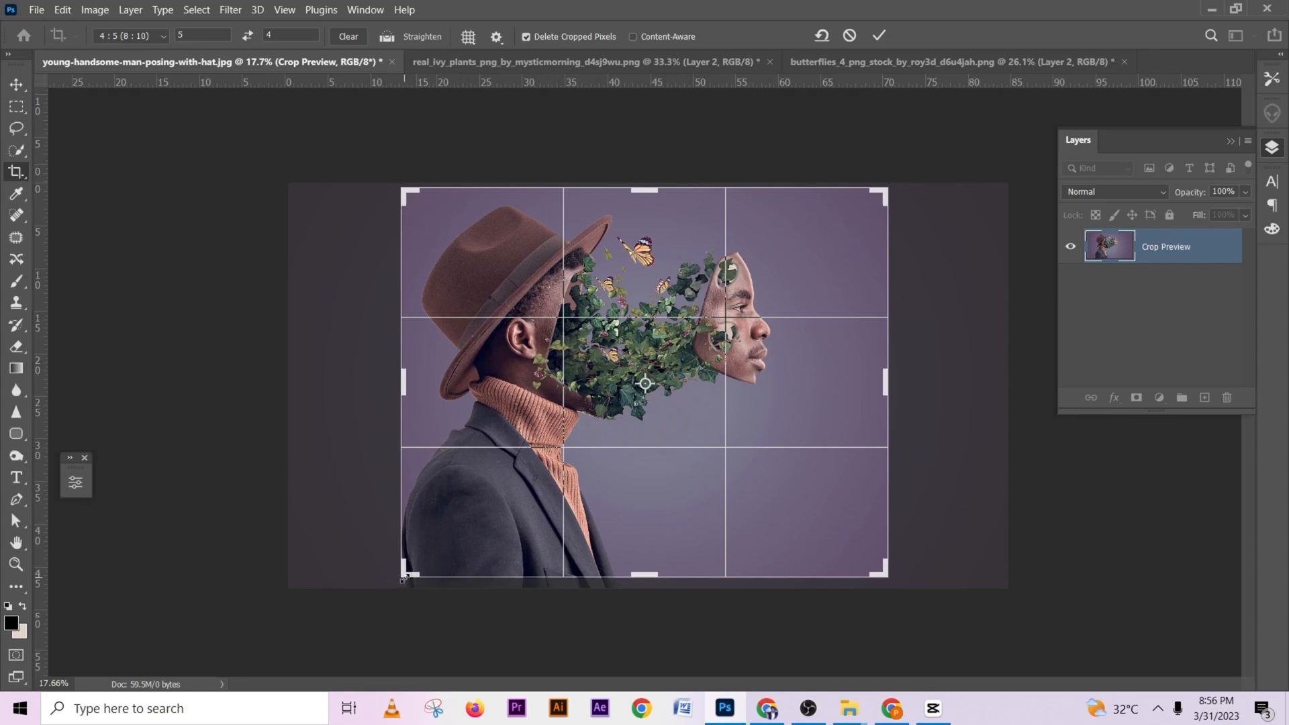
mouse_move(404, 575)
mouse_down()
mouse_move(386, 586)
mouse_move(396, 581)
mouse_up()
drag(501, 505, 510, 505)
Clear the crop ratio, widen the crop frame on both sides of the portrait, and apply the crop
click(351, 38)
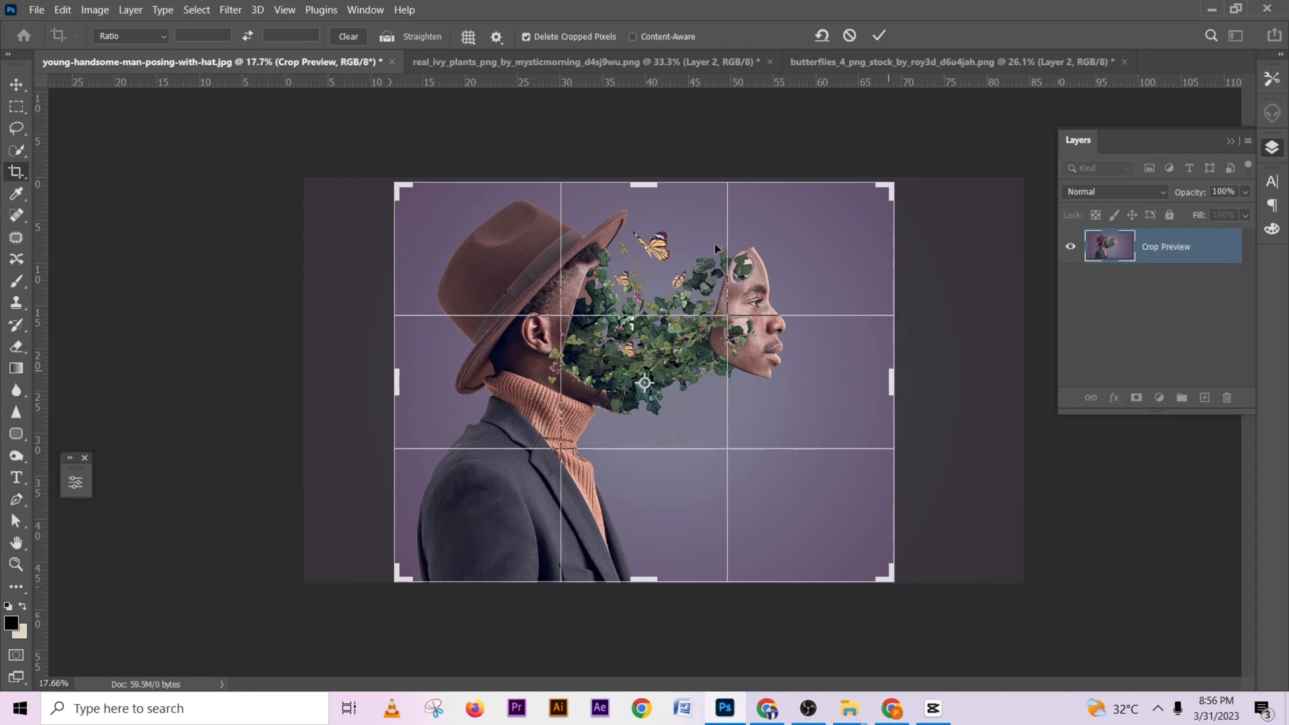
drag(897, 384, 917, 384)
drag(377, 380, 362, 380)
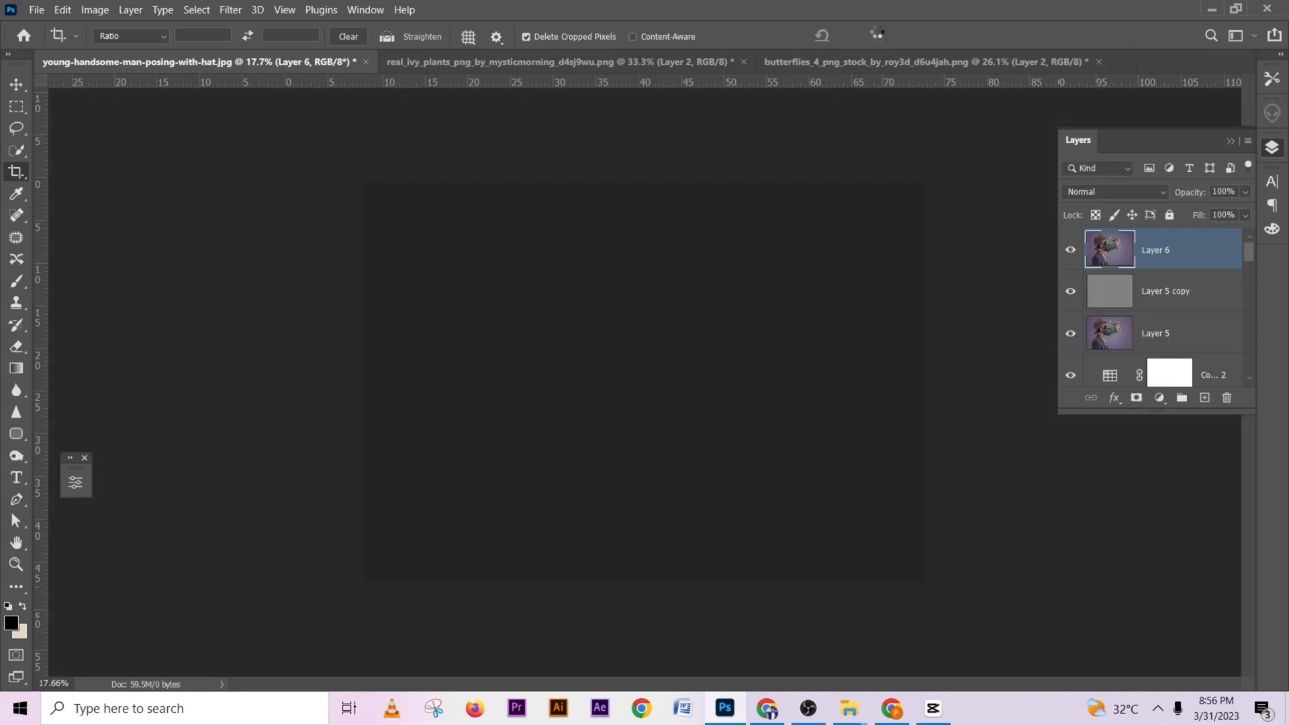
click(877, 35)
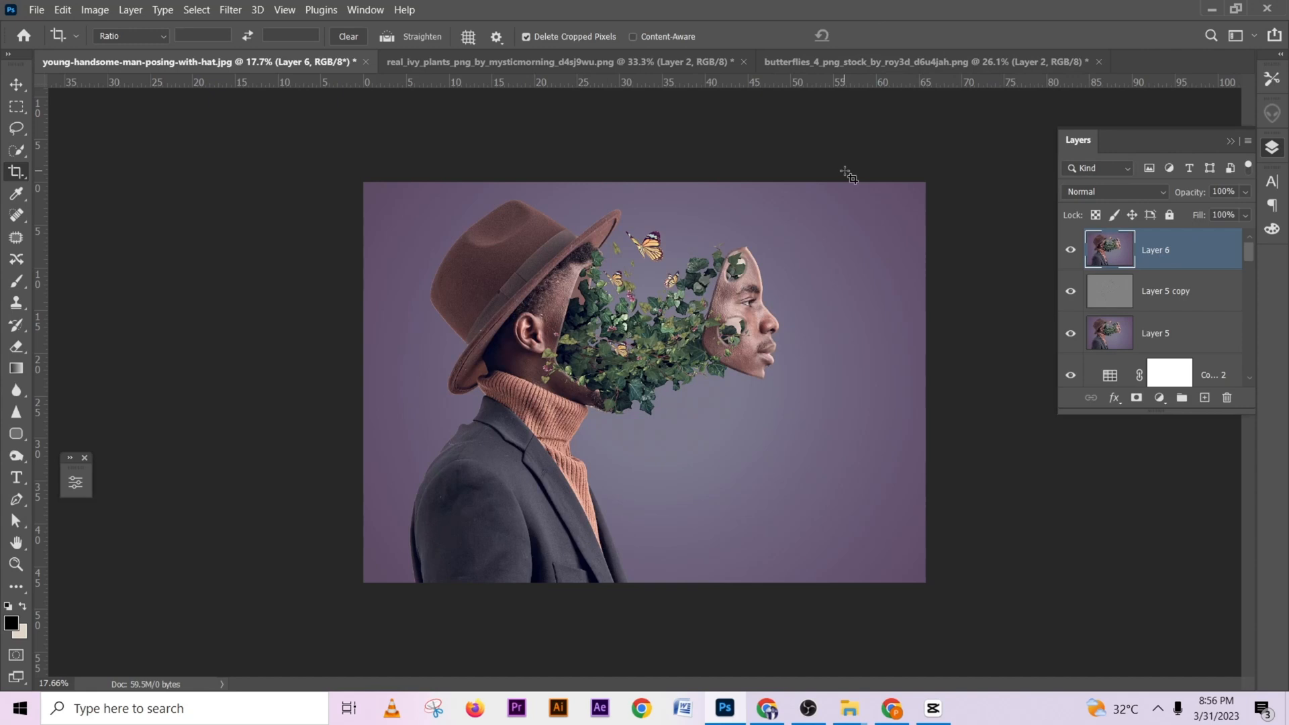